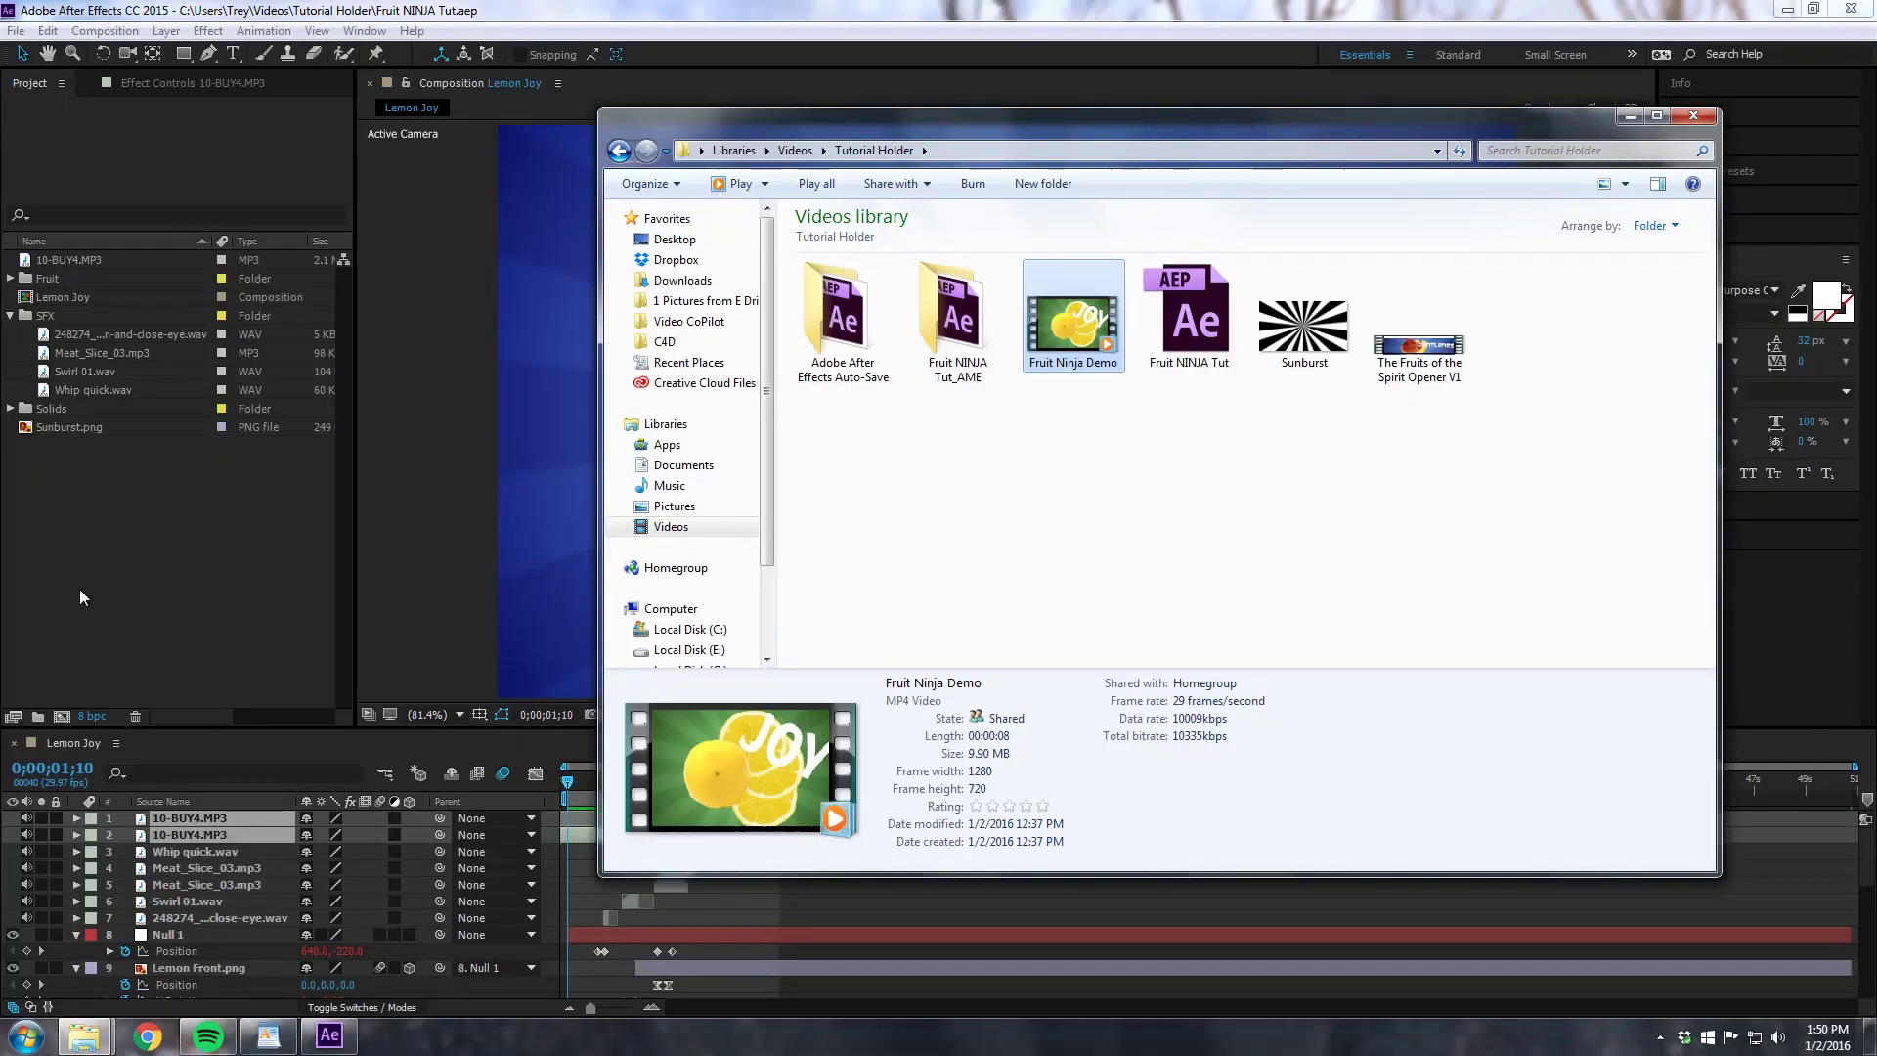
Step: Start a new project and create a 1280 x 720 composition with the HDV/HDTV 720 29.97 preset and a 0;00;50;23 duration
{"action": "left_click", "coordinate": [79, 592]}
{"action": "left_click", "coordinate": [26, 35]}
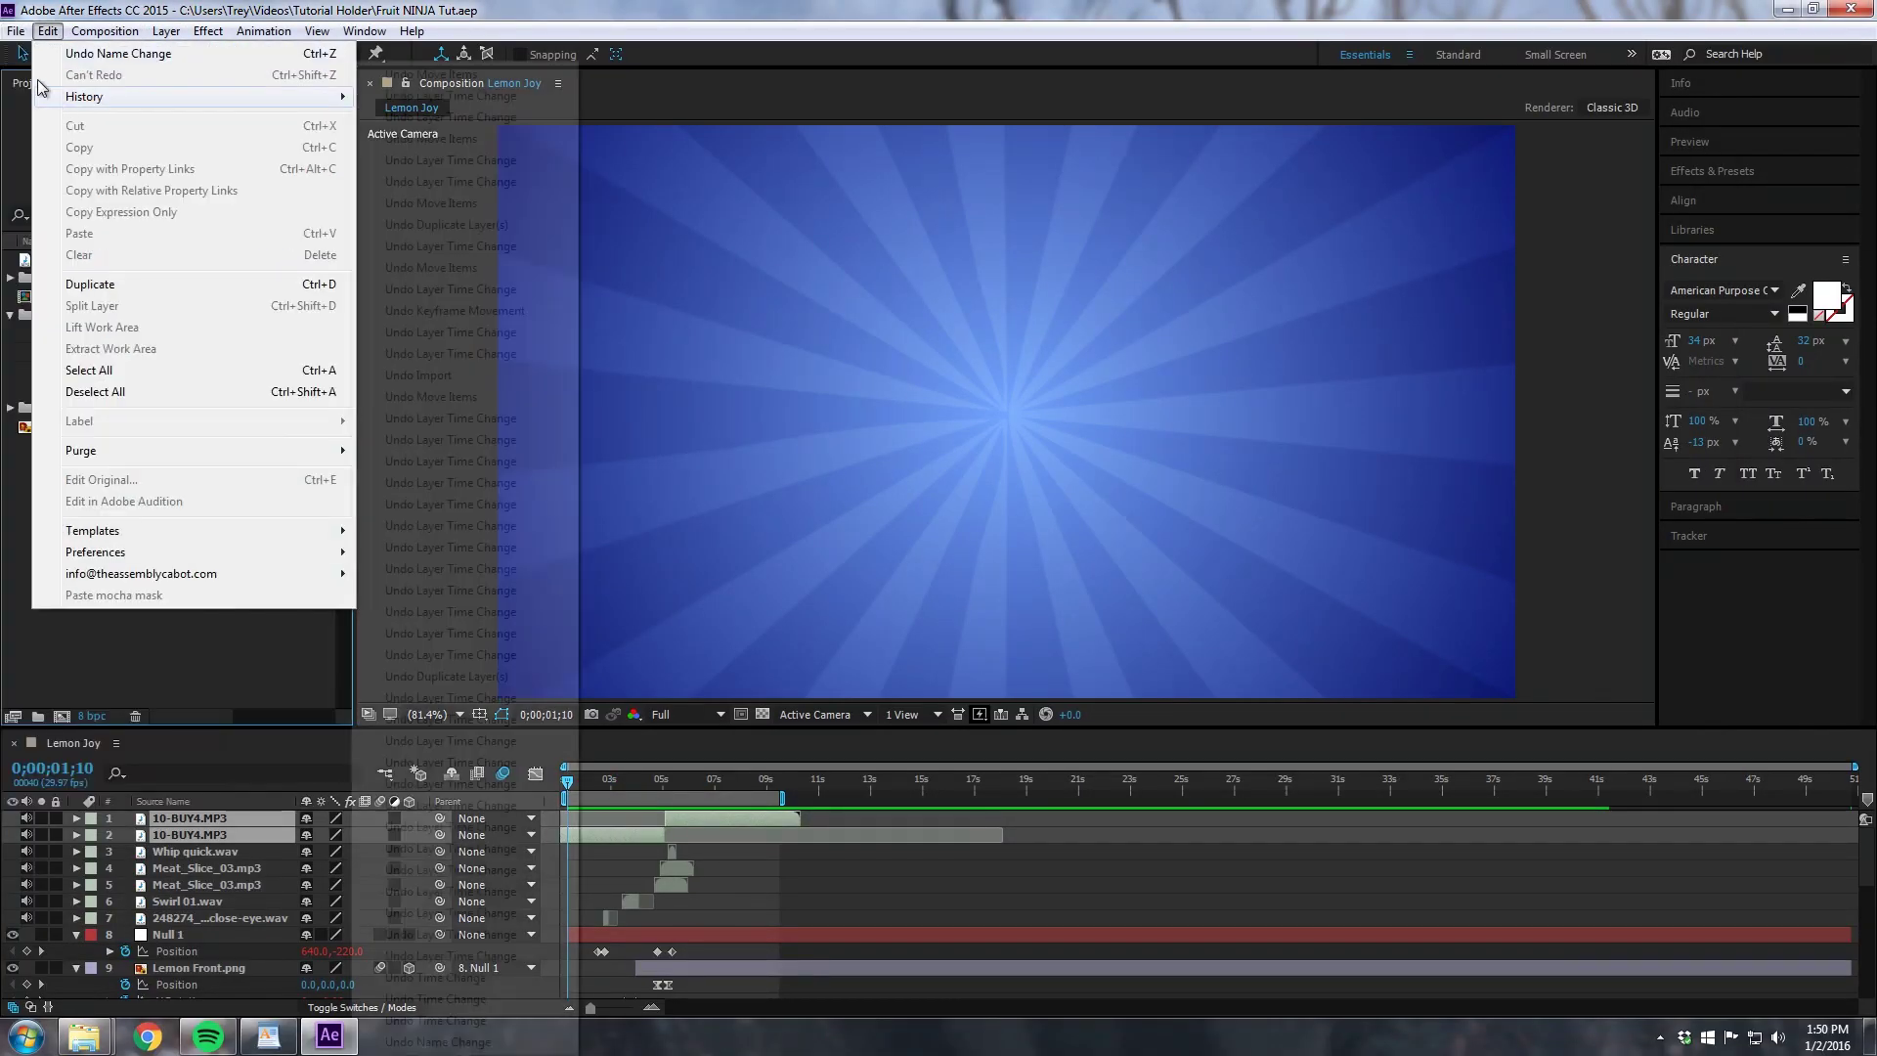
{"action": "left_click", "coordinate": [107, 190]}
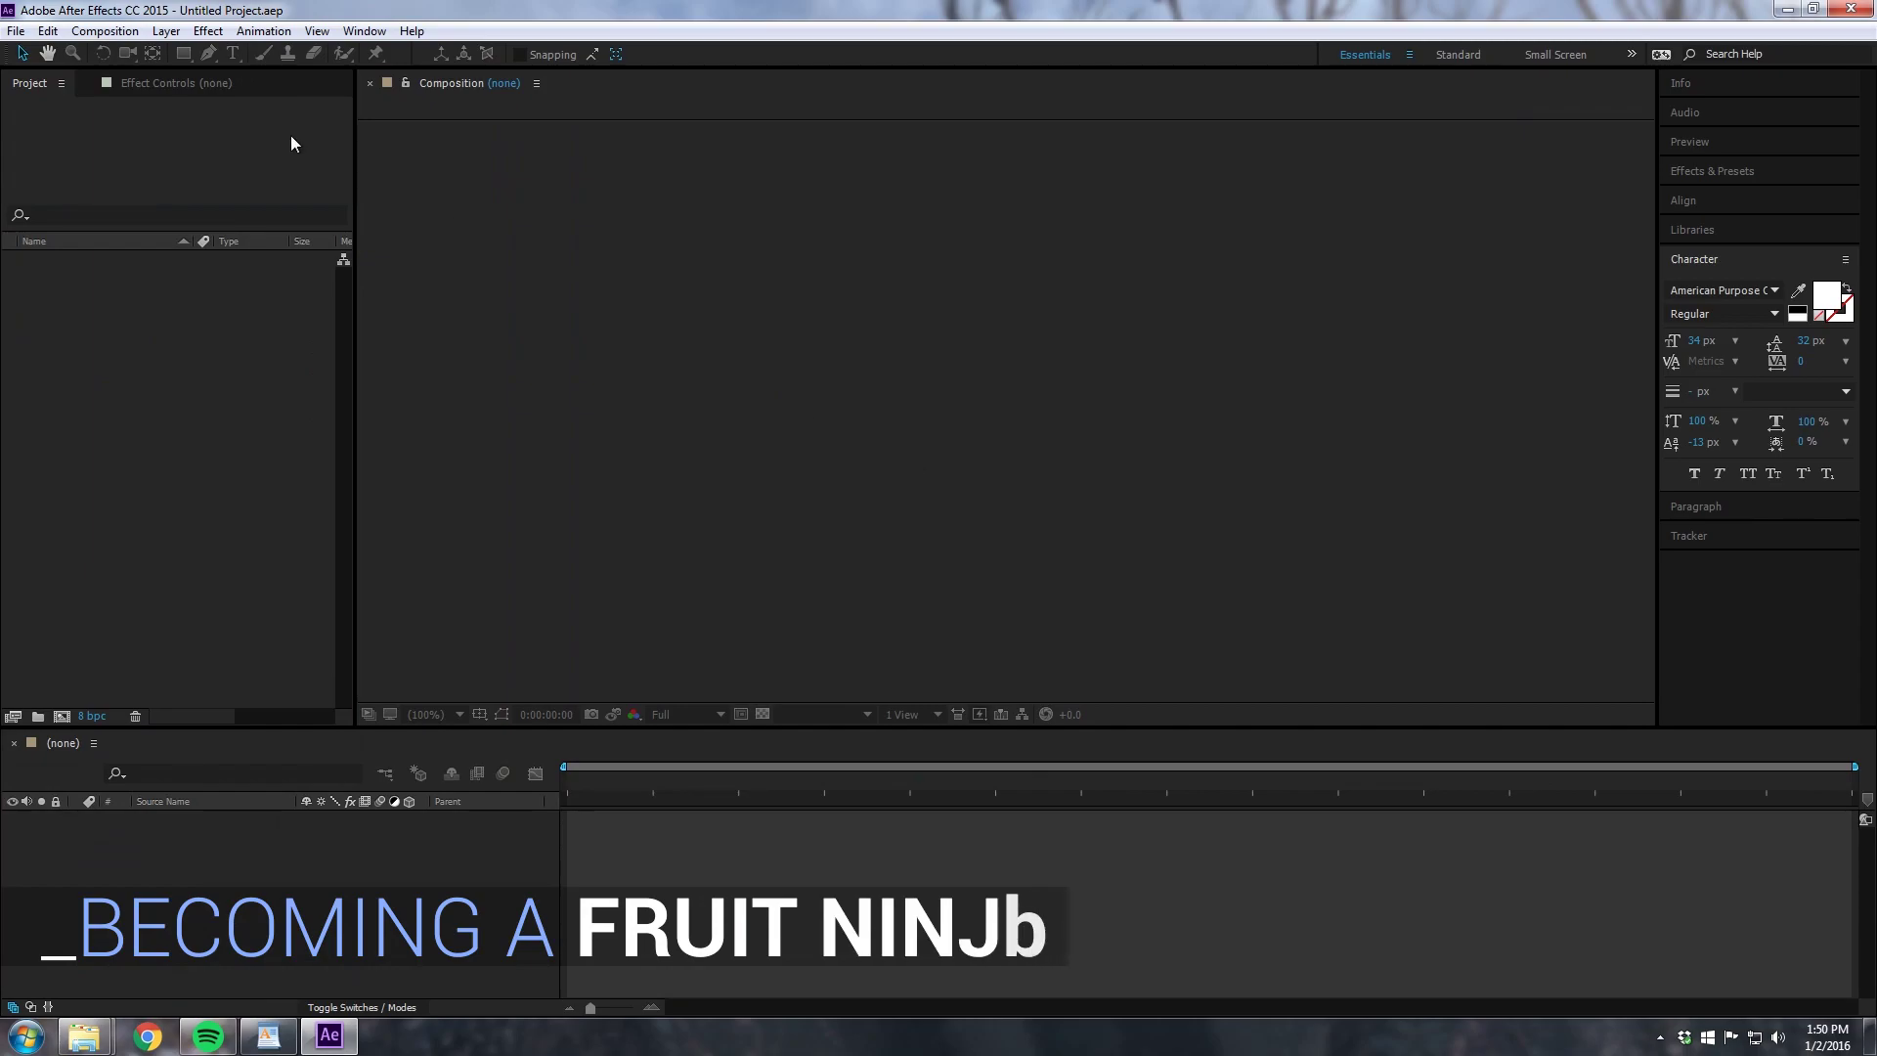
{"action": "left_click", "coordinate": [105, 30]}
{"action": "left_click", "coordinate": [117, 49]}
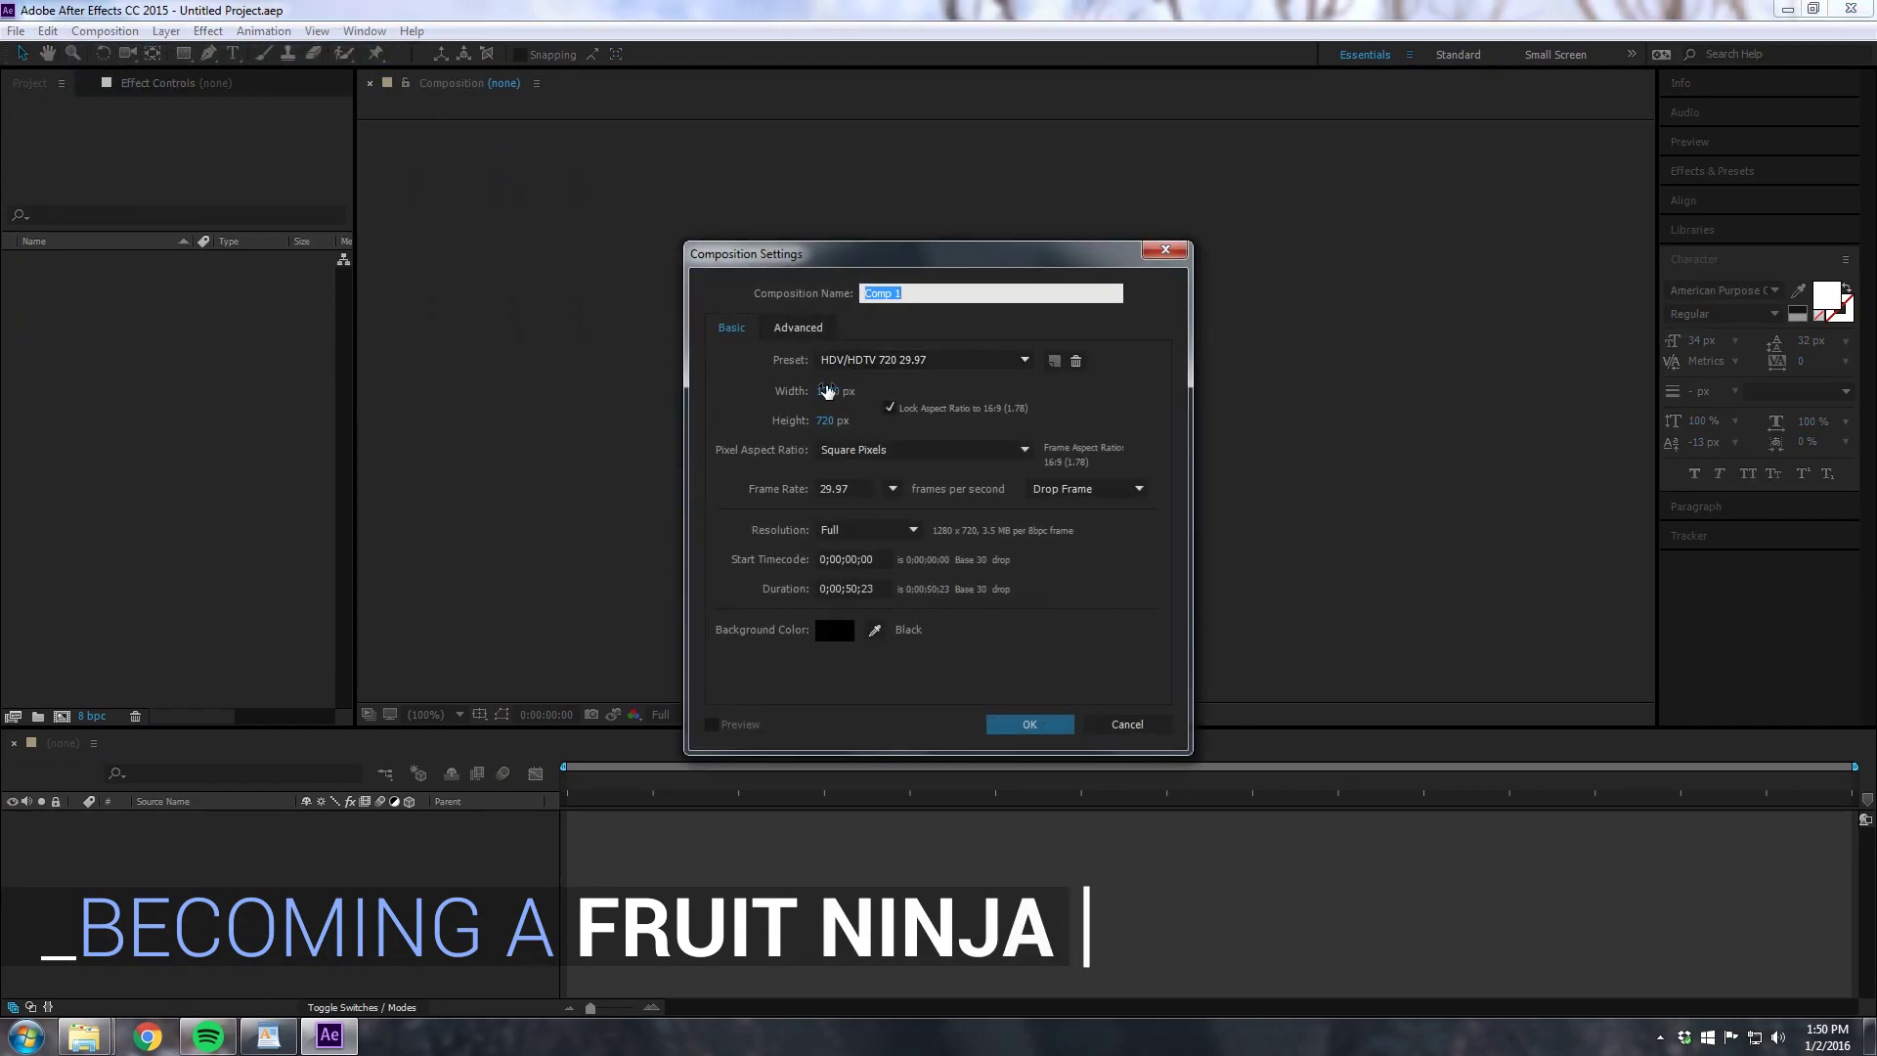
{"action": "left_click", "coordinate": [1020, 721]}
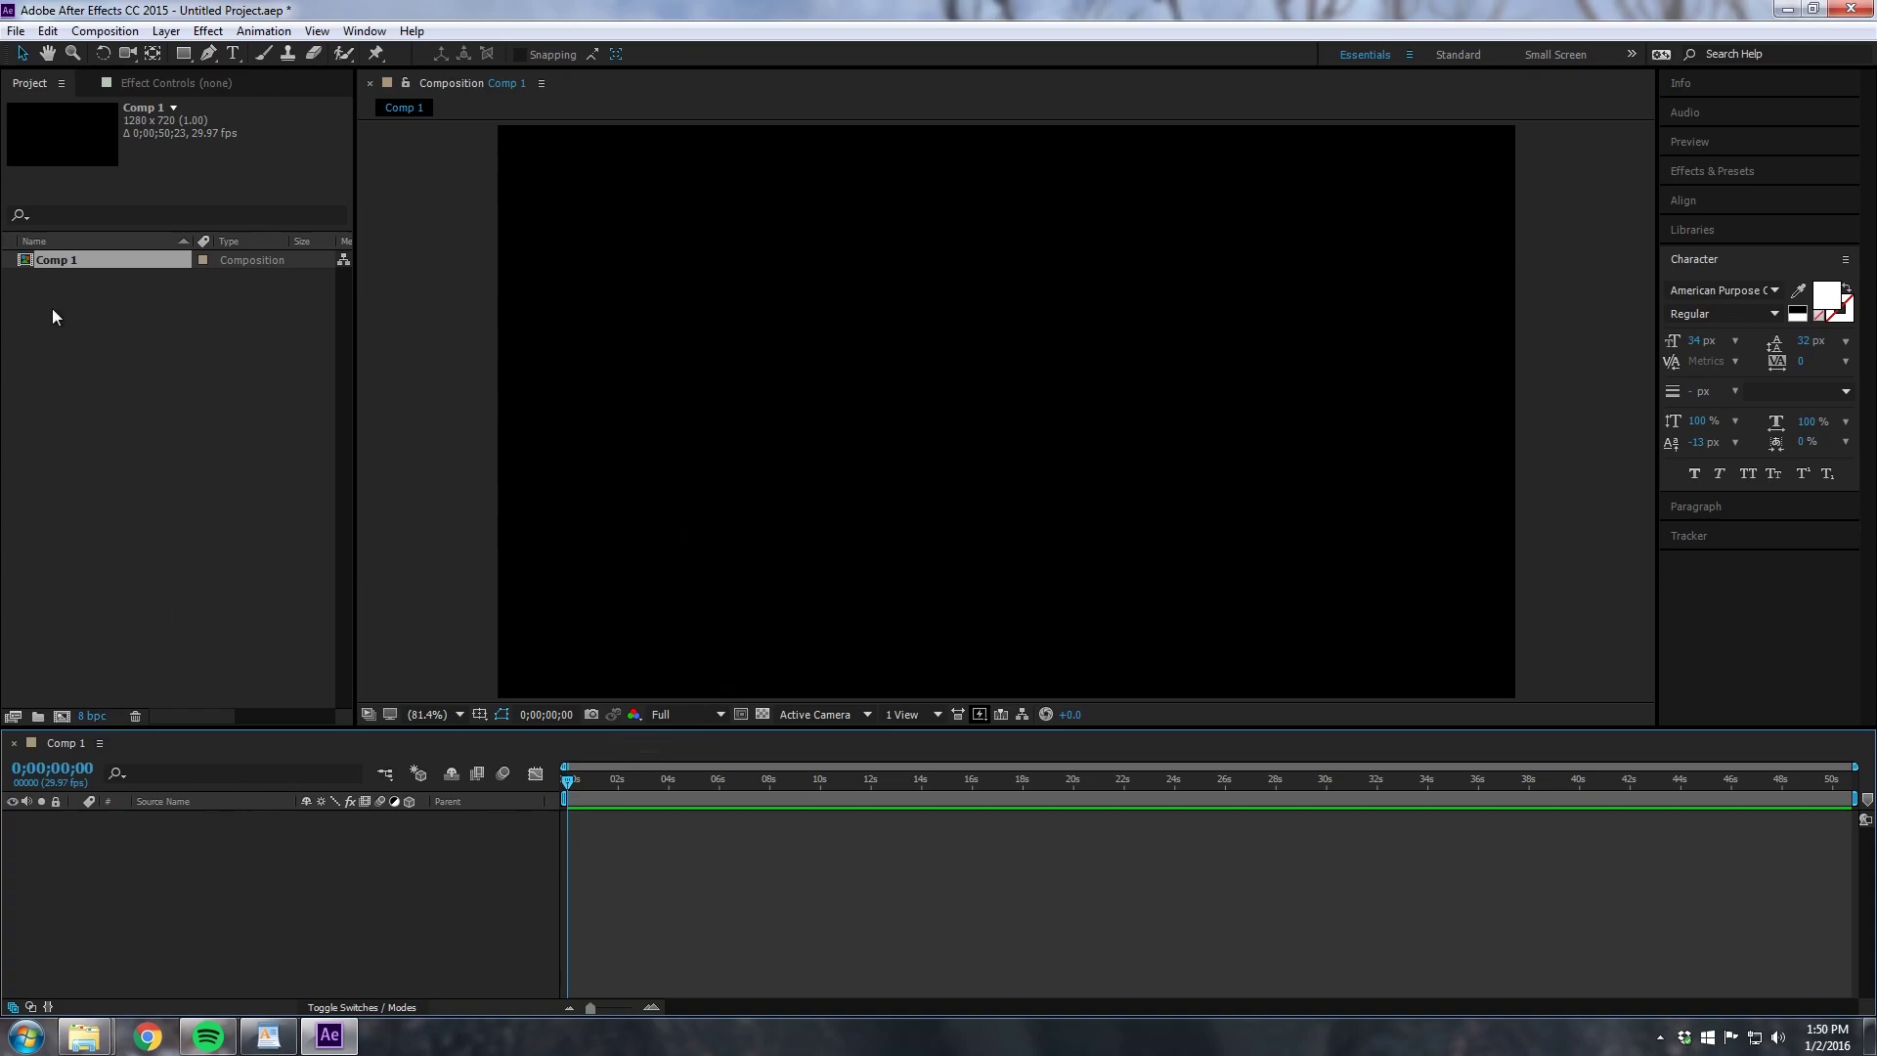
Step: Add a new solid layer named BG to the composition
{"action": "right_click", "coordinate": [201, 871]}
{"action": "mouse_move", "coordinate": [269, 689]}
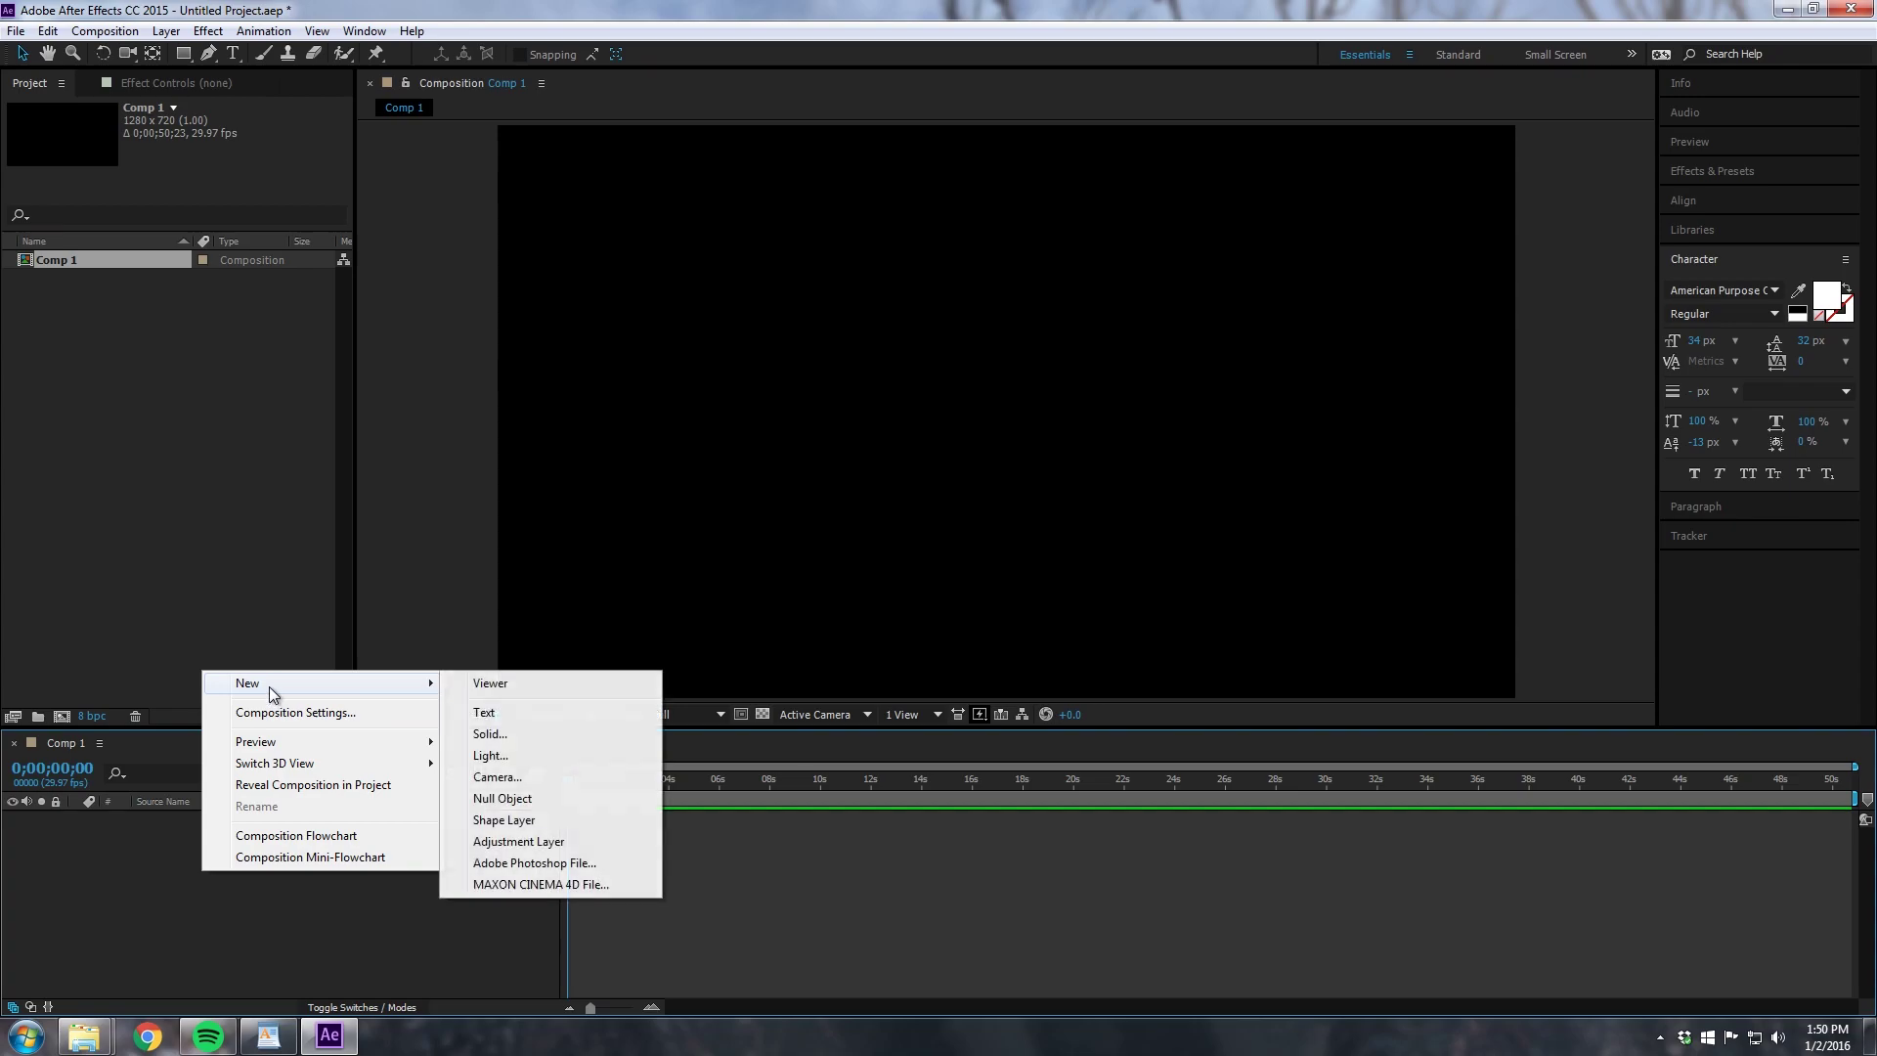
{"action": "left_click", "coordinate": [489, 735]}
{"action": "type", "text": "BG"}
{"action": "key", "text": "Return"}
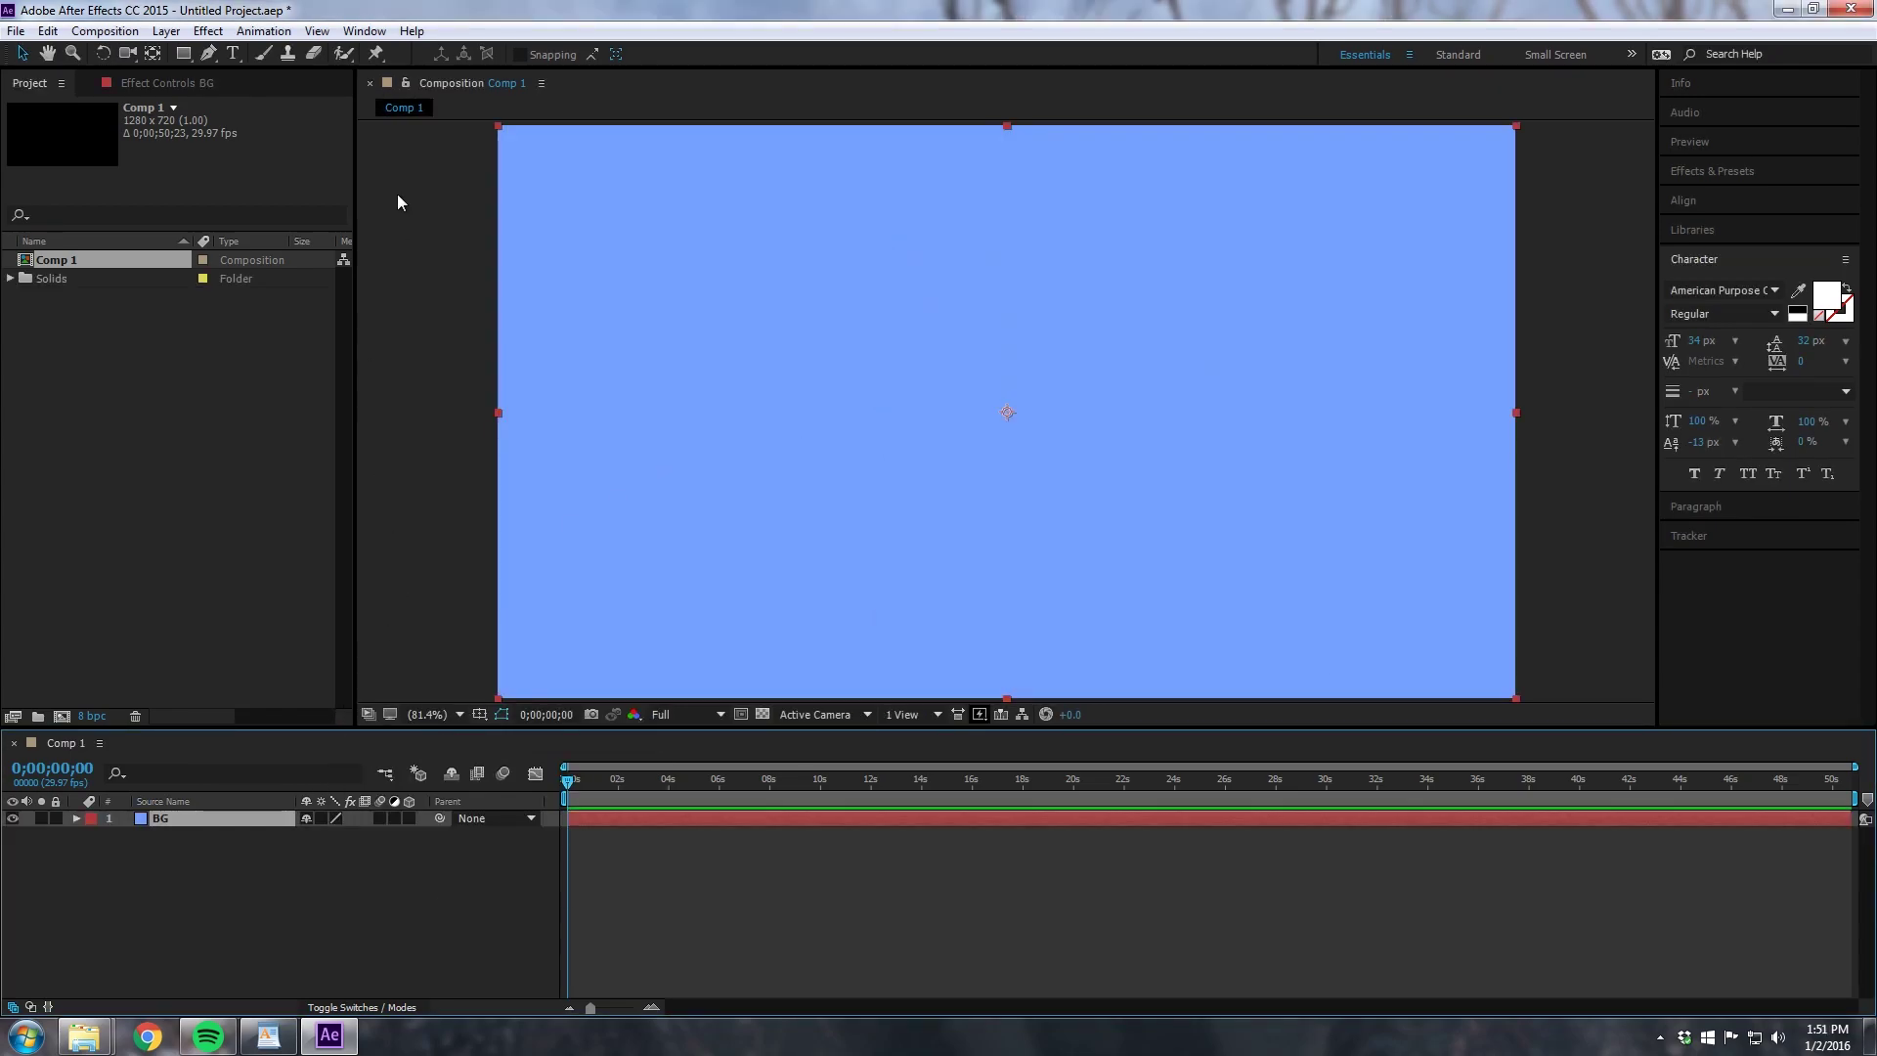
Step: Apply the Gradient Ramp effect to the BG layer with a radial ramp shape and swapped colors
{"action": "left_click", "coordinate": [263, 30]}
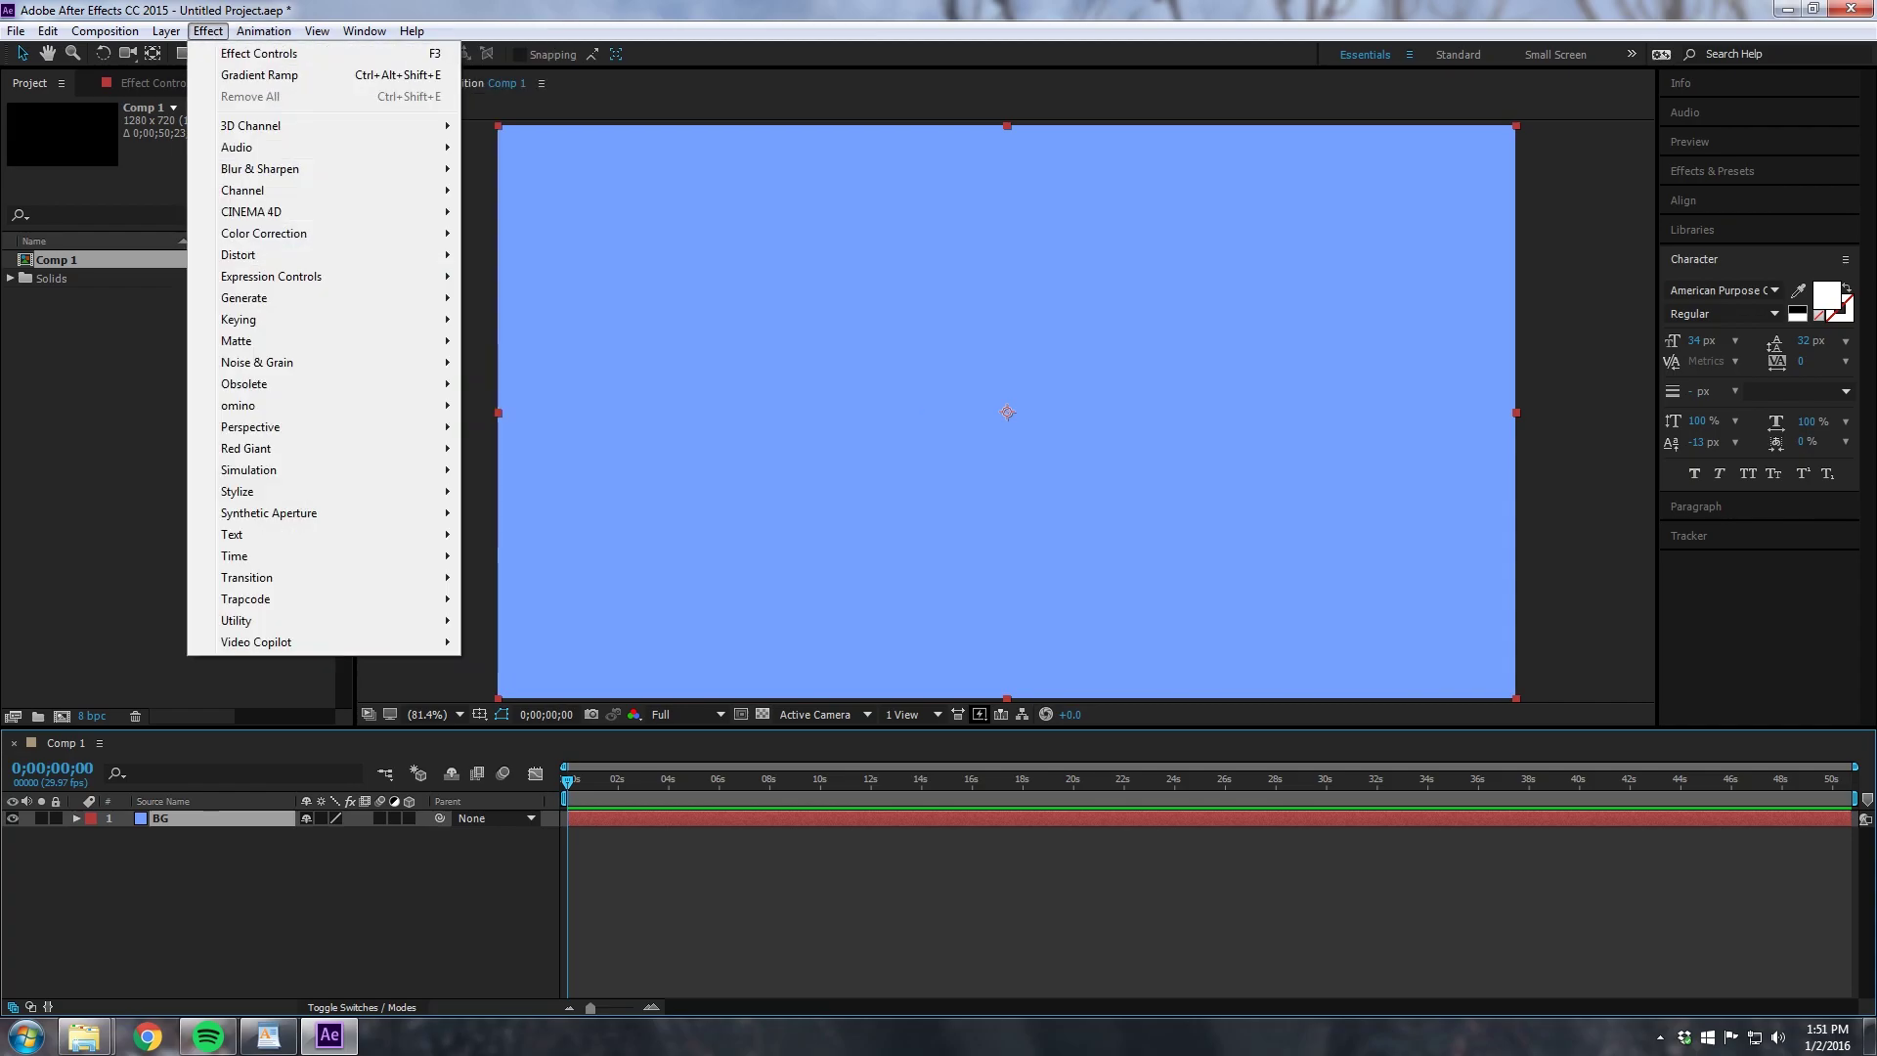
{"action": "mouse_move", "coordinate": [287, 297]}
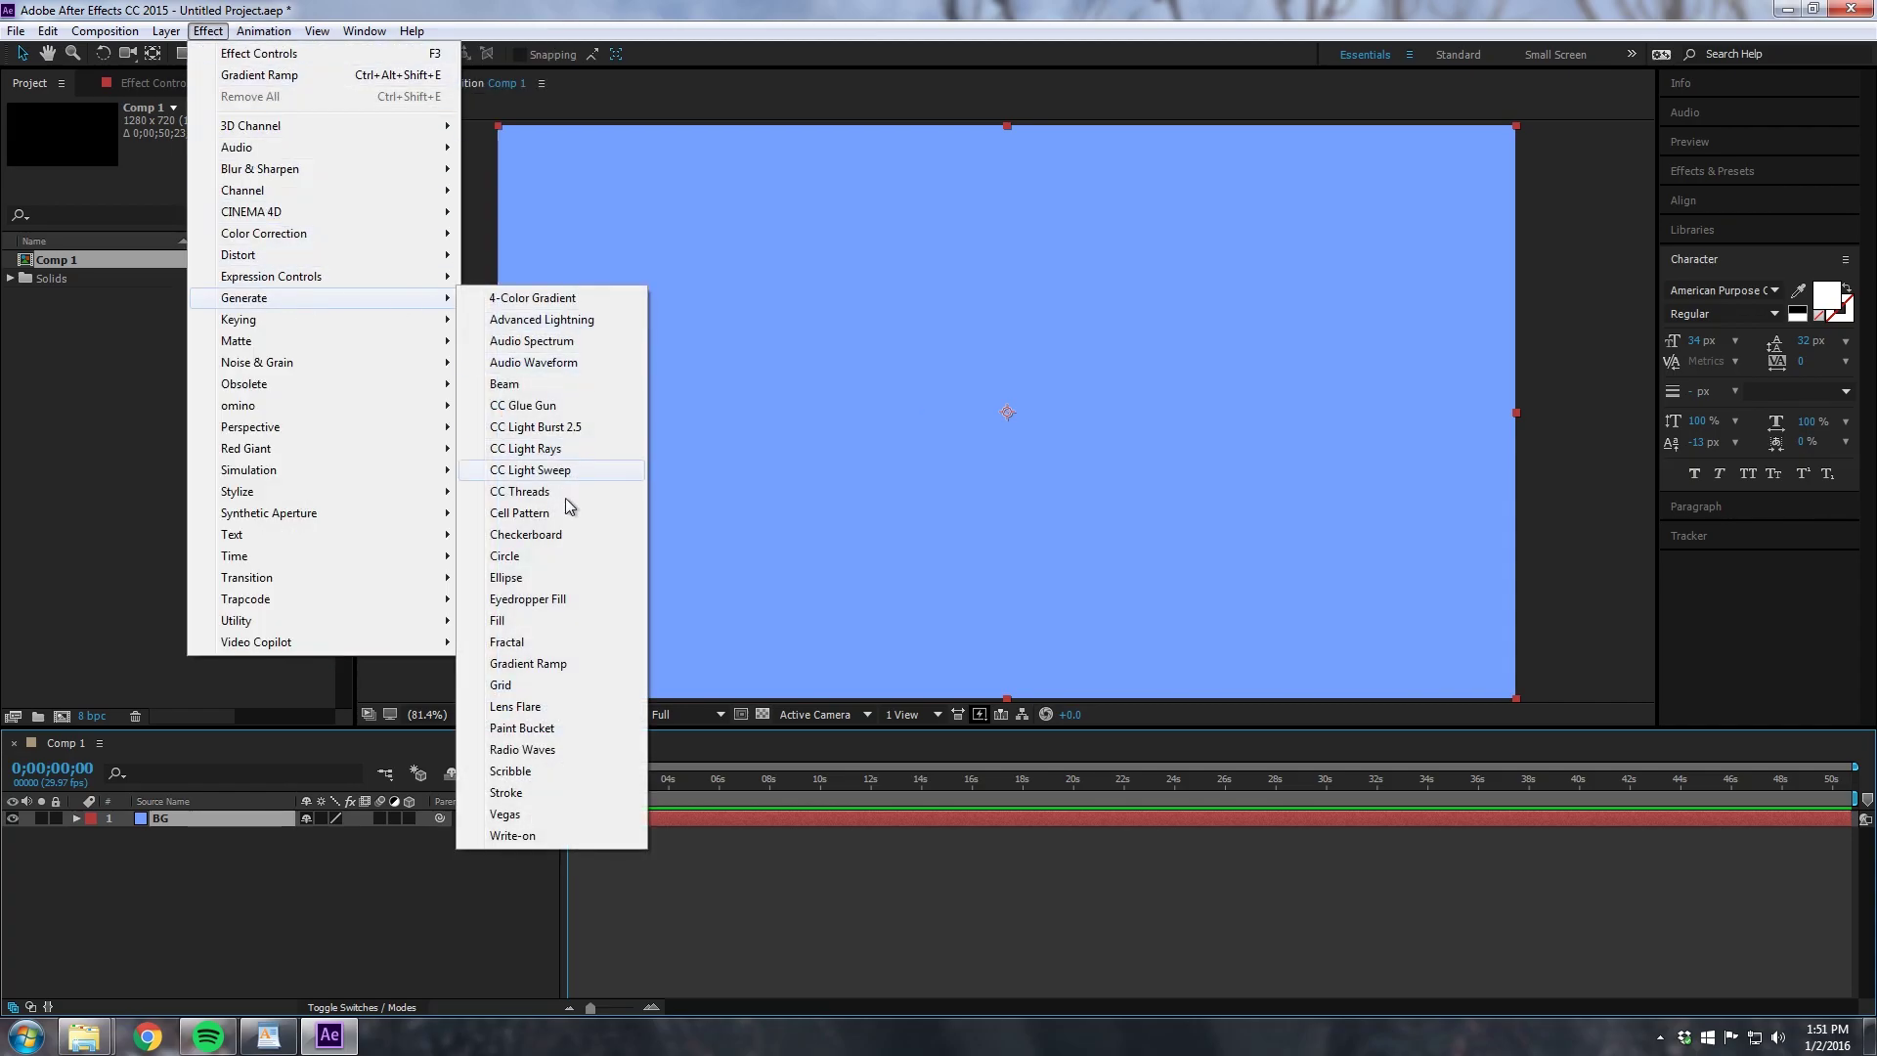
{"action": "left_click", "coordinate": [552, 665]}
{"action": "left_click", "coordinate": [227, 208]}
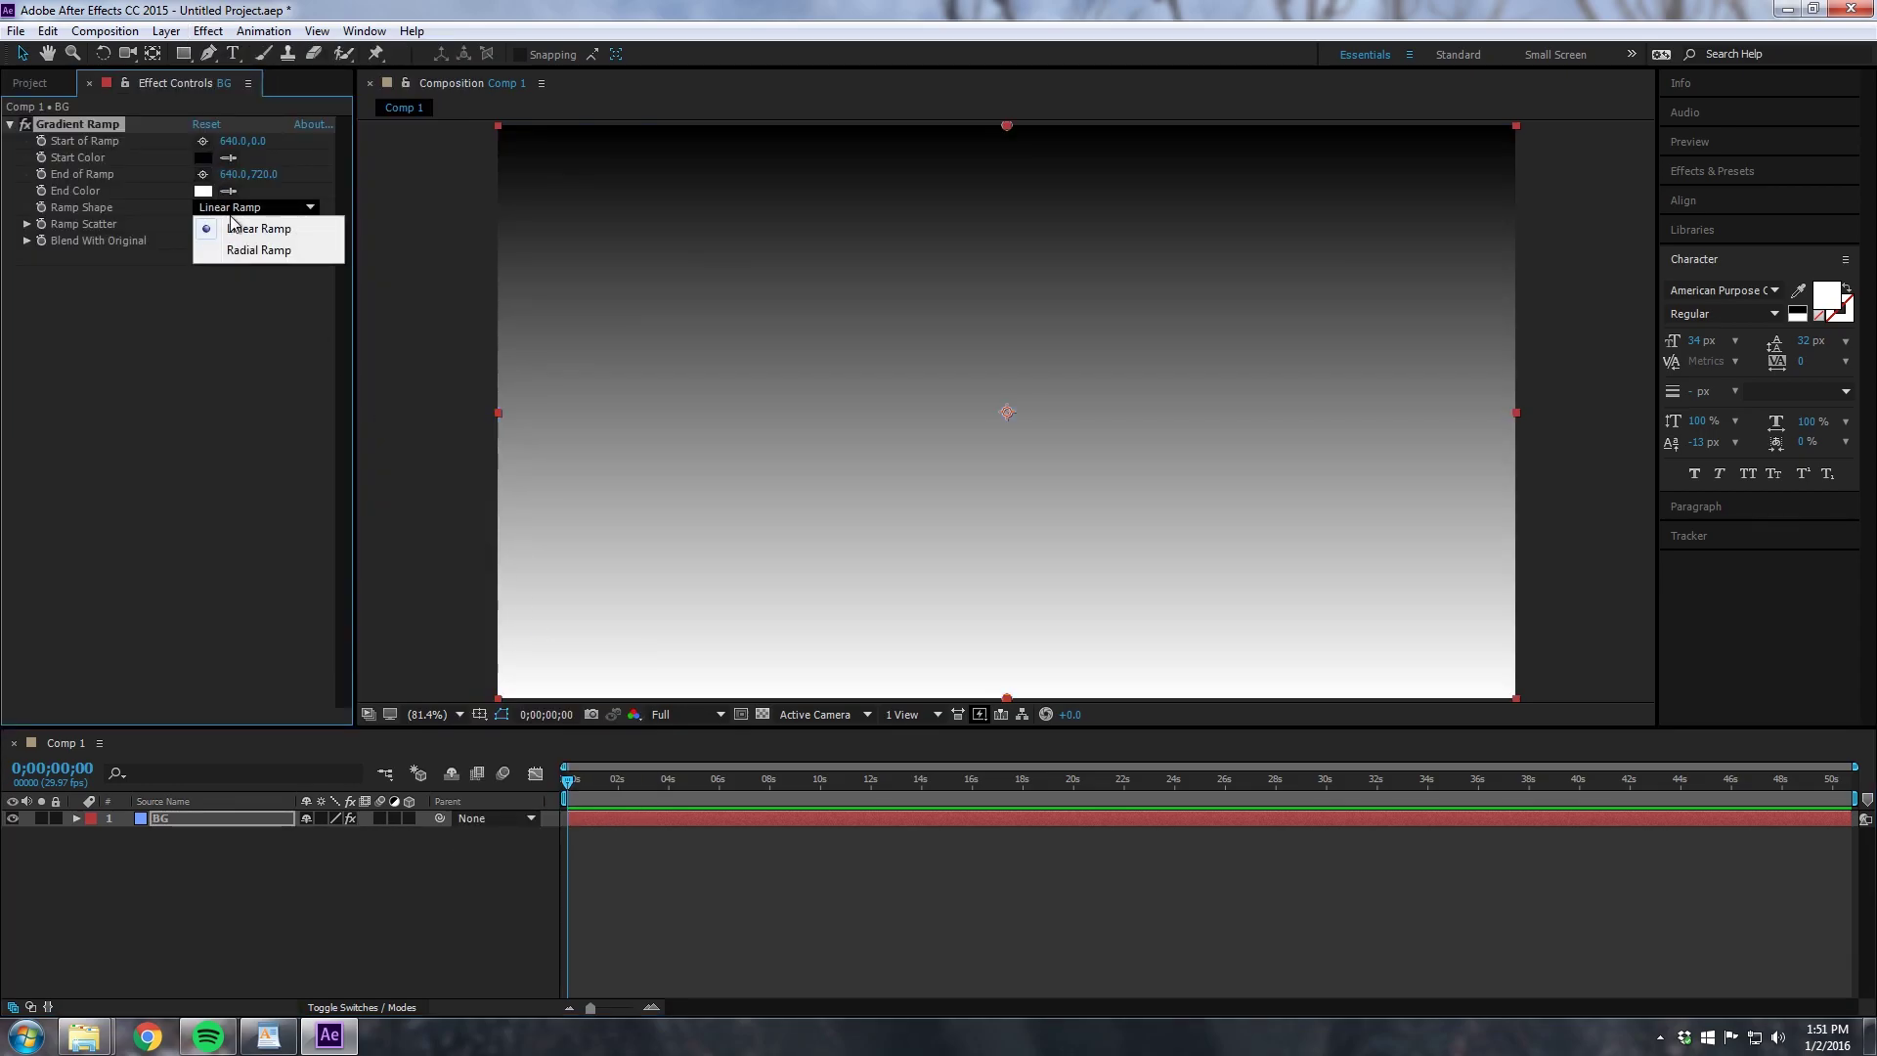
{"action": "left_click", "coordinate": [250, 252]}
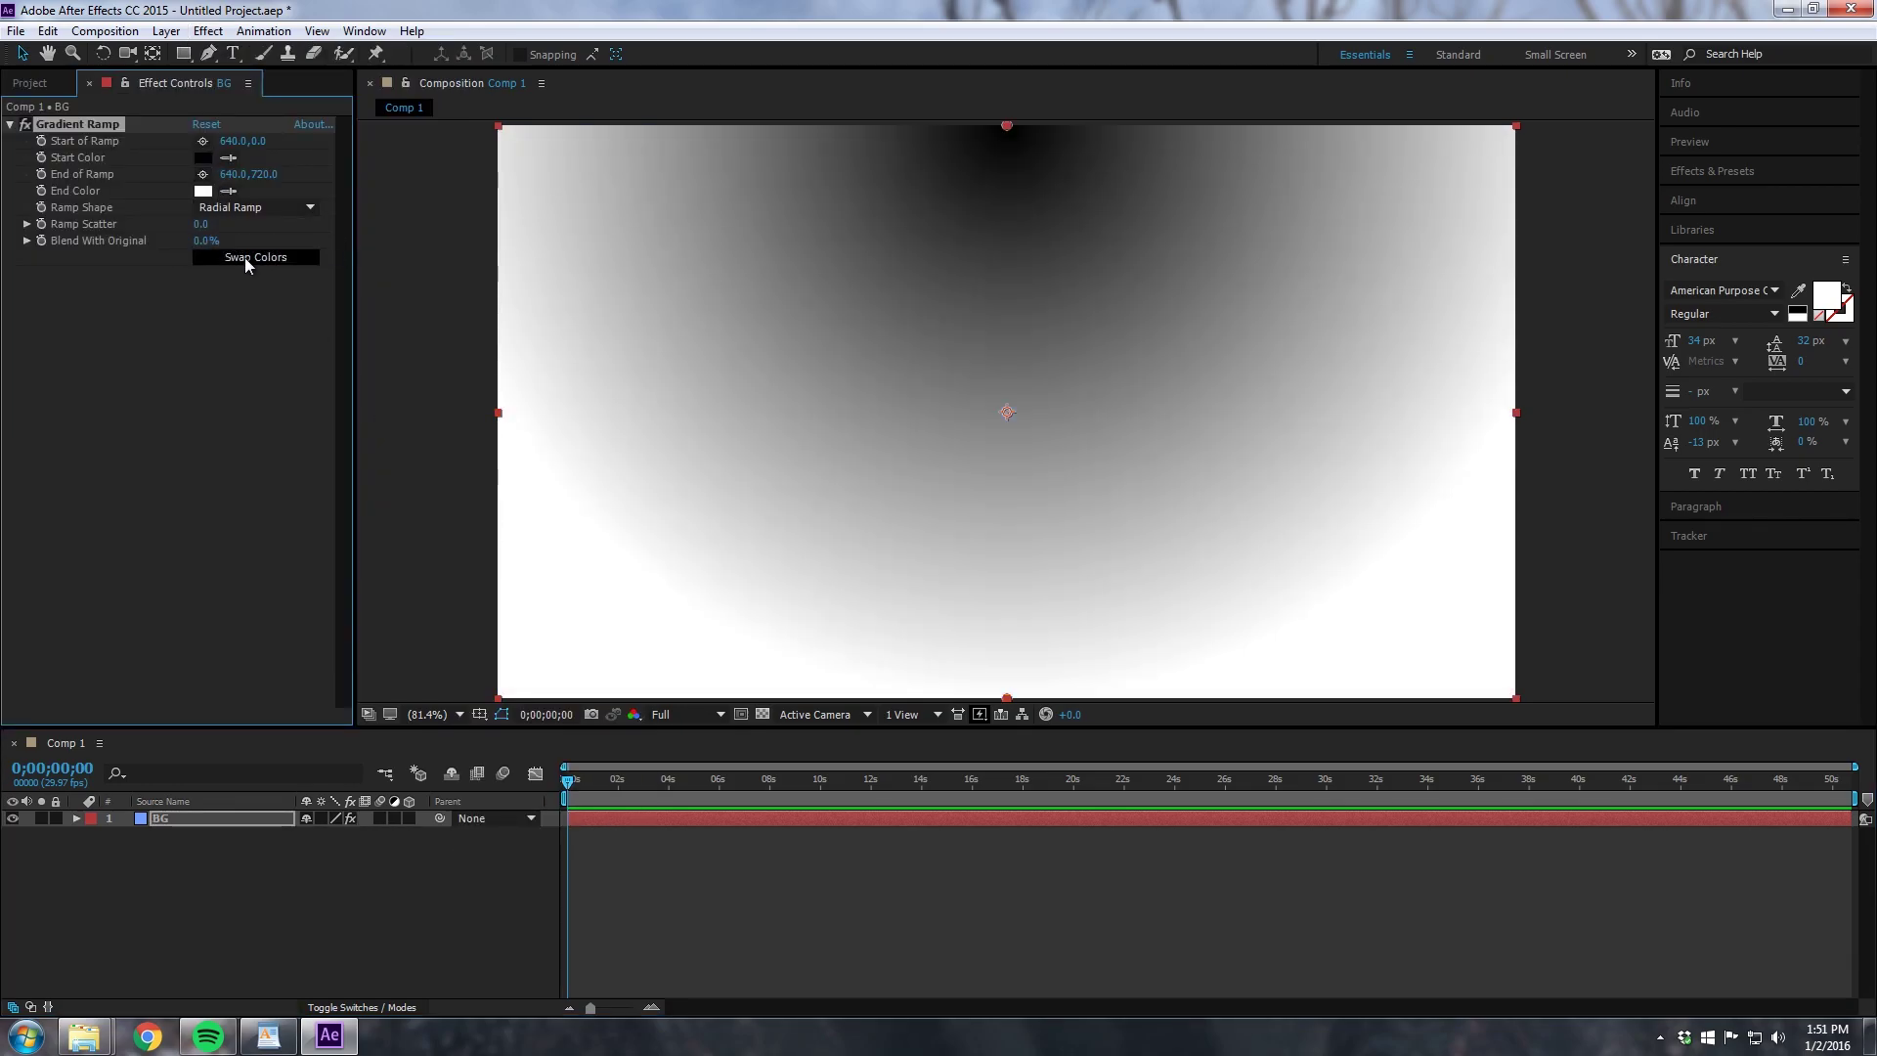
{"action": "left_click", "coordinate": [244, 257]}
Step: Place the ramp's start point at the frame's center and its end point at the frame's lower-right corner, about 1280, 721
{"action": "left_click", "coordinate": [202, 141]}
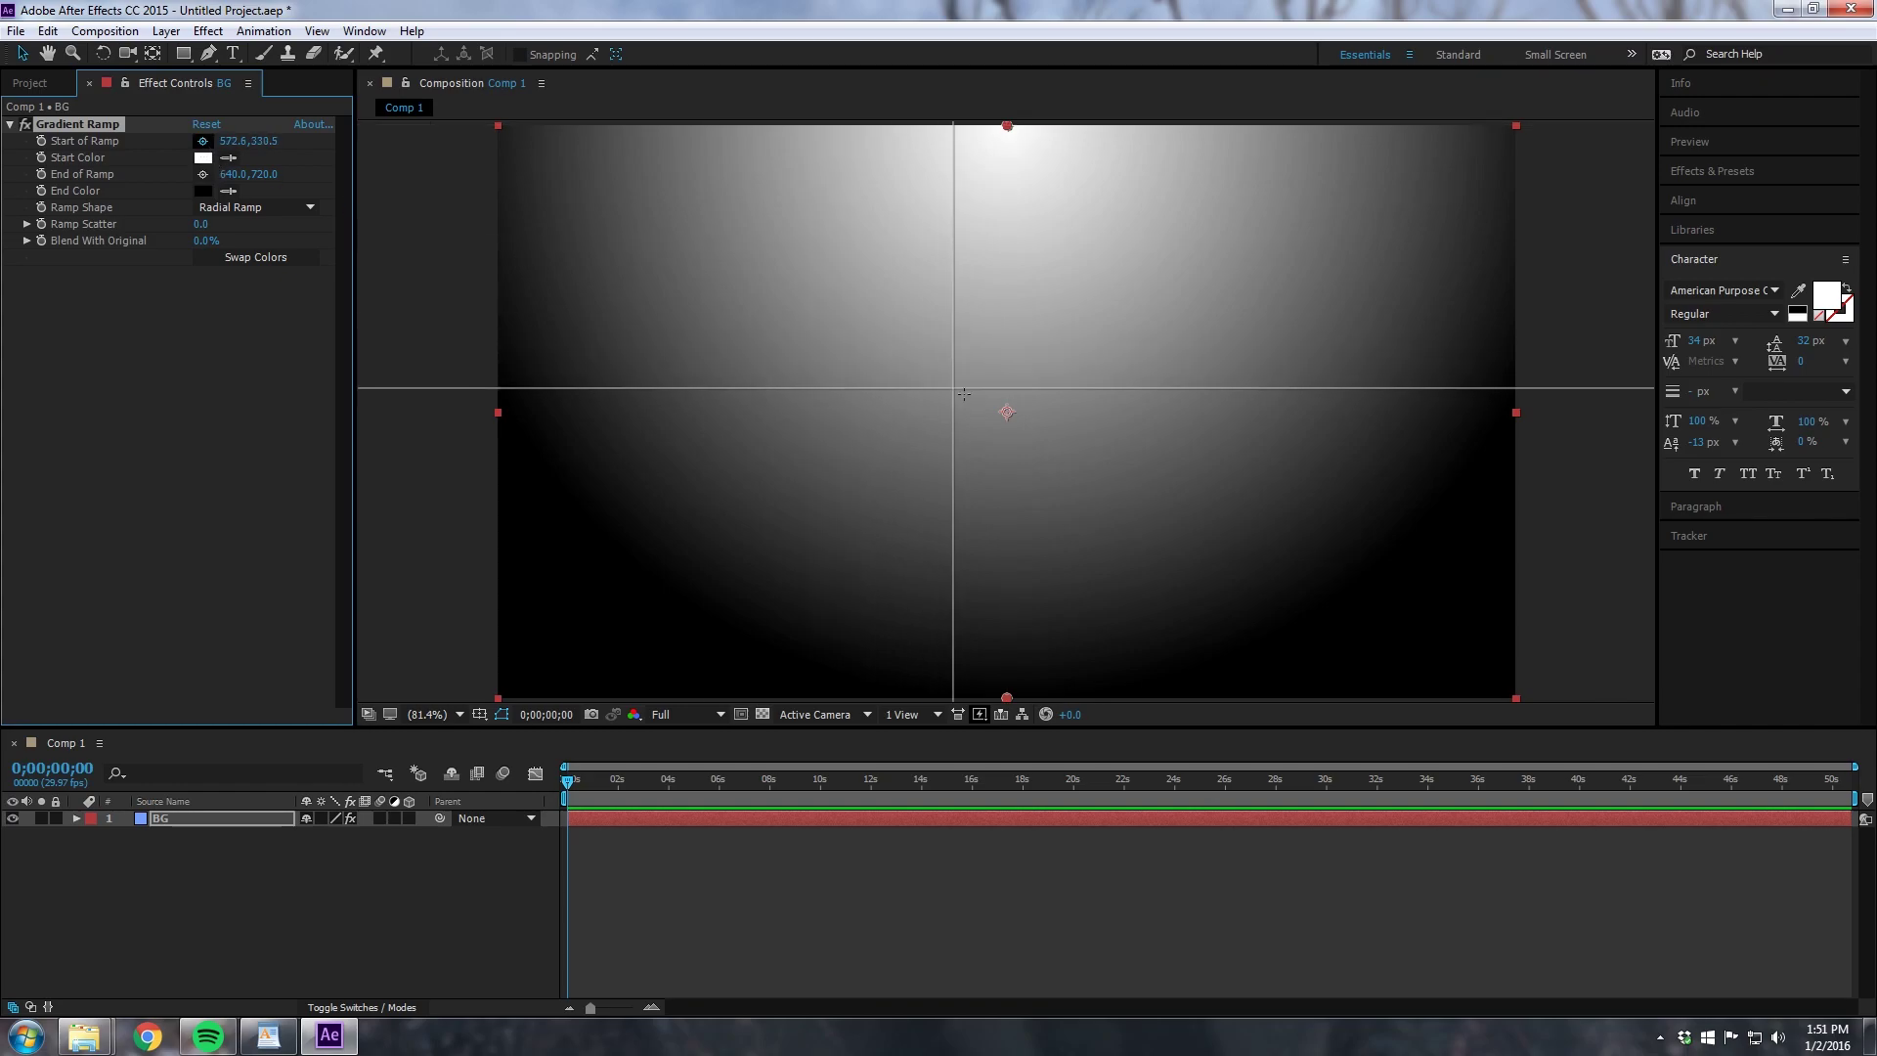
{"action": "left_click", "coordinate": [1008, 411]}
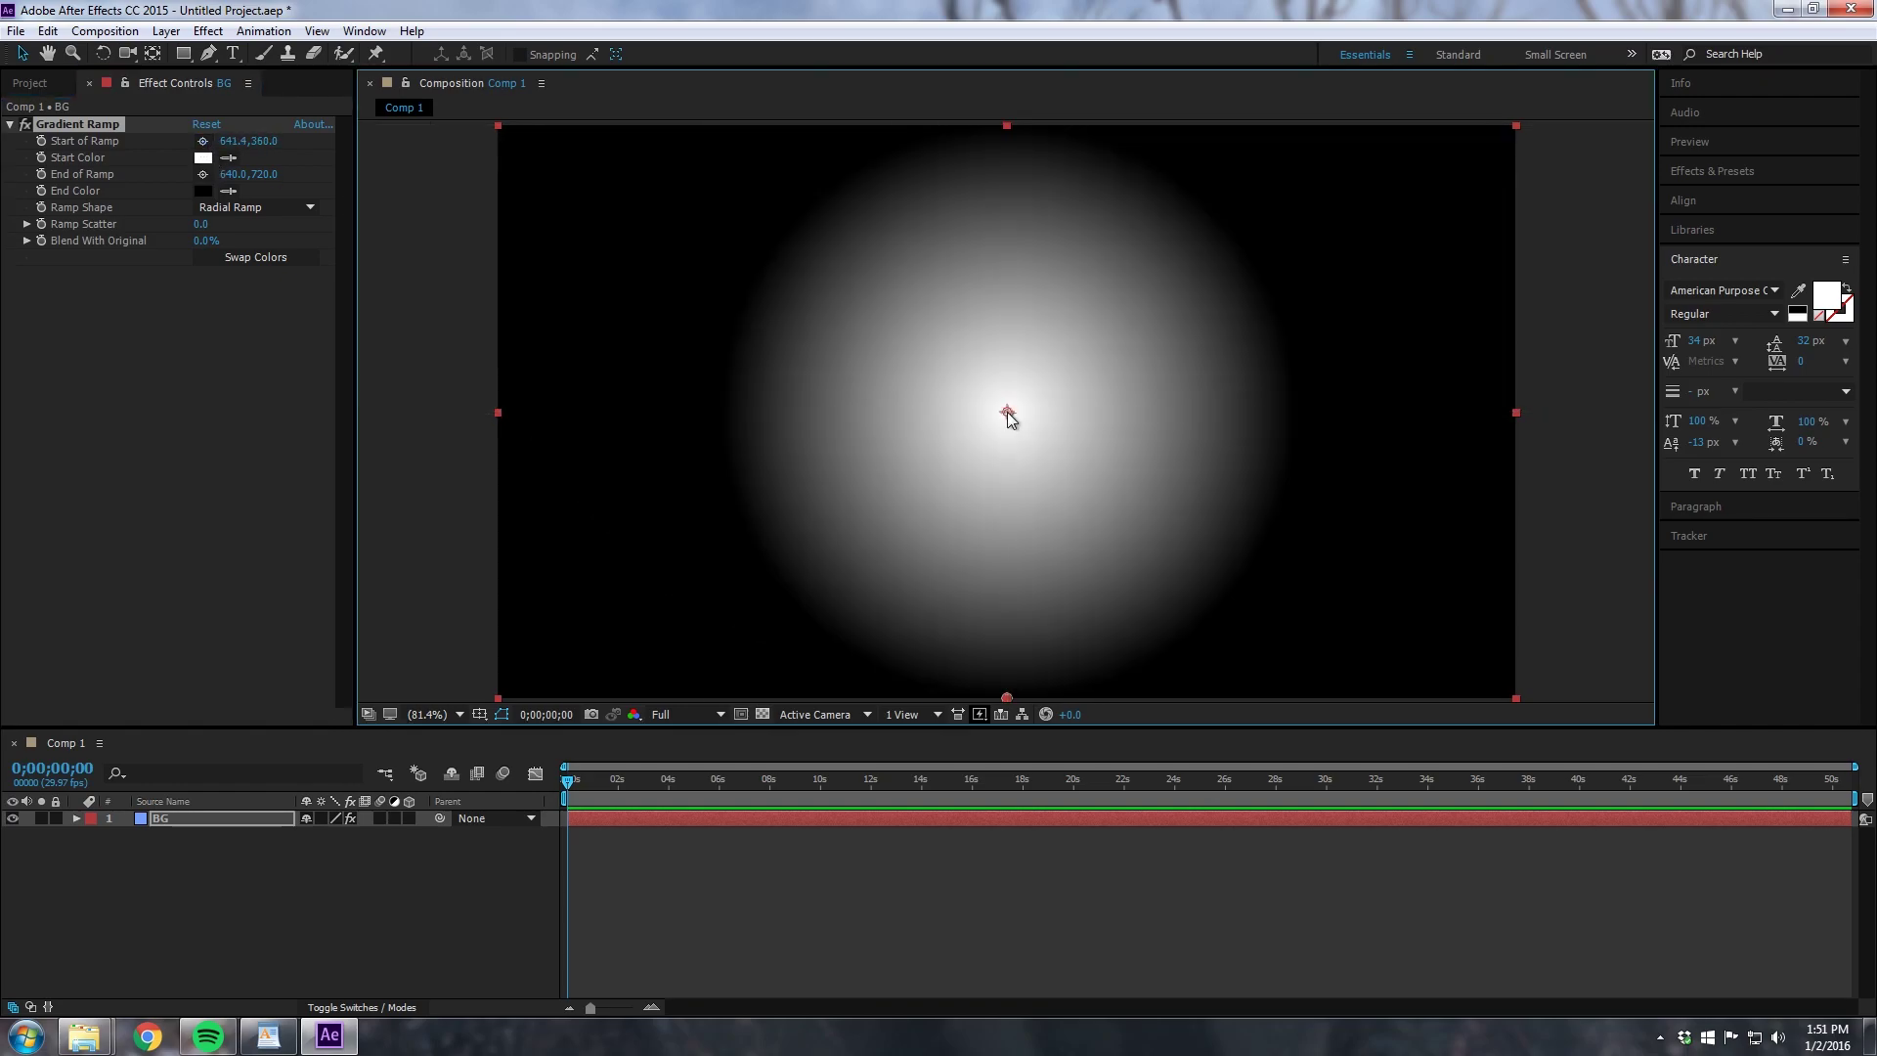
{"action": "left_click", "coordinate": [88, 174]}
{"action": "left_click_drag", "start_coordinate": [1012, 698], "coordinate": [1514, 143]}
{"action": "left_click_drag", "start_coordinate": [1515, 210], "coordinate": [1516, 698]}
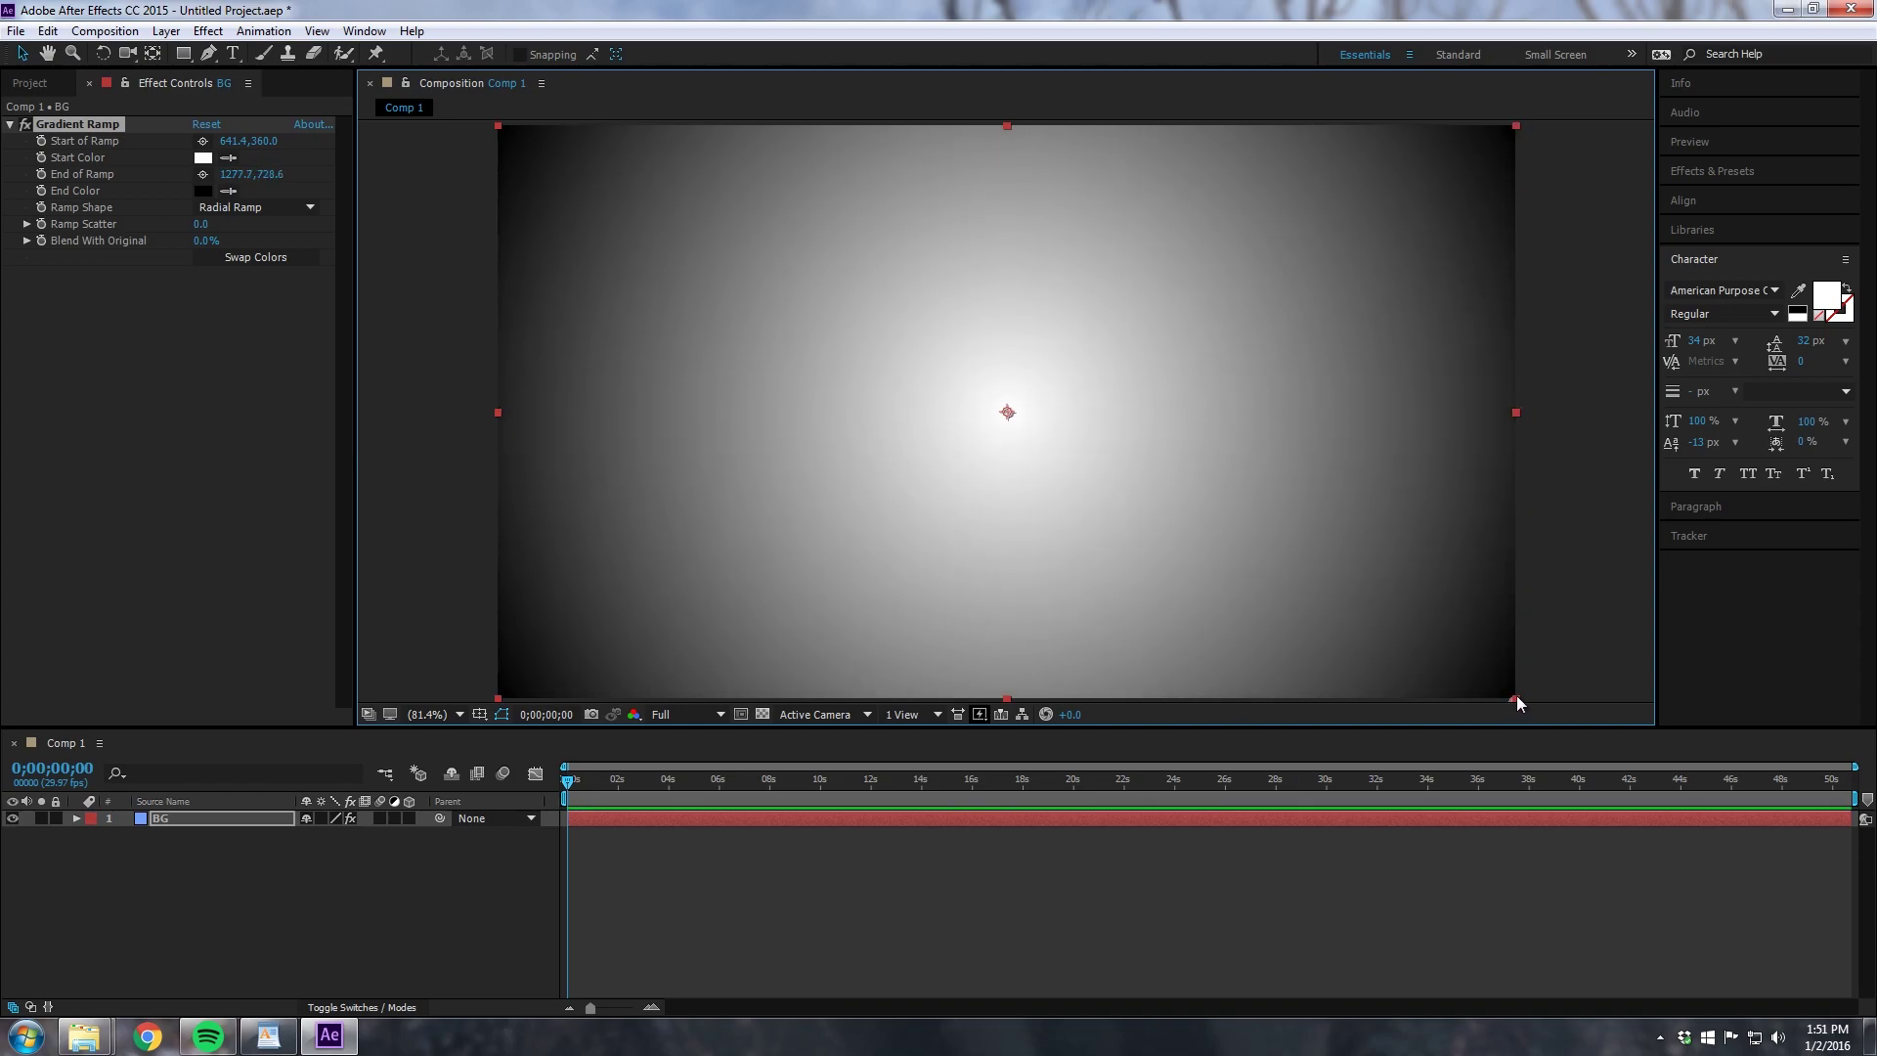
Step: Set the ramp's start color to light blue 83B2FF and its end color to a dark navy blue
{"action": "left_click", "coordinate": [202, 159]}
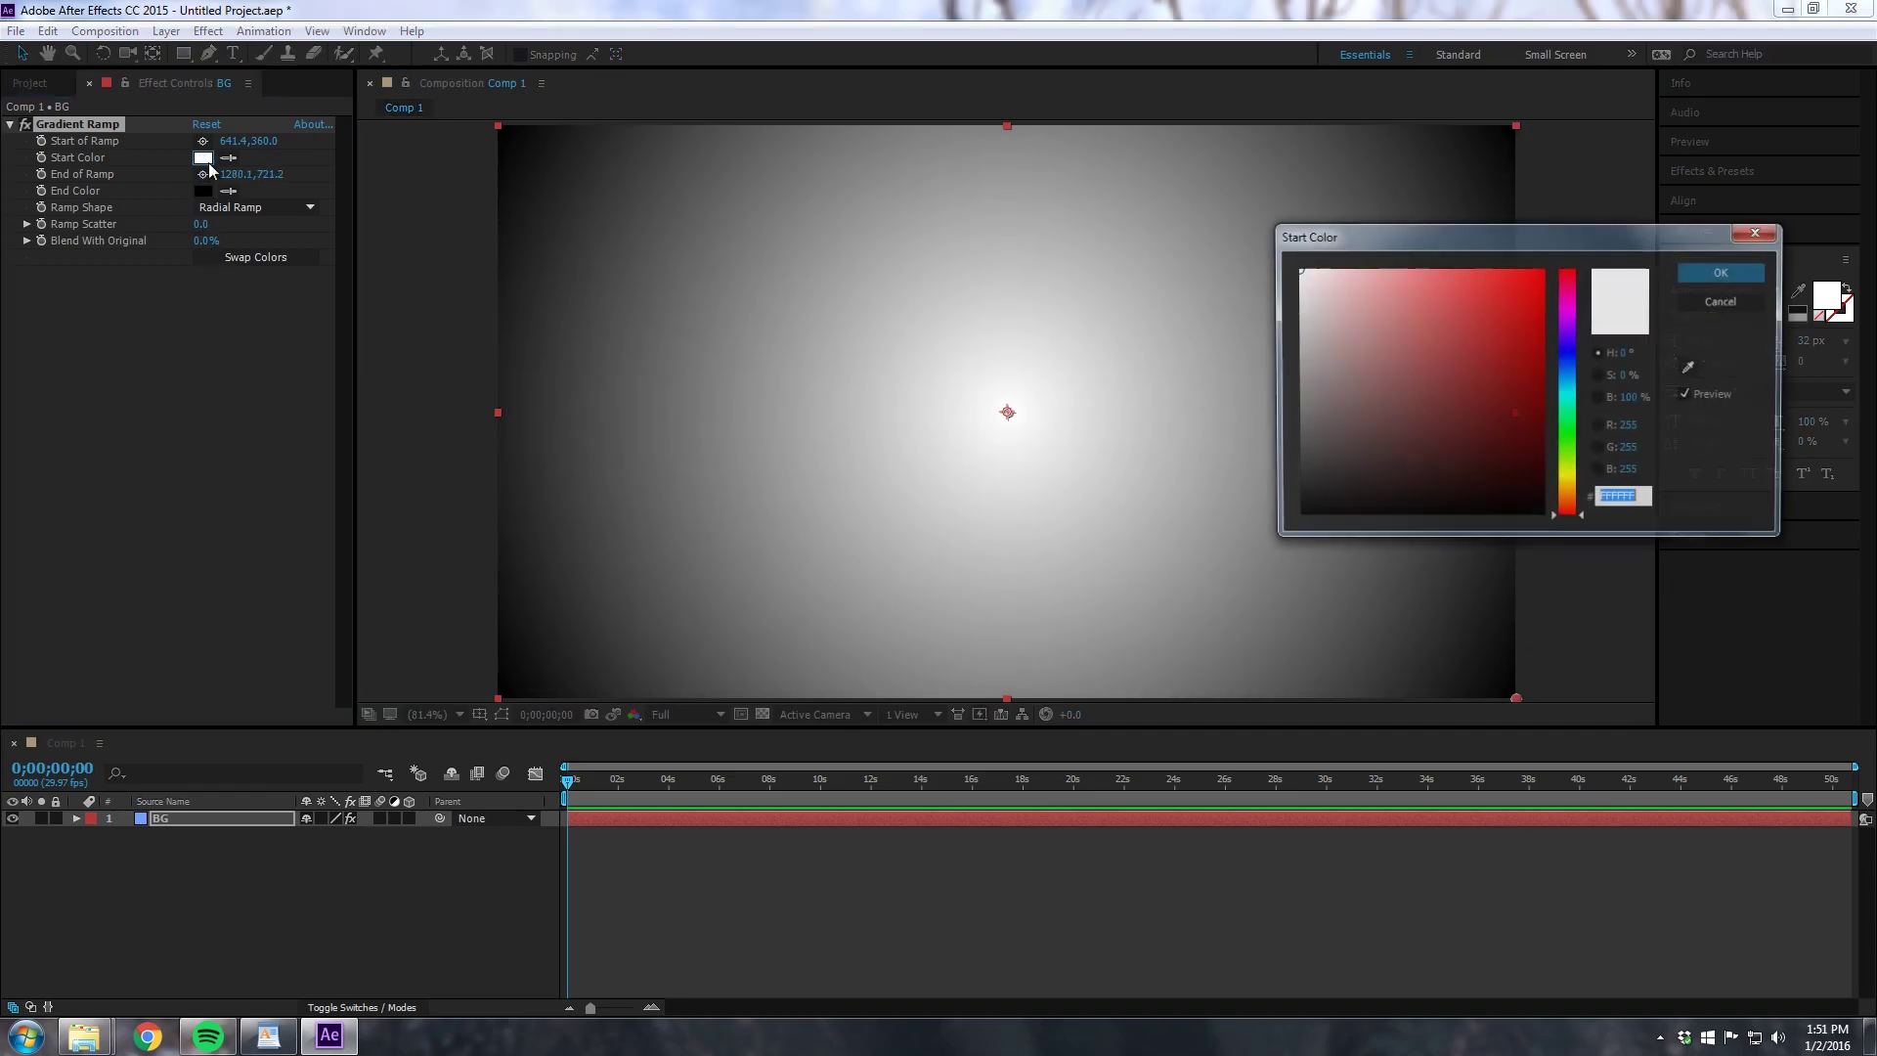
{"action": "left_click", "coordinate": [1564, 370]}
{"action": "left_click_drag", "start_coordinate": [1417, 291], "coordinate": [1415, 264]}
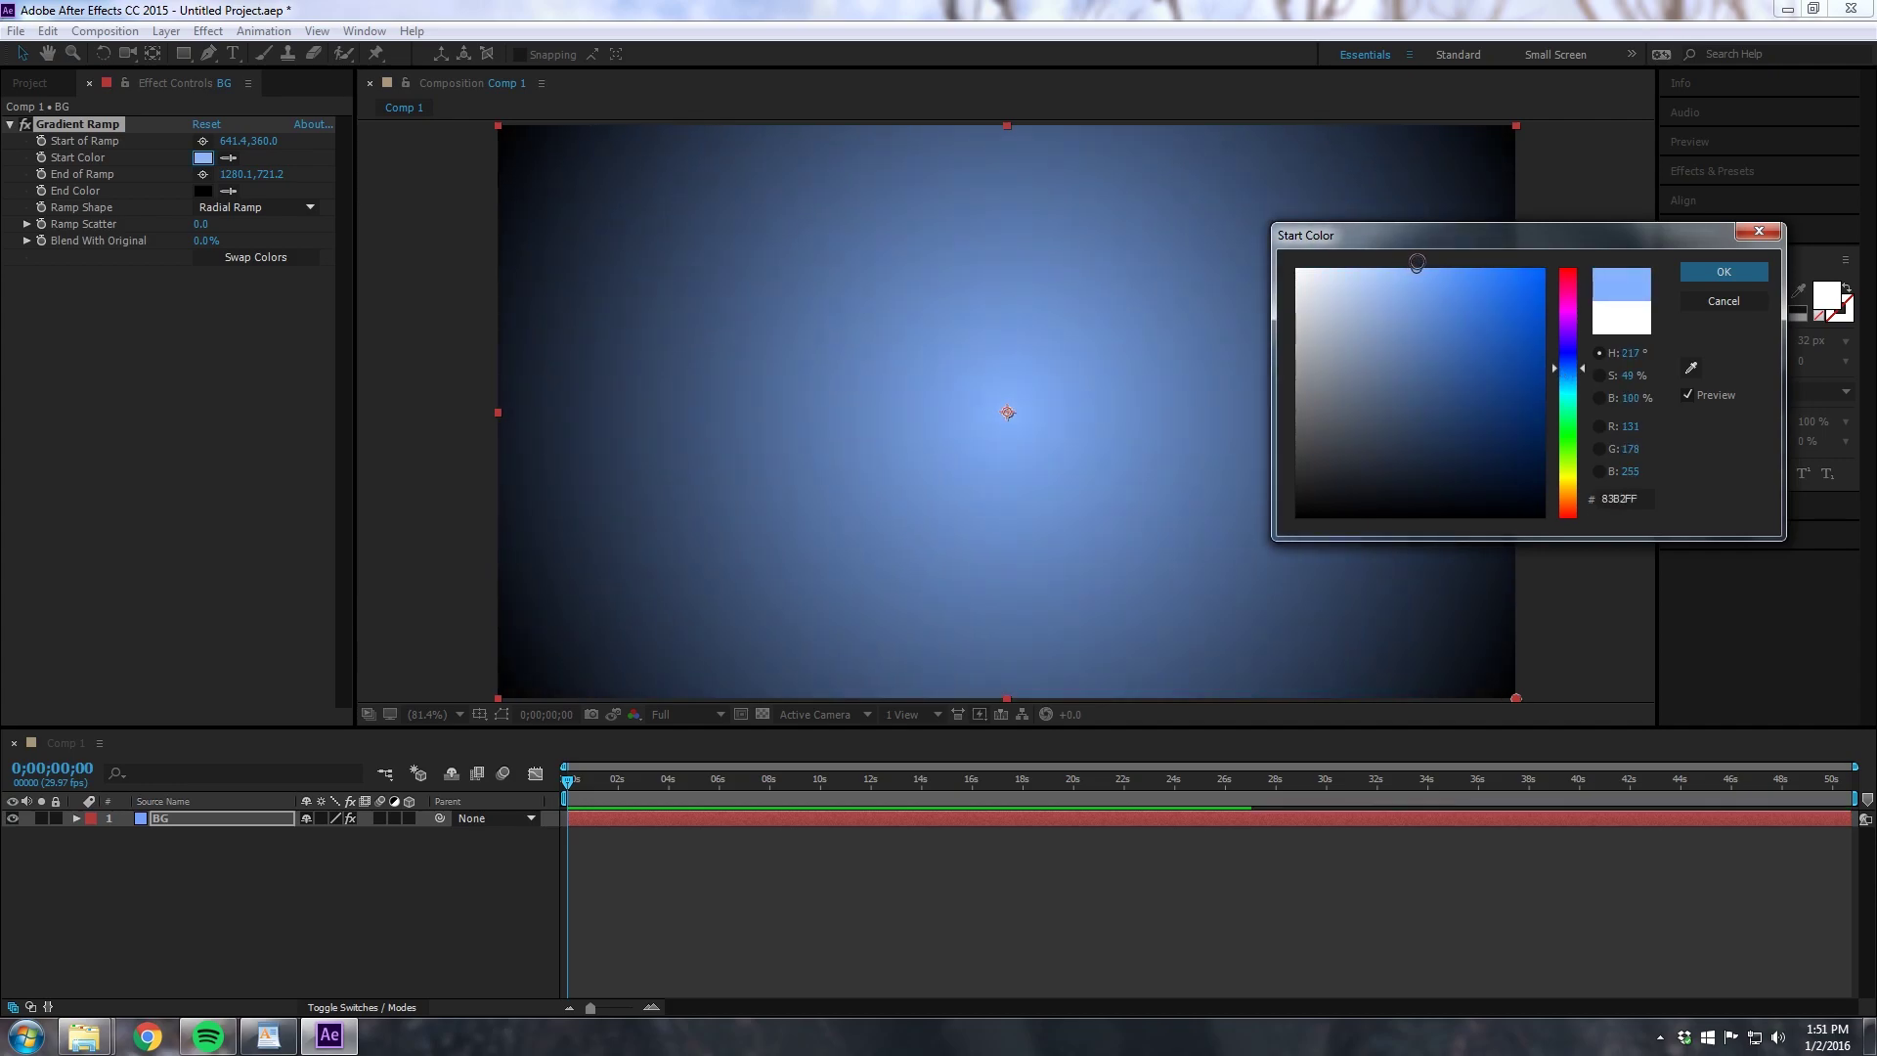
{"action": "left_click", "coordinate": [1722, 273]}
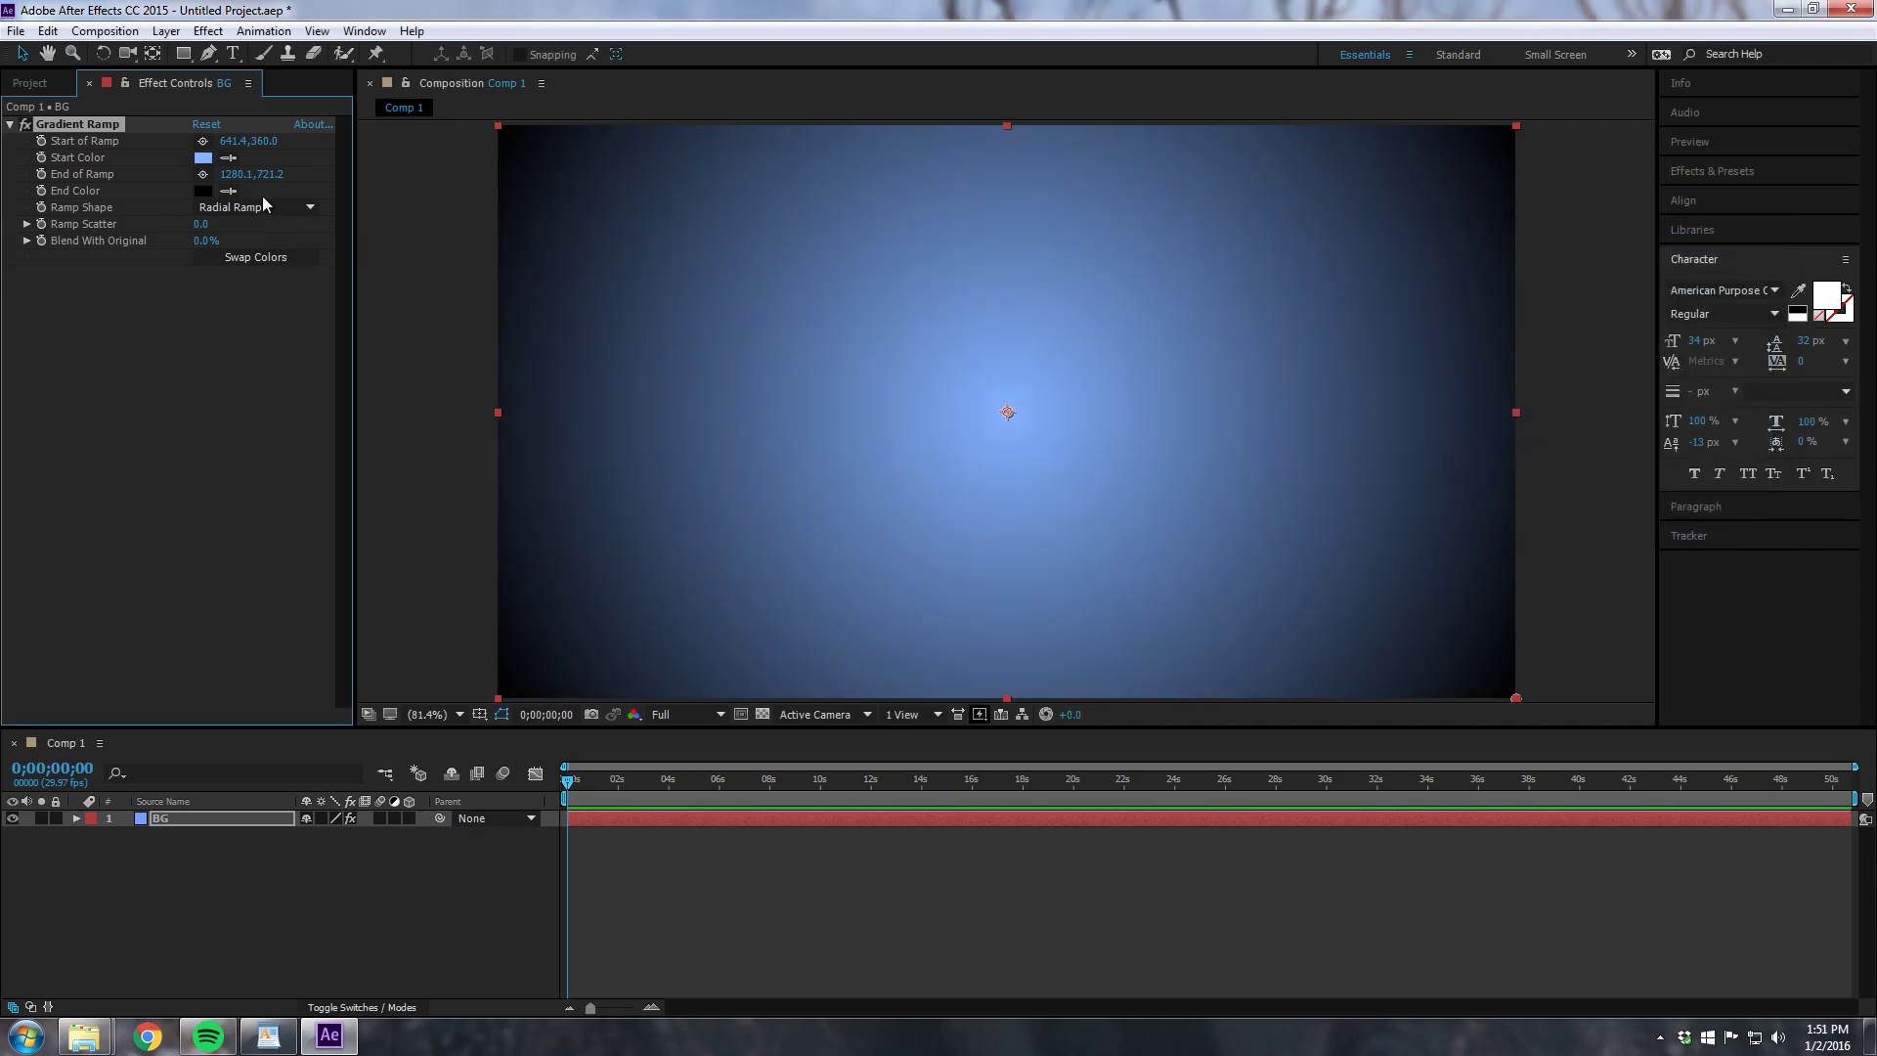
{"action": "left_click", "coordinate": [204, 188]}
{"action": "left_click", "coordinate": [1564, 354]}
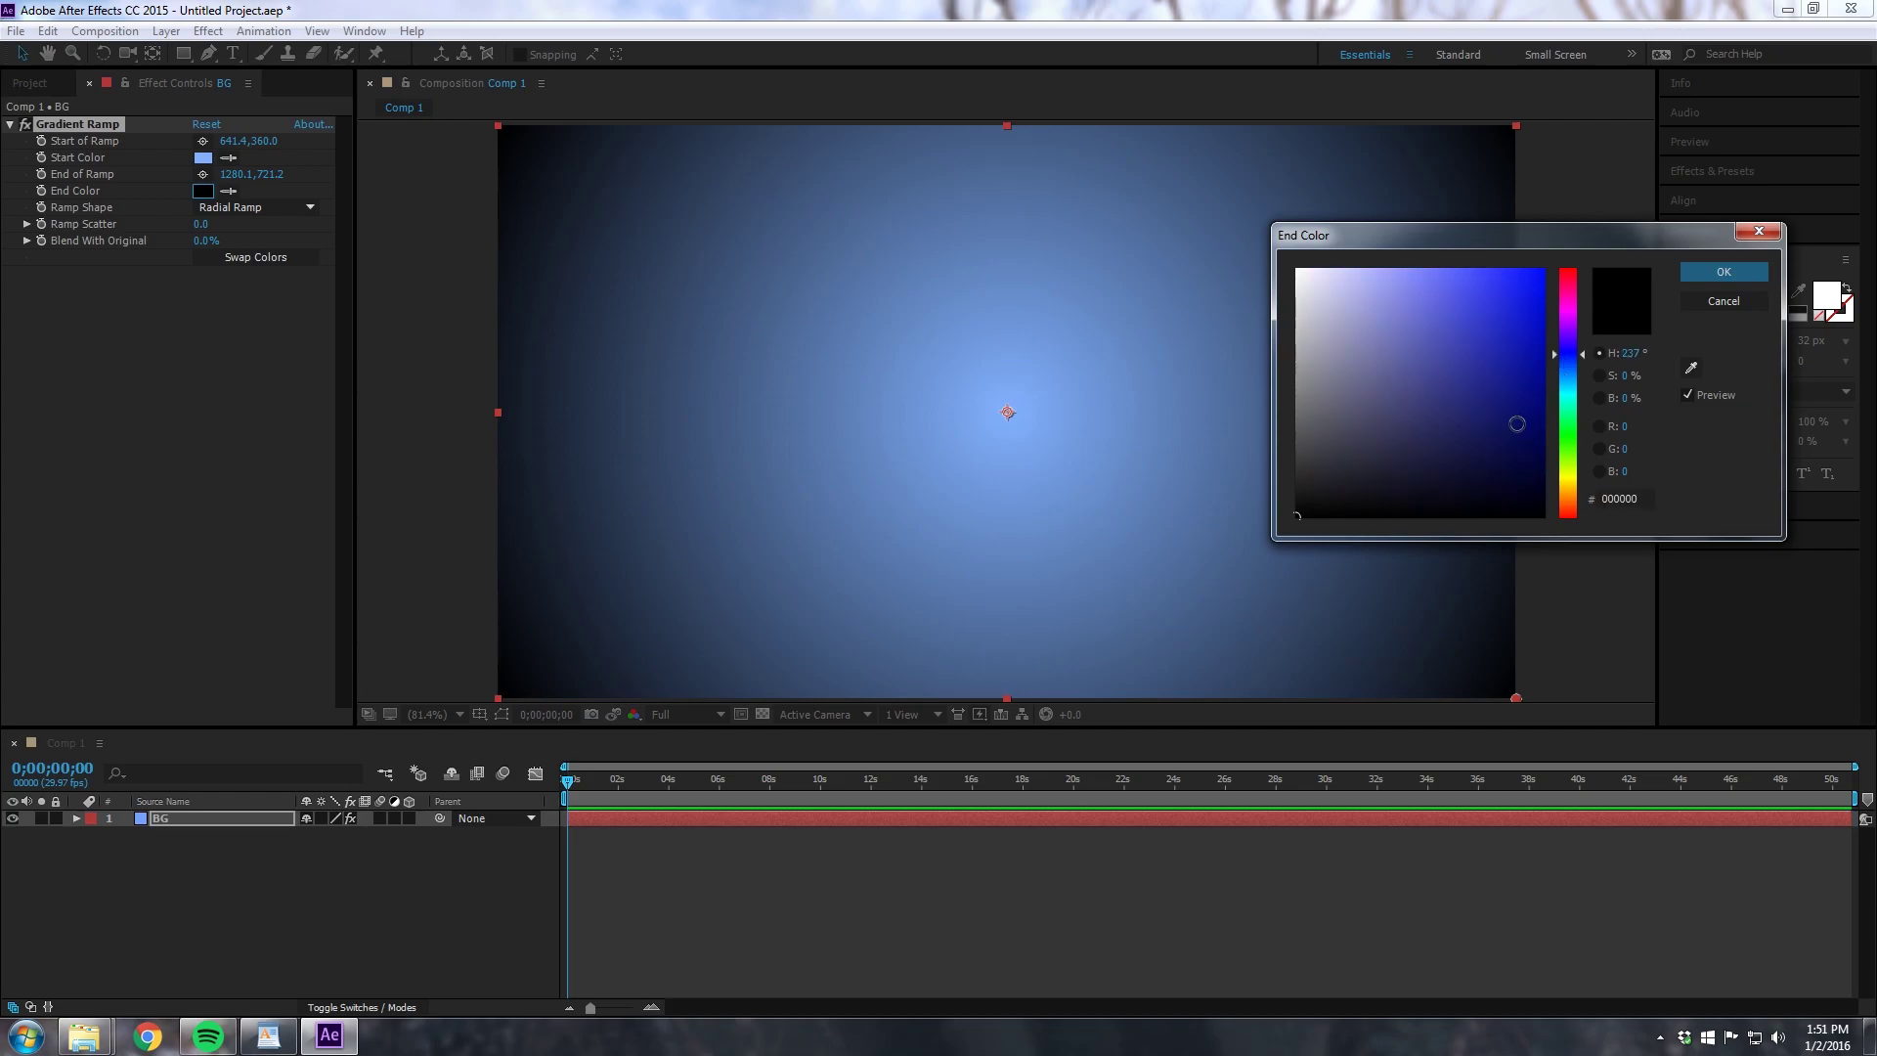
{"action": "left_click_drag", "start_coordinate": [1505, 419], "coordinate": [1516, 418]}
{"action": "left_click", "coordinate": [1718, 273]}
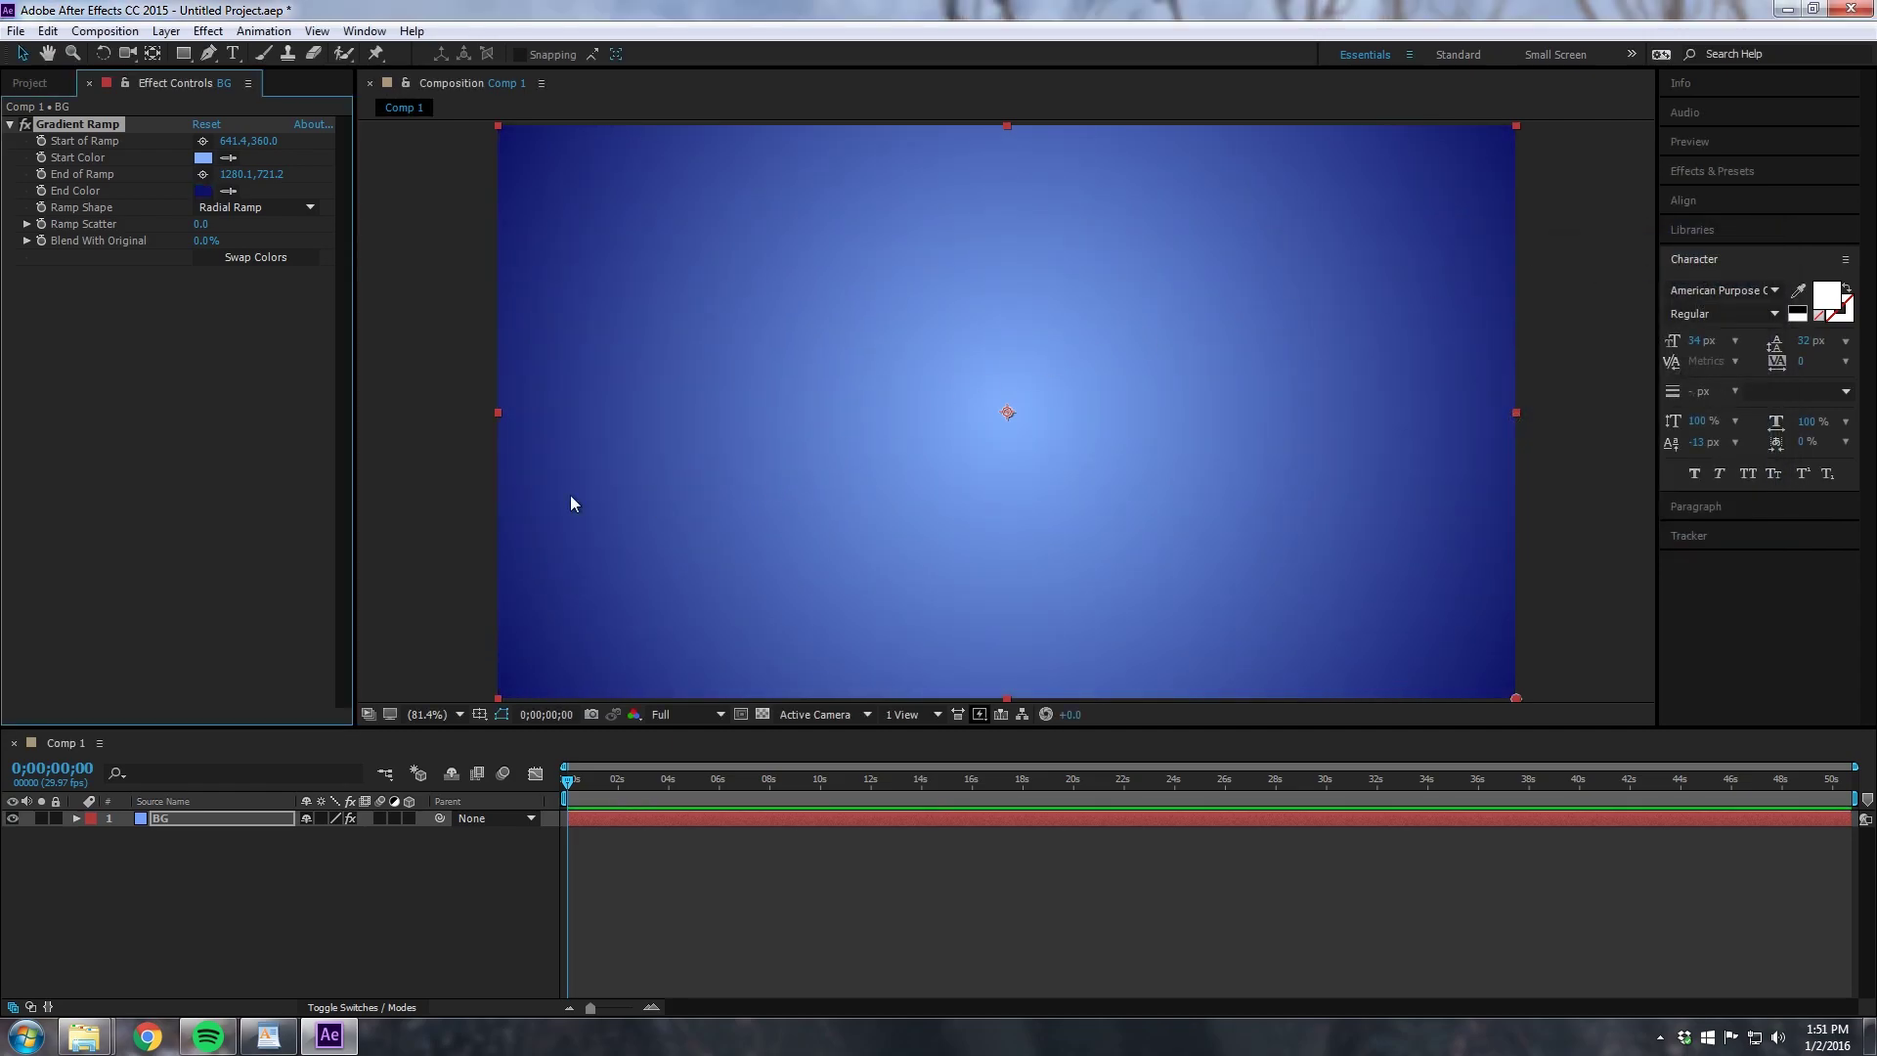
Step: Preview the Sunburst image stored in the Tutorial Holder folder
{"action": "mouse_move", "coordinate": [88, 1034]}
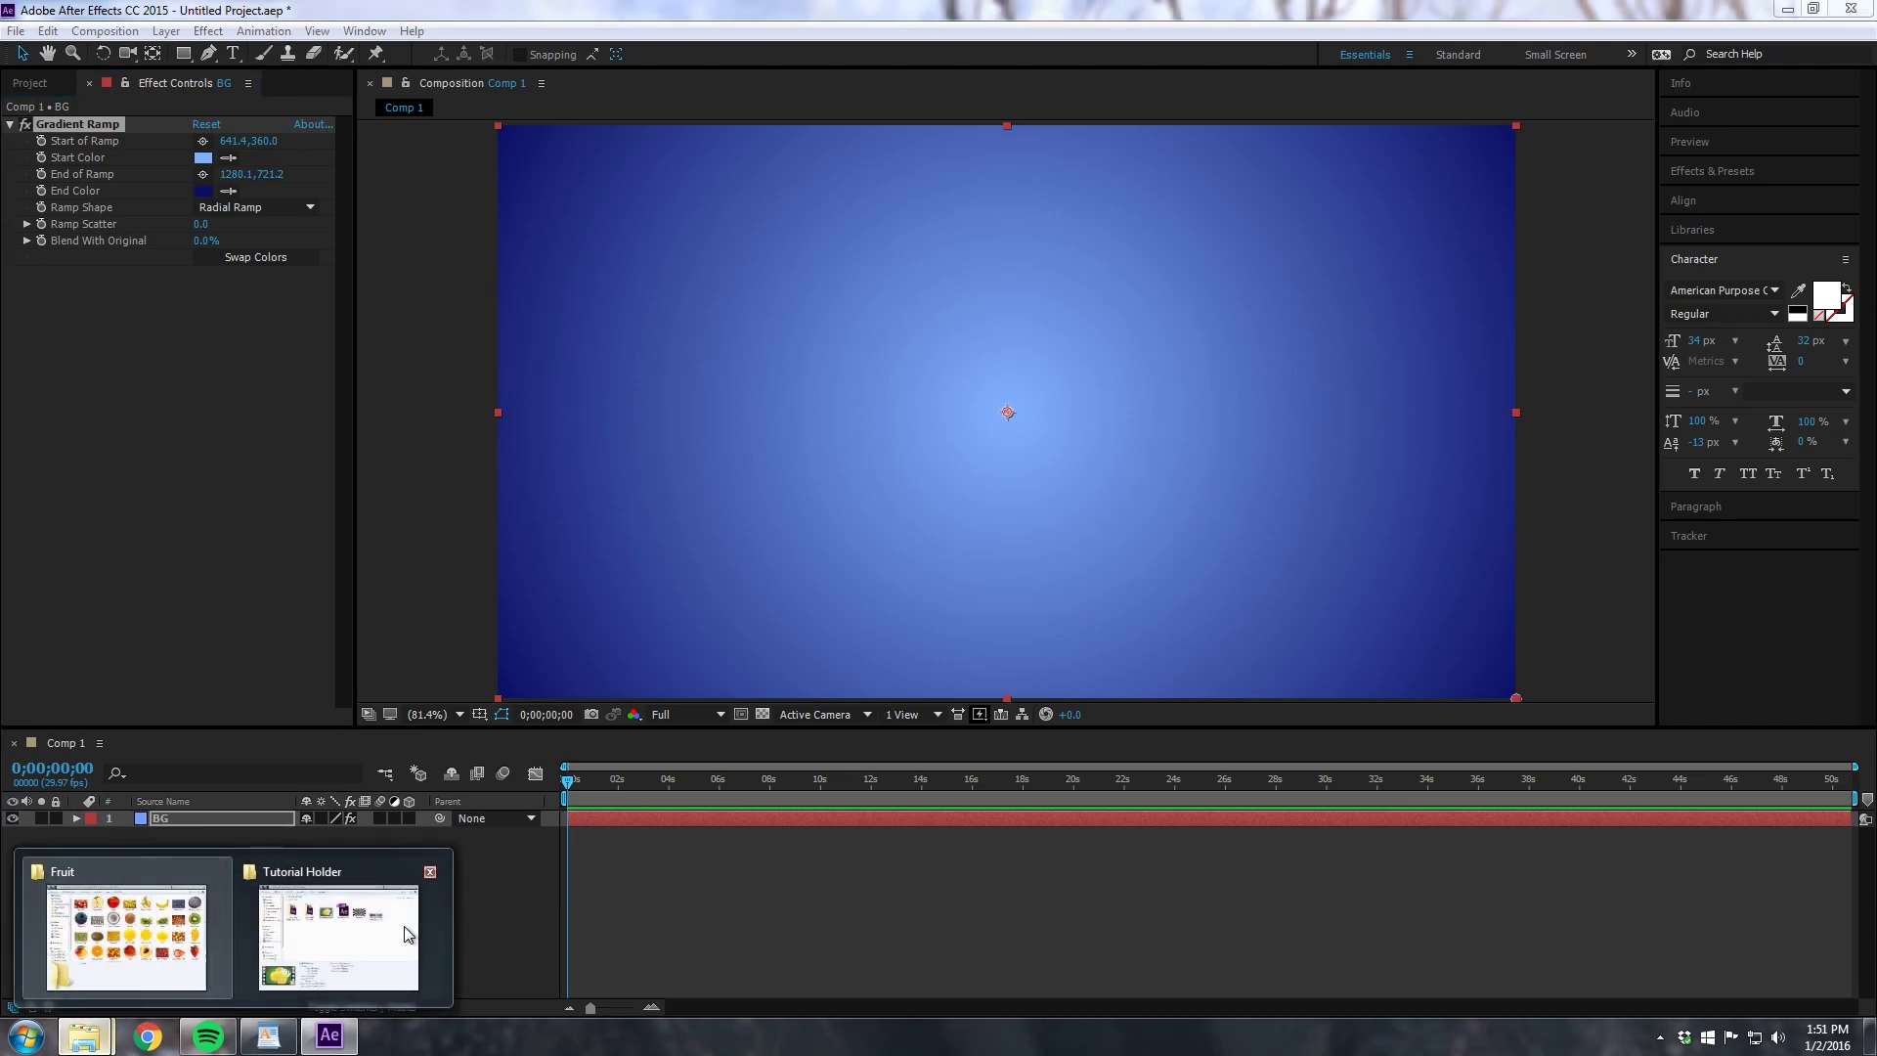
{"action": "left_click", "coordinate": [347, 946]}
{"action": "double_click", "coordinate": [1304, 325]}
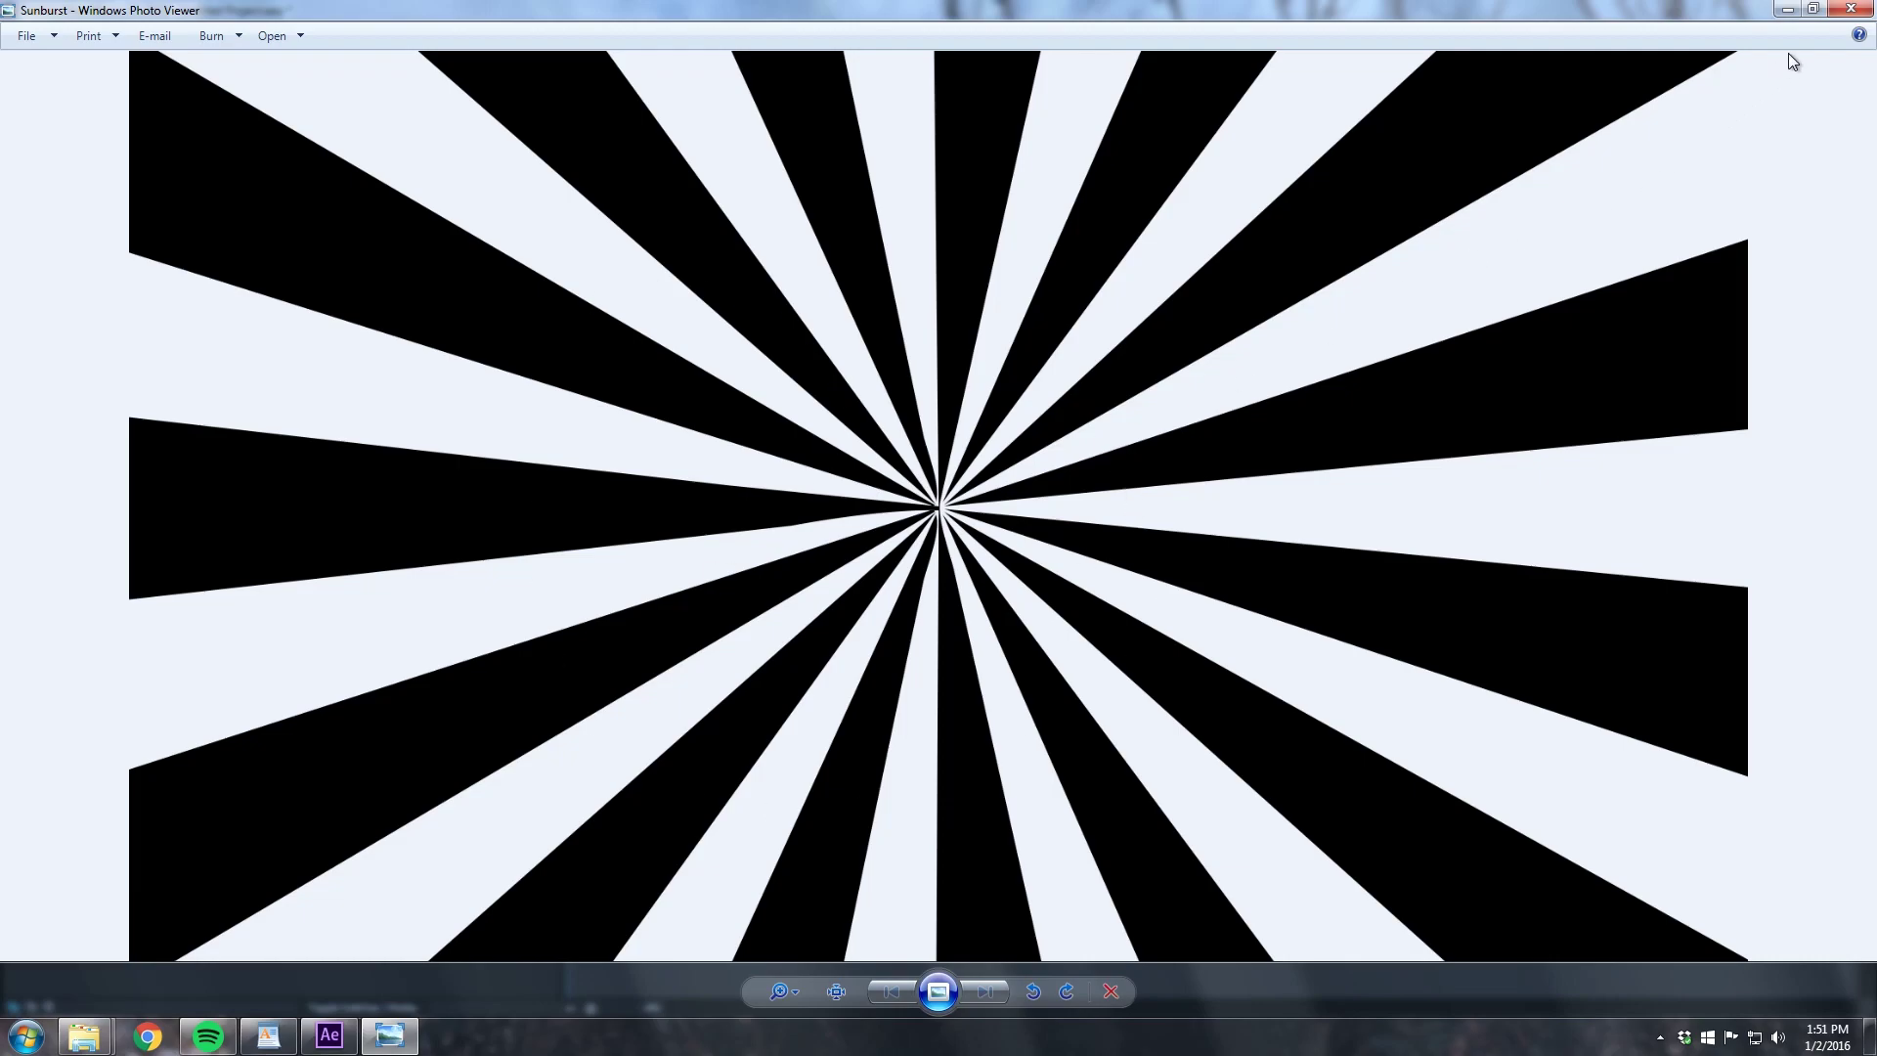
{"action": "left_click", "coordinate": [1850, 11]}
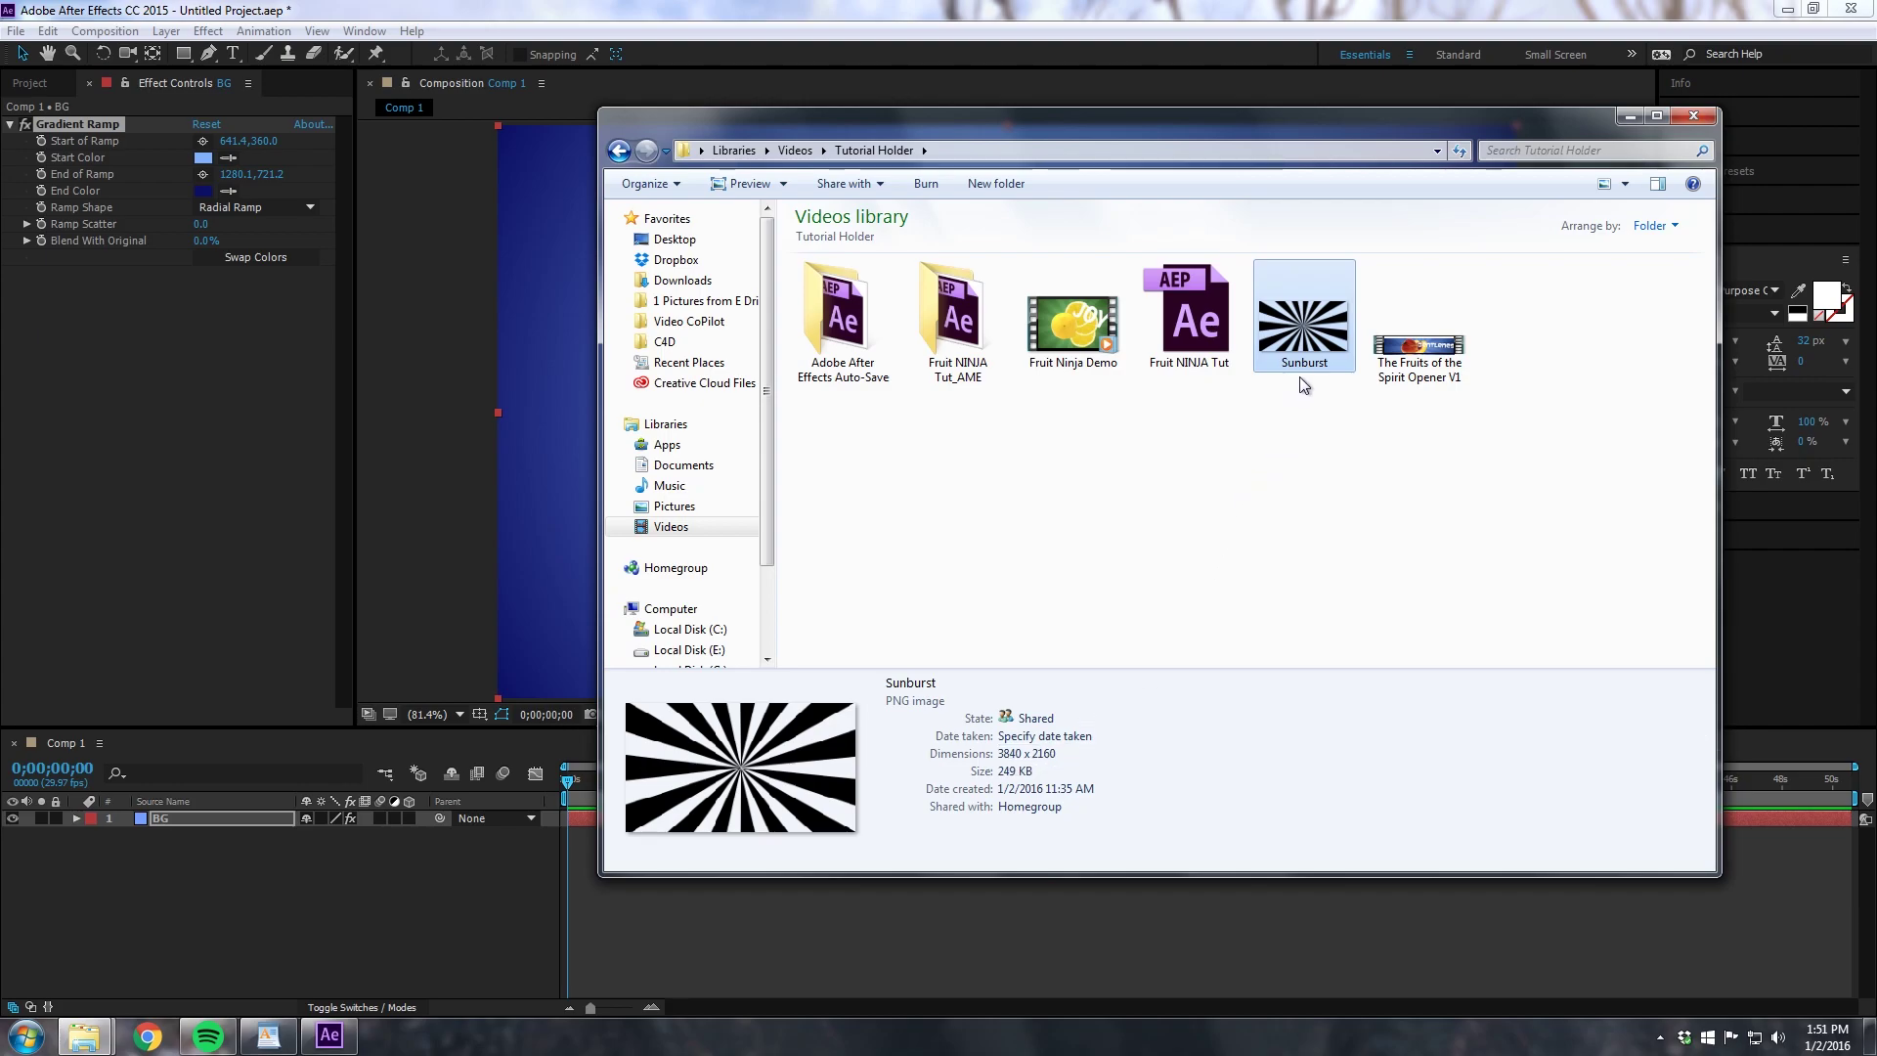
{"action": "left_click", "coordinate": [186, 194]}
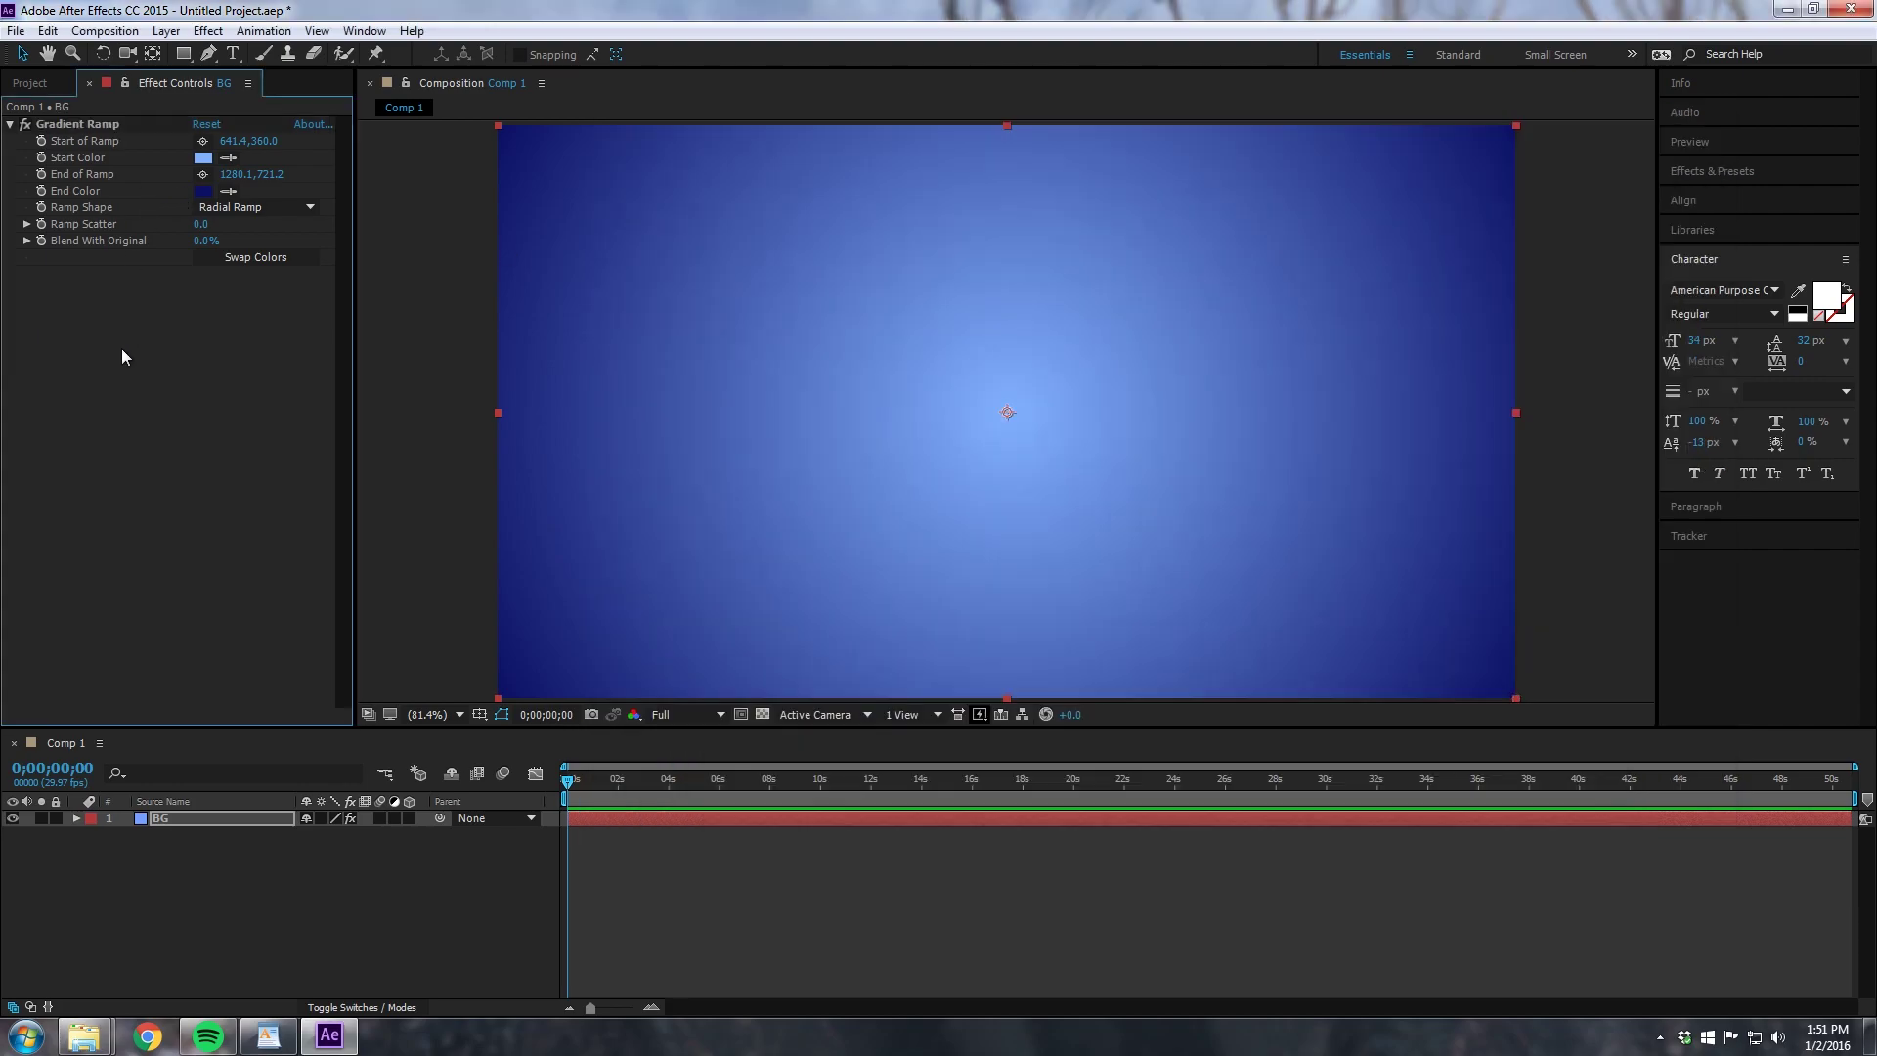
Step: Import the Sunburst image from the Tutorial Holder folder and place it above the BG layer in the composition, starting at time zero
{"action": "left_click", "coordinate": [44, 84]}
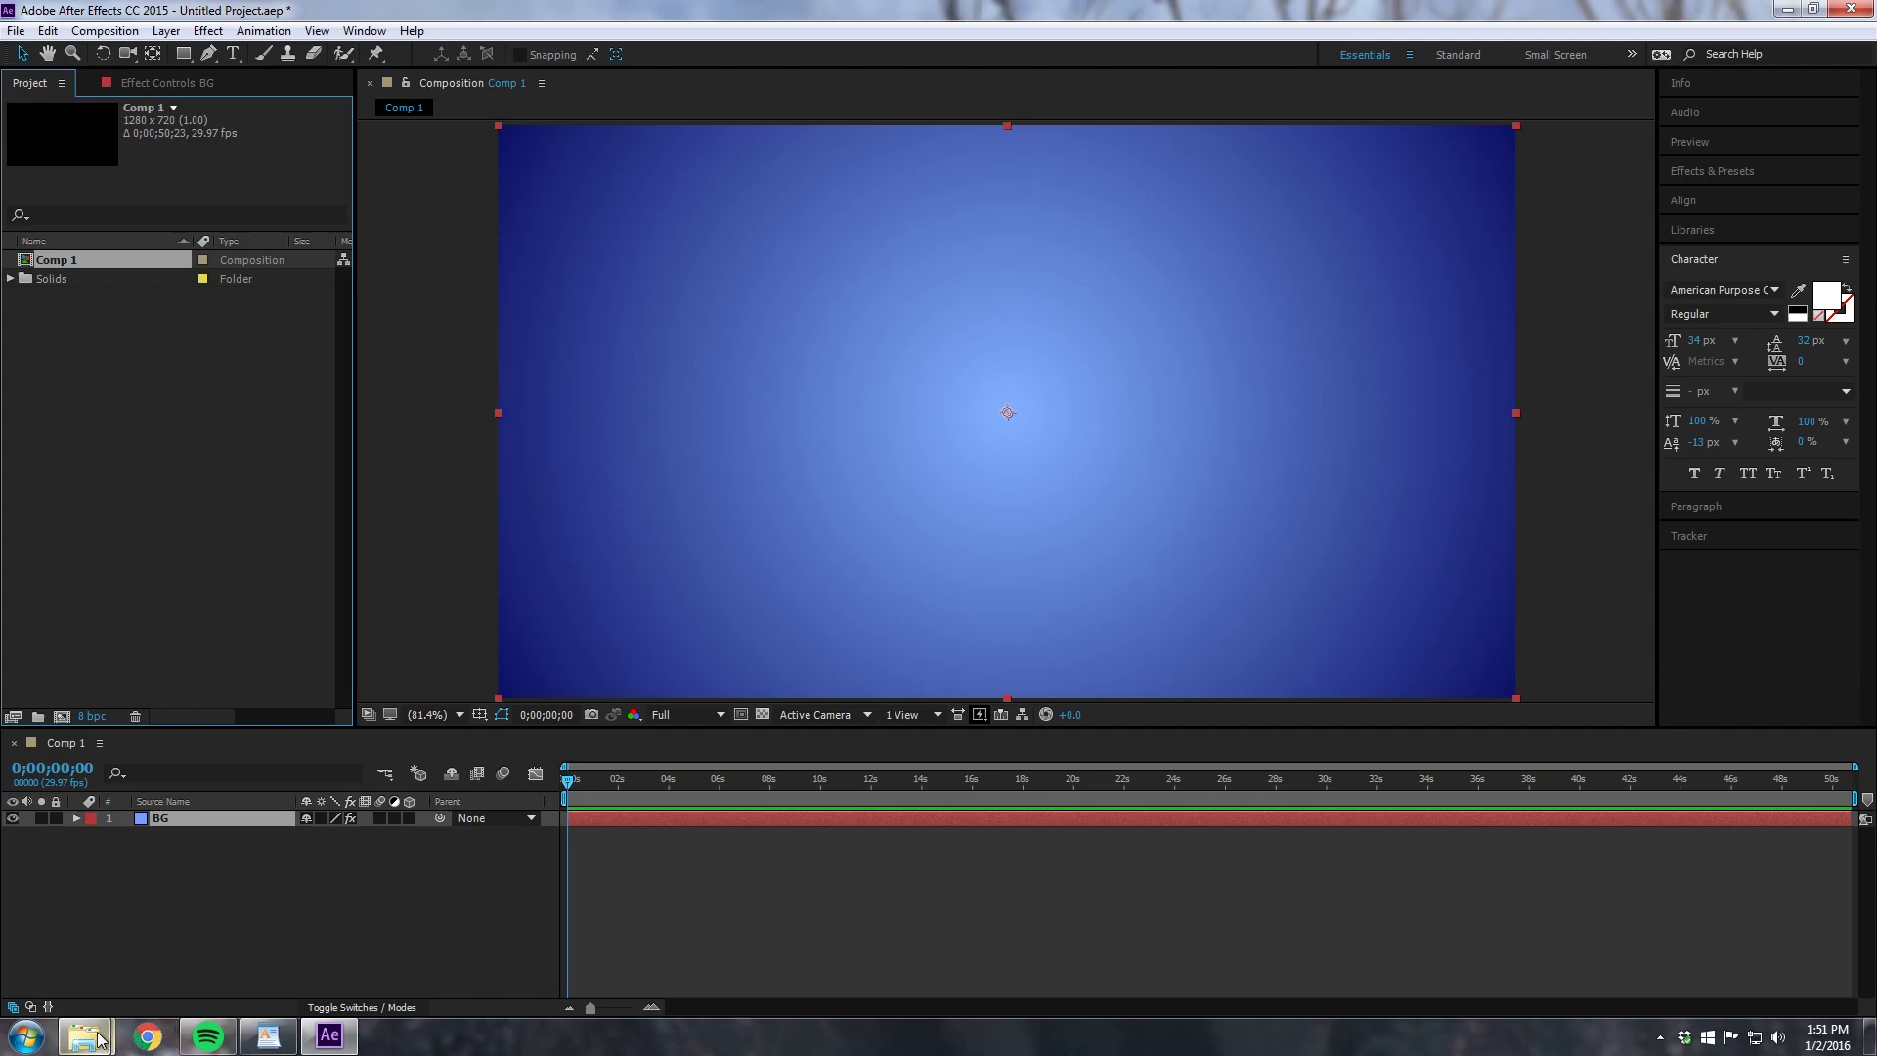
{"action": "mouse_move", "coordinate": [84, 1036]}
{"action": "left_click", "coordinate": [342, 934]}
{"action": "left_click_drag", "start_coordinate": [1281, 347], "coordinate": [206, 481]}
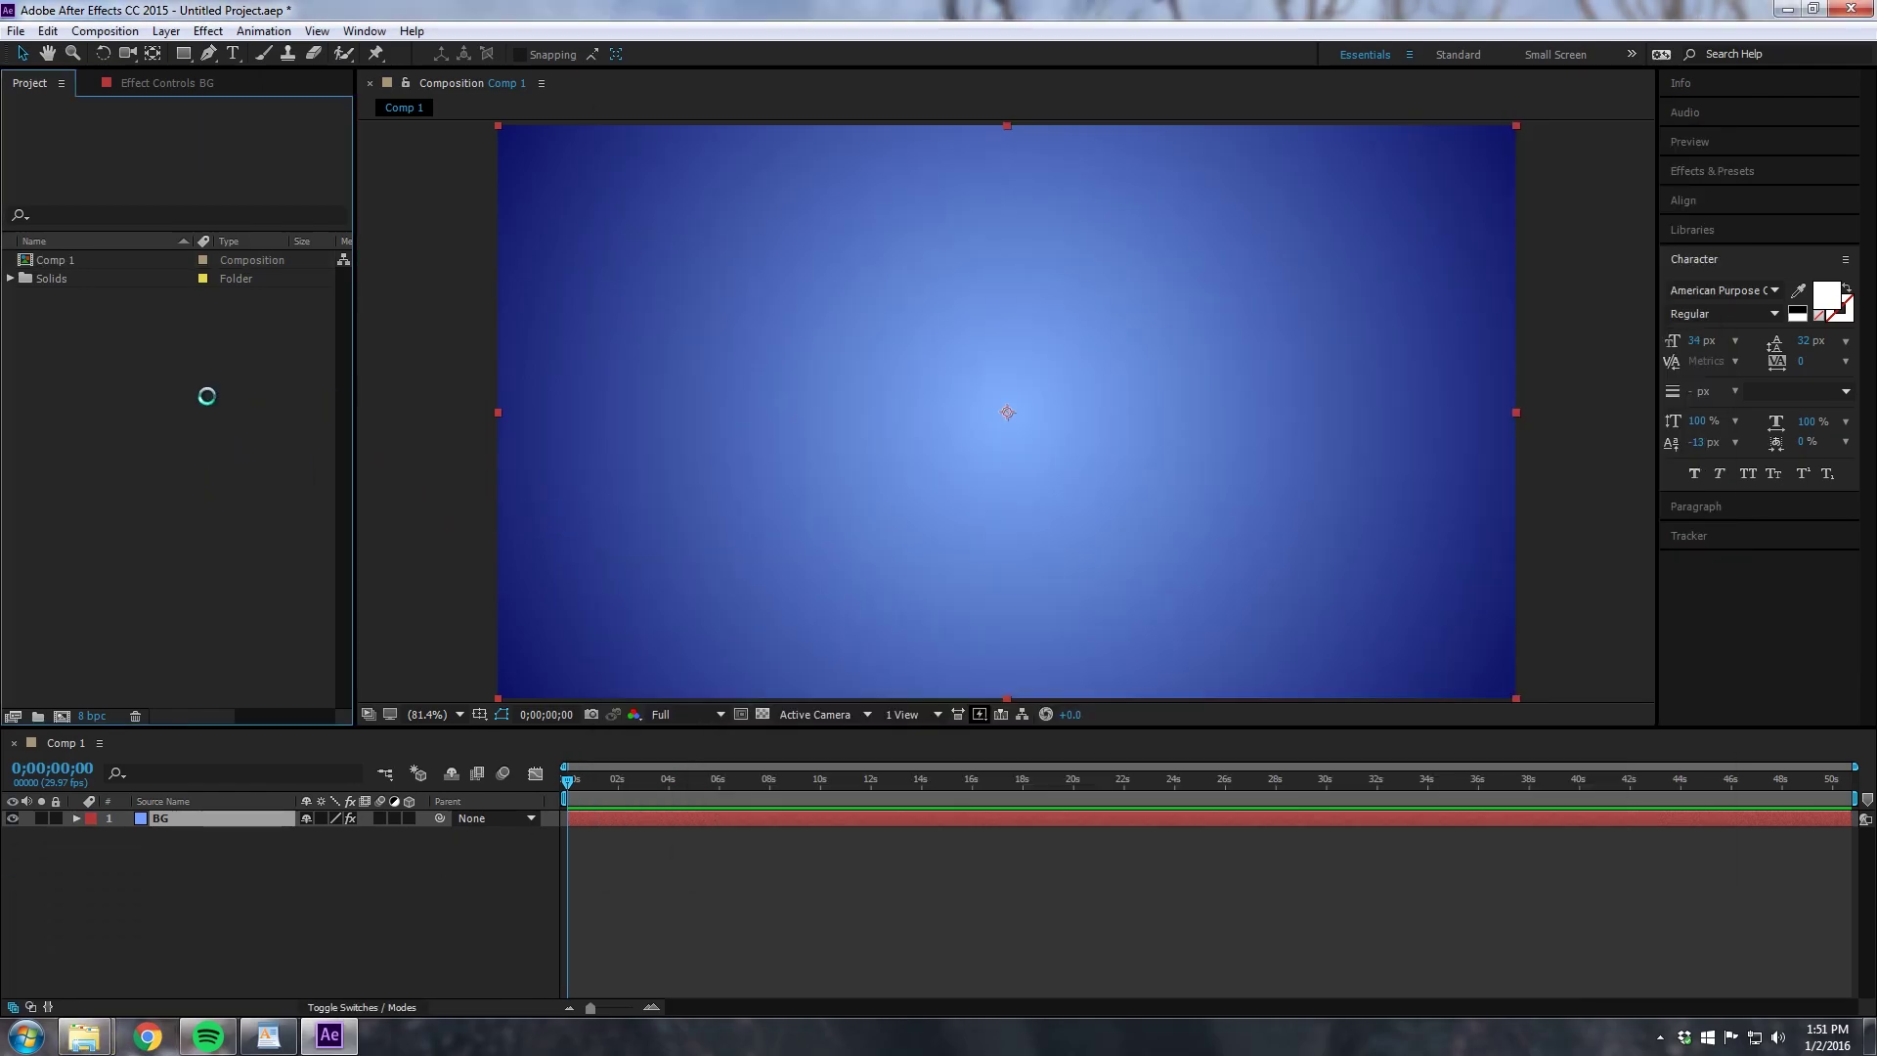
{"action": "left_click_drag", "start_coordinate": [74, 294], "coordinate": [647, 837]}
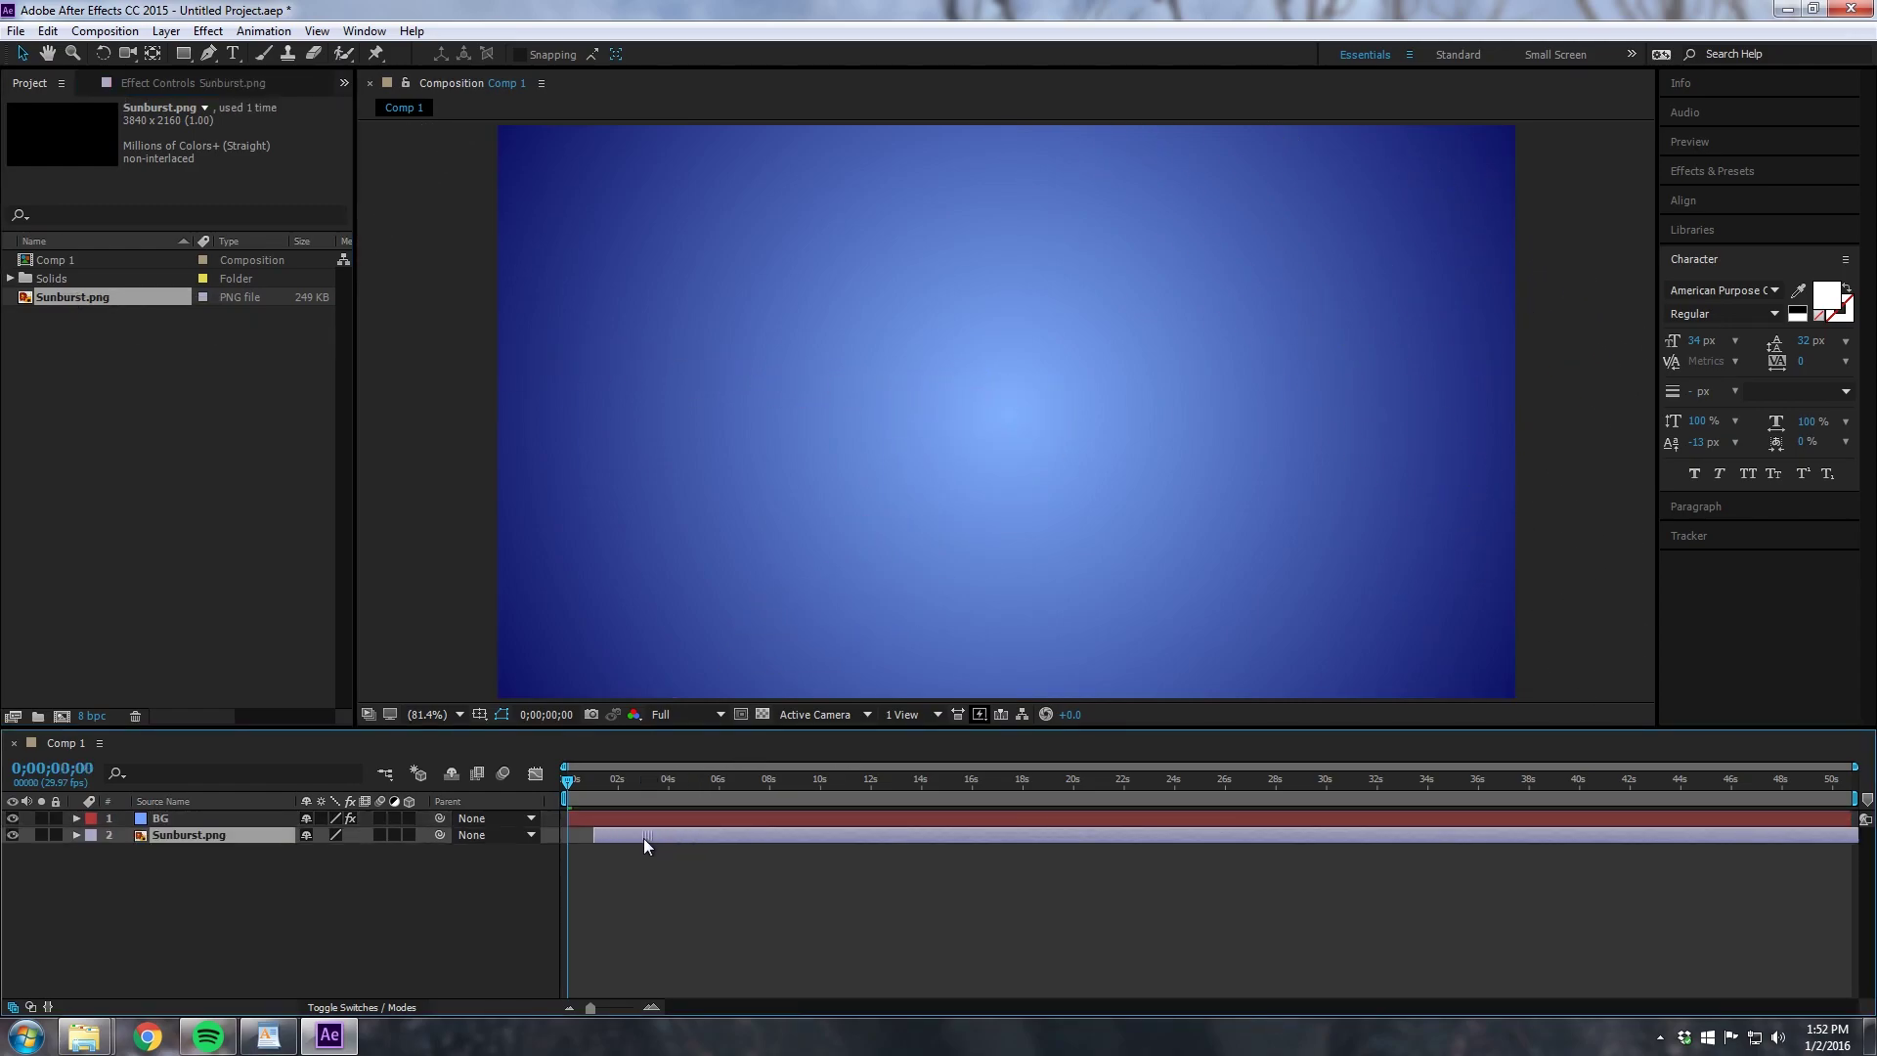
{"action": "left_click_drag", "start_coordinate": [223, 833], "coordinate": [215, 813]}
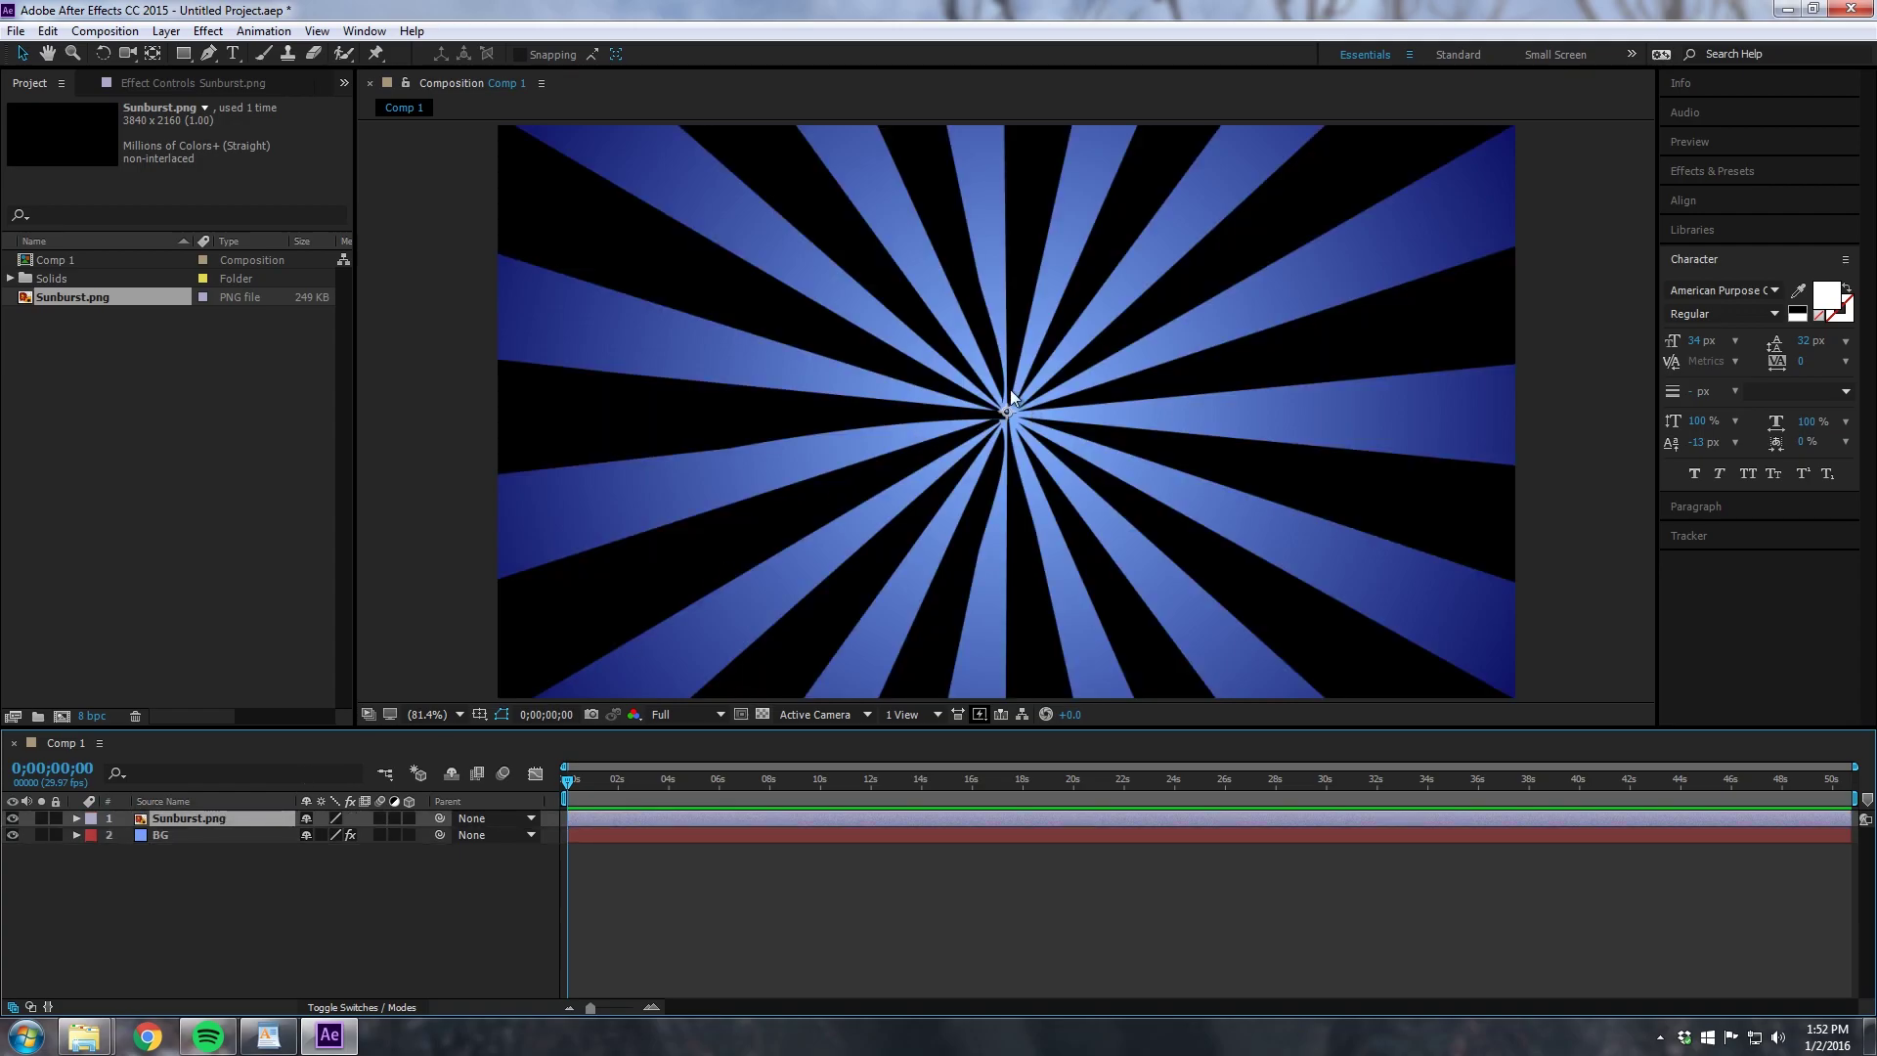
Step: Scale the Sunburst layer down proportionally until it matches the composition frame
{"action": "key", "text": "comma"}
{"action": "key", "text": "comma"}
{"action": "key", "text": "comma"}
{"action": "key", "text": "comma"}
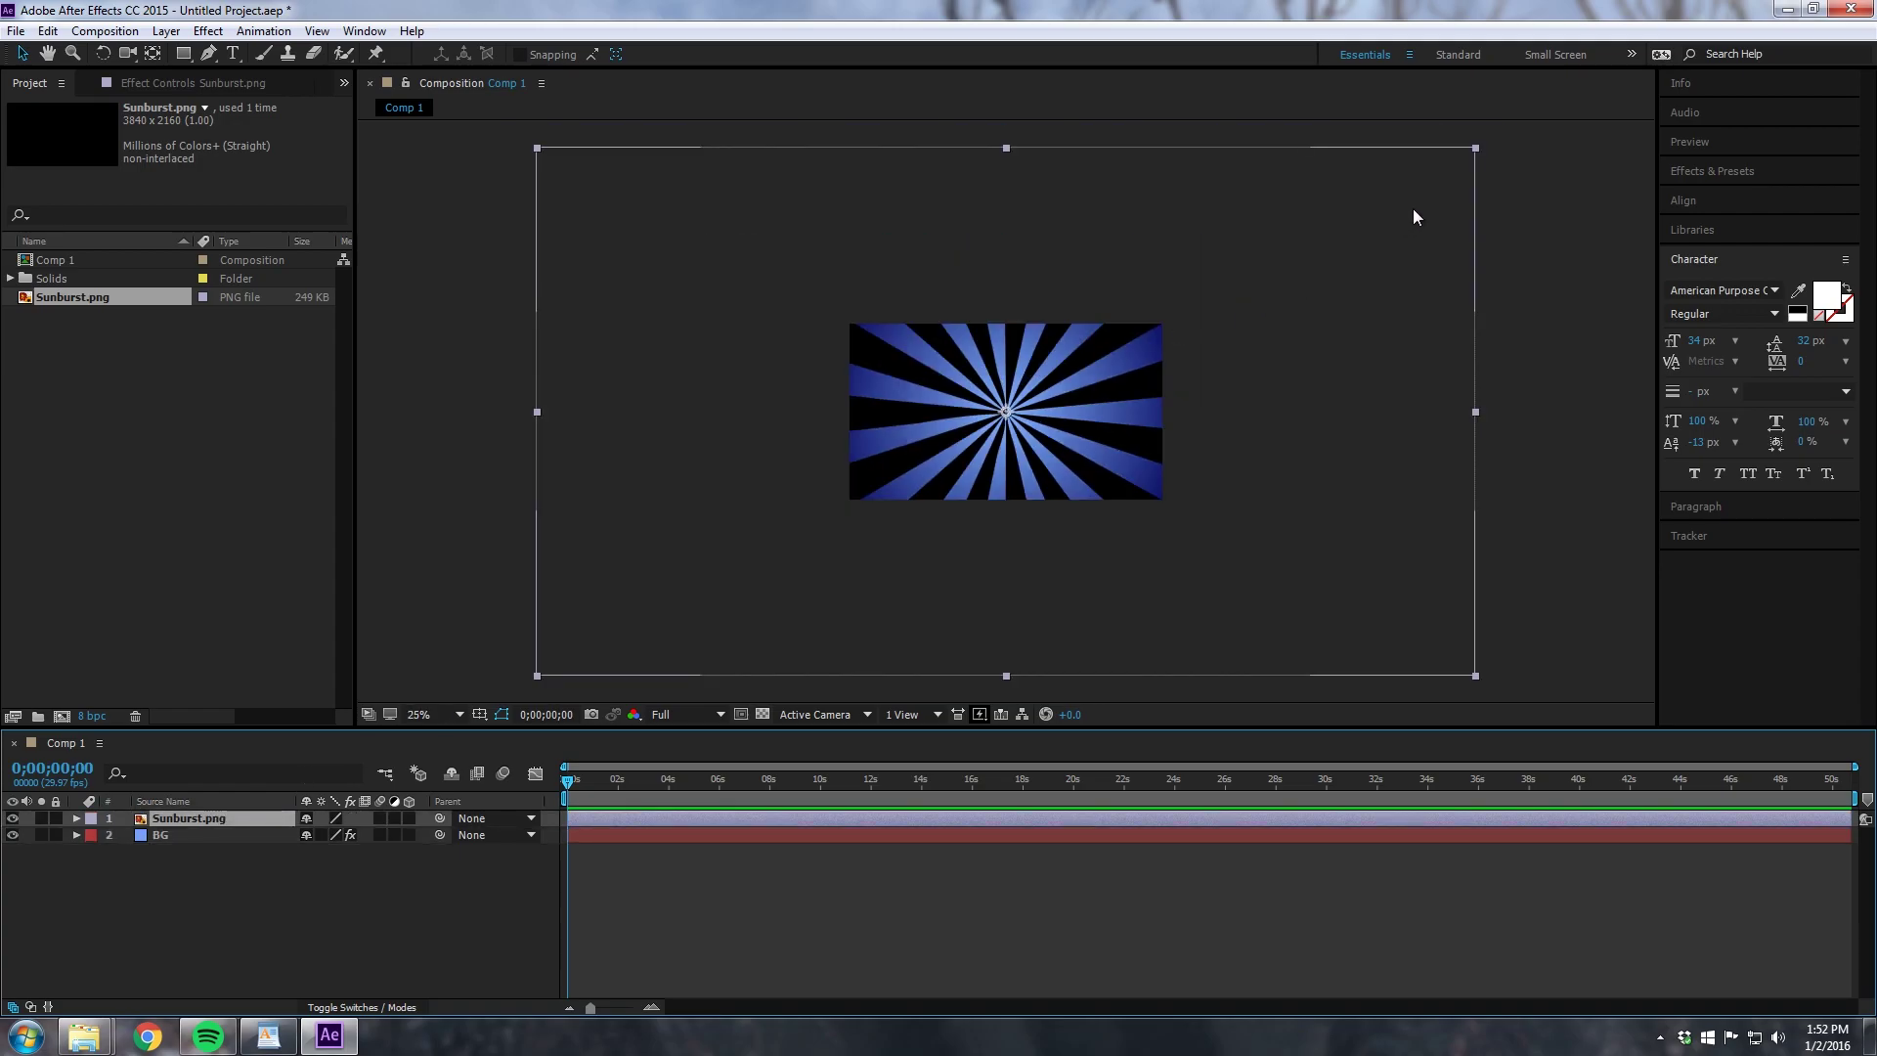
{"action": "left_click_drag", "start_coordinate": [1475, 150], "coordinate": [1166, 319]}
{"action": "key", "text": "period"}
{"action": "key", "text": "period"}
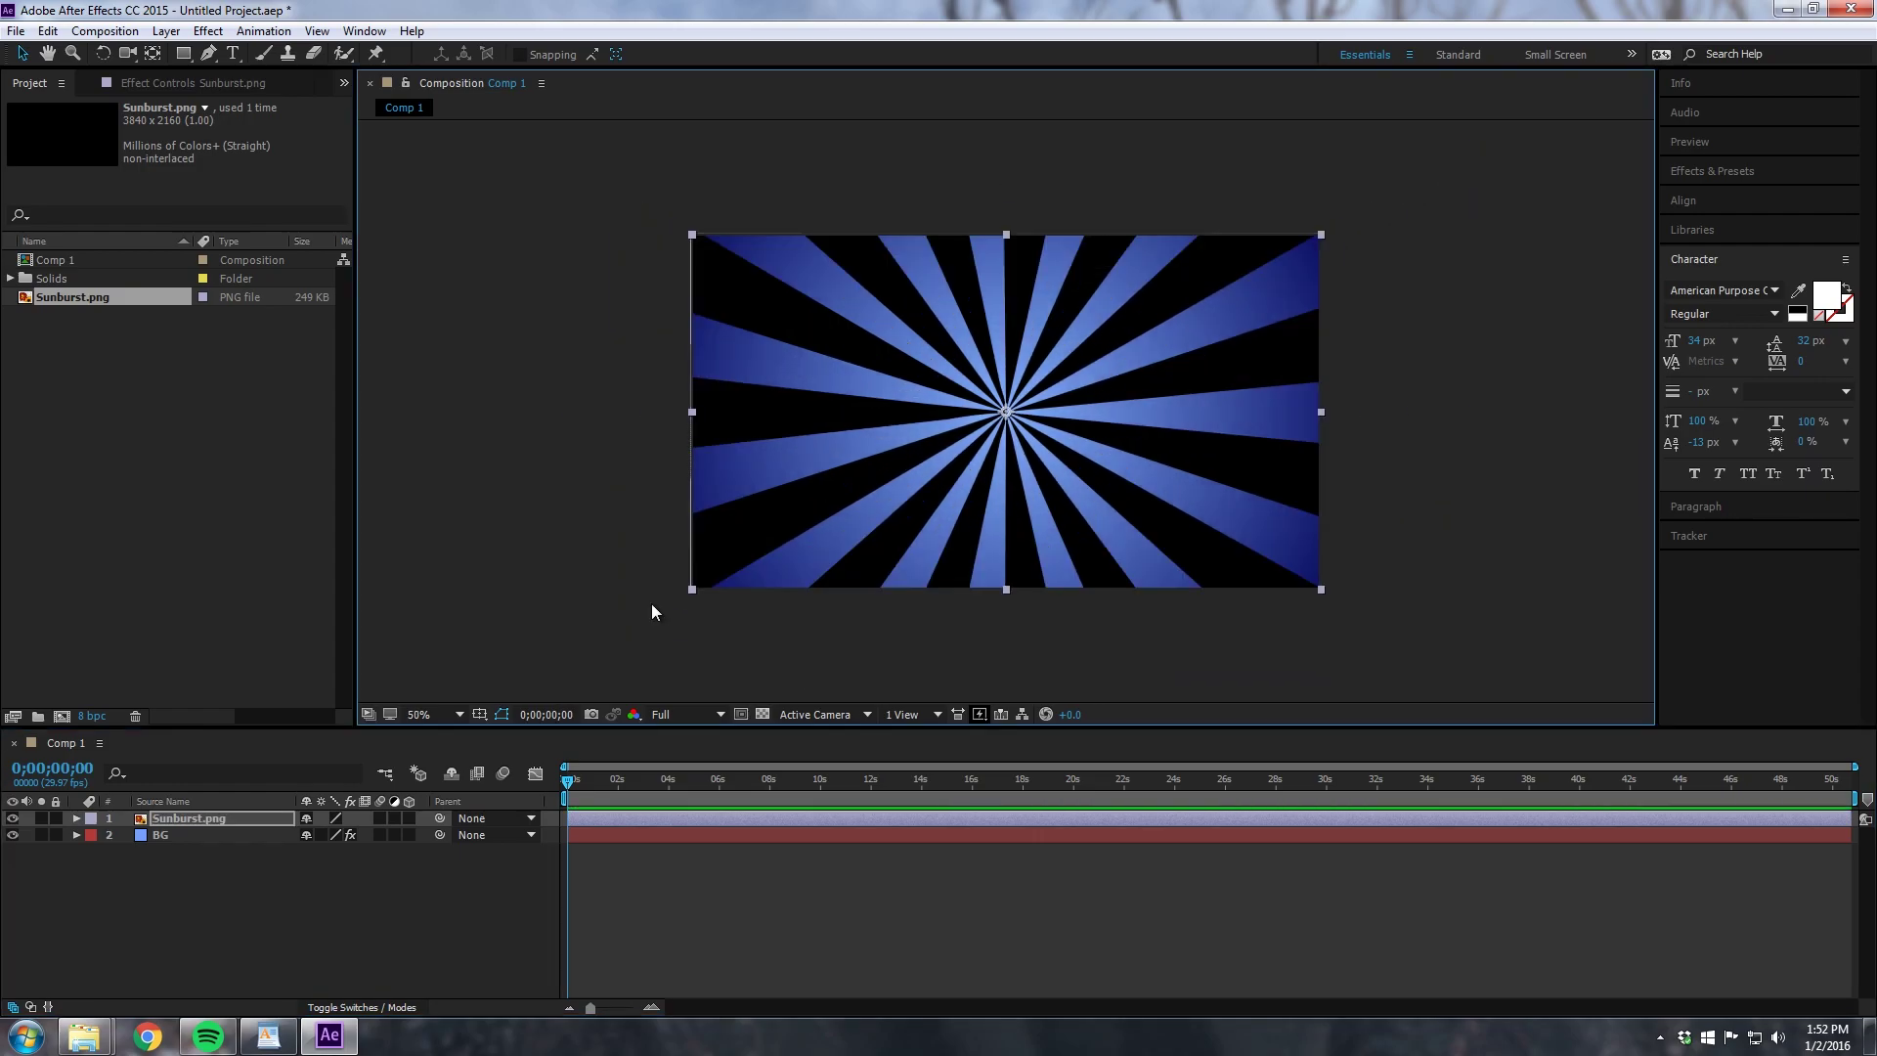
Step: Try rotating the scaled-down Sunburst layer by about -14° and undo the rotation
{"action": "key", "text": "r"}
{"action": "left_click_drag", "start_coordinate": [323, 834], "coordinate": [252, 780]}
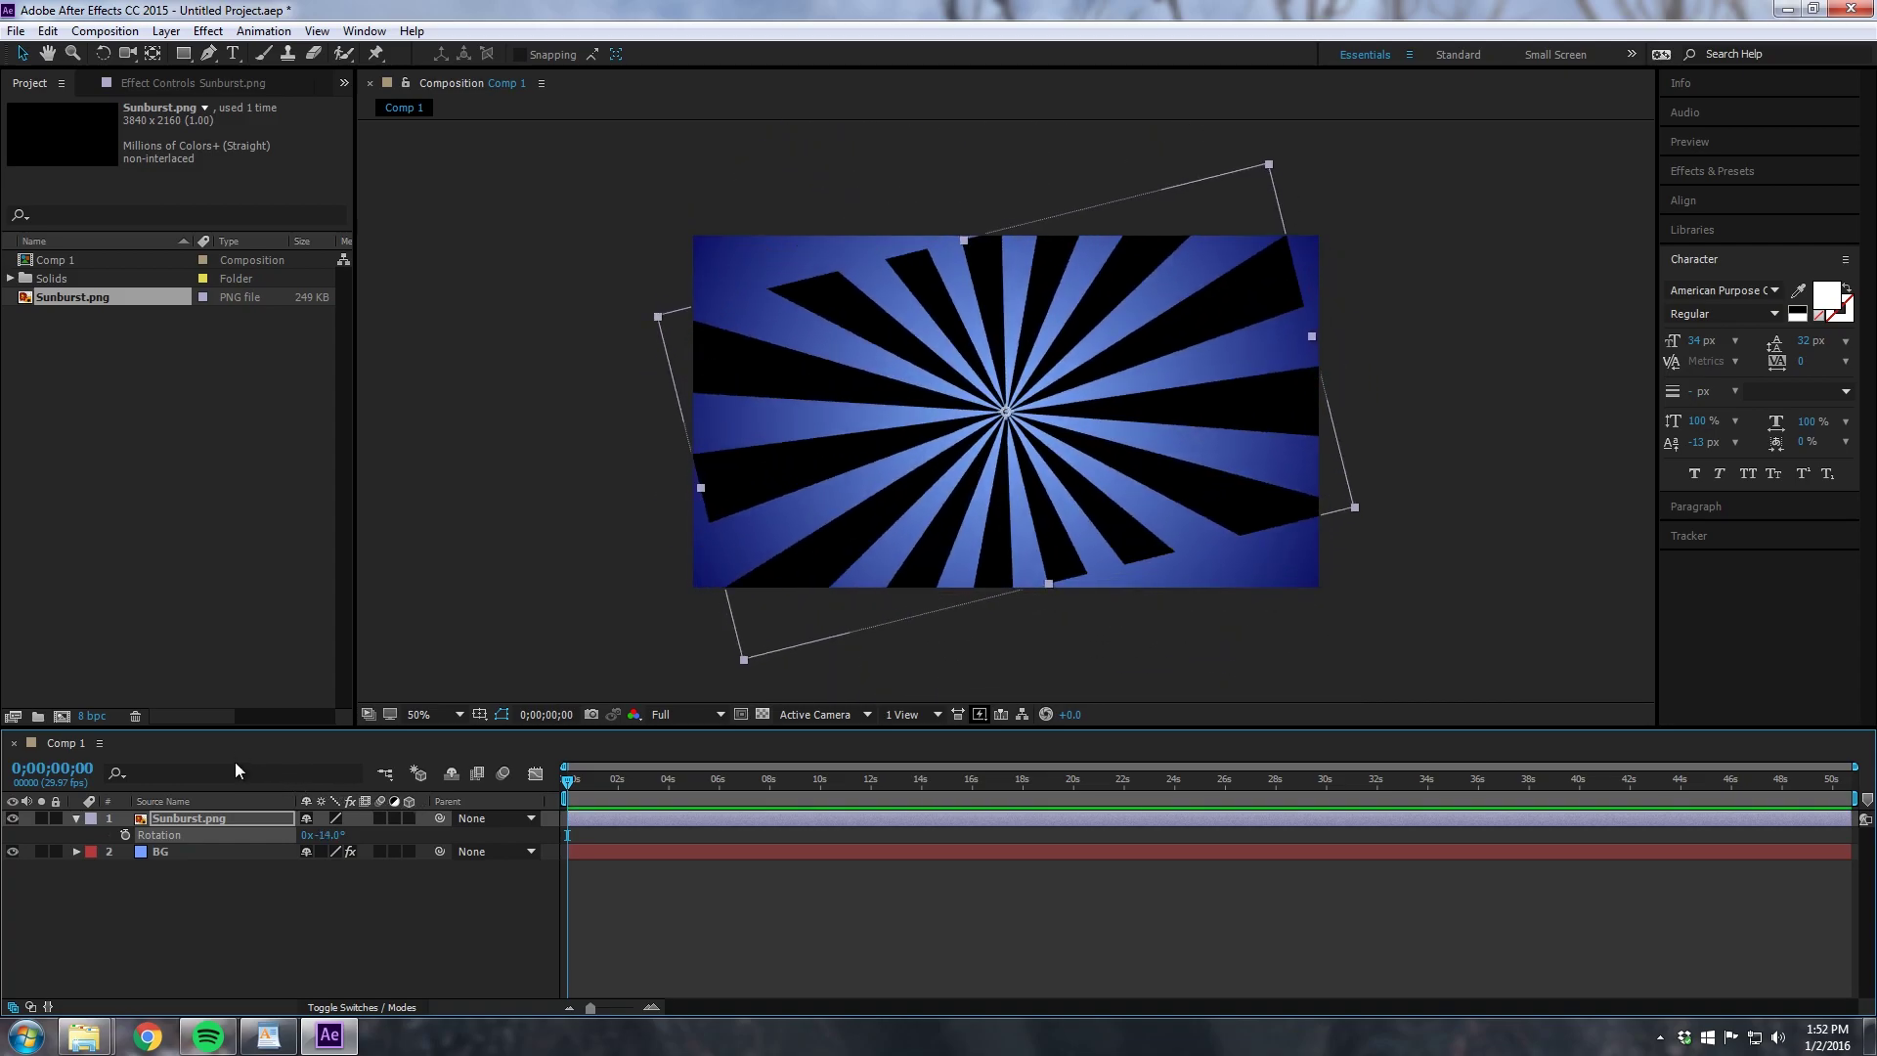
{"action": "key", "text": "ctrl+z"}
Step: Set the Sunburst layer's scale to 100%
{"action": "key", "text": "s"}
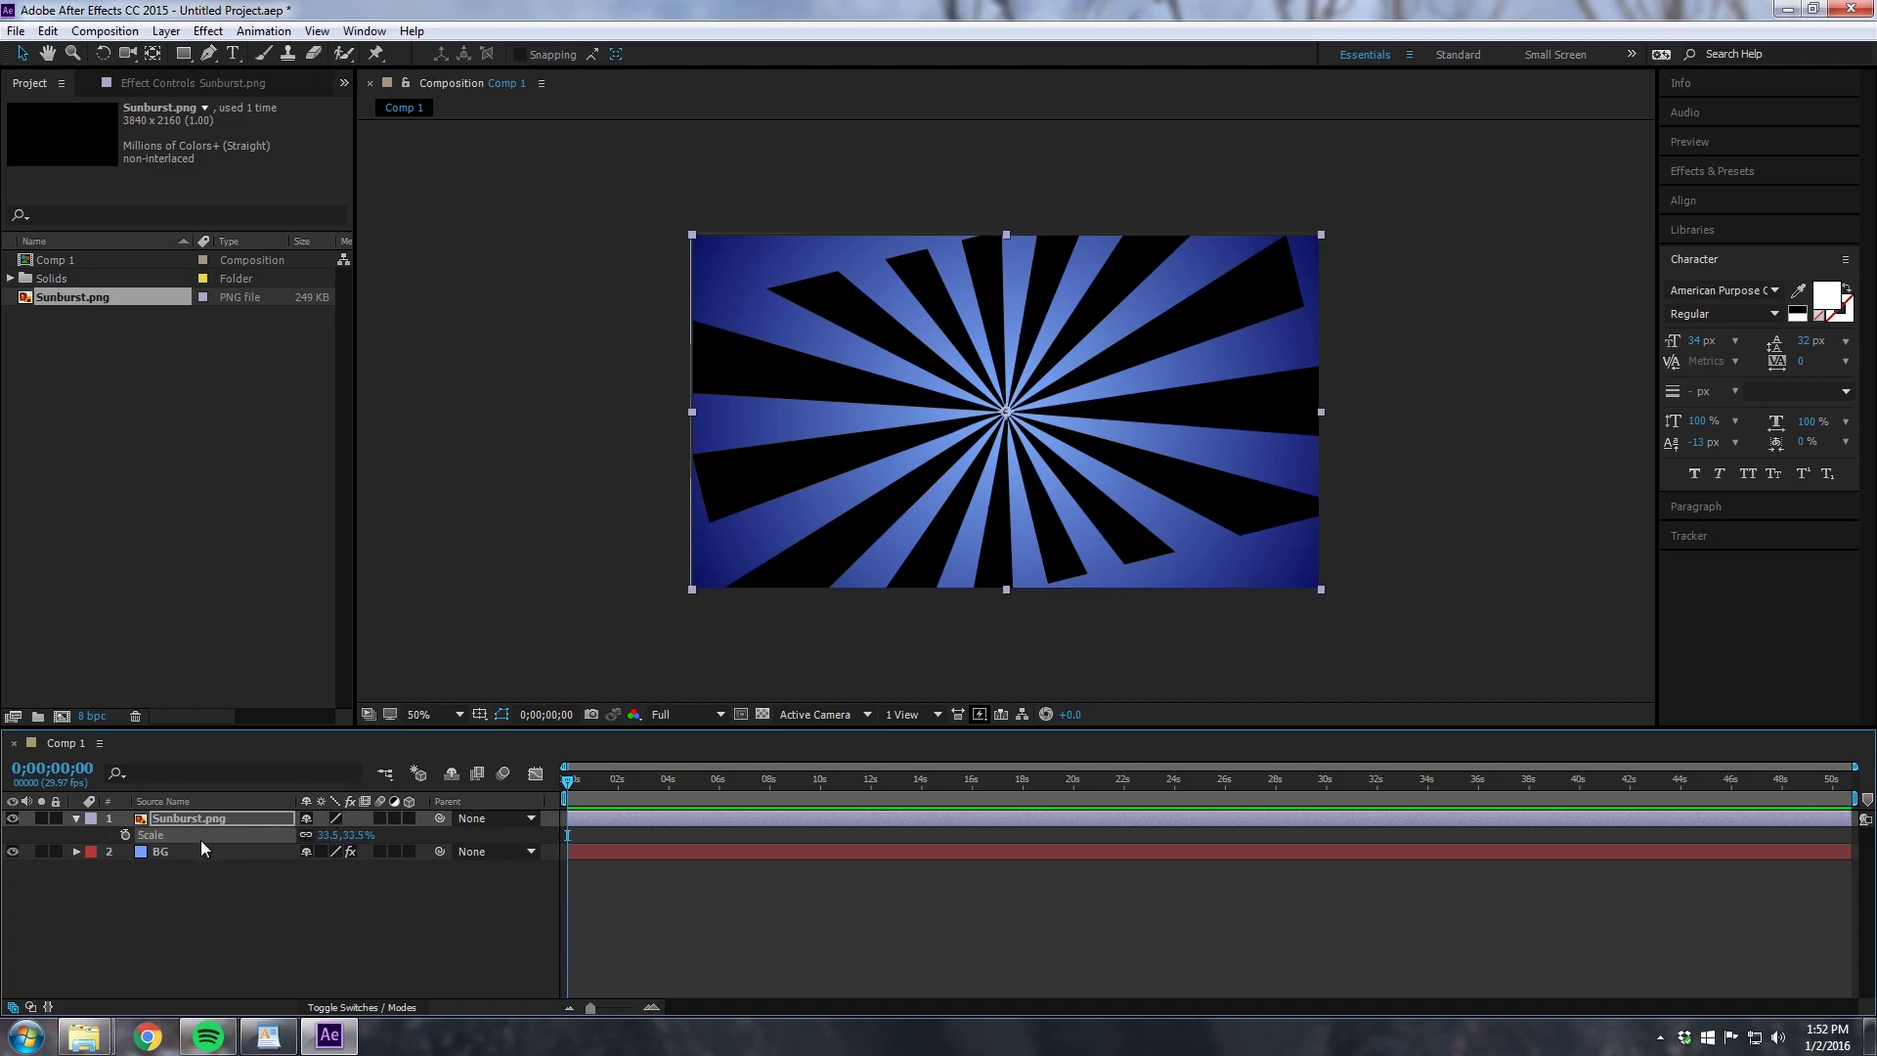
{"action": "left_click", "coordinate": [322, 833]}
{"action": "type", "text": "100"}
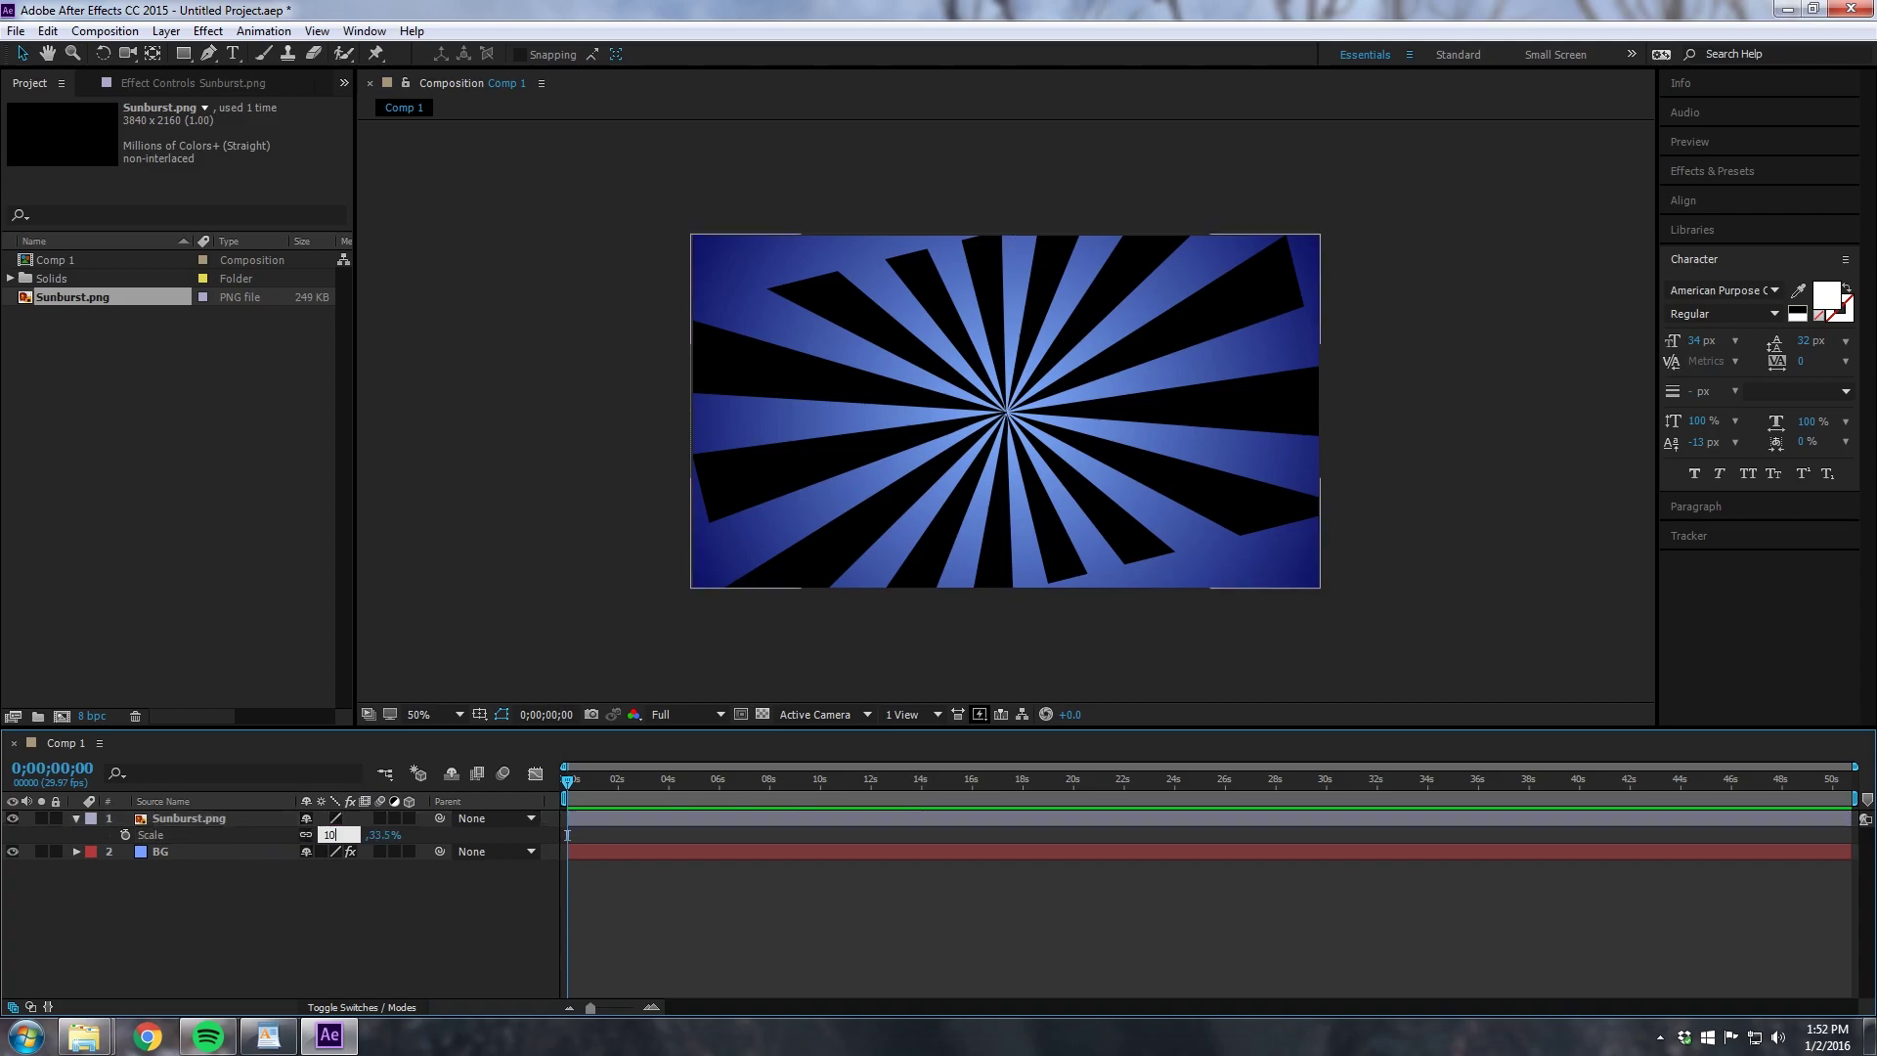
{"action": "key", "text": "Return"}
Step: Try rotating the full-size Sunburst layer and undo the rotation
{"action": "key", "text": "r"}
{"action": "left_click_drag", "start_coordinate": [319, 834], "coordinate": [496, 801]}
{"action": "key", "text": "ctrl+z"}
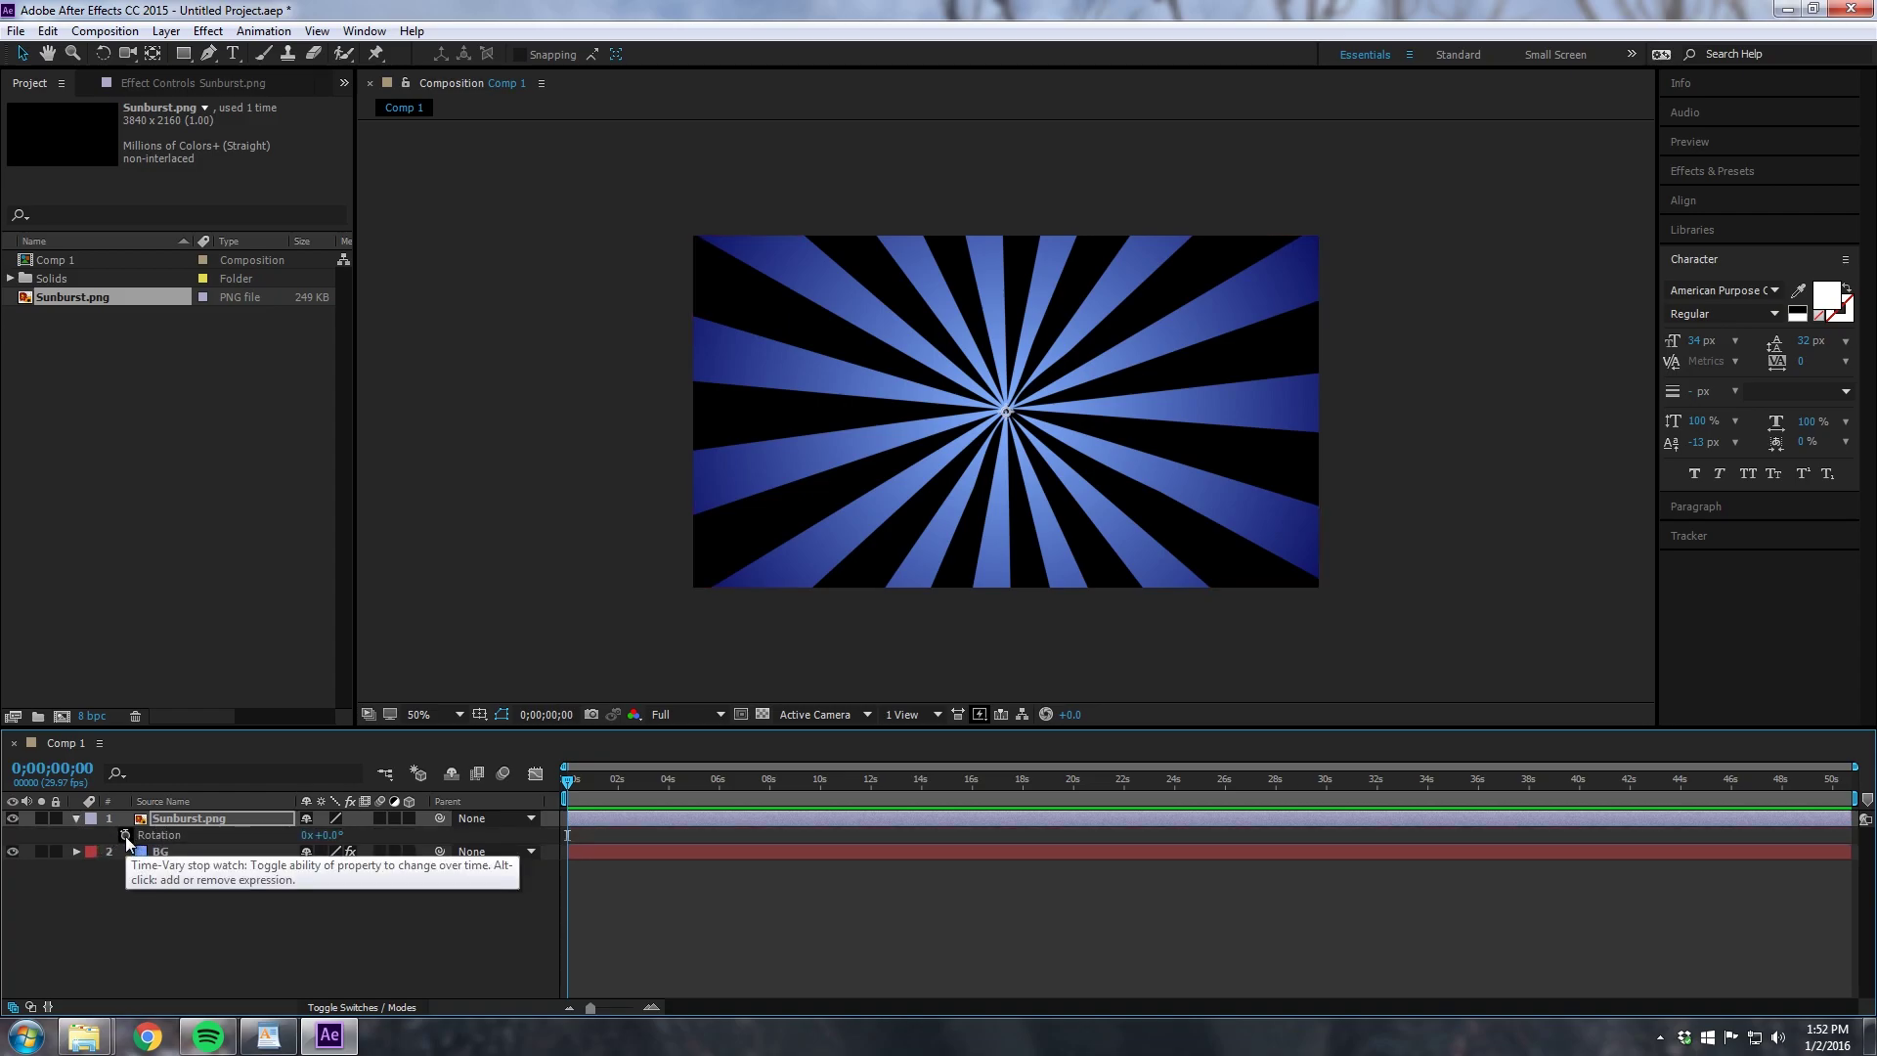
Step: Add the expression time*20 to the Sunburst layer's Rotation and preview the spin
{"action": "left_click", "coordinate": [125, 836], "text": "alt"}
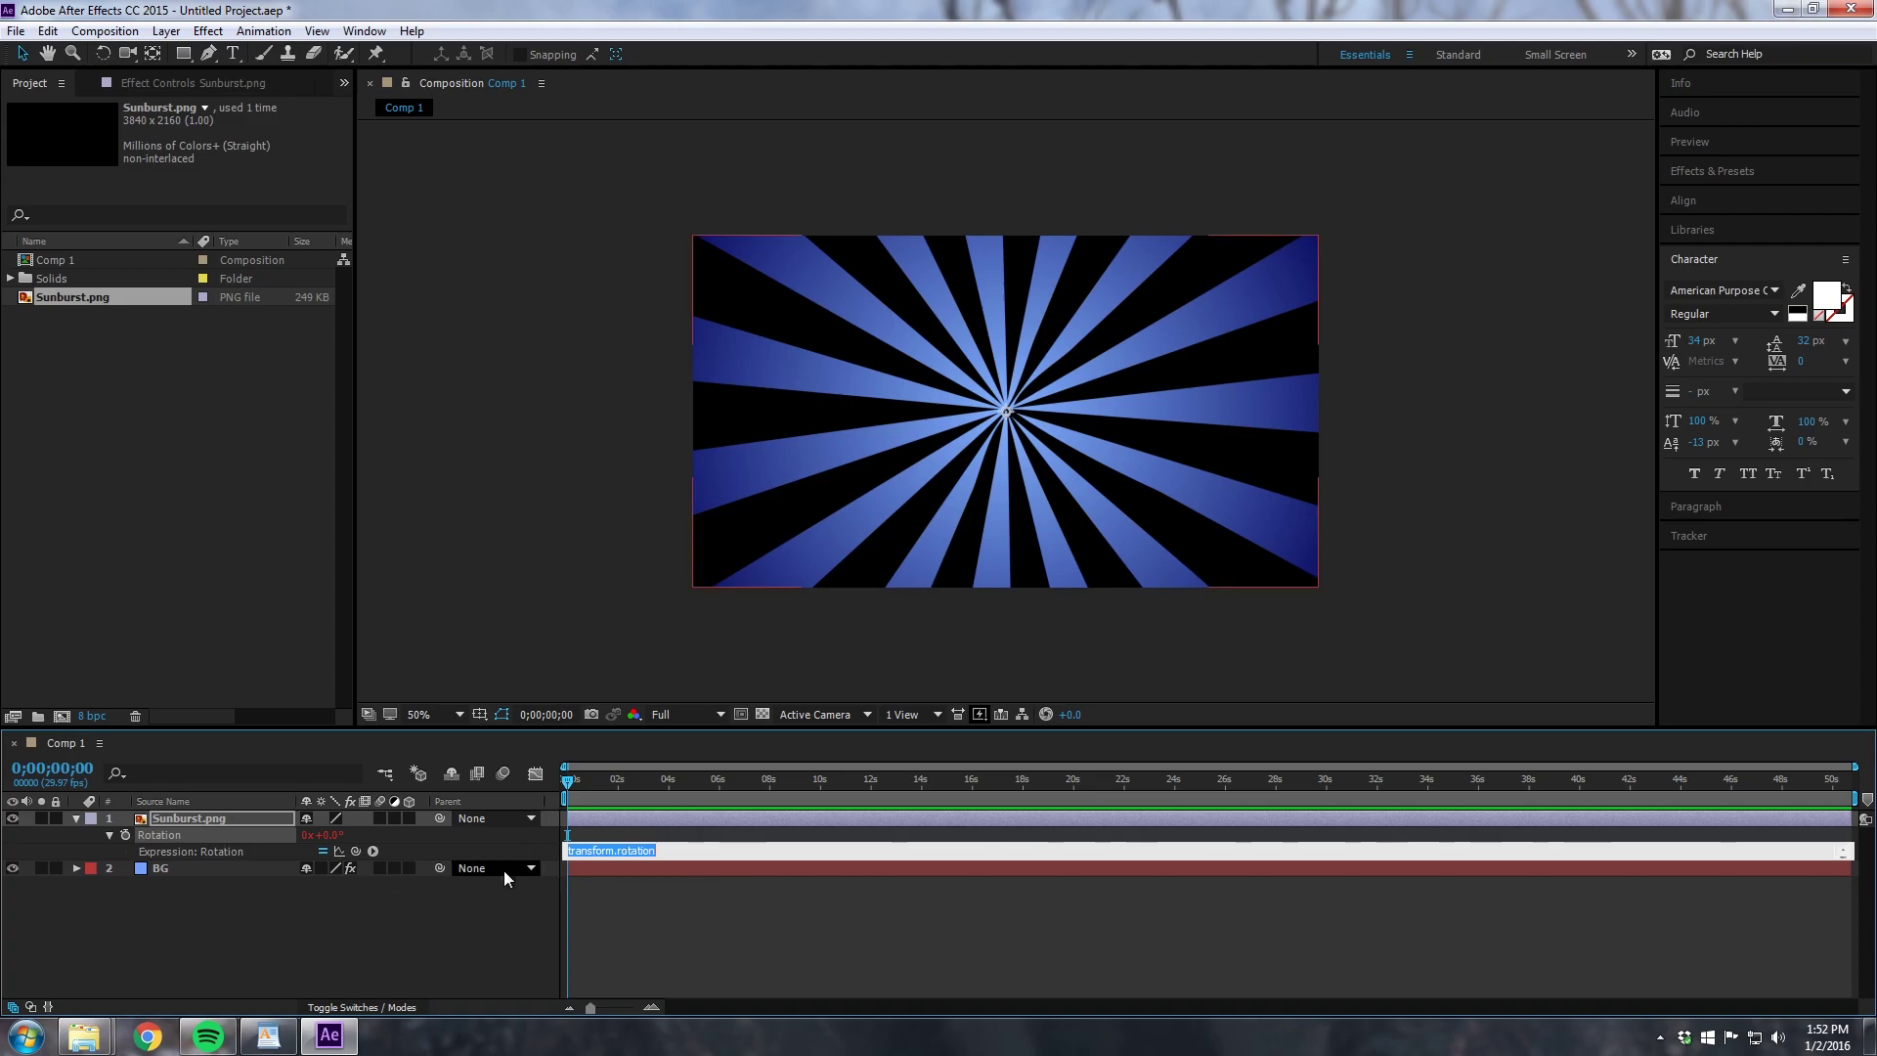
{"action": "type", "text": "time"}
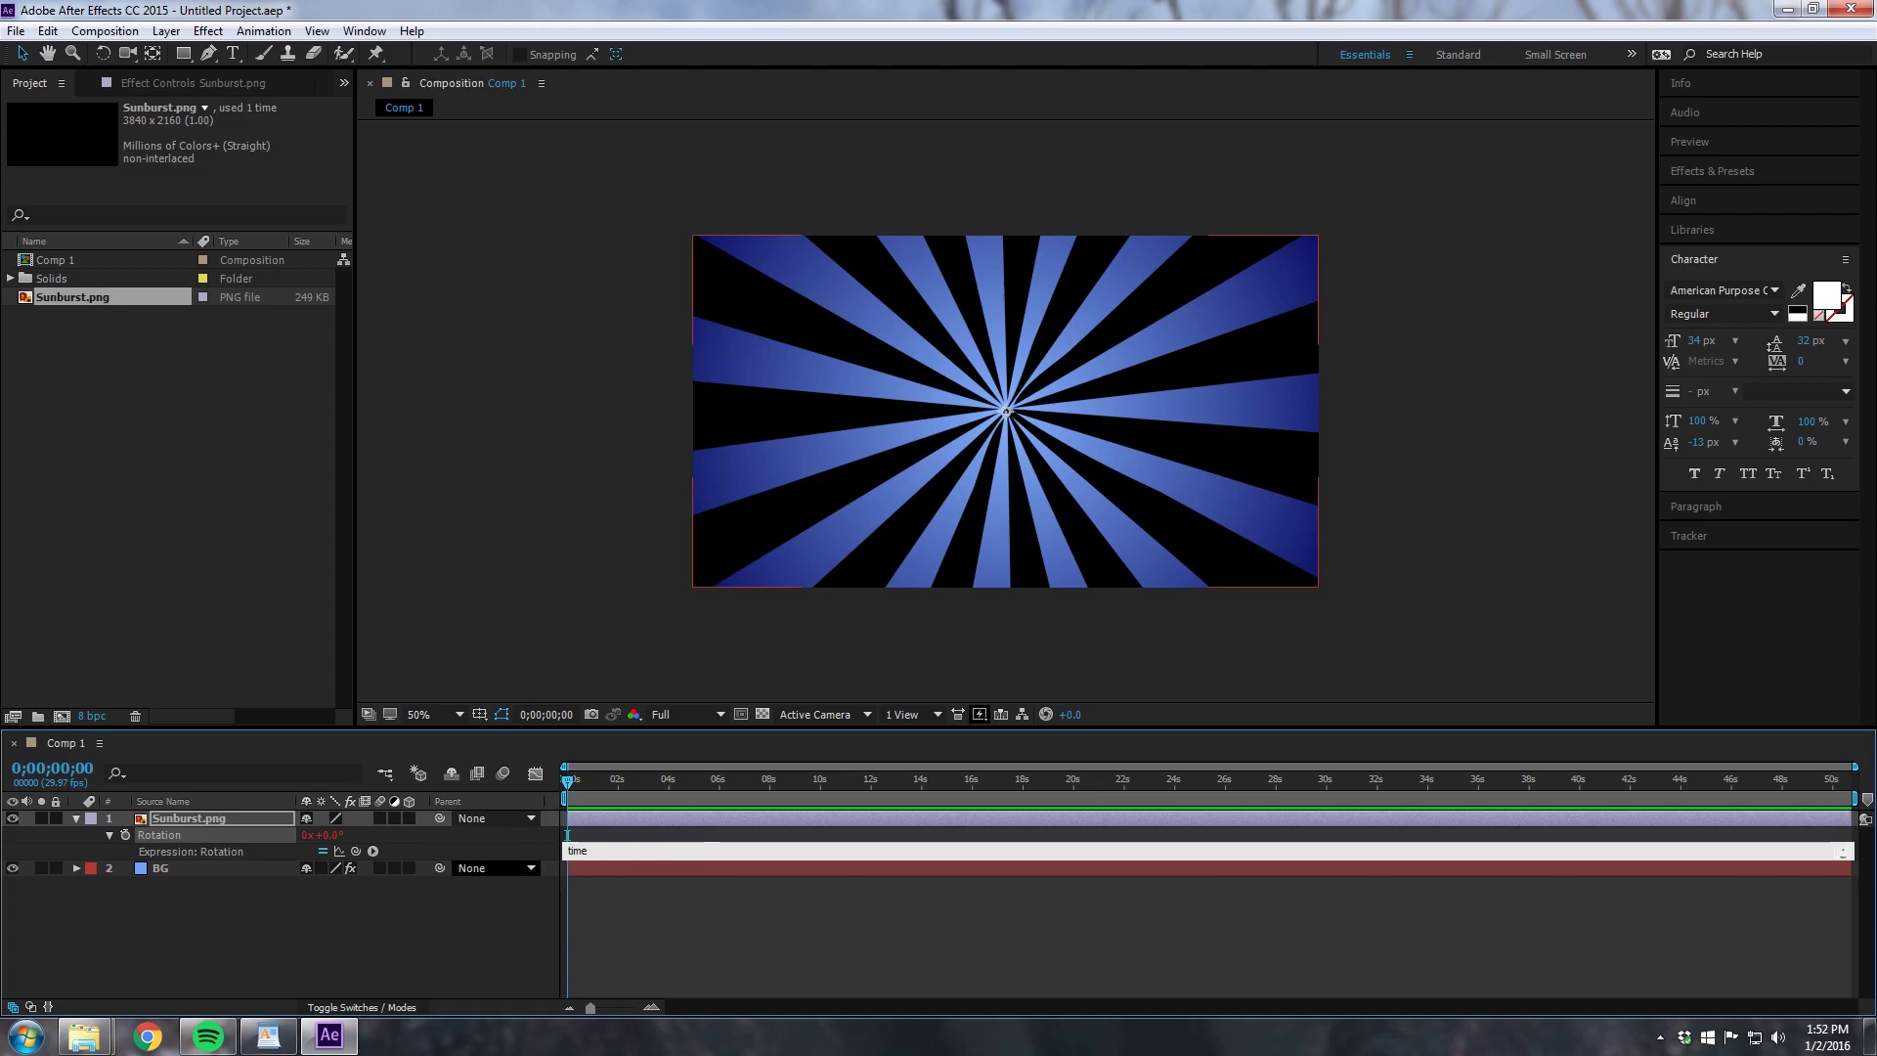
{"action": "type", "text": "*"}
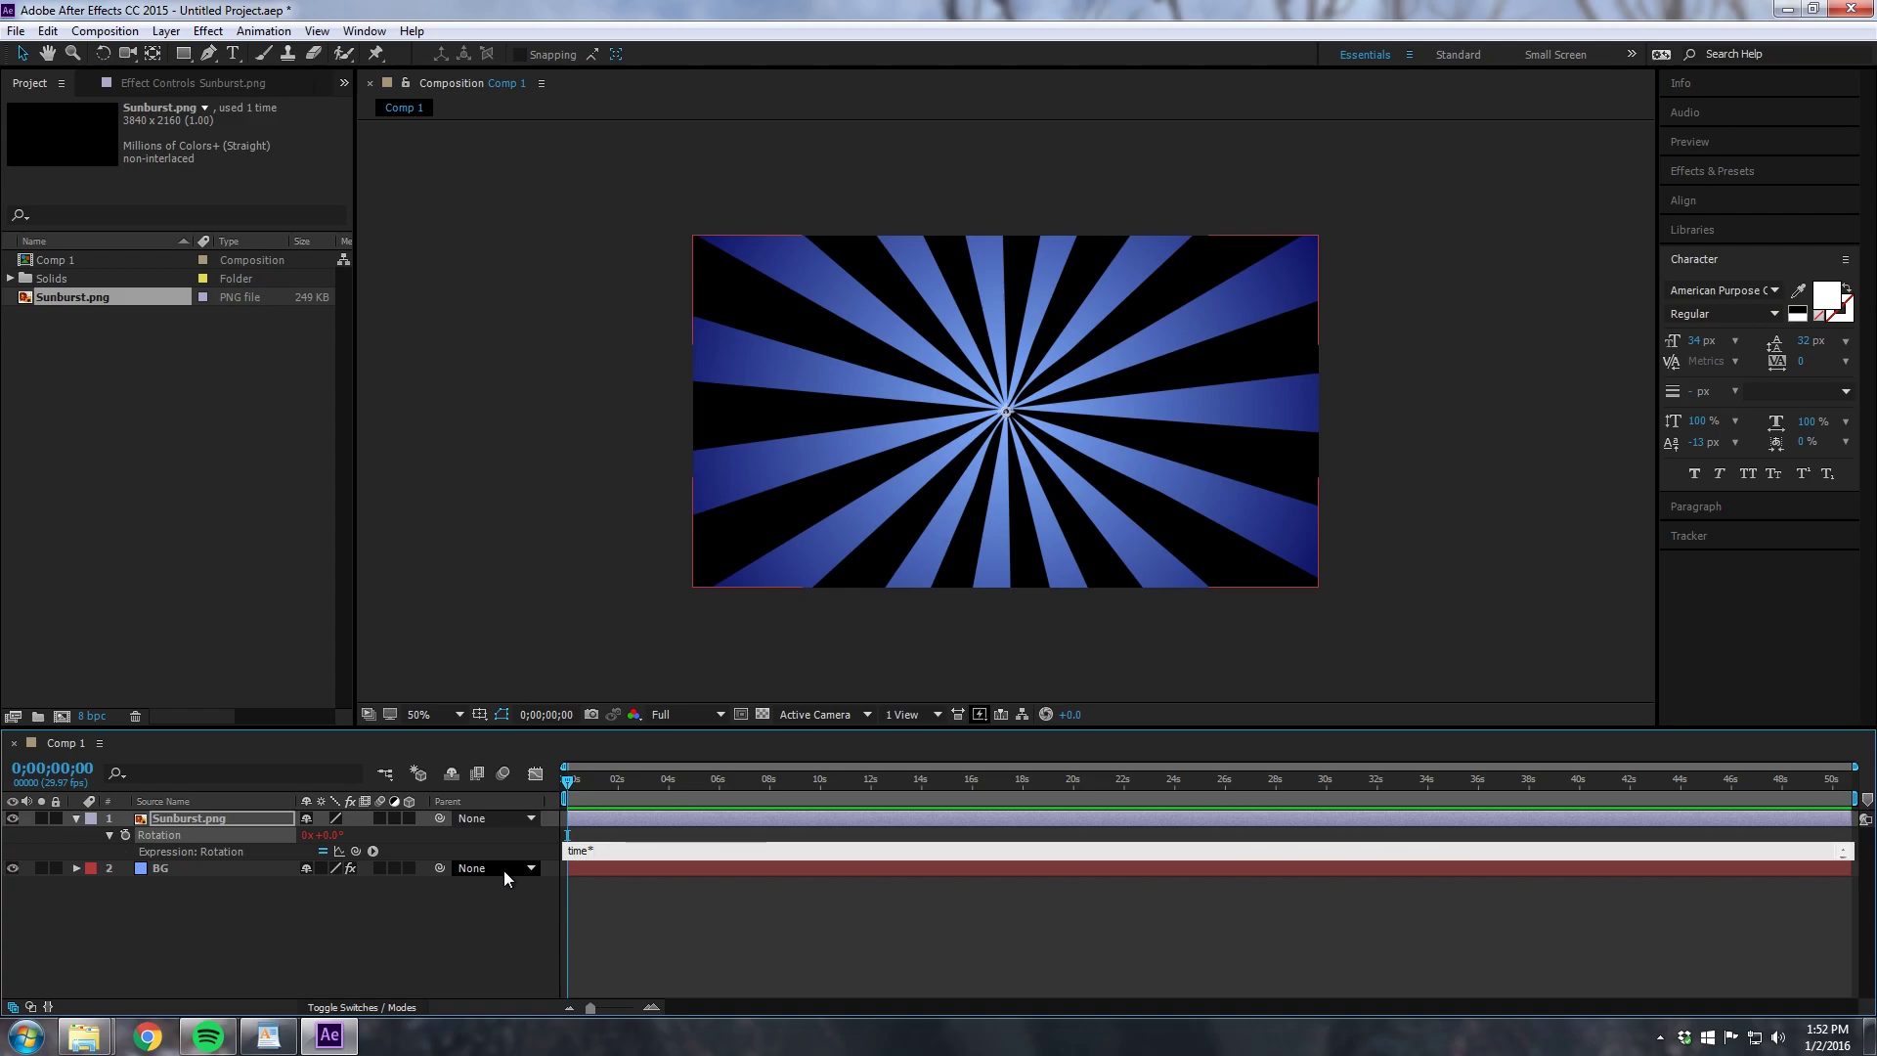
{"action": "type", "text": "20"}
{"action": "key", "text": "KP_Enter"}
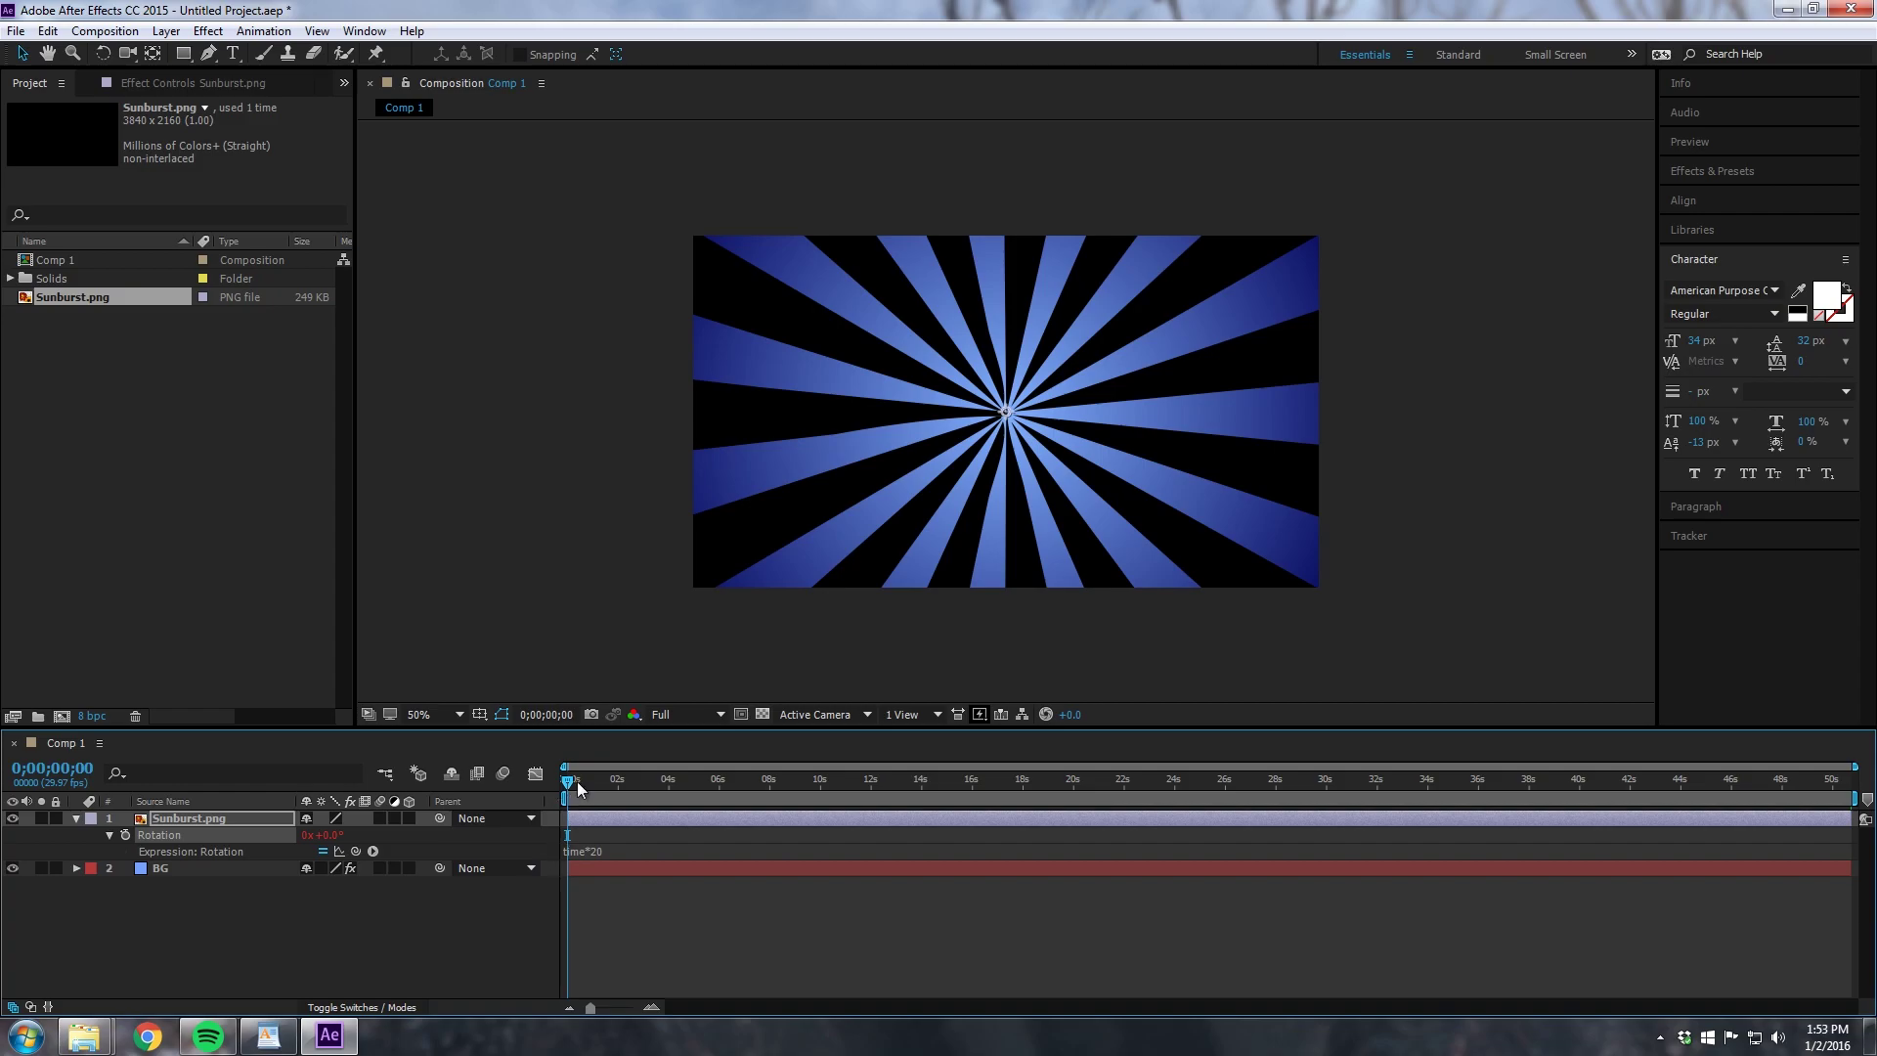
{"action": "key", "text": "space"}
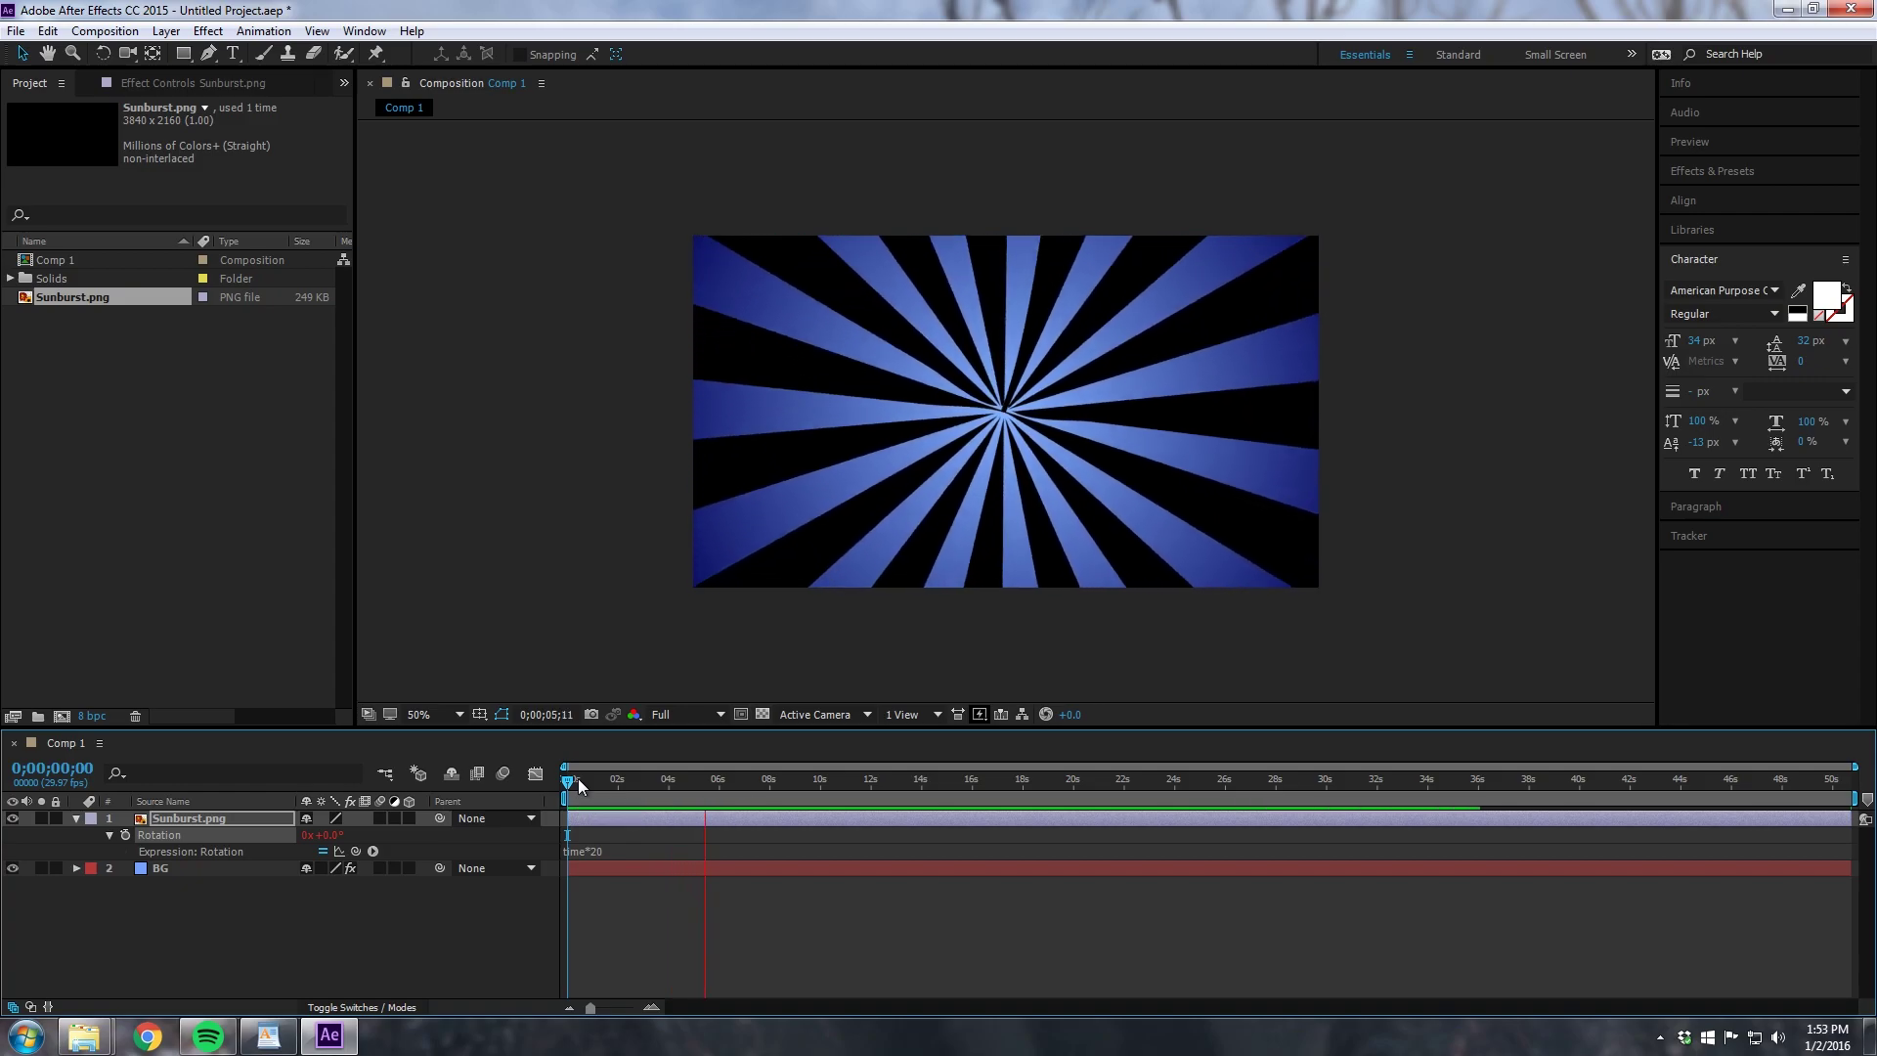
{"action": "key", "text": "space"}
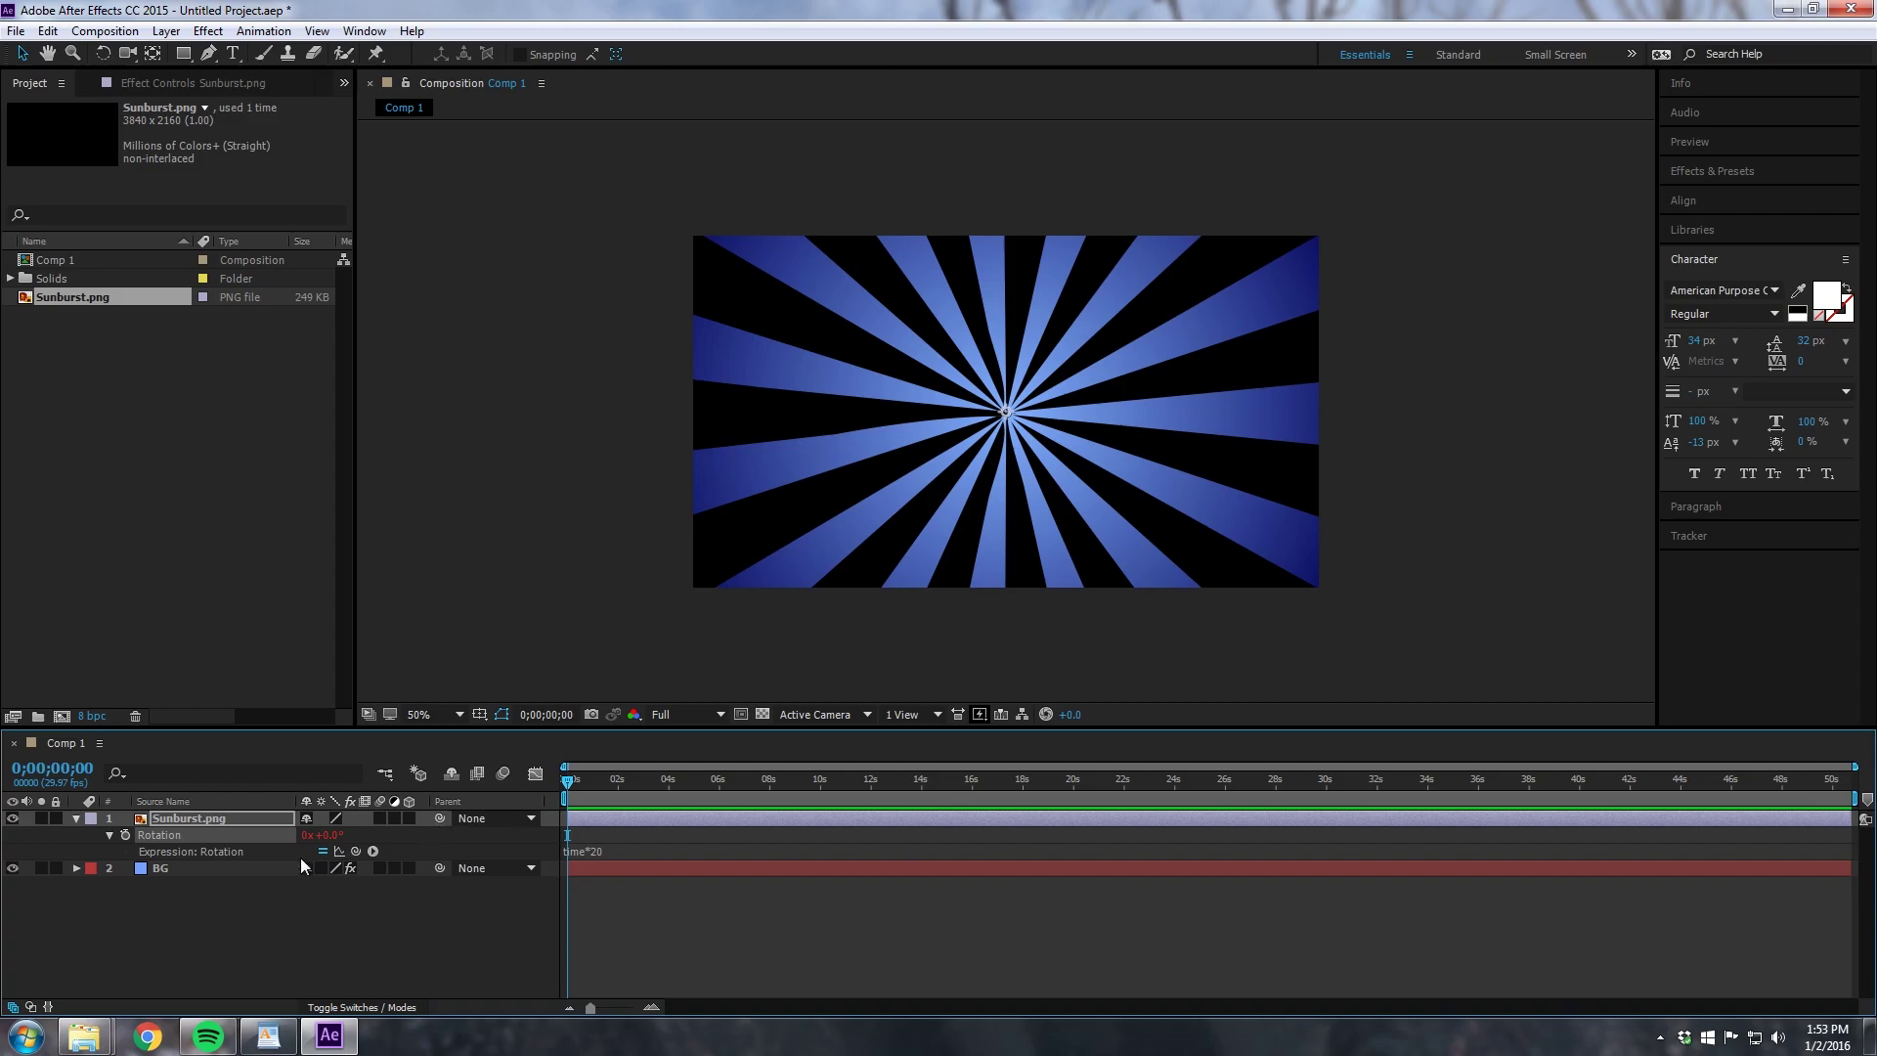
Step: Change the Sunburst layer's blending mode to Soft Light and set its opacity to 25%
{"action": "key", "text": "F4"}
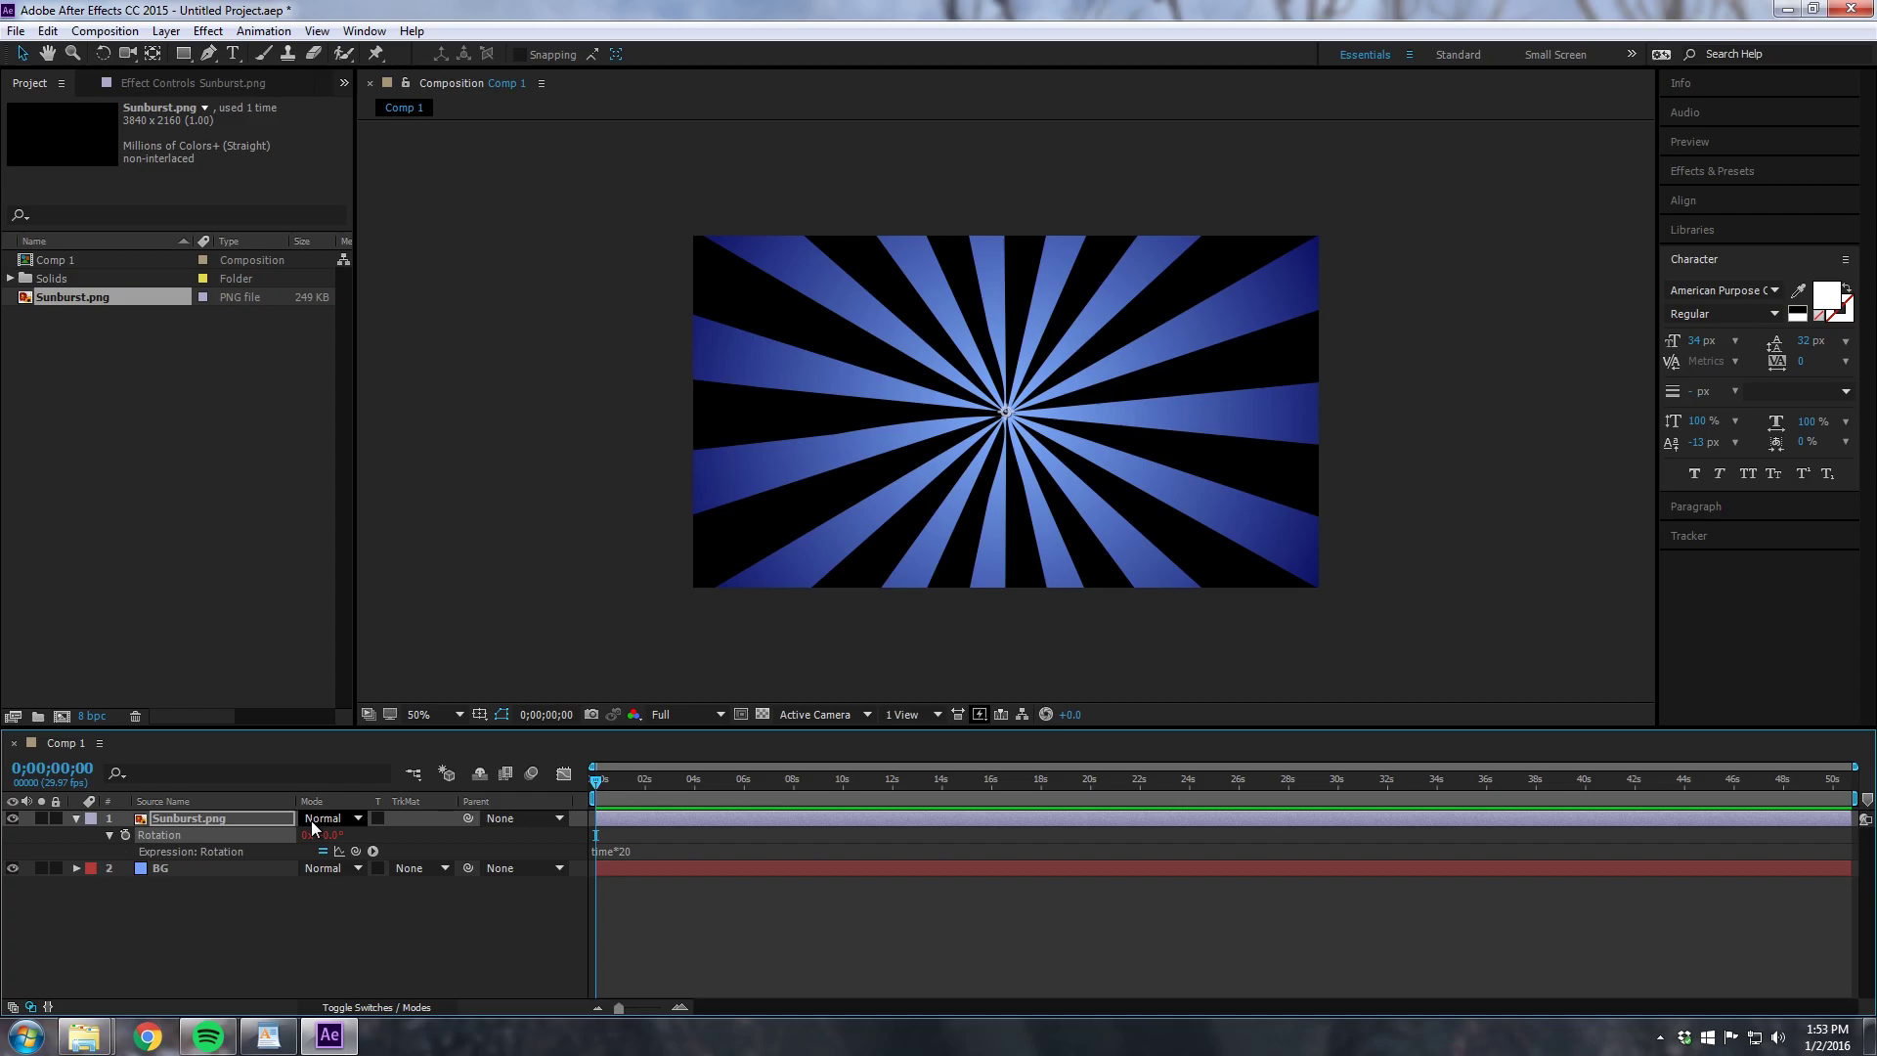
{"action": "left_click", "coordinate": [313, 827]}
{"action": "left_click", "coordinate": [432, 541]}
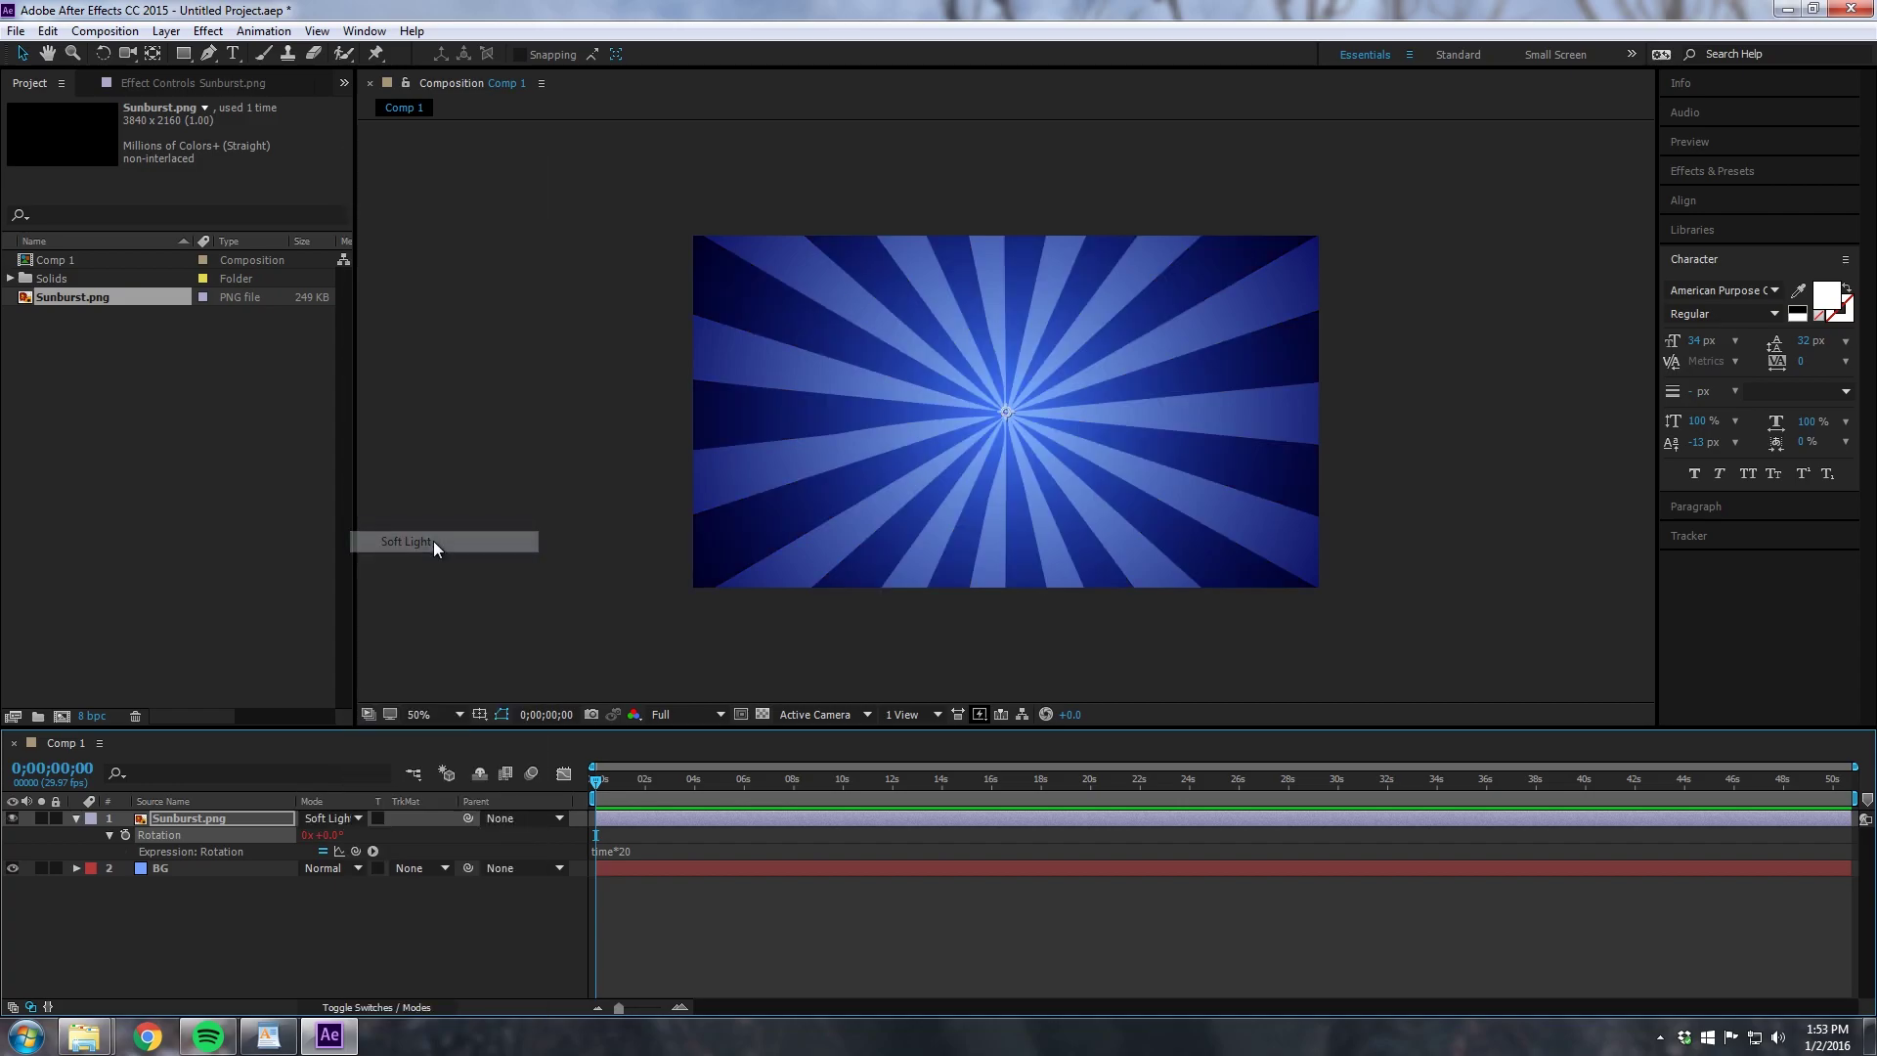
{"action": "key", "text": "t"}
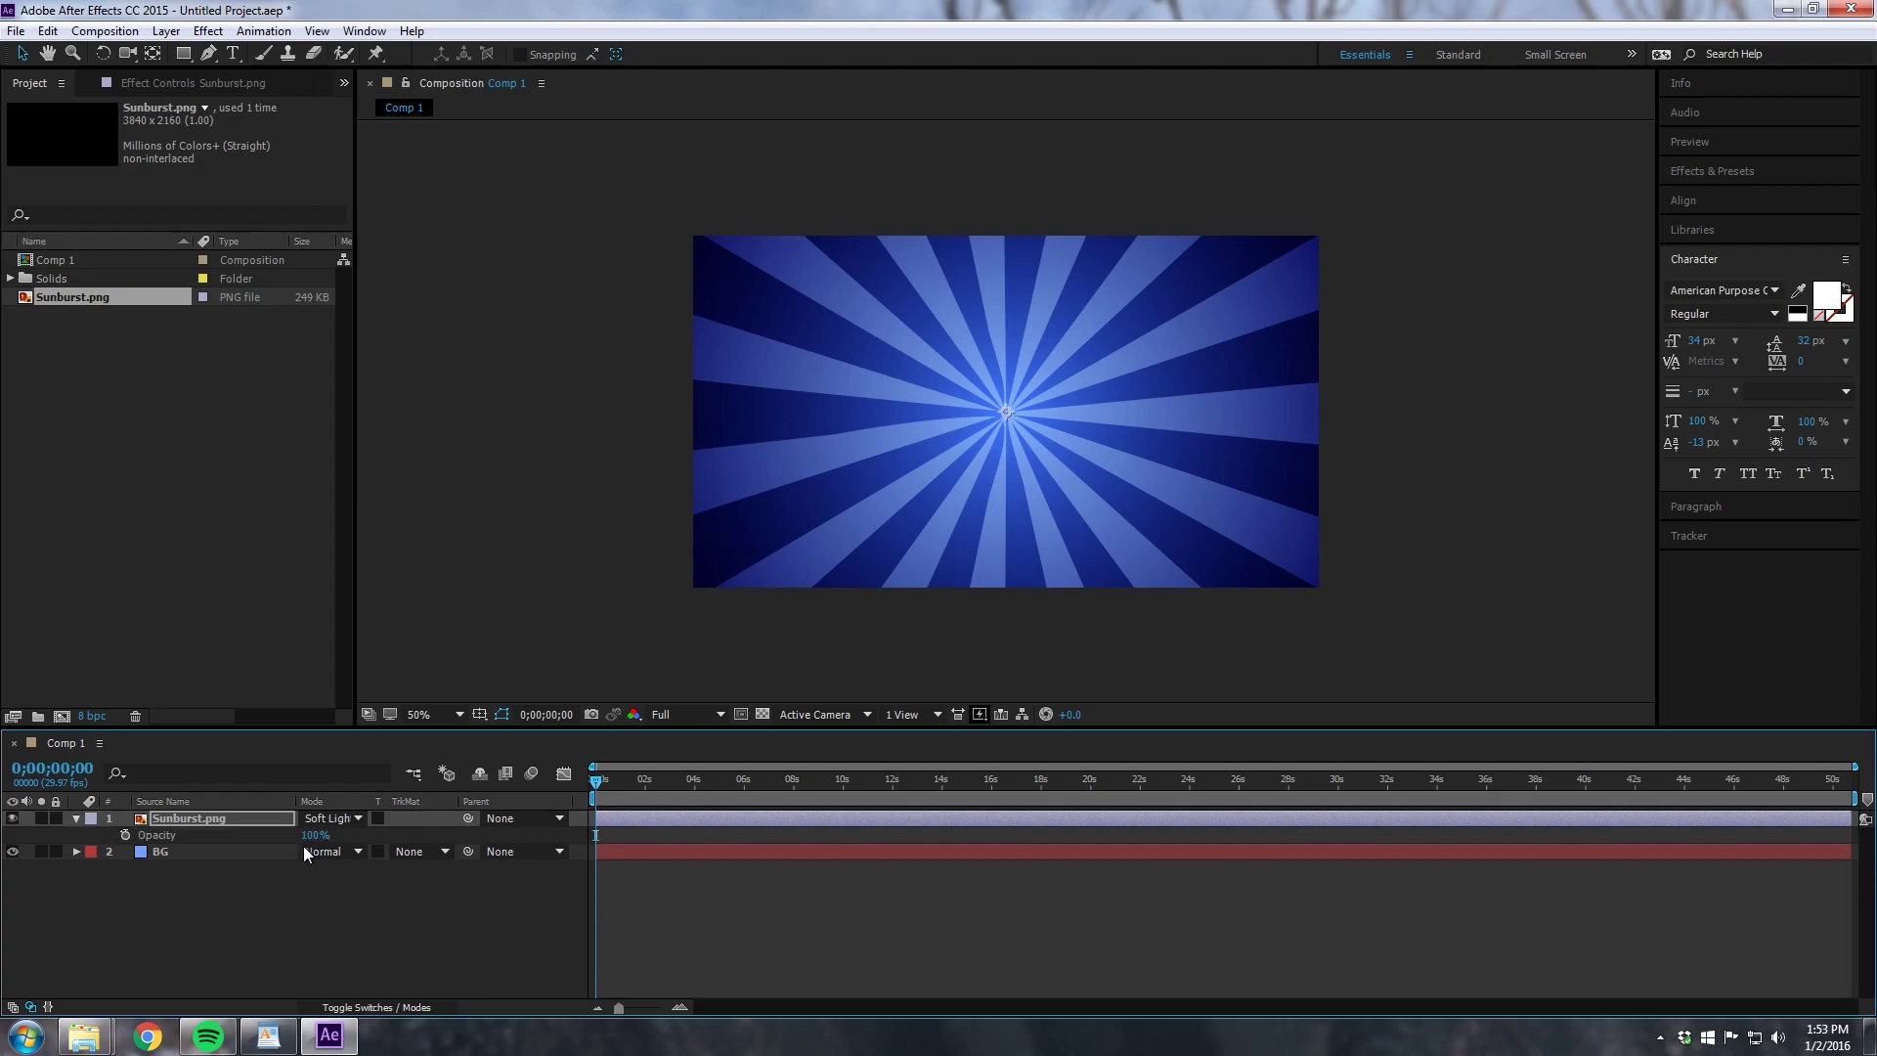
{"action": "left_click", "coordinate": [316, 834]}
{"action": "type", "text": "25"}
{"action": "key", "text": "Return"}
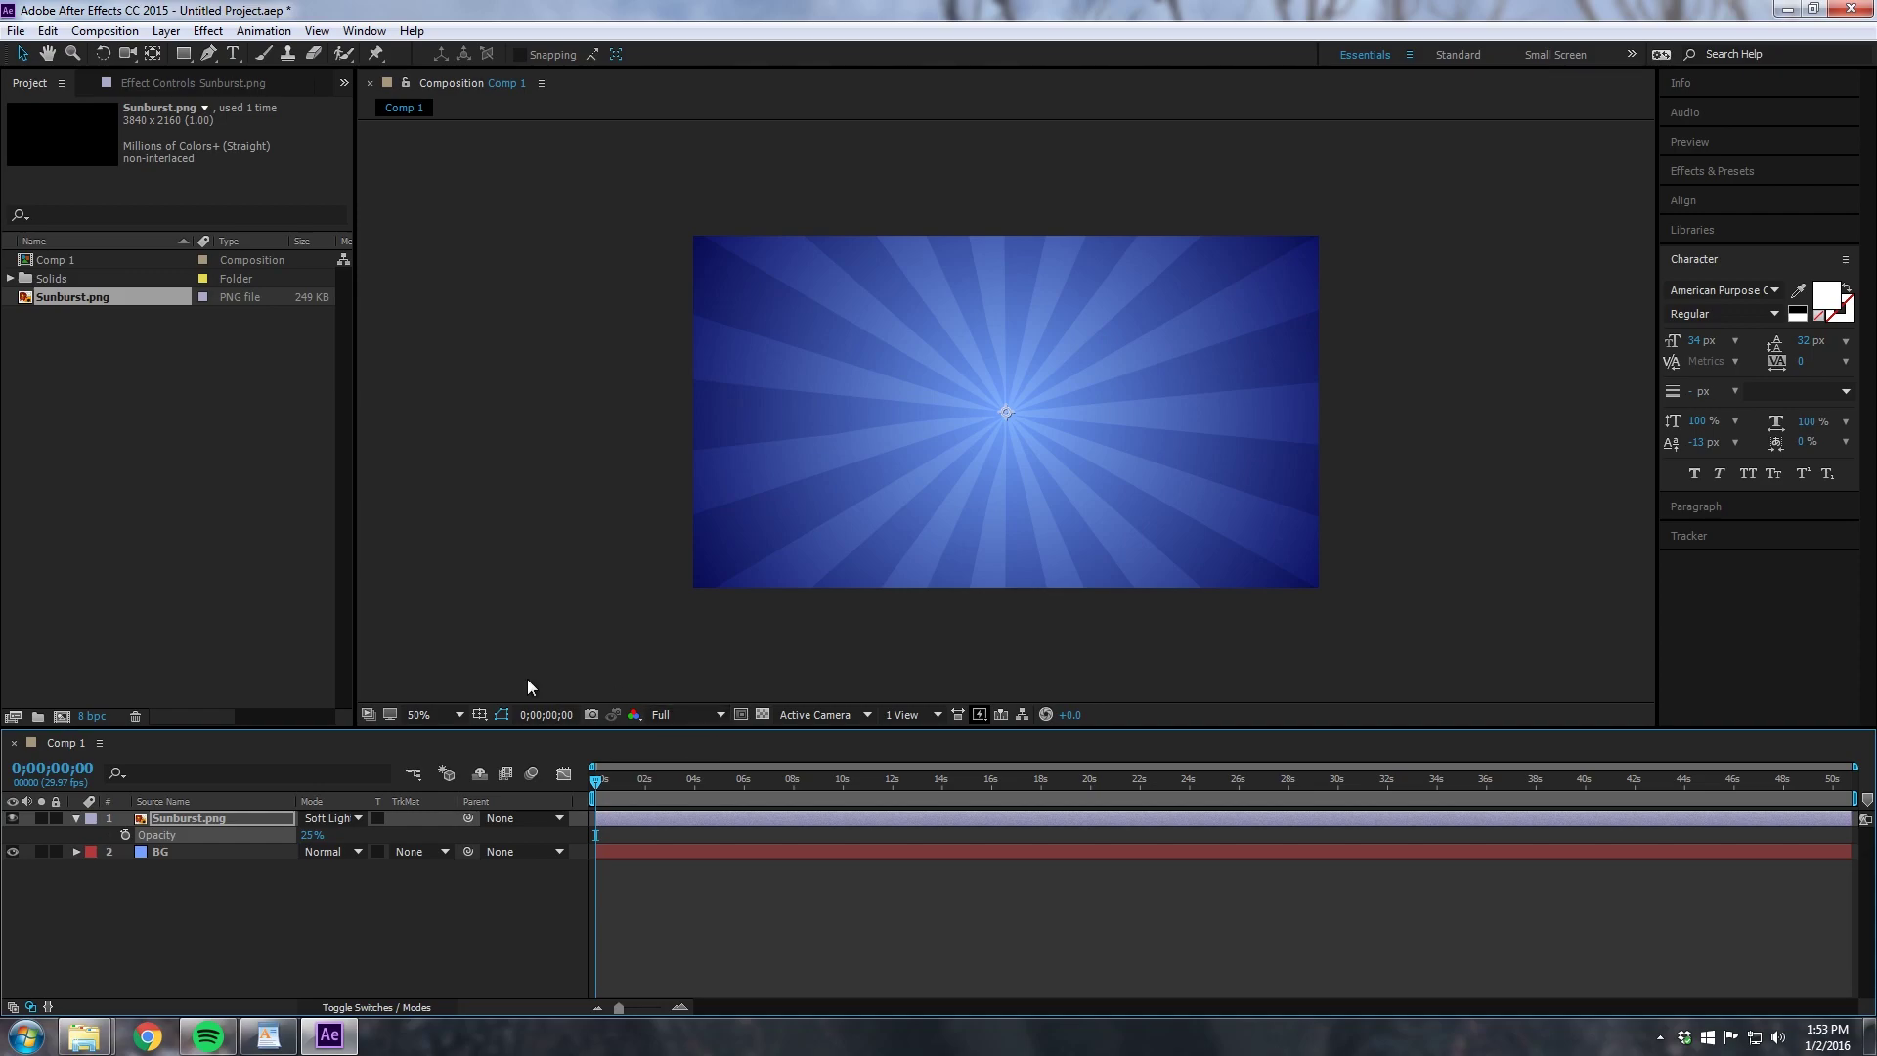
Step: Create a new folder named Fruits in the project
{"action": "right_click", "coordinate": [80, 385]}
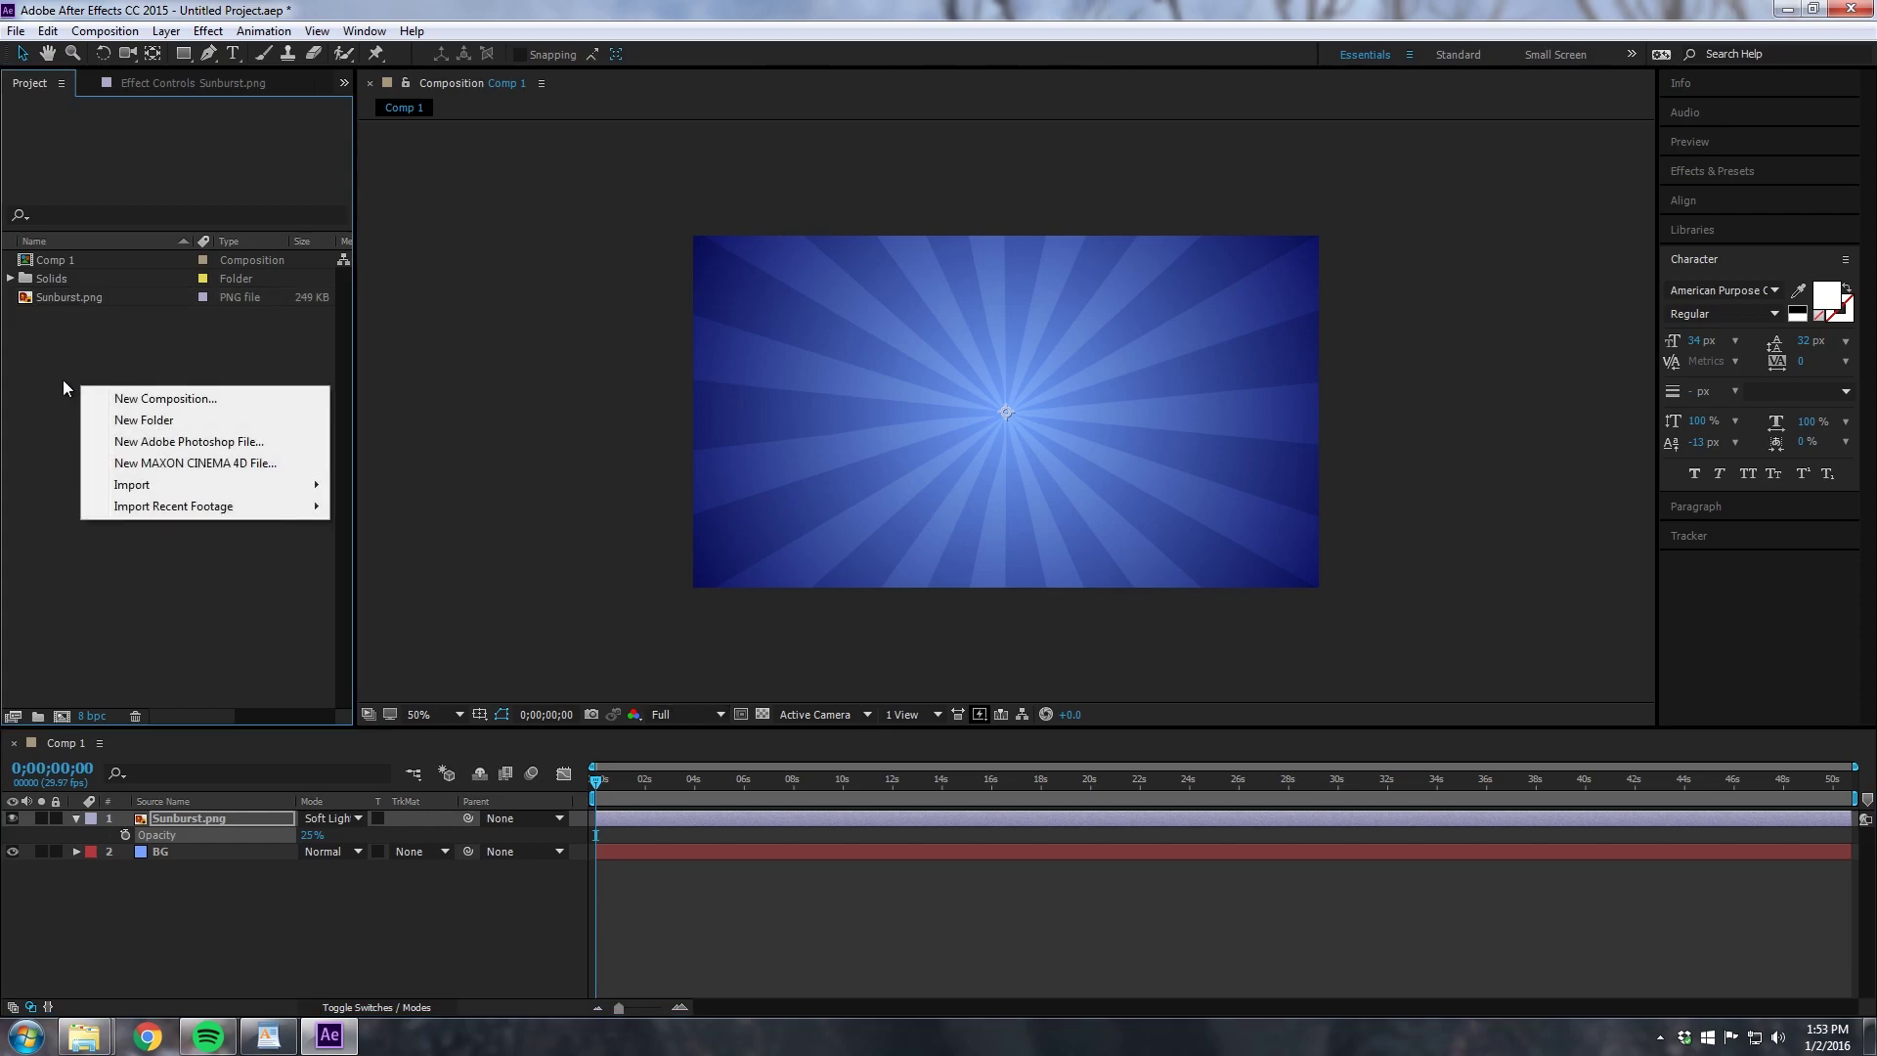
{"action": "left_click", "coordinate": [137, 419]}
{"action": "type", "text": "Fruitas"}
{"action": "key", "text": "Return"}
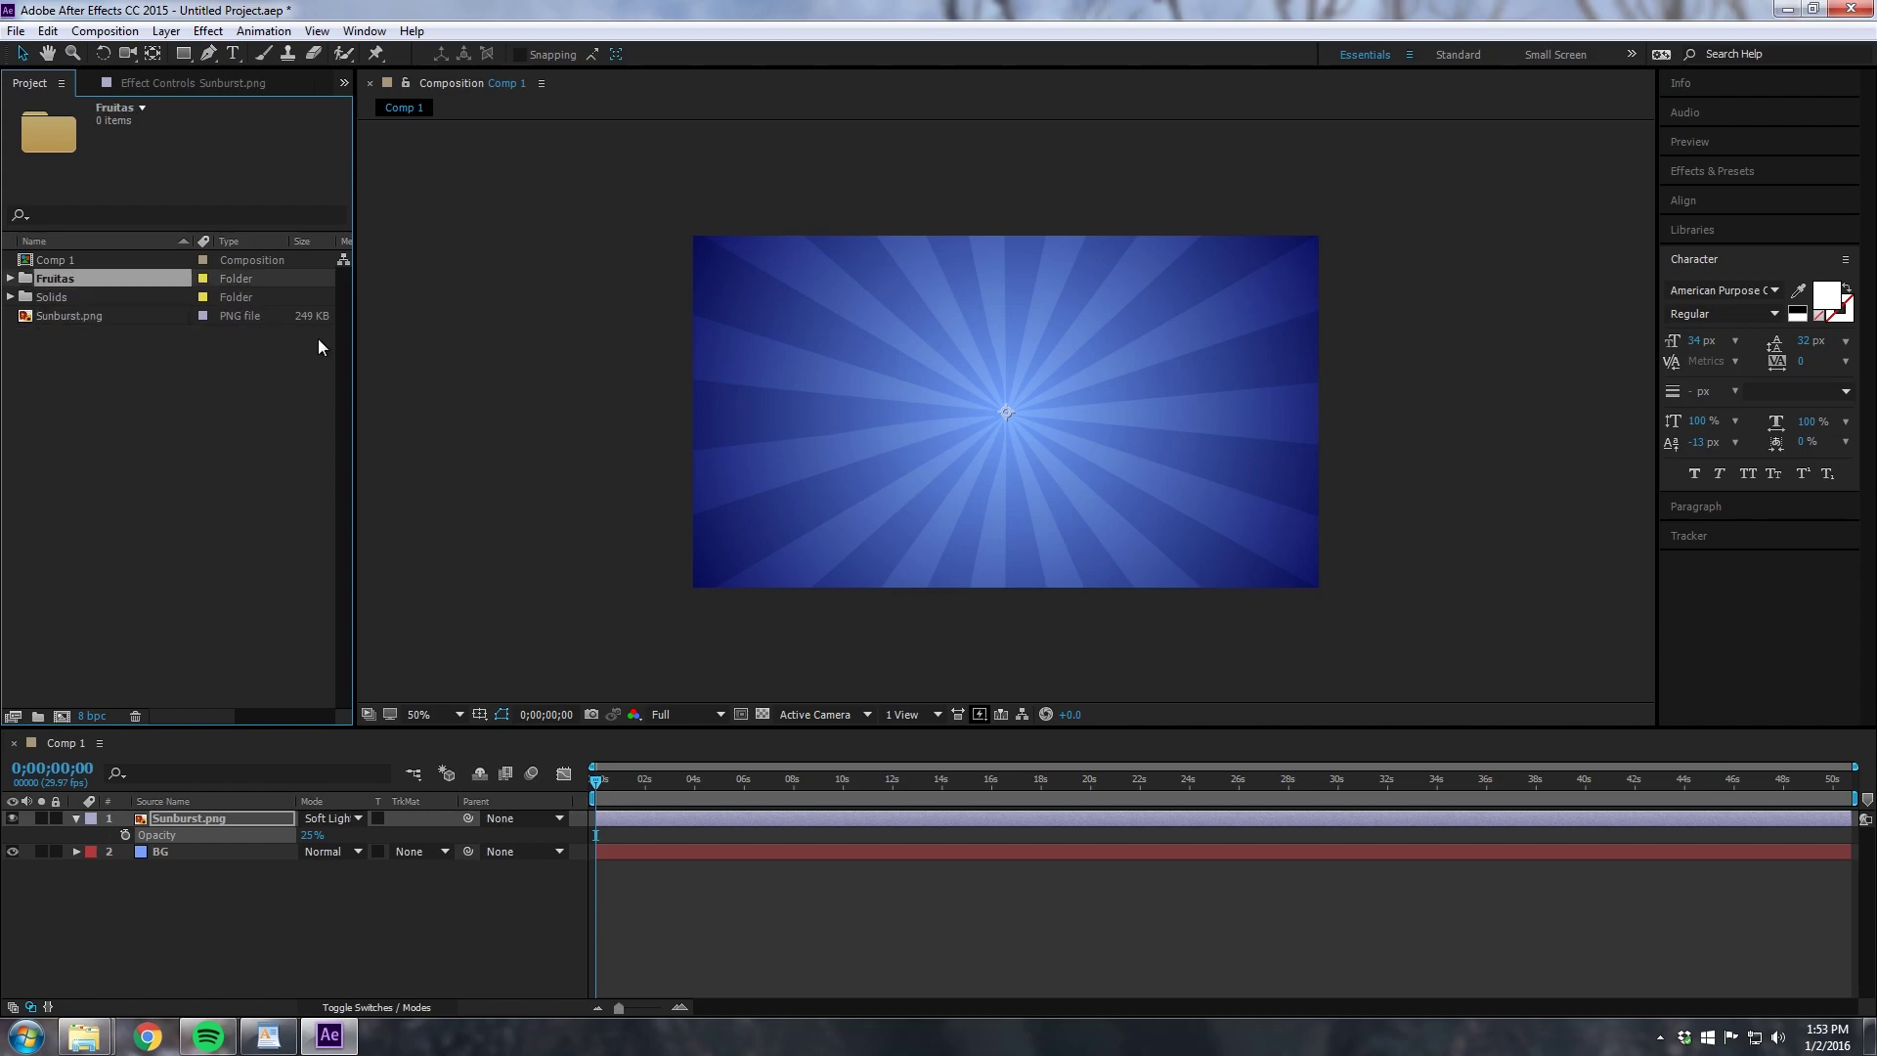
{"action": "key", "text": "Return"}
{"action": "type", "text": "Fruits"}
{"action": "key", "text": "Return"}
Step: Import the Lemon Front, Lemon inside and Lemon images from the Fruit file folder into the project's Fruits folder
{"action": "mouse_move", "coordinate": [84, 1034]}
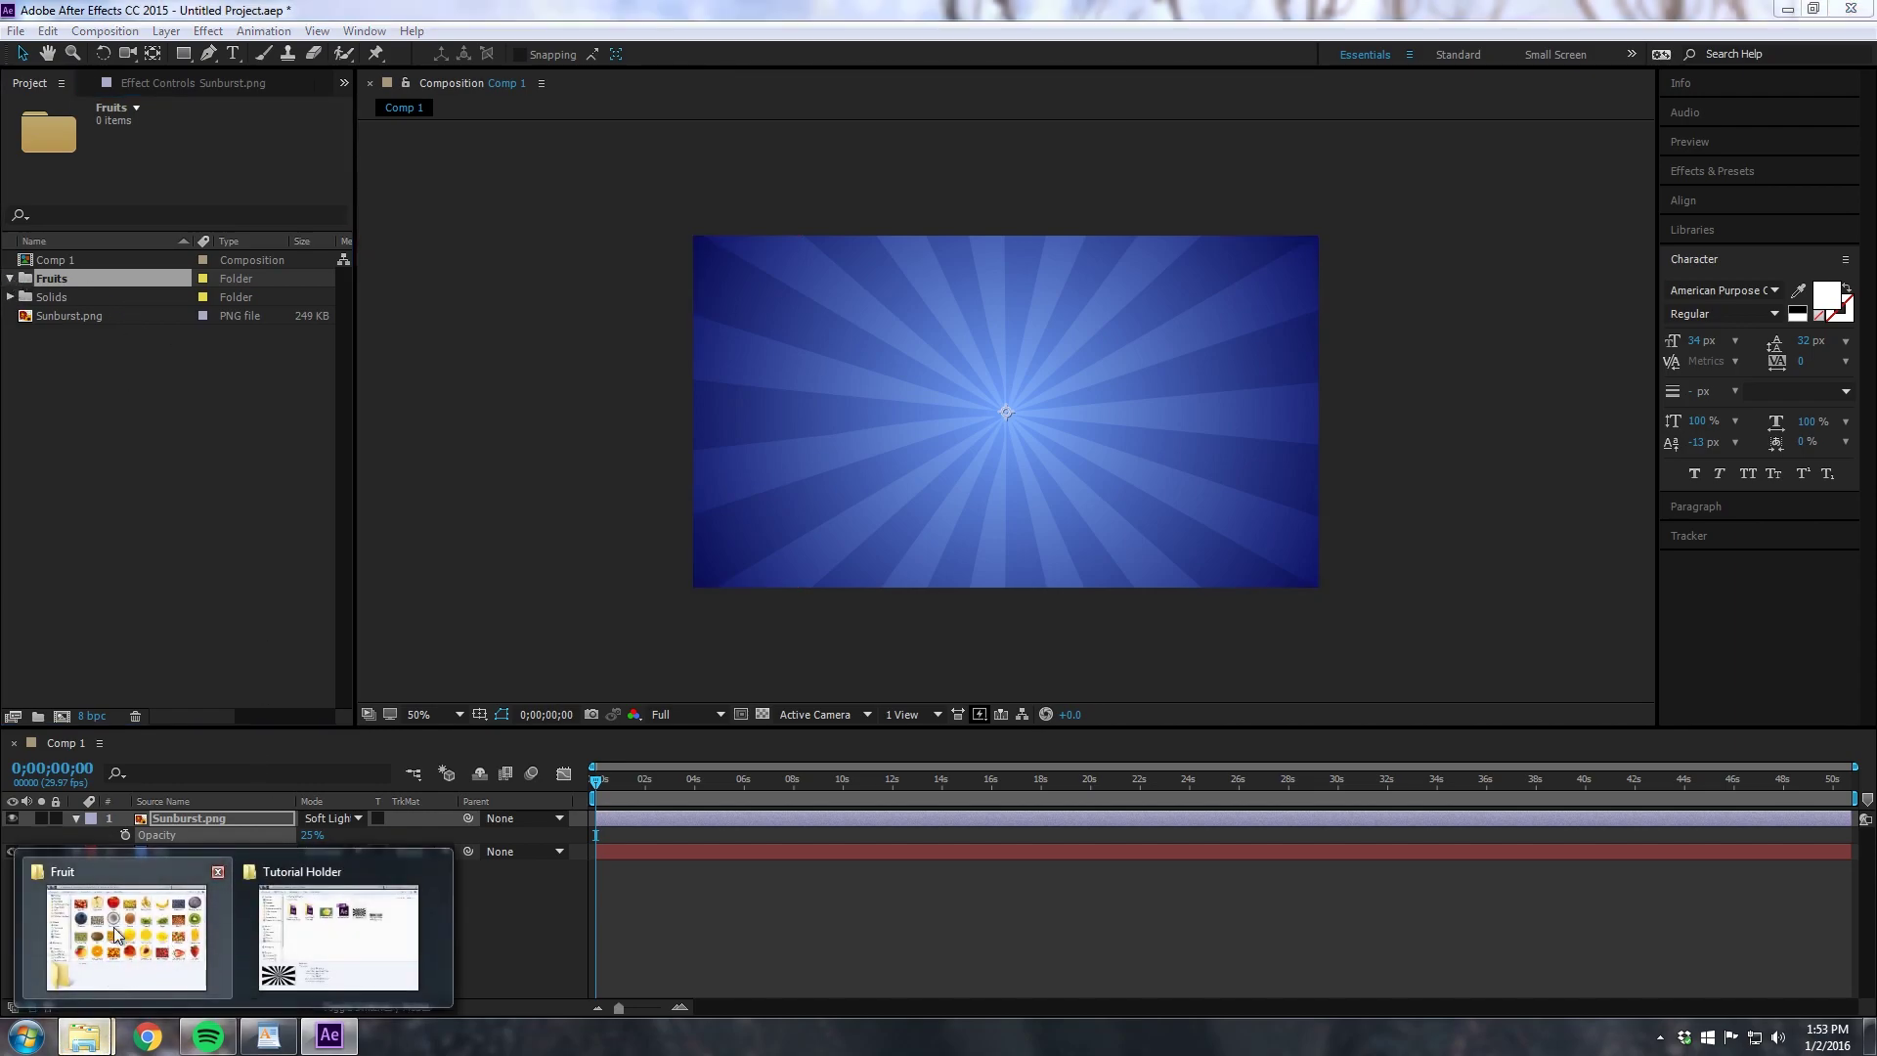
{"action": "left_click", "coordinate": [141, 948]}
{"action": "left_click", "coordinate": [1159, 455]}
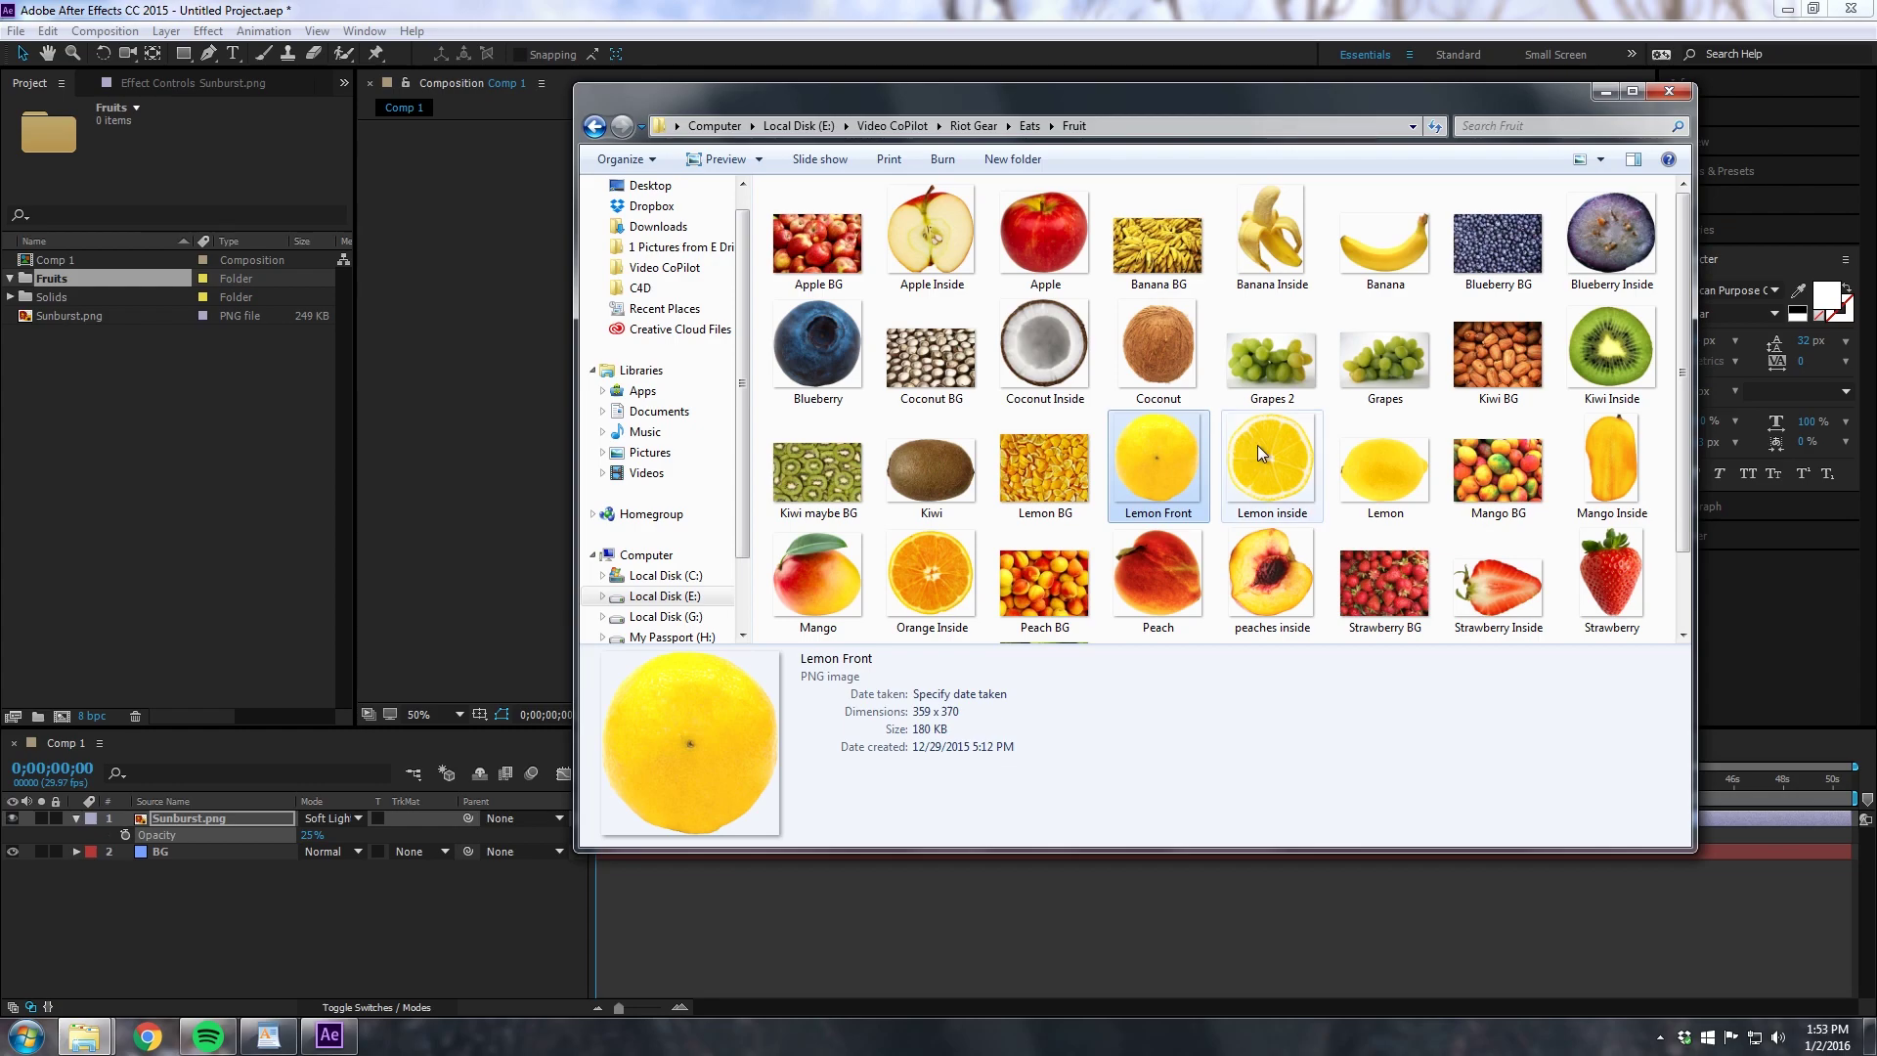
{"action": "left_click", "coordinate": [1363, 460], "text": "shift"}
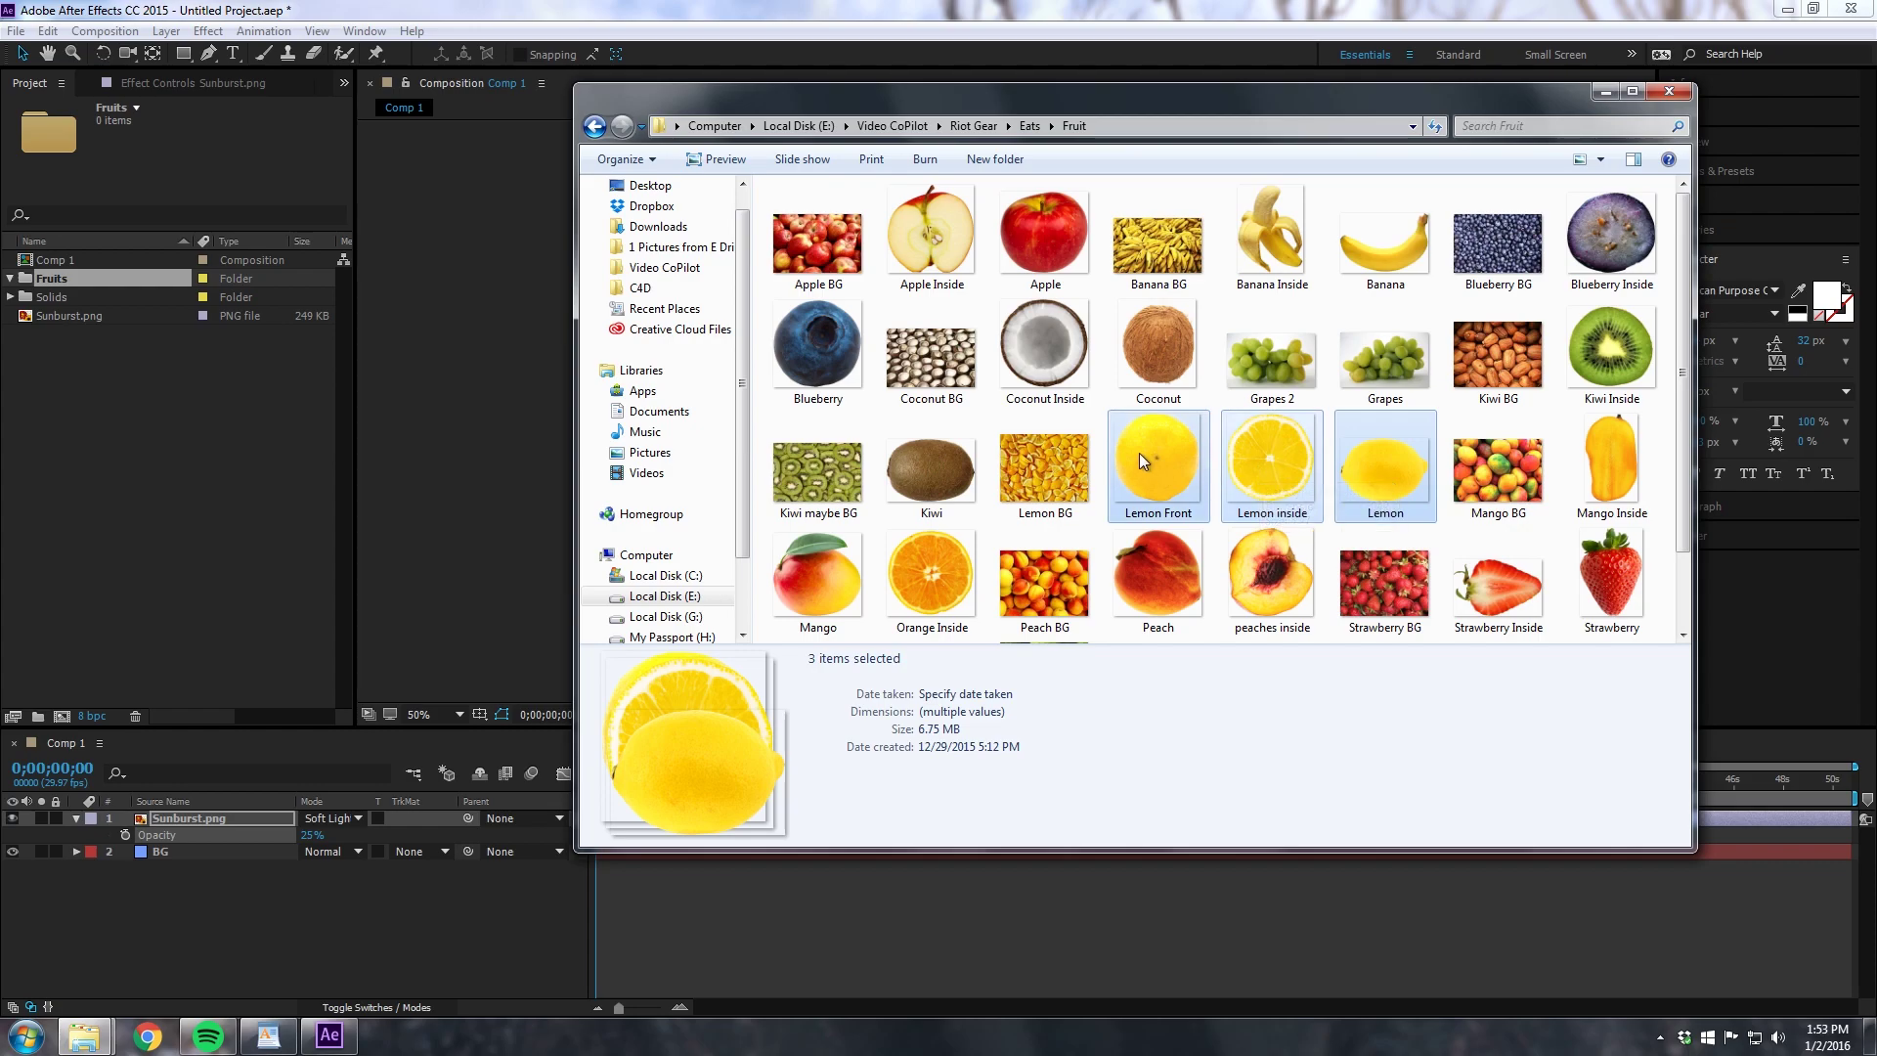
{"action": "left_click_drag", "start_coordinate": [1147, 469], "coordinate": [149, 468]}
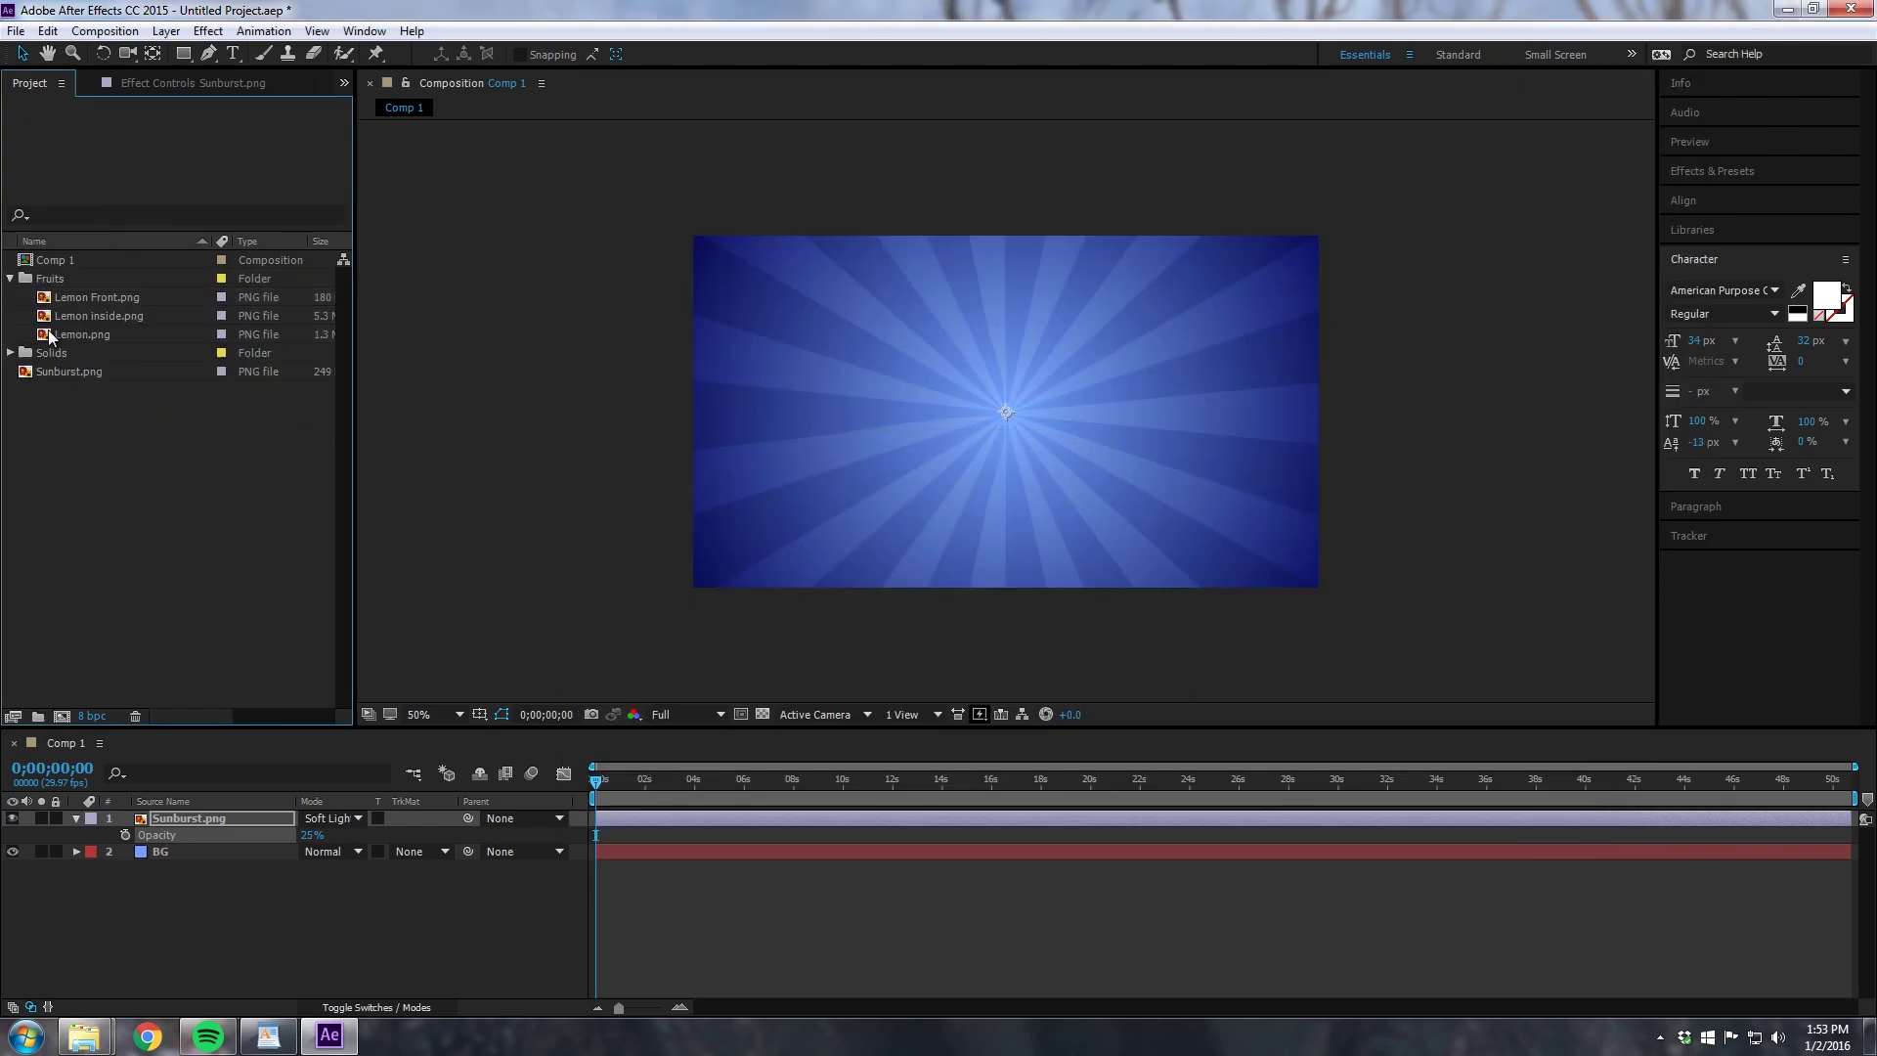
Step: Add the three lemon images to the composition above the Sunburst layer, centred in the frame
{"action": "left_click", "coordinate": [49, 330]}
{"action": "left_click", "coordinate": [61, 302], "text": "shift"}
{"action": "left_click_drag", "start_coordinate": [62, 332], "coordinate": [1004, 420]}
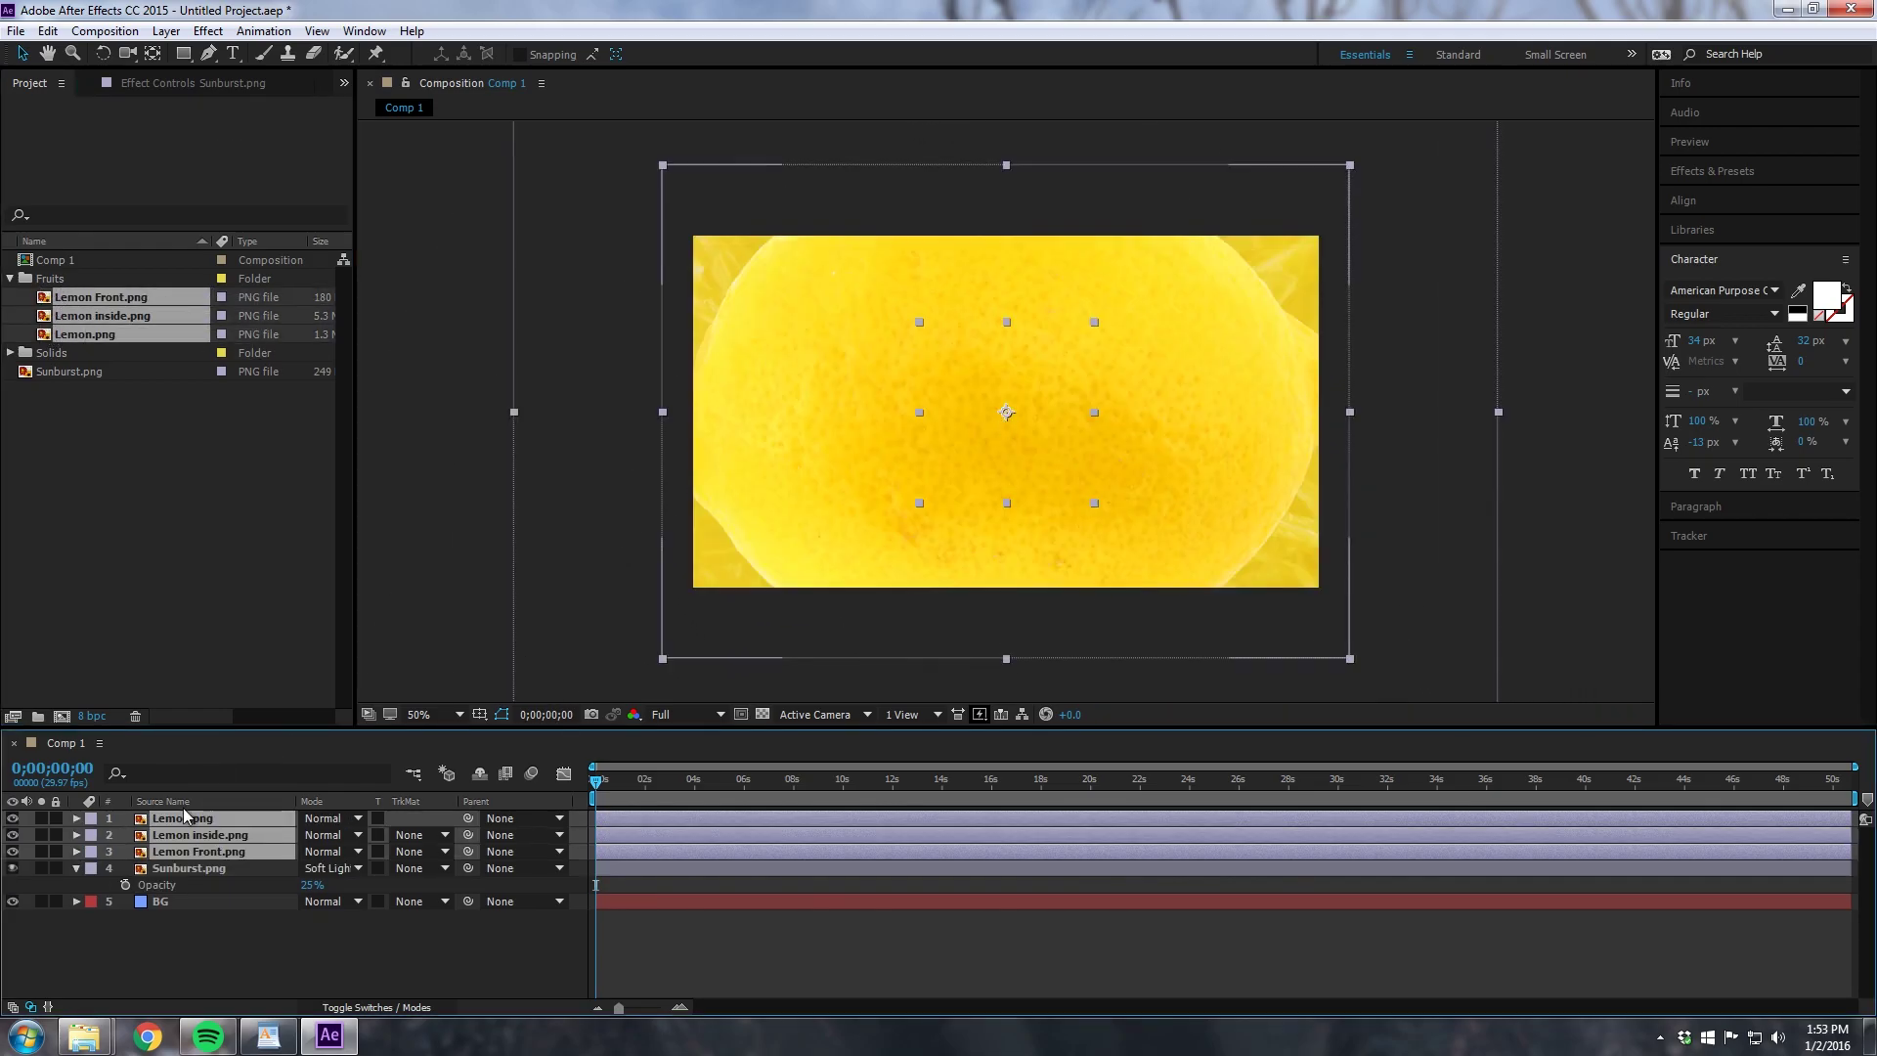
Step: Scale all three lemon layers together to 35%
{"action": "key", "text": "s"}
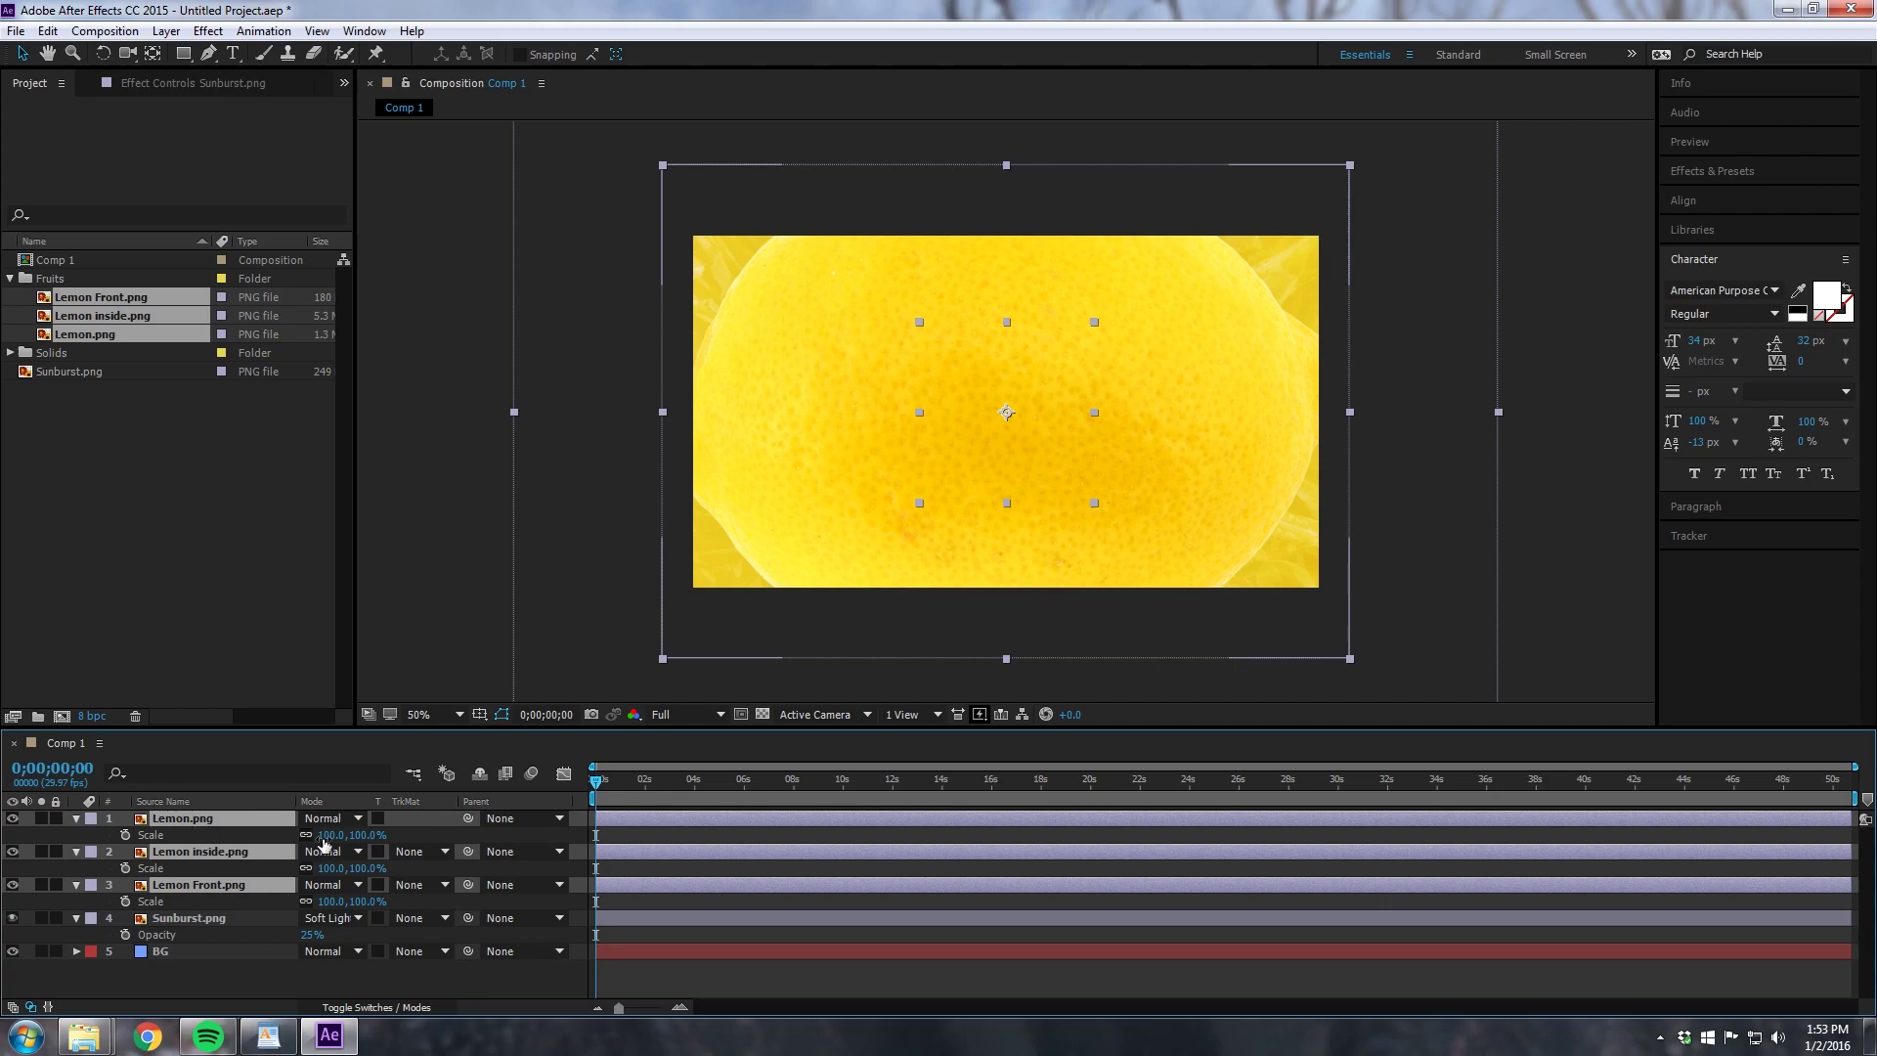
{"action": "left_click_drag", "start_coordinate": [328, 839], "coordinate": [317, 836]}
{"action": "left_click_drag", "start_coordinate": [281, 834], "coordinate": [230, 810]}
{"action": "left_click", "coordinate": [185, 919]}
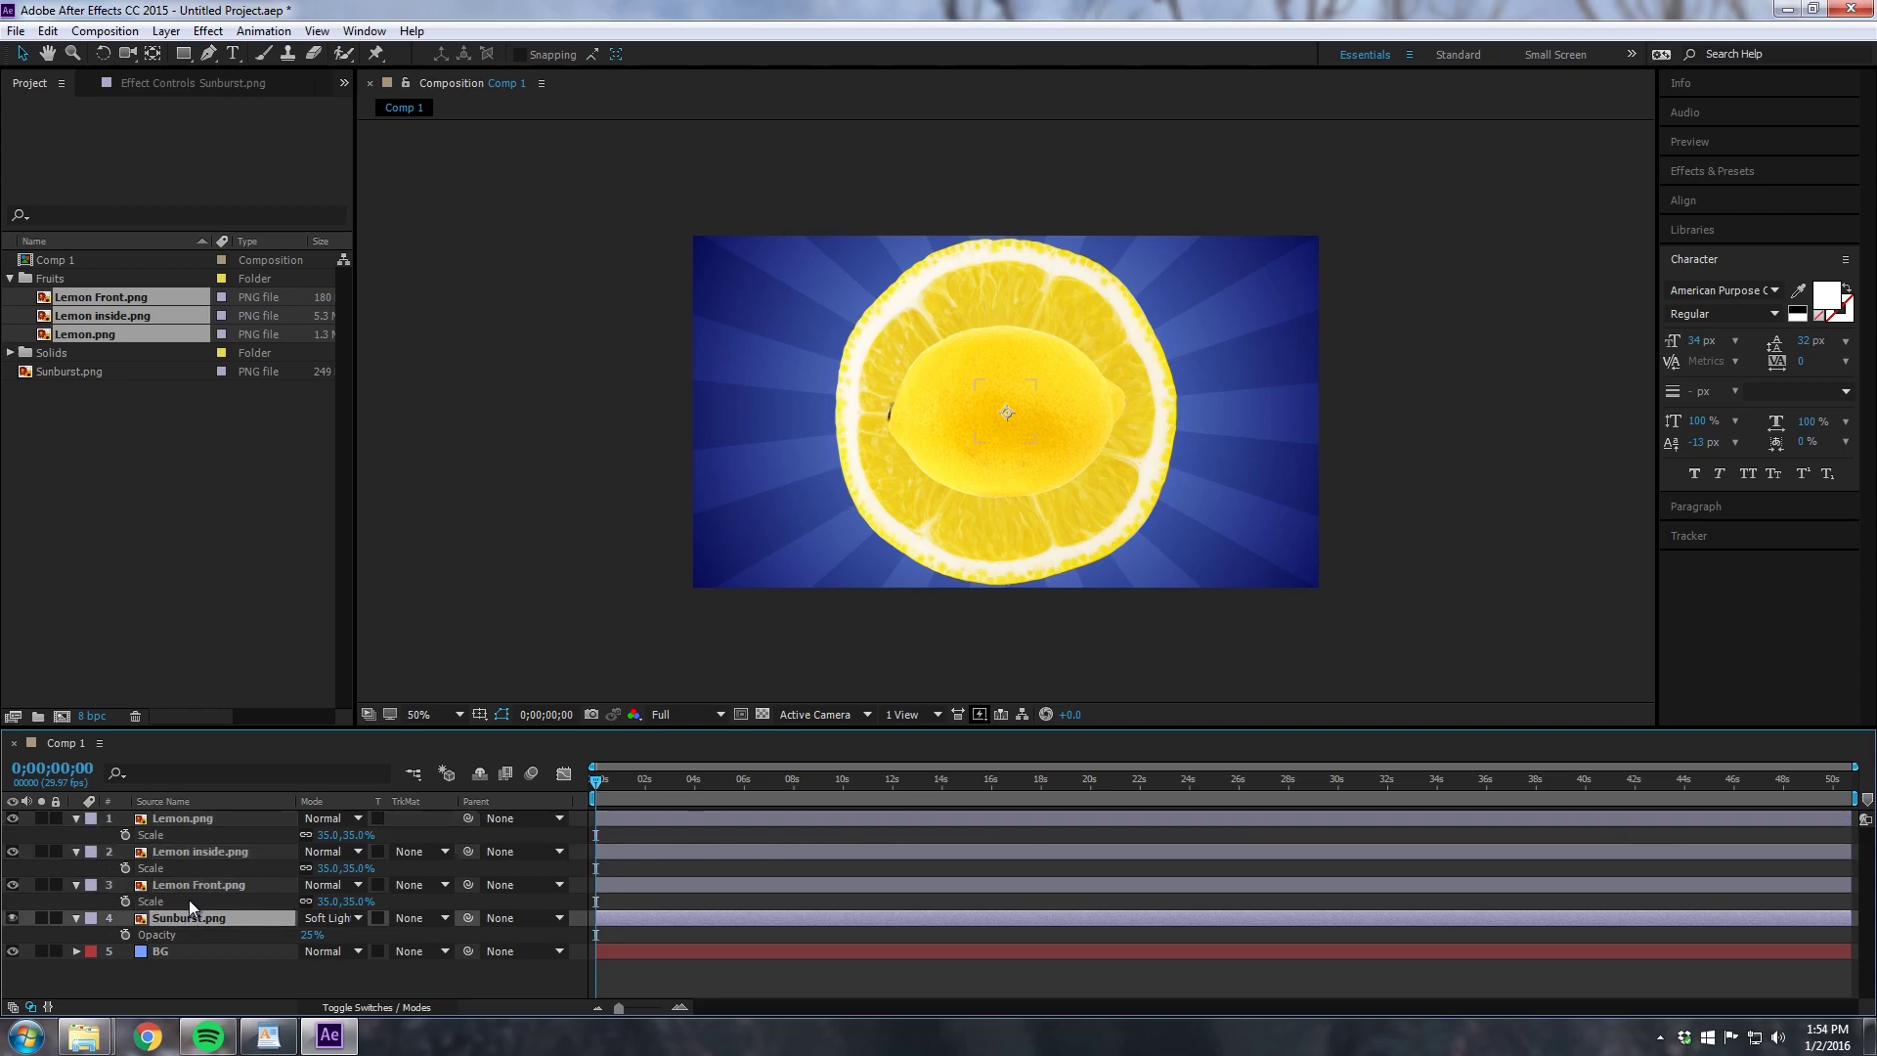
Step: Set the scale of Lemon inside to 17% and Lemon Front to 92%, and collapse the lemon layers' properties
{"action": "left_click", "coordinate": [225, 848]}
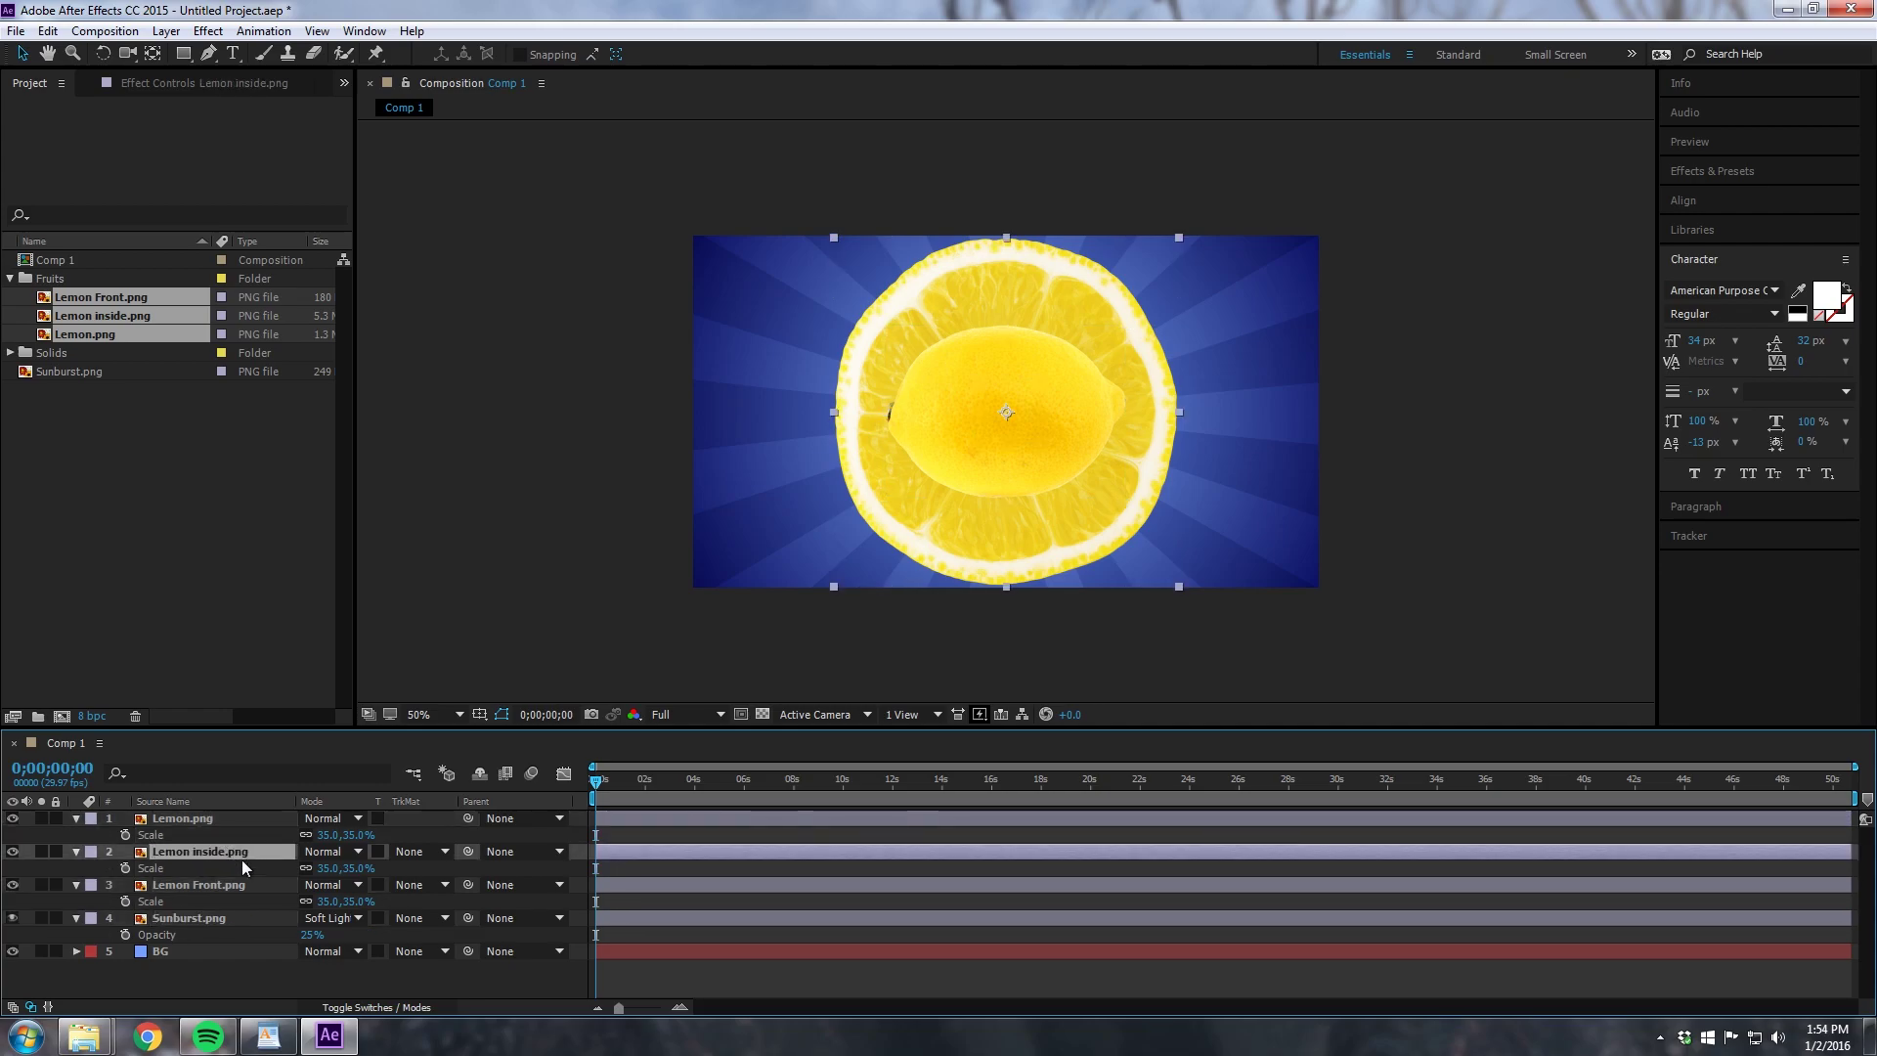
{"action": "left_click_drag", "start_coordinate": [325, 873], "coordinate": [305, 868]}
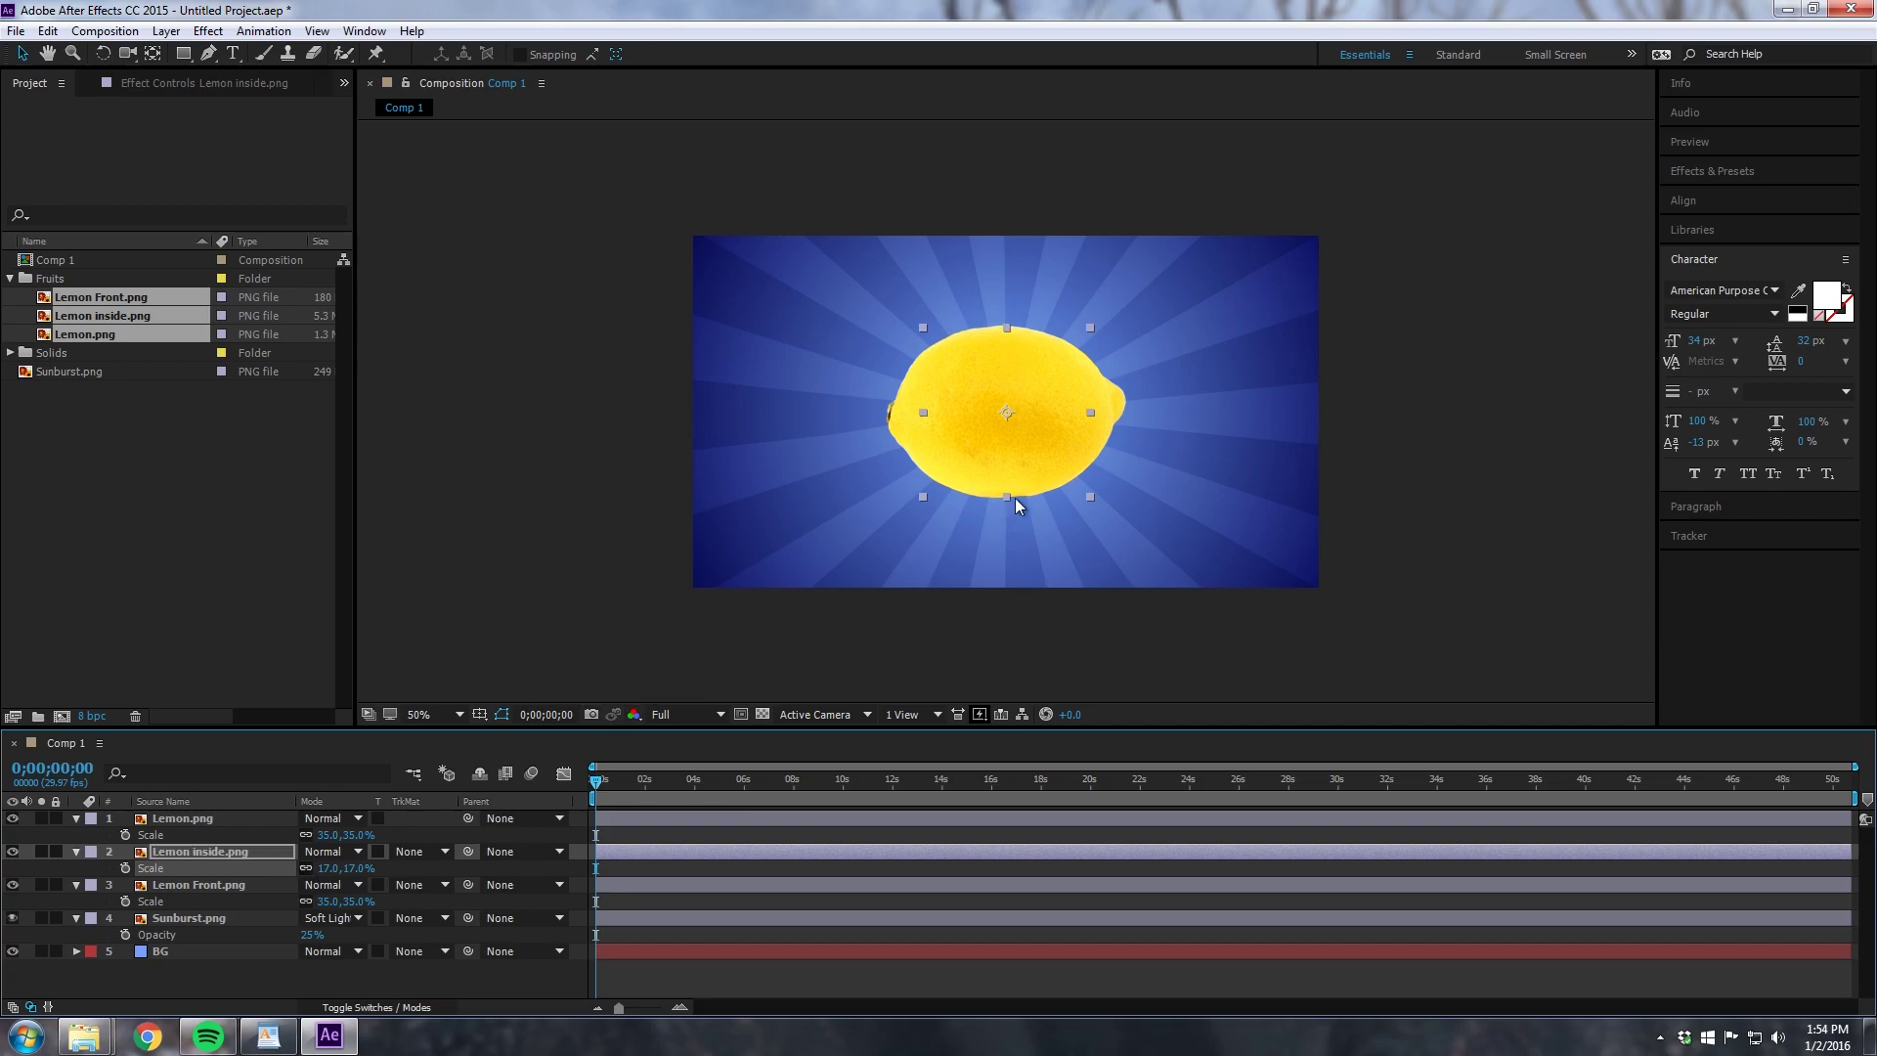
{"action": "left_click", "coordinate": [189, 886]}
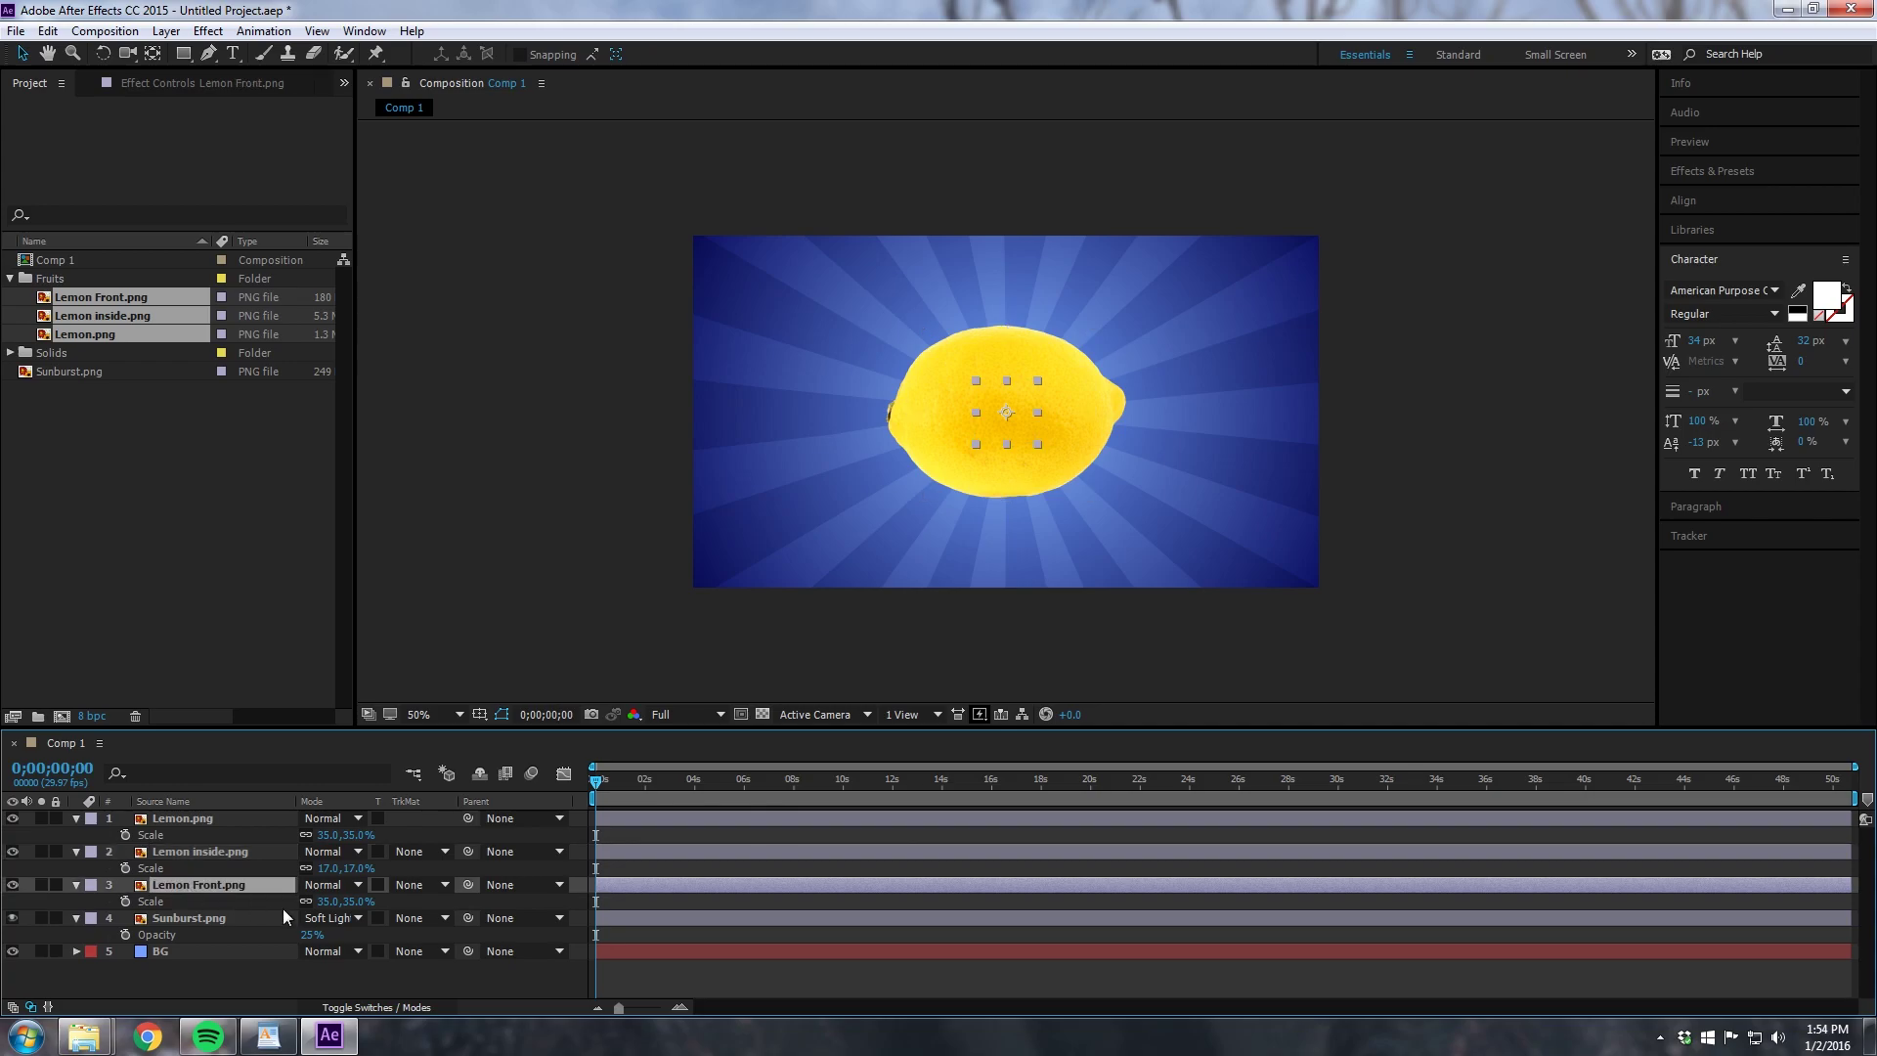
{"action": "left_click_drag", "start_coordinate": [324, 901], "coordinate": [383, 903]}
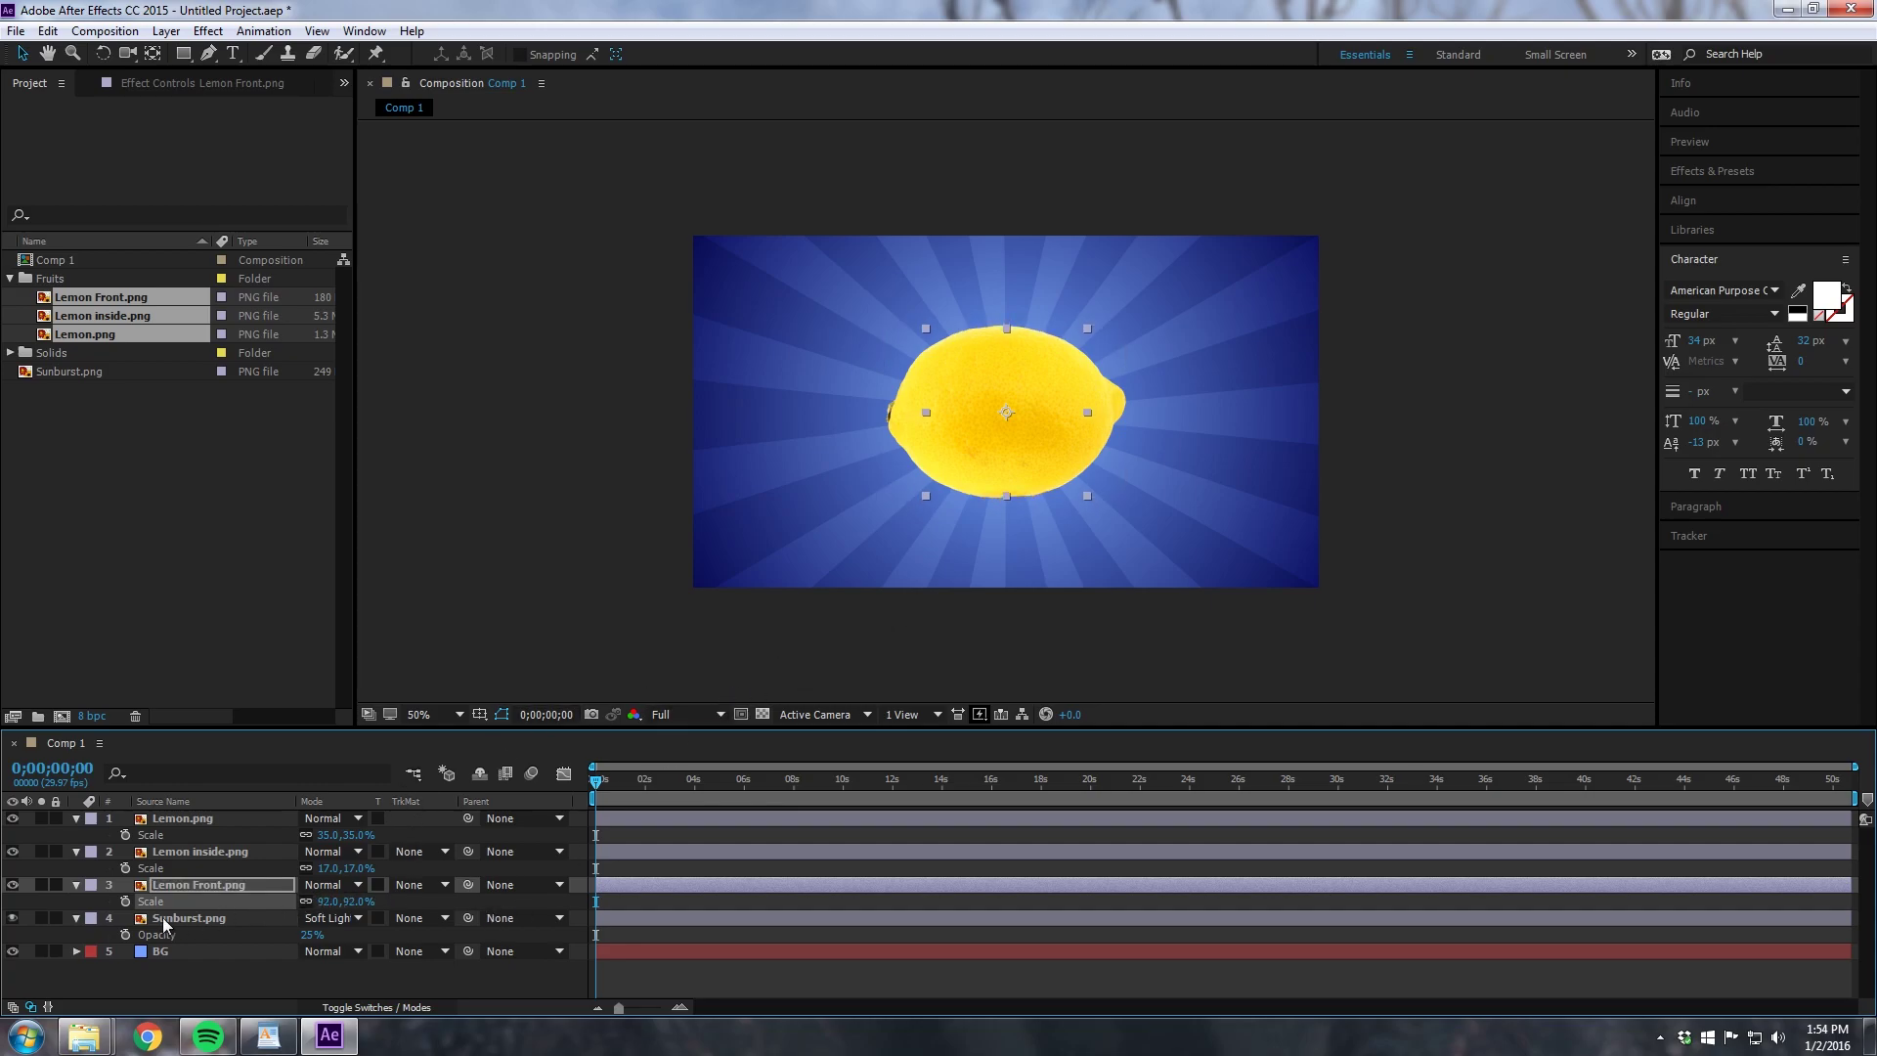
{"action": "left_click", "coordinate": [75, 819]}
{"action": "left_click", "coordinate": [77, 835]}
{"action": "left_click", "coordinate": [77, 850]}
Step: Create a null object at the top of the layer stack and parent all three lemon layers to it
{"action": "right_click", "coordinate": [323, 963]}
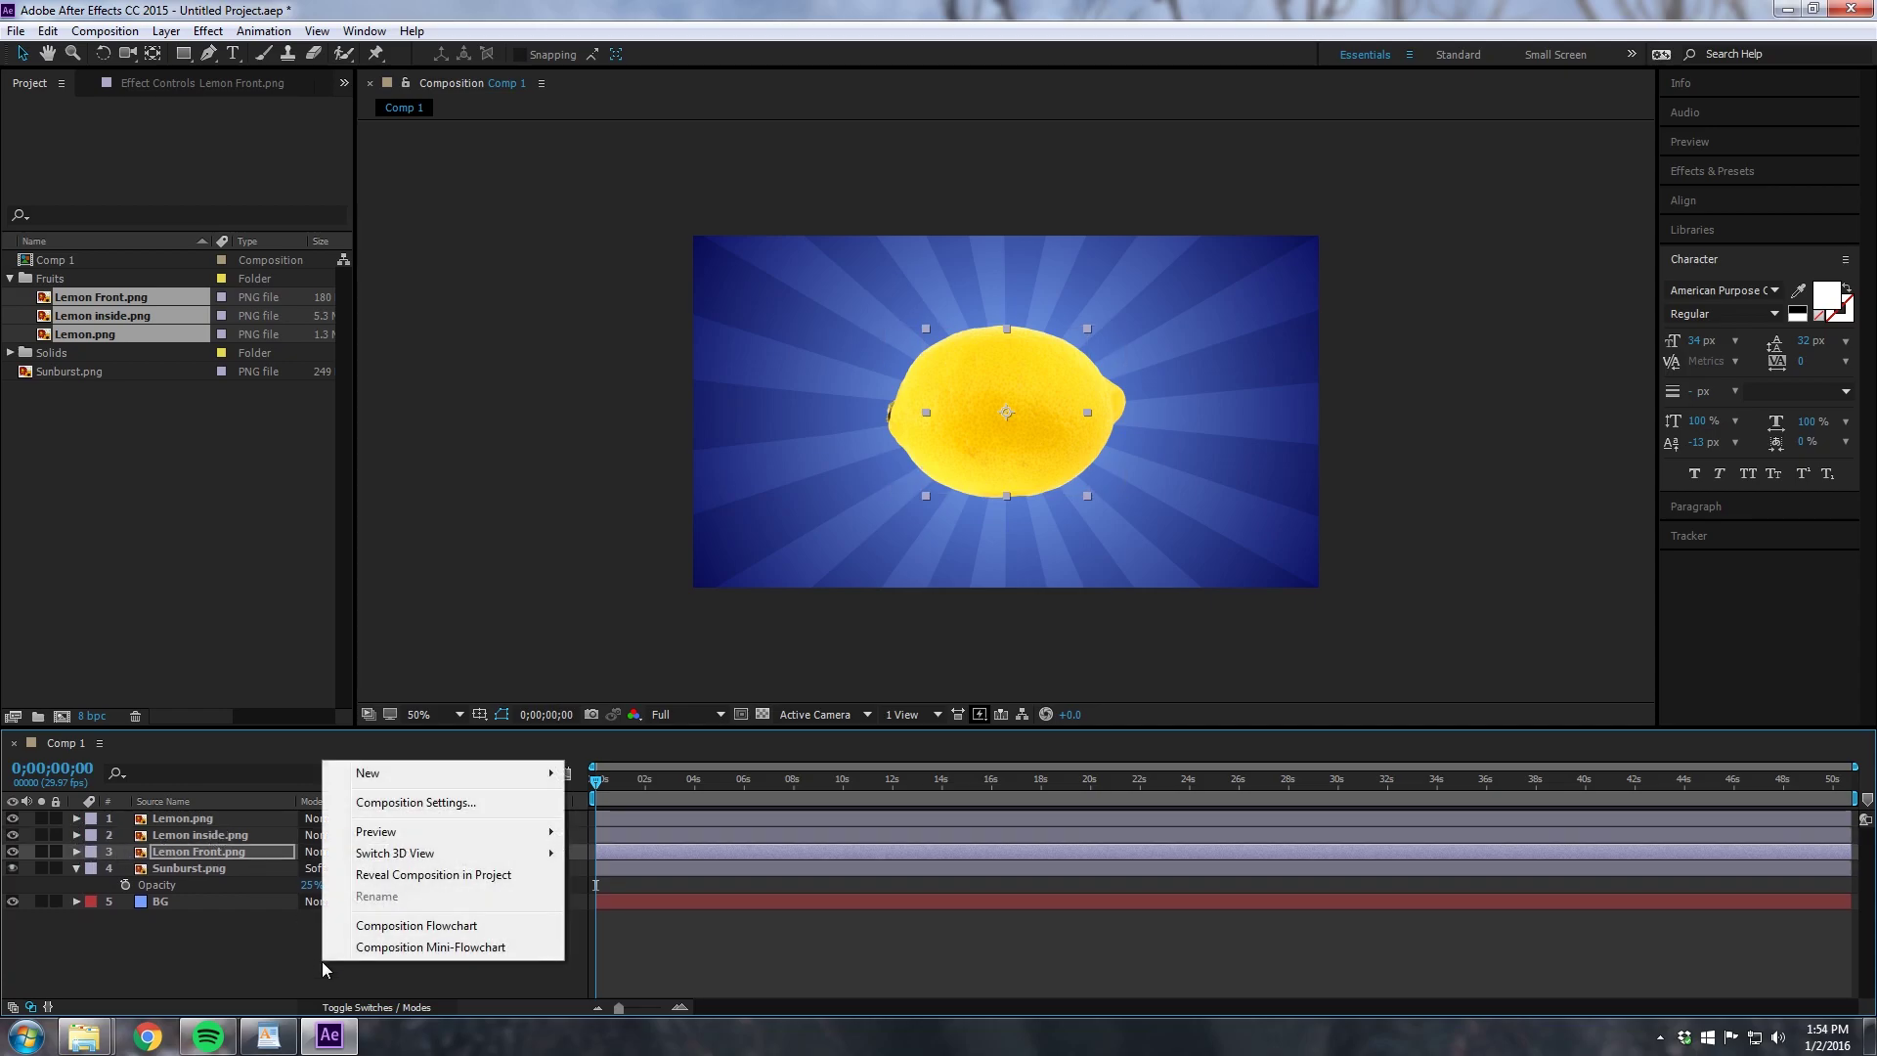
{"action": "mouse_move", "coordinate": [377, 777]}
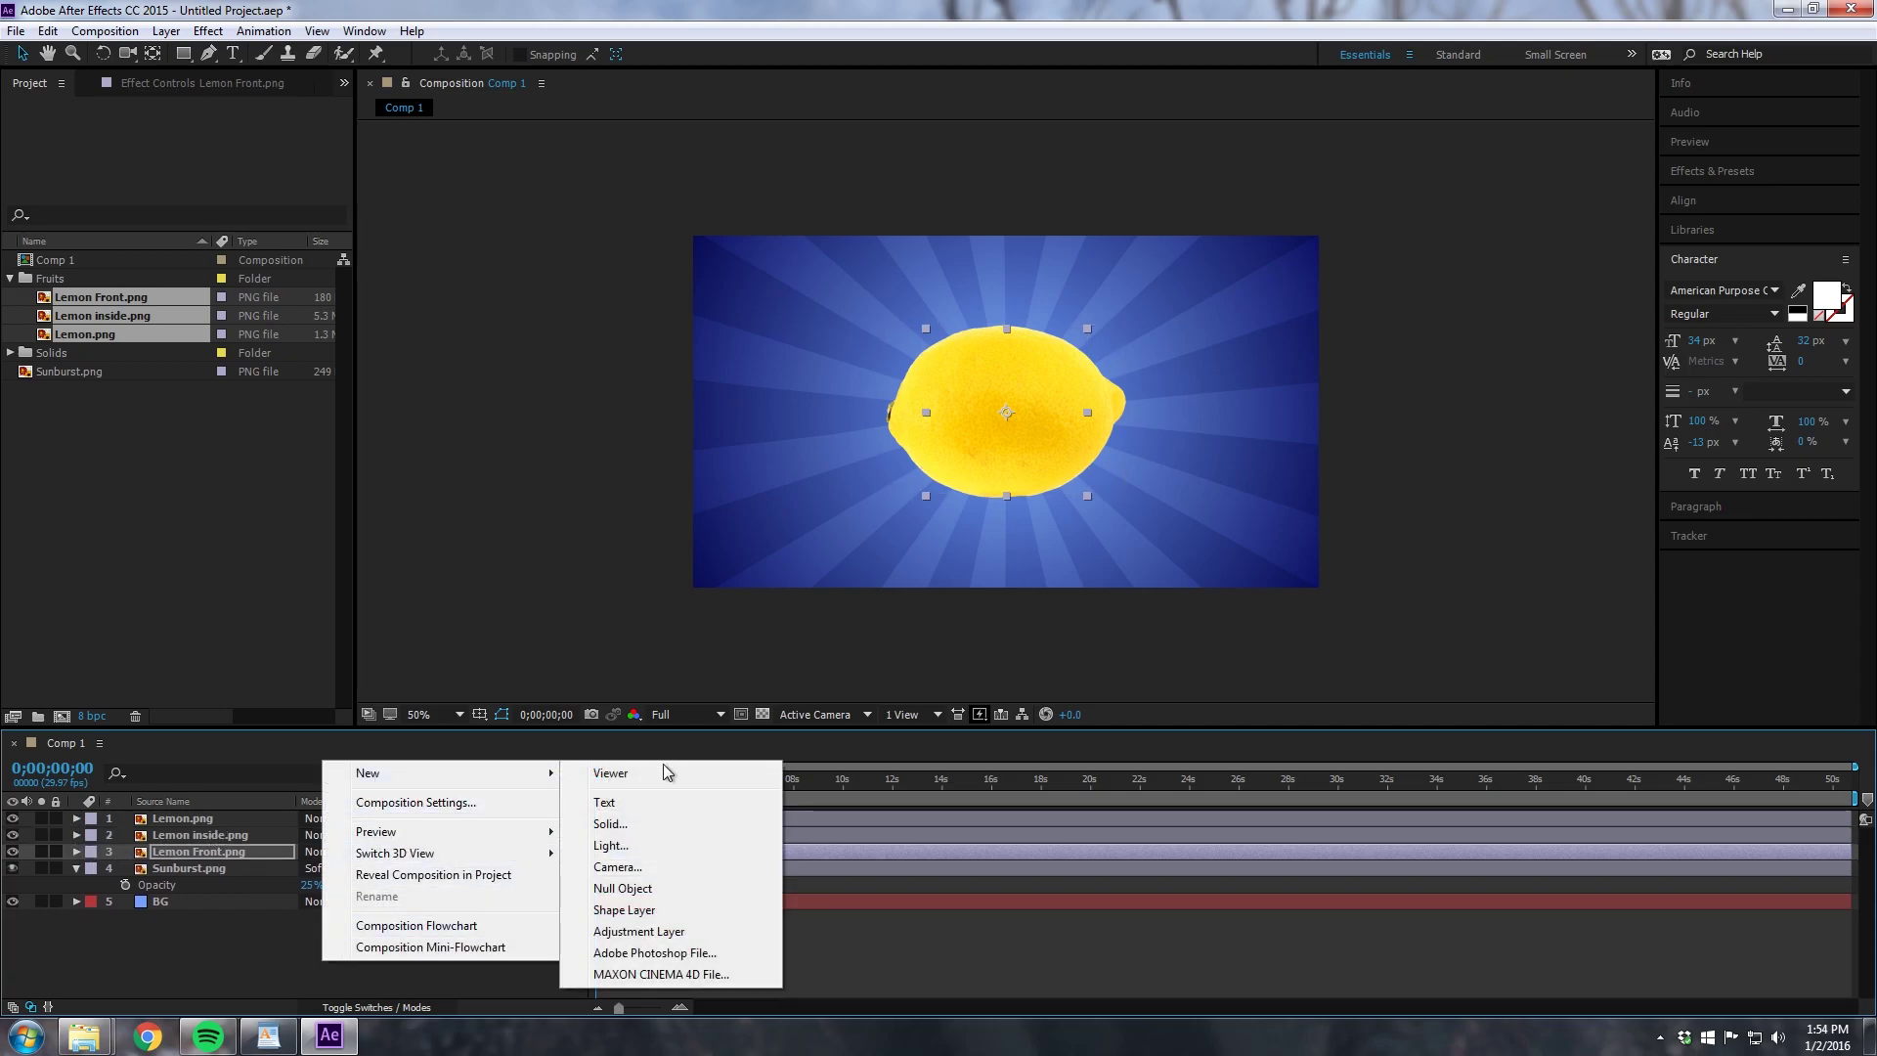
{"action": "left_click", "coordinate": [630, 890]}
{"action": "left_click_drag", "start_coordinate": [182, 847], "coordinate": [186, 816]}
{"action": "left_click", "coordinate": [193, 835]}
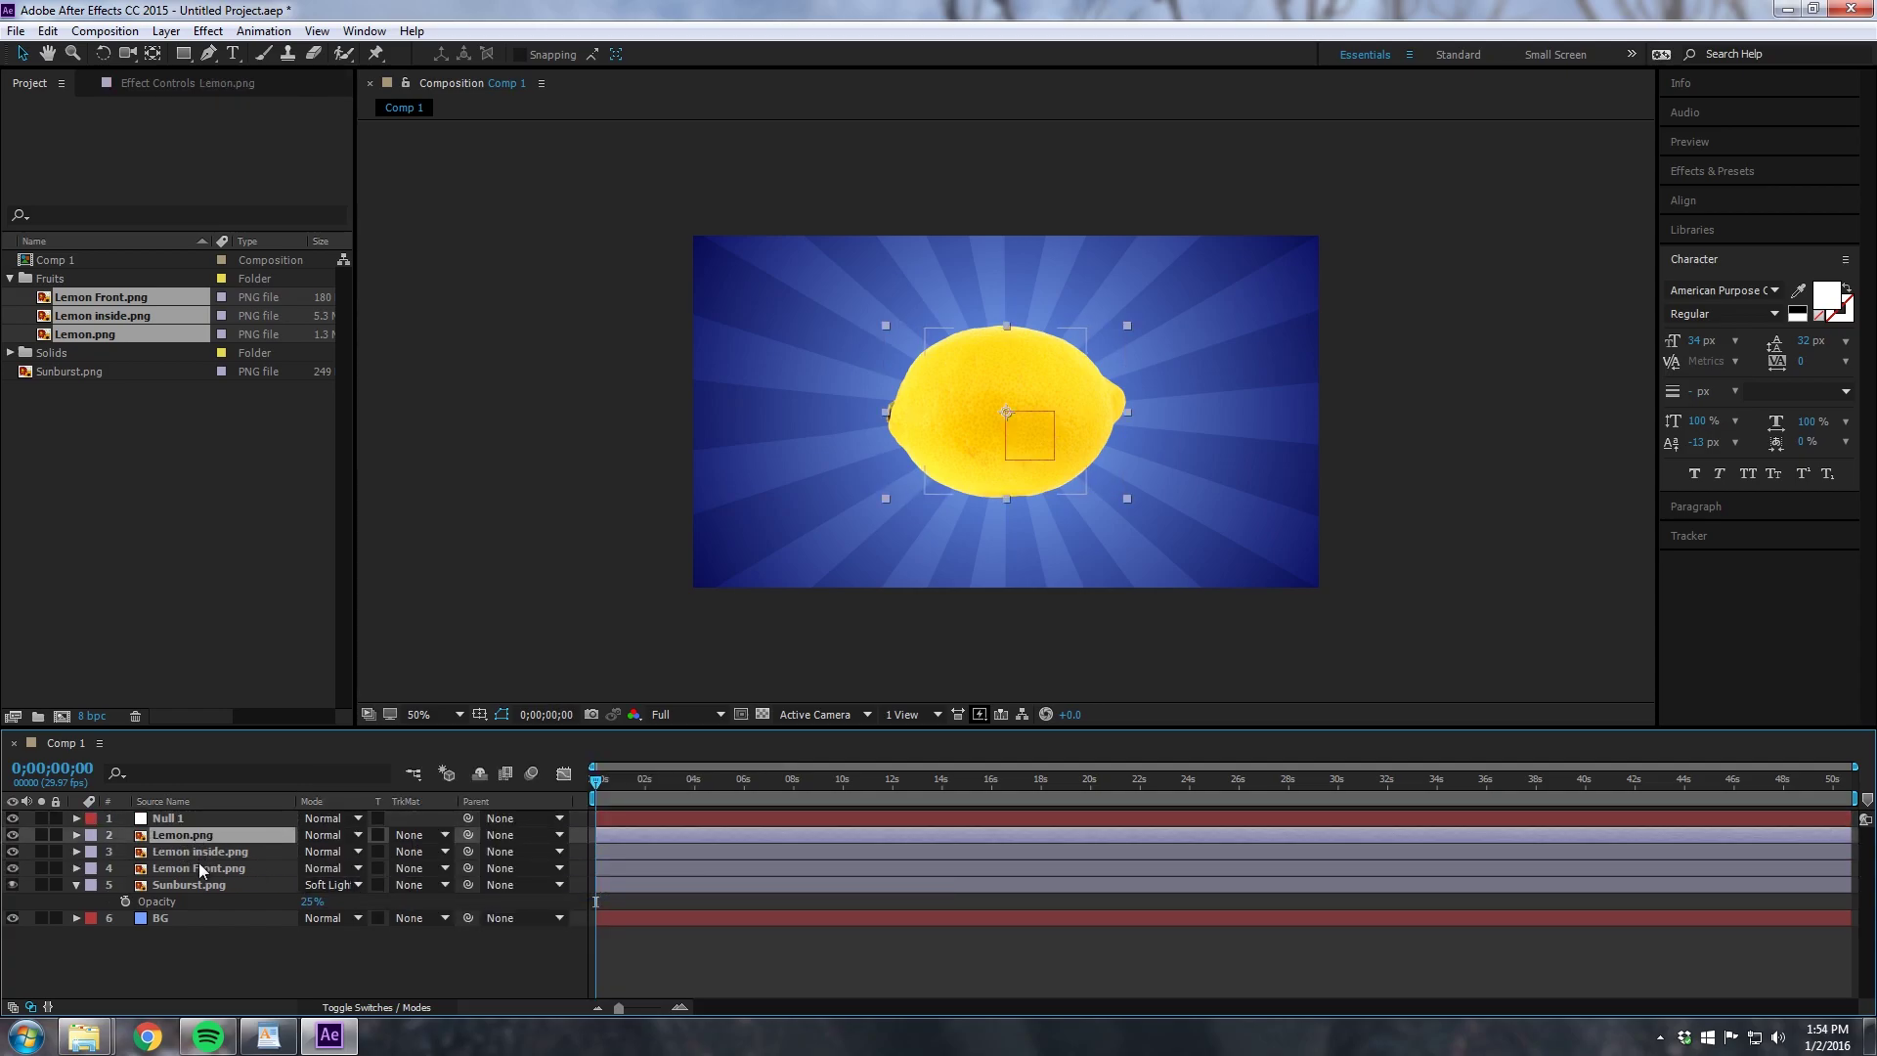
{"action": "left_click", "coordinate": [201, 868], "text": "shift"}
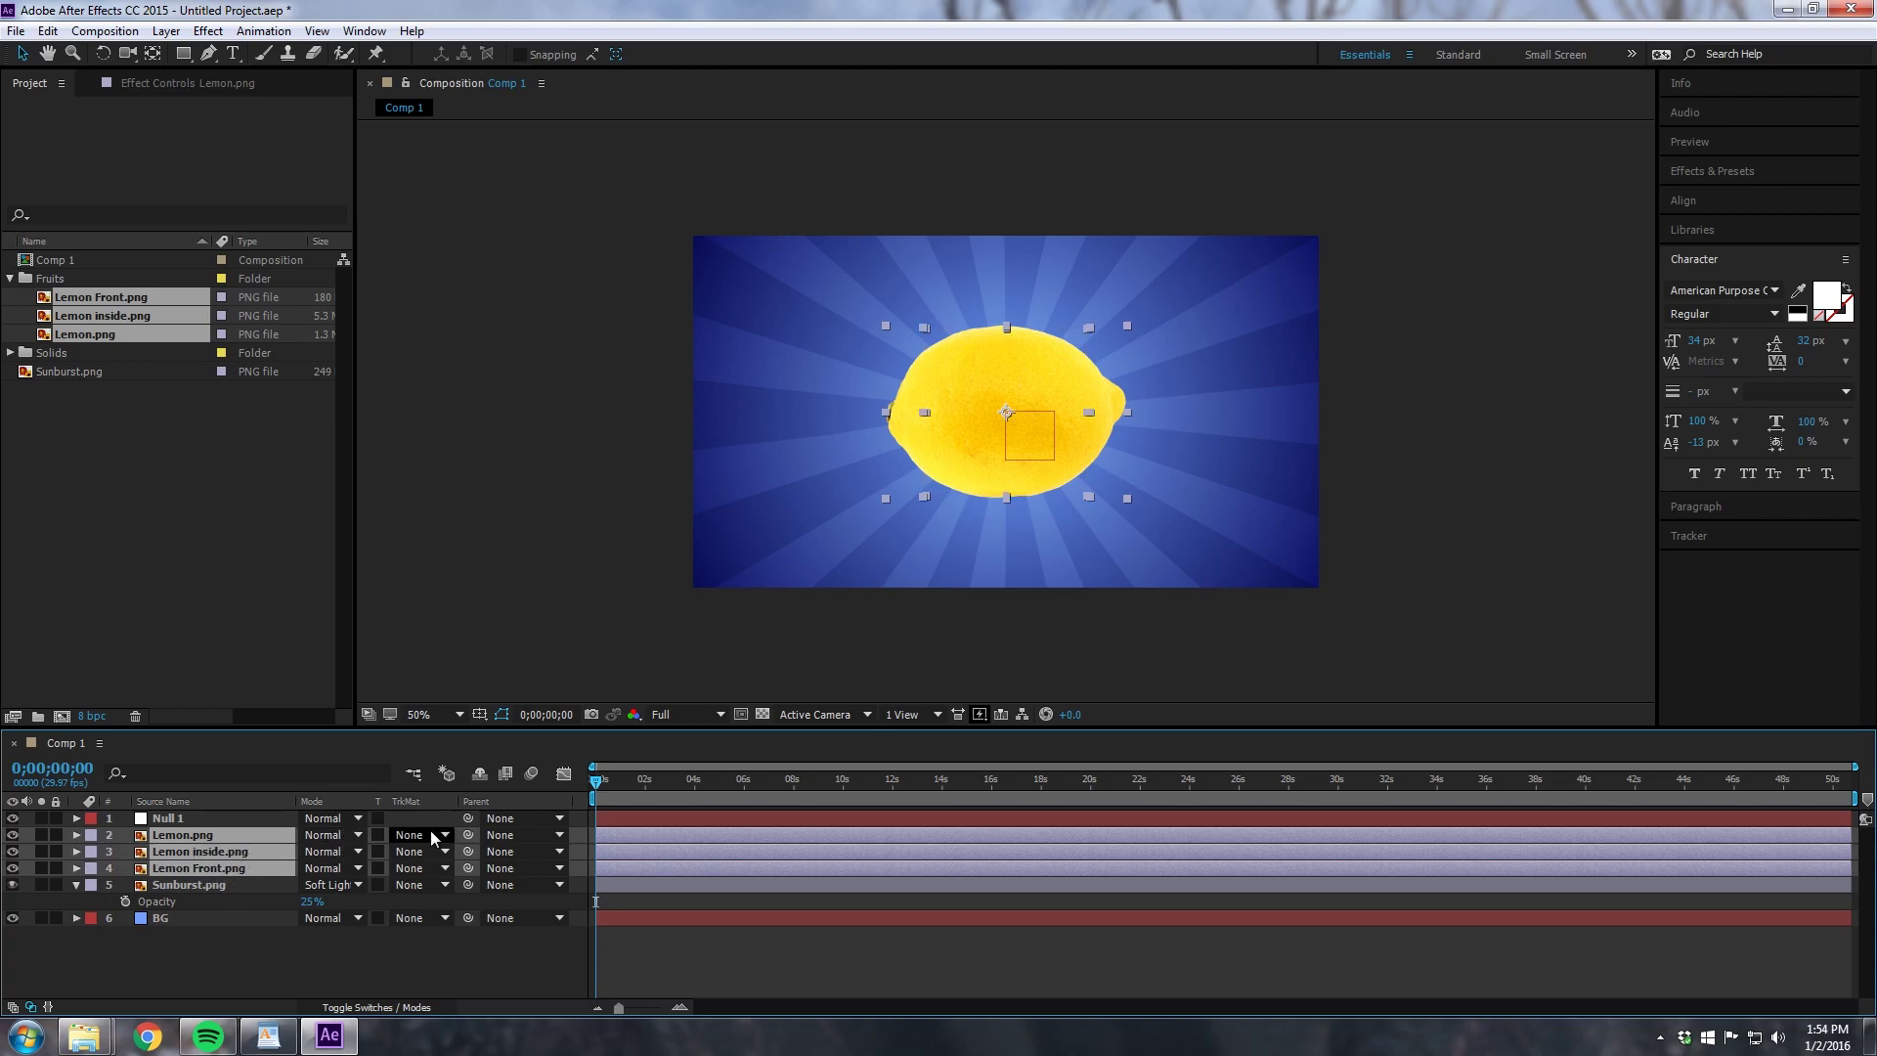
{"action": "left_click_drag", "start_coordinate": [468, 835], "coordinate": [197, 819]}
Step: Try moving the null in the composition to check that the parented lemon layers follow it
{"action": "left_click", "coordinate": [180, 817]}
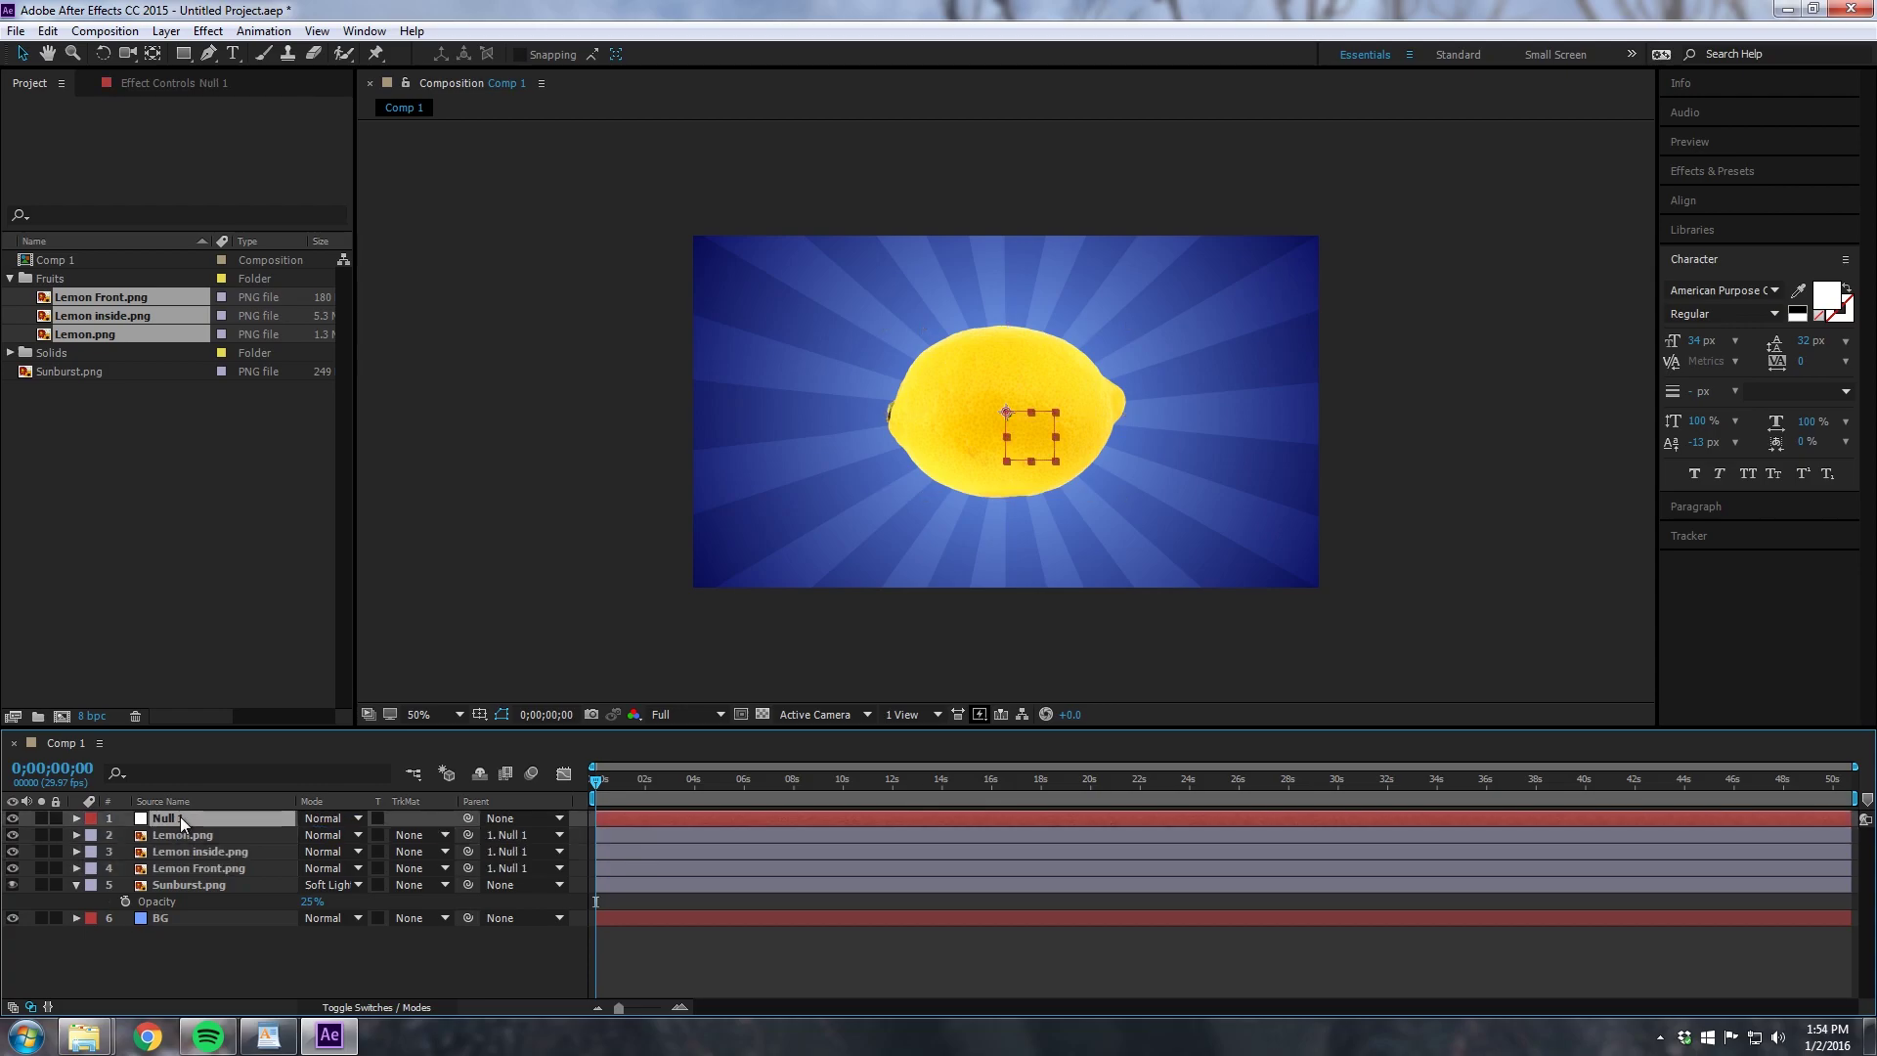
{"action": "left_click", "coordinate": [1010, 445]}
{"action": "left_click_drag", "start_coordinate": [1010, 445], "coordinate": [995, 385]}
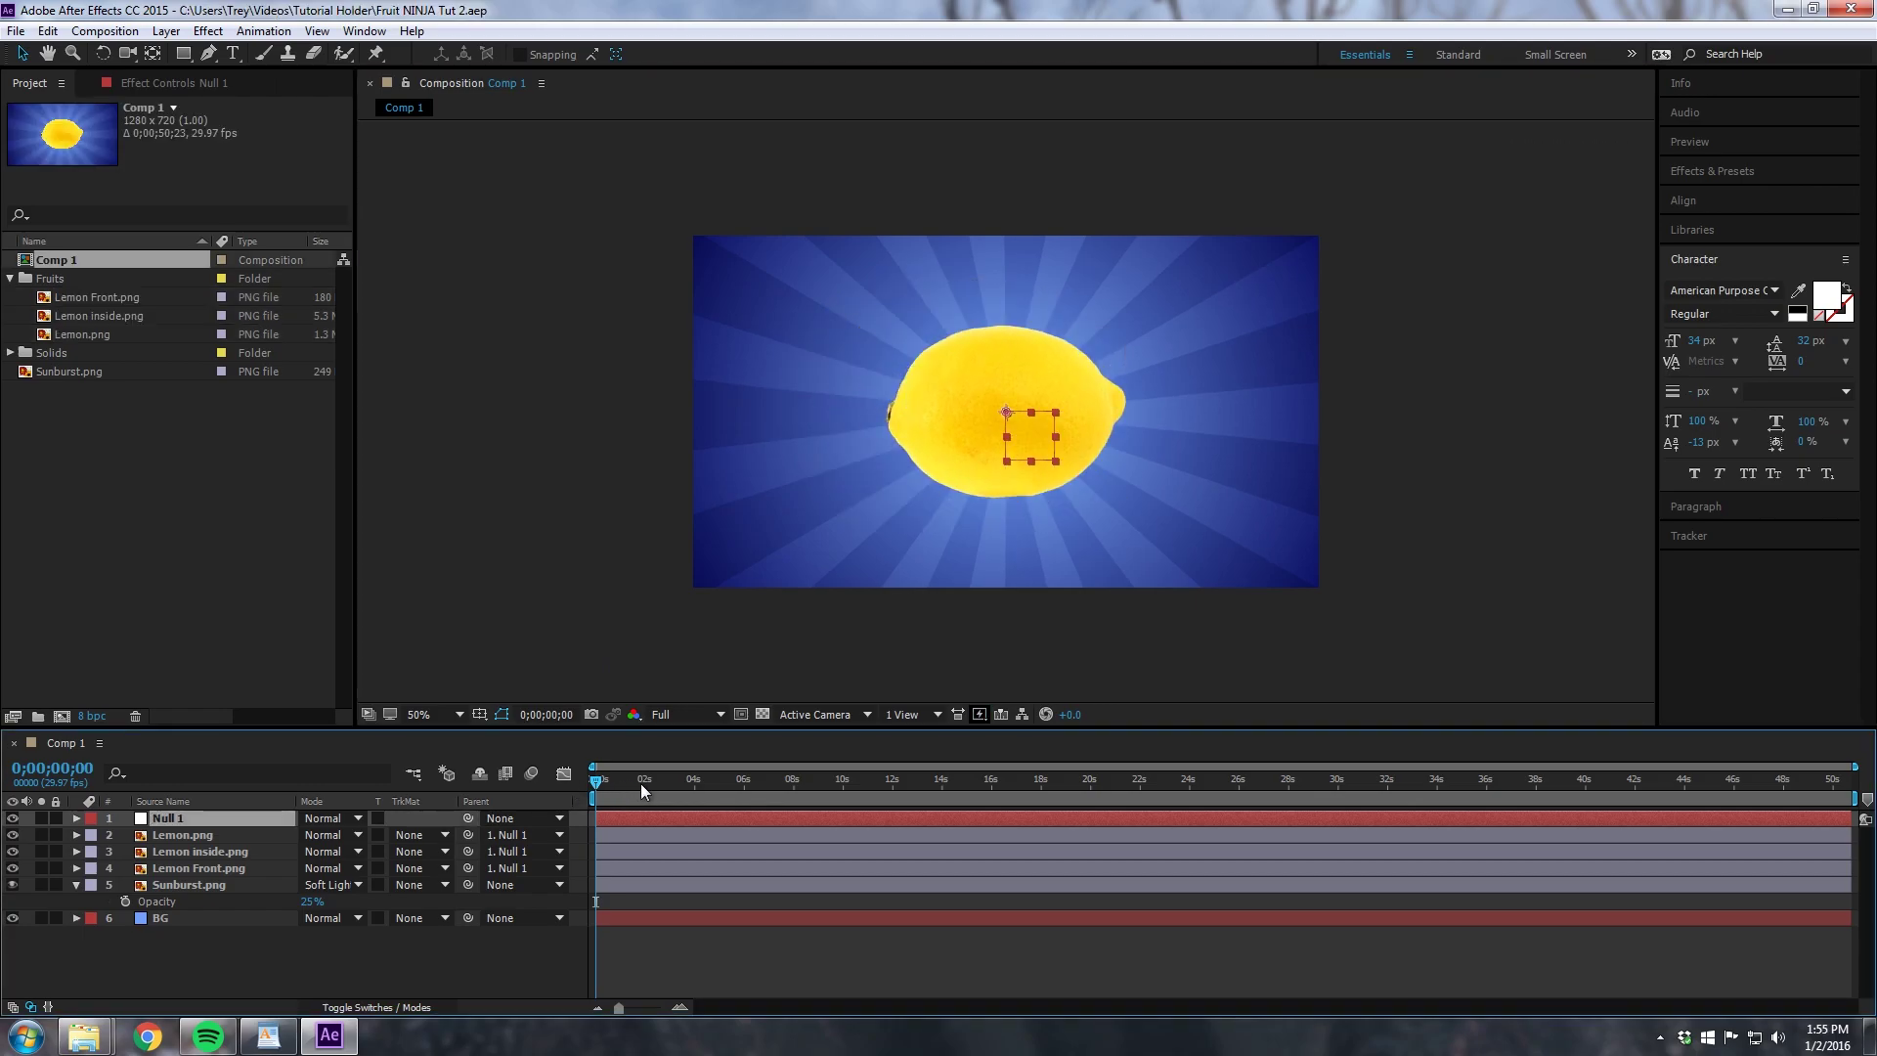
Step: Keyframe the null's position from Y -190, above the frame, at 0;00;02;28 to the frame's centre slightly after that time
{"action": "left_click", "coordinate": [669, 782]}
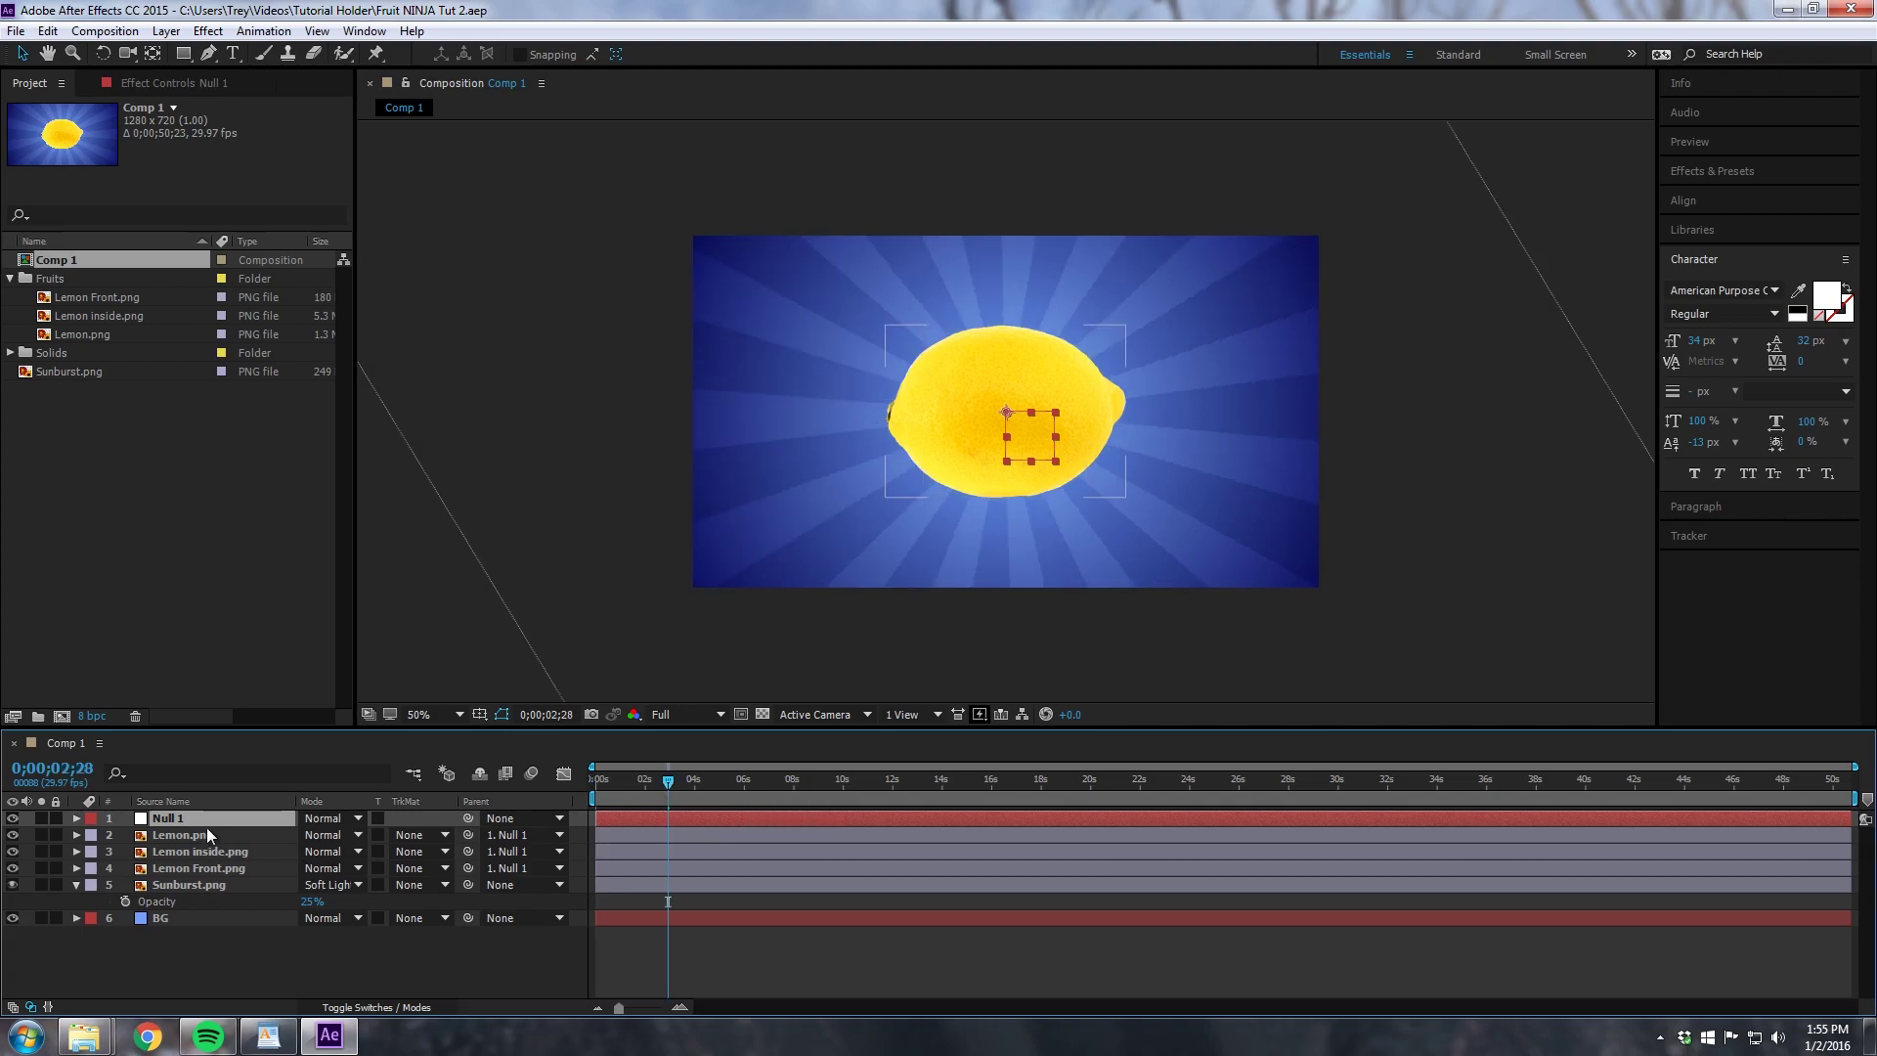
{"action": "key", "text": "p"}
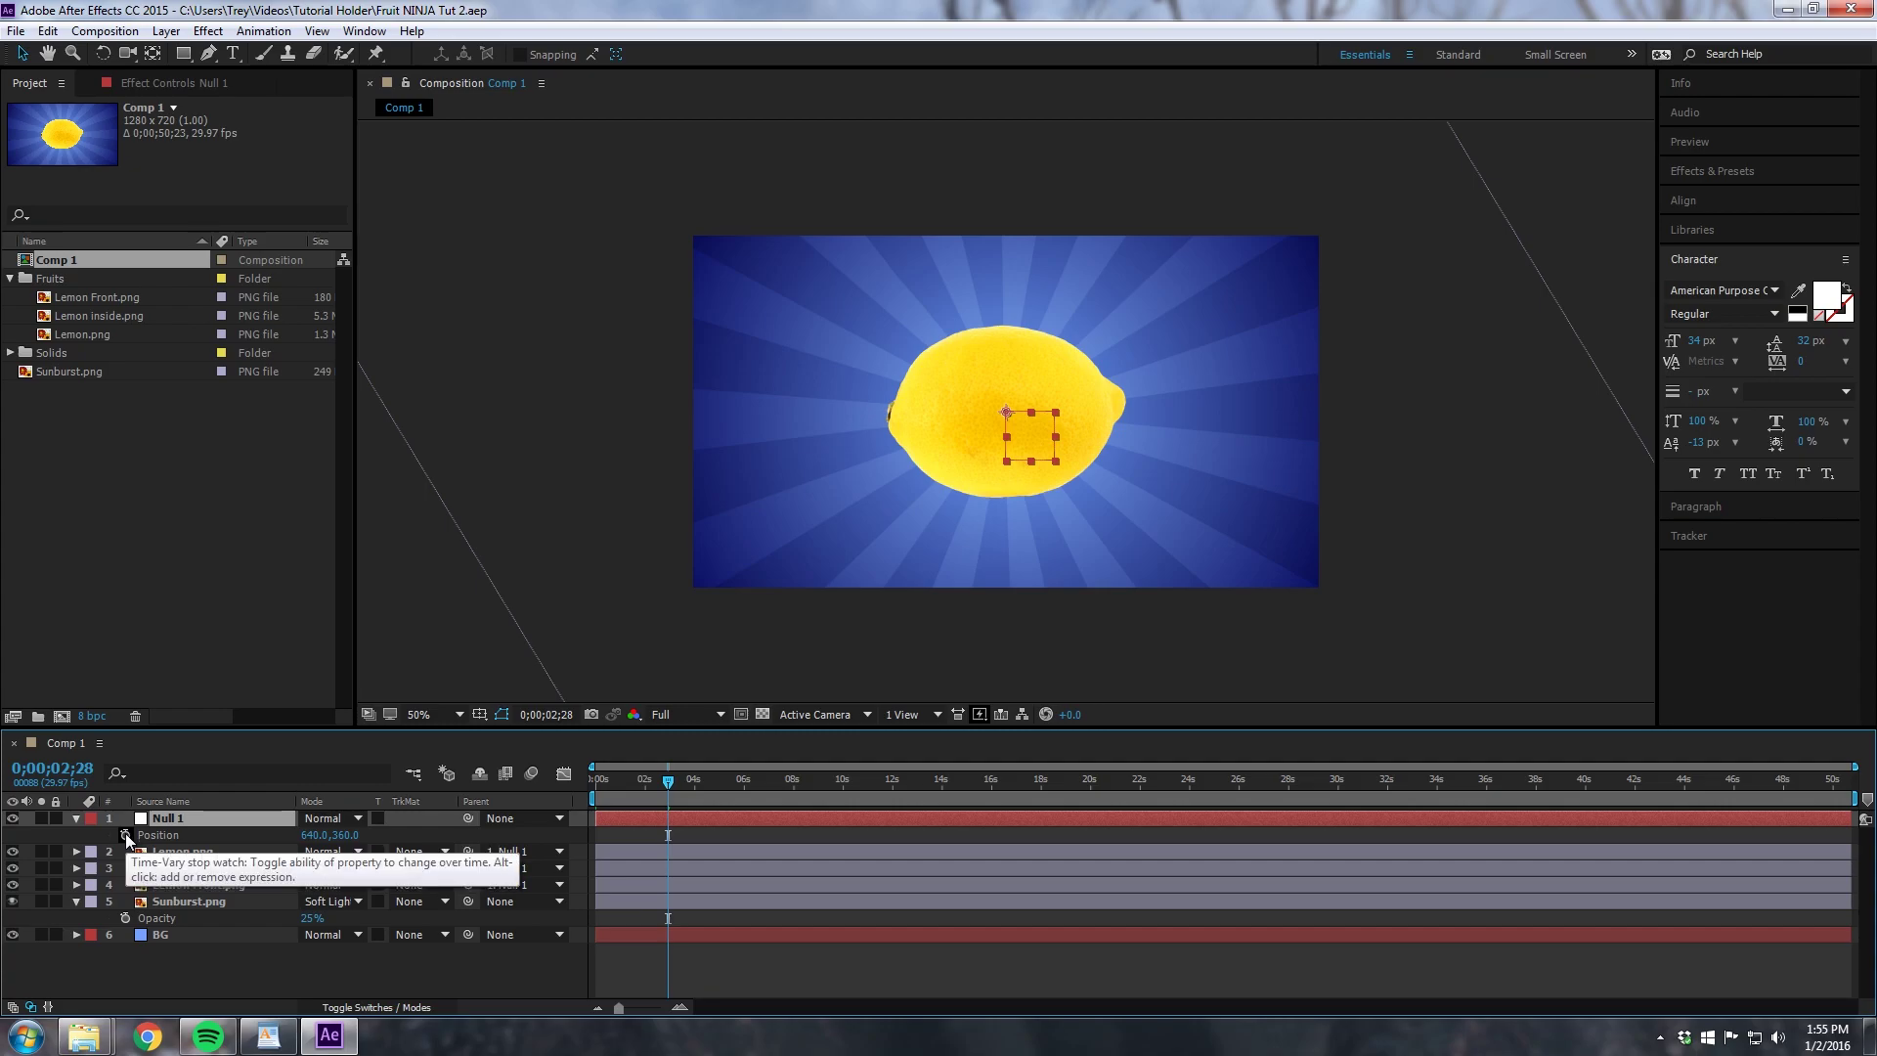
{"action": "left_click", "coordinate": [125, 833]}
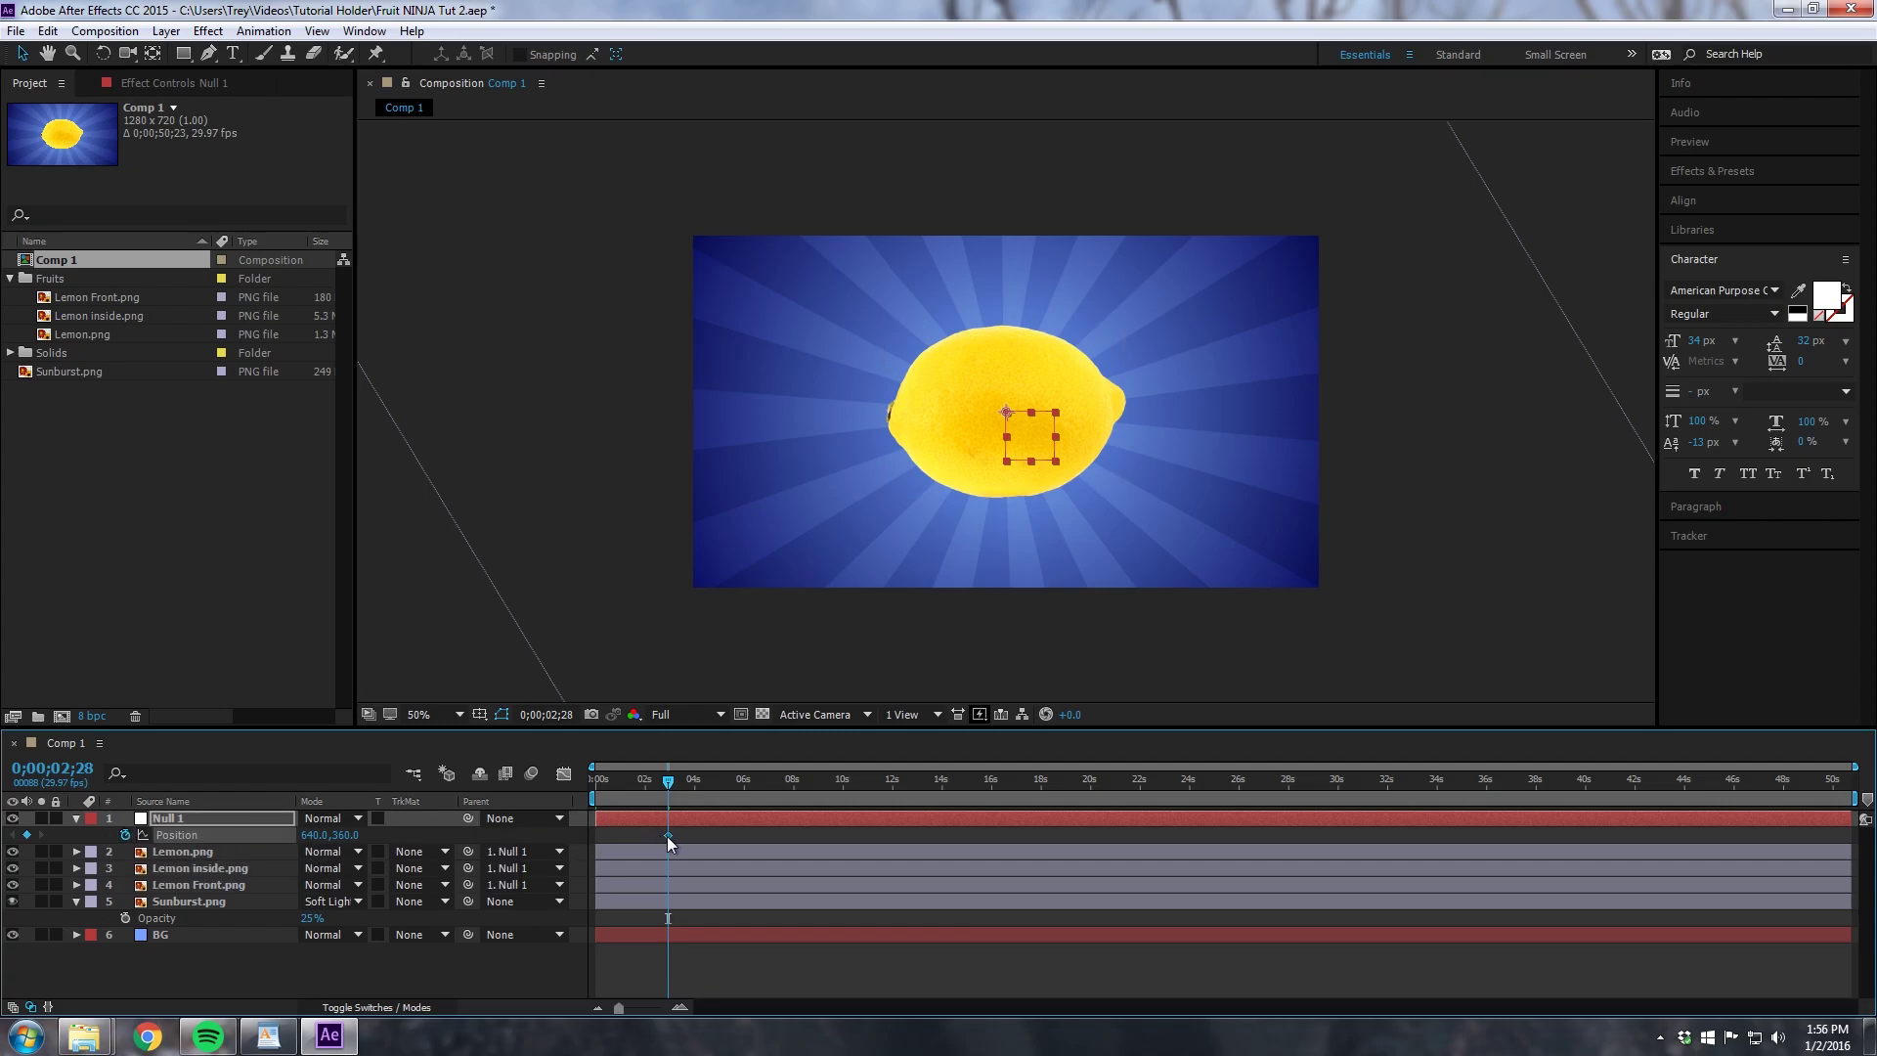
{"action": "left_click_drag", "start_coordinate": [670, 835], "coordinate": [674, 836]}
{"action": "left_click_drag", "start_coordinate": [354, 842], "coordinate": [309, 828]}
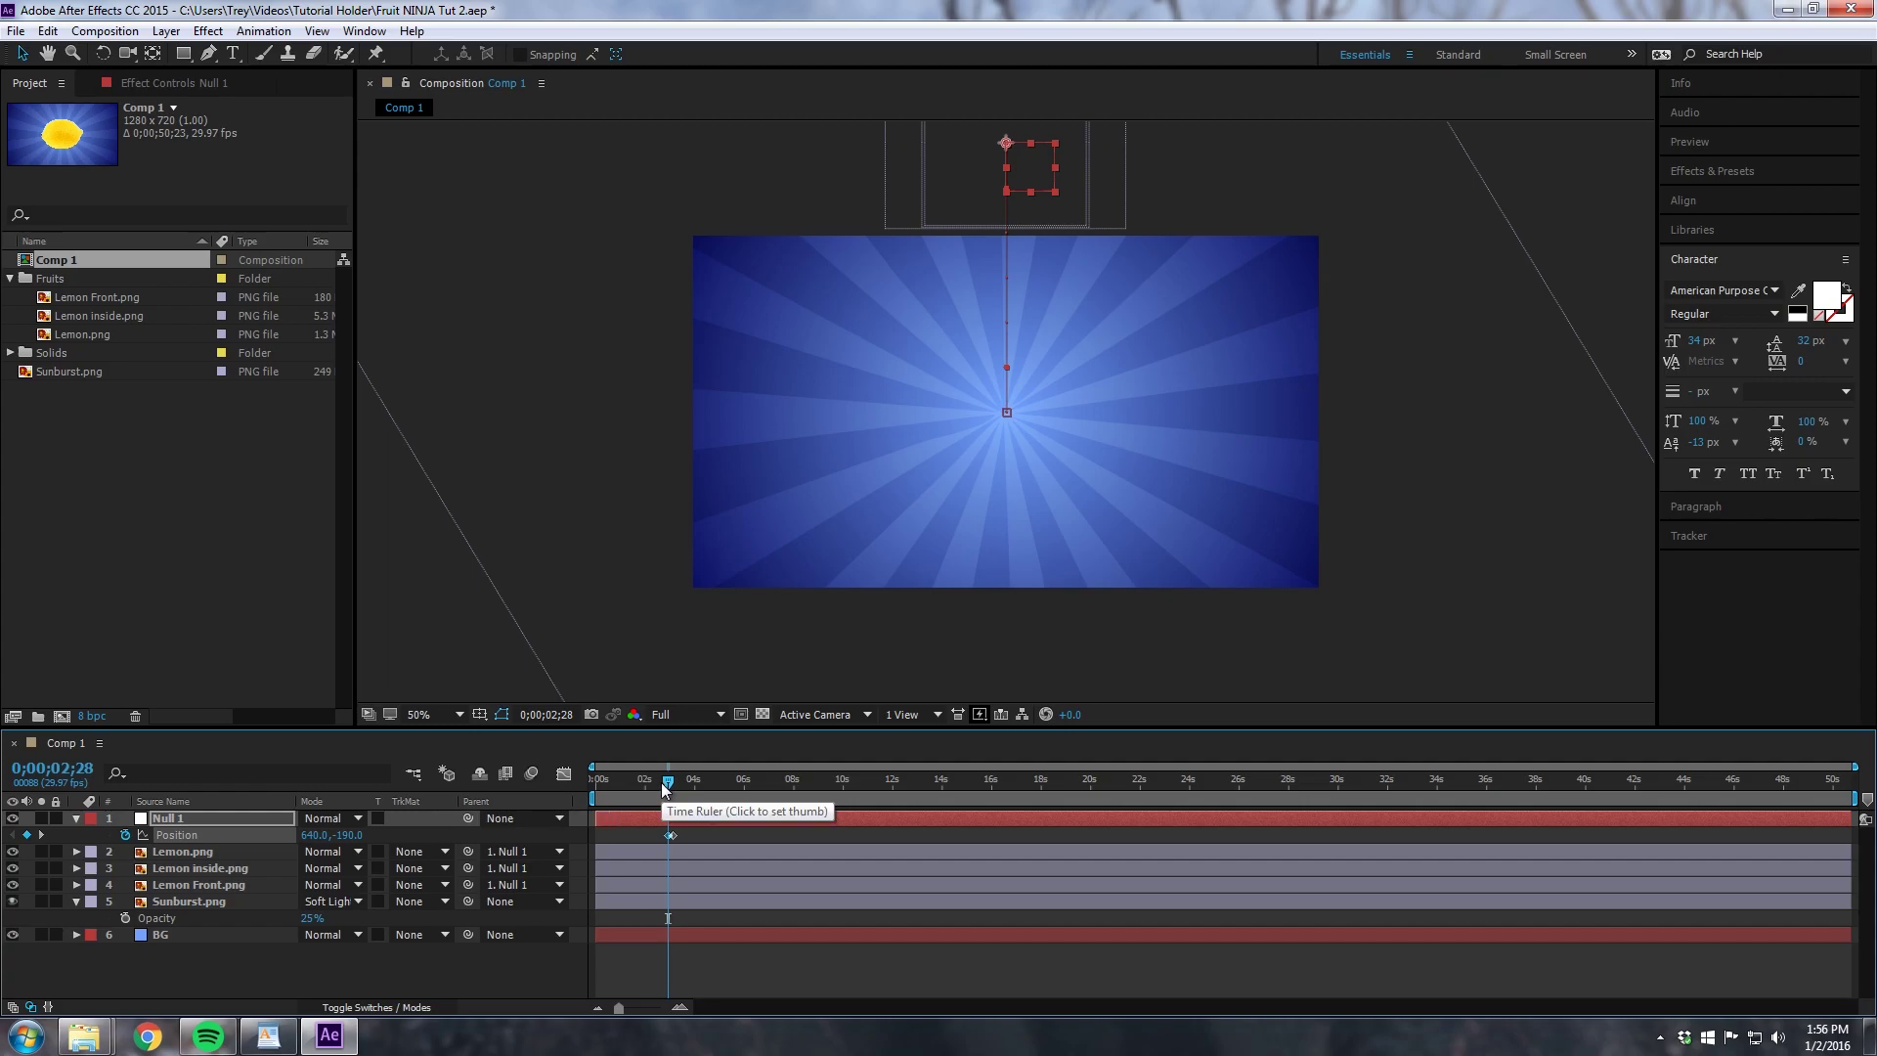
Step: Switch to the WordPad document and copy the full Inertial Bounce expression code below the heading
{"action": "left_click", "coordinate": [273, 1033]}
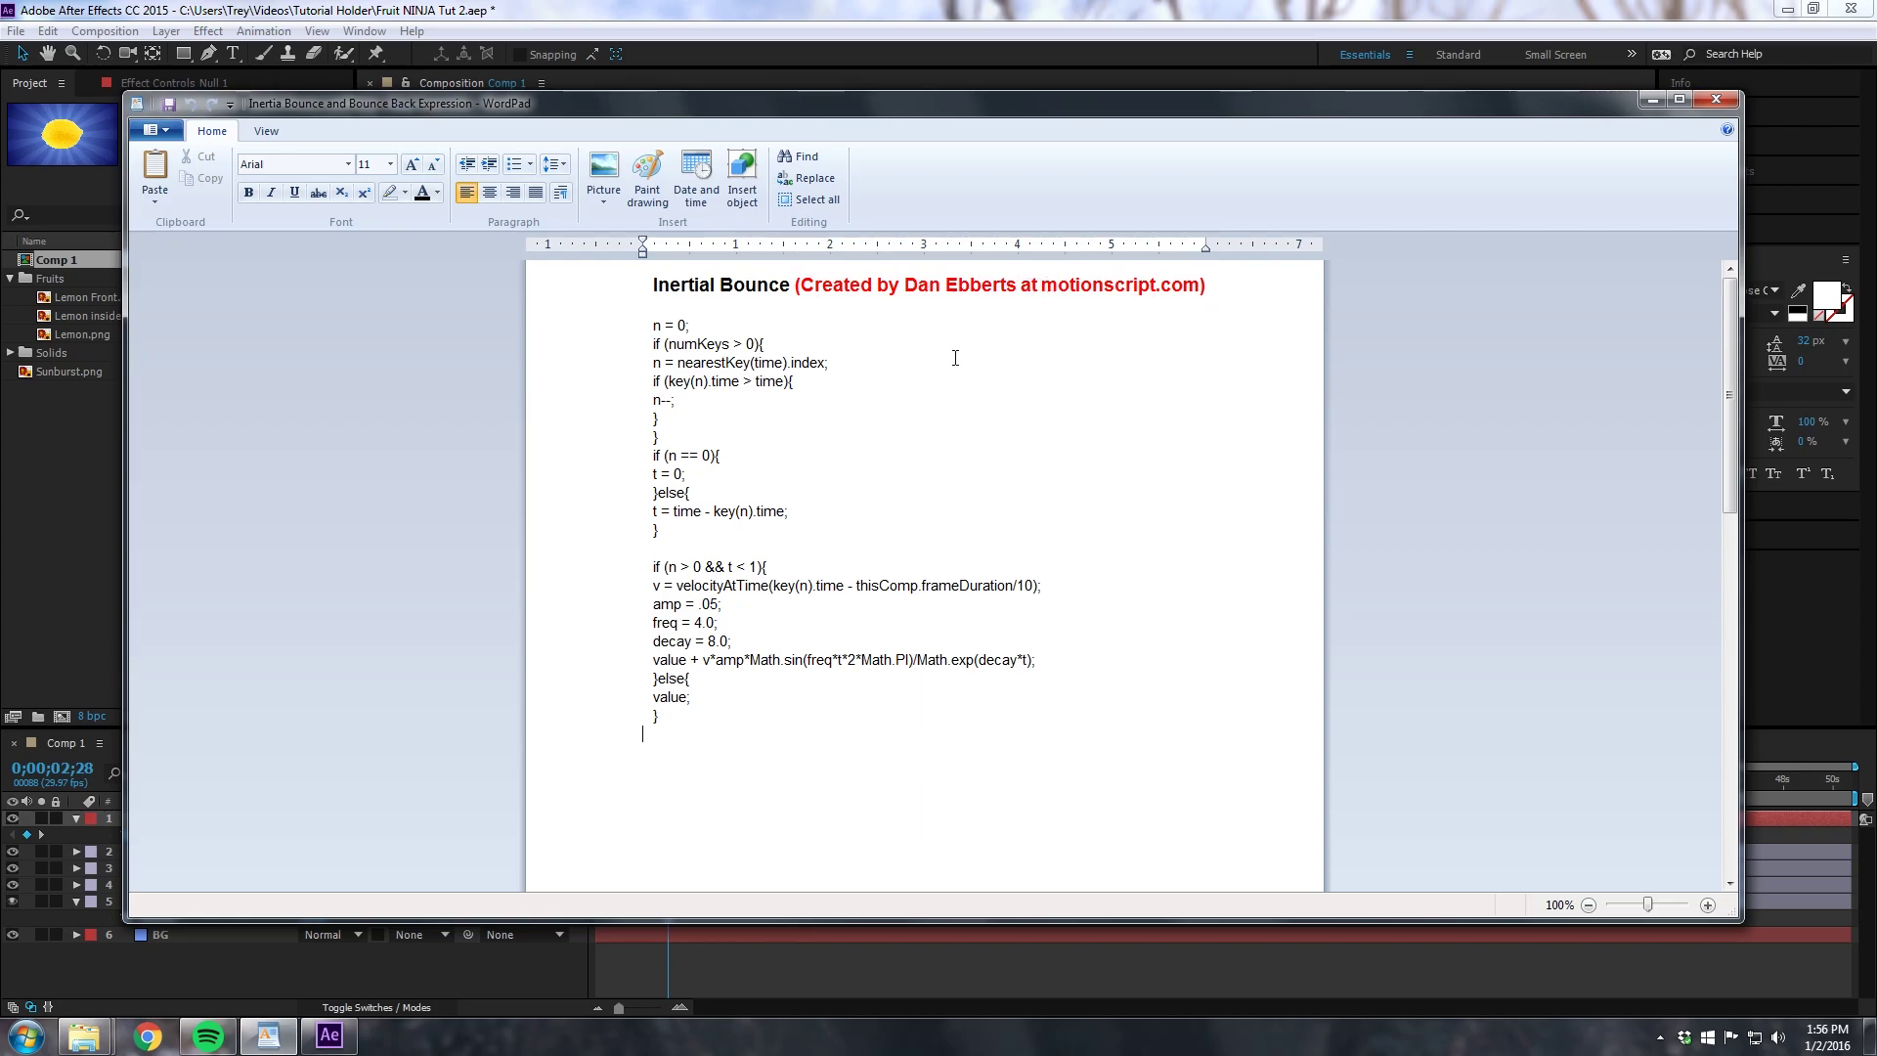
{"action": "left_click_drag", "start_coordinate": [654, 325], "coordinate": [661, 719]}
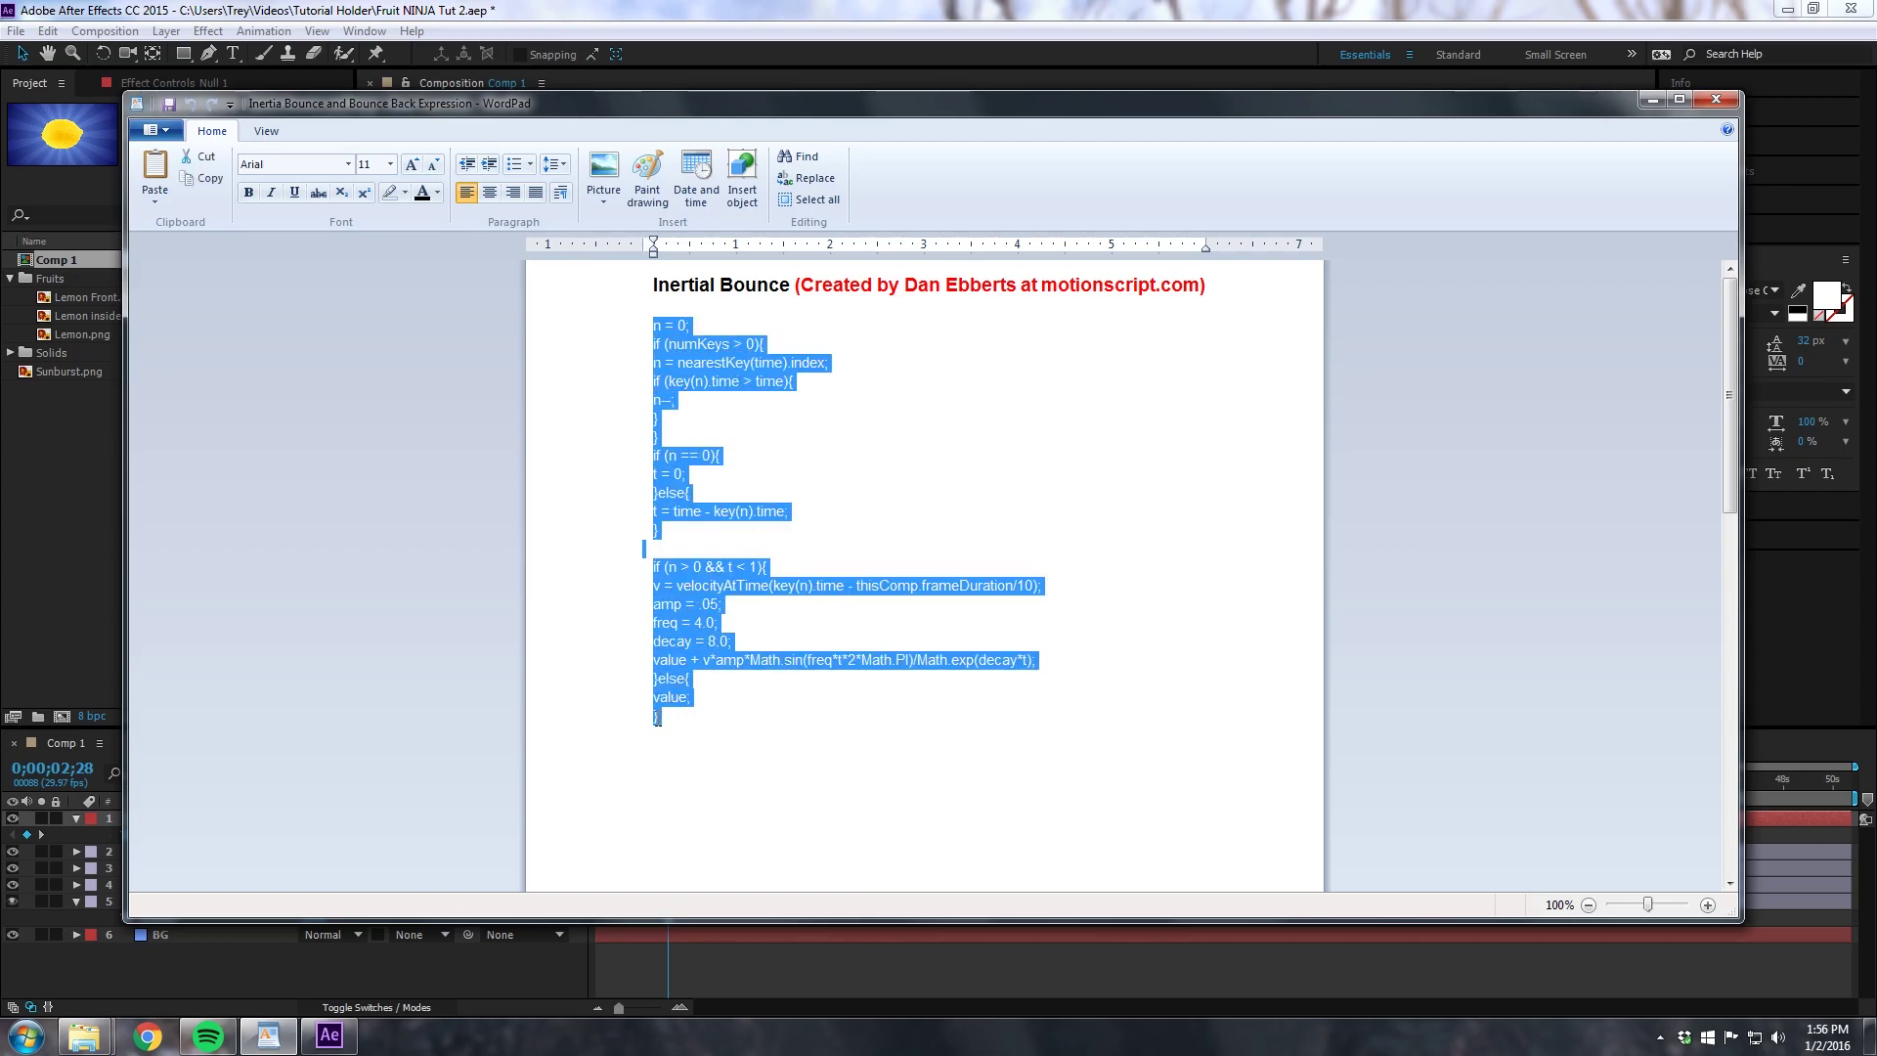
{"action": "right_click", "coordinate": [675, 696]}
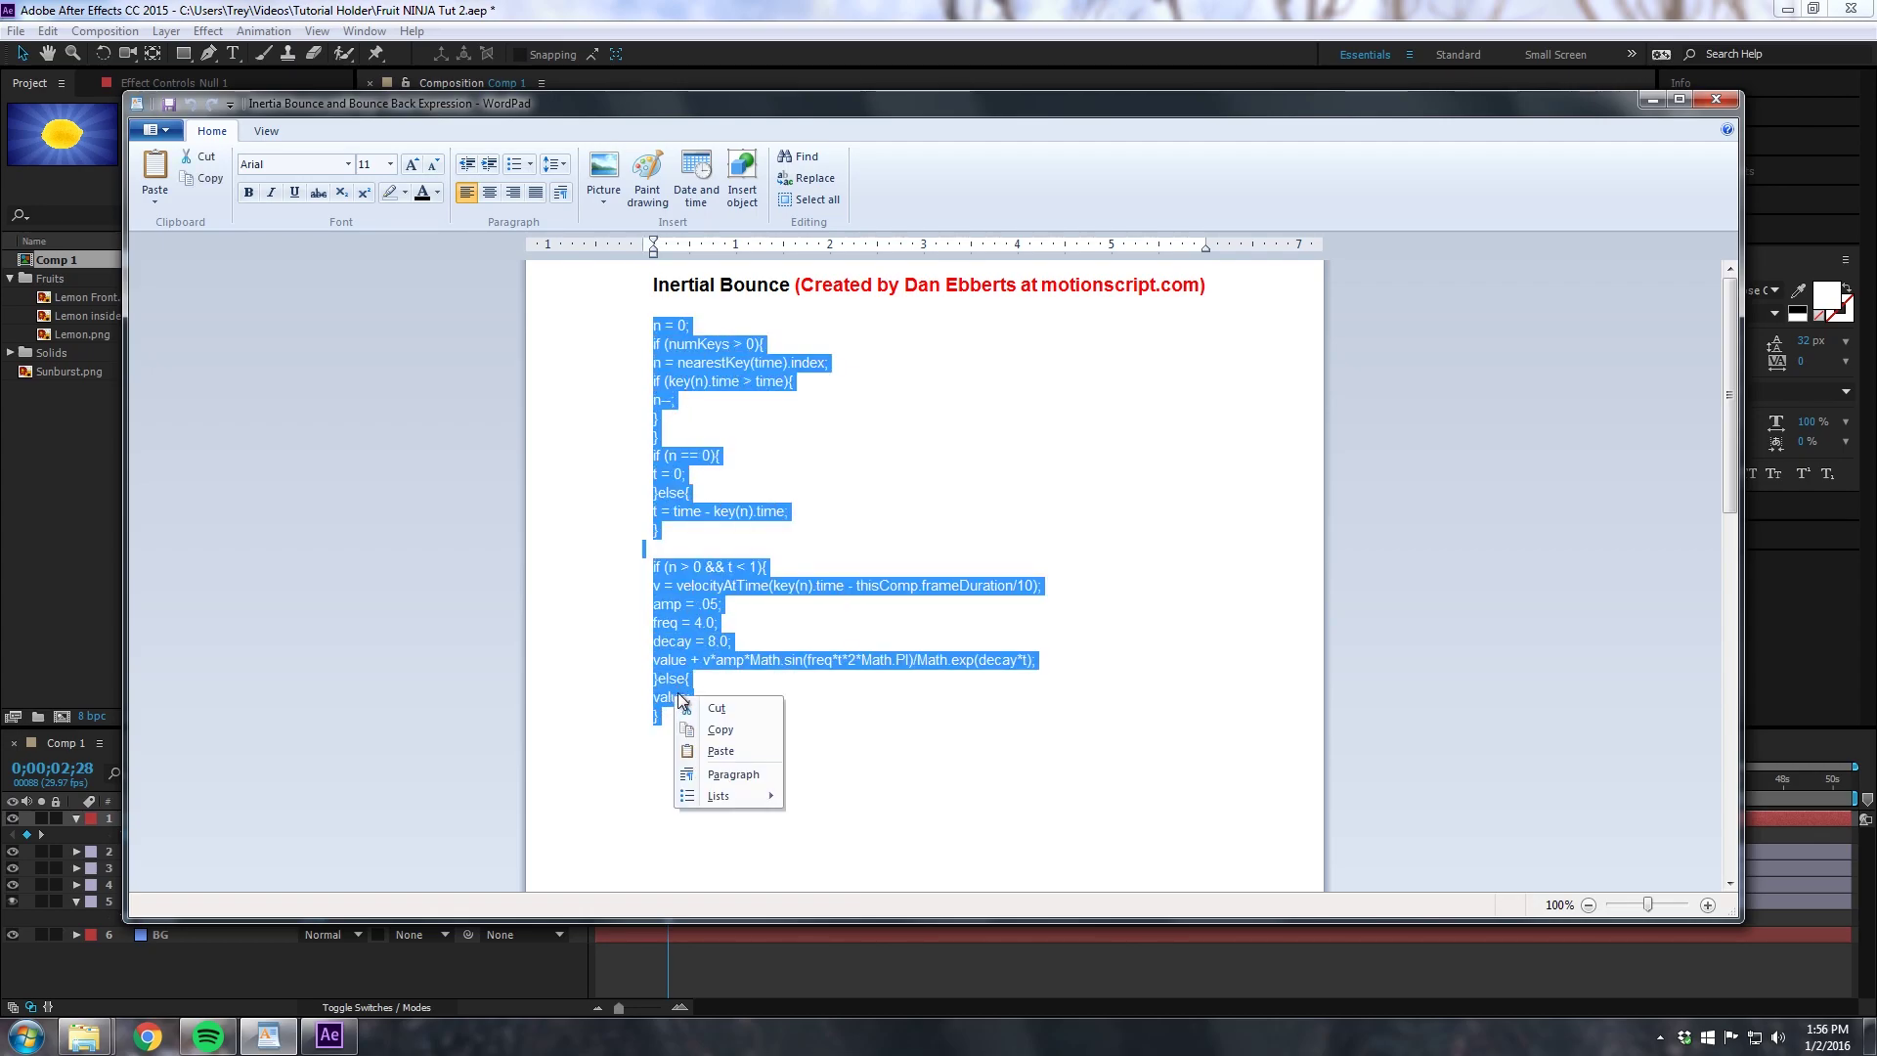
{"action": "left_click", "coordinate": [720, 729]}
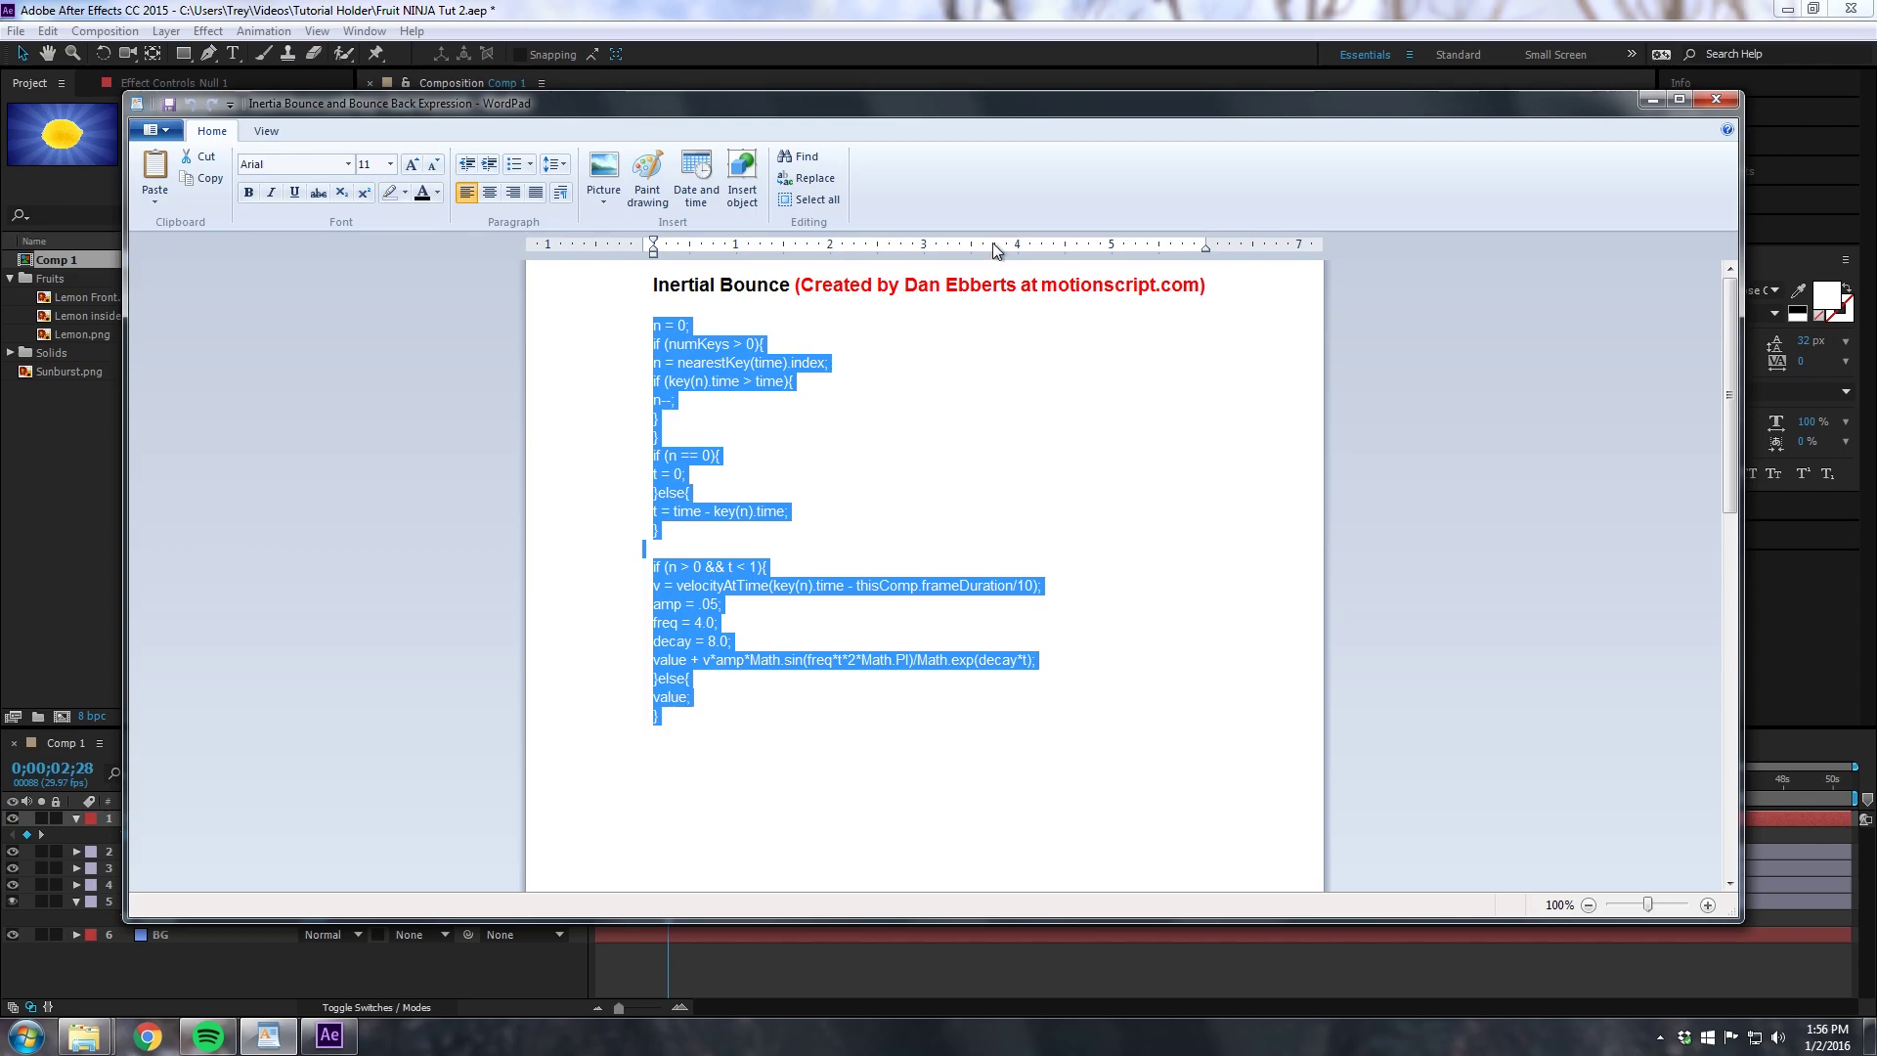
Step: Return to After Effects, add the copied code as the expression on Null 1's Position and preview the bounce
{"action": "left_click", "coordinate": [27, 542]}
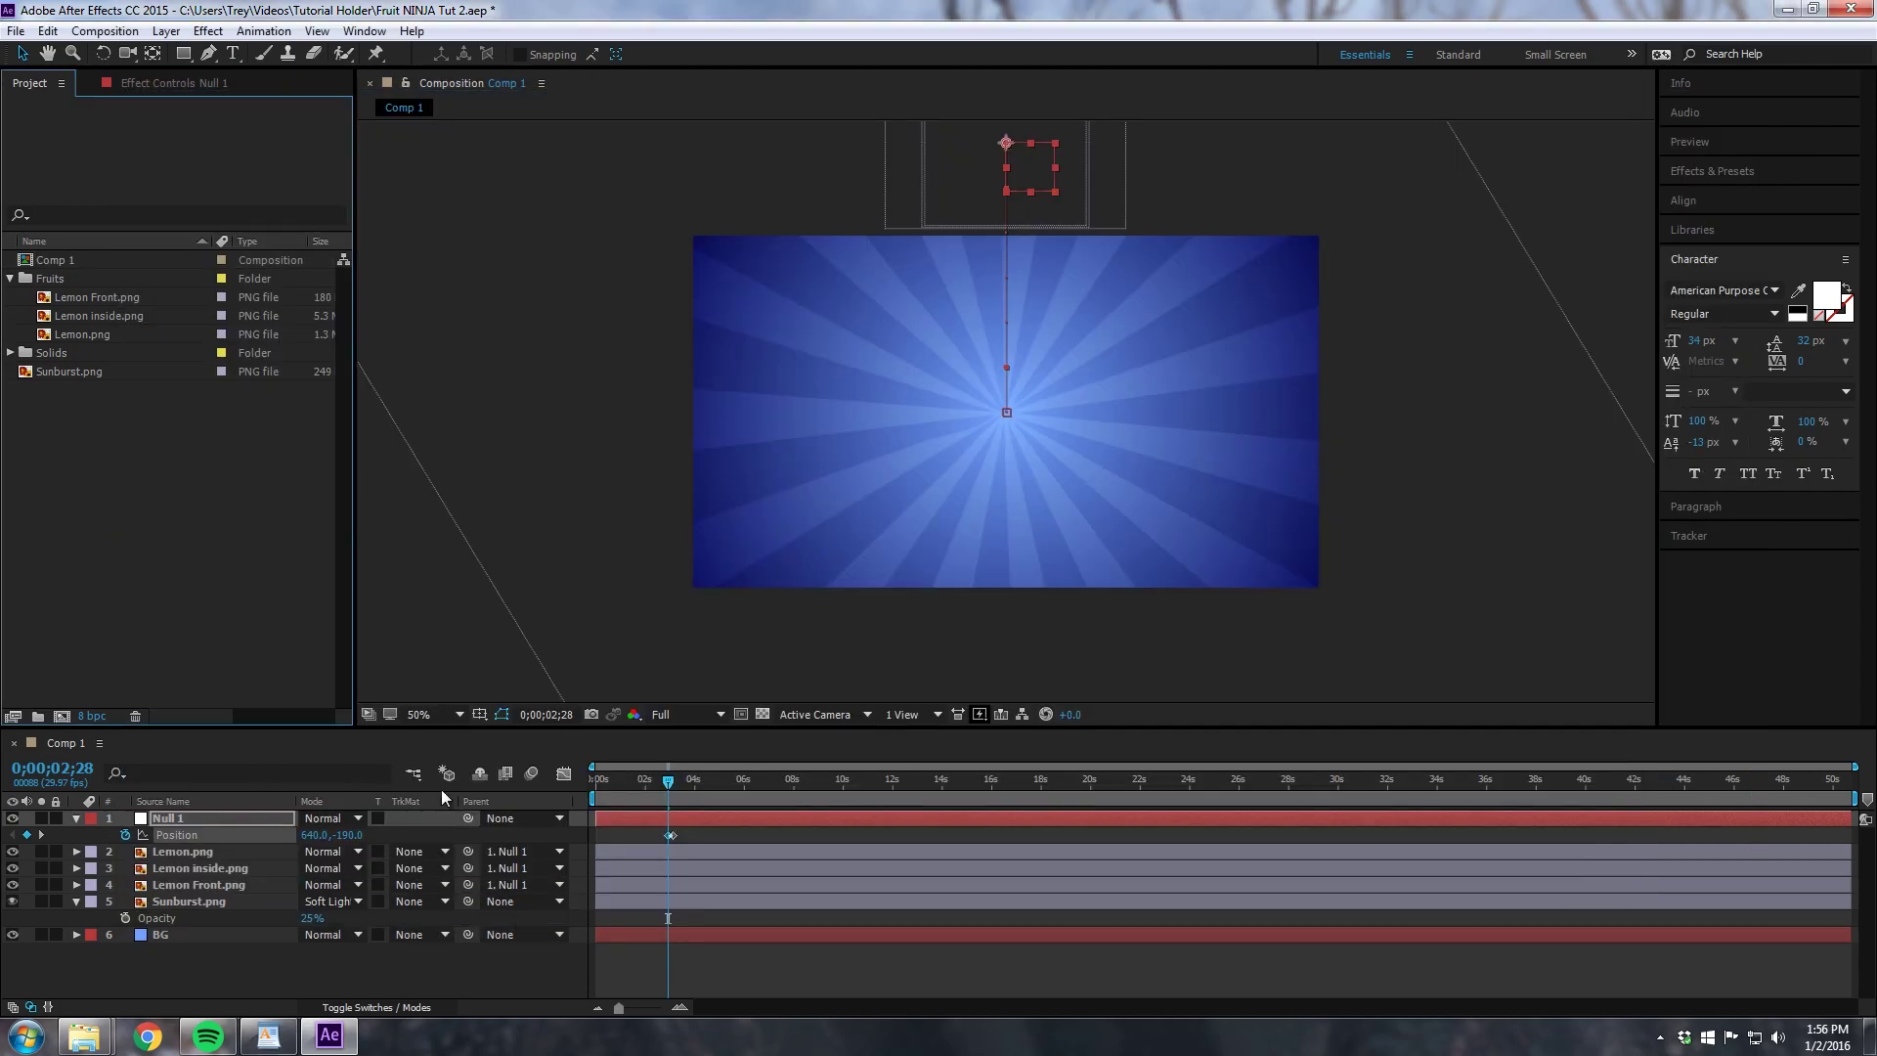
{"action": "left_click", "coordinate": [126, 836], "text": "alt"}
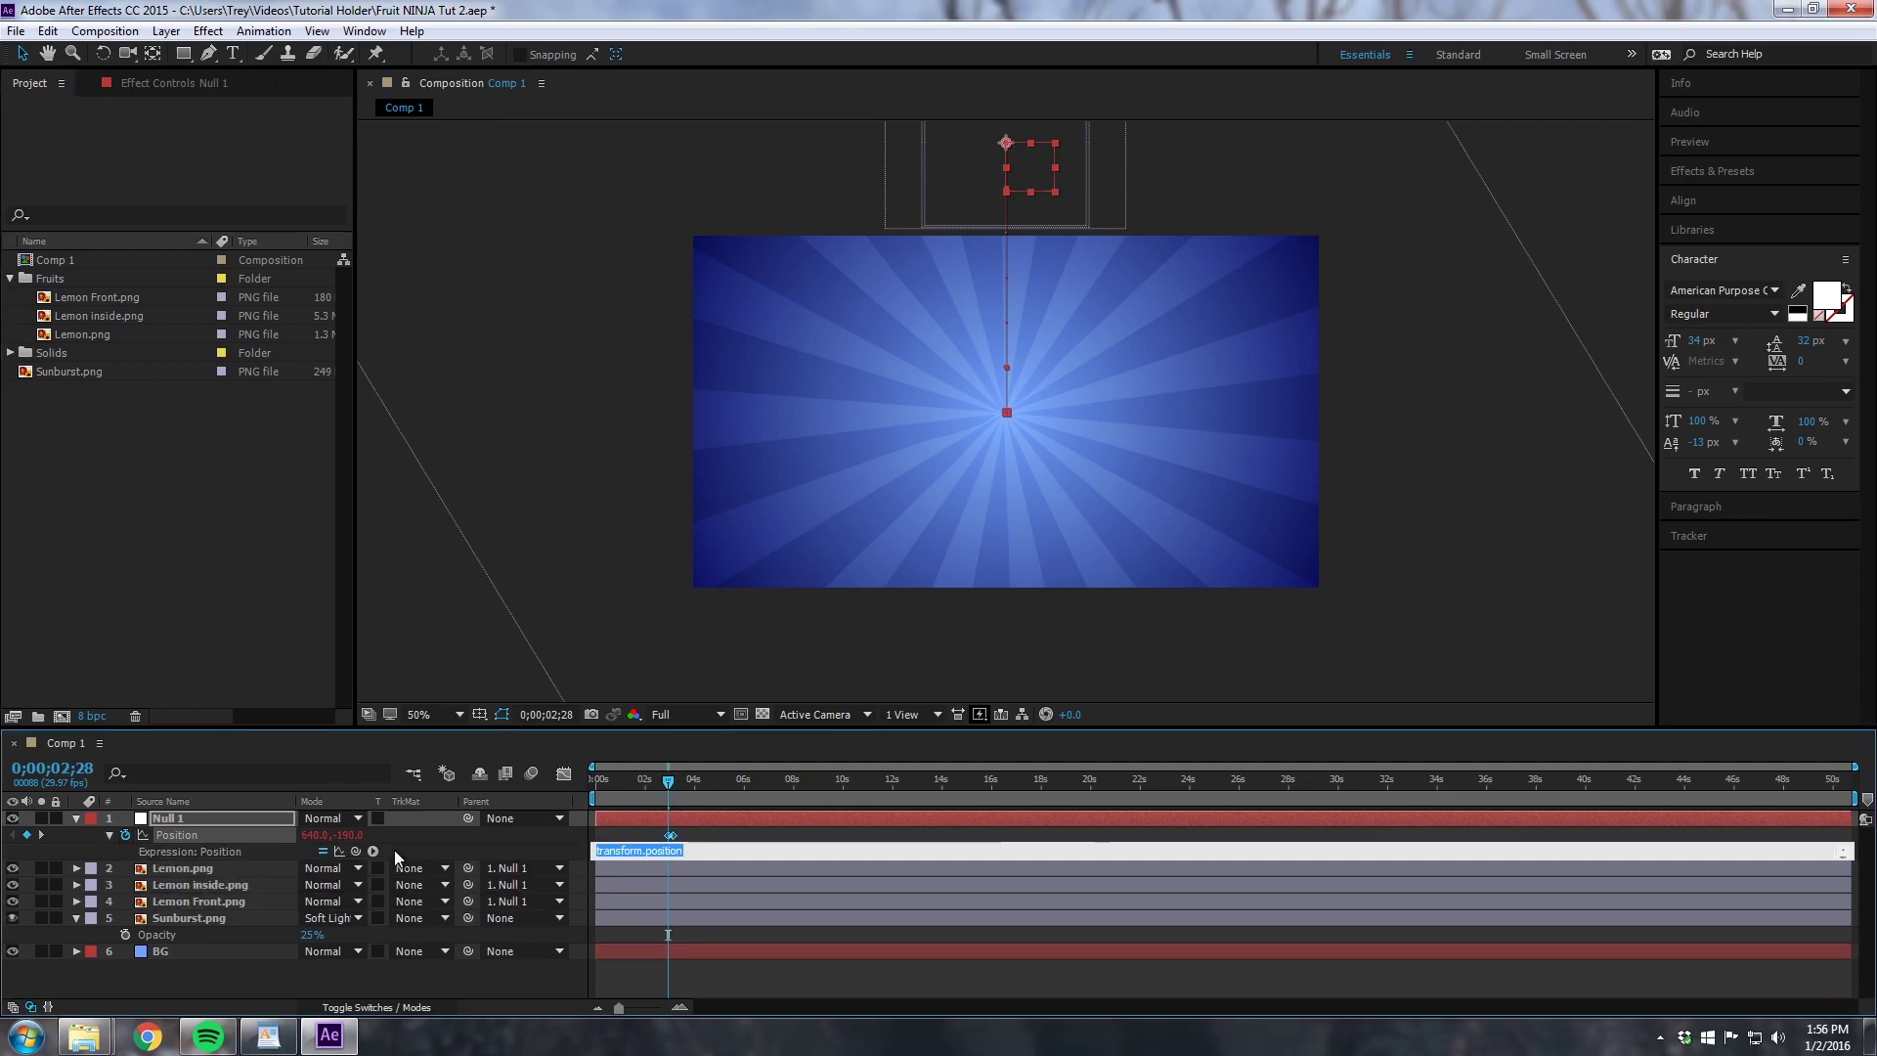
{"action": "key", "text": "BackSpace"}
{"action": "key", "text": "ctrl+v"}
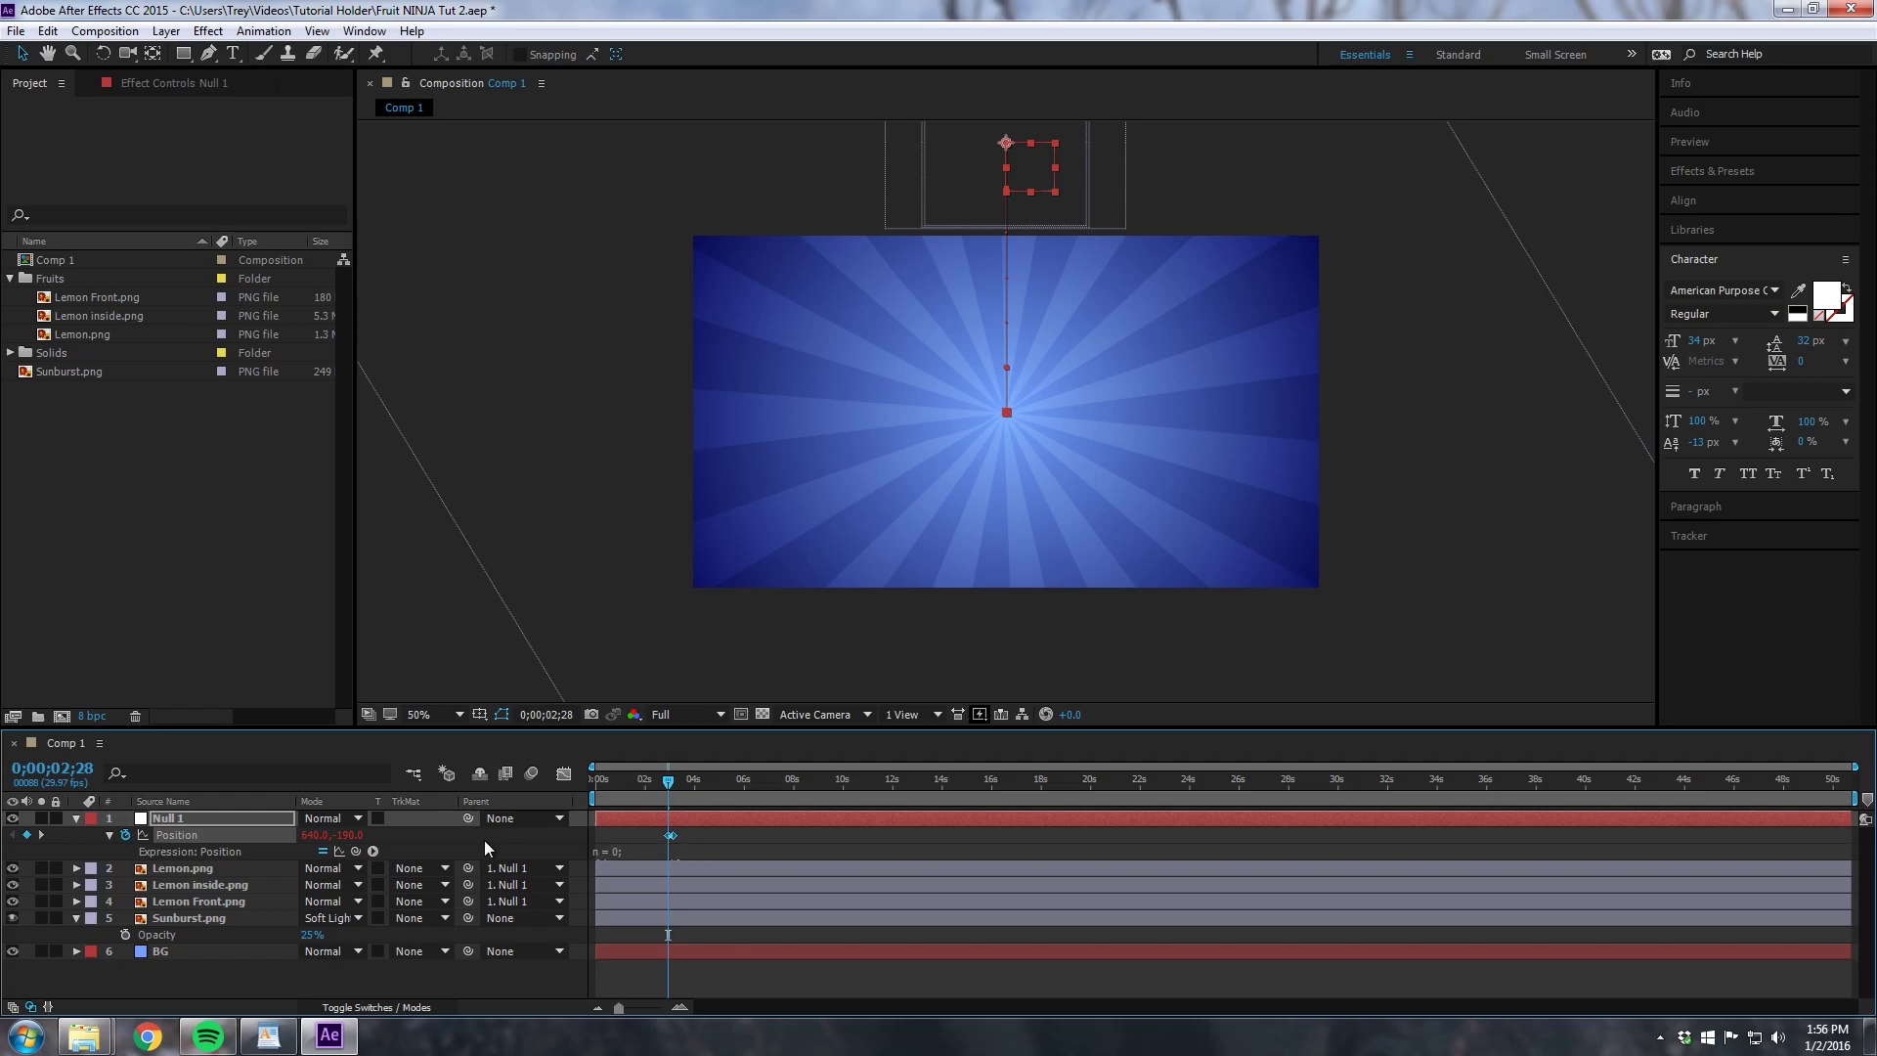
{"action": "key", "text": "space"}
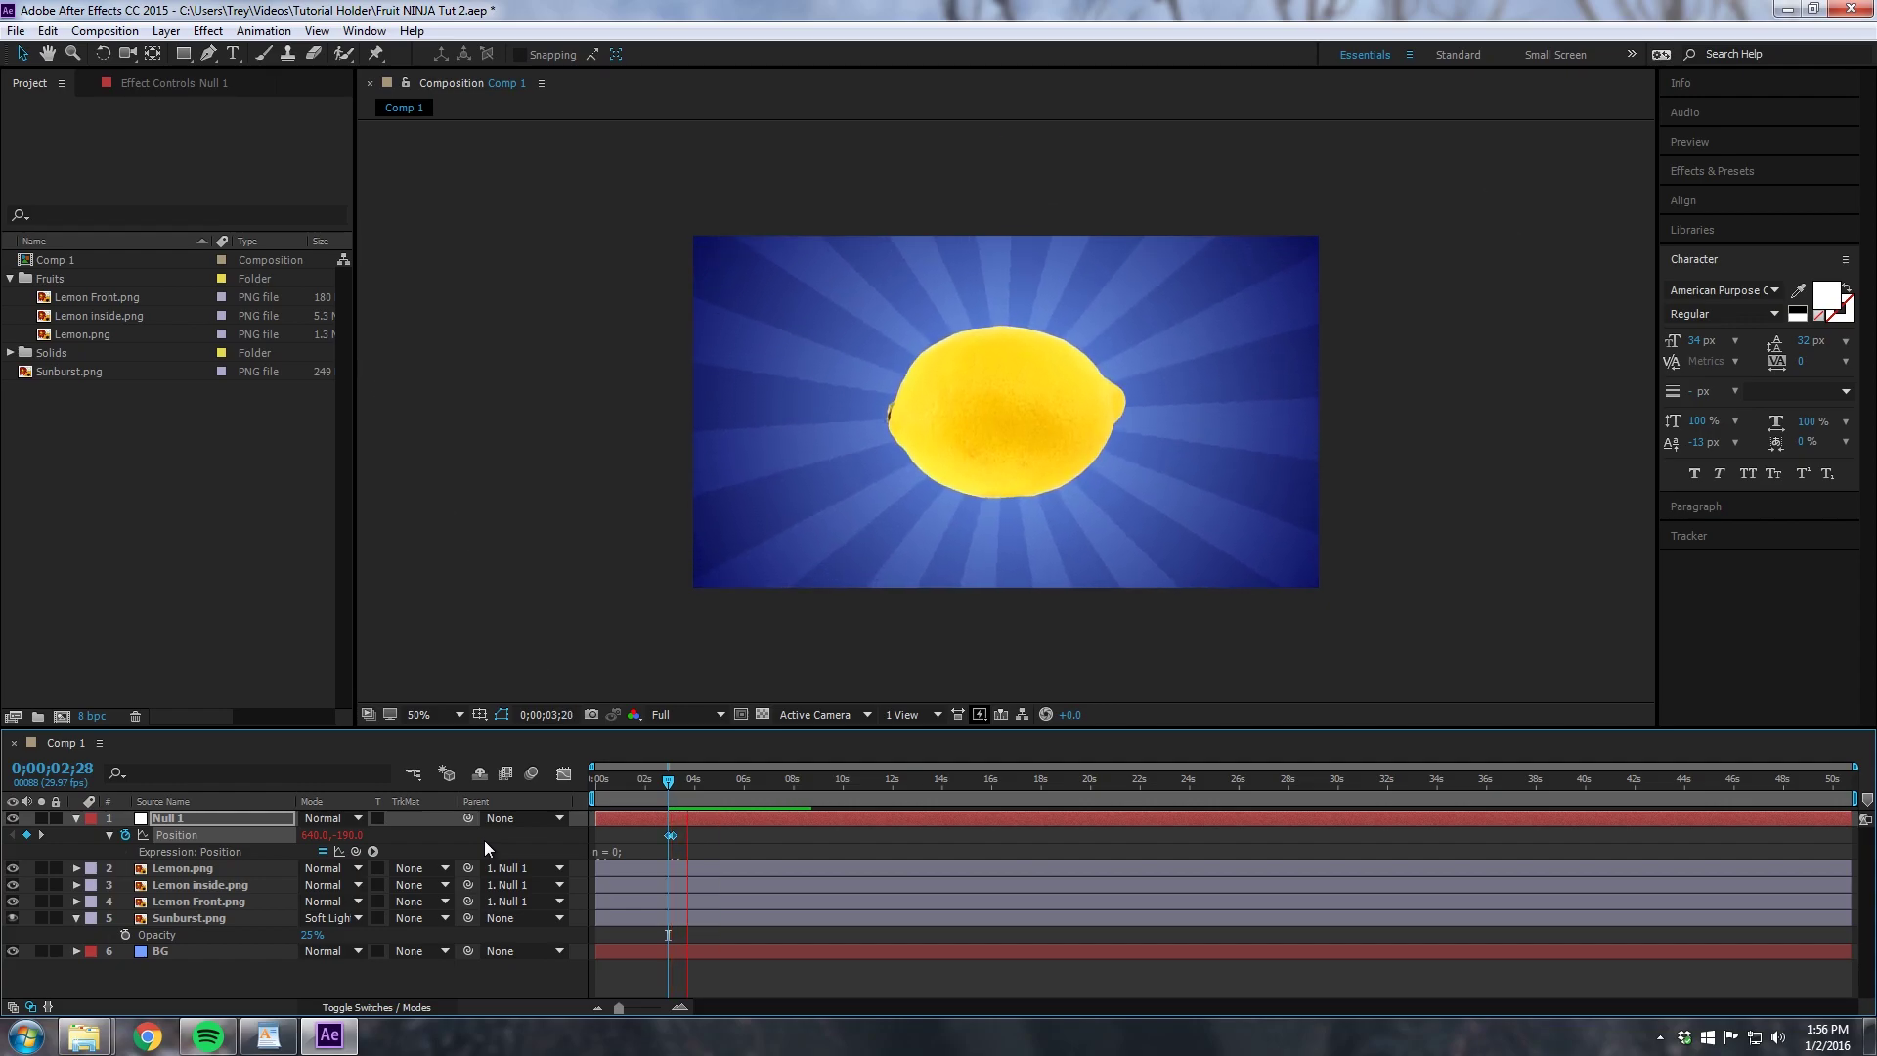
{"action": "key", "text": "space"}
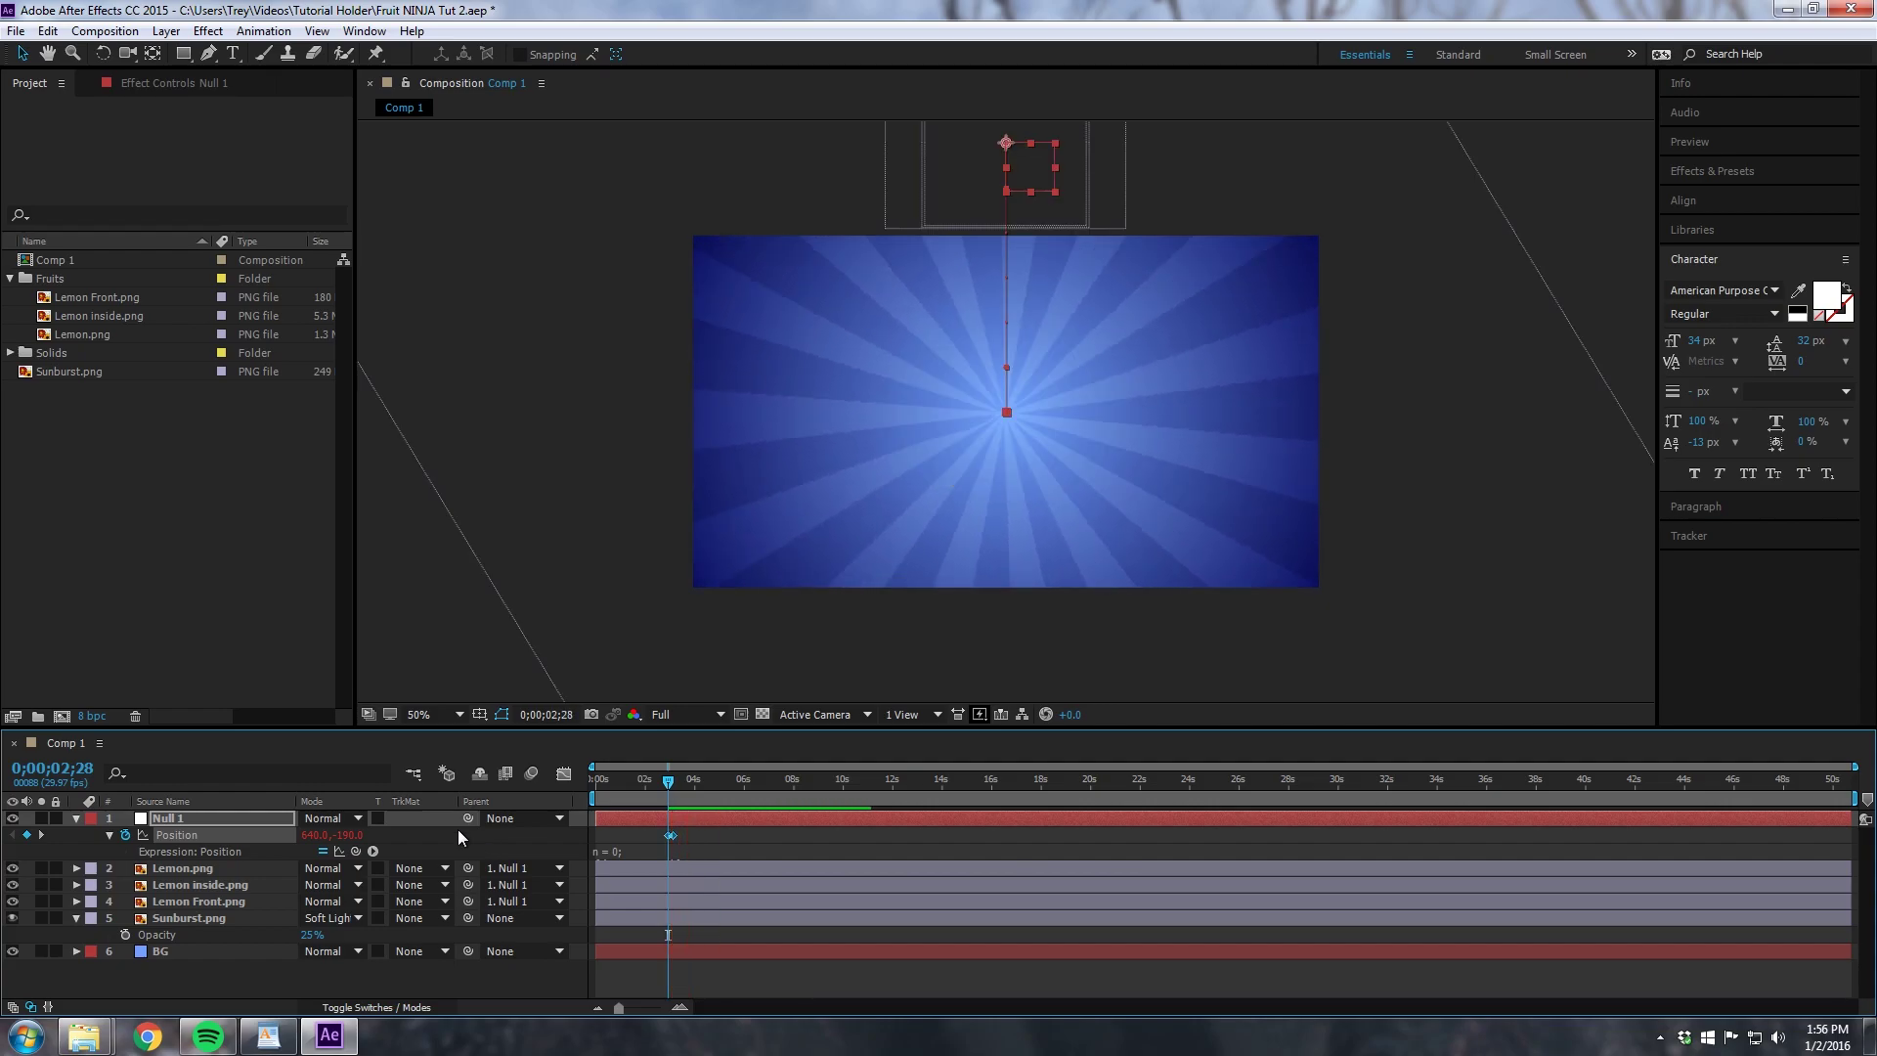
Step: Set decay to 2.0 in Null 1's Position expression and preview the bounce from 0;00;02;02
{"action": "left_click", "coordinate": [613, 851]}
{"action": "scroll", "coordinate": [616, 850], "scroll_direction": "down", "scroll_amount": 4}
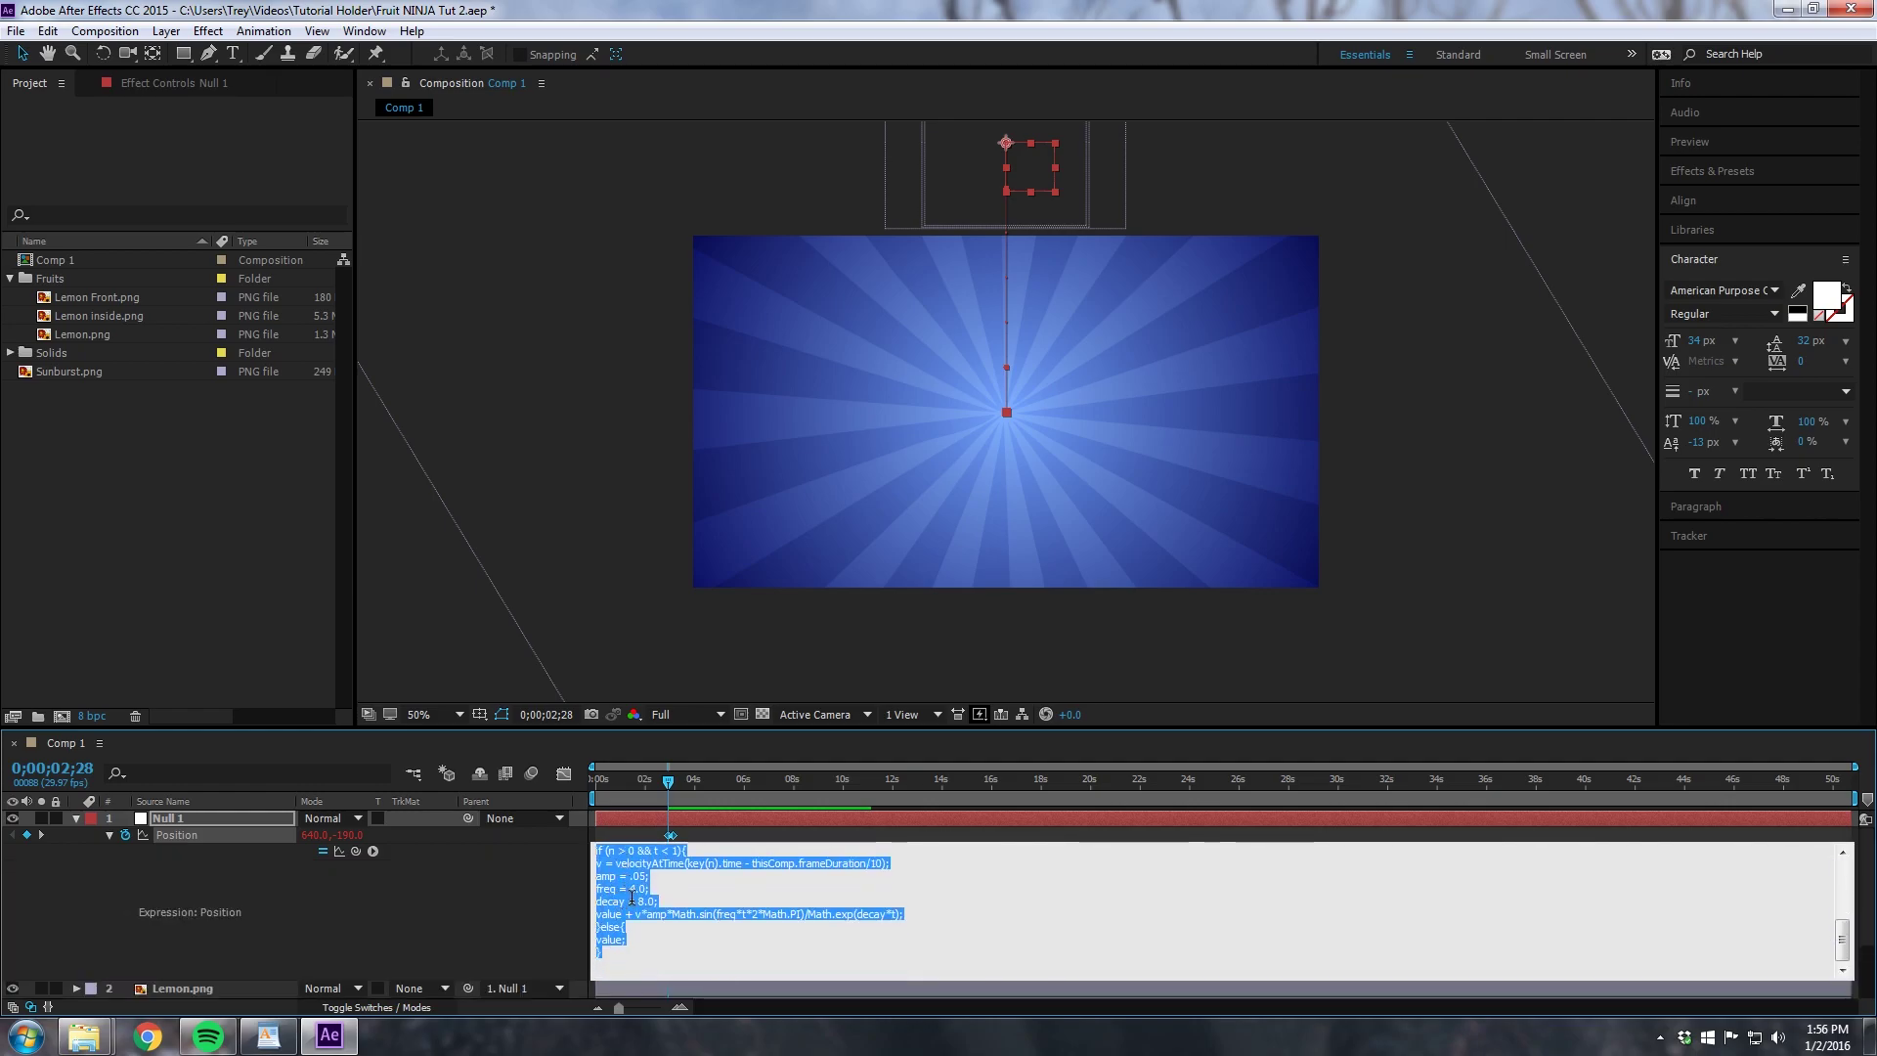
{"action": "left_click", "coordinate": [637, 900]}
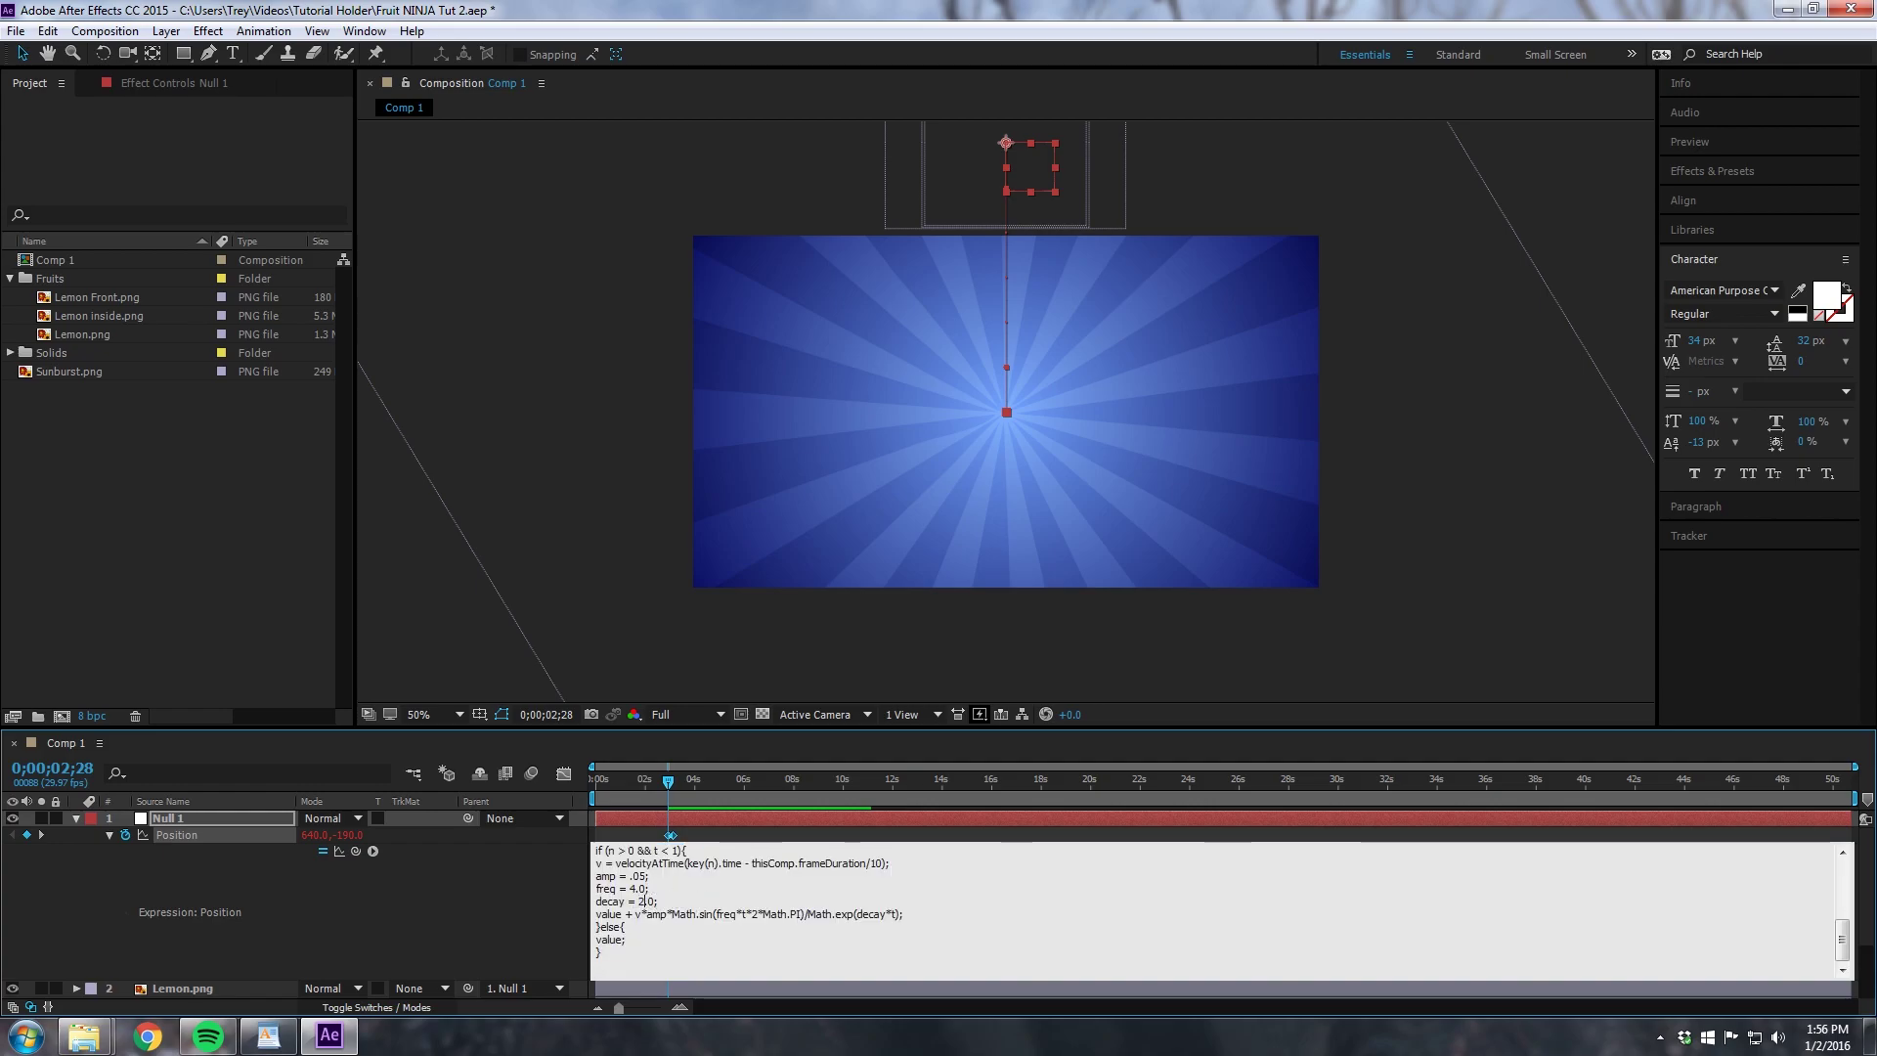
{"action": "key", "text": "KP_Enter"}
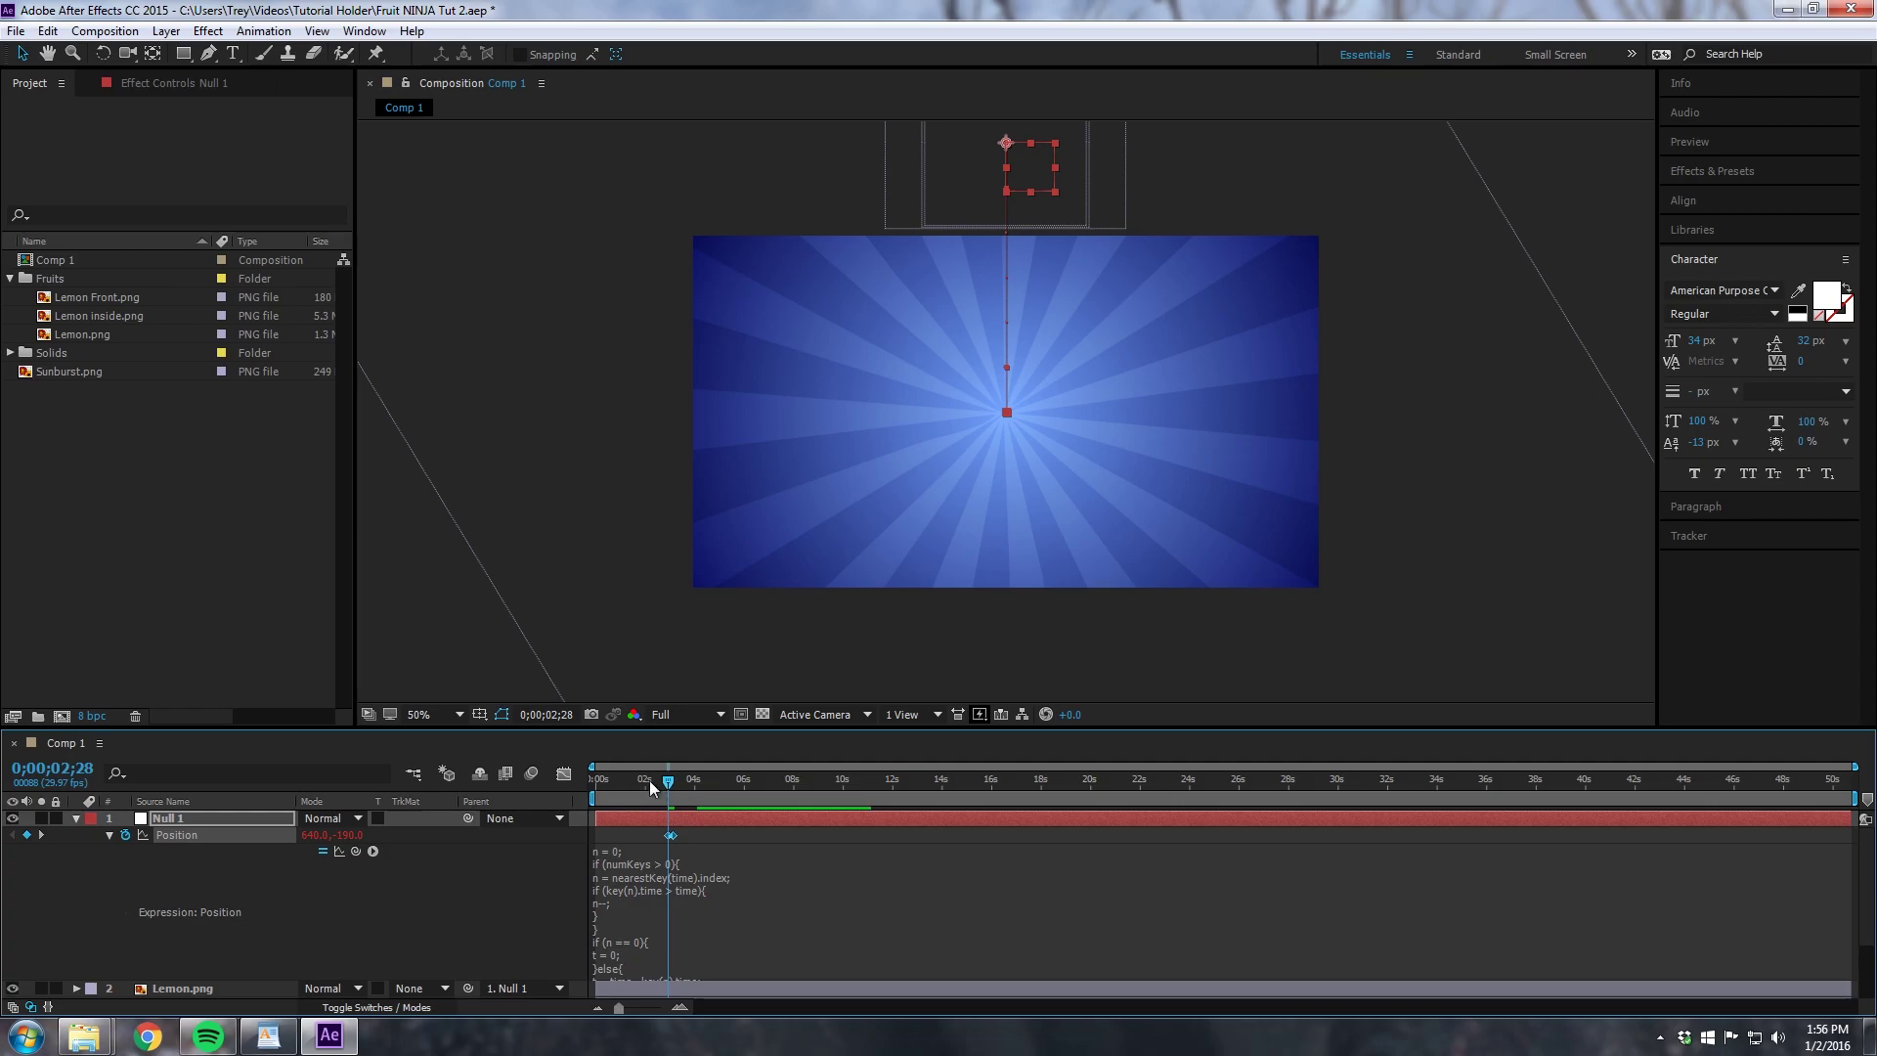
{"action": "left_click", "coordinate": [647, 785]}
{"action": "key", "text": "space"}
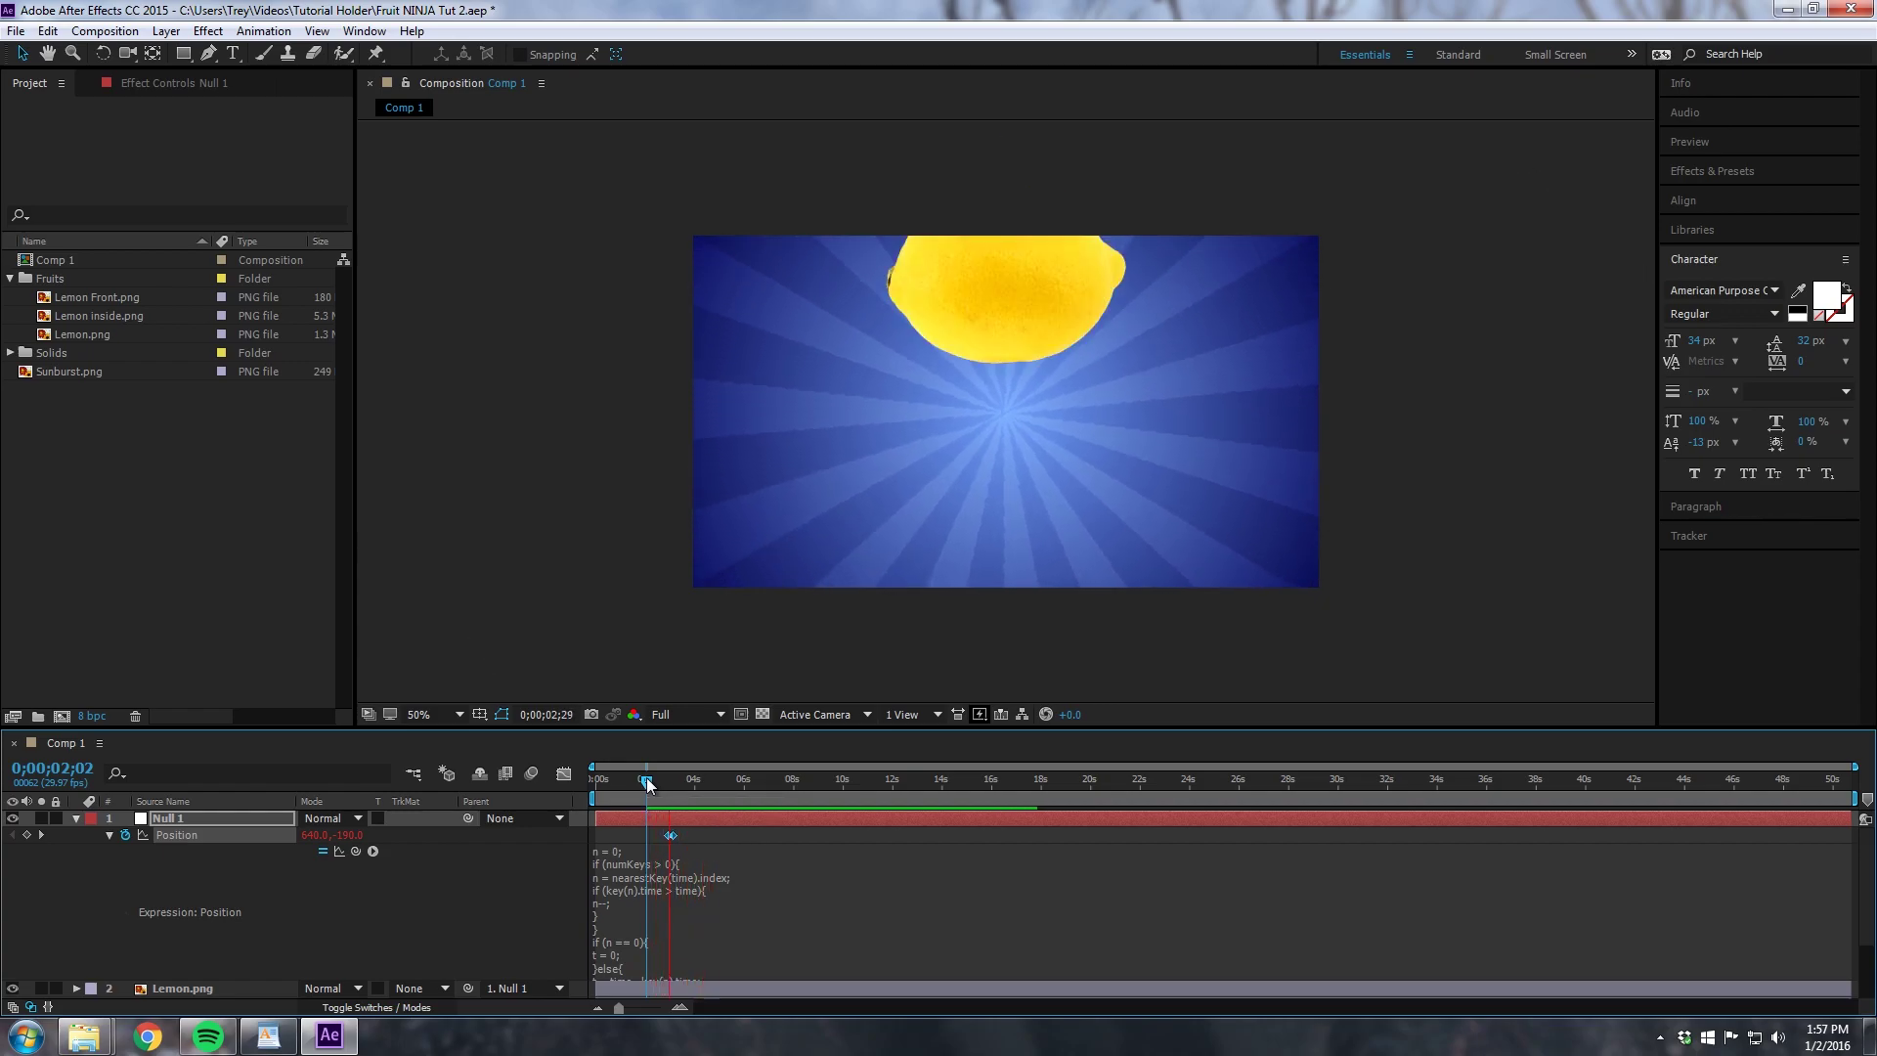
Step: Move the current time to 0;00;03;18, collapse Null 1 and hide the Lemon inside.png and Lemon Front.png layers
{"action": "left_click_drag", "start_coordinate": [648, 781], "coordinate": [684, 777]}
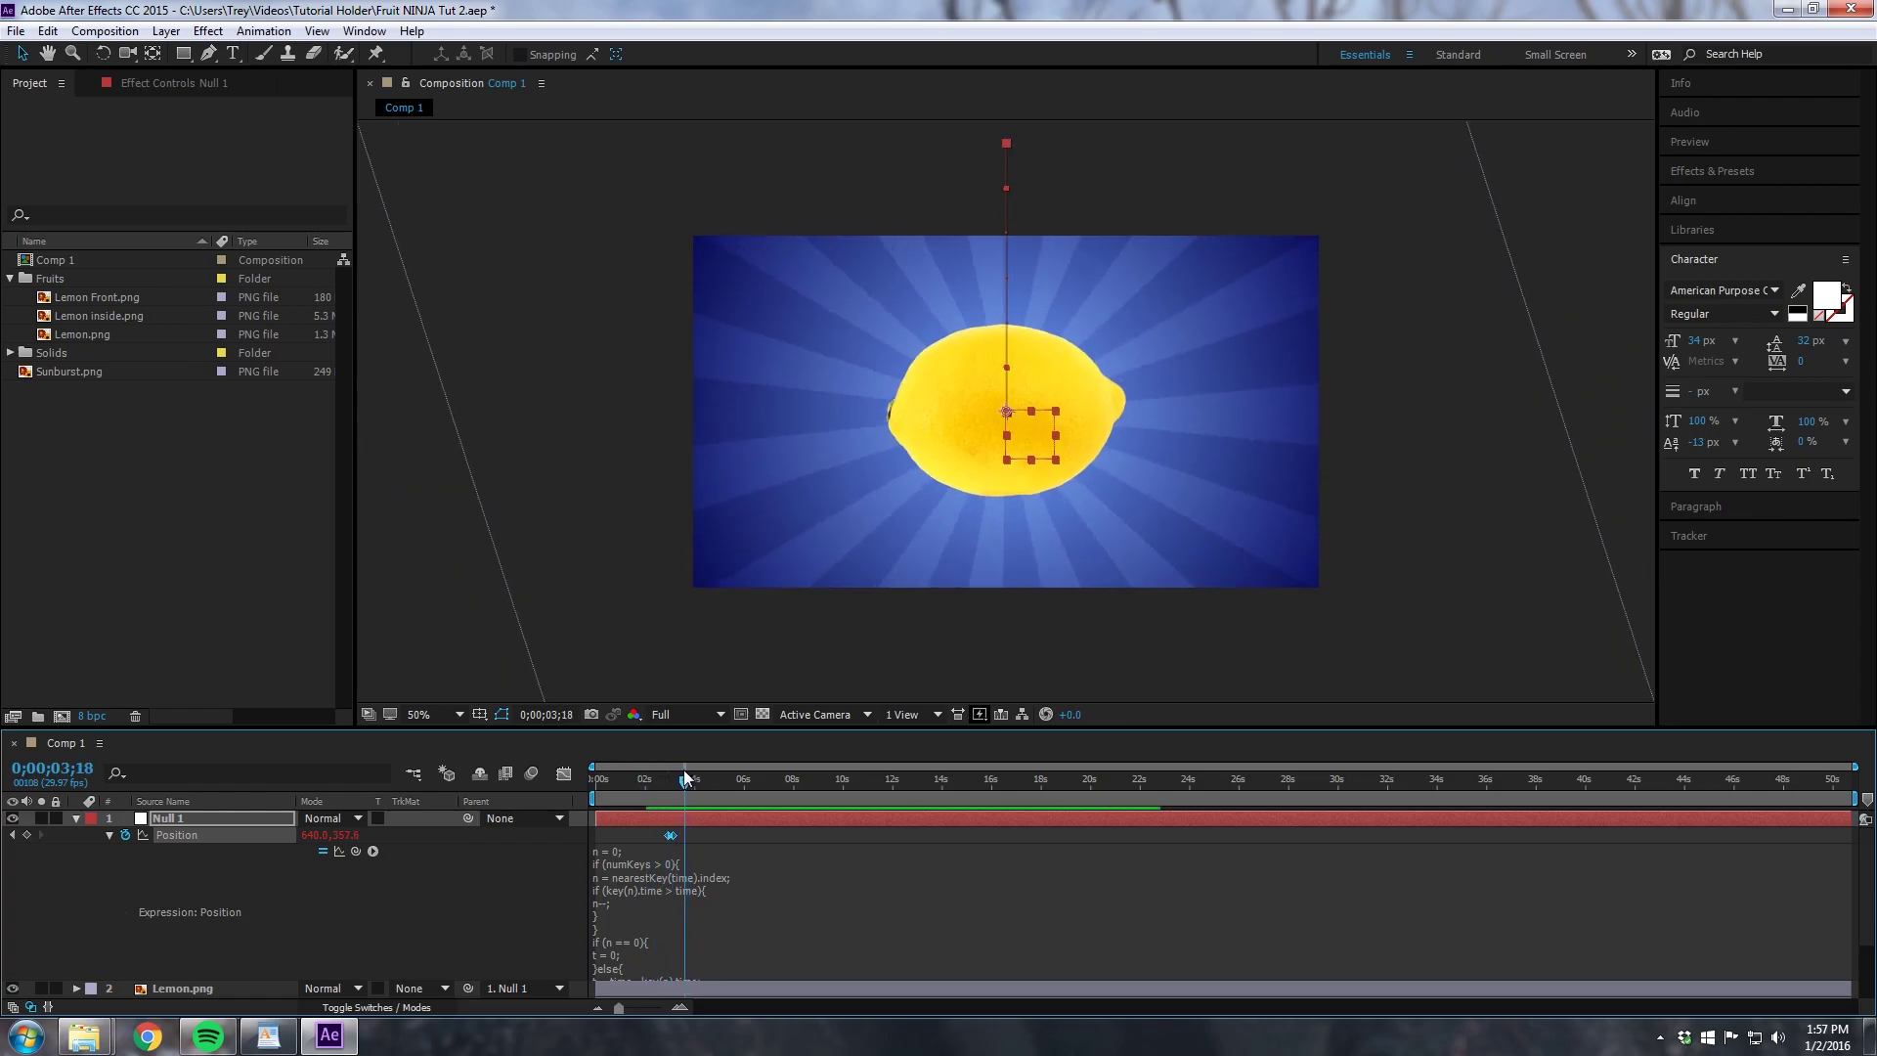
{"action": "left_click", "coordinate": [77, 818]}
{"action": "left_click", "coordinate": [154, 834]}
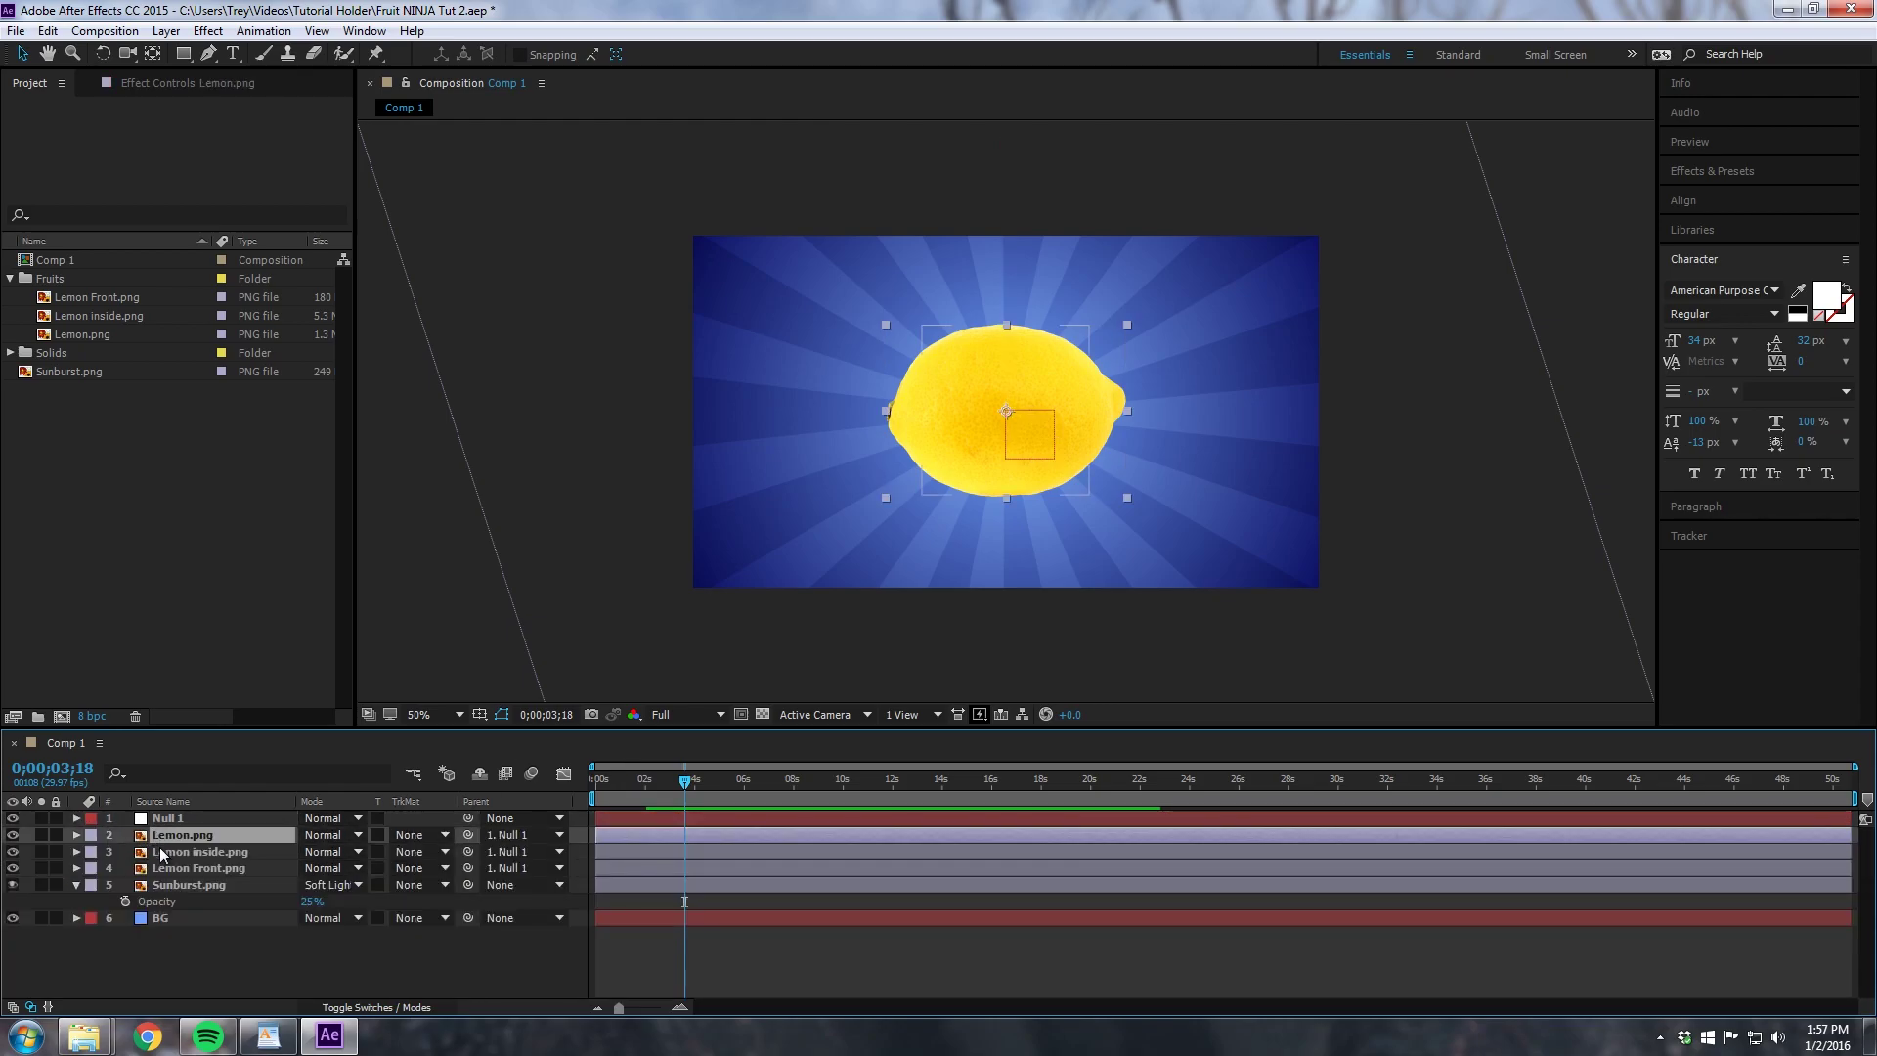
{"action": "left_click", "coordinate": [160, 847]}
{"action": "left_click", "coordinate": [160, 864], "text": "shift"}
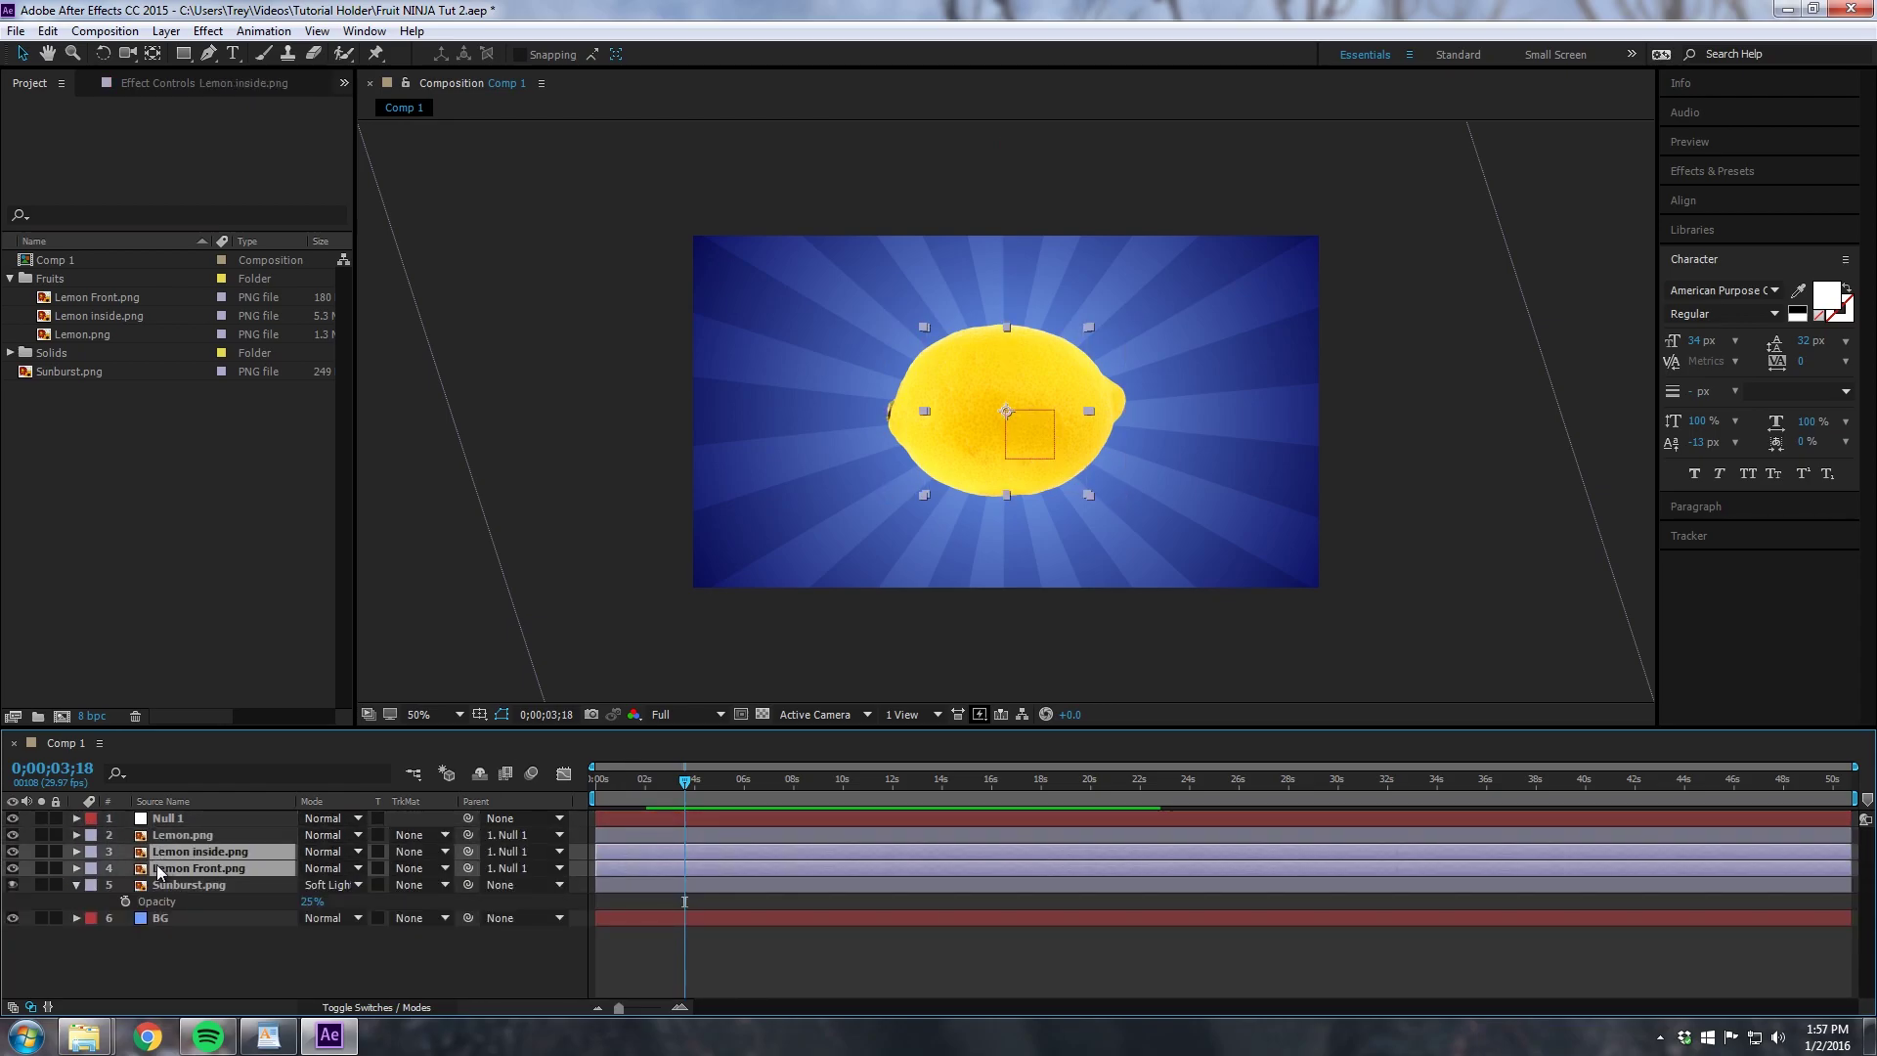
{"action": "left_click_drag", "start_coordinate": [11, 851], "coordinate": [12, 868]}
Step: Make Lemon.png a 3D layer and set a Y Rotation keyframe at 0x+0.0° at 0;00;03;18
{"action": "left_click", "coordinate": [176, 834]}
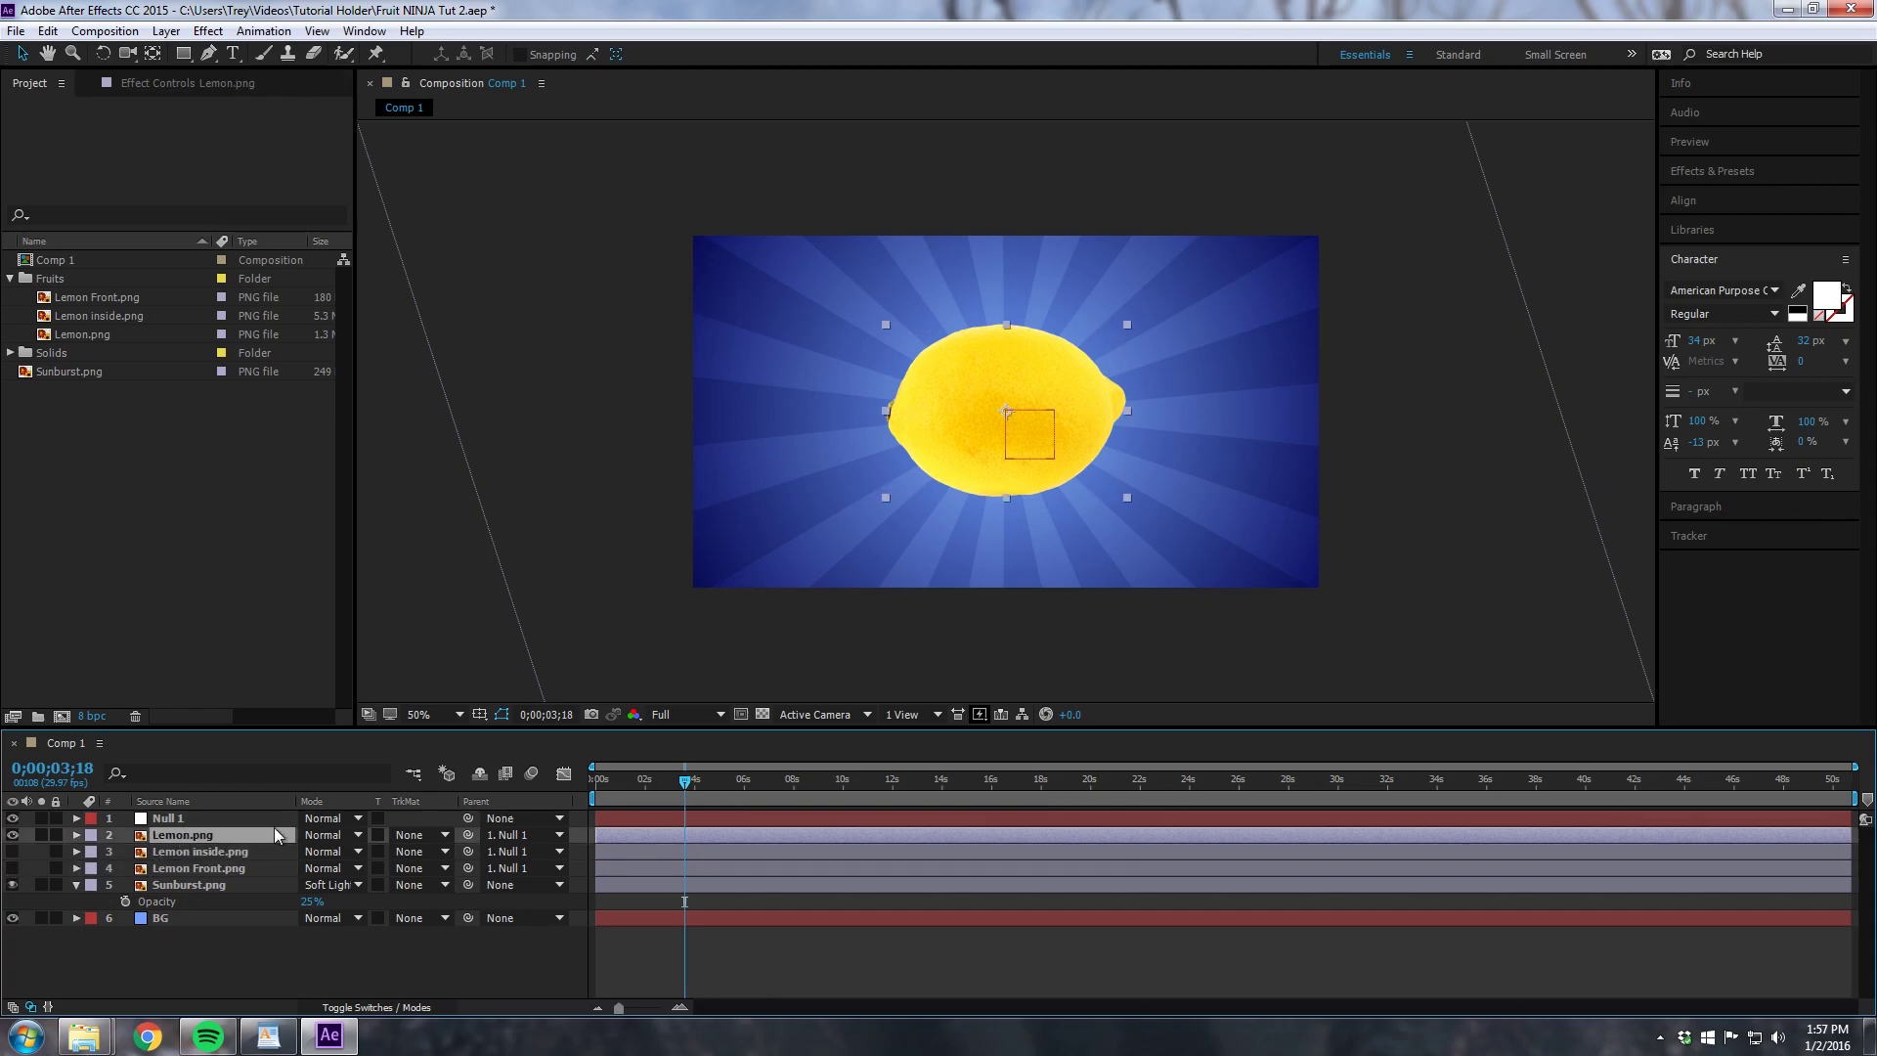
{"action": "key", "text": "F4"}
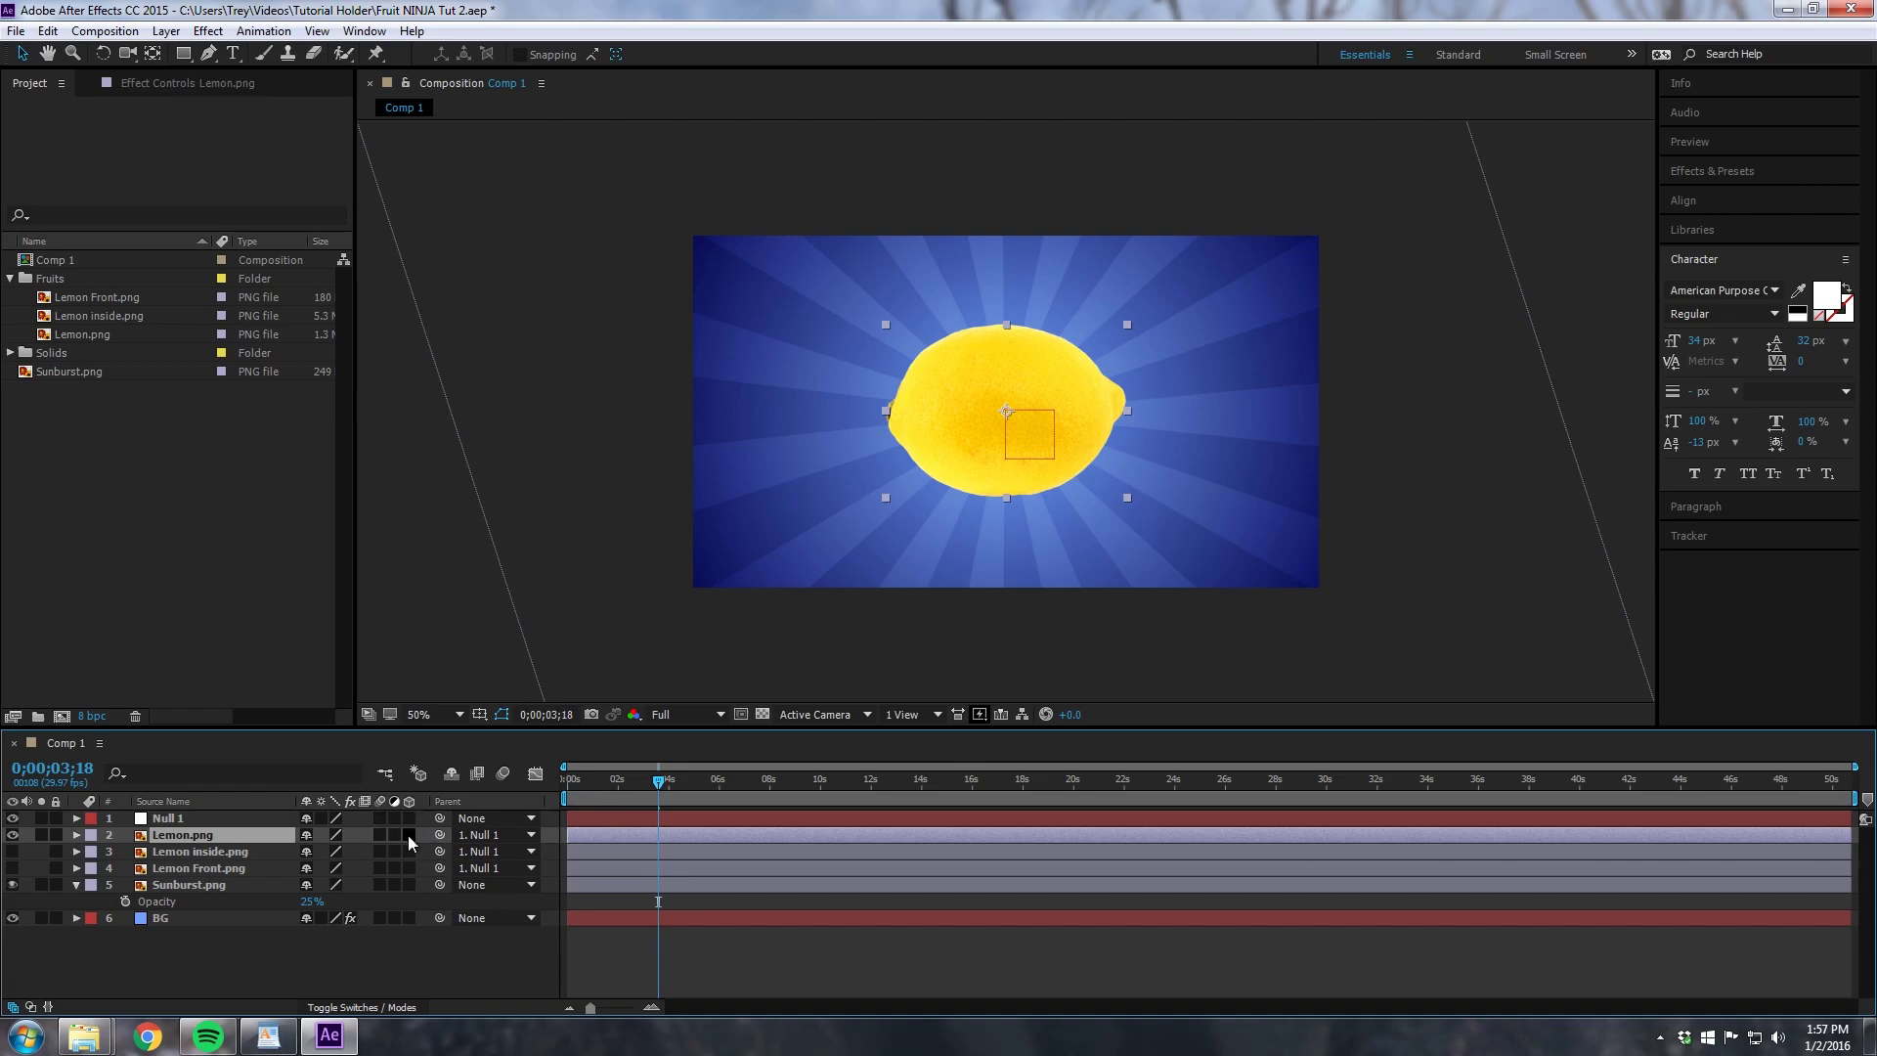
{"action": "left_click", "coordinate": [408, 835]}
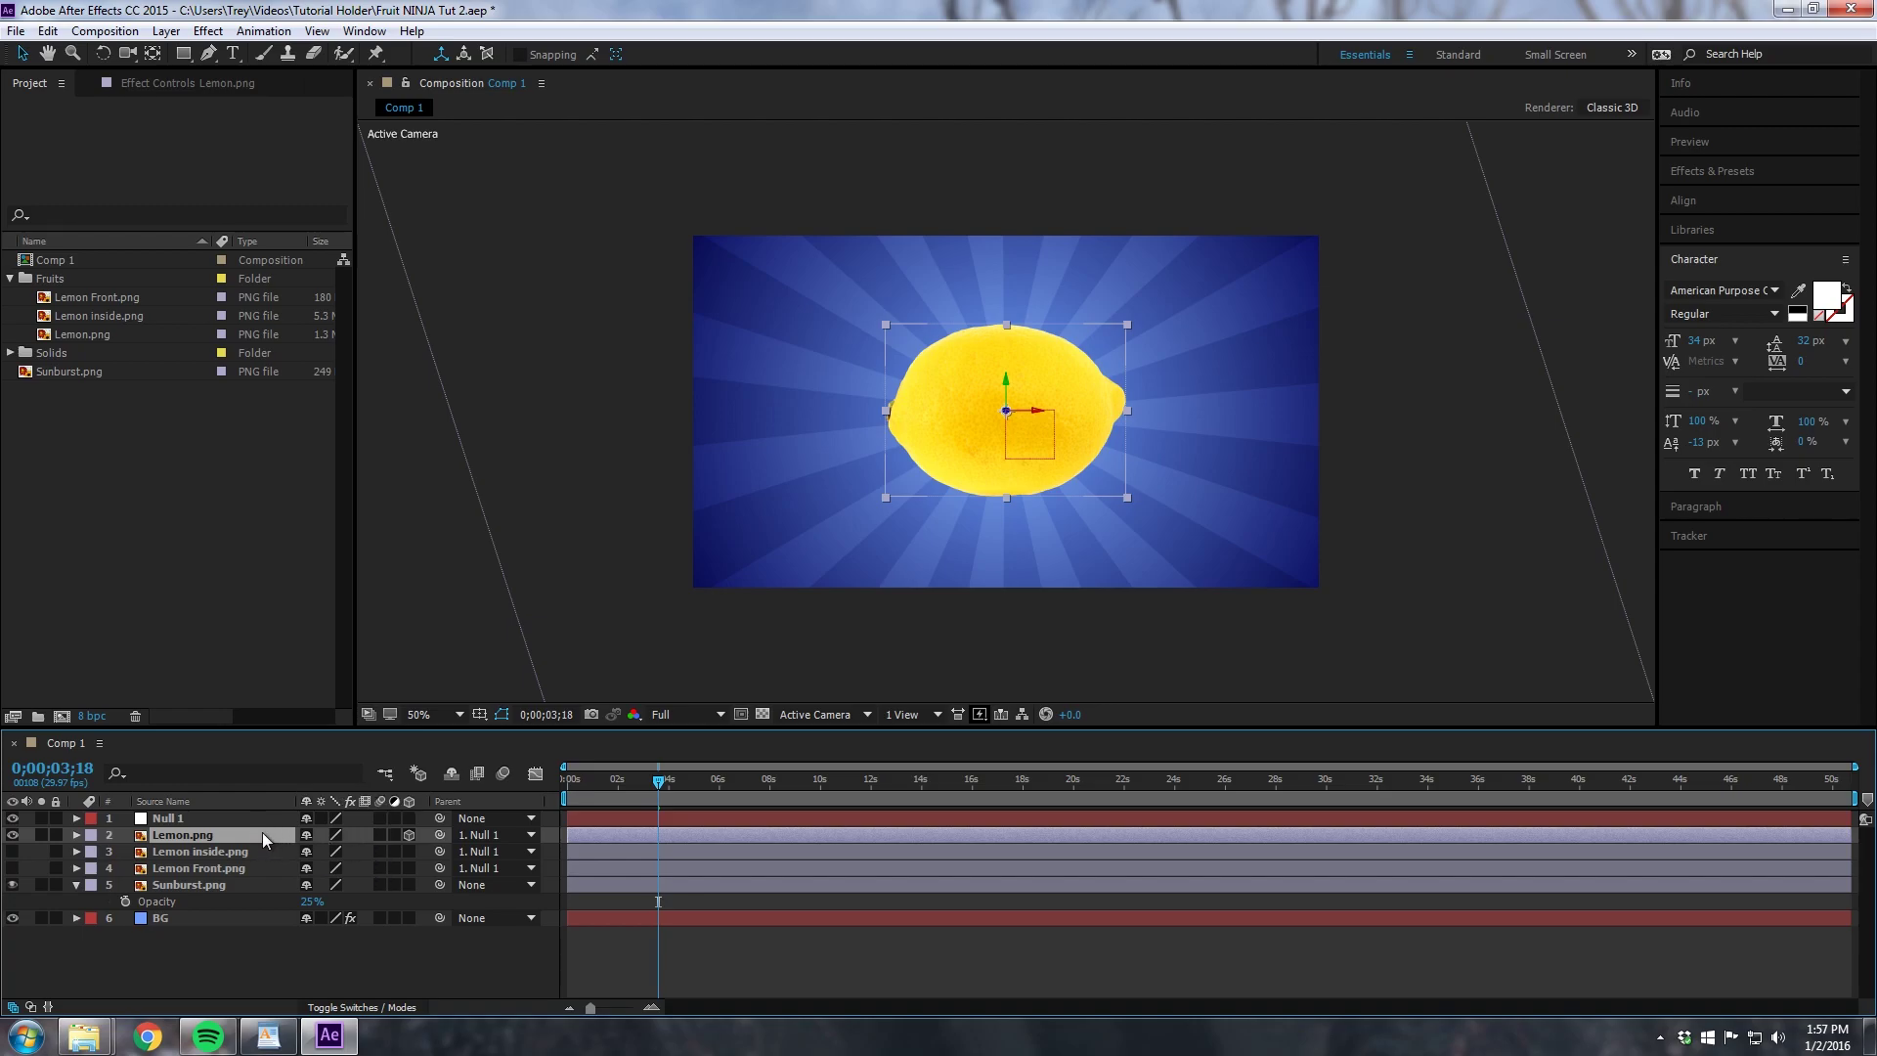
{"action": "key", "text": "r"}
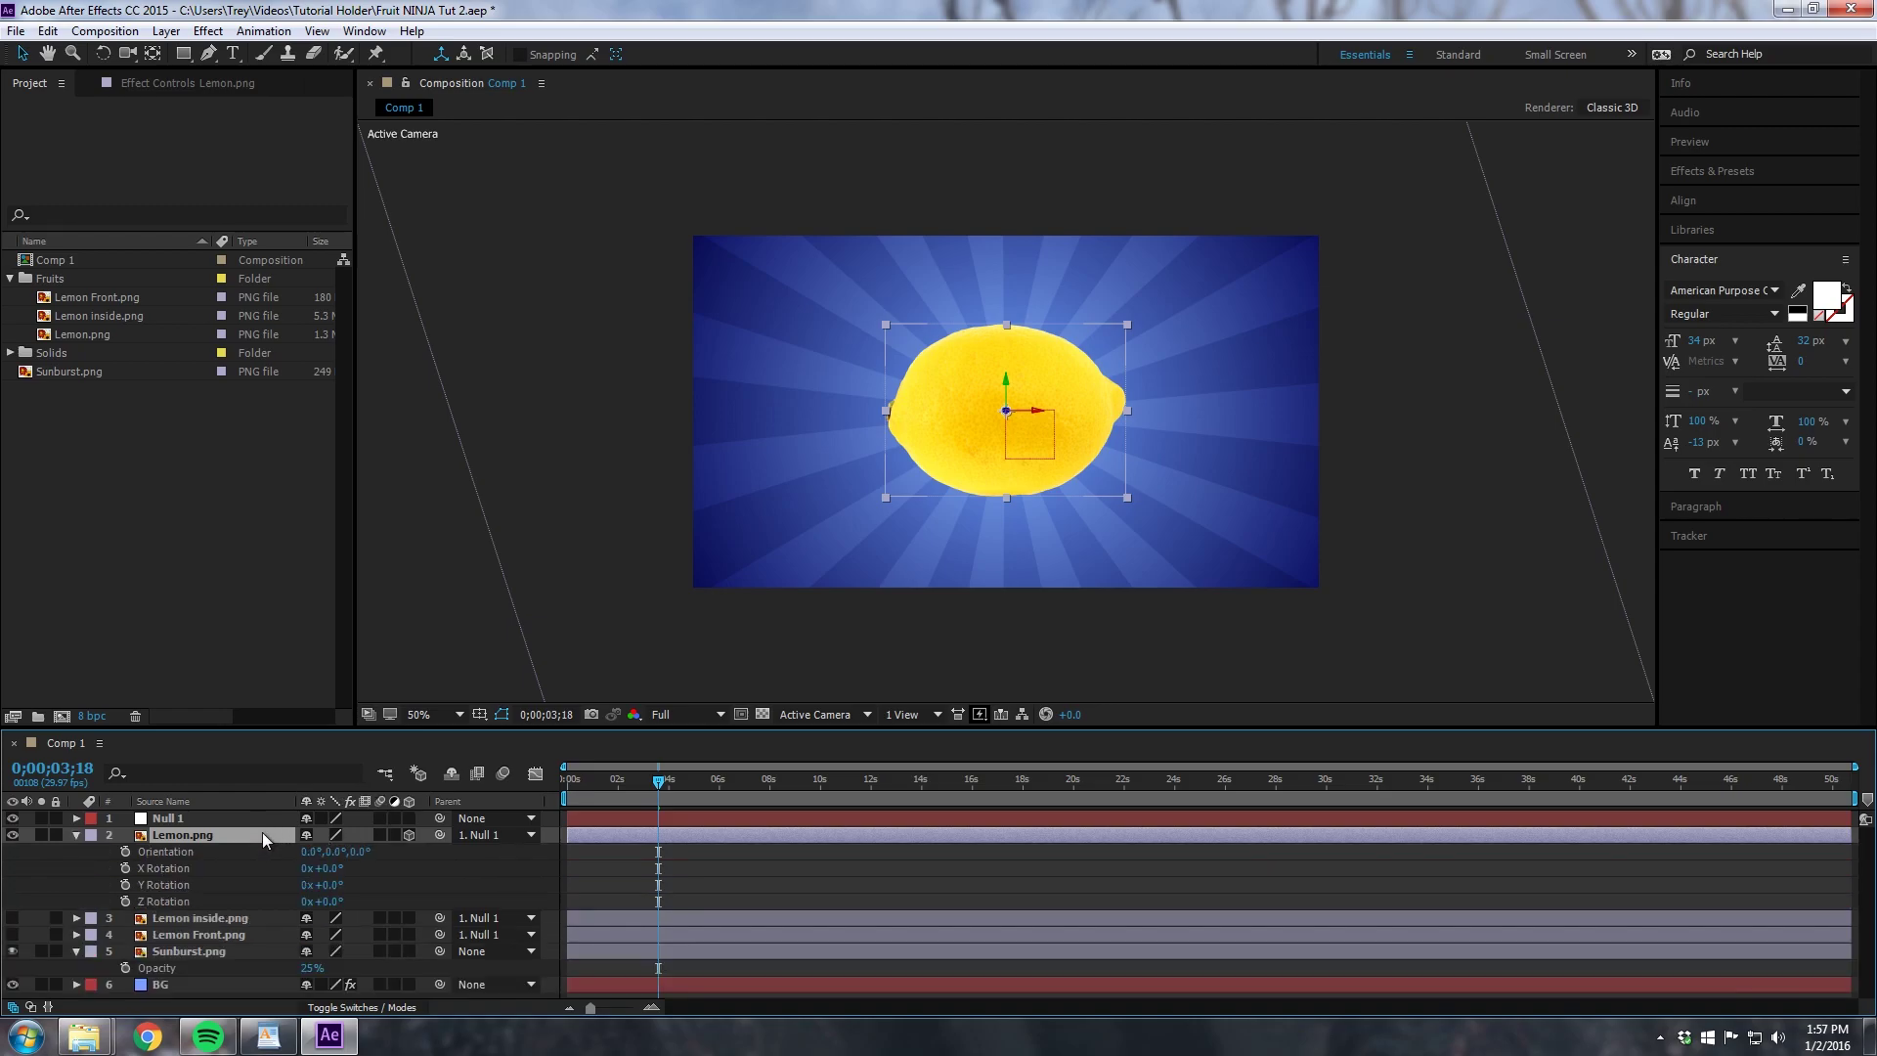
{"action": "left_click", "coordinate": [126, 884]}
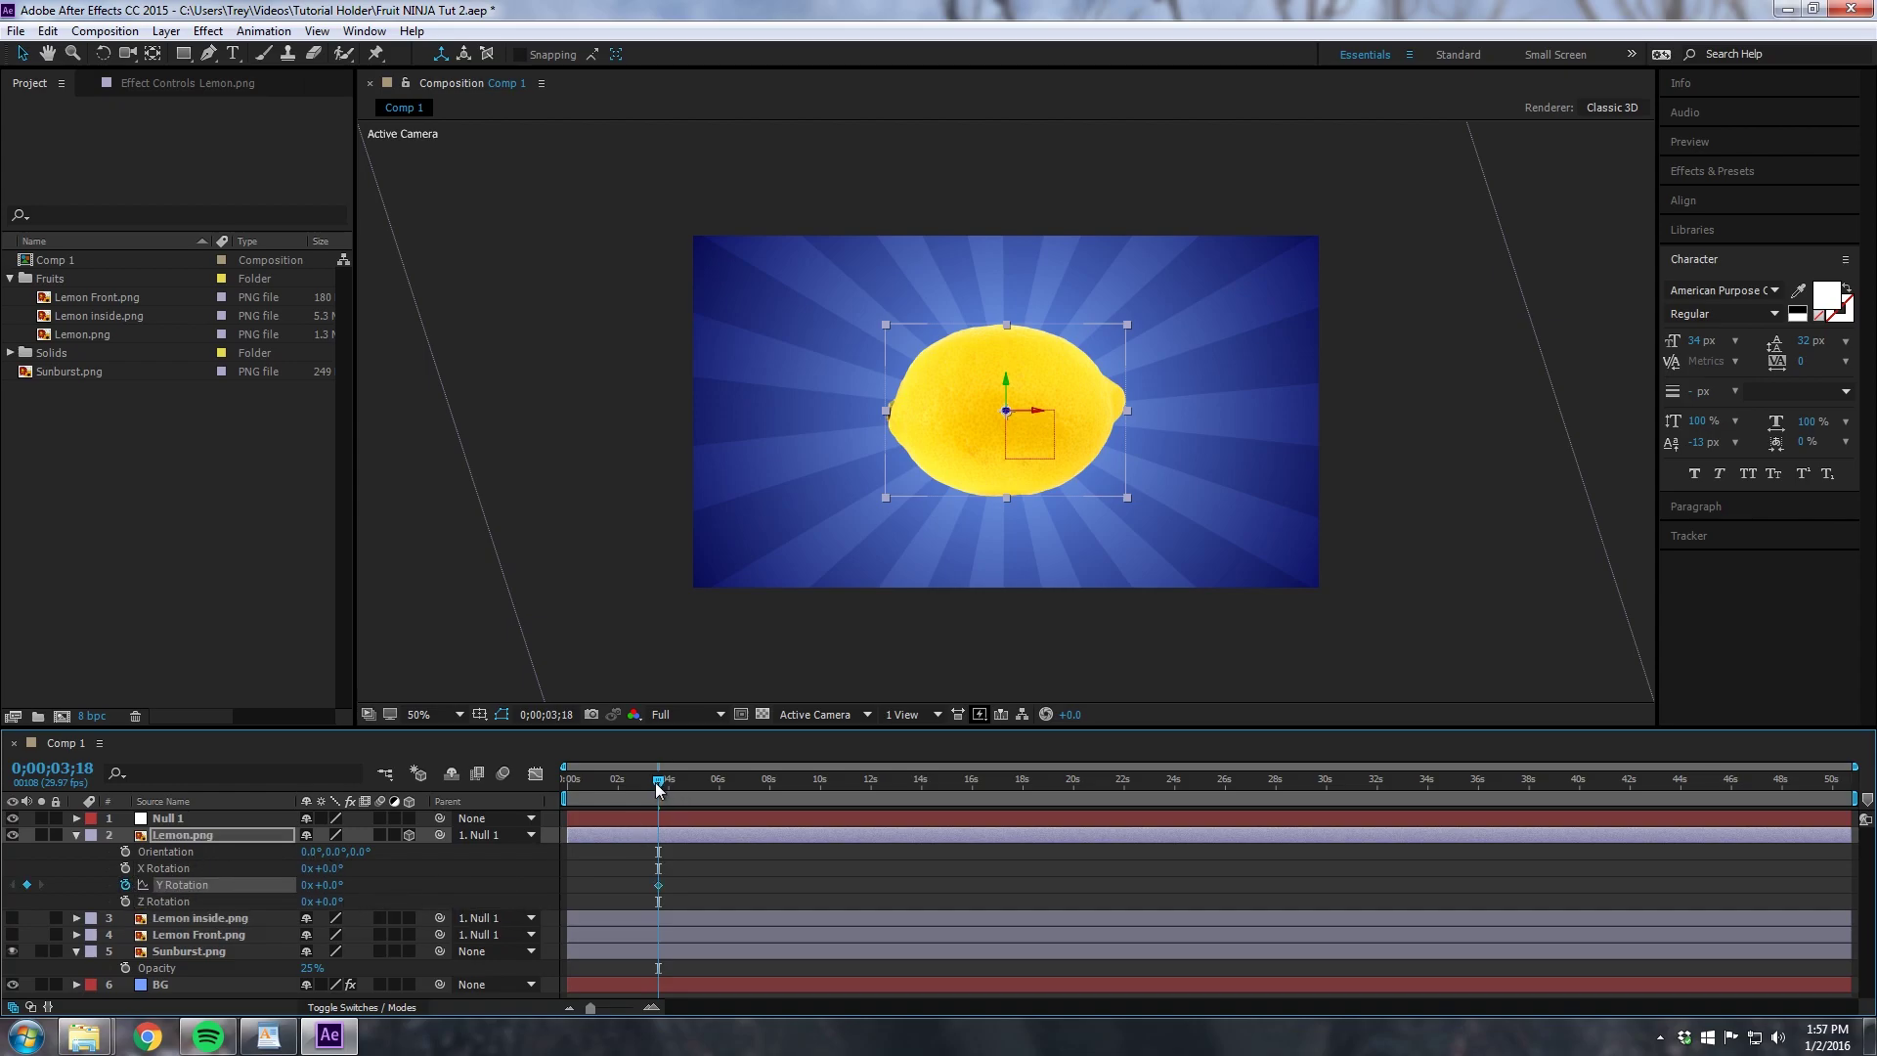
Step: Keyframe Lemon.png's Y Rotation to 3 full revolutions at 0;00;04;07
{"action": "left_click_drag", "start_coordinate": [658, 789], "coordinate": [677, 792]}
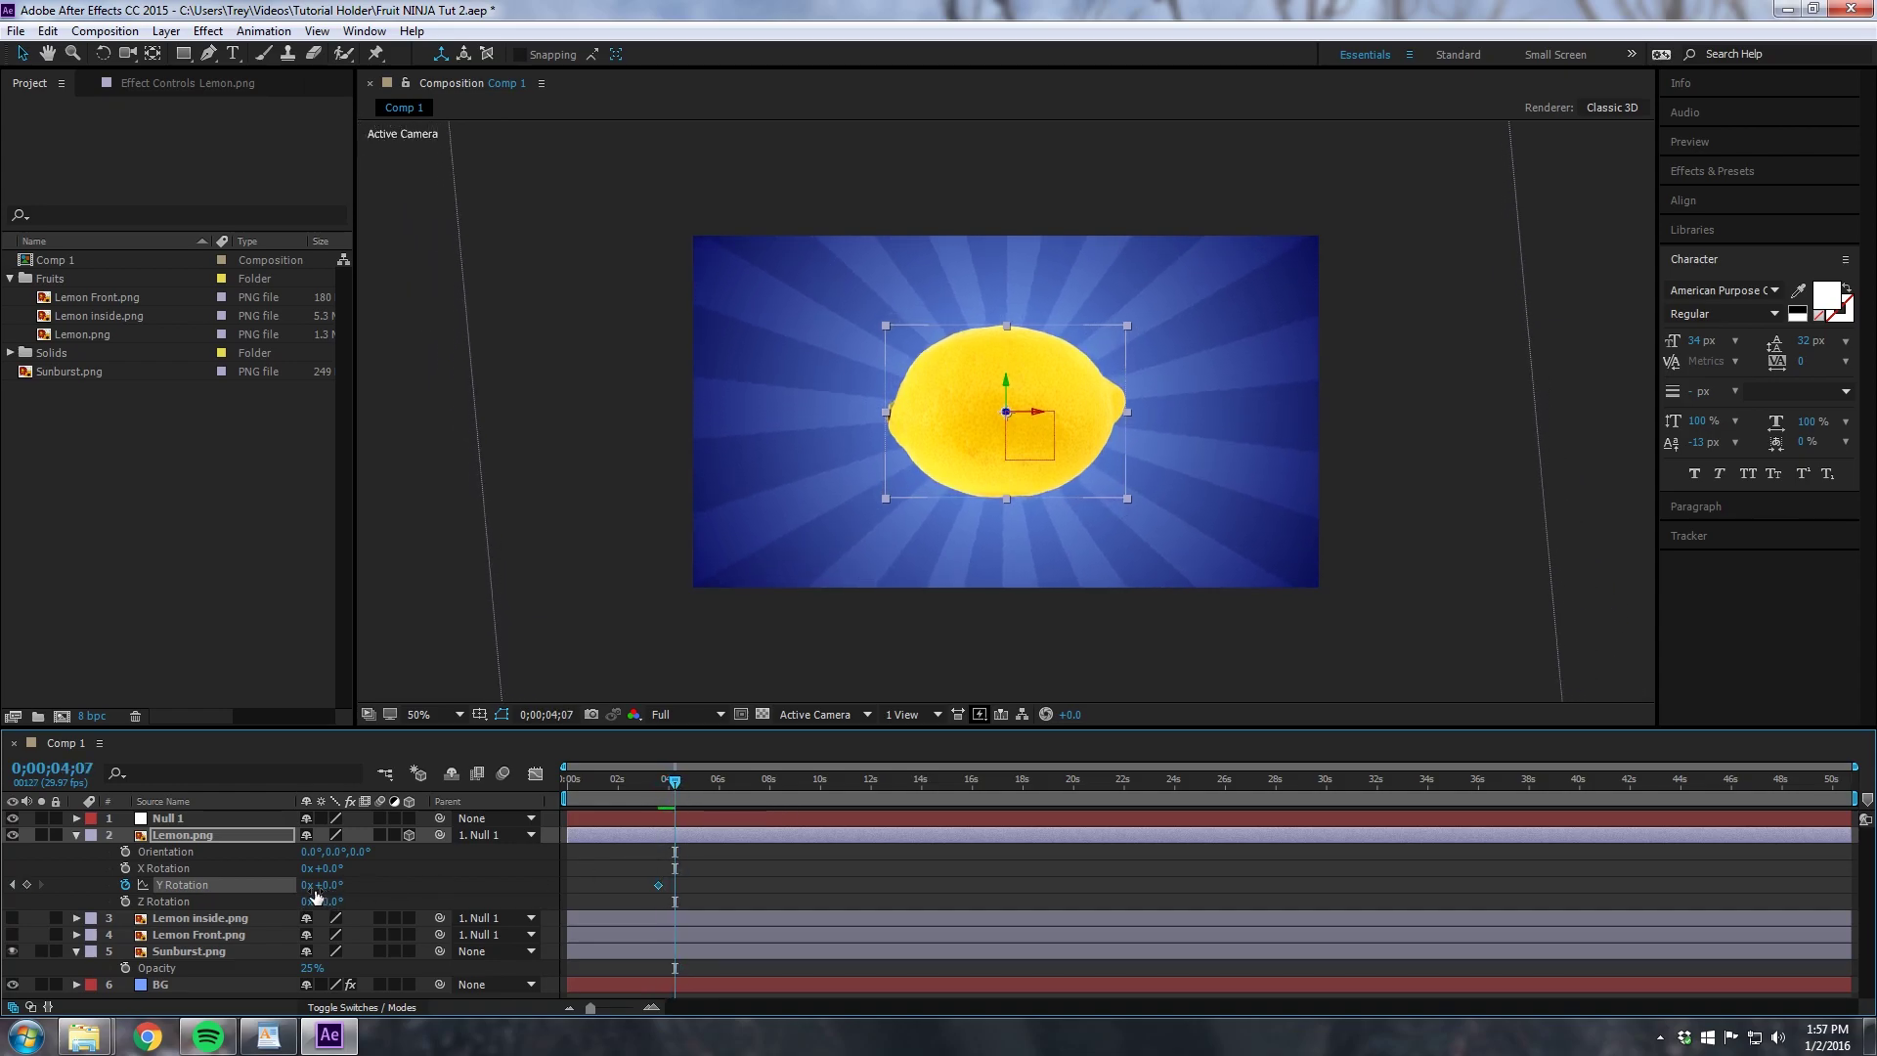
{"action": "left_click", "coordinate": [307, 886]}
{"action": "type", "text": "3"}
{"action": "key", "text": "Return"}
Step: Show Lemon Front.png as a 3D layer and copy Lemon.png's Y Rotation keyframes to its Y Rotation, starting at 0;00;03;18
{"action": "left_click", "coordinate": [11, 935]}
{"action": "left_click", "coordinate": [409, 934]}
{"action": "left_click_drag", "start_coordinate": [621, 896], "coordinate": [684, 889]}
{"action": "mouse_move", "coordinate": [660, 889]}
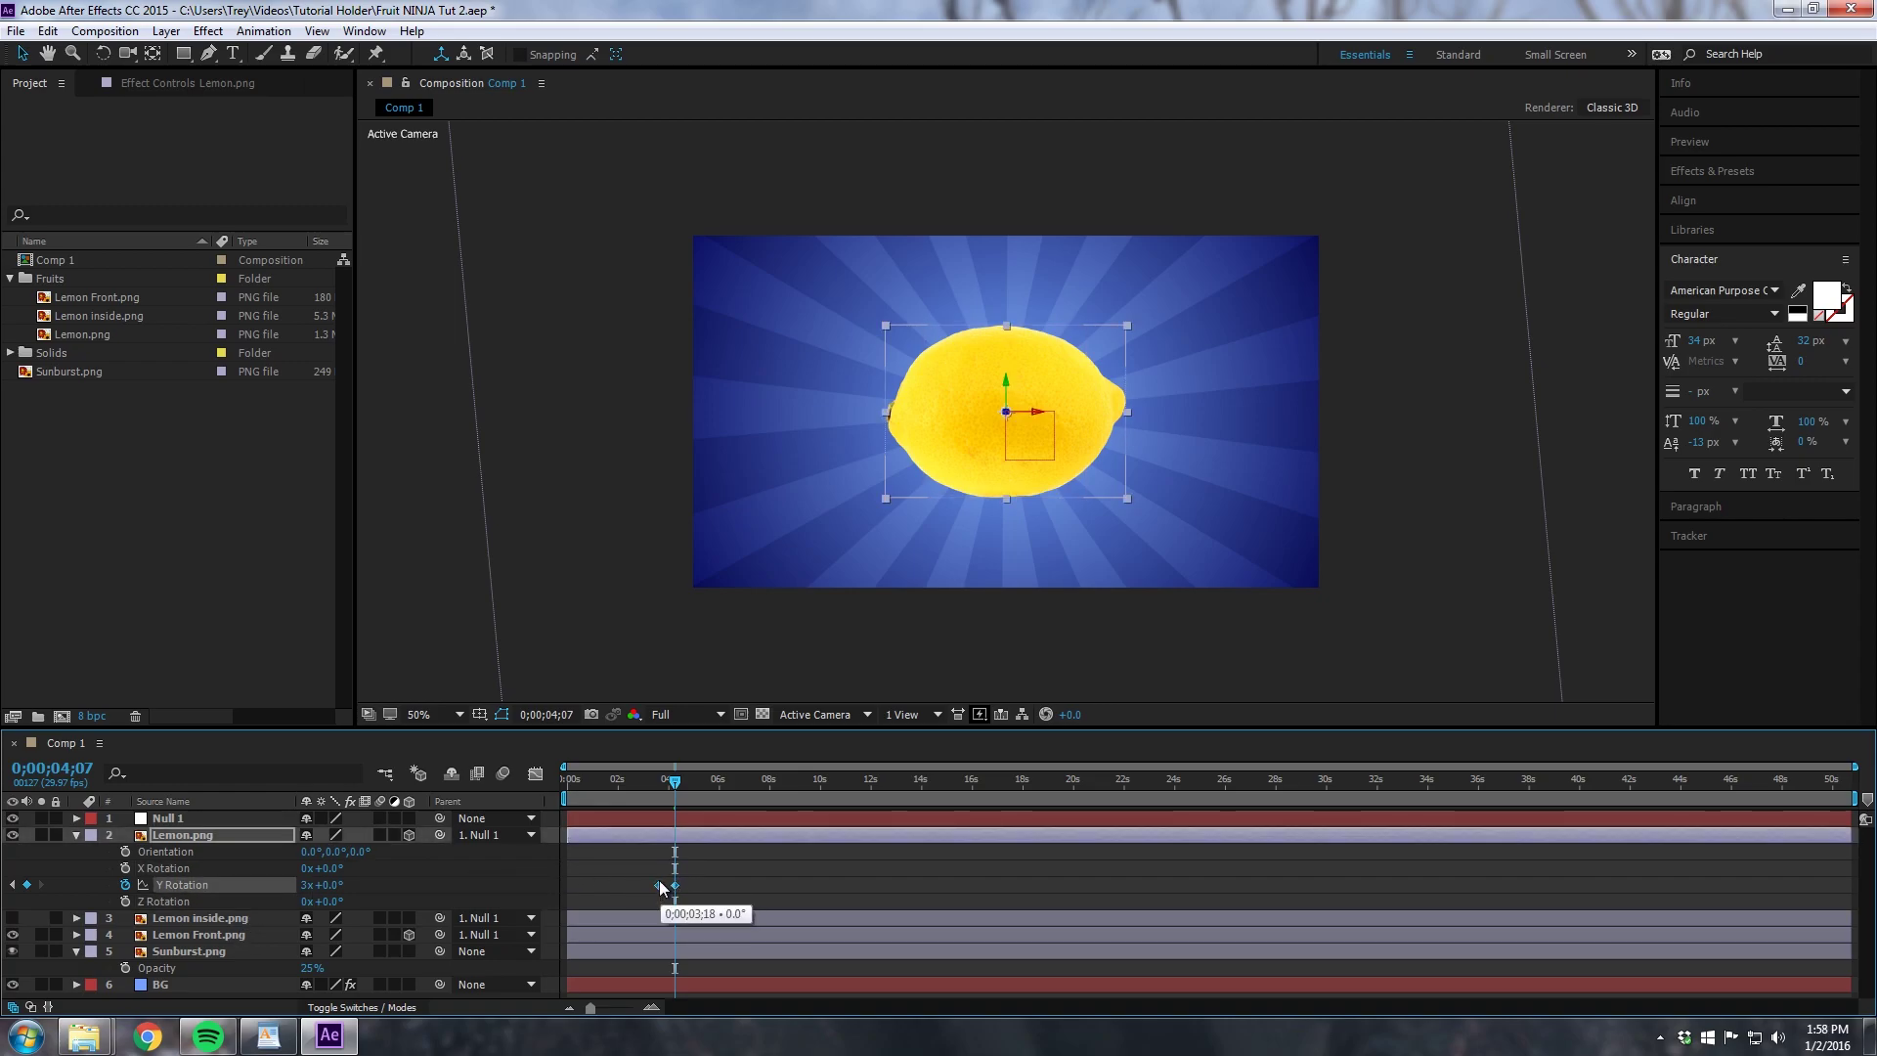
{"action": "left_click", "coordinate": [659, 790]}
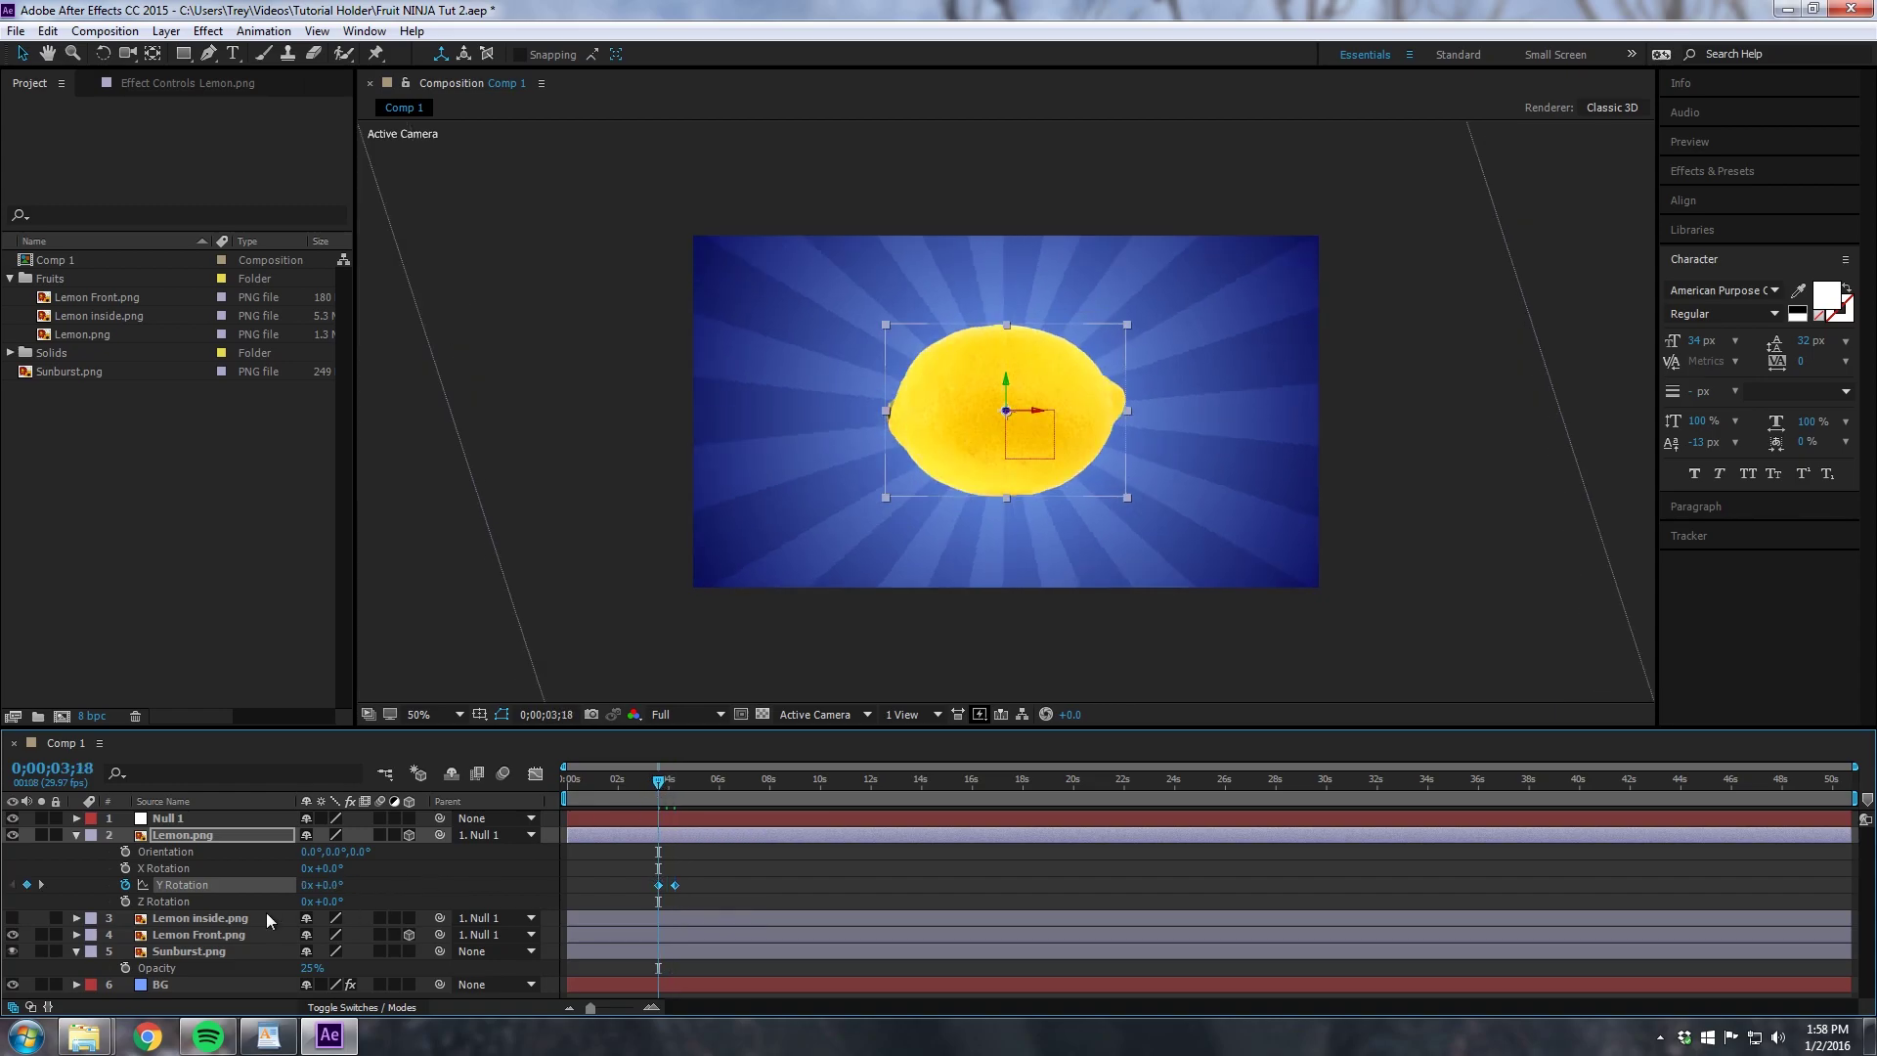
{"action": "left_click", "coordinate": [232, 936]}
{"action": "key", "text": "r"}
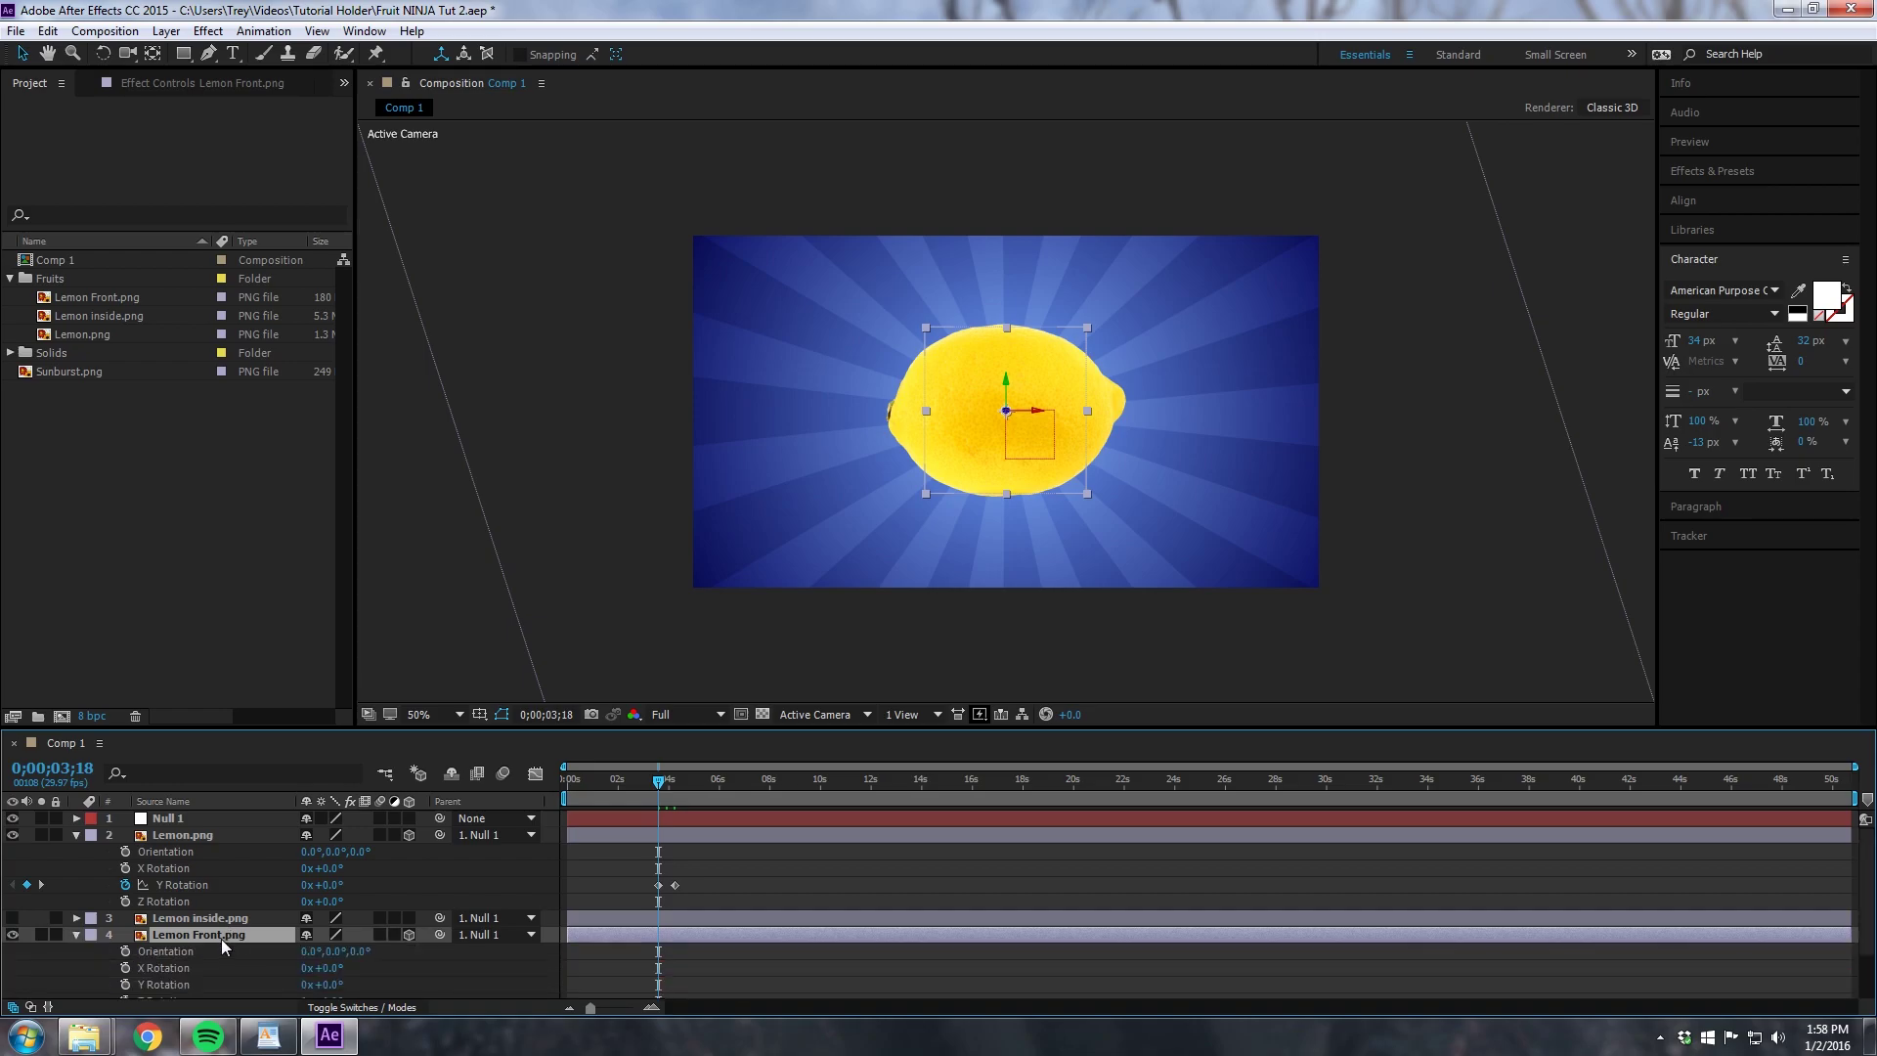
{"action": "left_click", "coordinate": [176, 985]}
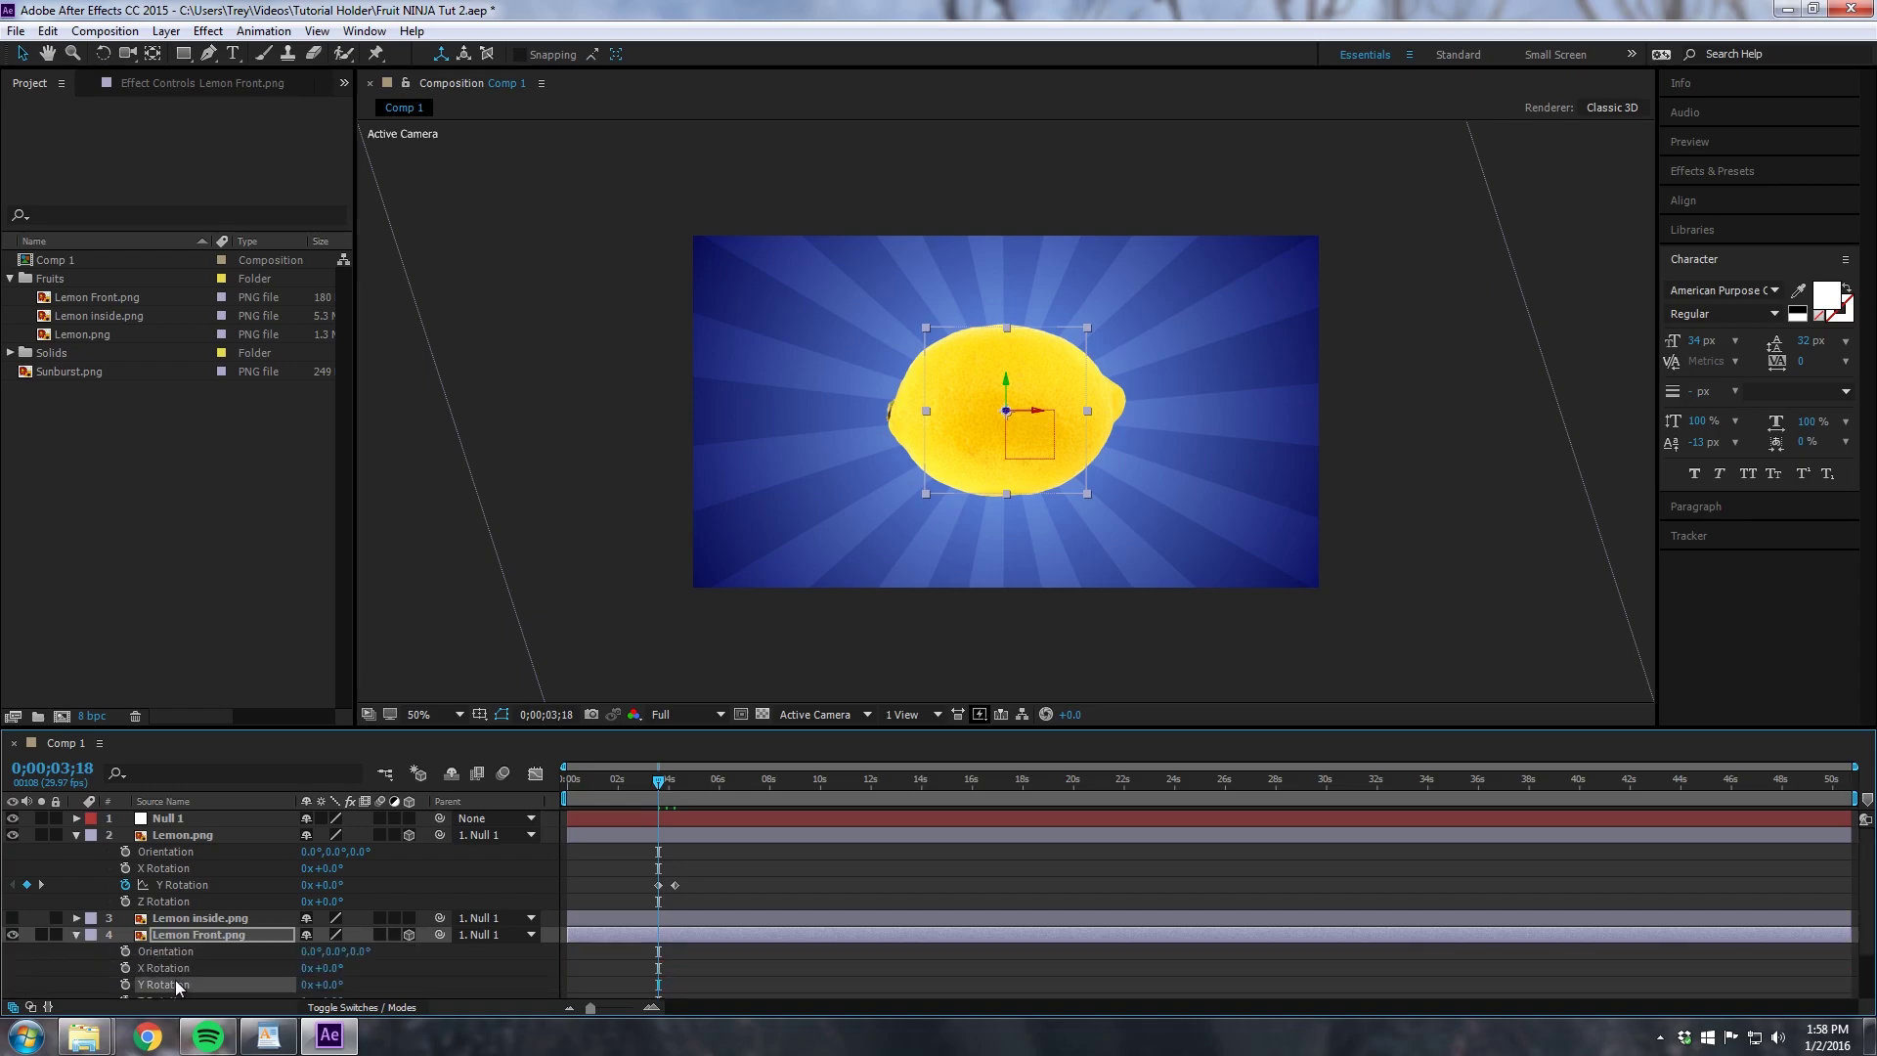
{"action": "key", "text": "ctrl+v"}
{"action": "scroll", "coordinate": [548, 948], "scroll_direction": "down", "scroll_amount": 3}
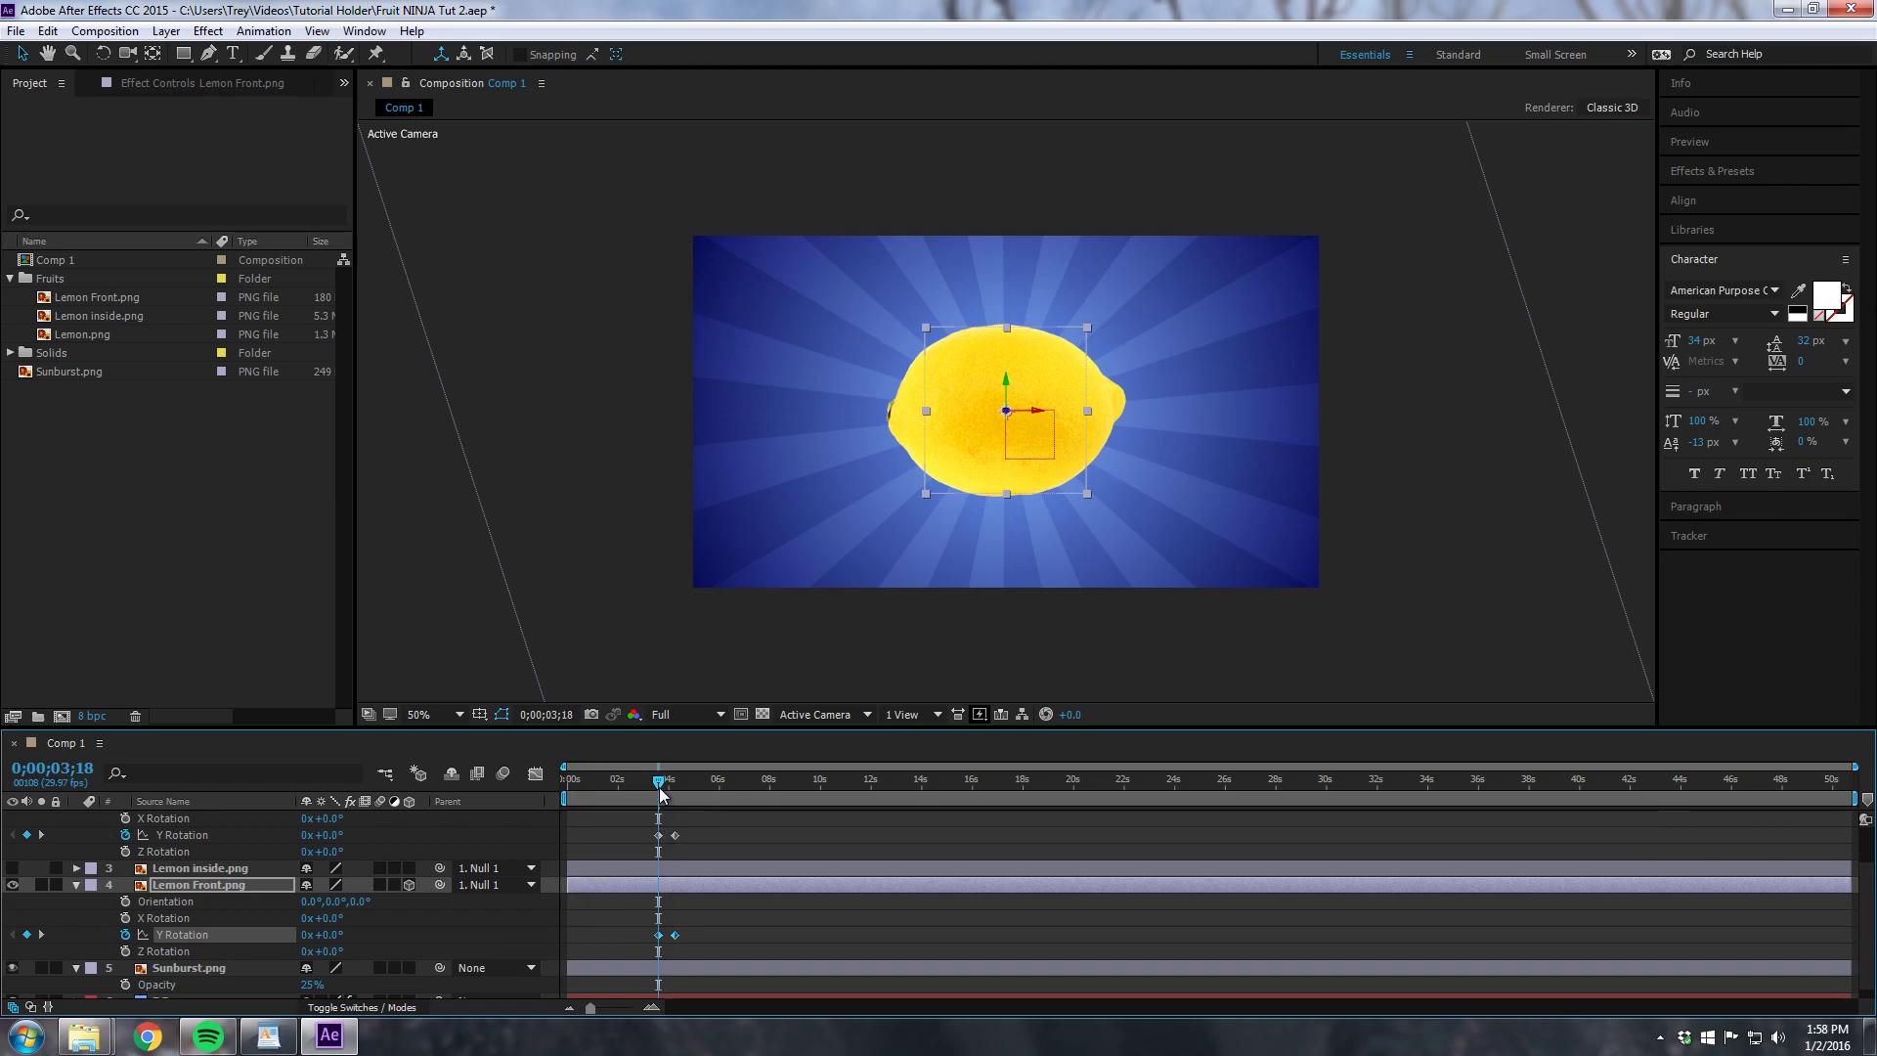
Step: Trim the end of Lemon.png and the start of Lemon Front.png to 0;00;04;07
{"action": "left_click_drag", "start_coordinate": [661, 794], "coordinate": [681, 819]}
{"action": "scroll", "coordinate": [682, 821], "scroll_direction": "up", "scroll_amount": 3}
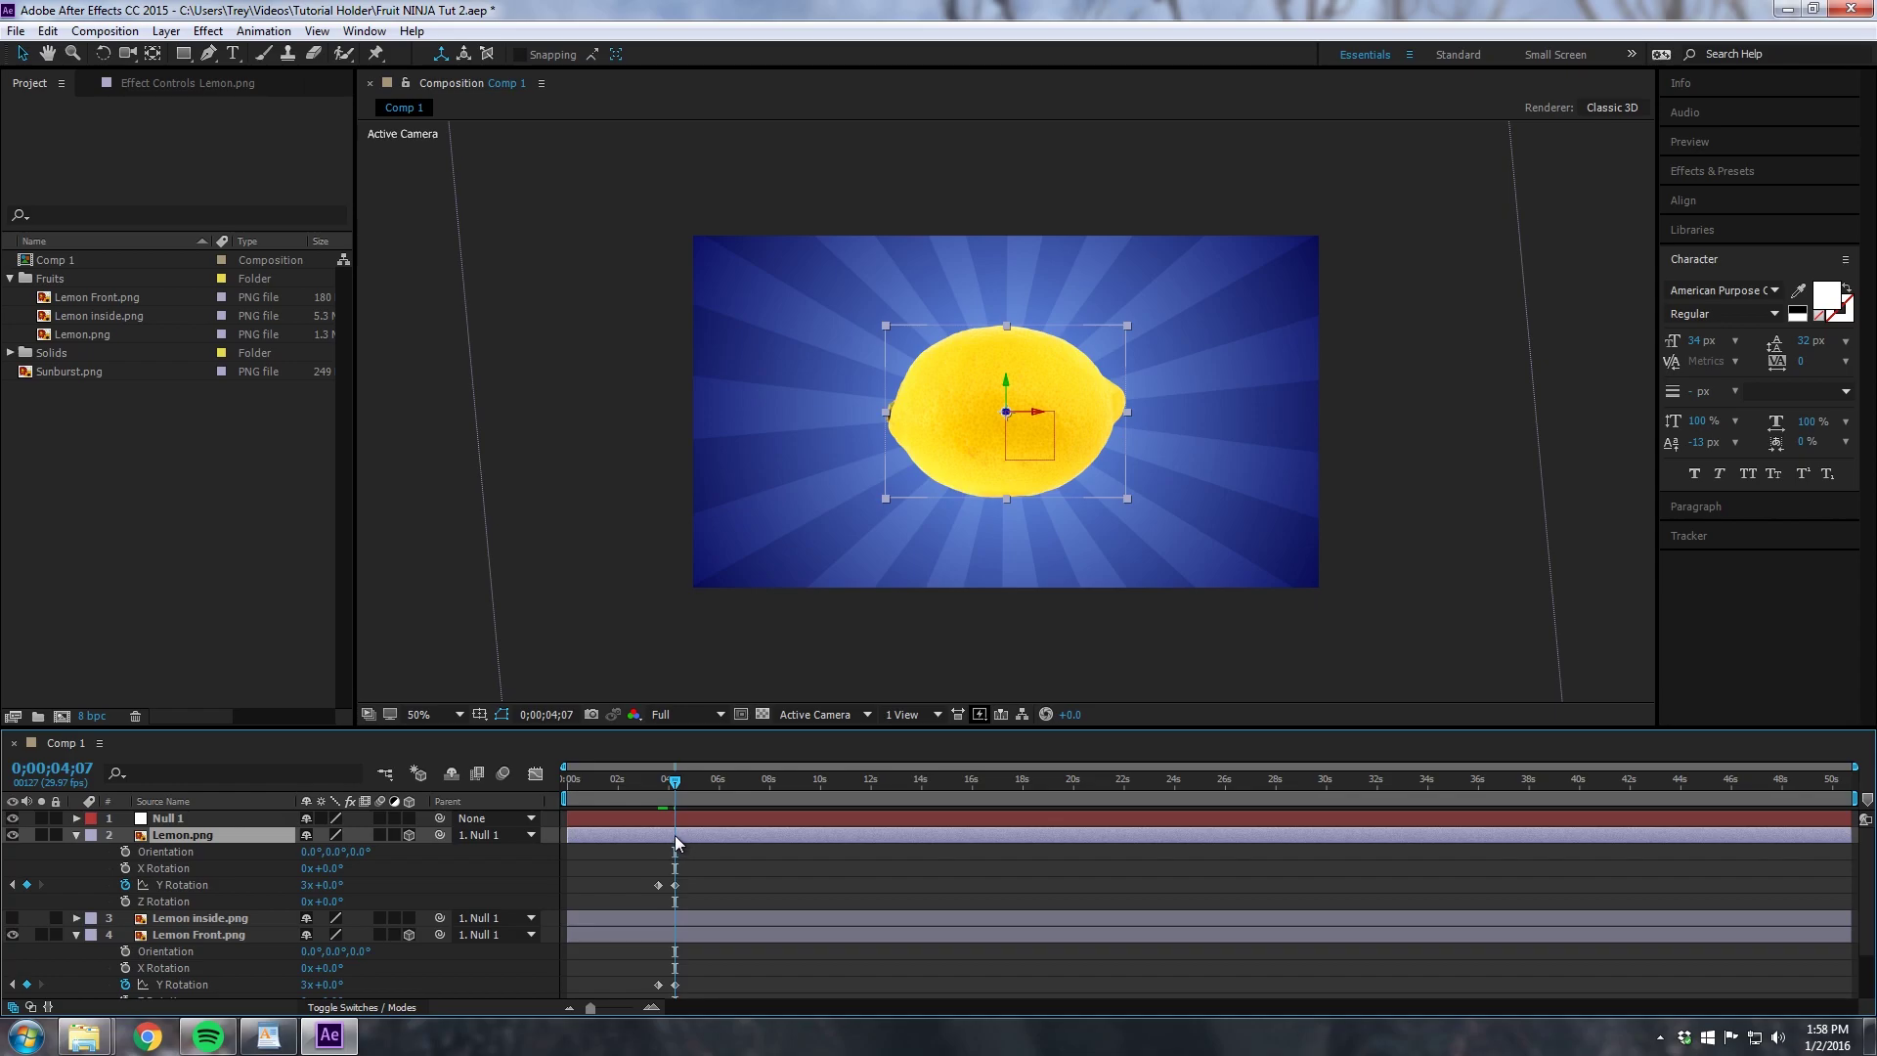
{"action": "key", "text": "alt+bracketright"}
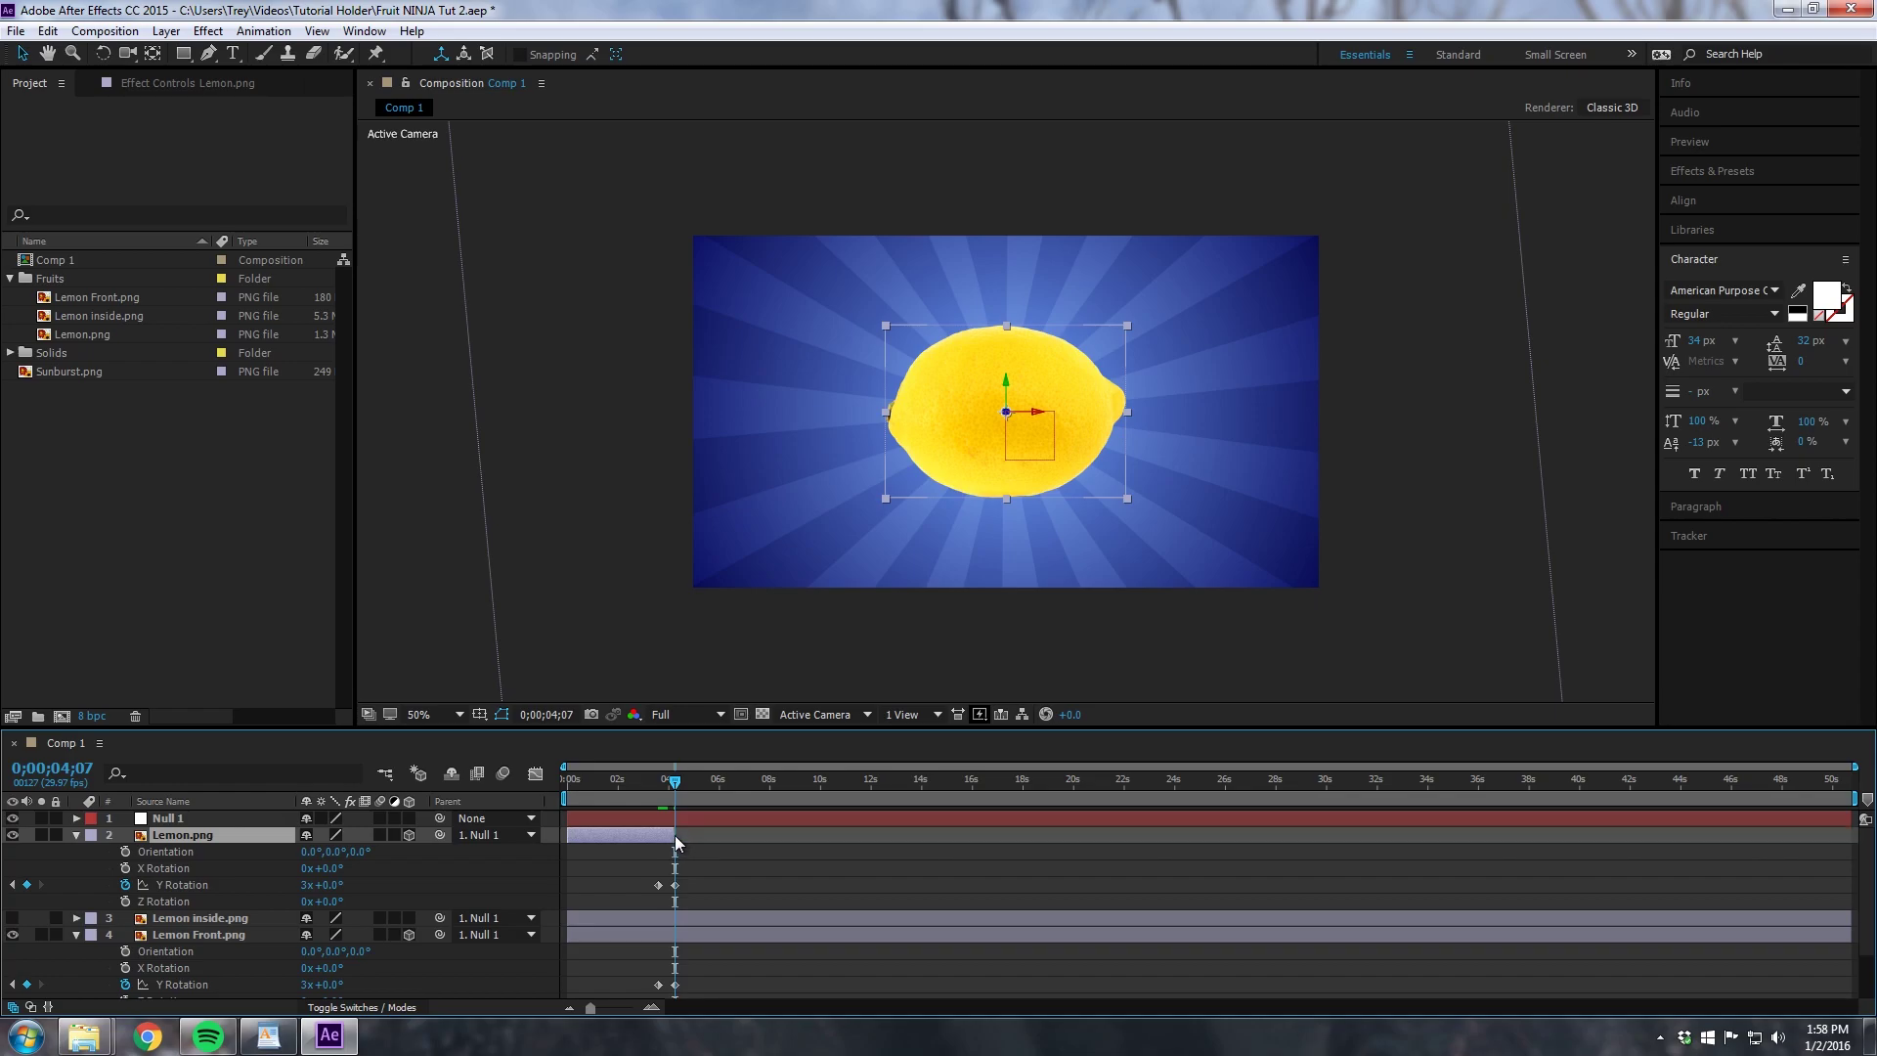
{"action": "left_click", "coordinate": [683, 935]}
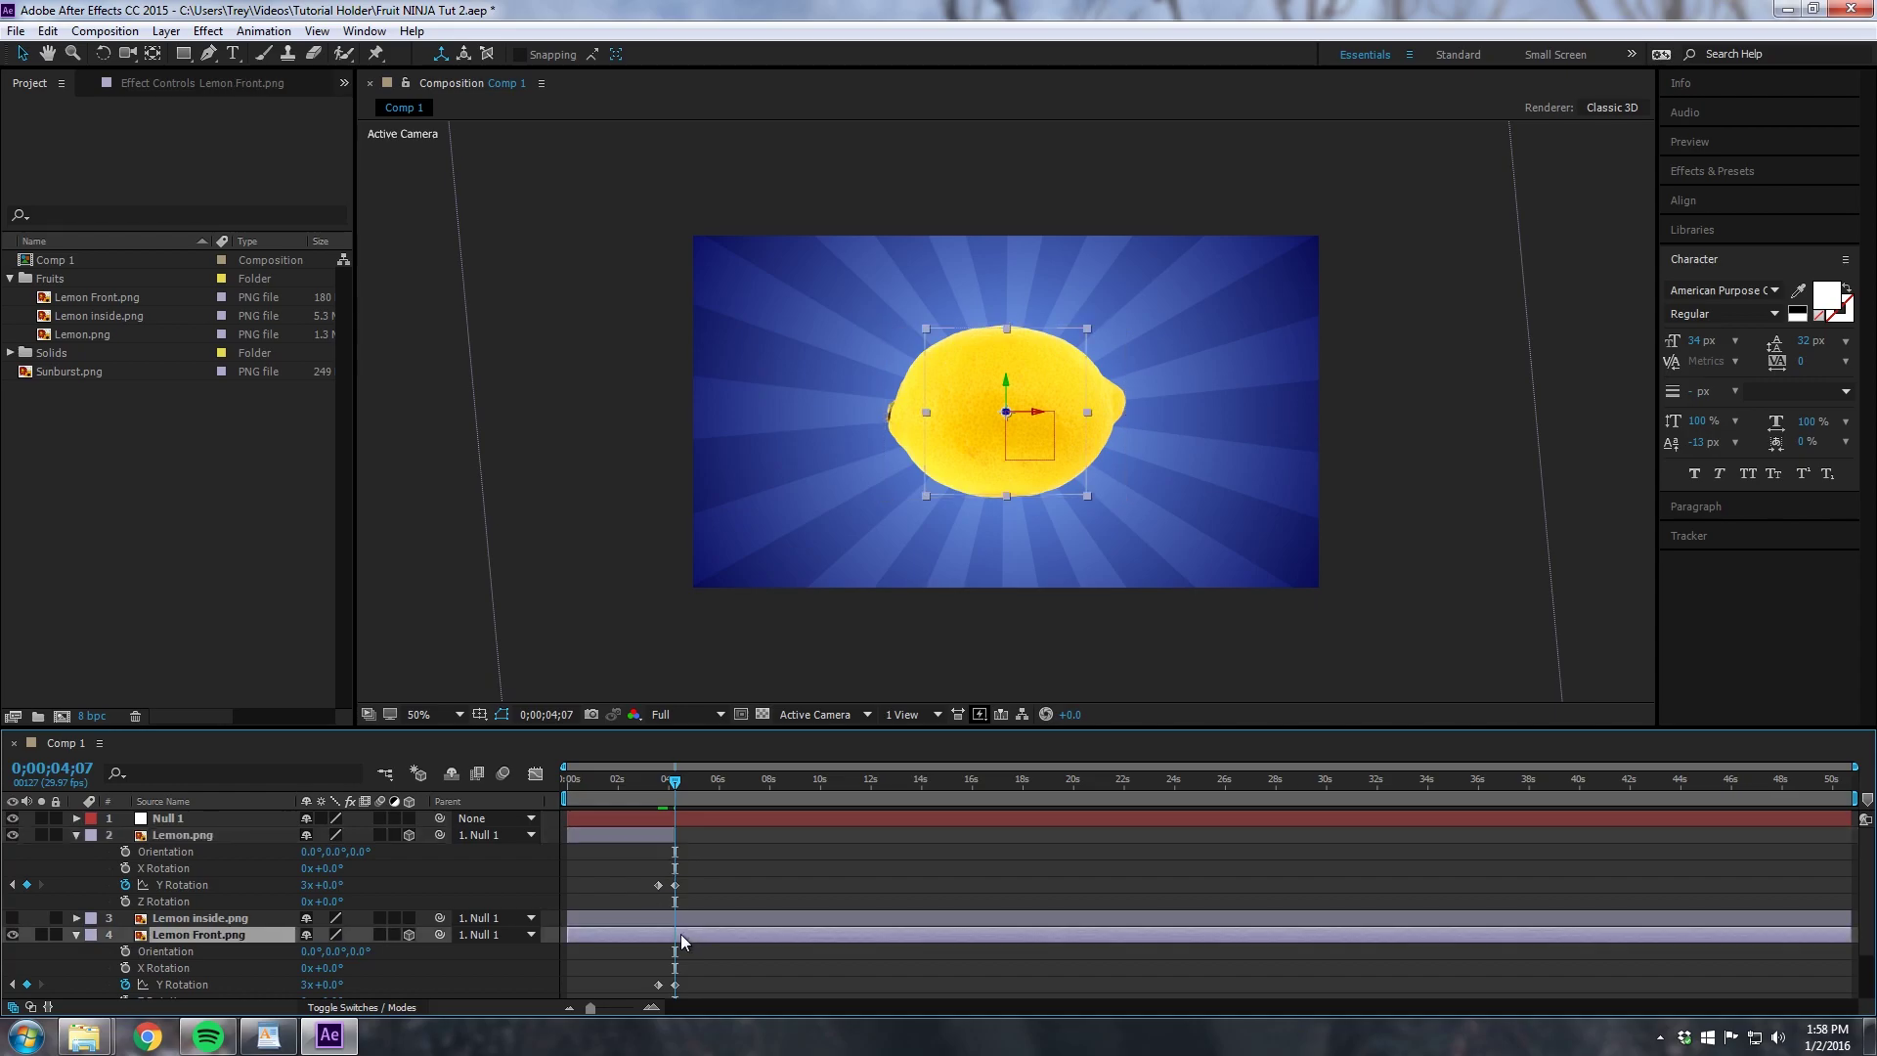
{"action": "key", "text": "alt+bracketleft"}
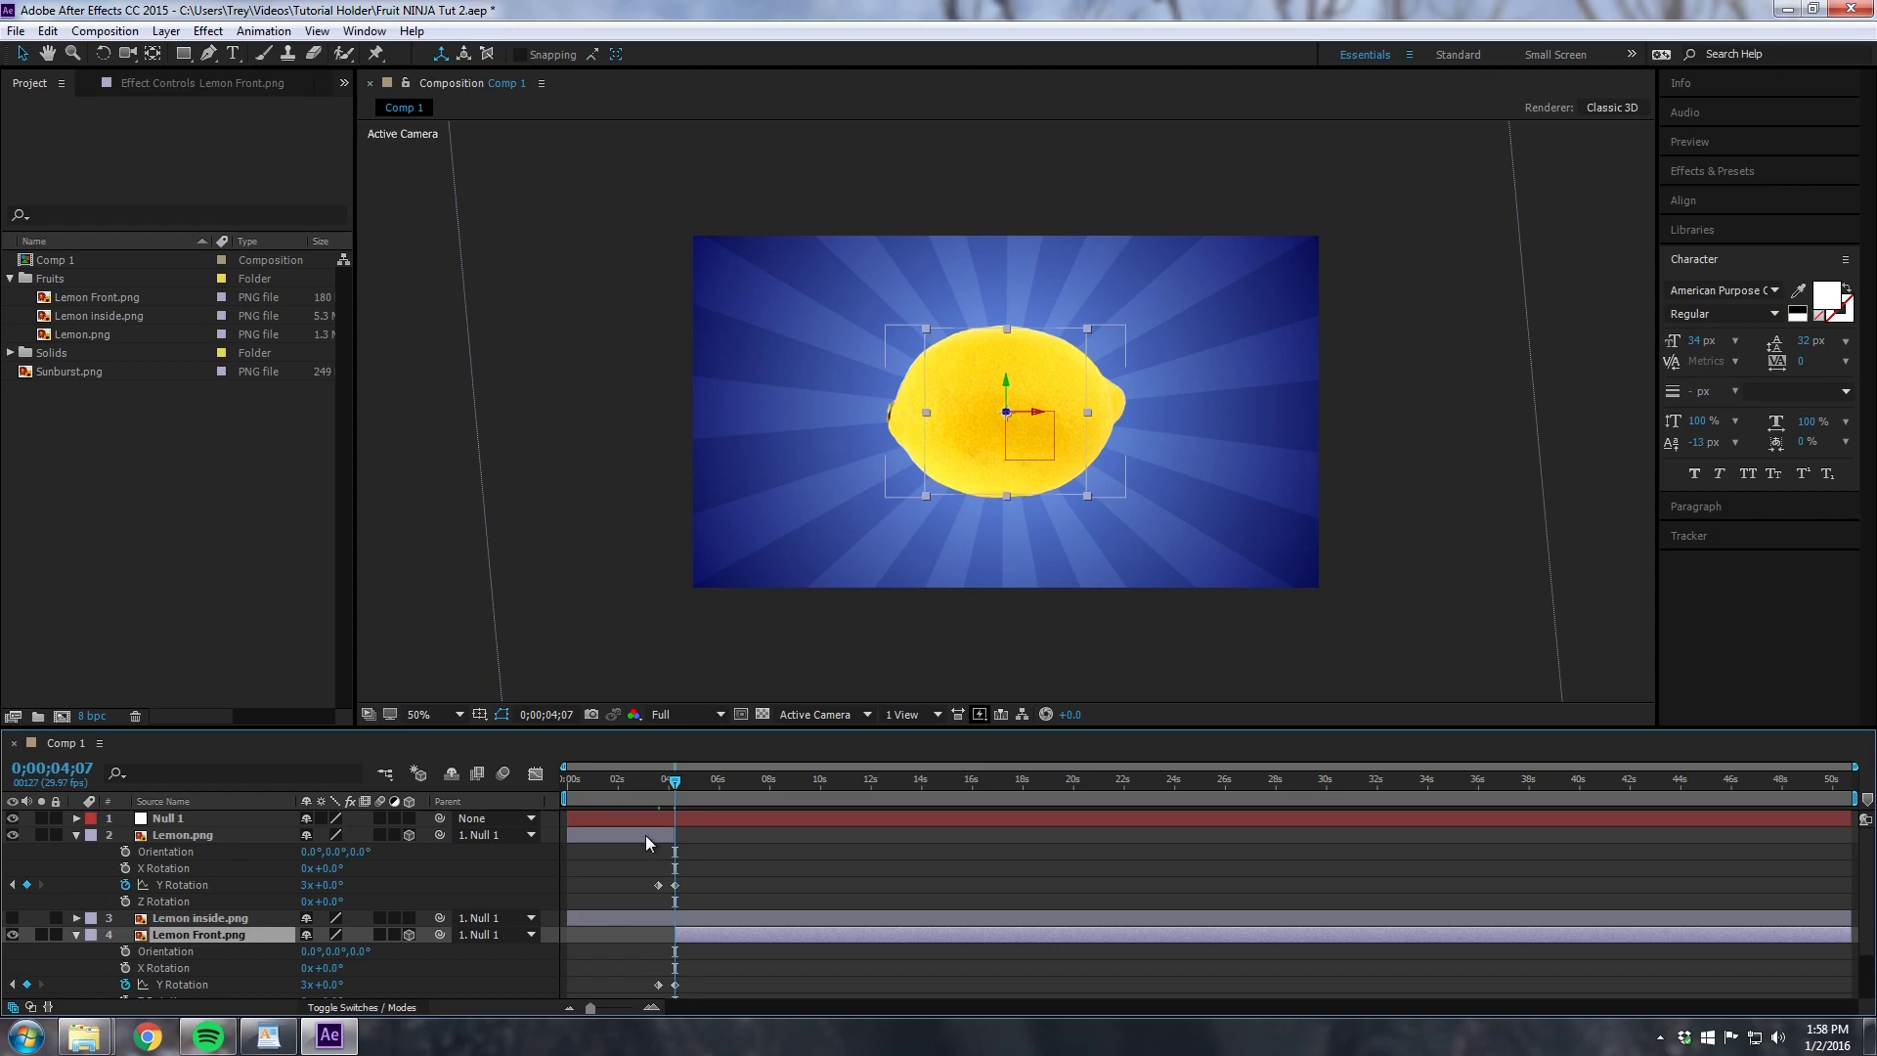
Step: Preview the animation from the start of the composition to check the spin and the switch to Lemon Front.png
{"action": "left_click_drag", "start_coordinate": [624, 782], "coordinate": [559, 790]}
{"action": "key", "text": "space"}
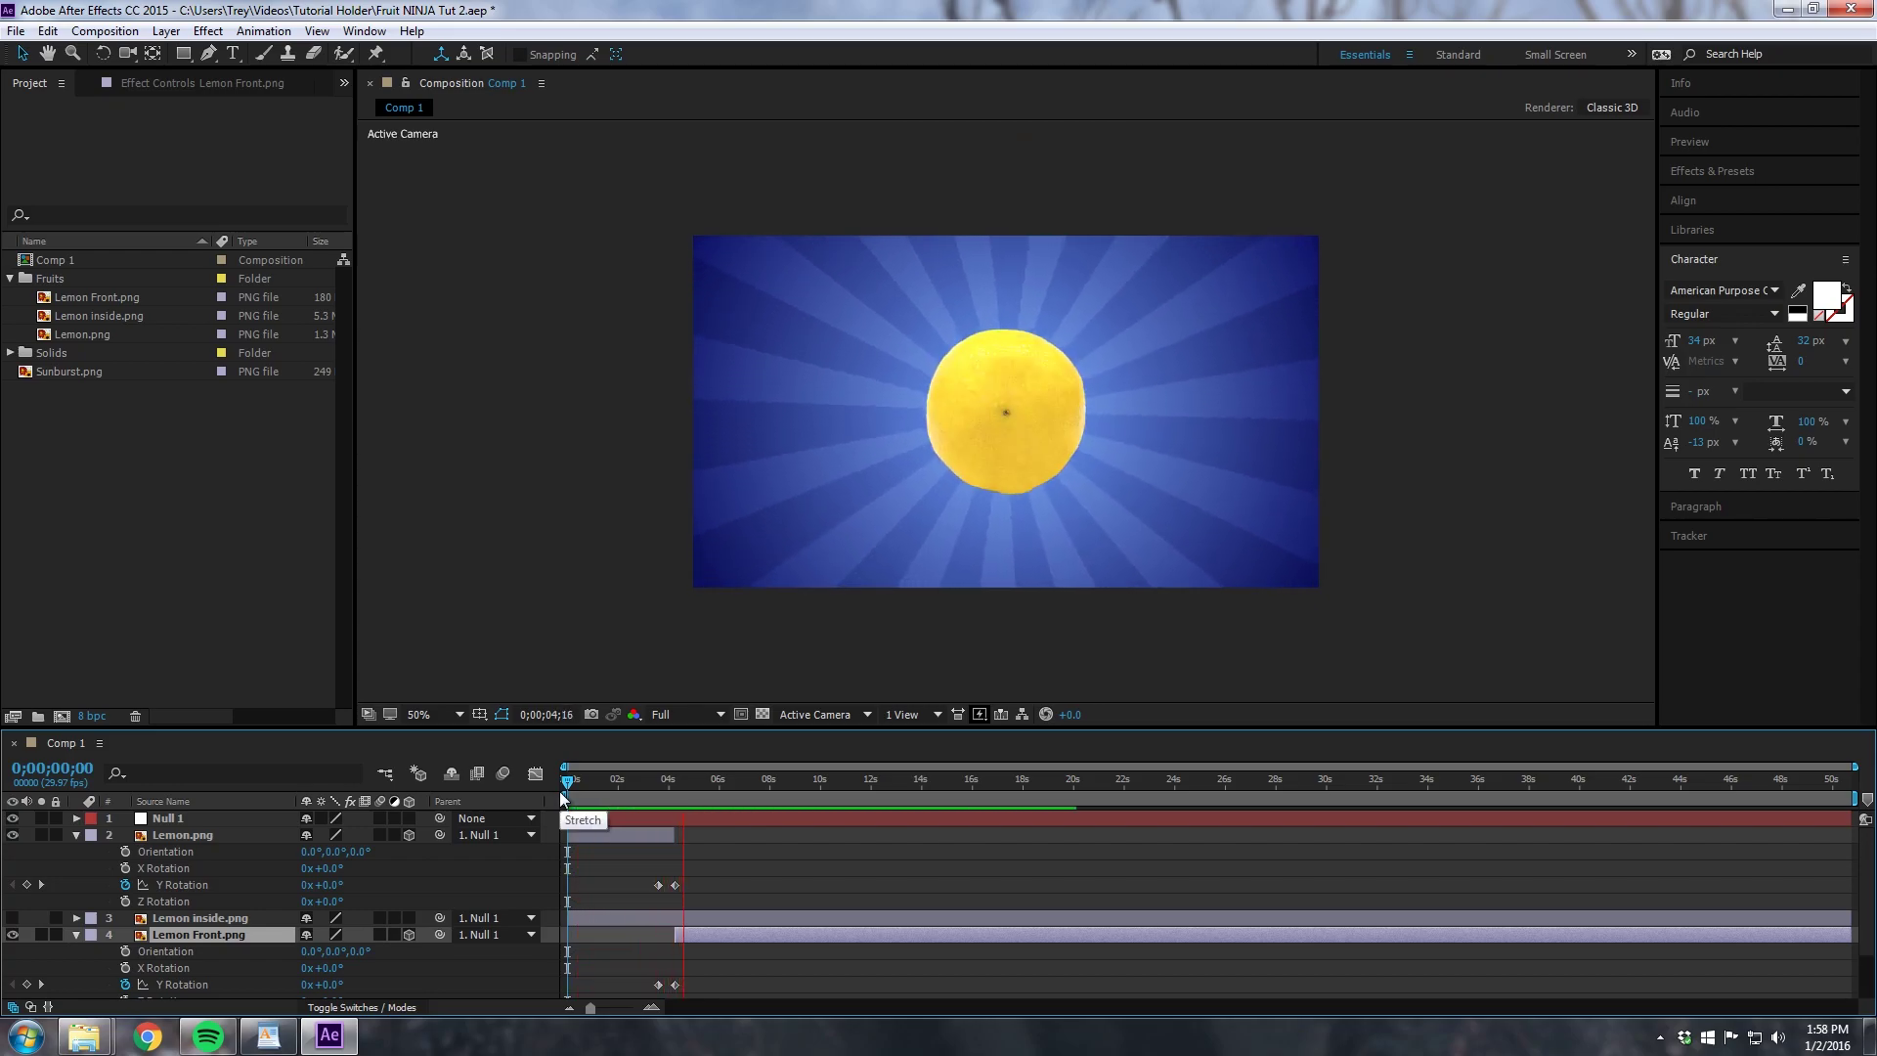
{"action": "key", "text": "space"}
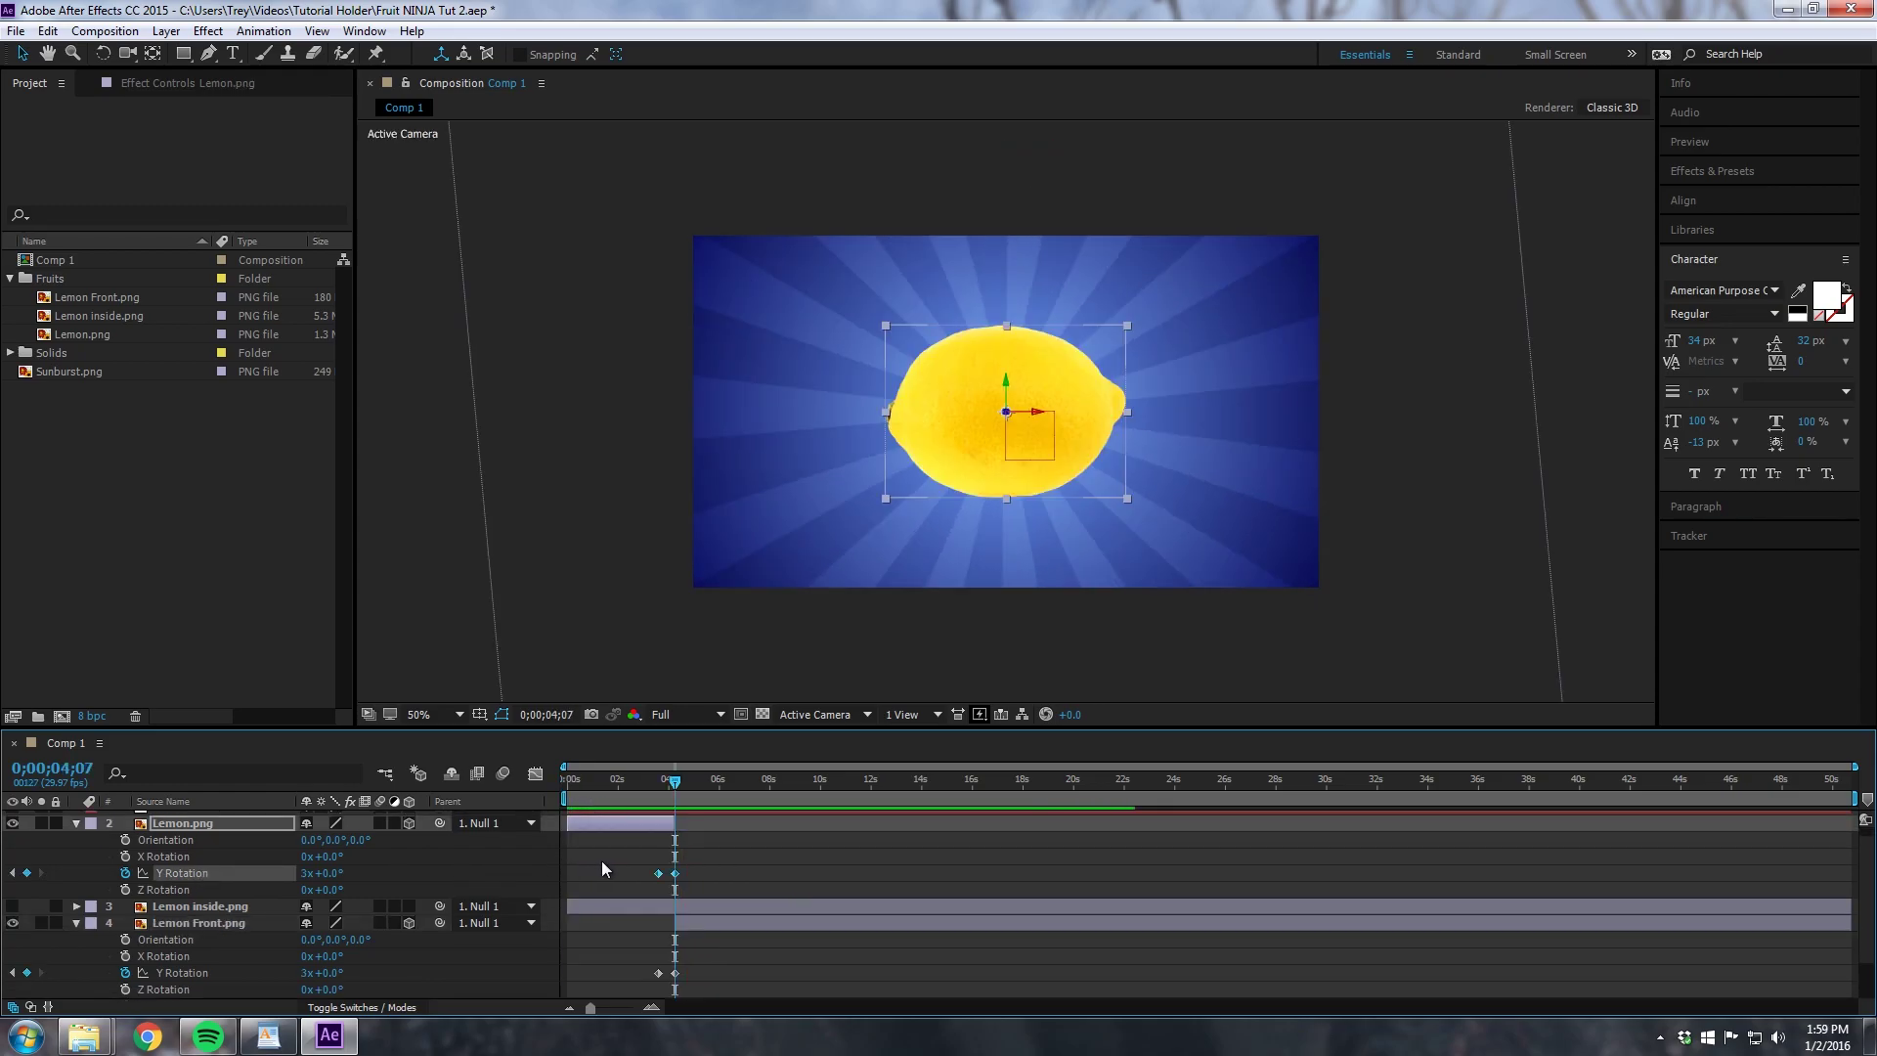
Step: Trim the start of Lemon Front.png to 0;00;04;07 and add the copied expression beginning "n = 0;" to its Y Rotation
{"action": "left_click_drag", "start_coordinate": [669, 786], "coordinate": [674, 787]}
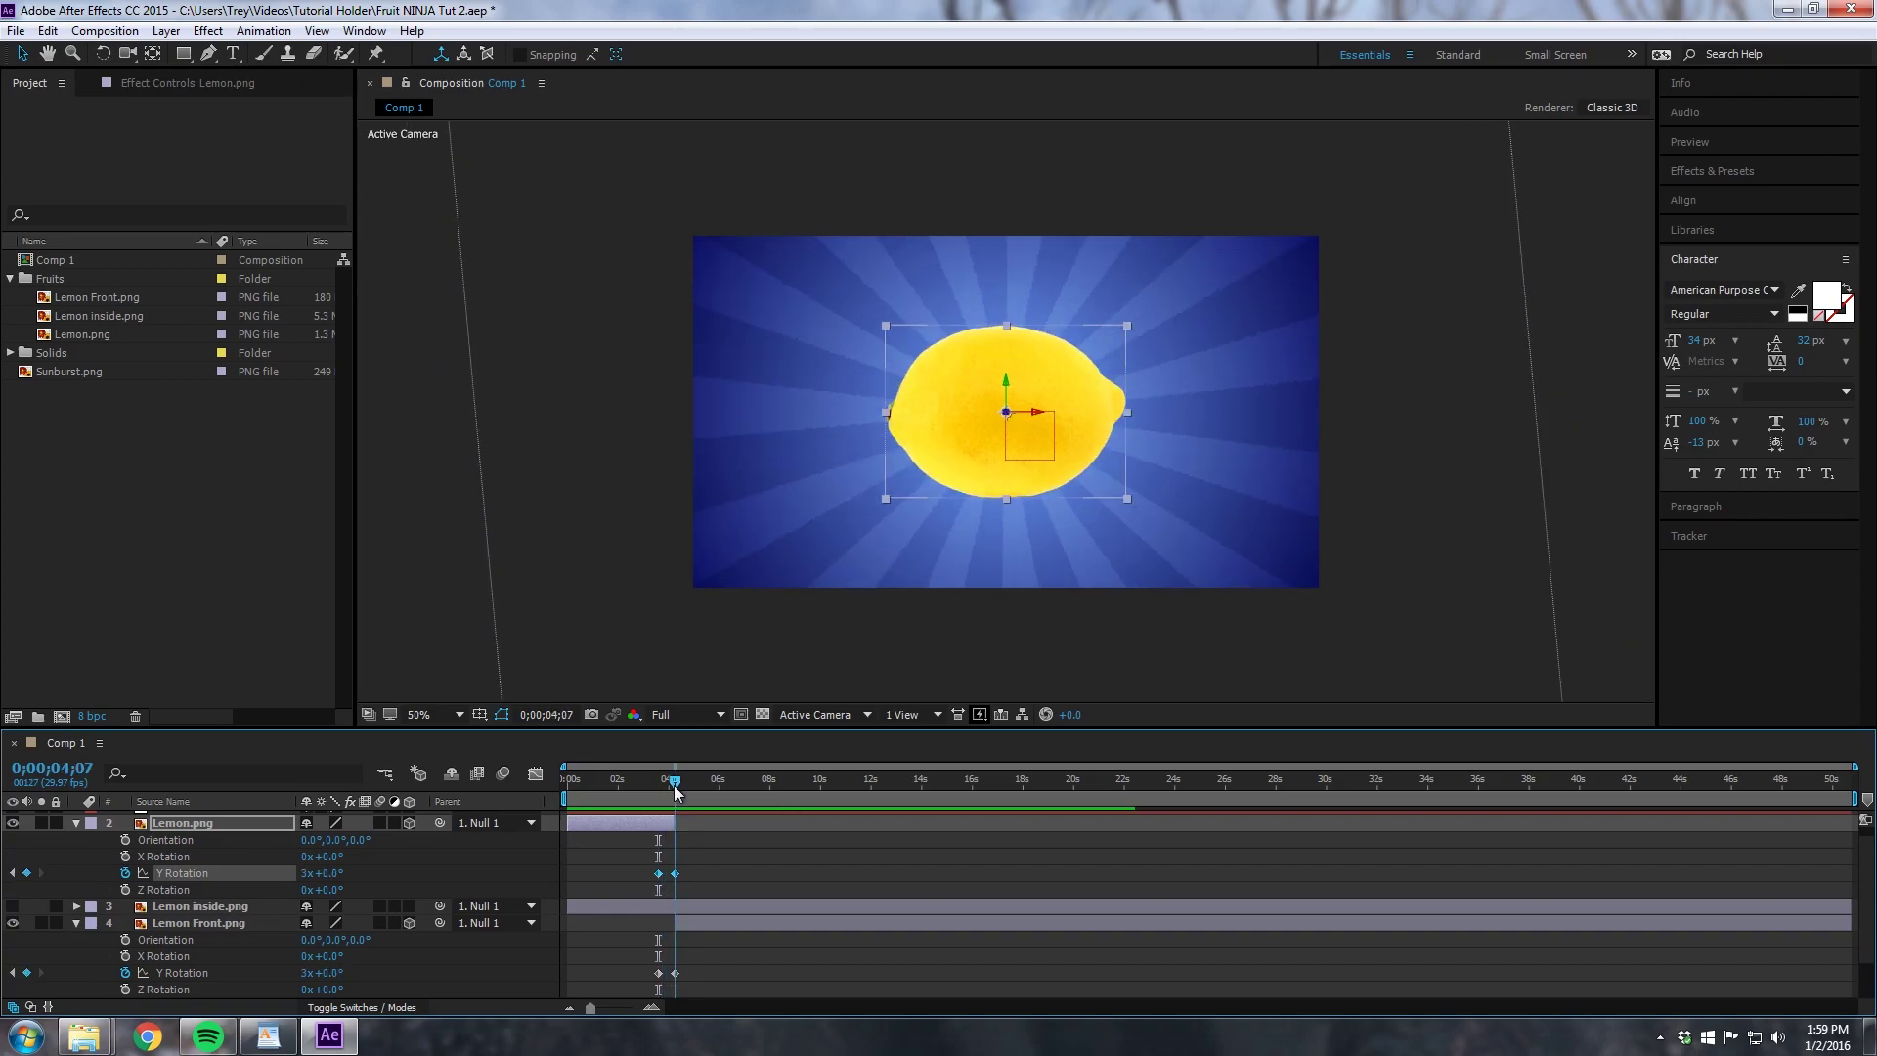
{"action": "left_click", "coordinate": [665, 923]}
{"action": "left_click", "coordinate": [176, 973]}
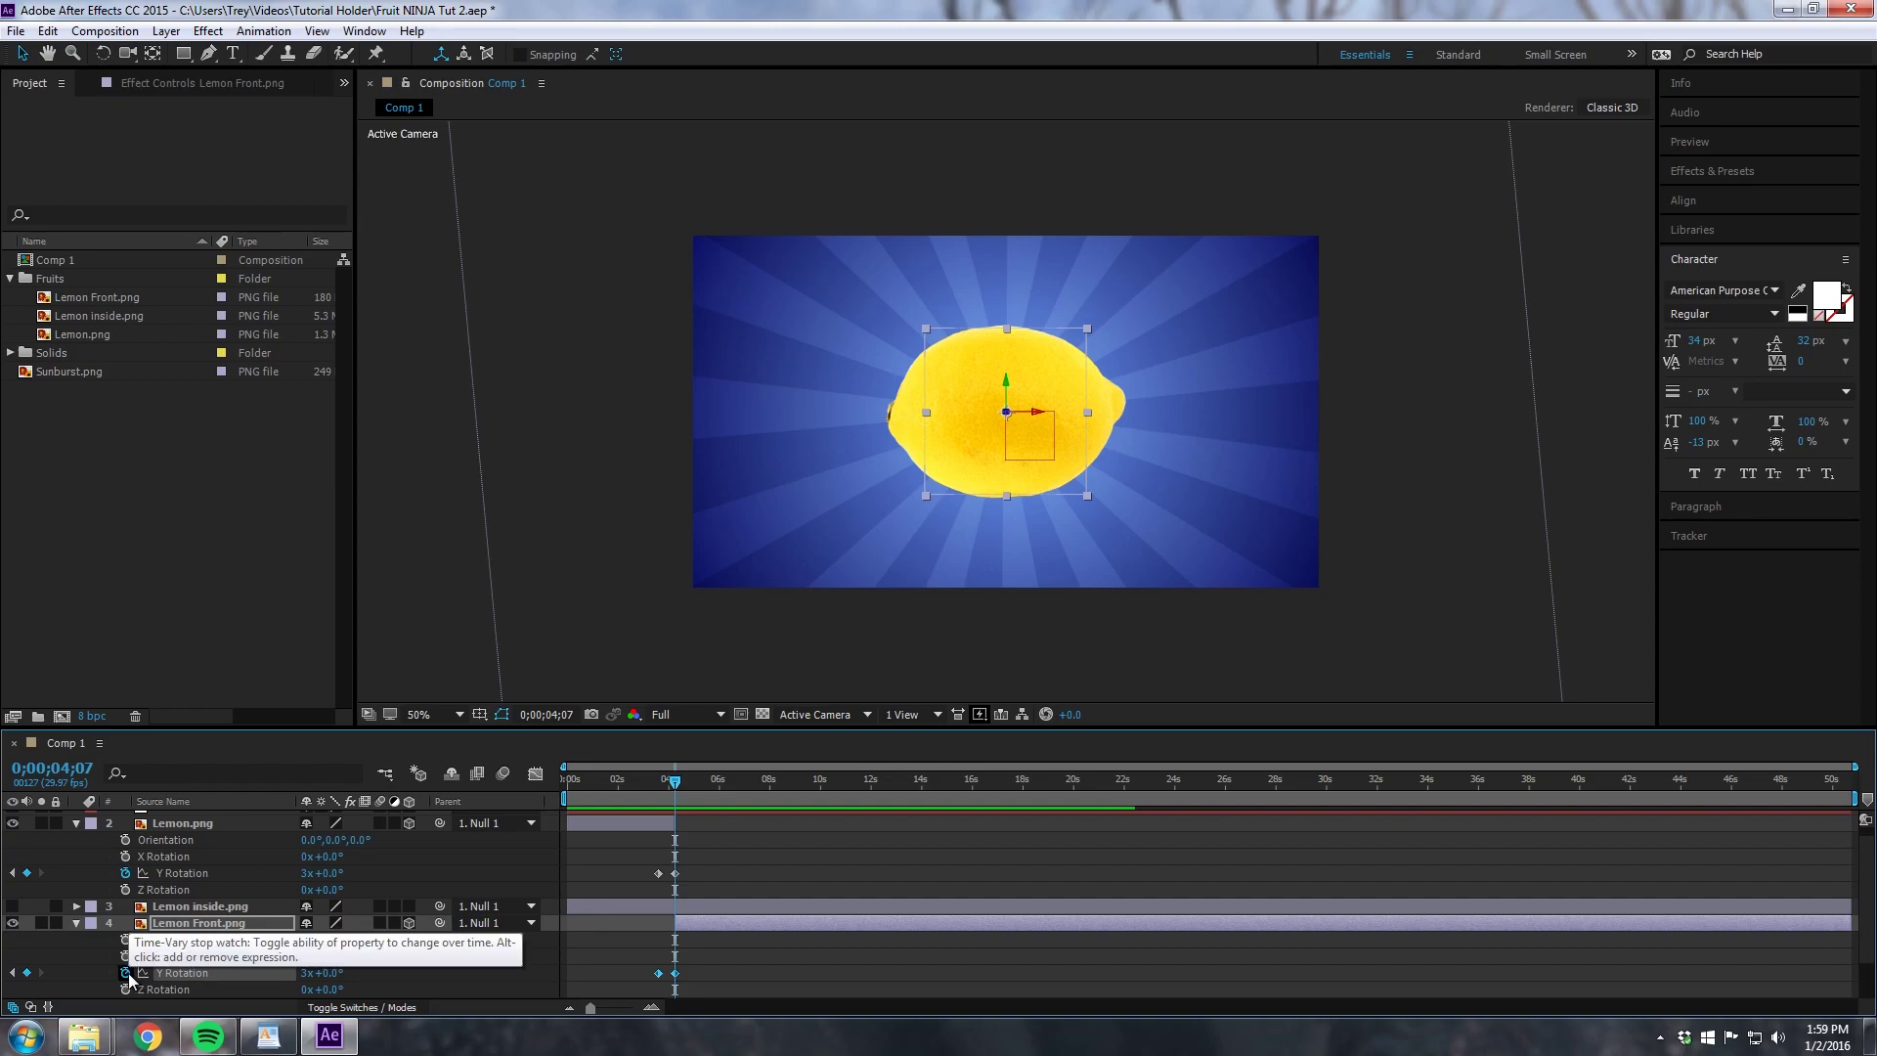
{"action": "left_click", "coordinate": [125, 973], "text": "alt"}
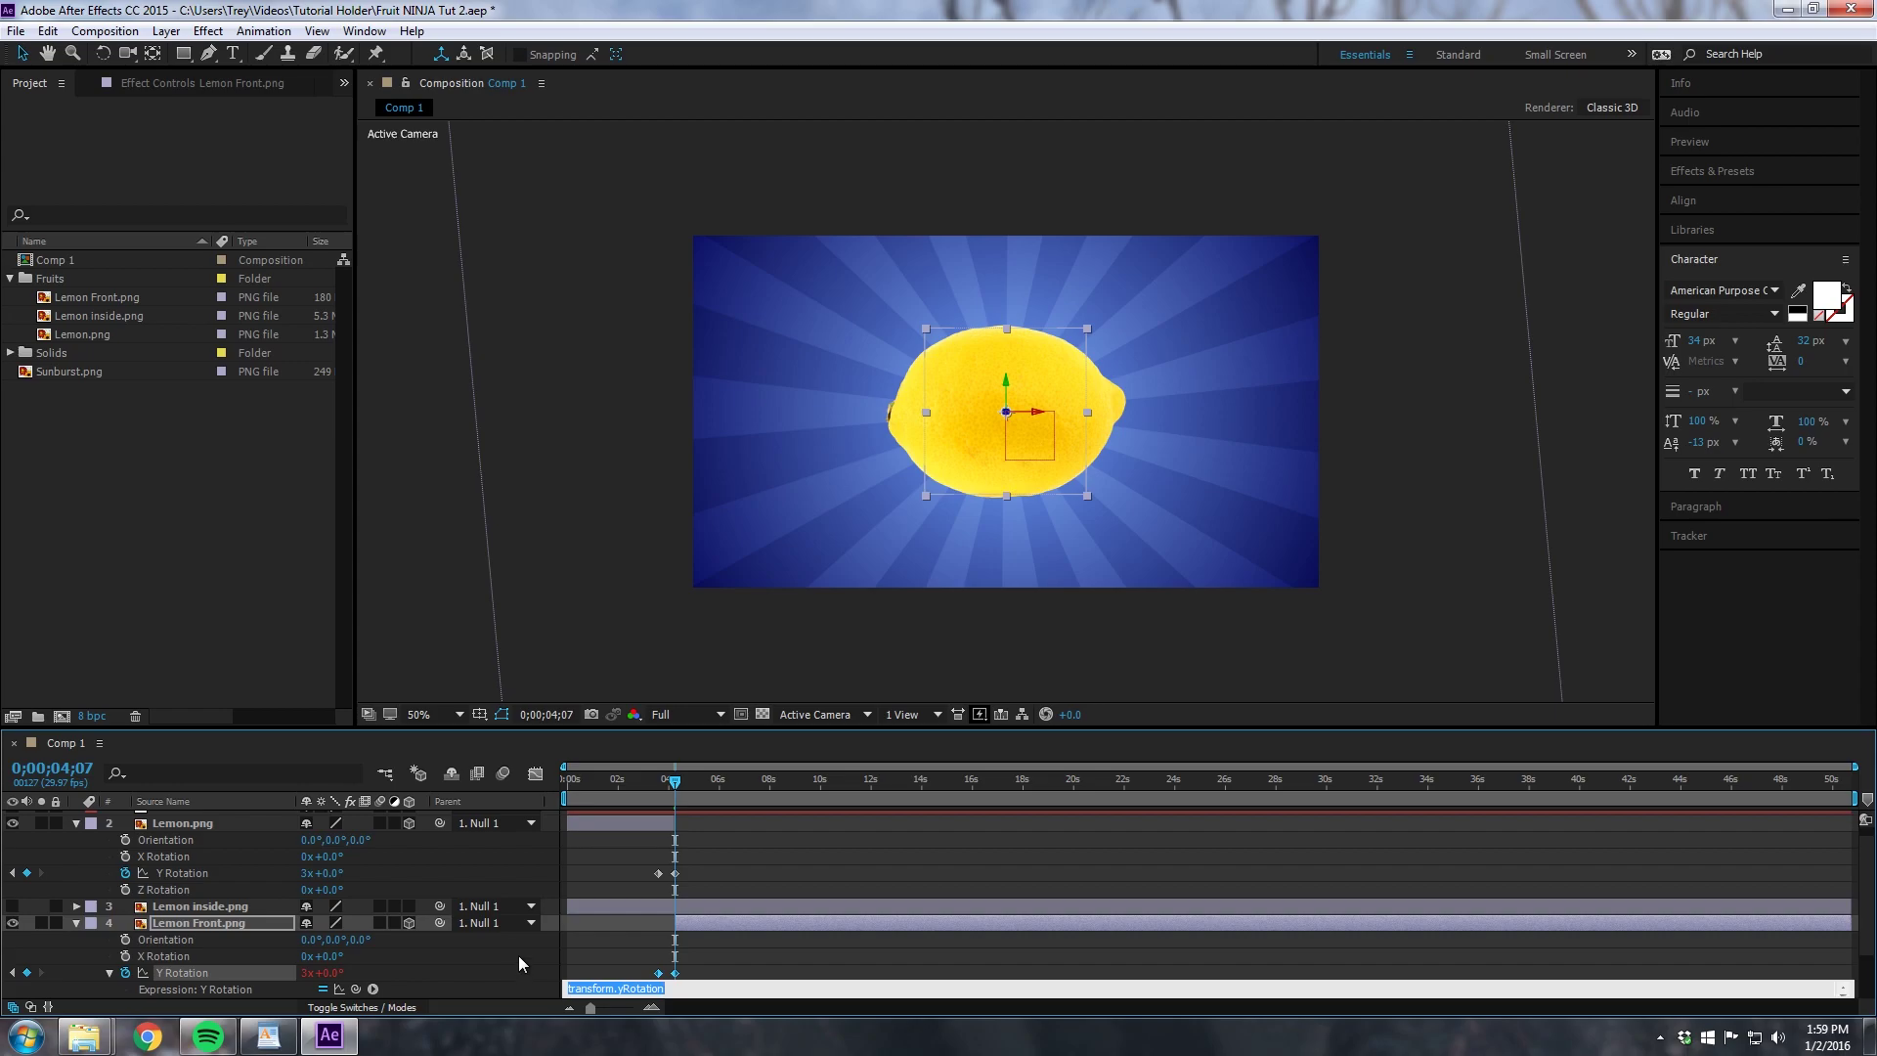
{"action": "key", "text": "BackSpace"}
{"action": "left_click", "coordinate": [602, 927]}
Step: Preview the lemon's spin and the switch to Lemon Front.png from 0;00;01;28
{"action": "scroll", "coordinate": [674, 901], "scroll_direction": "down", "scroll_amount": 1}
{"action": "left_click_drag", "start_coordinate": [674, 779], "coordinate": [614, 777]}
{"action": "key", "text": "space"}
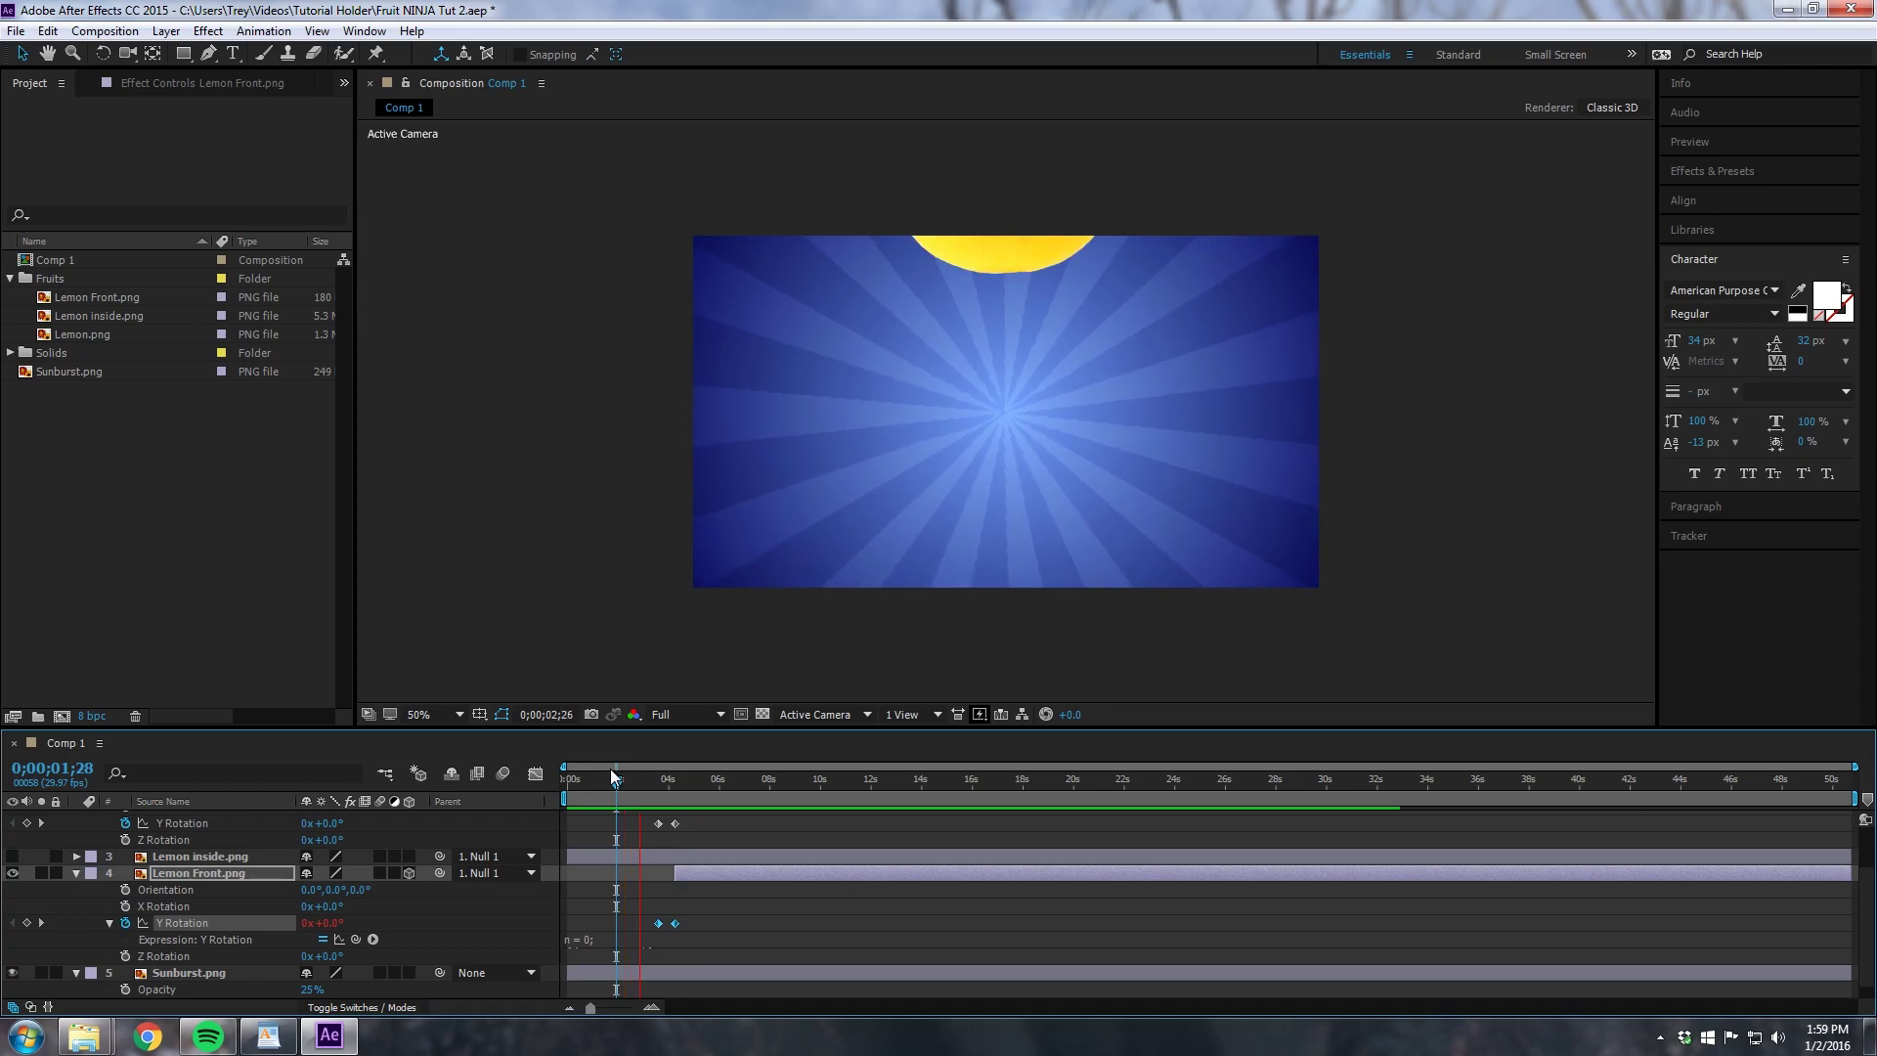
Step: Place Lemon inside.png below Lemon Front.png, trim its start to 0;00;05;00 and make it visible
{"action": "left_click_drag", "start_coordinate": [613, 777], "coordinate": [695, 777]}
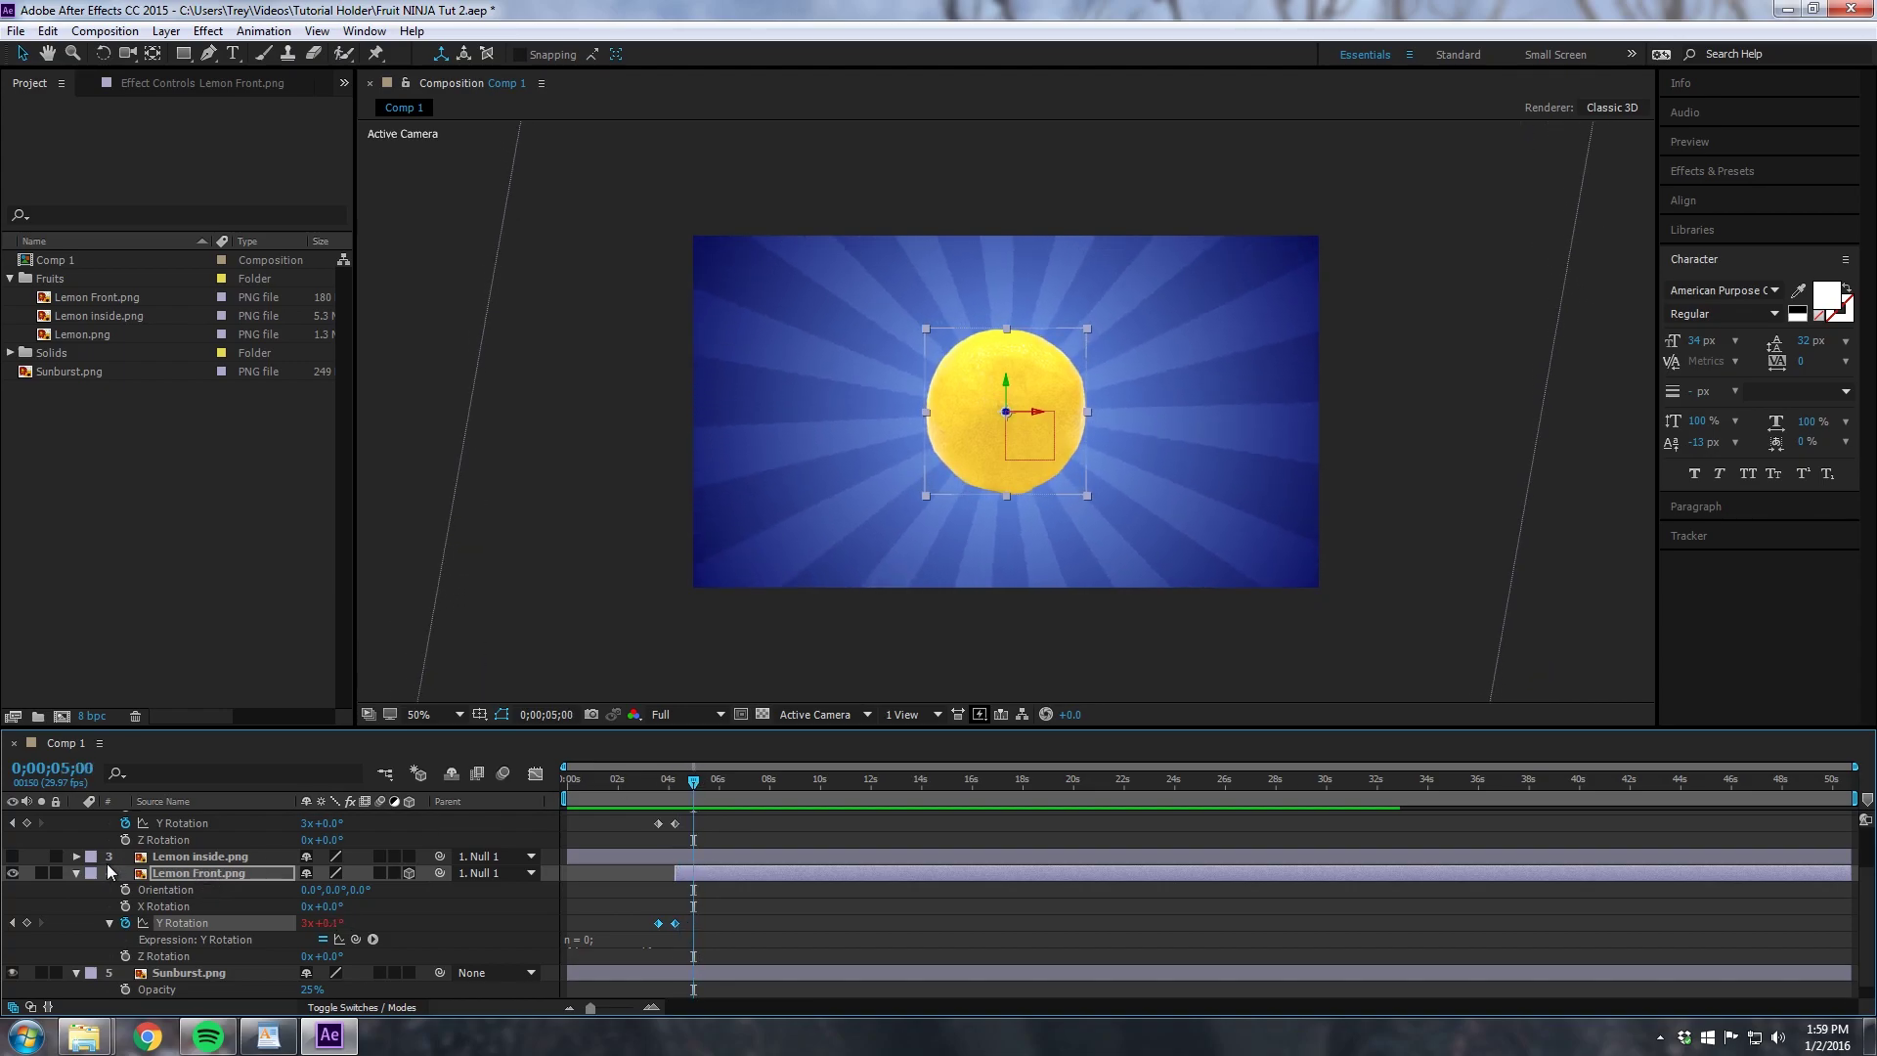
{"action": "left_click", "coordinate": [75, 873]}
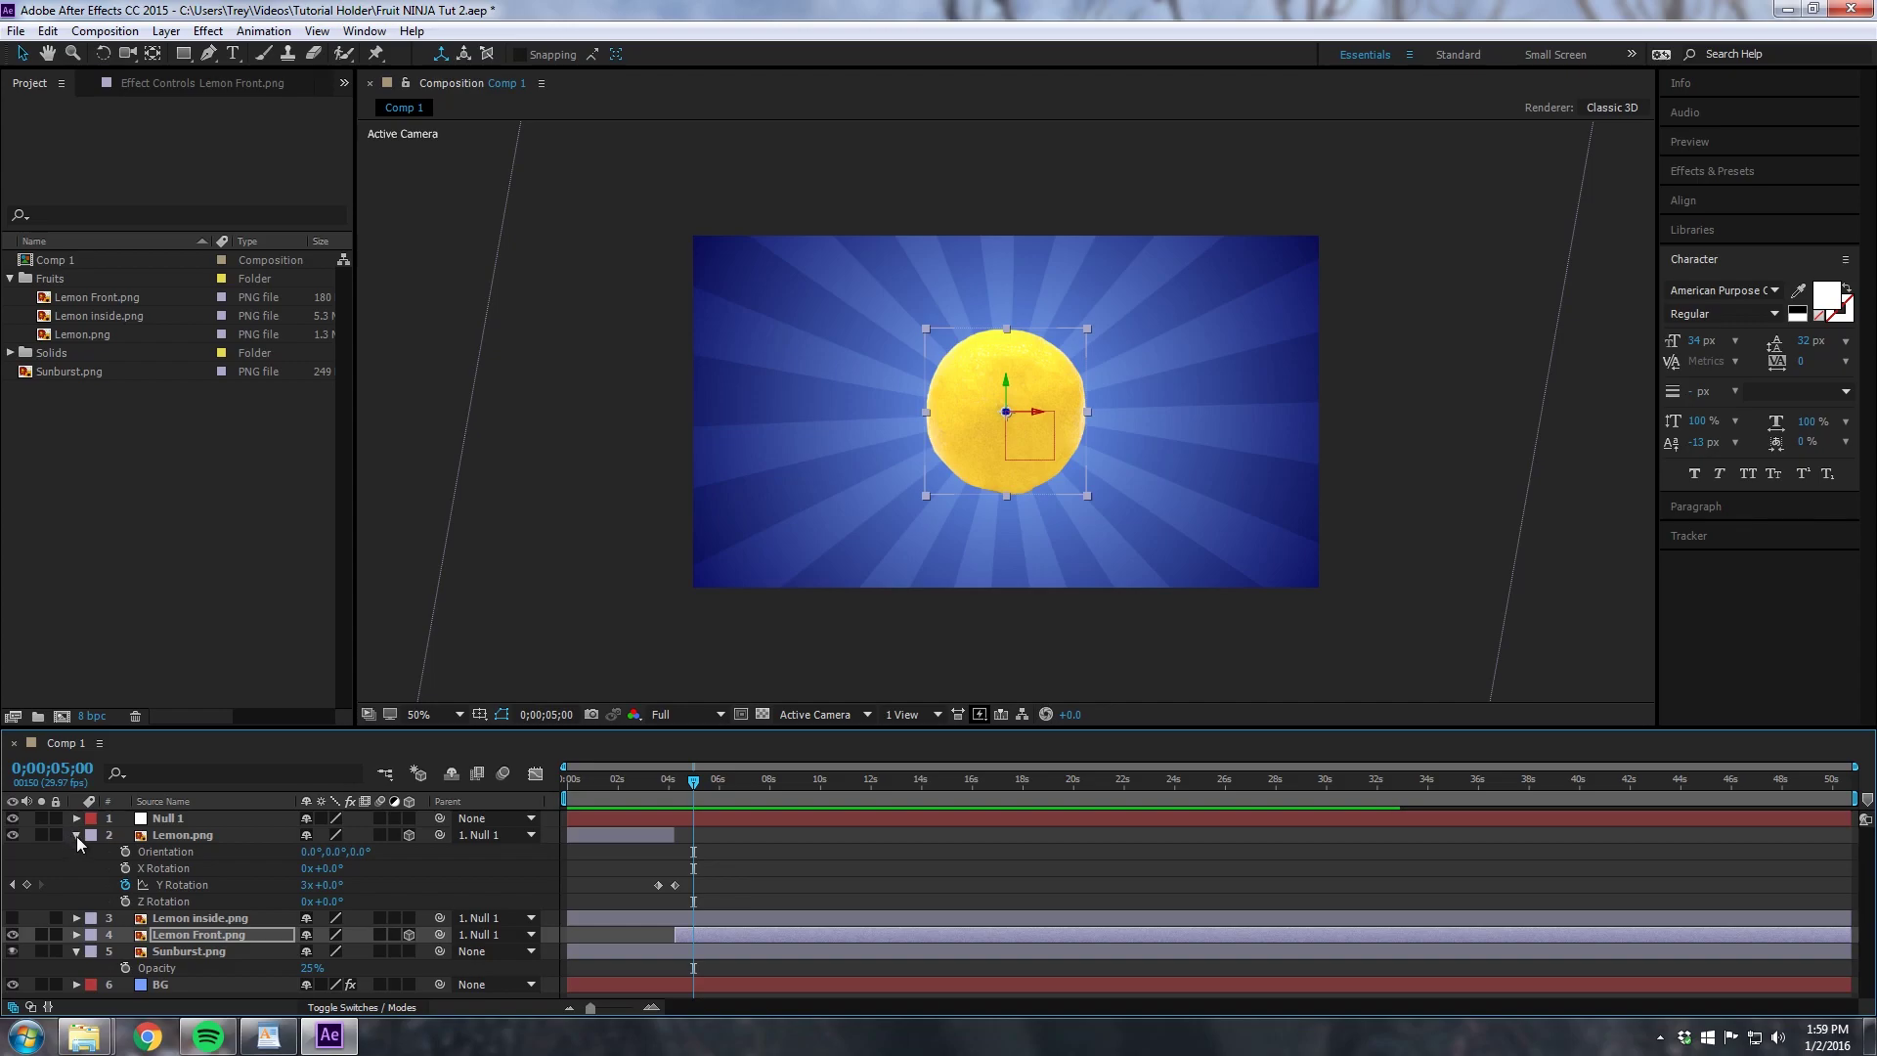
{"action": "left_click", "coordinate": [78, 835]}
{"action": "left_click_drag", "start_coordinate": [164, 851], "coordinate": [164, 872]}
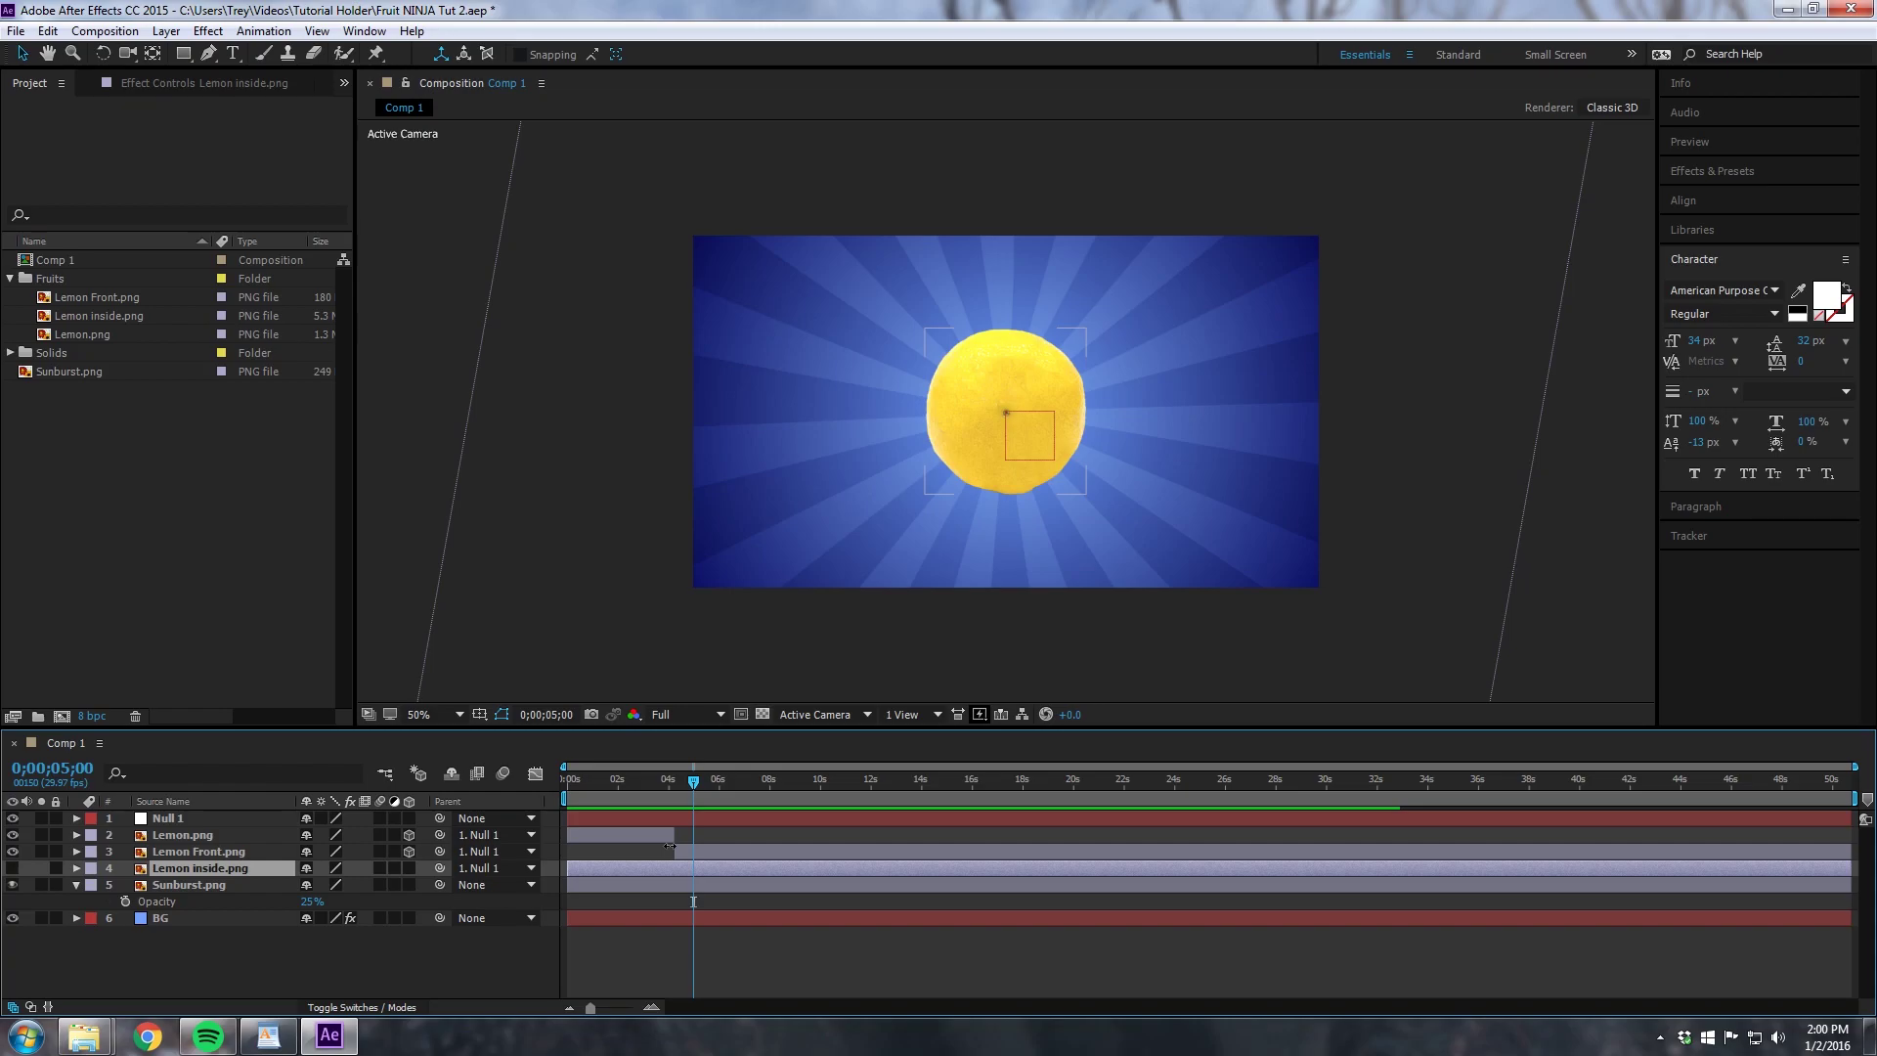
{"action": "key", "text": "alt+bracketleft"}
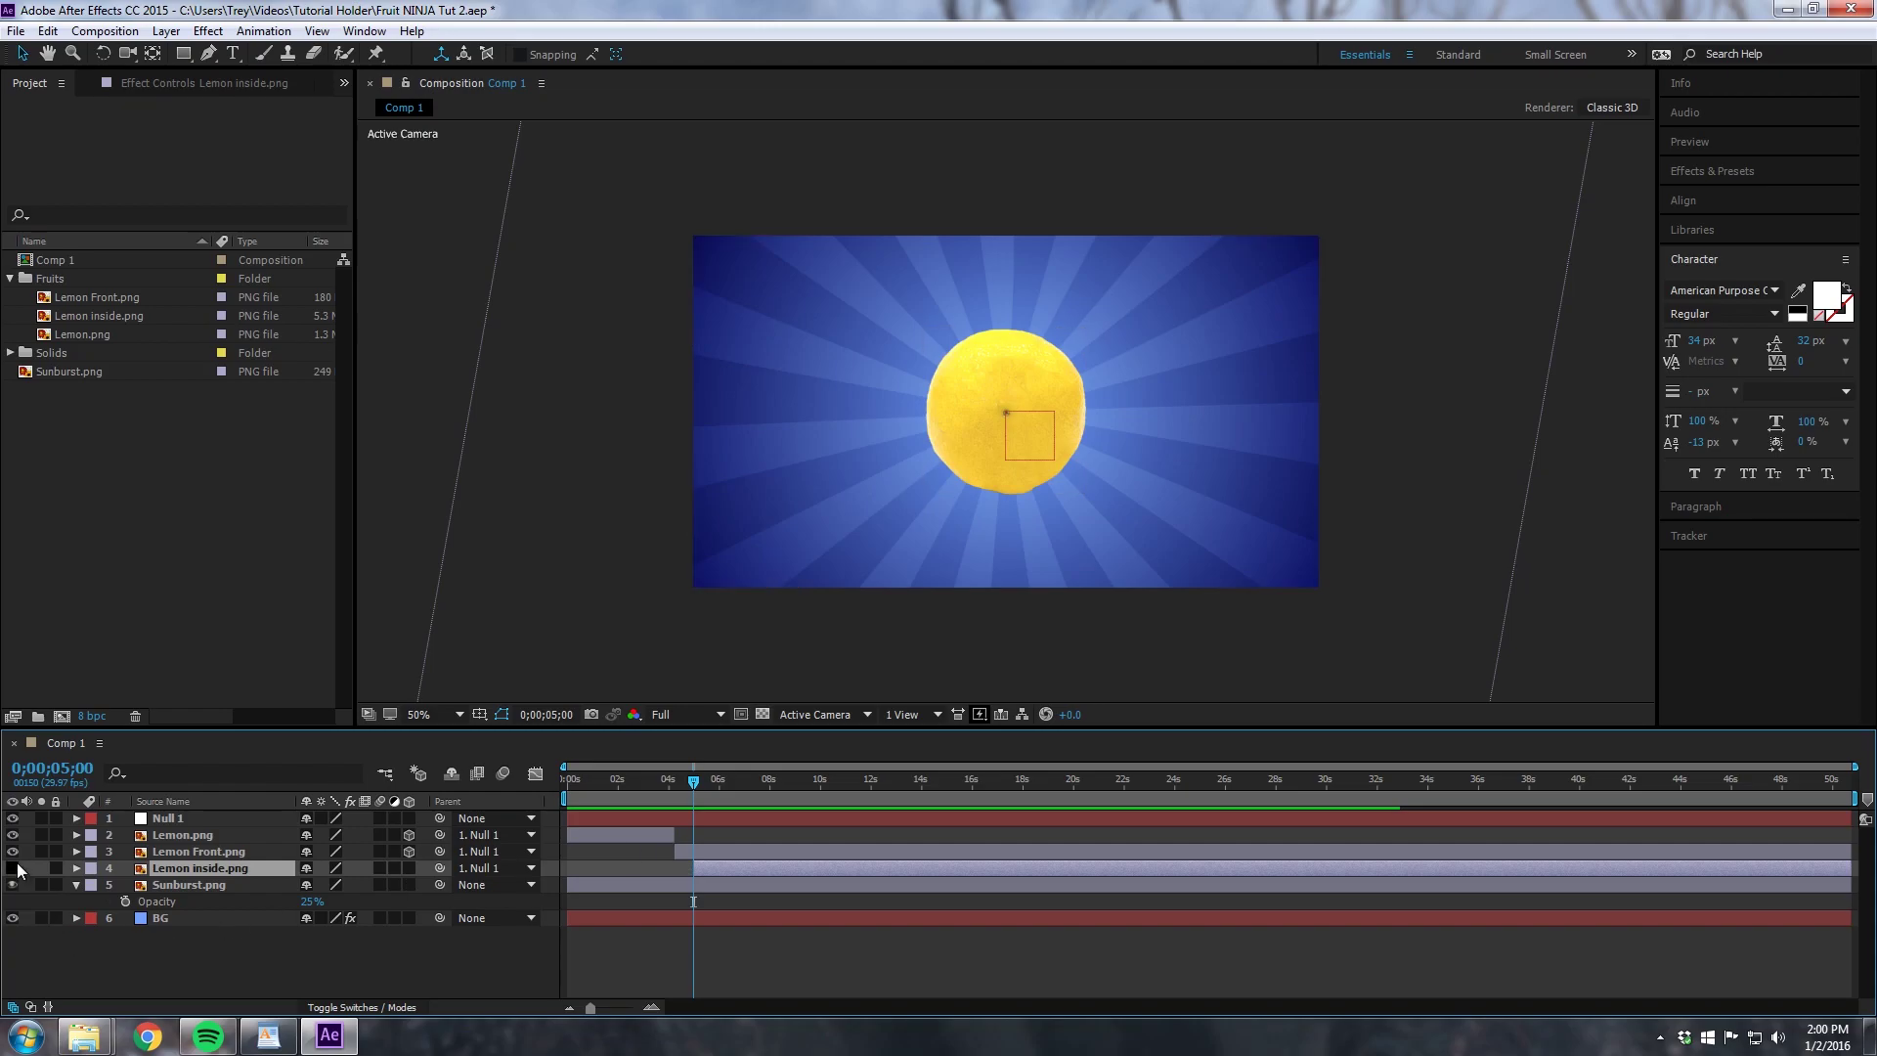
{"action": "left_click", "coordinate": [13, 868]}
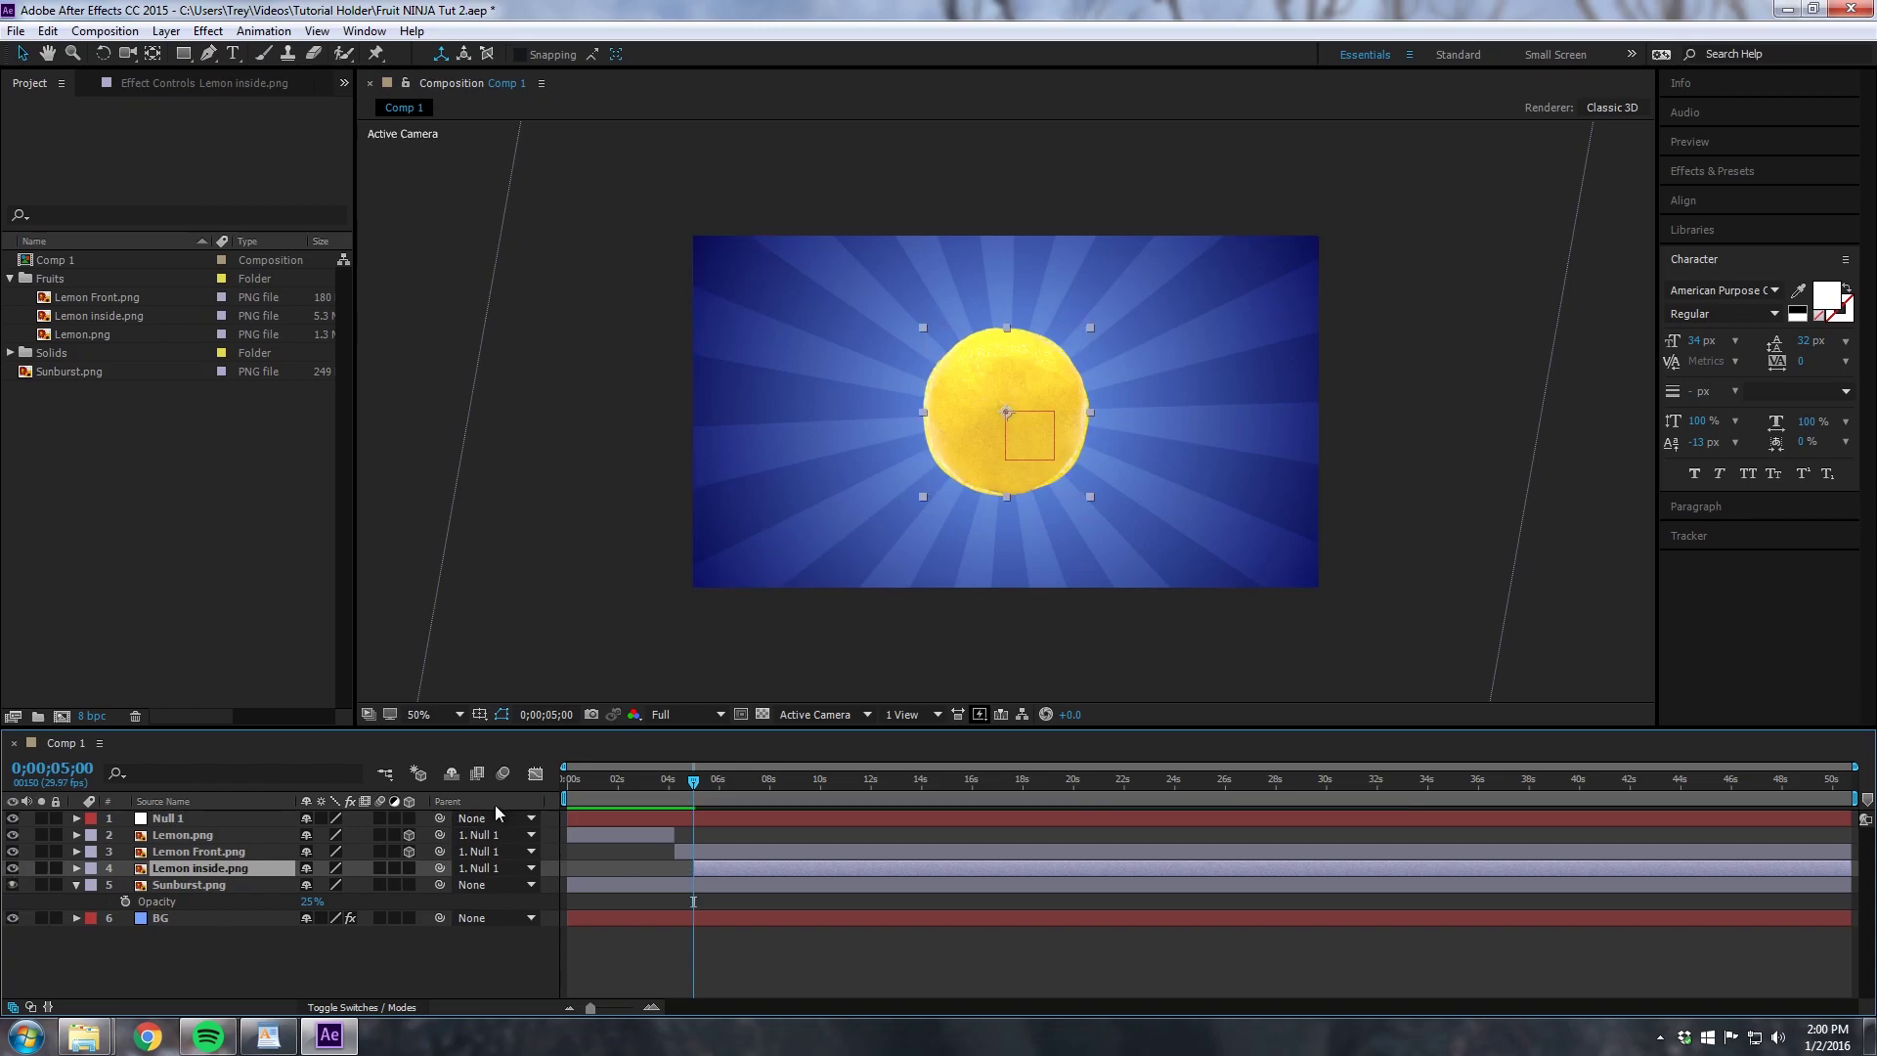
Step: Move Lemon inside.png's anchor point to the lower-right edge of the lemon slice
{"action": "key", "text": "y"}
{"action": "left_click_drag", "start_coordinate": [1007, 413], "coordinate": [1020, 460]}
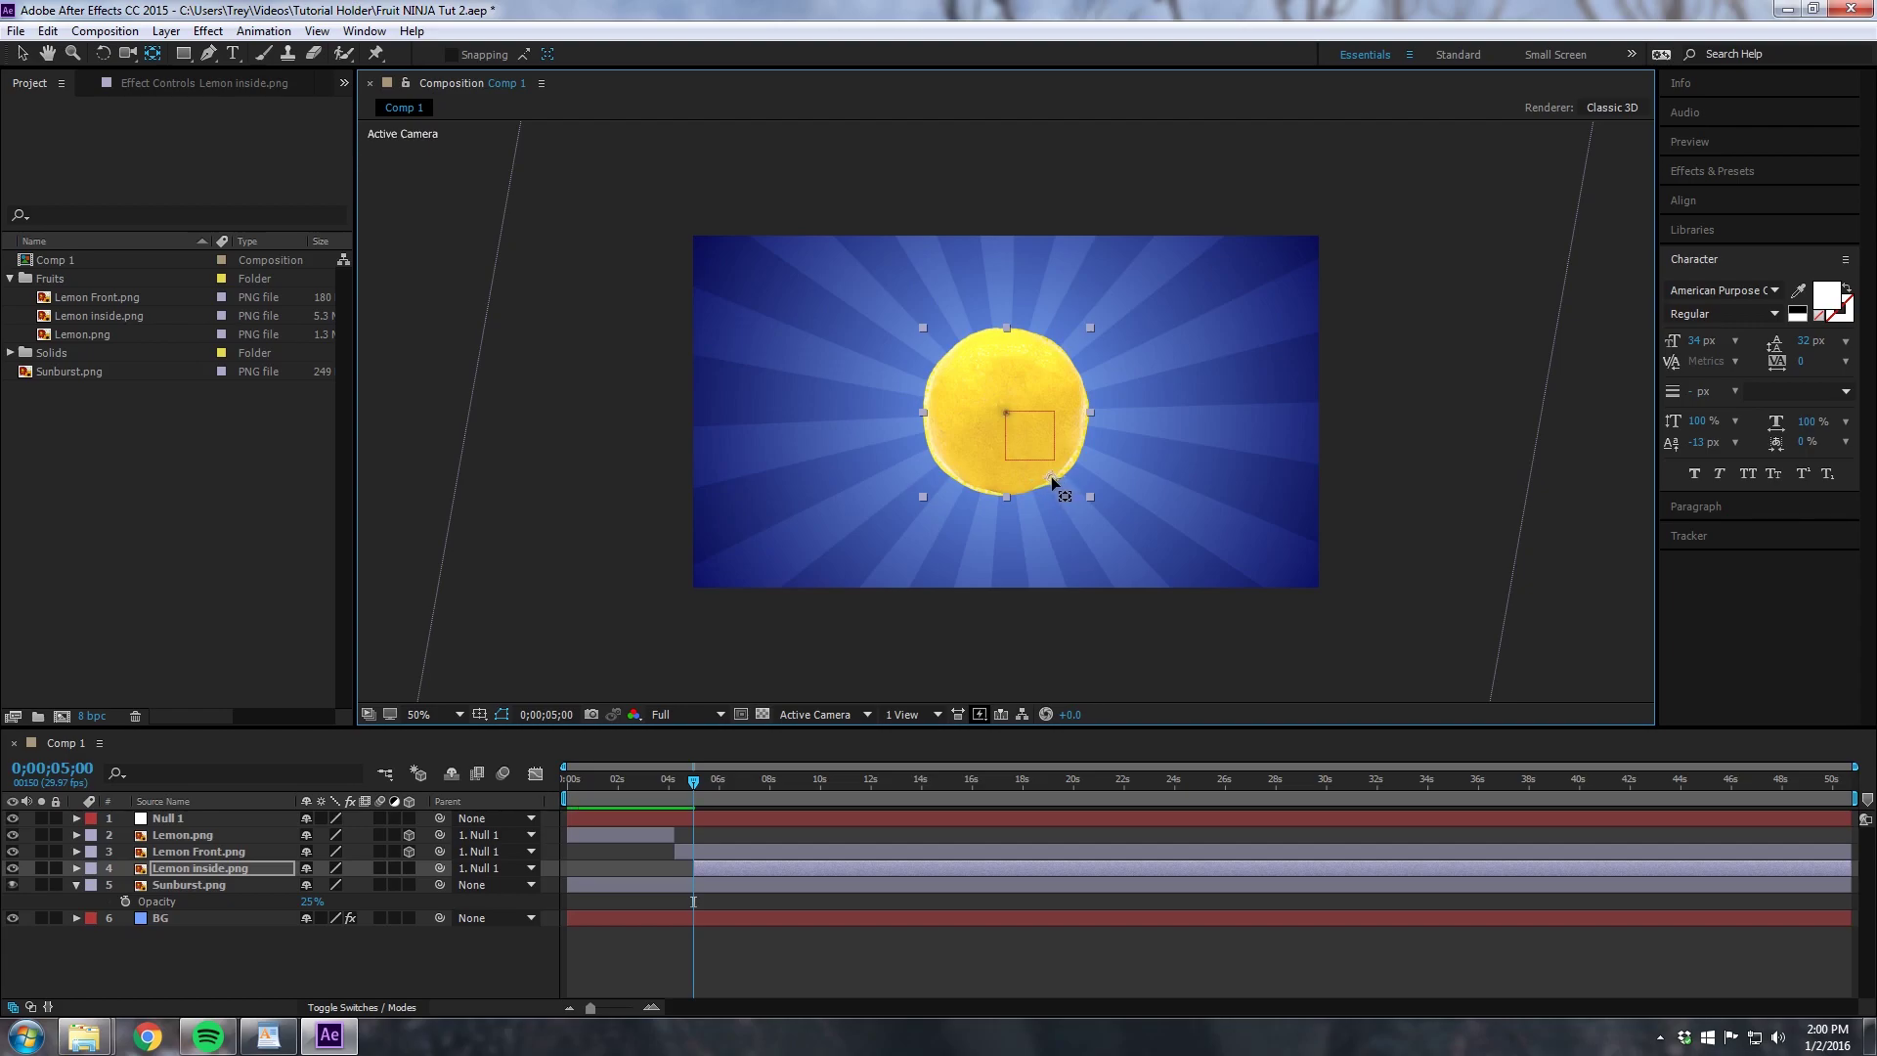
{"action": "scroll", "coordinate": [1007, 411], "scroll_direction": "up", "scroll_amount": 2}
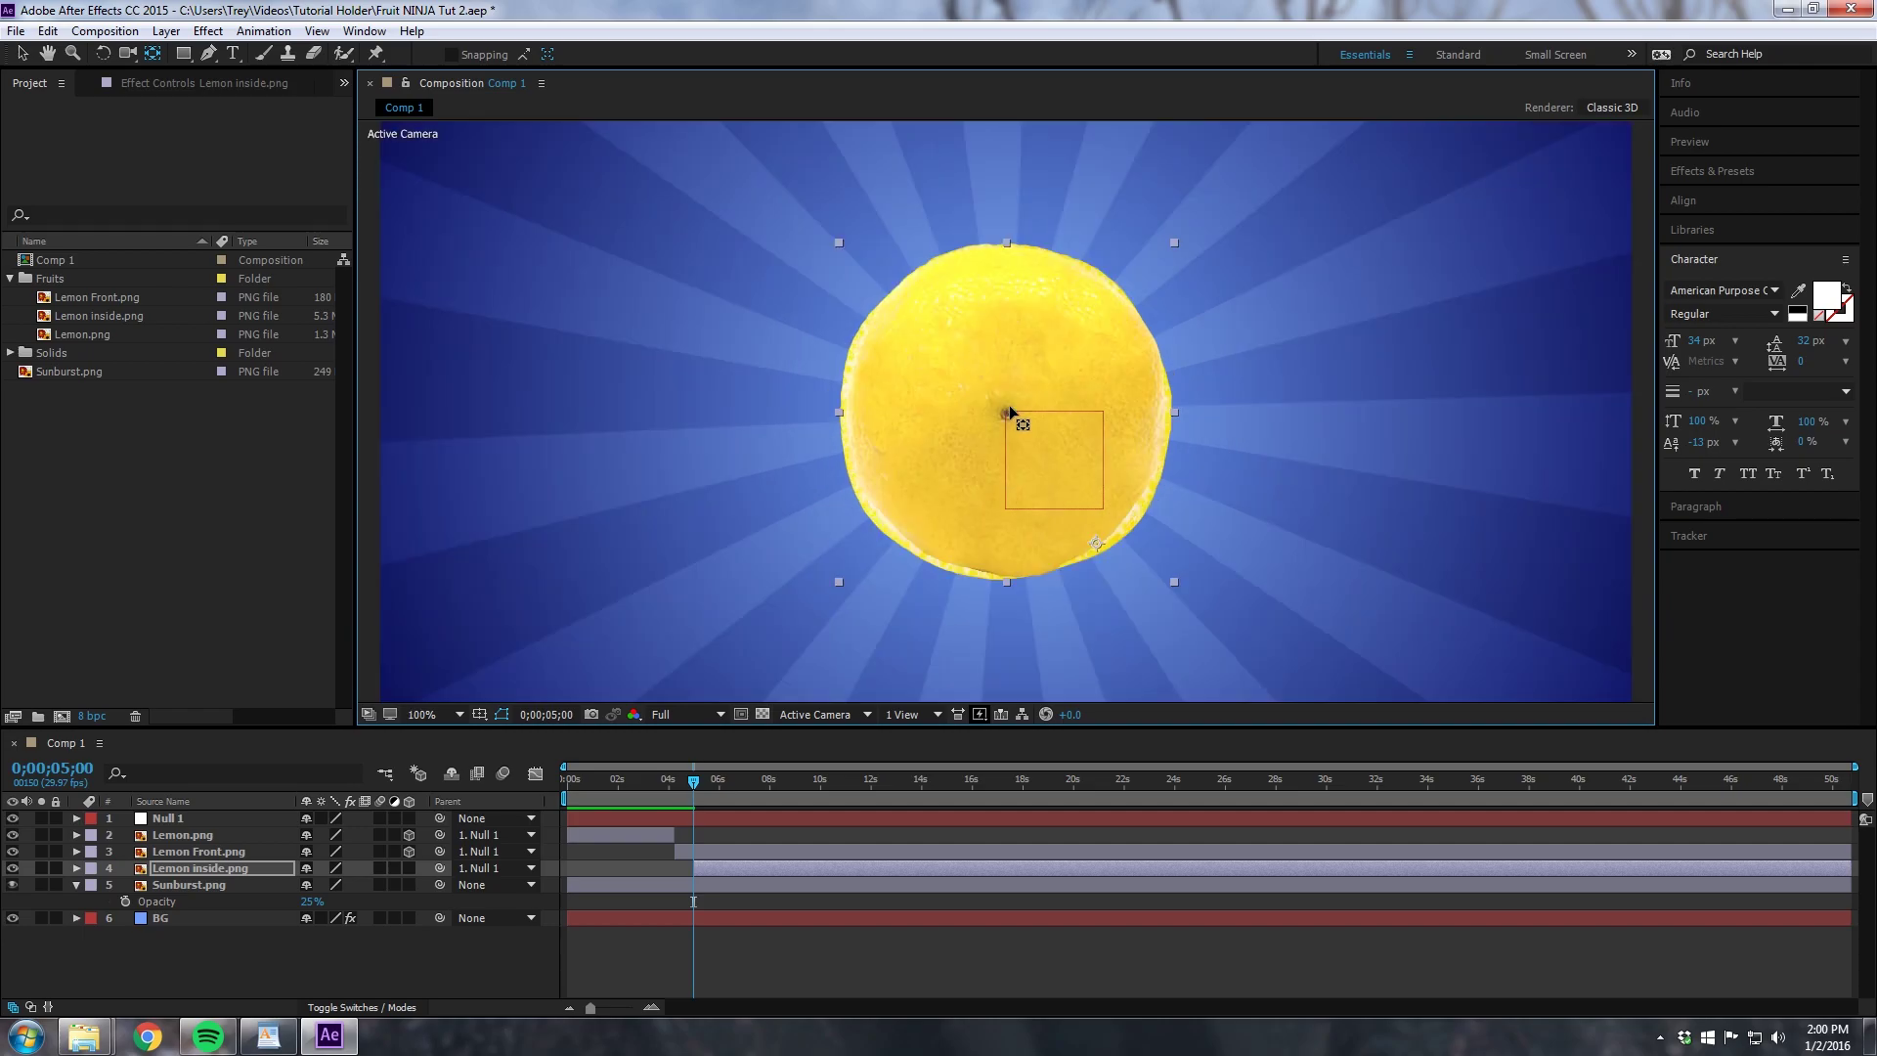
{"action": "scroll", "coordinate": [1018, 413], "scroll_direction": "down", "scroll_amount": 2}
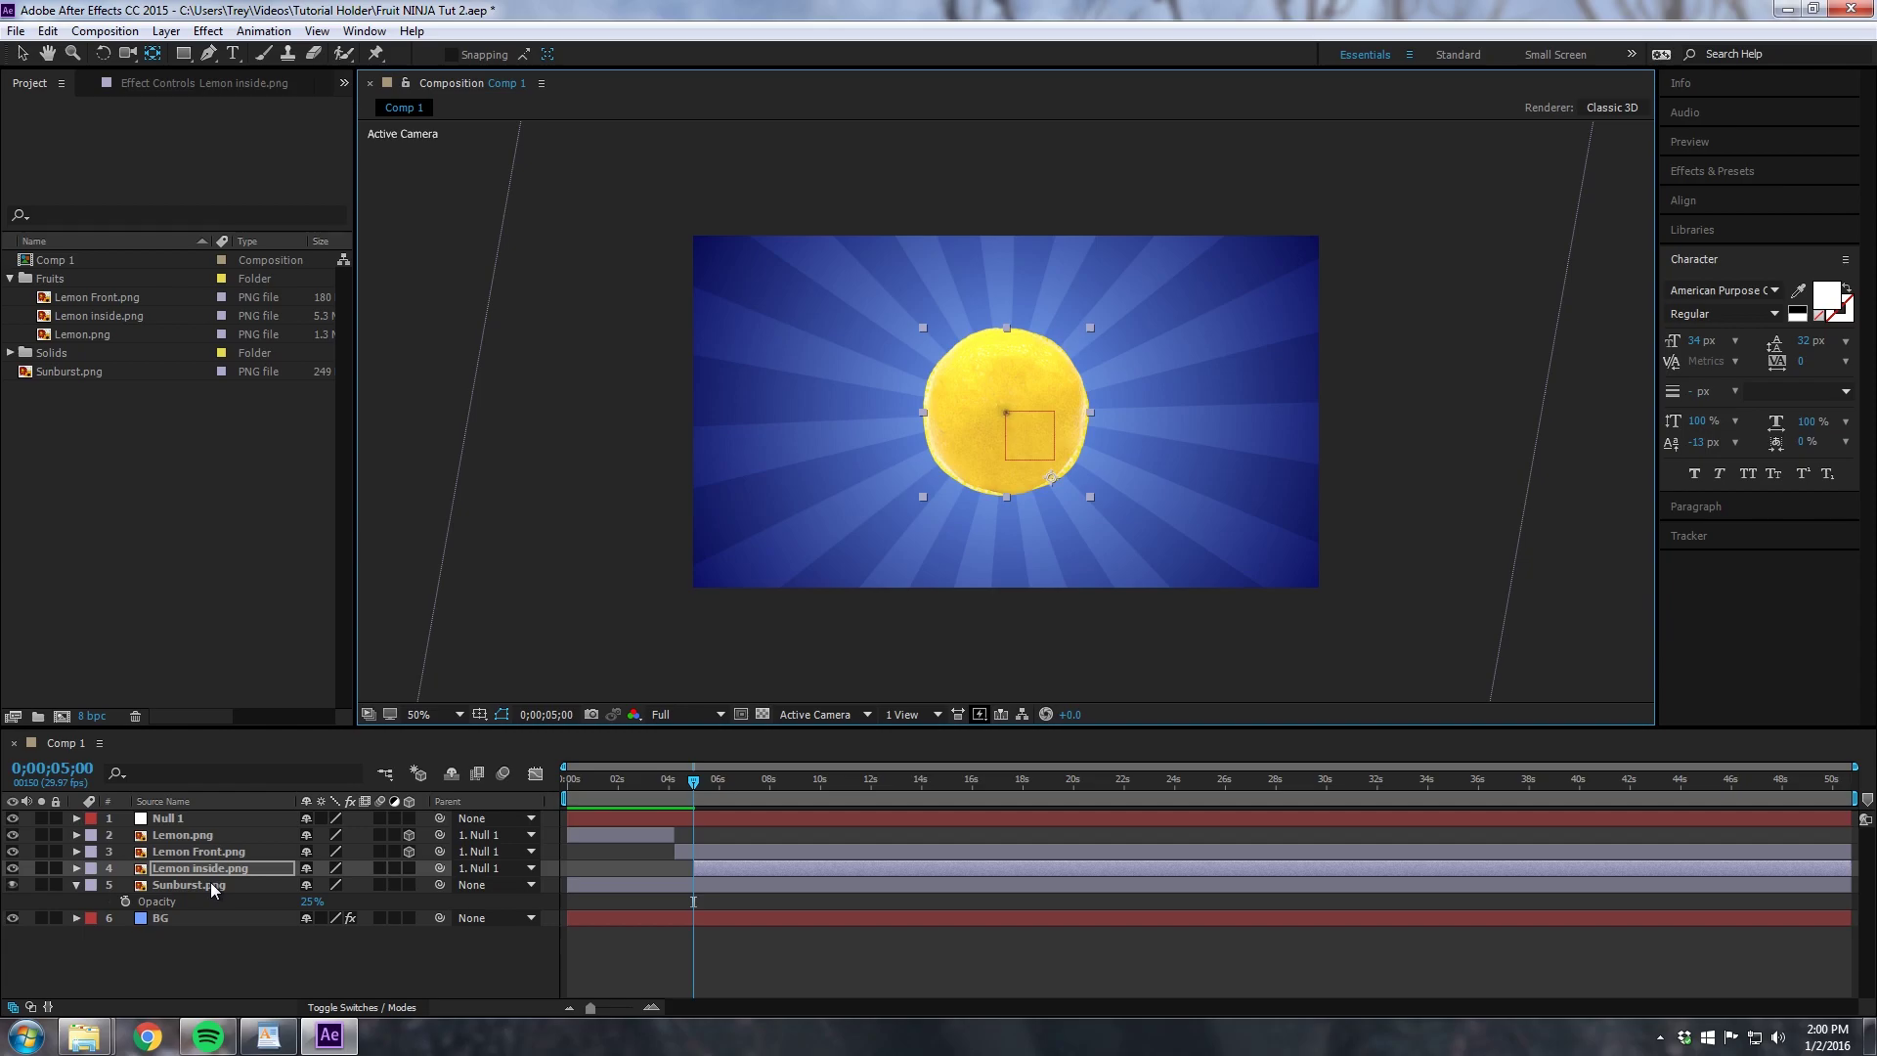
Step: Keyframe Lemon inside.png's Rotation at 0° at 0;00;05;00 and 74° at 0;00;05;06, then scrub through the swing
{"action": "key", "text": "r"}
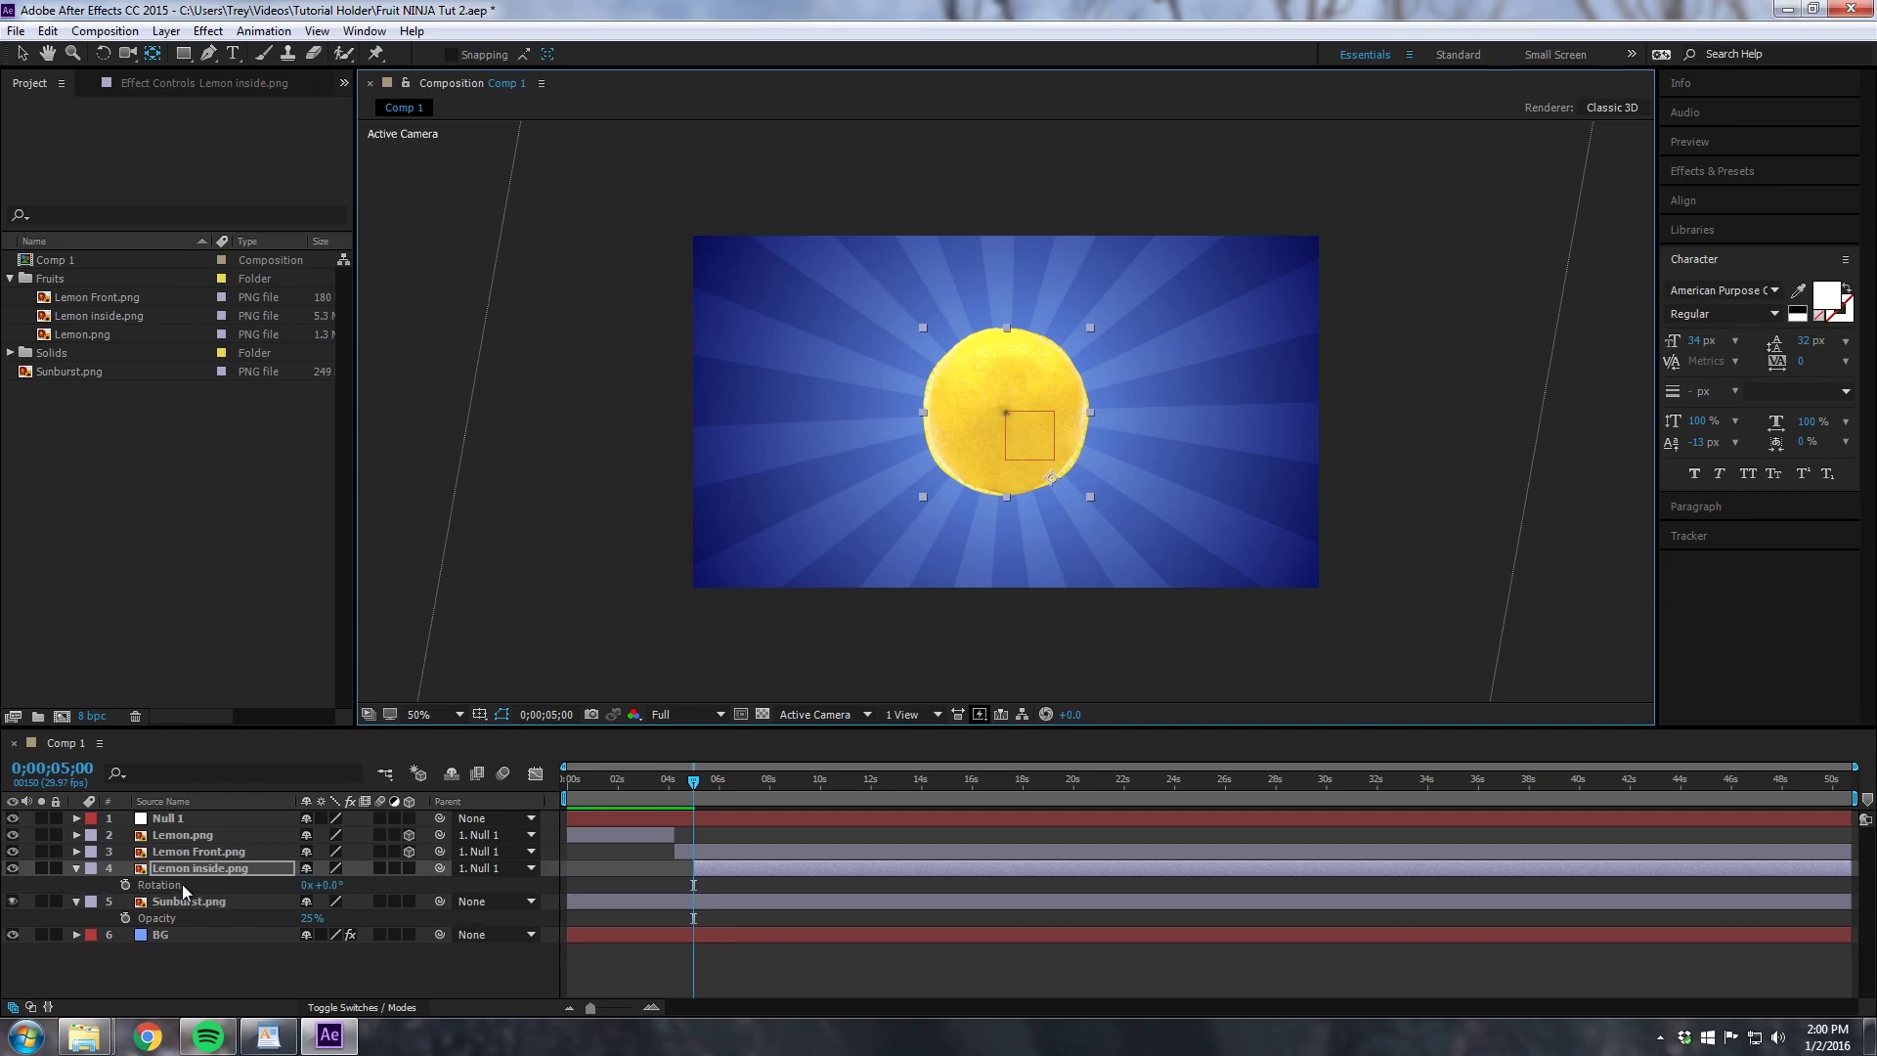
{"action": "left_click", "coordinate": [125, 886]}
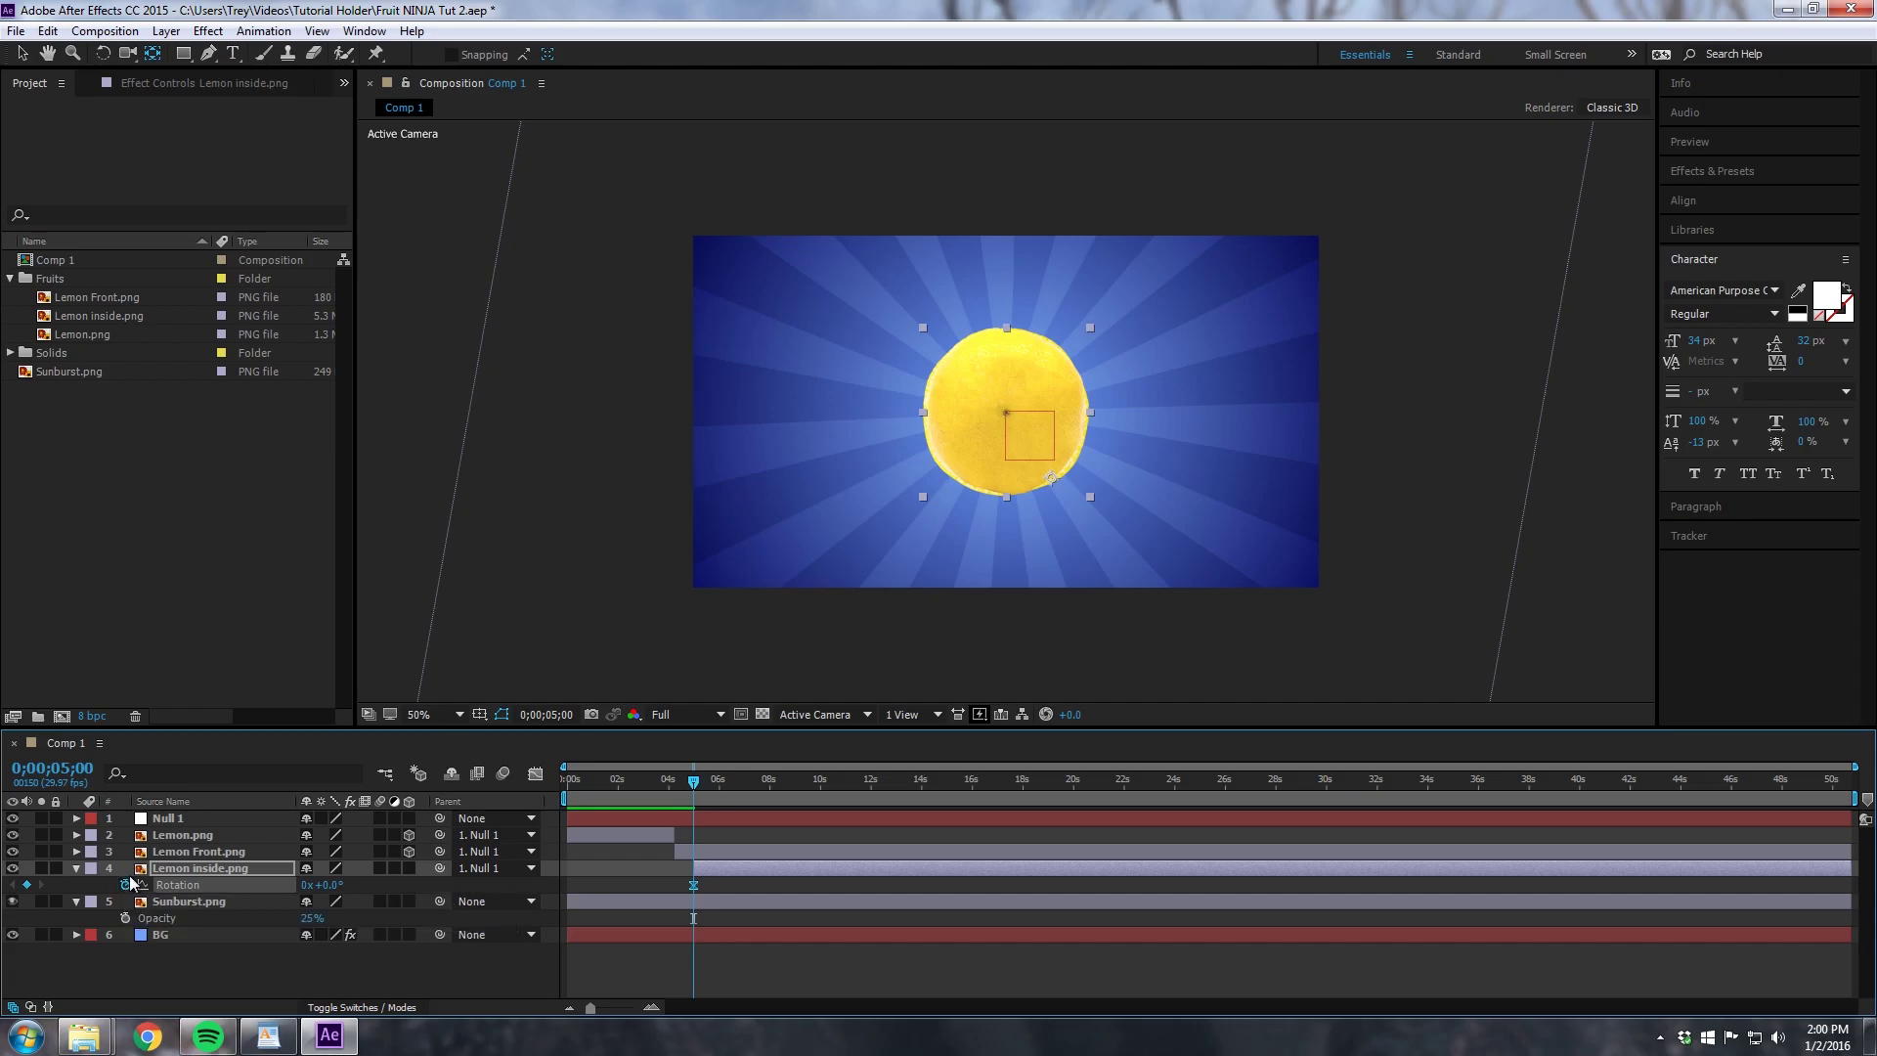
{"action": "left_click_drag", "start_coordinate": [695, 785], "coordinate": [700, 782]}
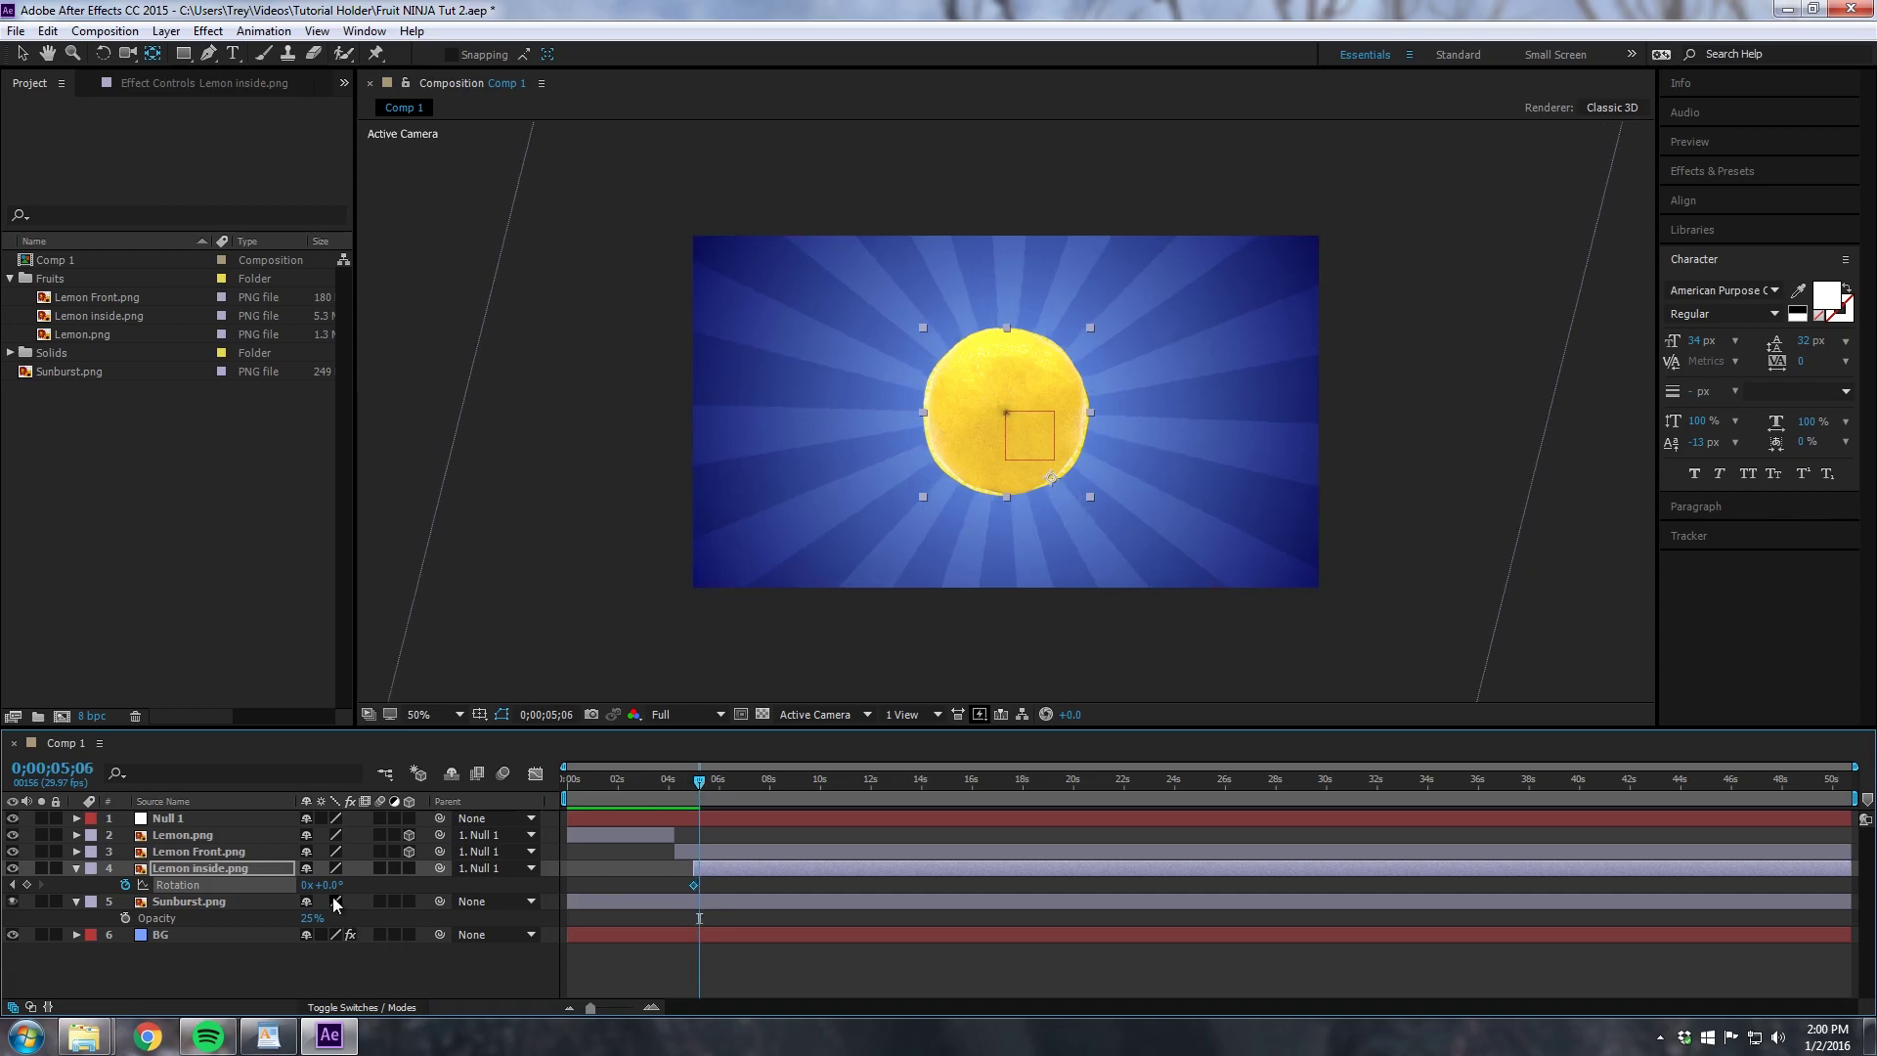
{"action": "left_click_drag", "start_coordinate": [326, 884], "coordinate": [362, 848]}
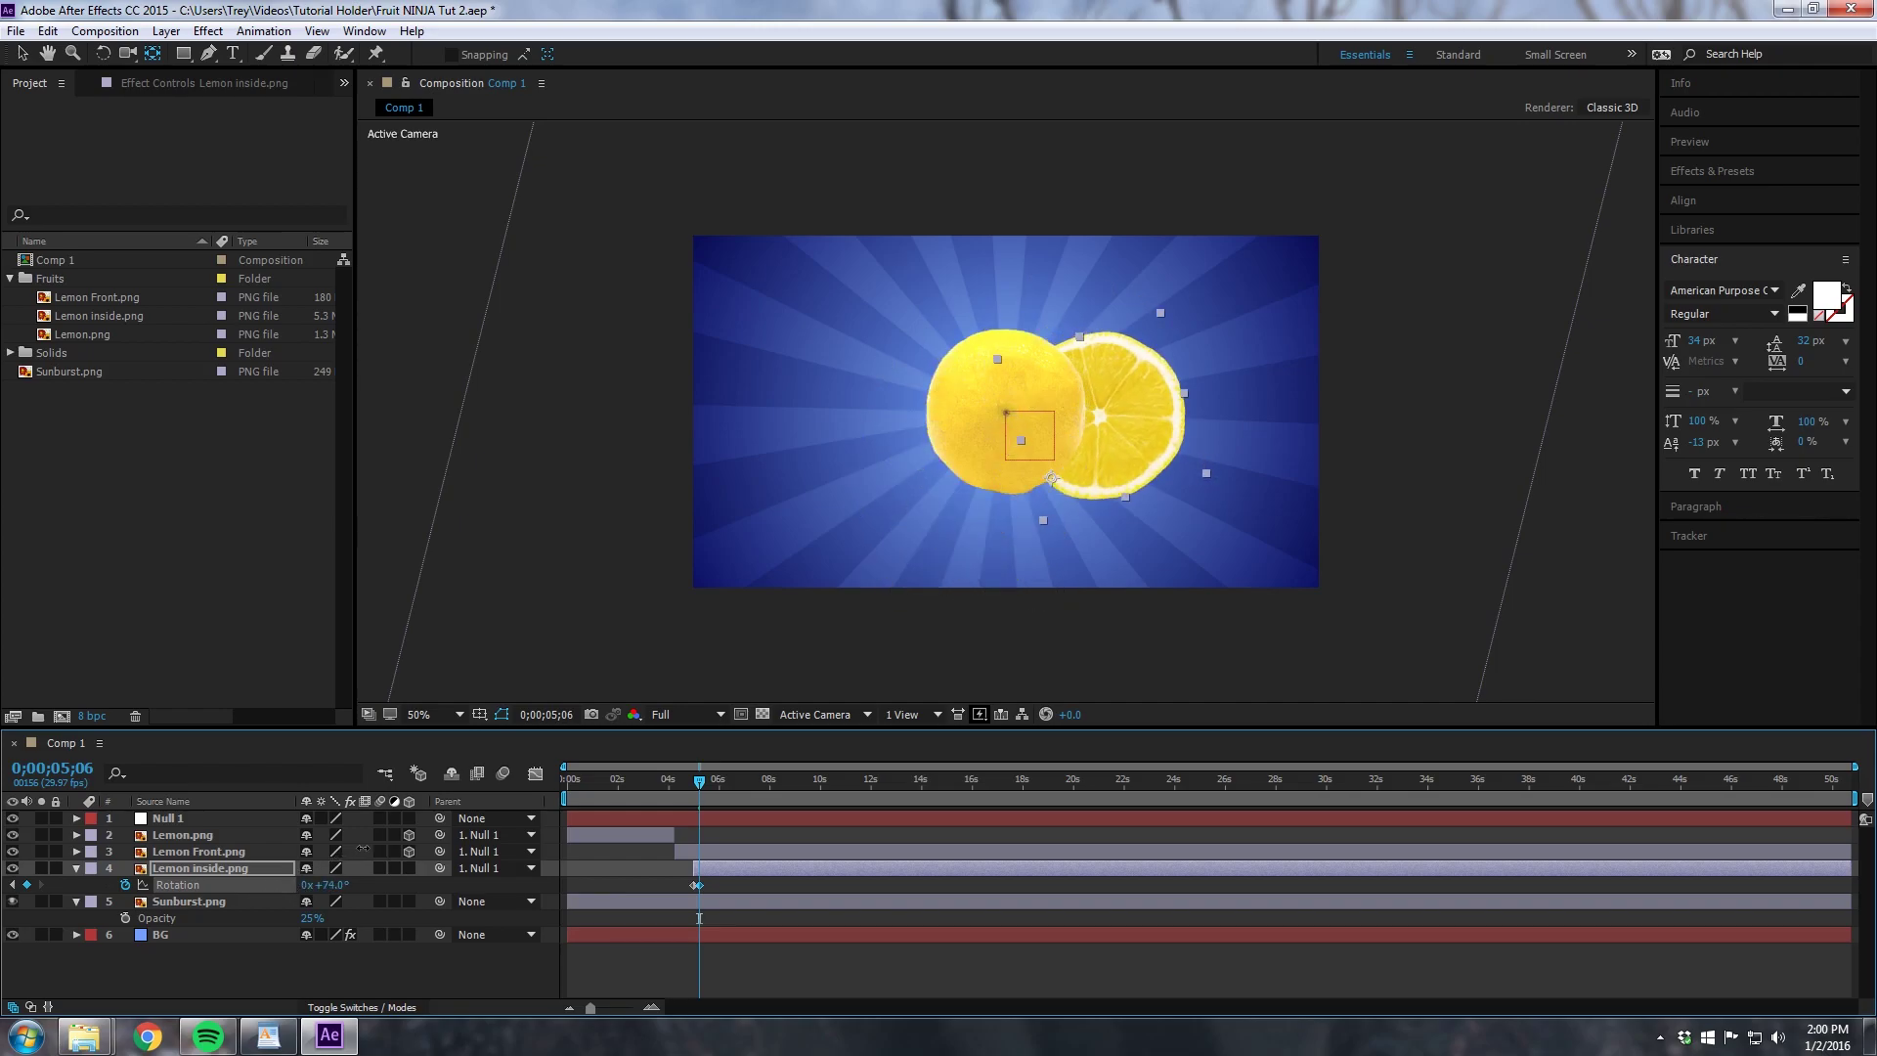
{"action": "left_click", "coordinate": [688, 780]}
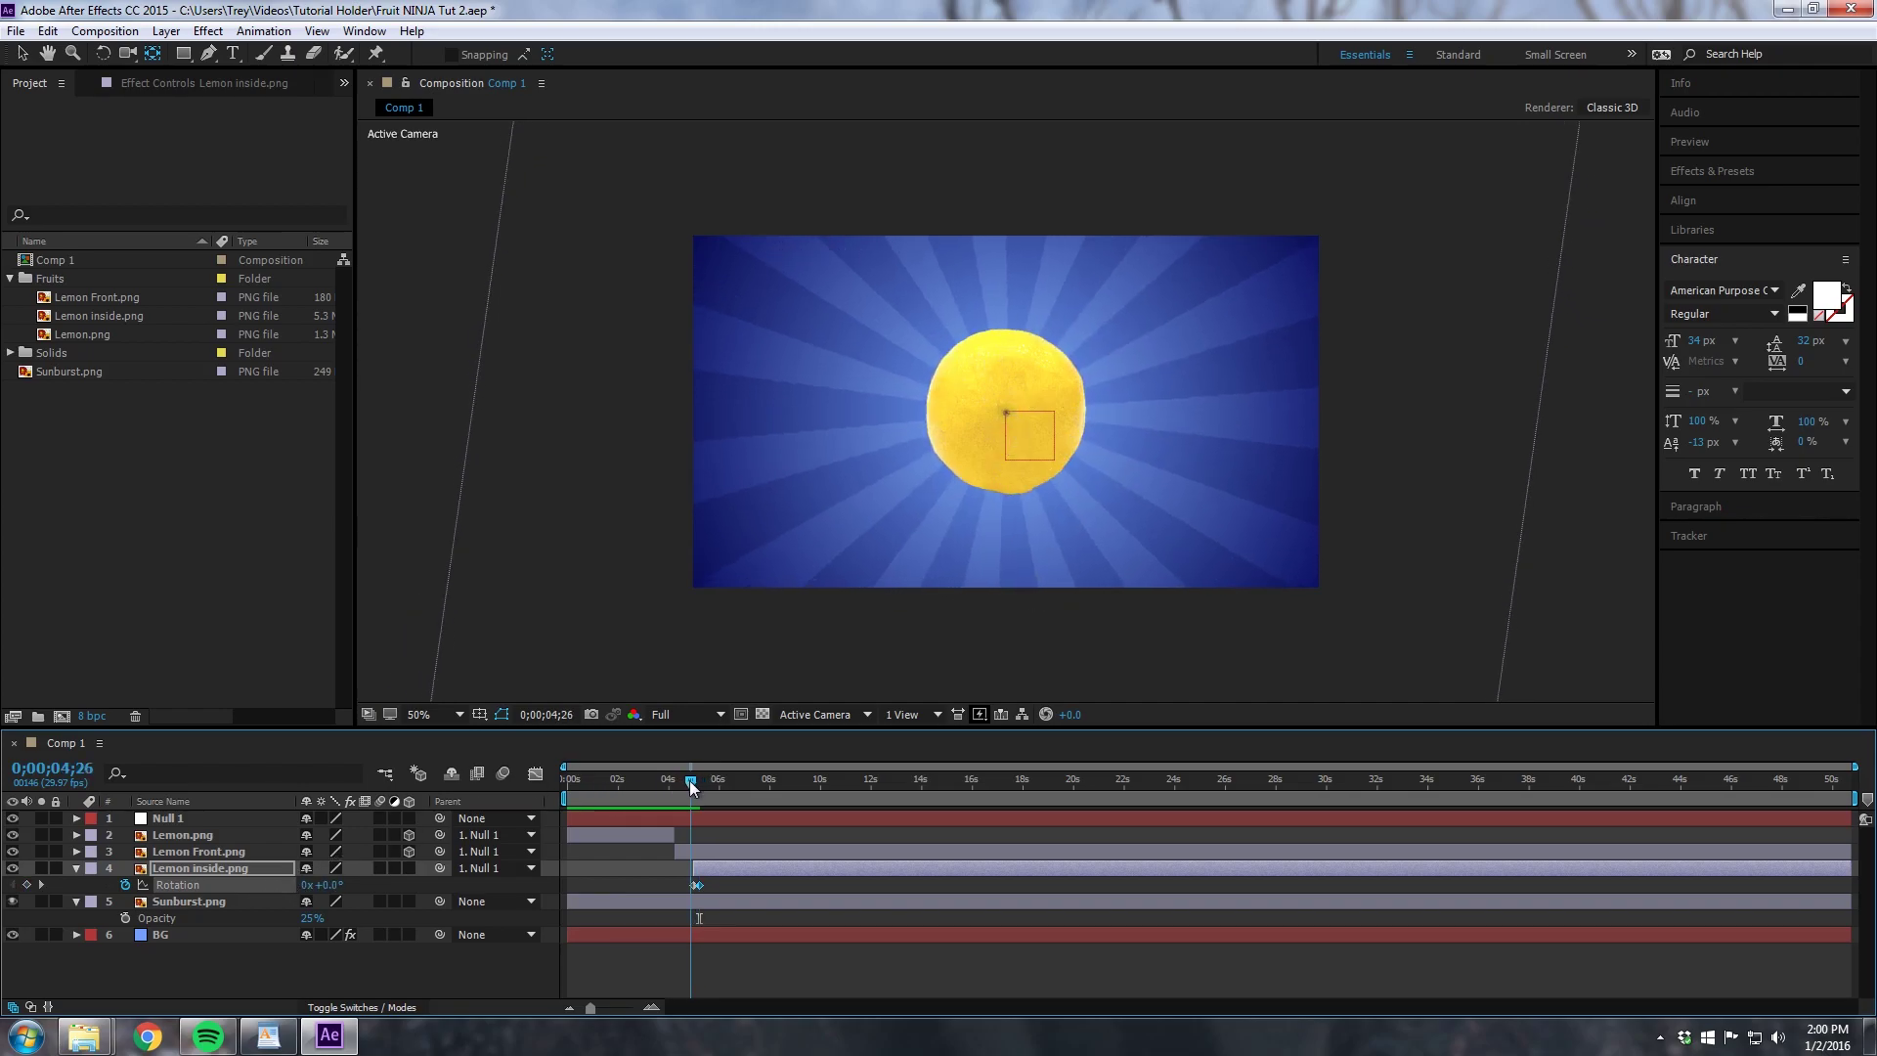
{"action": "left_click_drag", "start_coordinate": [688, 780], "coordinate": [699, 780]}
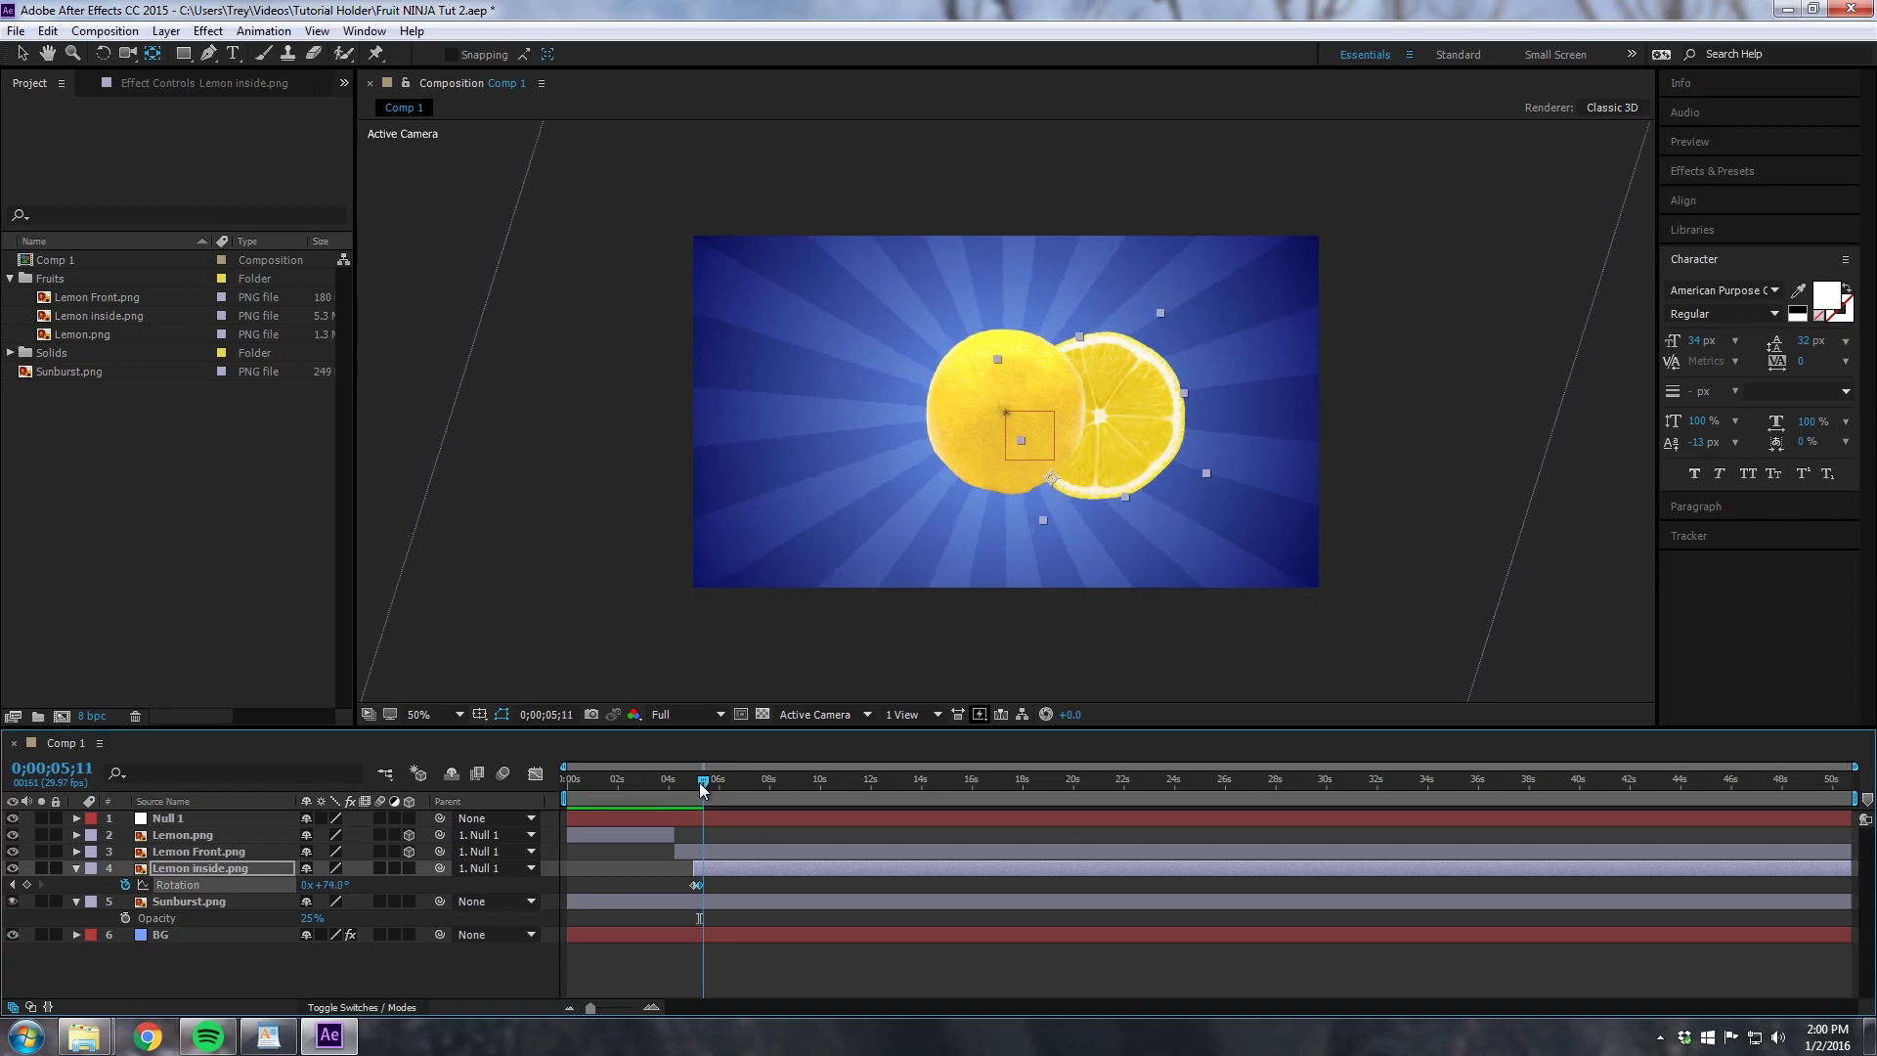
Step: Add the copied expression beginning "n = 0;" to Lemon inside.png's Rotation and preview the slice's swing
{"action": "left_click", "coordinate": [125, 886], "text": "alt"}
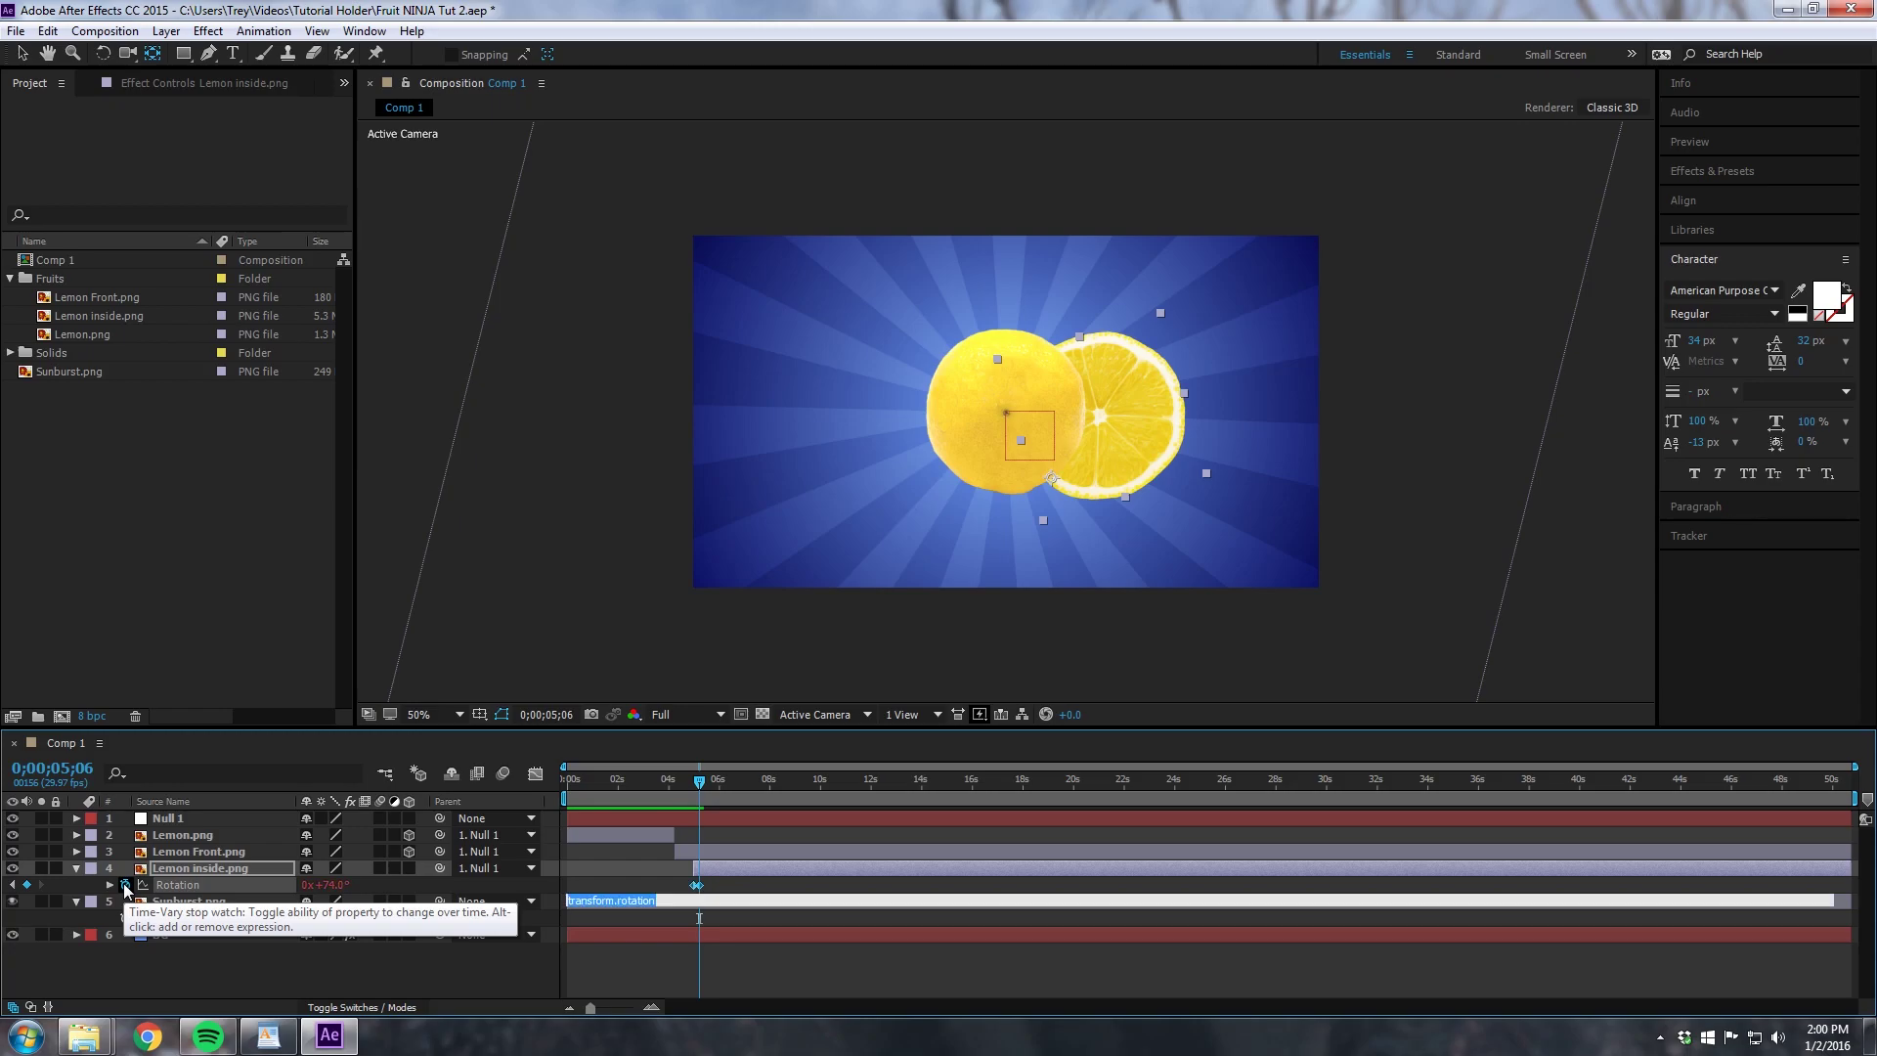
{"action": "key", "text": "BackSpace"}
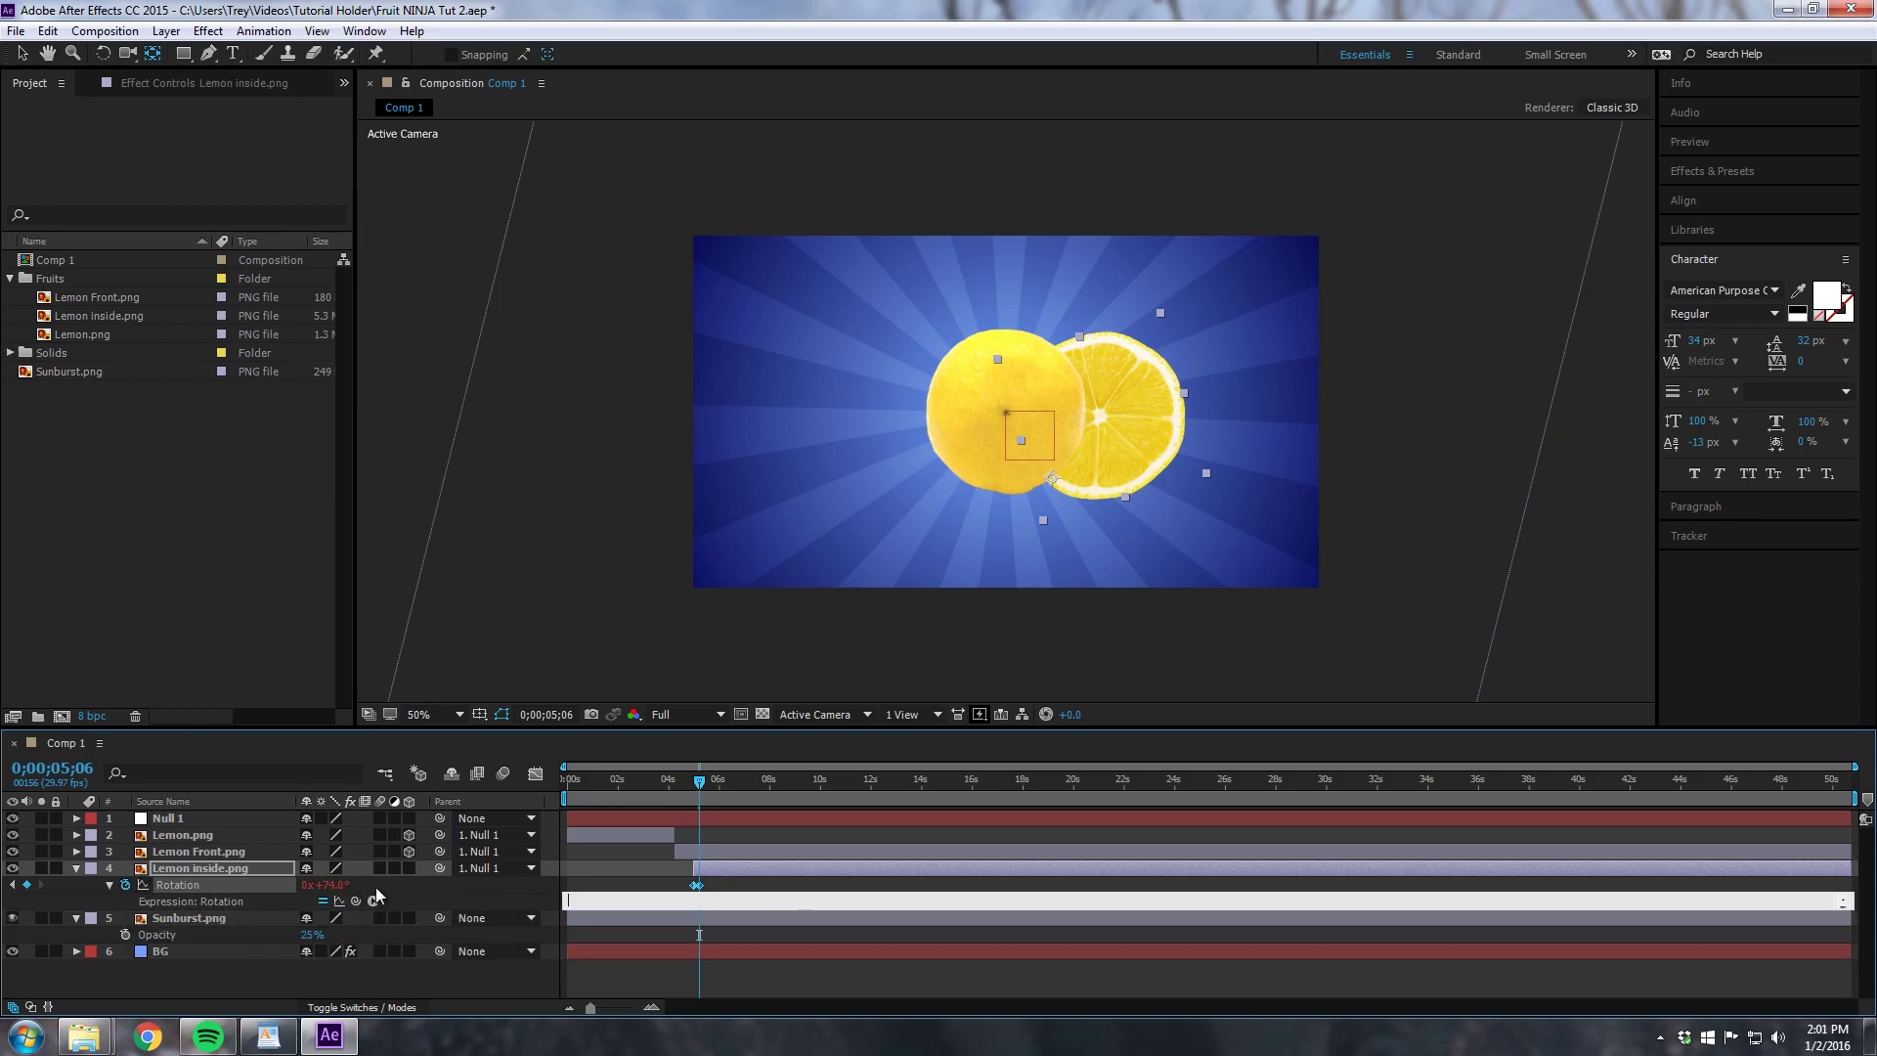
{"action": "key", "text": "ctrl+v"}
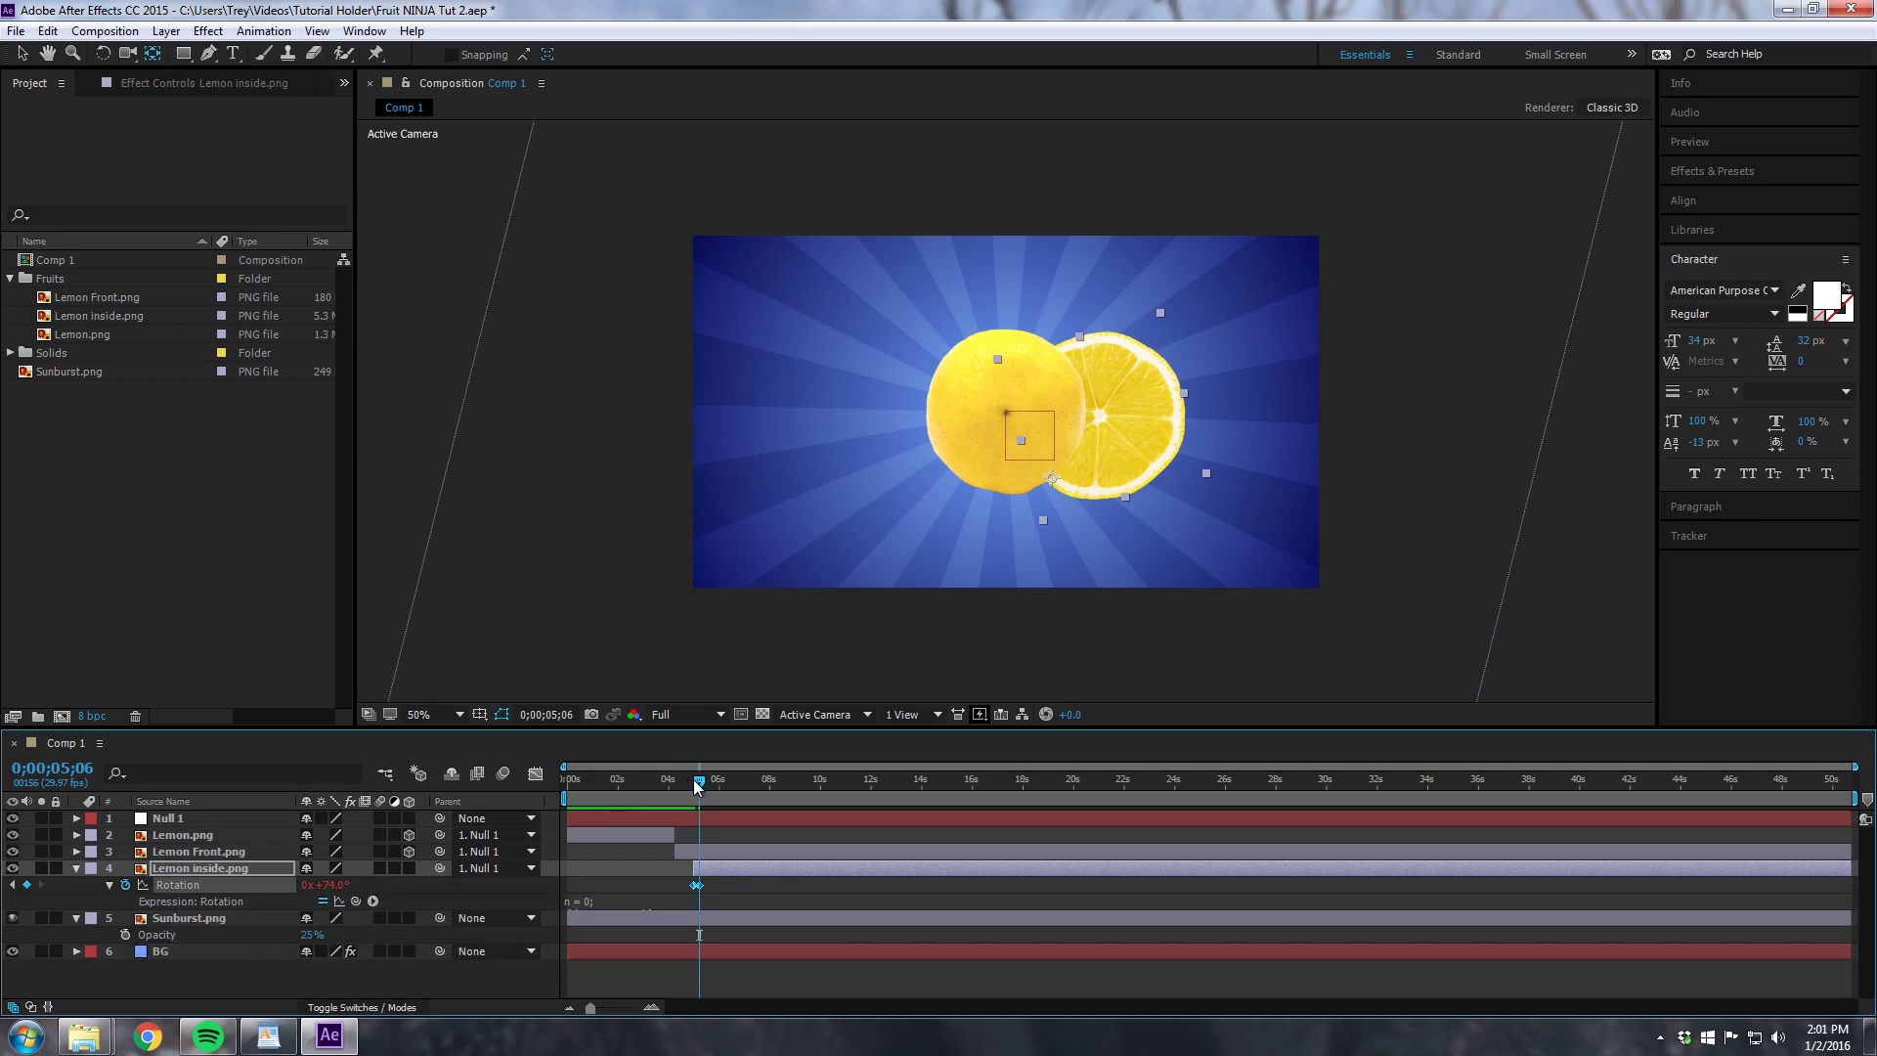
{"action": "left_click_drag", "start_coordinate": [695, 779], "coordinate": [683, 782]}
{"action": "key", "text": "space"}
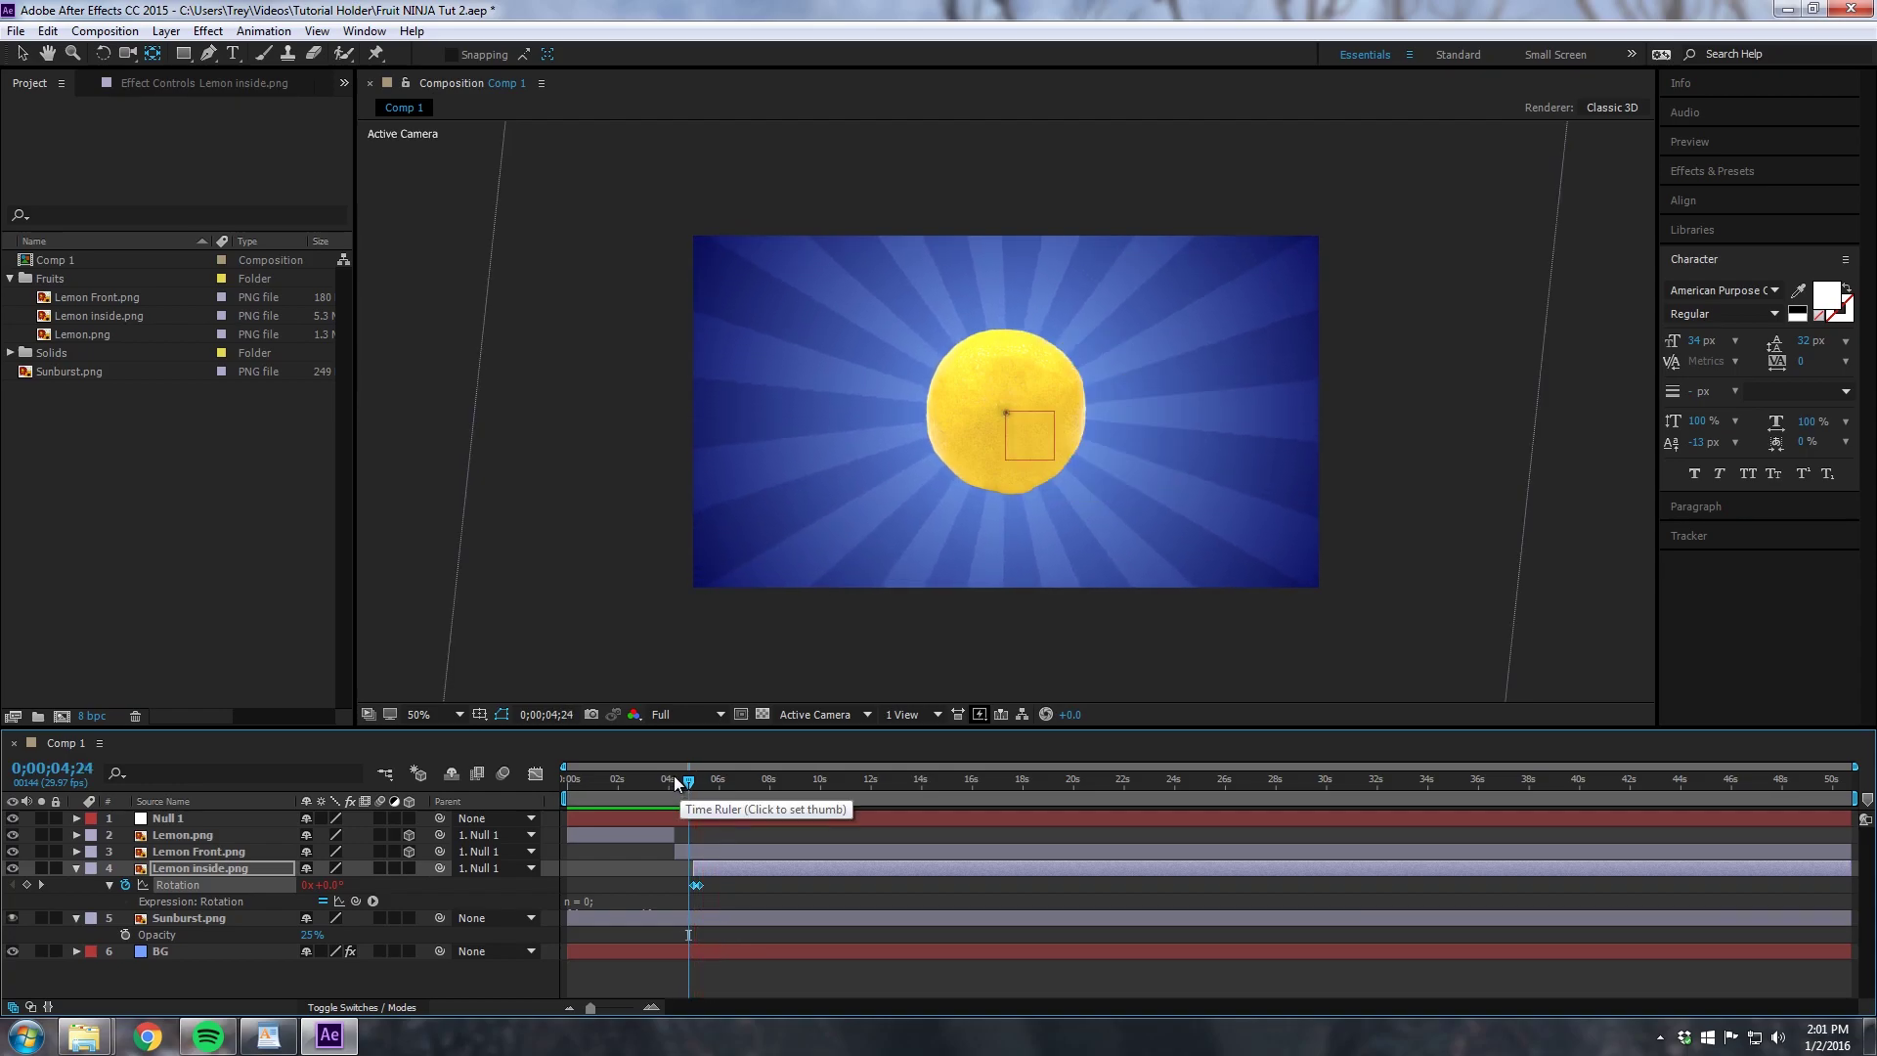
Step: Return to 0;00;05;00 and duplicate Lemon inside.png twice
{"action": "left_click", "coordinate": [699, 782]}
{"action": "left_click_drag", "start_coordinate": [698, 782], "coordinate": [693, 782]}
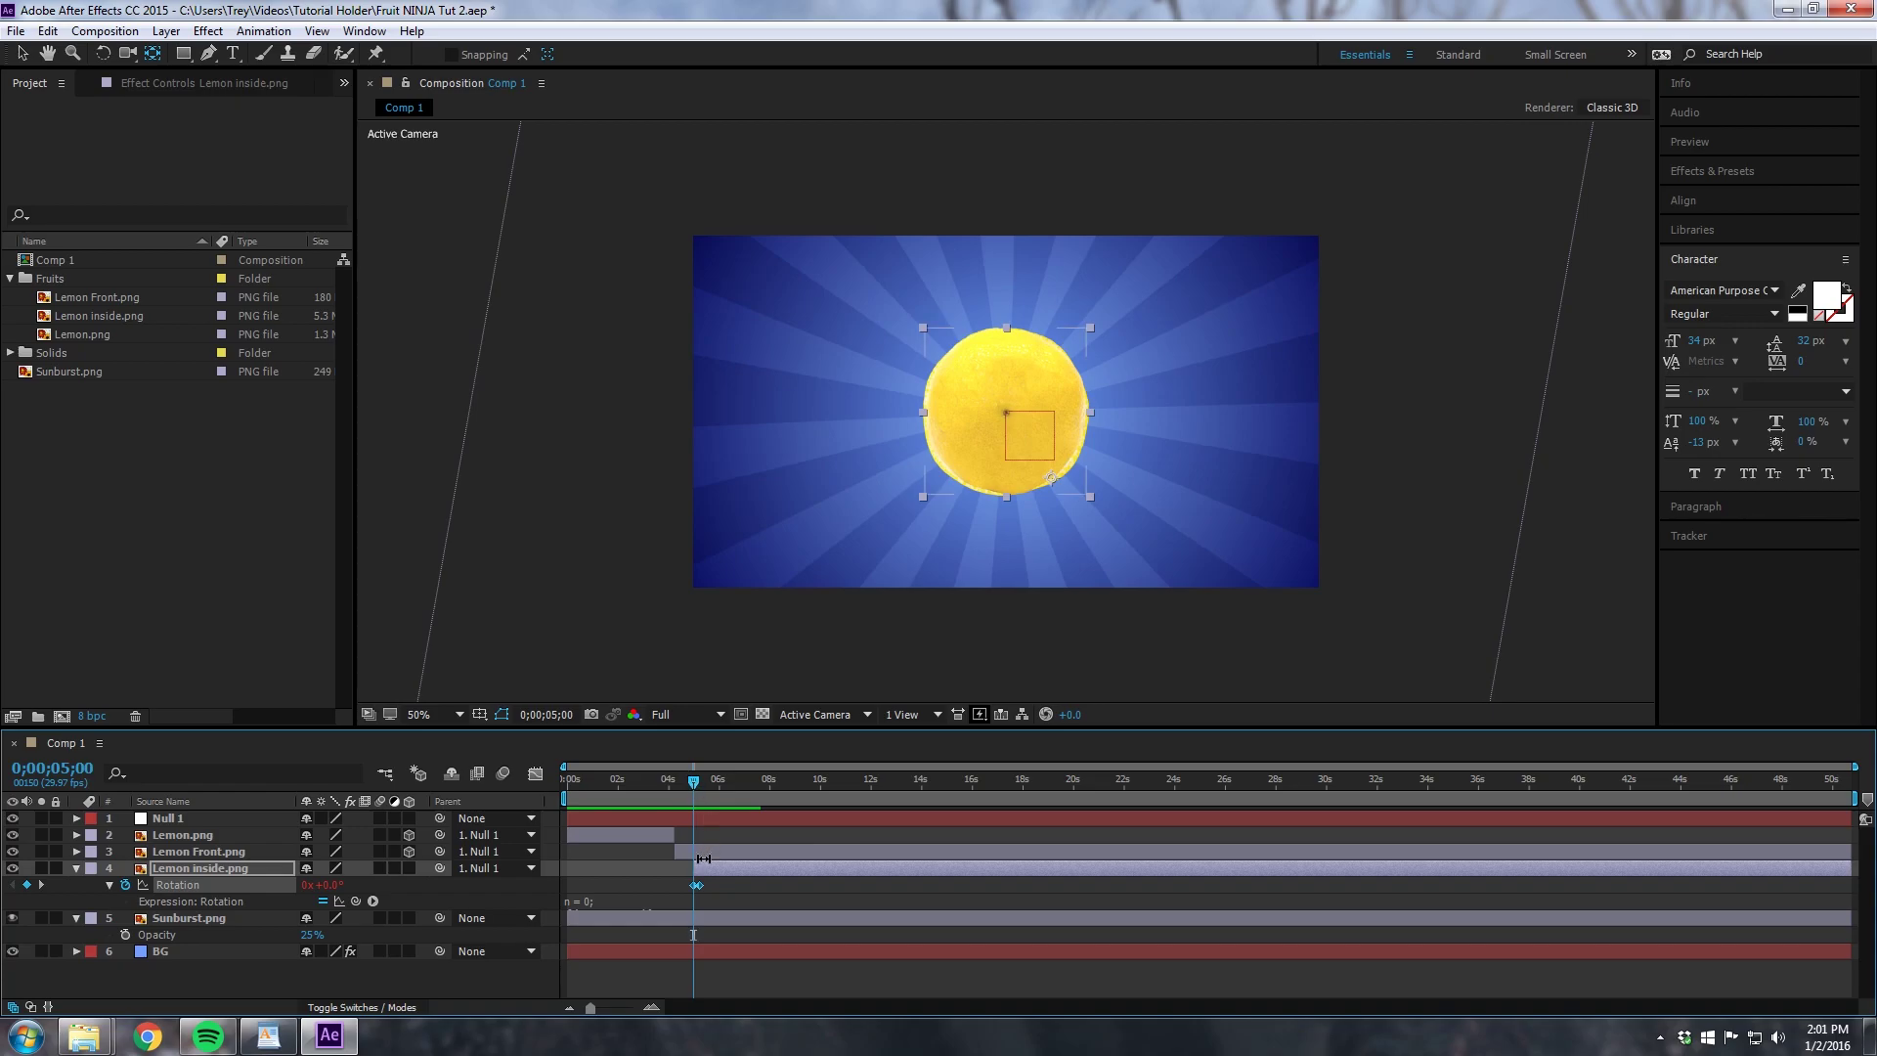
{"action": "key", "text": "v"}
{"action": "left_click", "coordinate": [707, 868]}
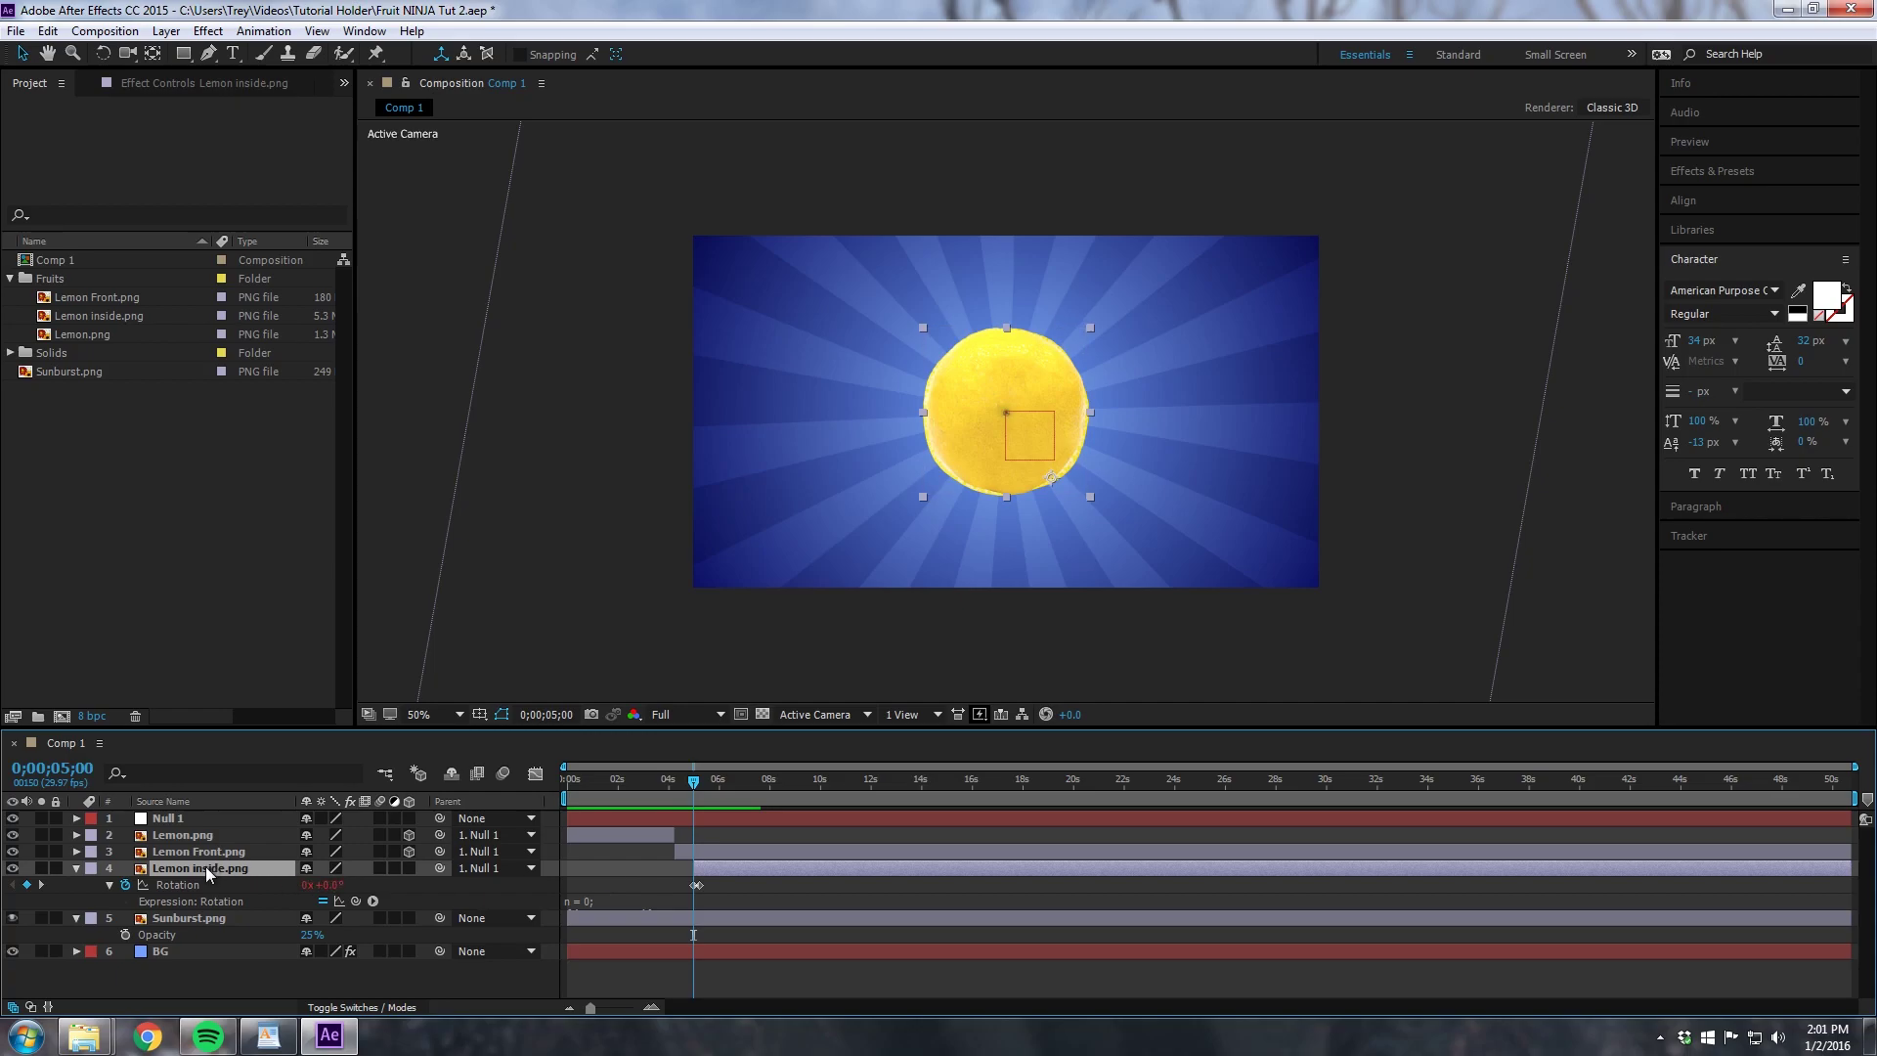
{"action": "key", "text": "ctrl+d"}
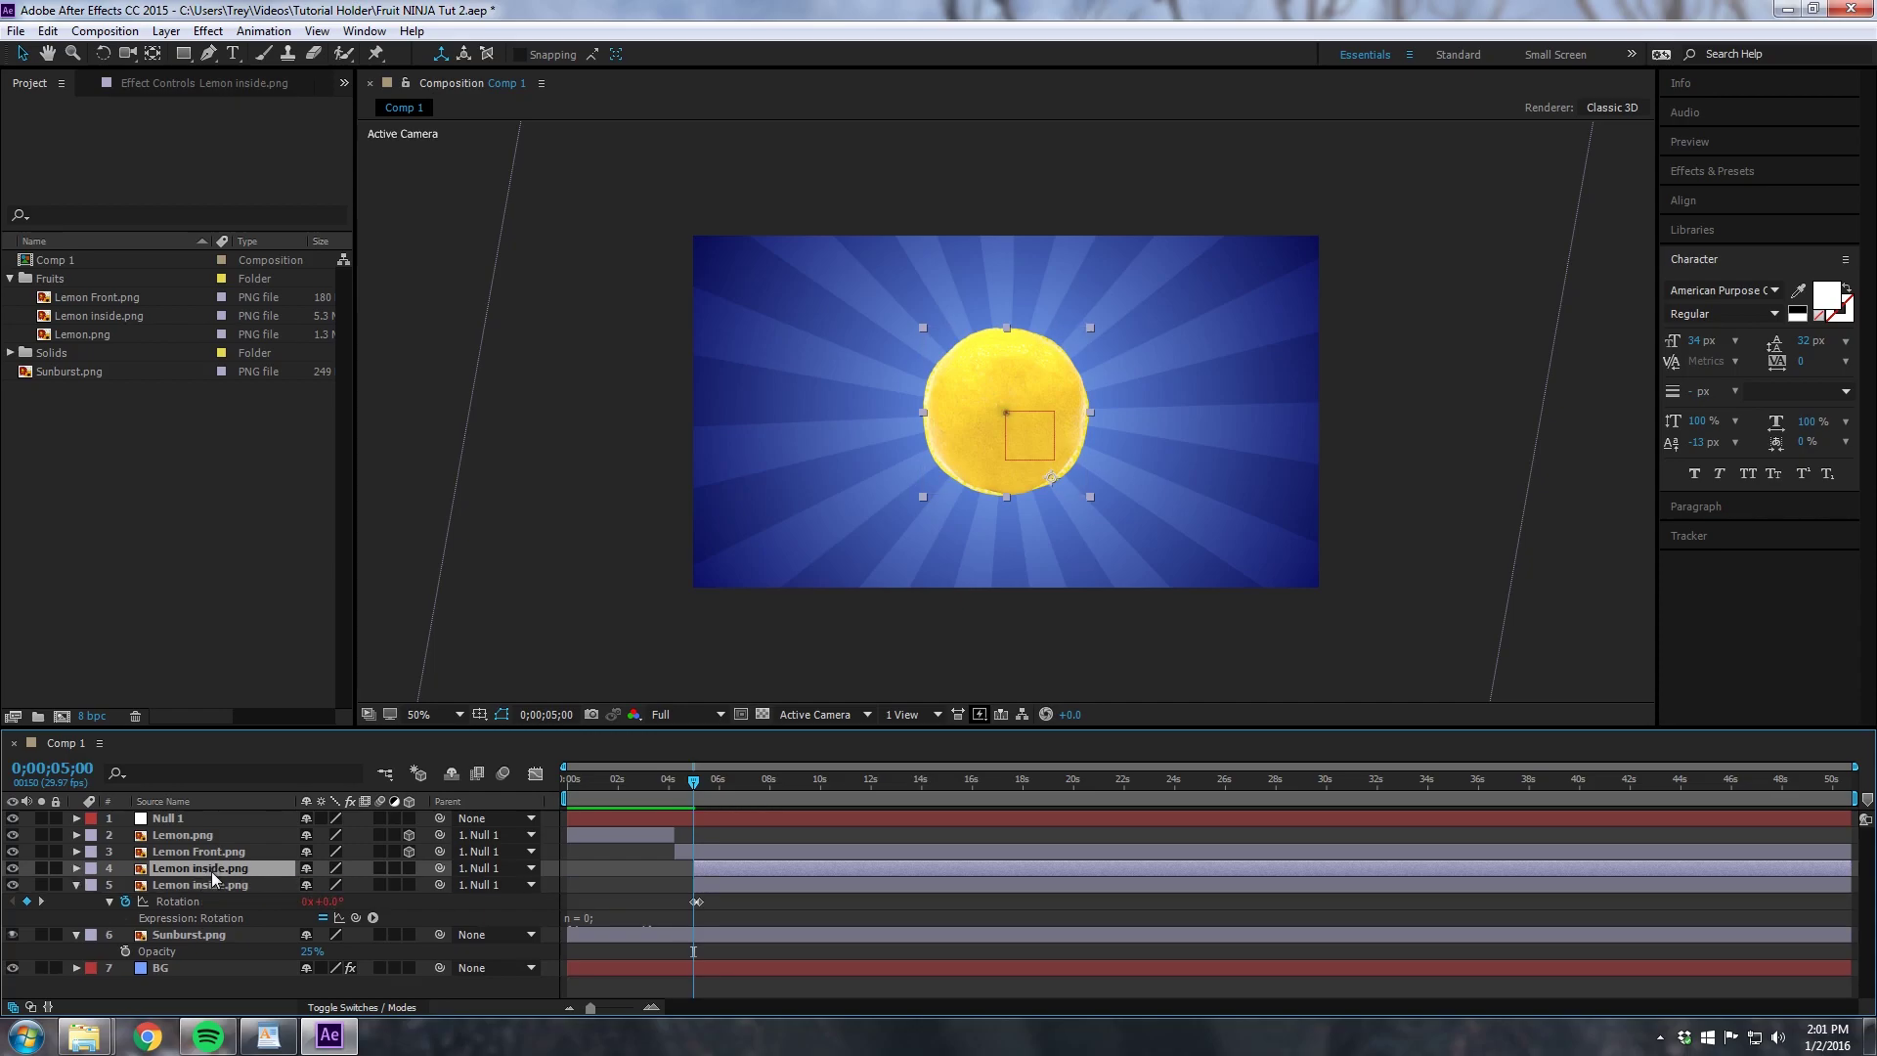
{"action": "key", "text": "ctrl+d"}
Step: Shift the two upper Lemon inside.png copies in time, starting the middle one at 0;00;05;03 and the upper one at 0;00;05;06
{"action": "left_click", "coordinate": [219, 883], "text": "ctrl"}
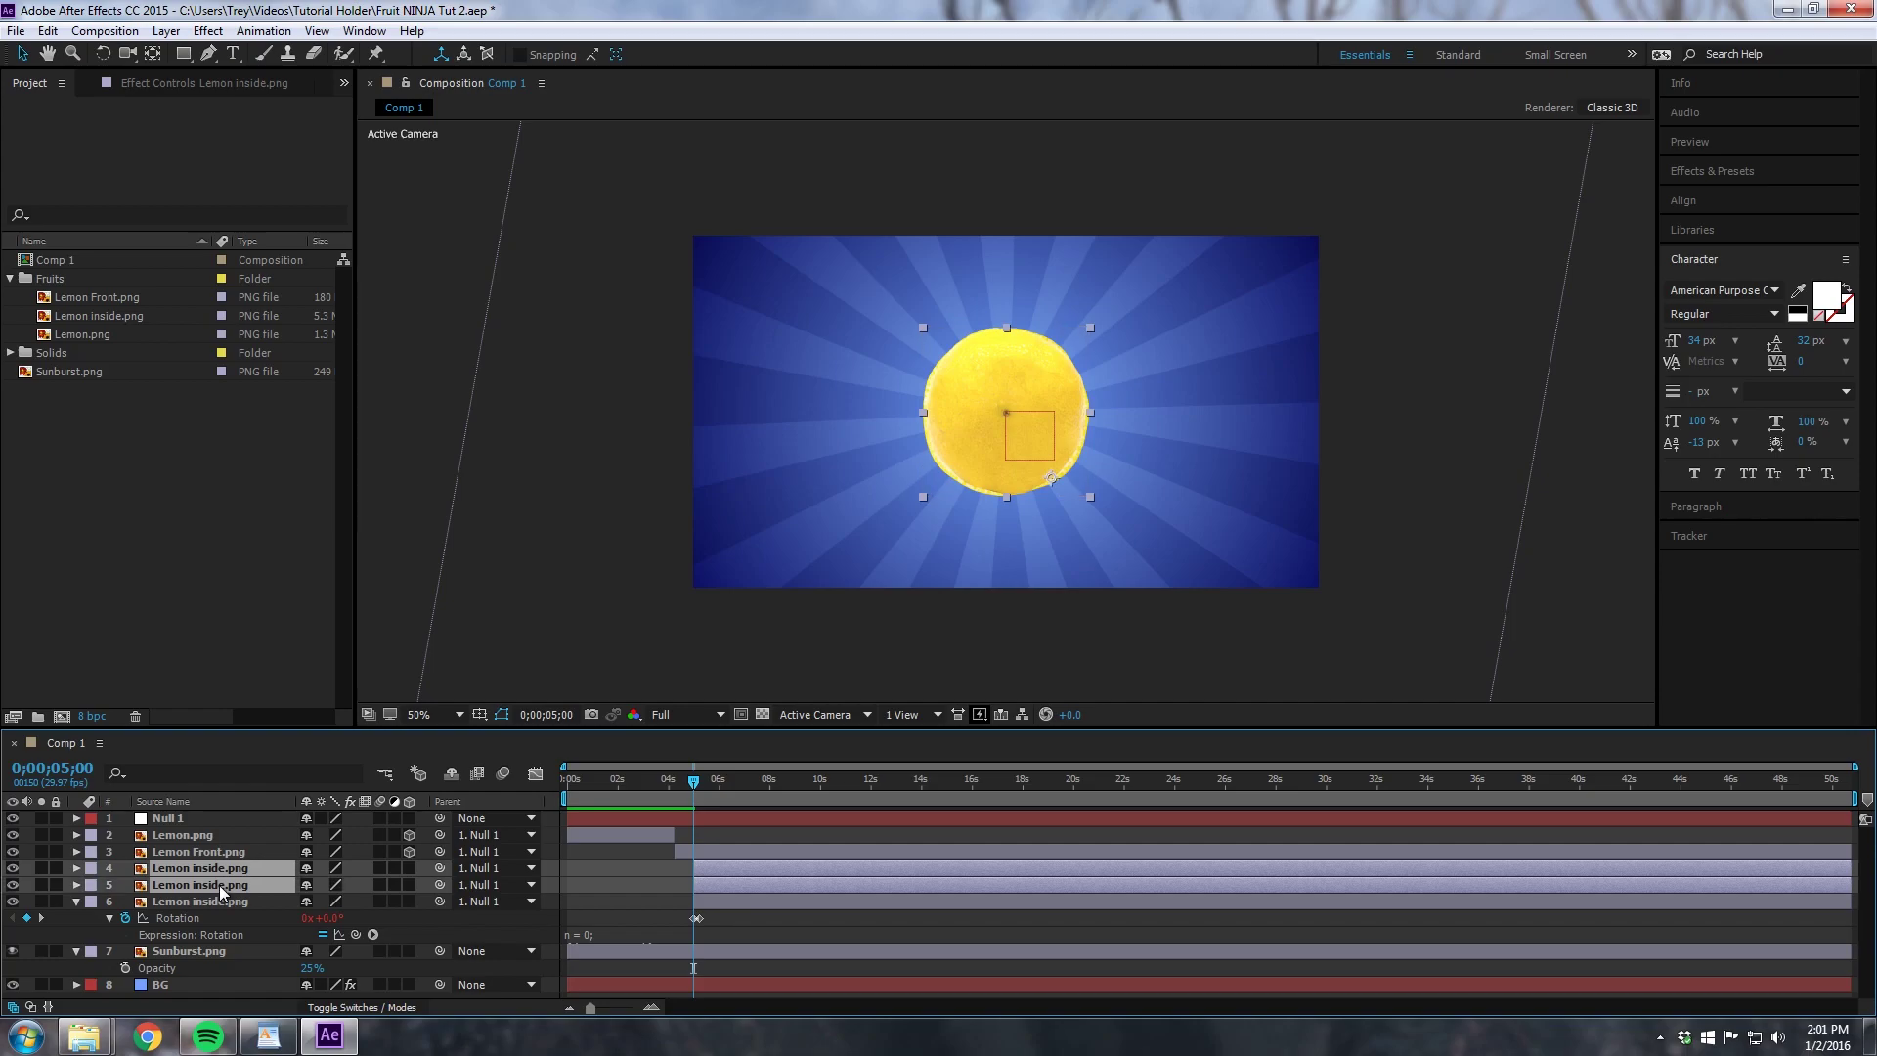
{"action": "mouse_move", "coordinate": [706, 878]}
{"action": "left_mouse_down"}
{"action": "mouse_move", "coordinate": [729, 866]}
{"action": "mouse_move", "coordinate": [707, 882]}
{"action": "left_mouse_up"}
{"action": "left_click", "coordinate": [719, 867]}
{"action": "left_click", "coordinate": [714, 878], "text": "shift"}
{"action": "key", "text": "semicolon"}
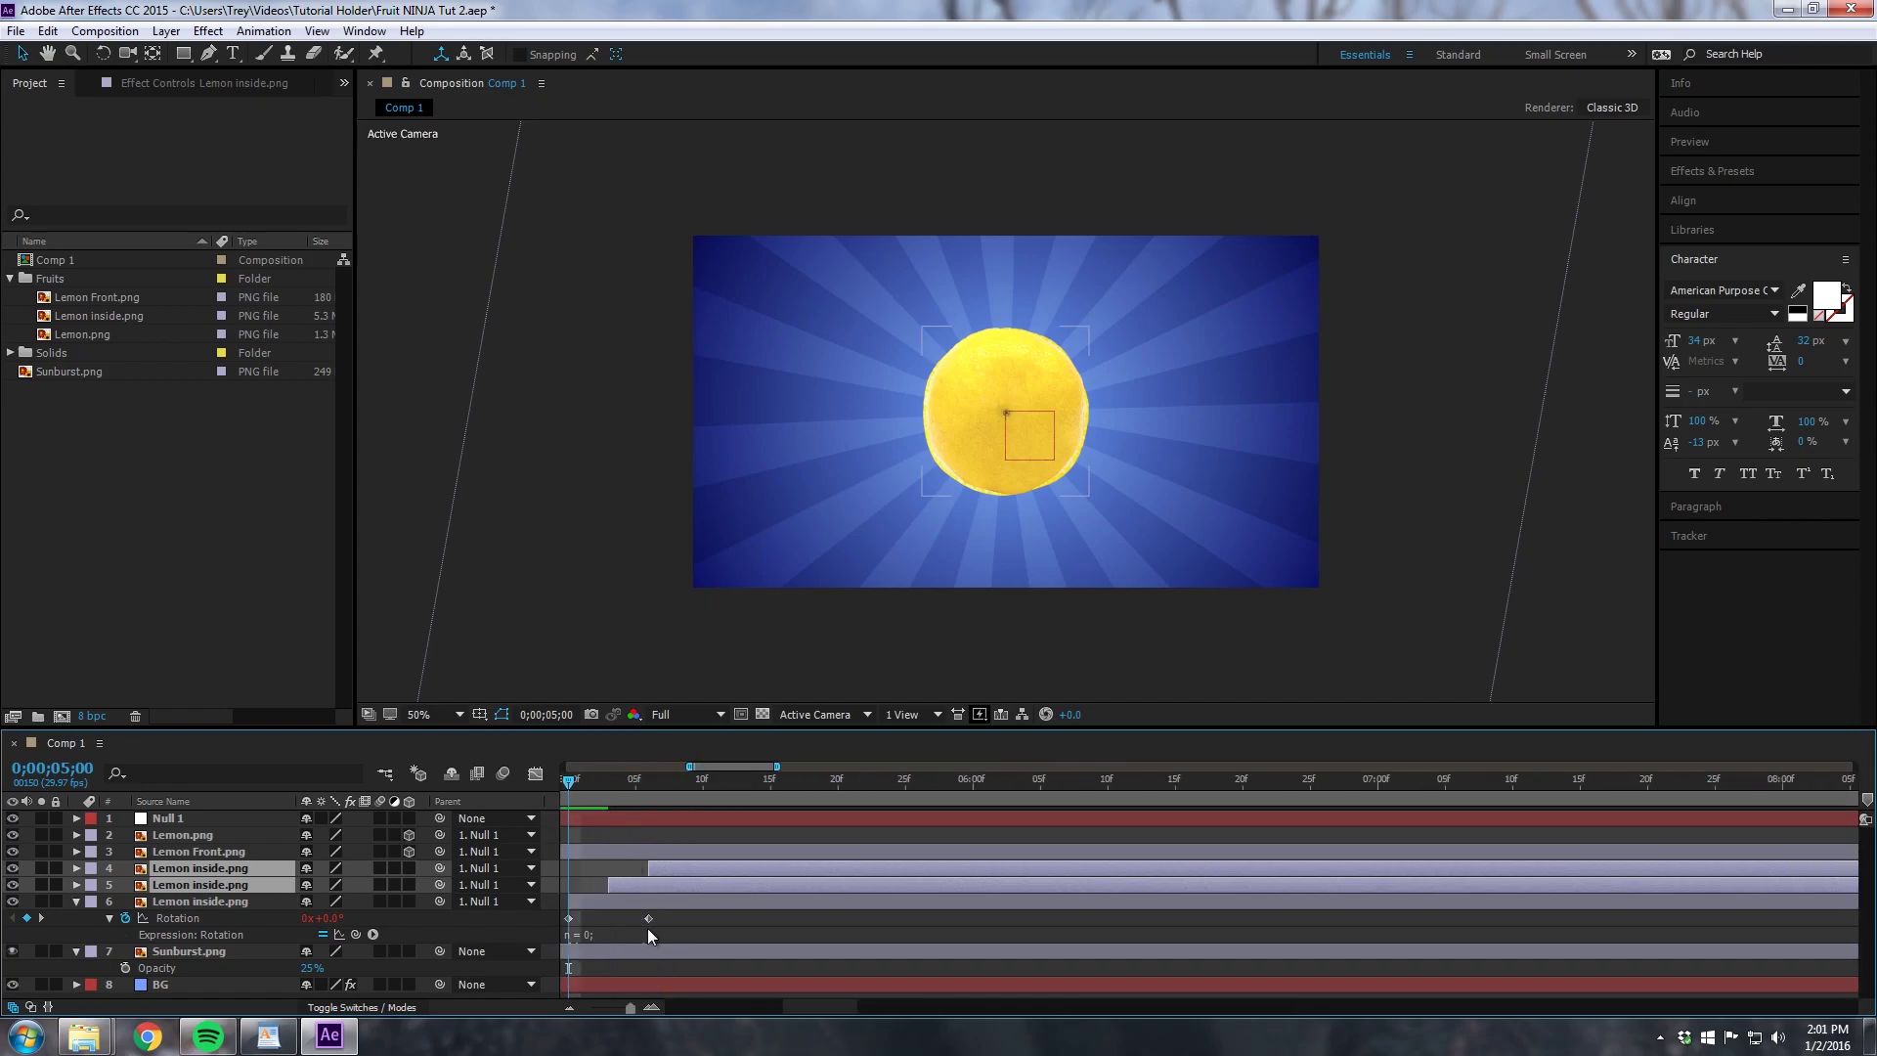
Step: Preview the animation from the start of the composition with the staggered lemon slices
{"action": "key", "text": "minus"}
{"action": "key", "text": "minus"}
{"action": "key", "text": "Home"}
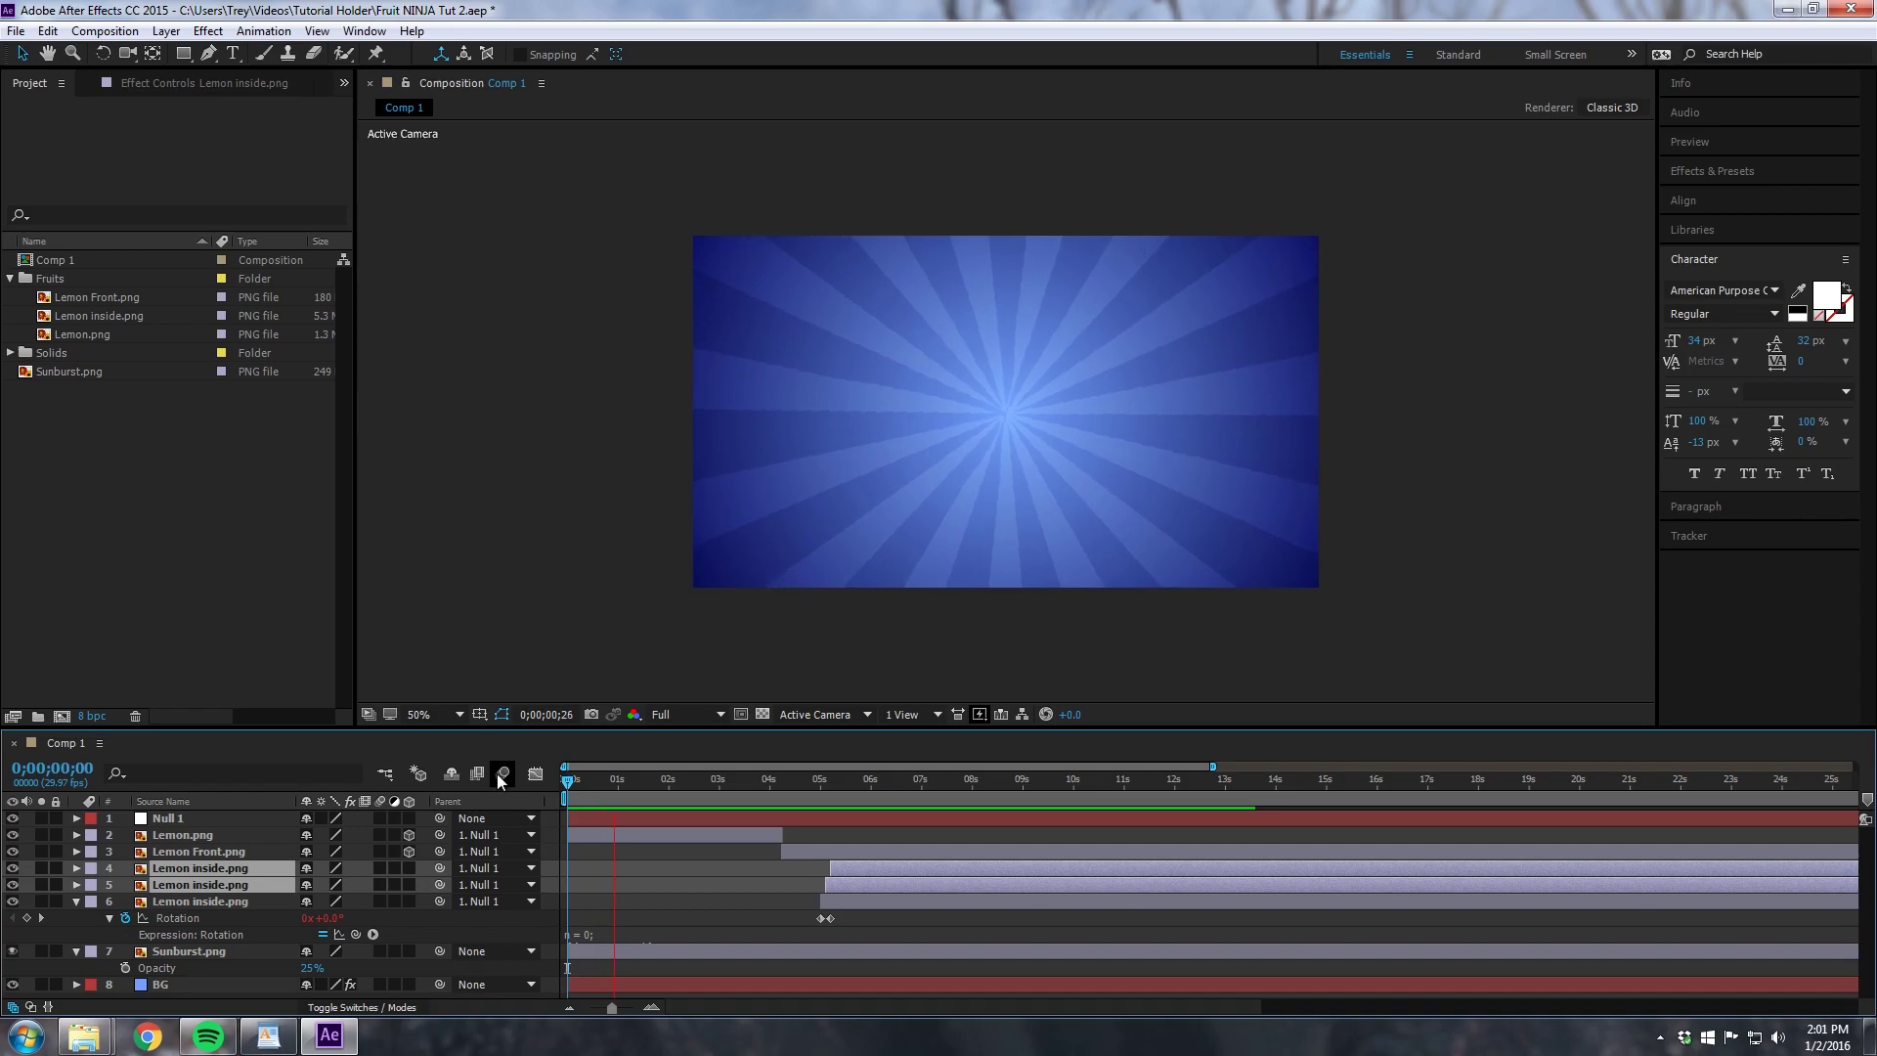
Step: Reveal the Rotation keyframes of both upper slice copies and, at 0;00;05;03, move the middle copy's anchor point higher along its right edge
{"action": "left_click", "coordinate": [788, 780]}
{"action": "left_click_drag", "start_coordinate": [798, 782], "coordinate": [819, 788]}
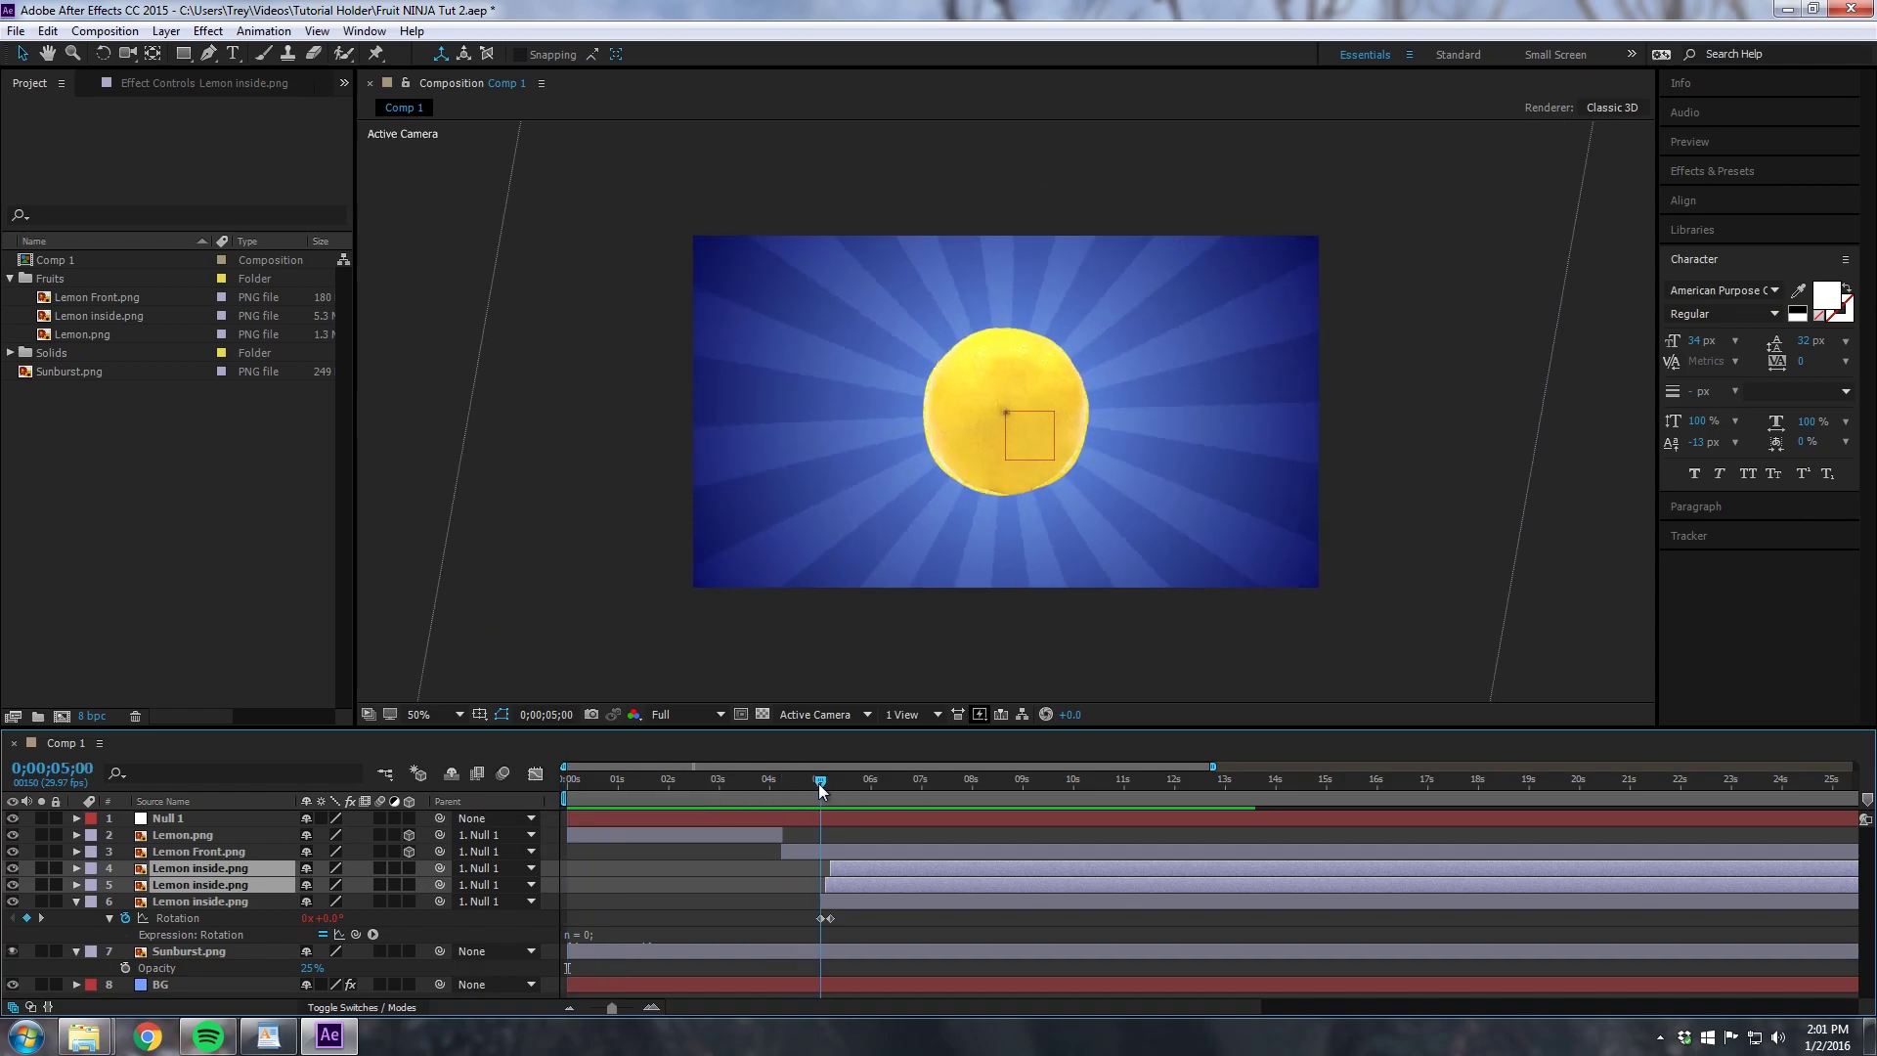
{"action": "key", "text": "ctrl+v"}
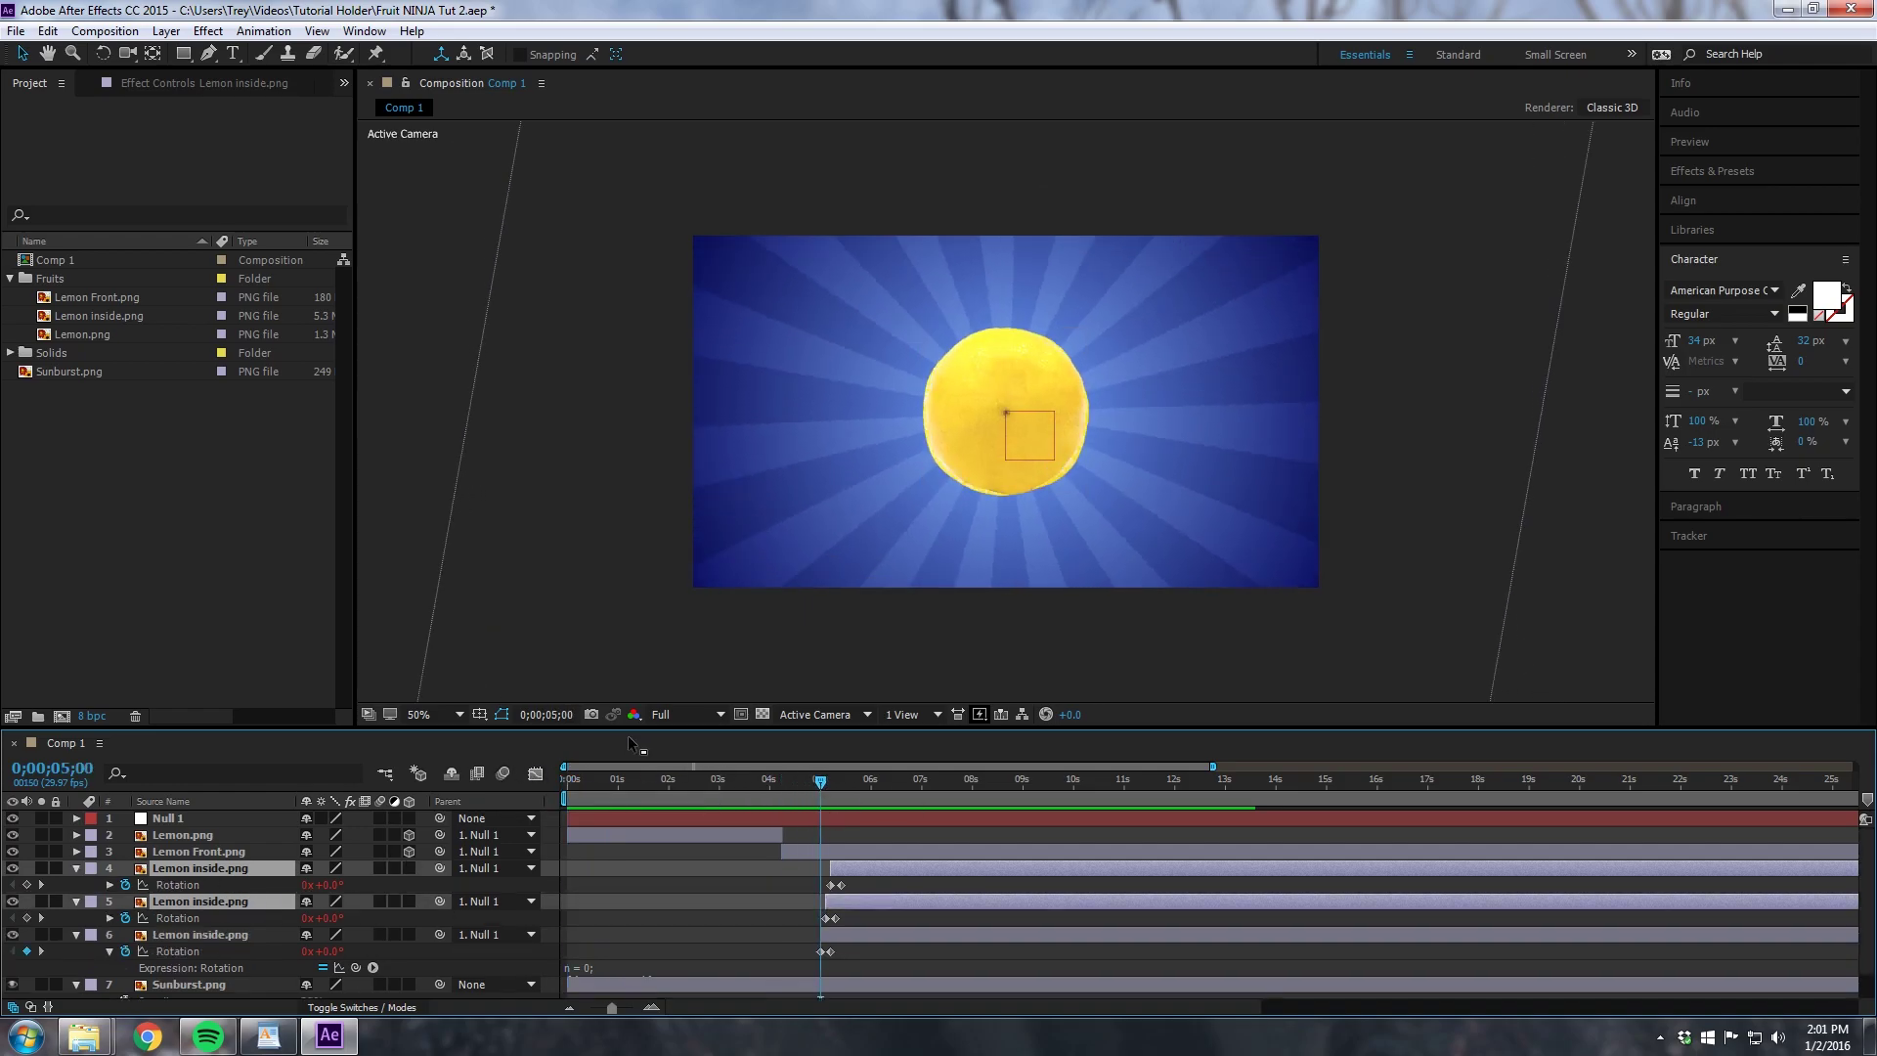
{"action": "left_click", "coordinate": [824, 785]}
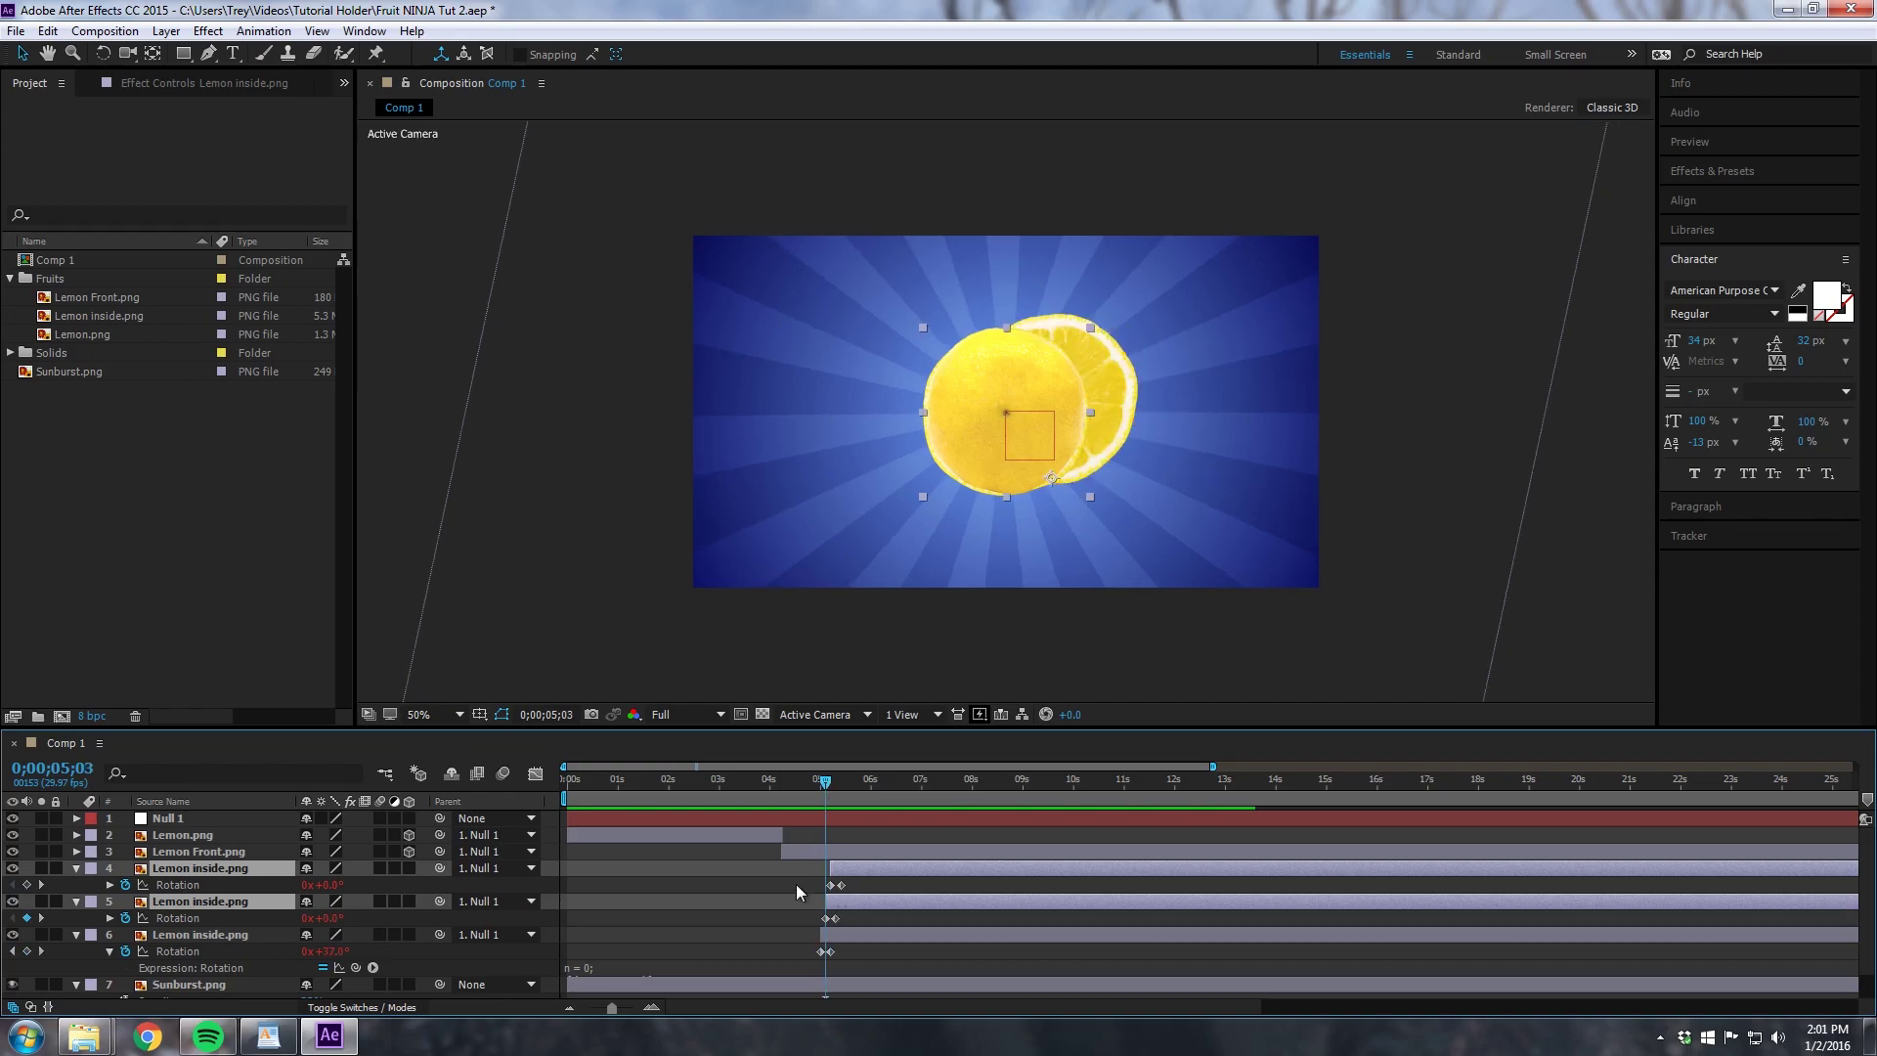
{"action": "left_click", "coordinate": [279, 903]}
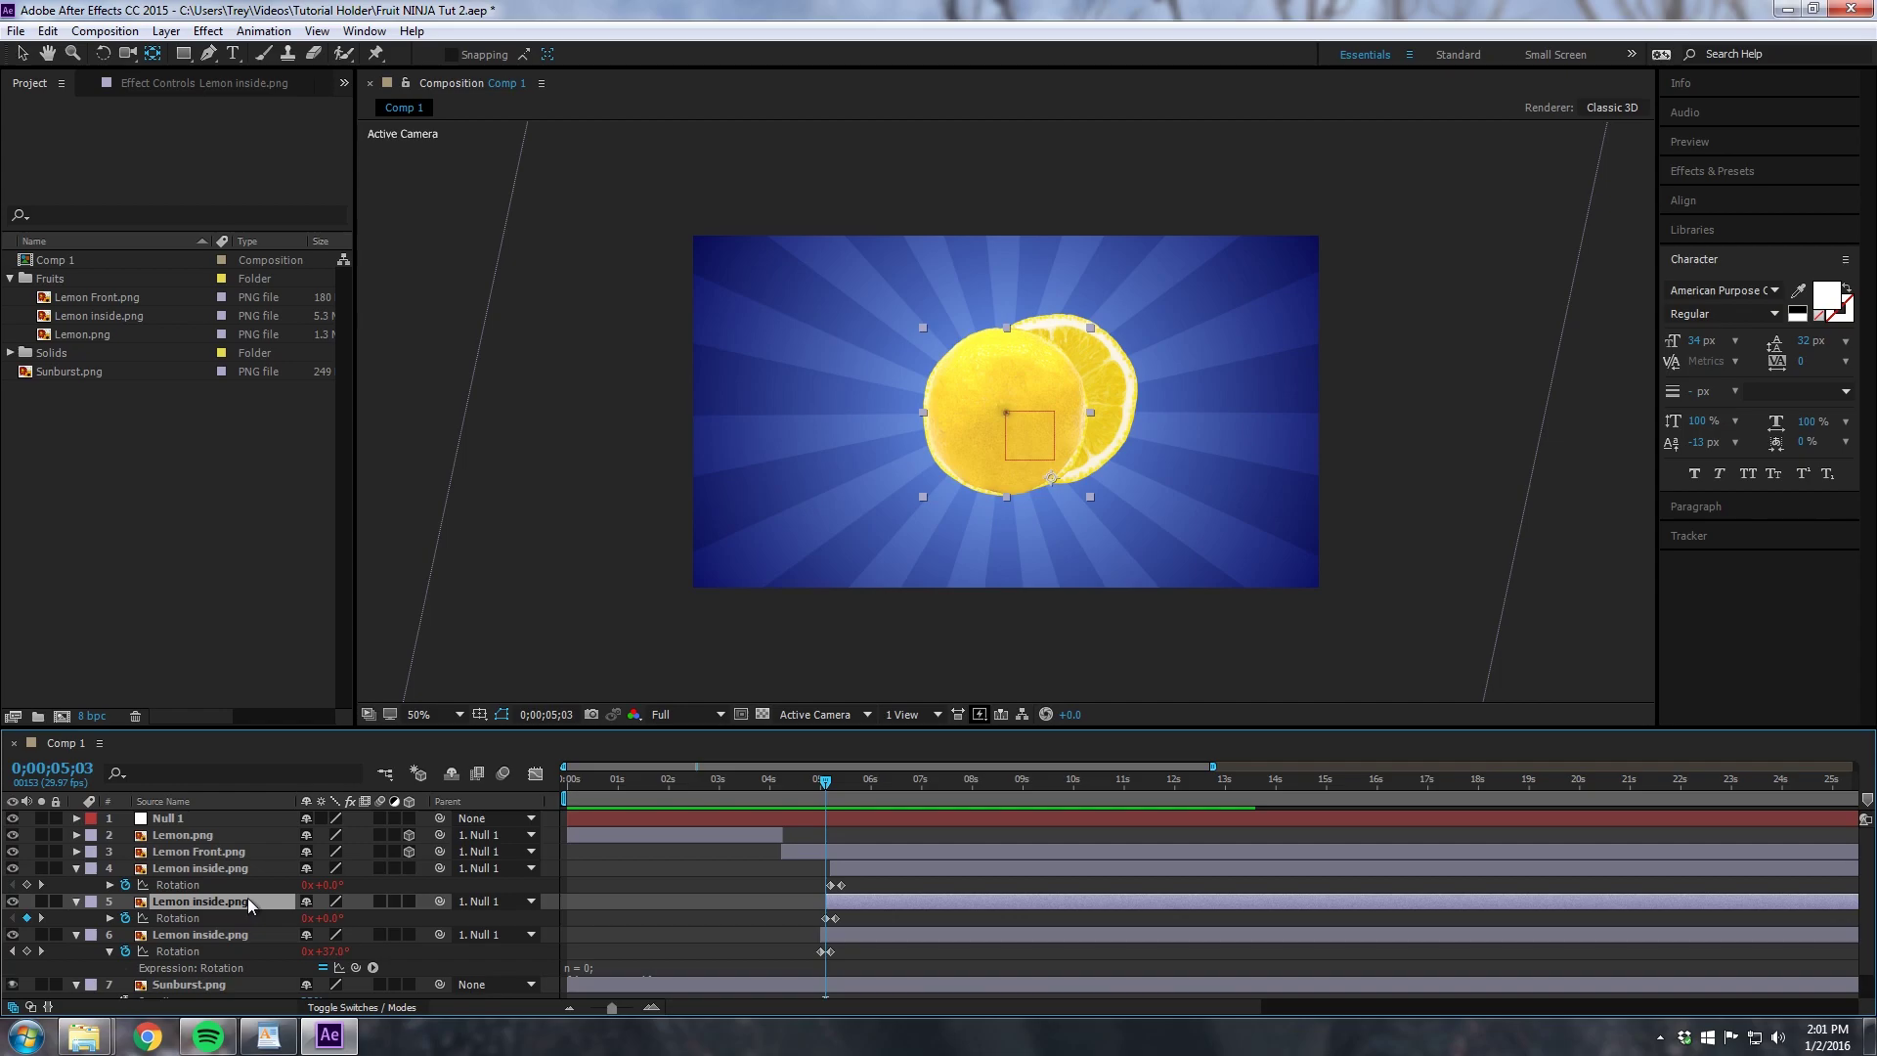
{"action": "left_click", "coordinate": [1051, 481]}
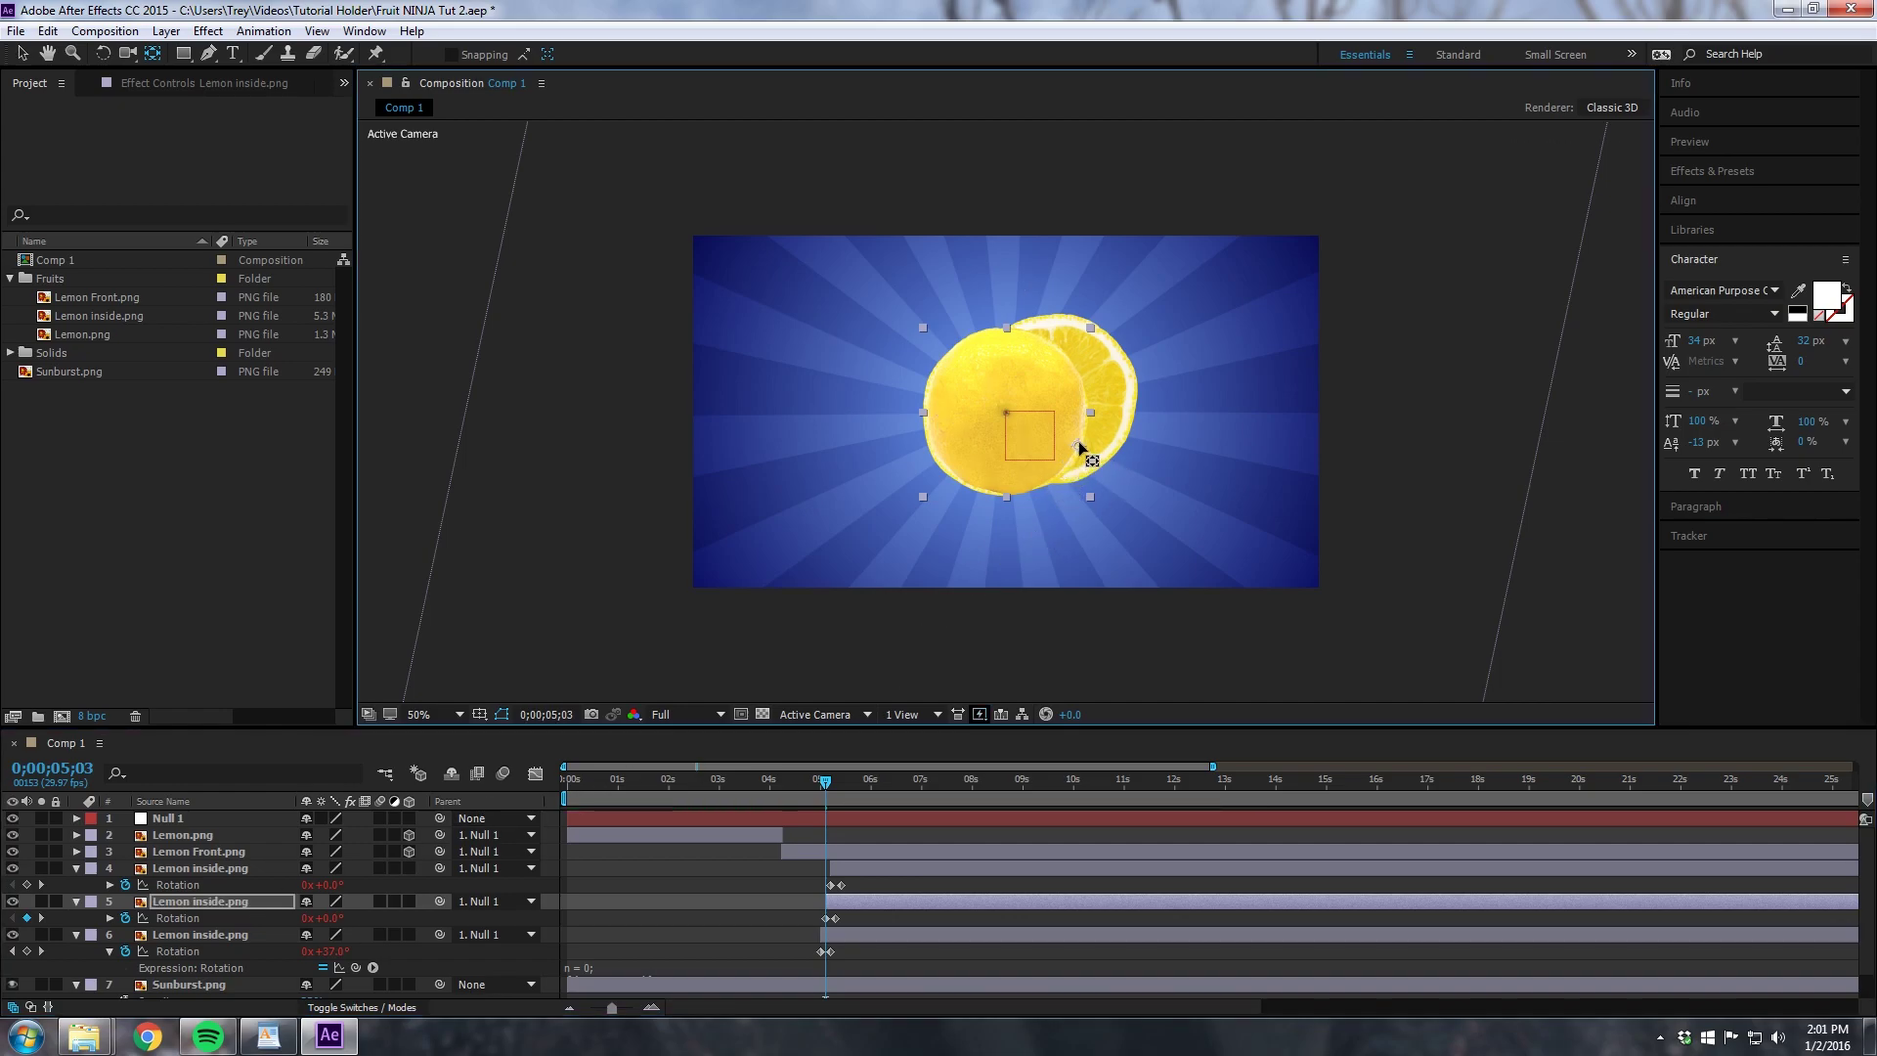
Step: At 0;00;05;06, move the upper Lemon inside.png copy's anchor point higher, to the middle of its right edge
{"action": "left_click", "coordinate": [849, 866]}
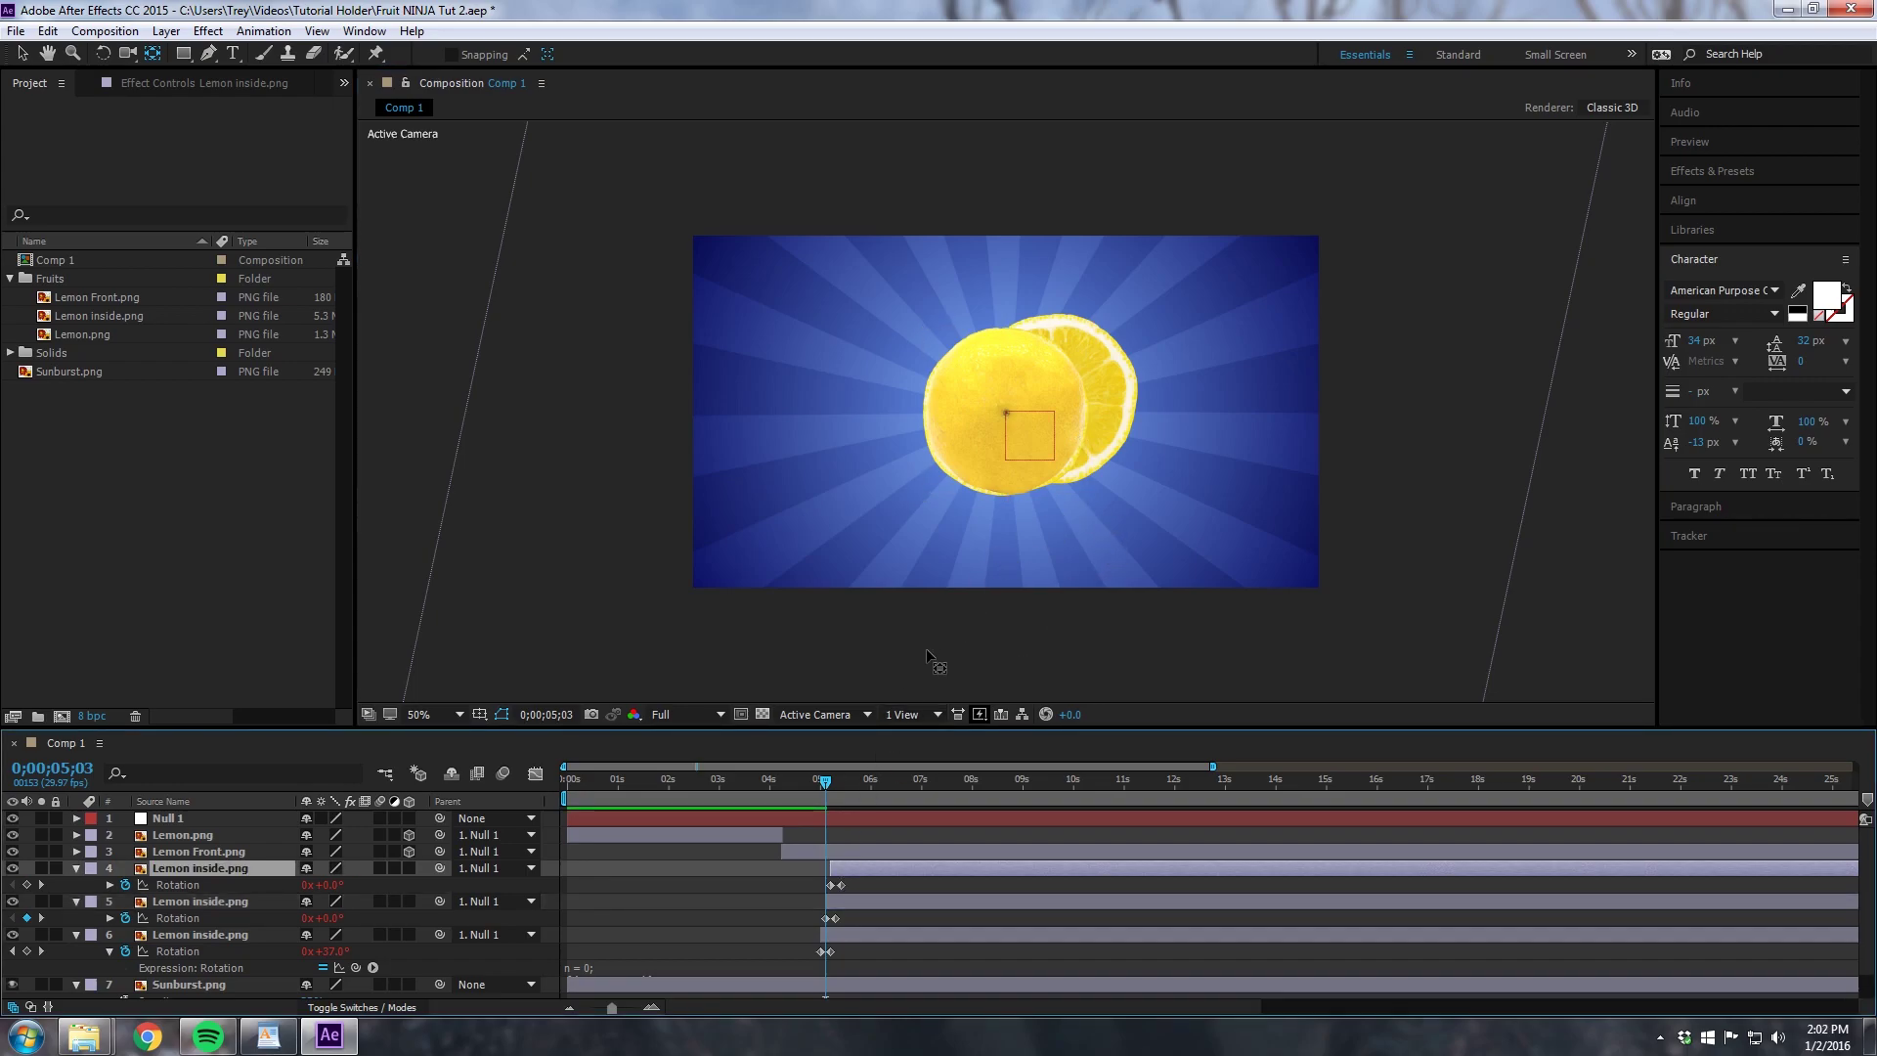
{"action": "left_click", "coordinate": [829, 785]}
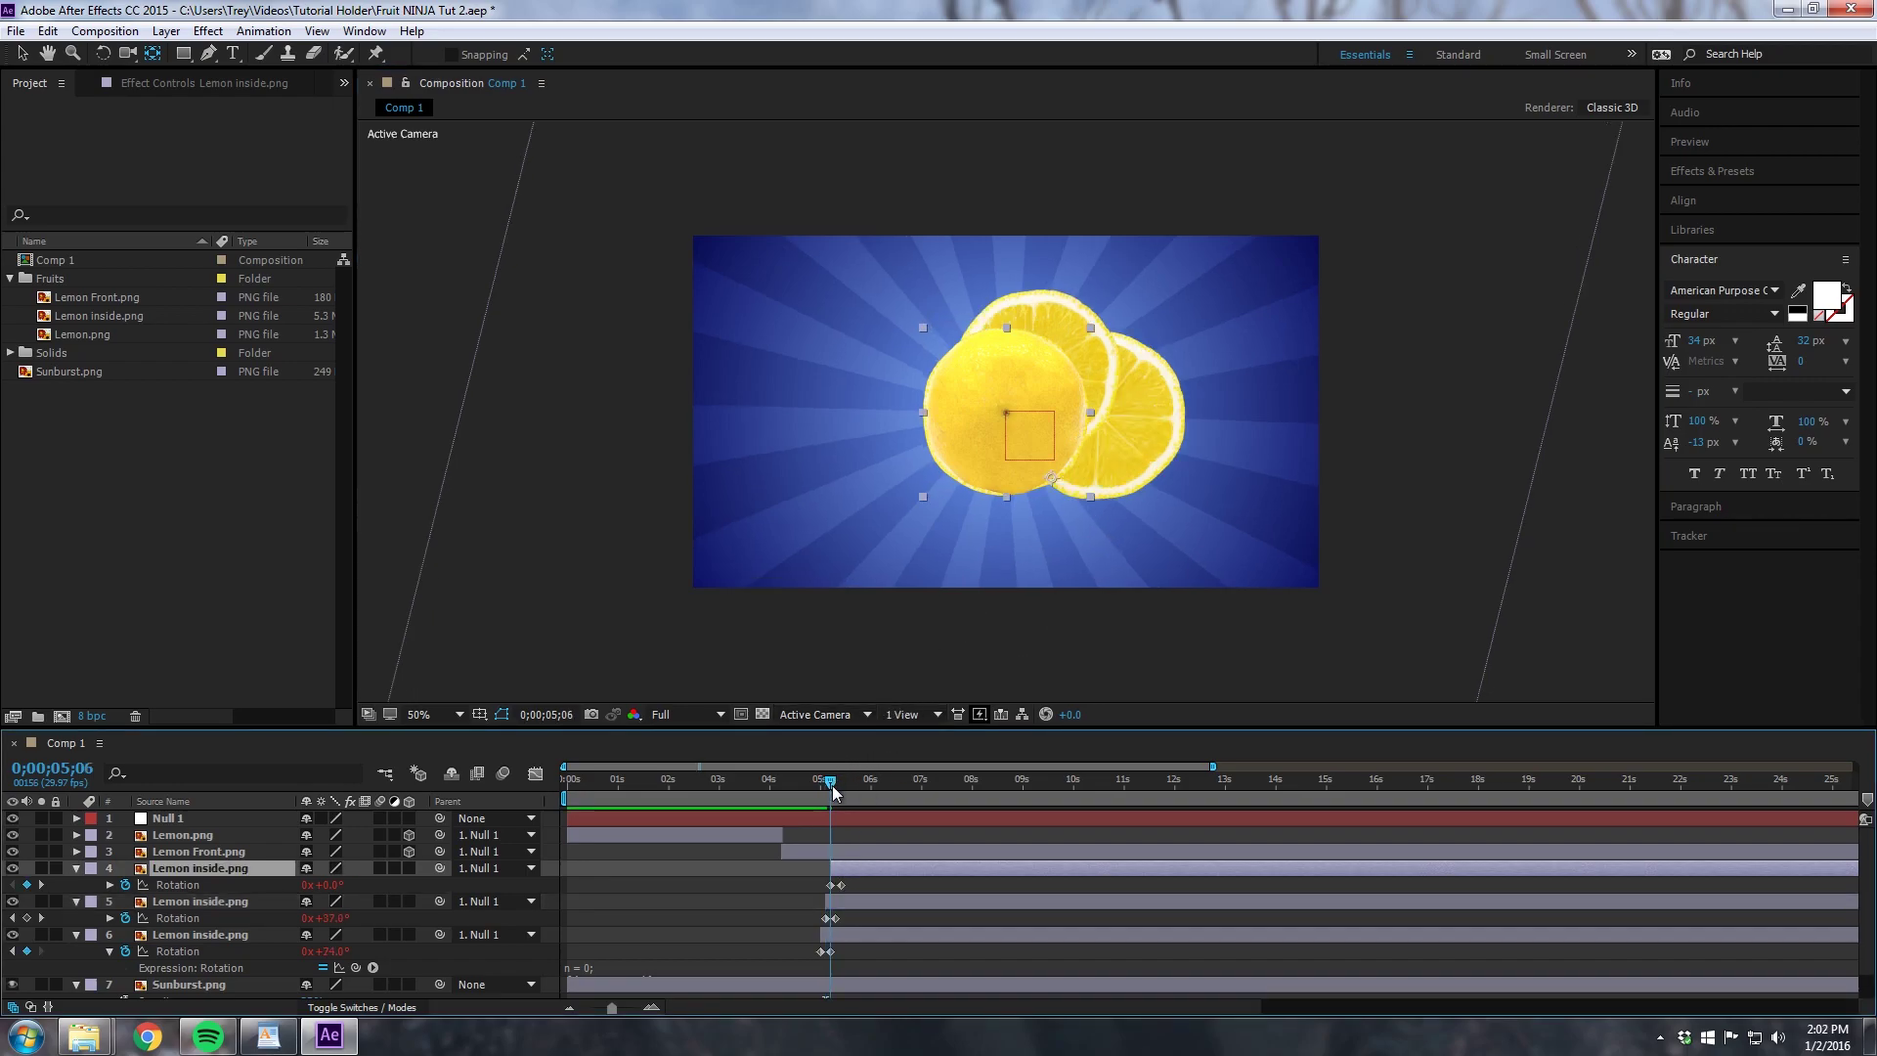
{"action": "left_click", "coordinate": [1053, 483]}
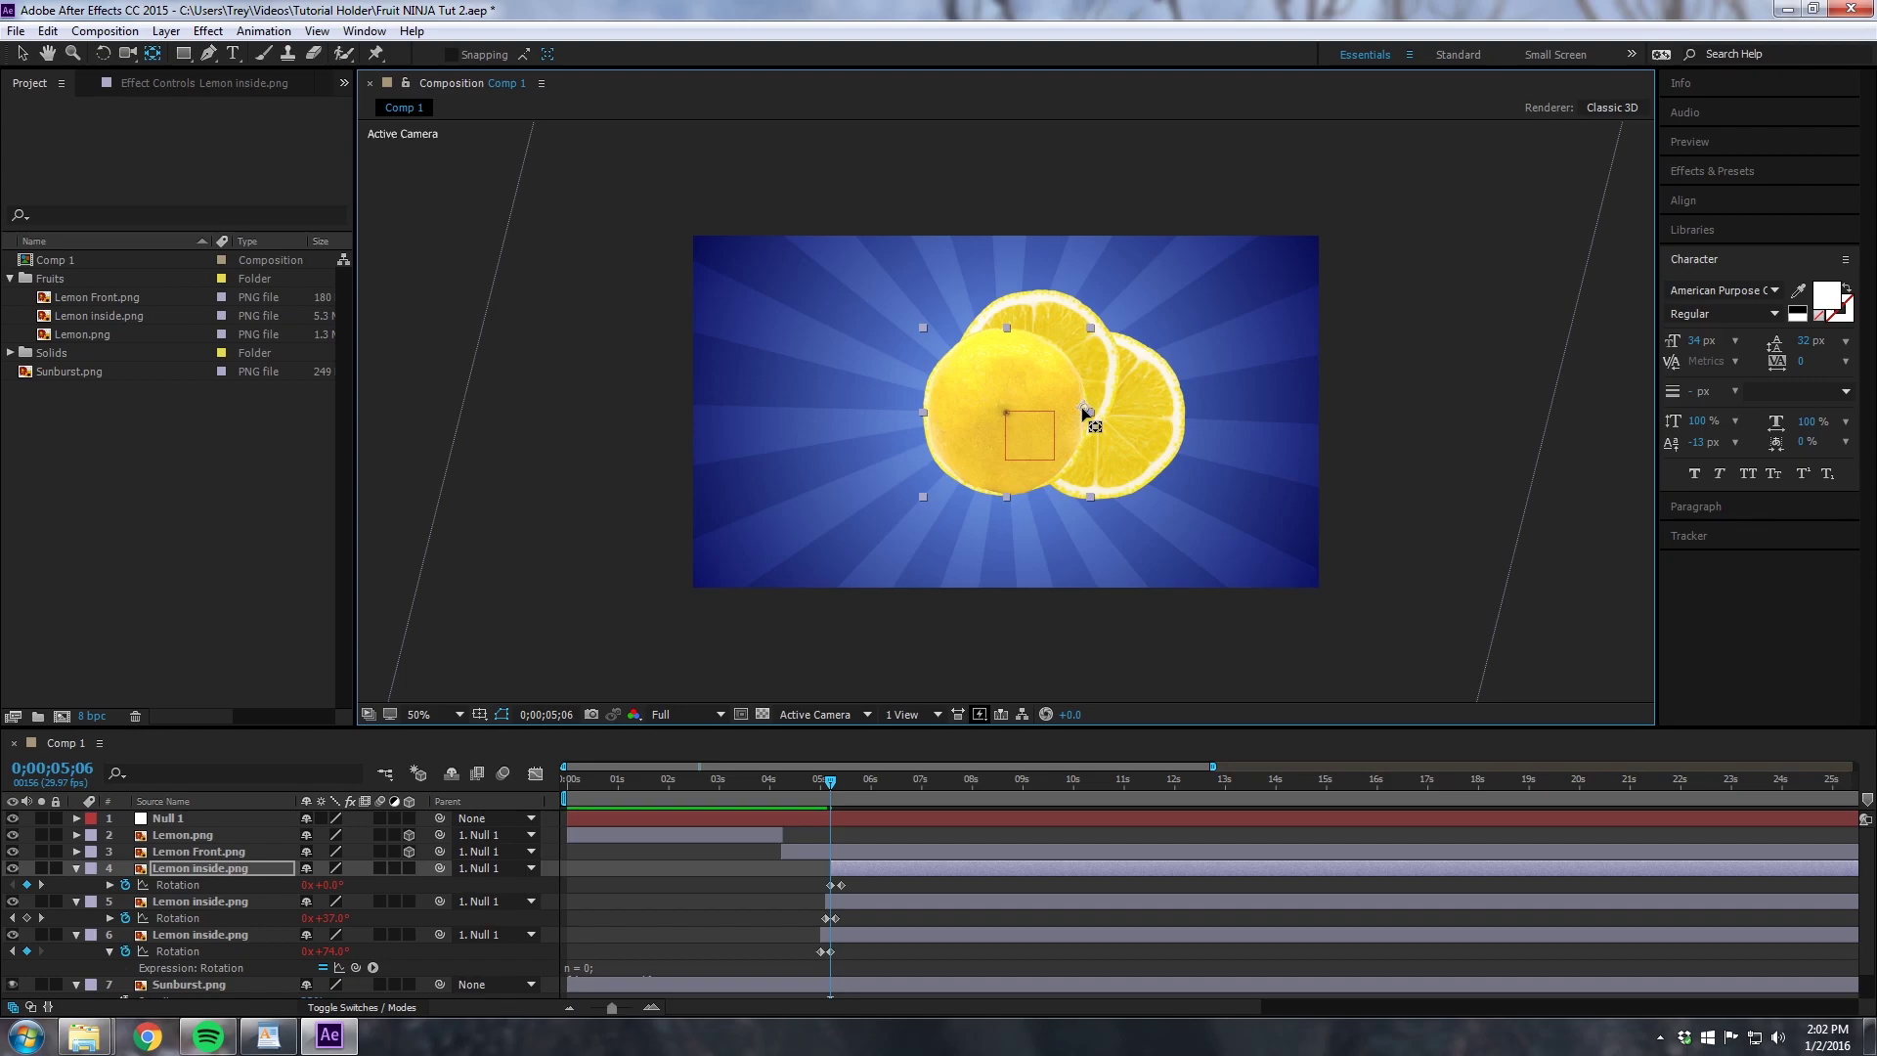
Step: At 0;00;04;28, add a JOY text layer below the lemon front and scale it up to roughly the lemon's size
{"action": "mouse_move", "coordinate": [830, 782]}
{"action": "left_mouse_down"}
{"action": "mouse_move", "coordinate": [860, 769]}
{"action": "mouse_move", "coordinate": [825, 769]}
{"action": "mouse_move", "coordinate": [850, 770]}
{"action": "mouse_move", "coordinate": [810, 782]}
{"action": "mouse_move", "coordinate": [850, 782]}
{"action": "mouse_move", "coordinate": [819, 790]}
{"action": "left_mouse_up"}
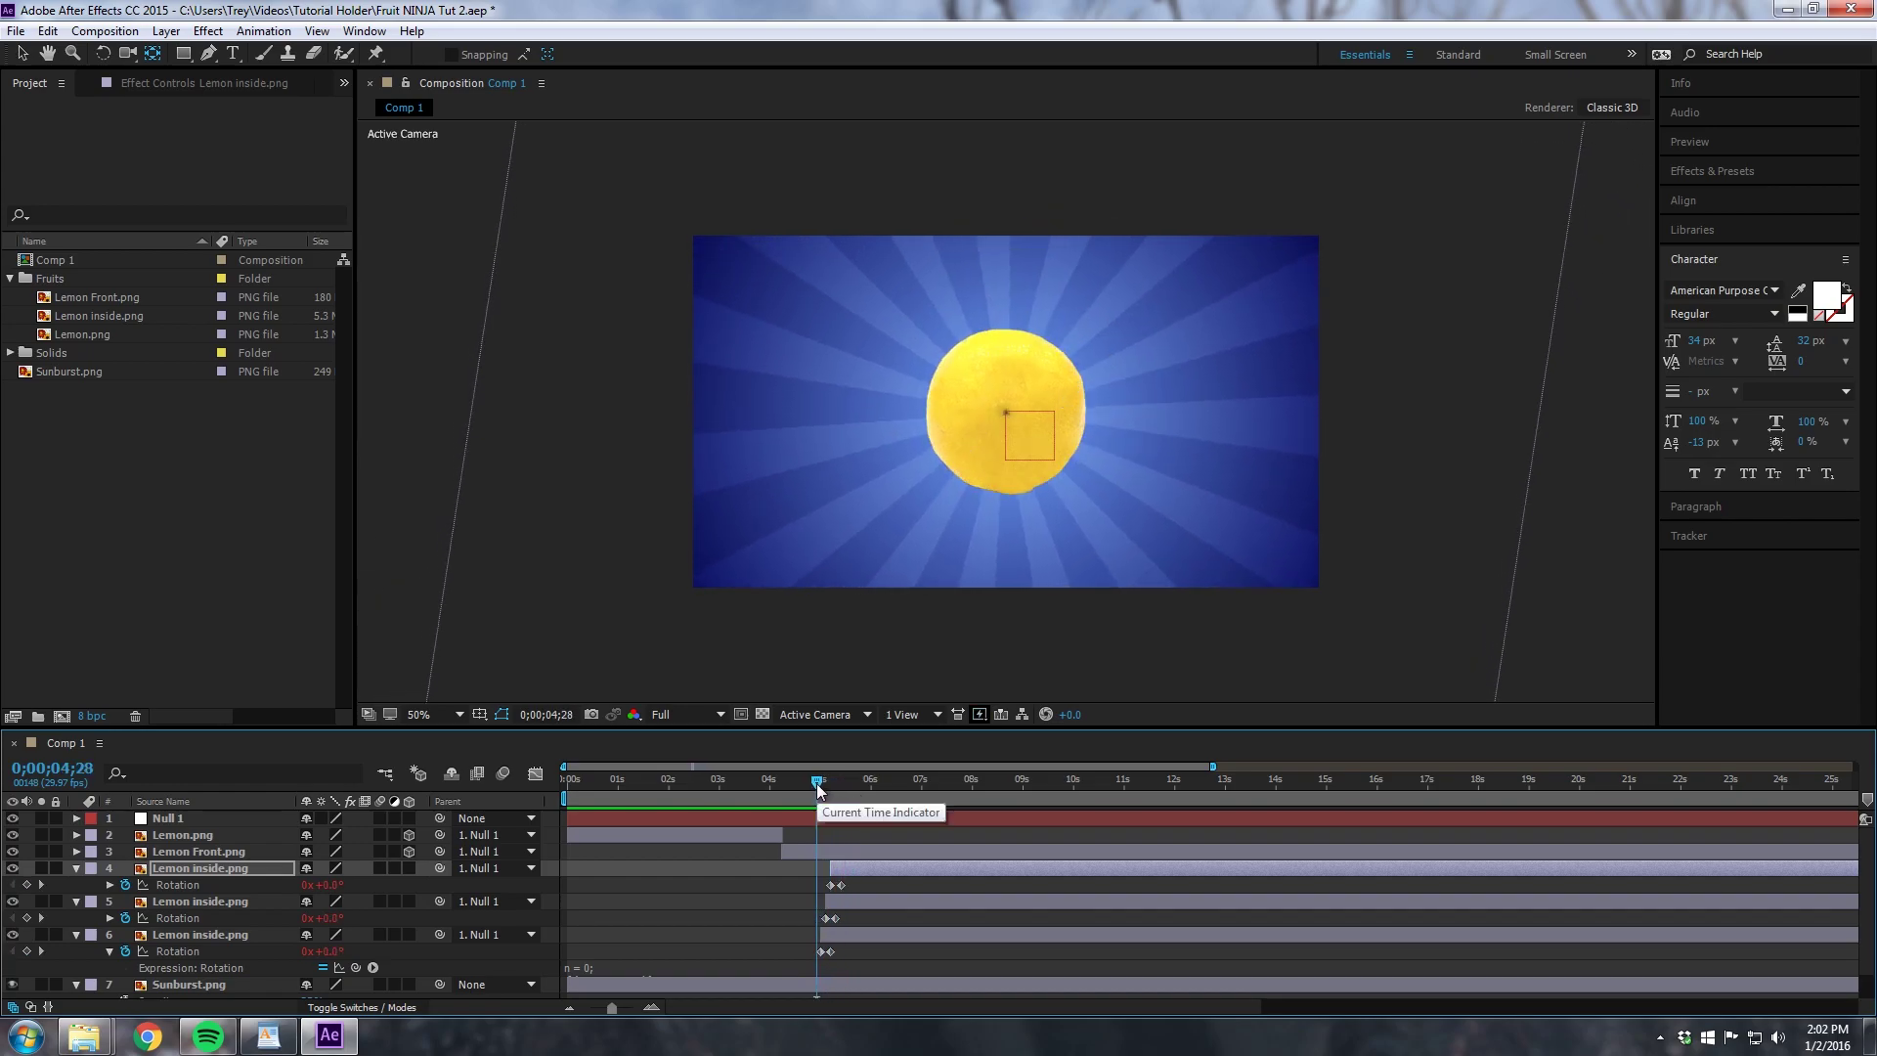
{"action": "key", "text": "ctrl+t"}
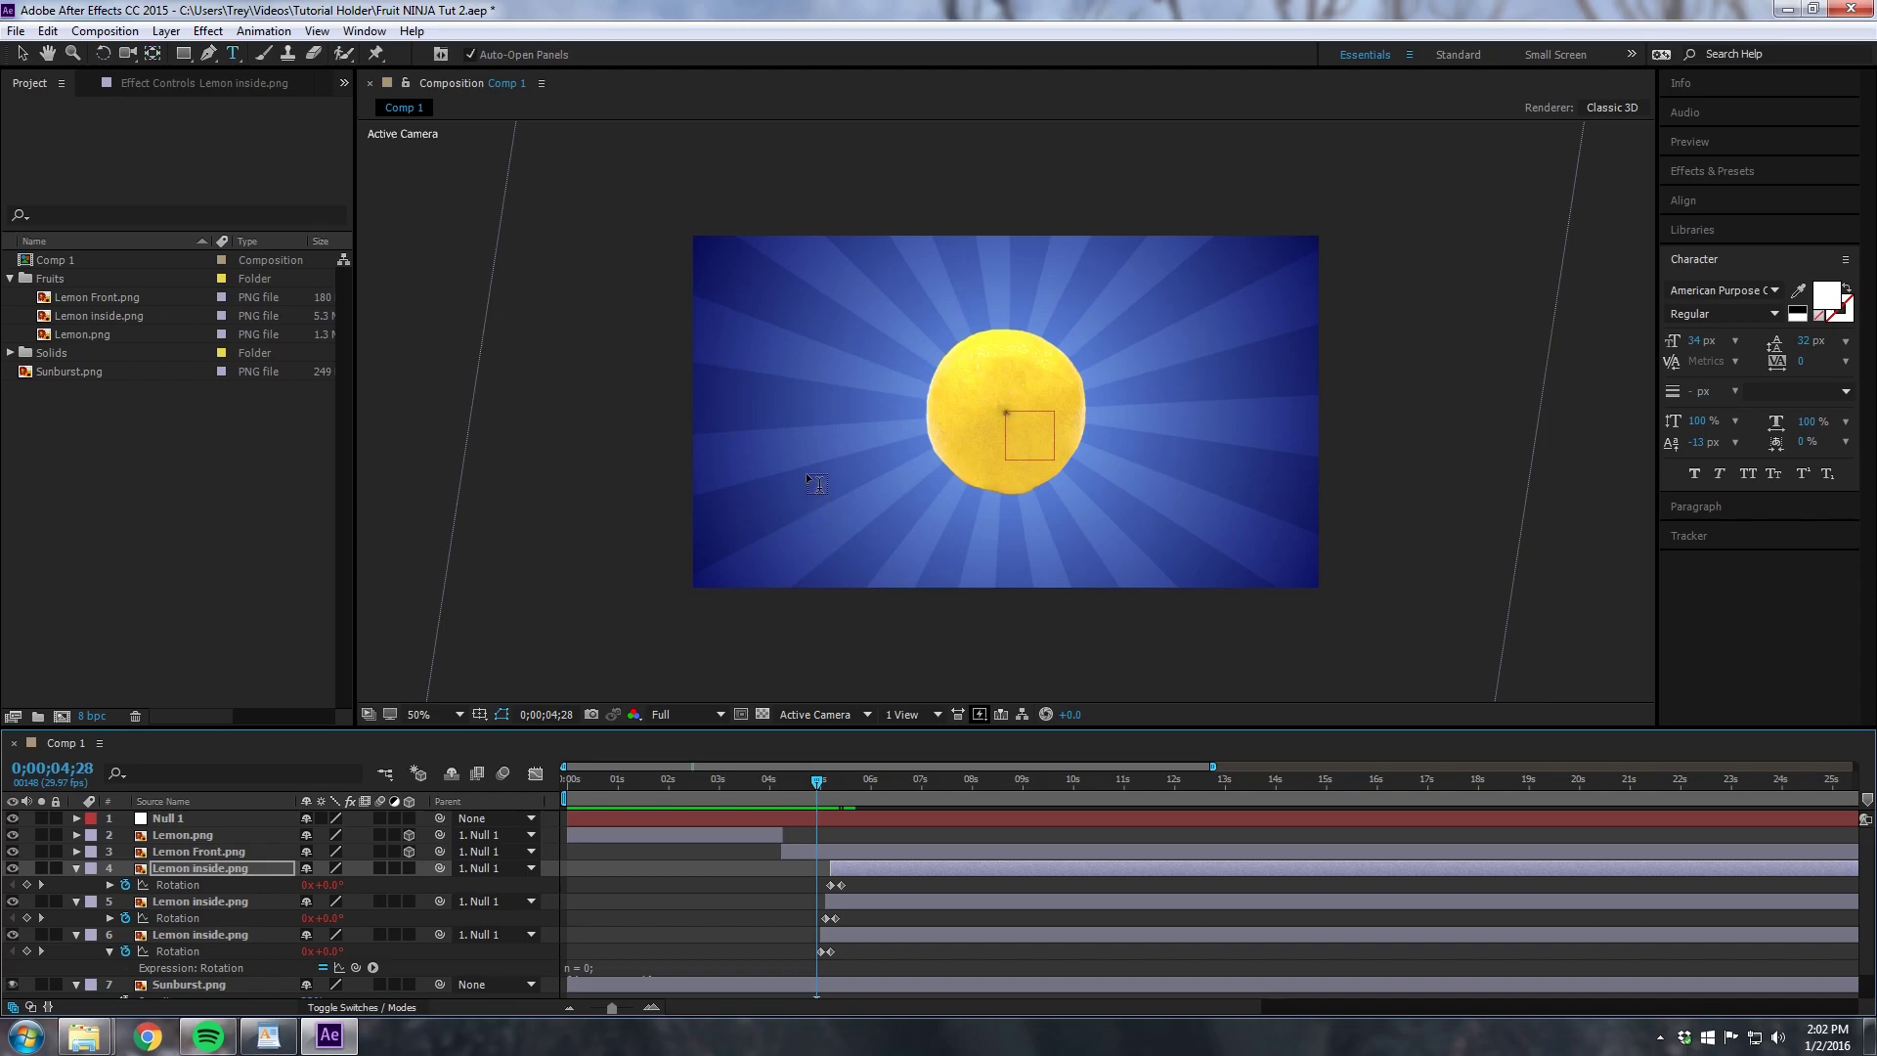
{"action": "left_click", "coordinate": [807, 472]}
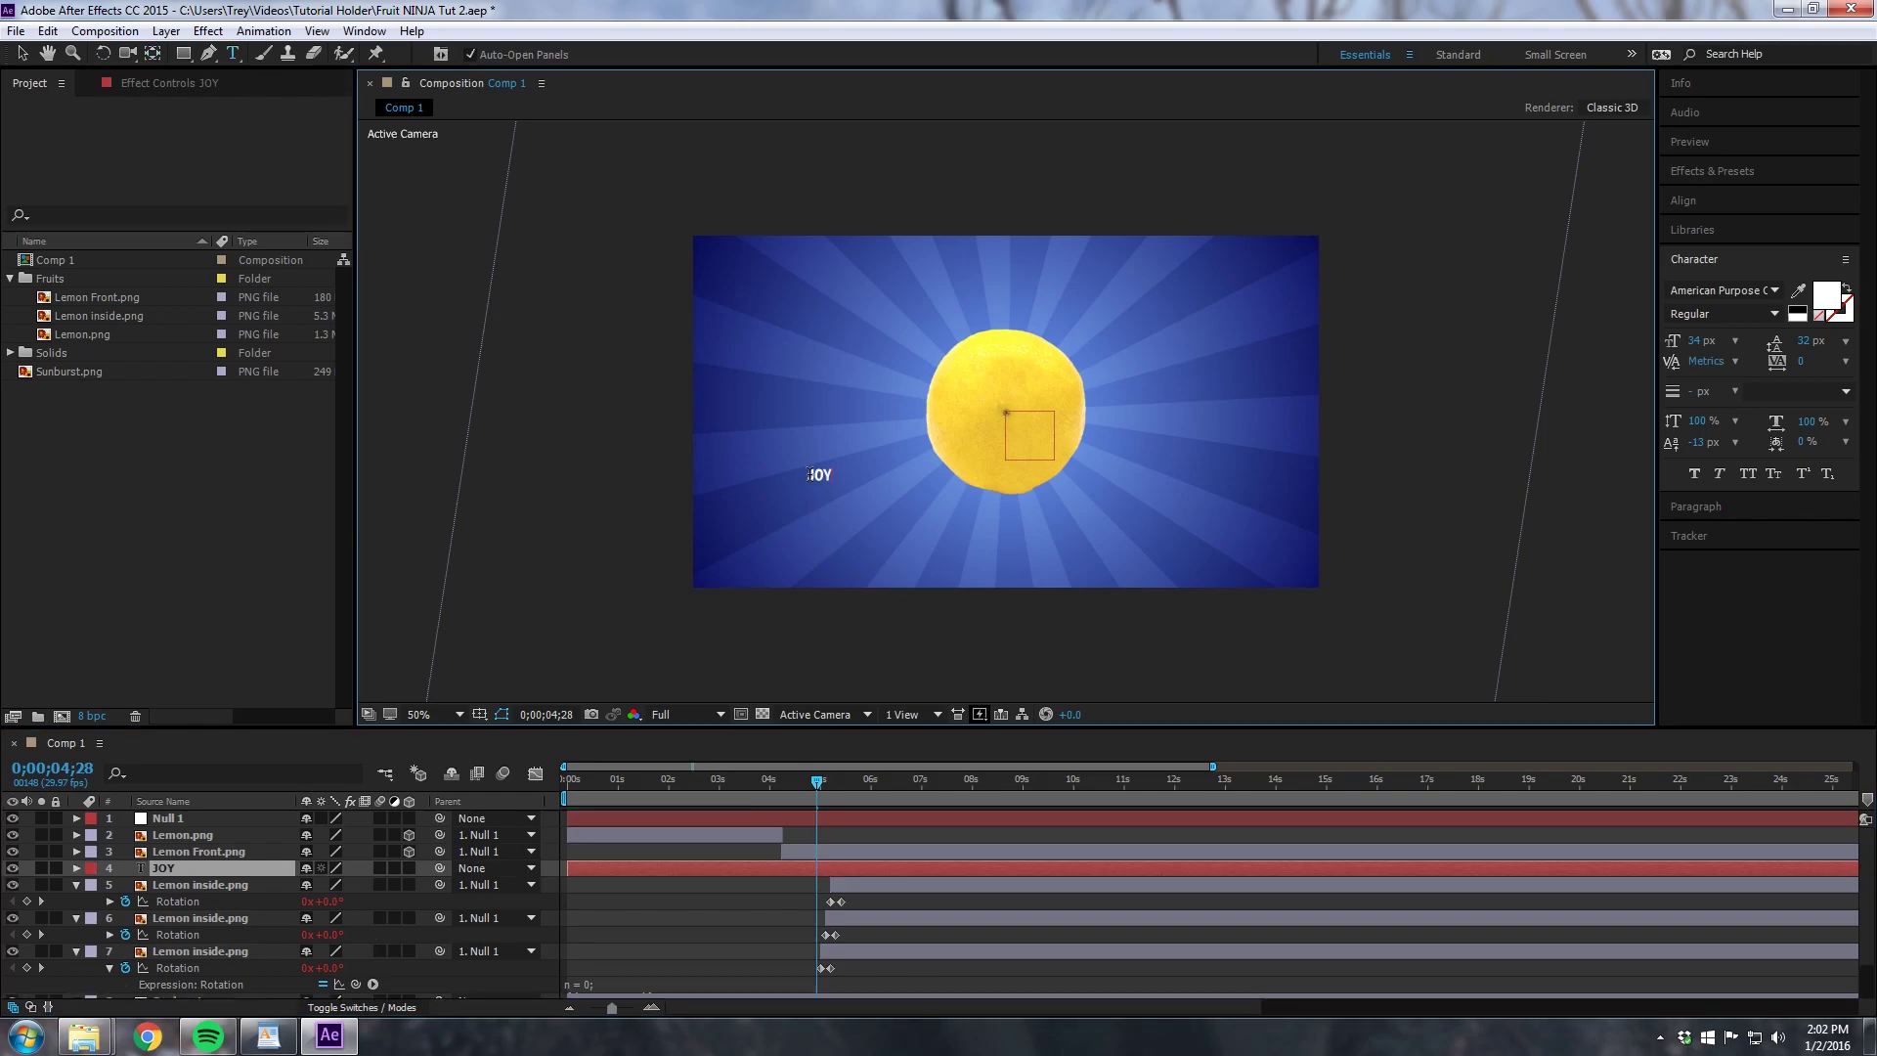
{"action": "double_click", "coordinate": [808, 474]}
{"action": "key", "text": "Escape"}
{"action": "left_click_drag", "start_coordinate": [833, 476], "coordinate": [940, 532]}
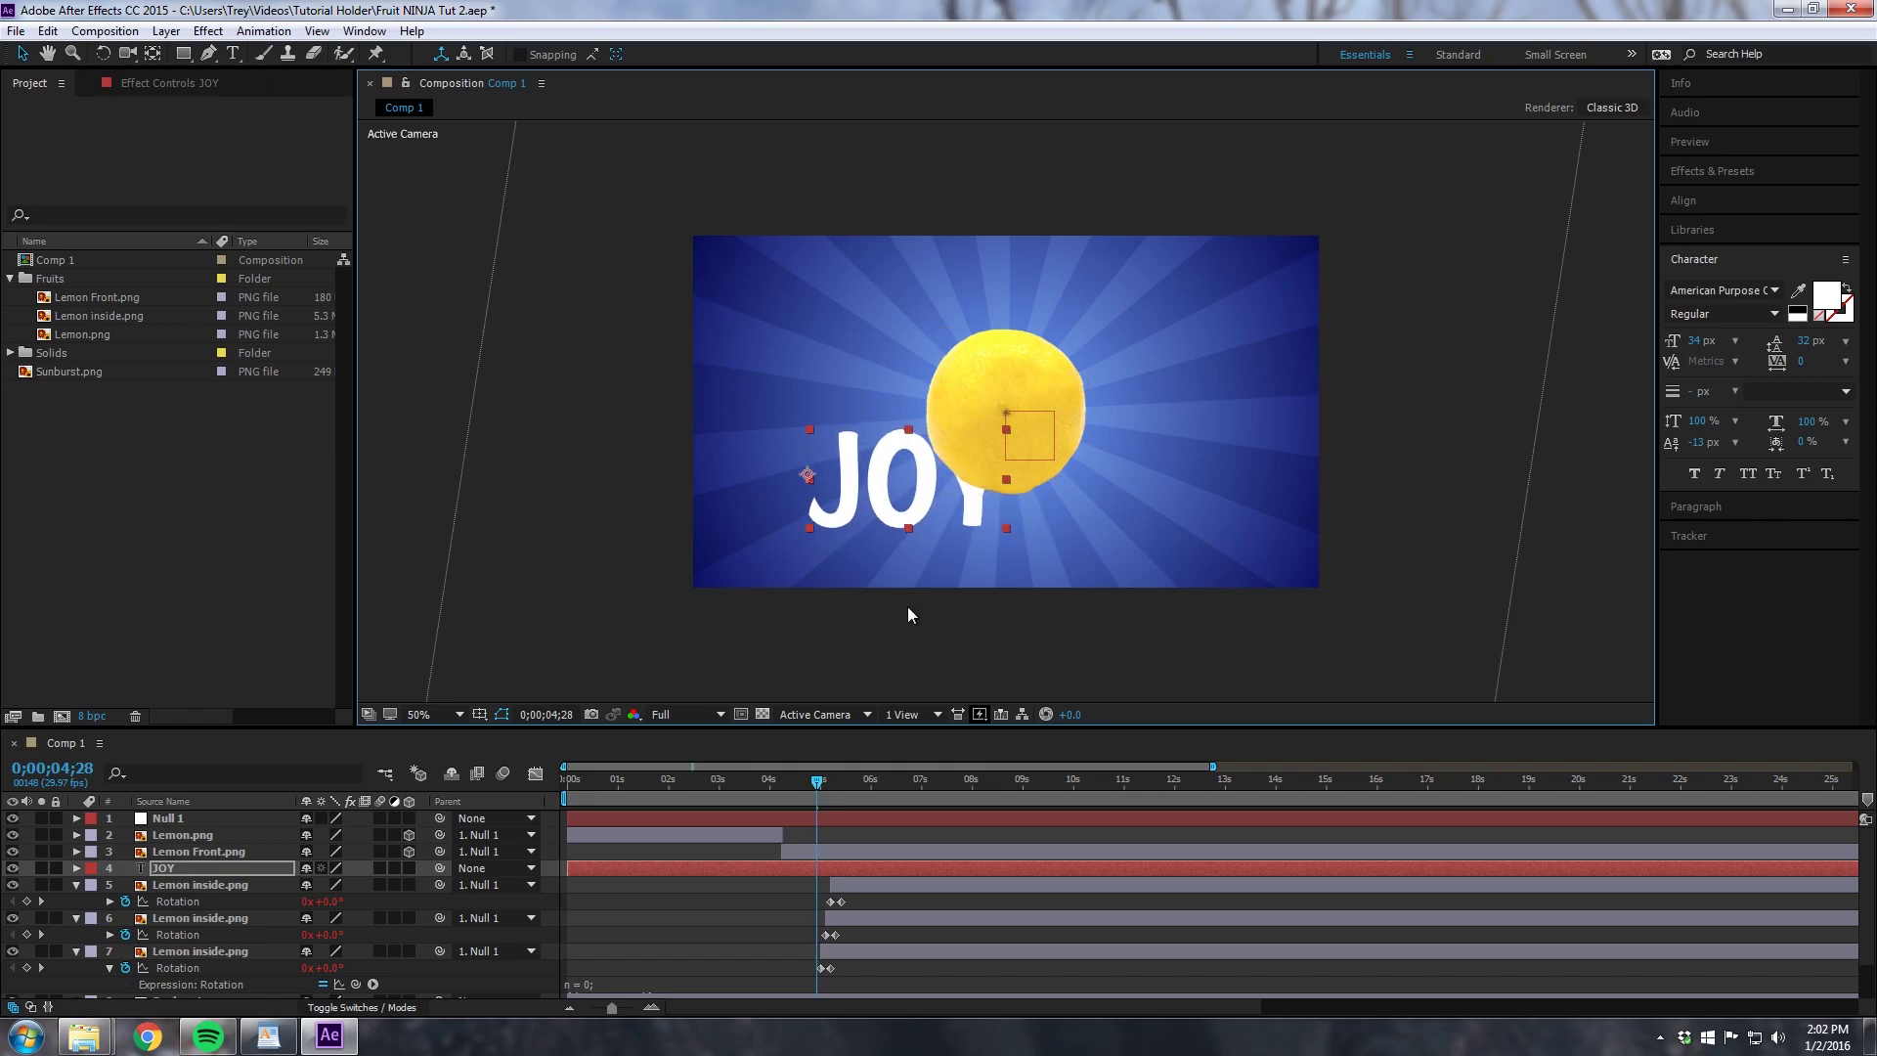
Step: At 0;00;05;12, place JOY over the fanned slices at about 766, 96 and rotate it to about 23.8°
{"action": "left_click_drag", "start_coordinate": [819, 781], "coordinate": [849, 779]}
{"action": "left_click_drag", "start_coordinate": [857, 511], "coordinate": [1111, 344]}
{"action": "key", "text": "w"}
{"action": "left_click_drag", "start_coordinate": [1253, 291], "coordinate": [1167, 346]}
{"action": "key", "text": "v"}
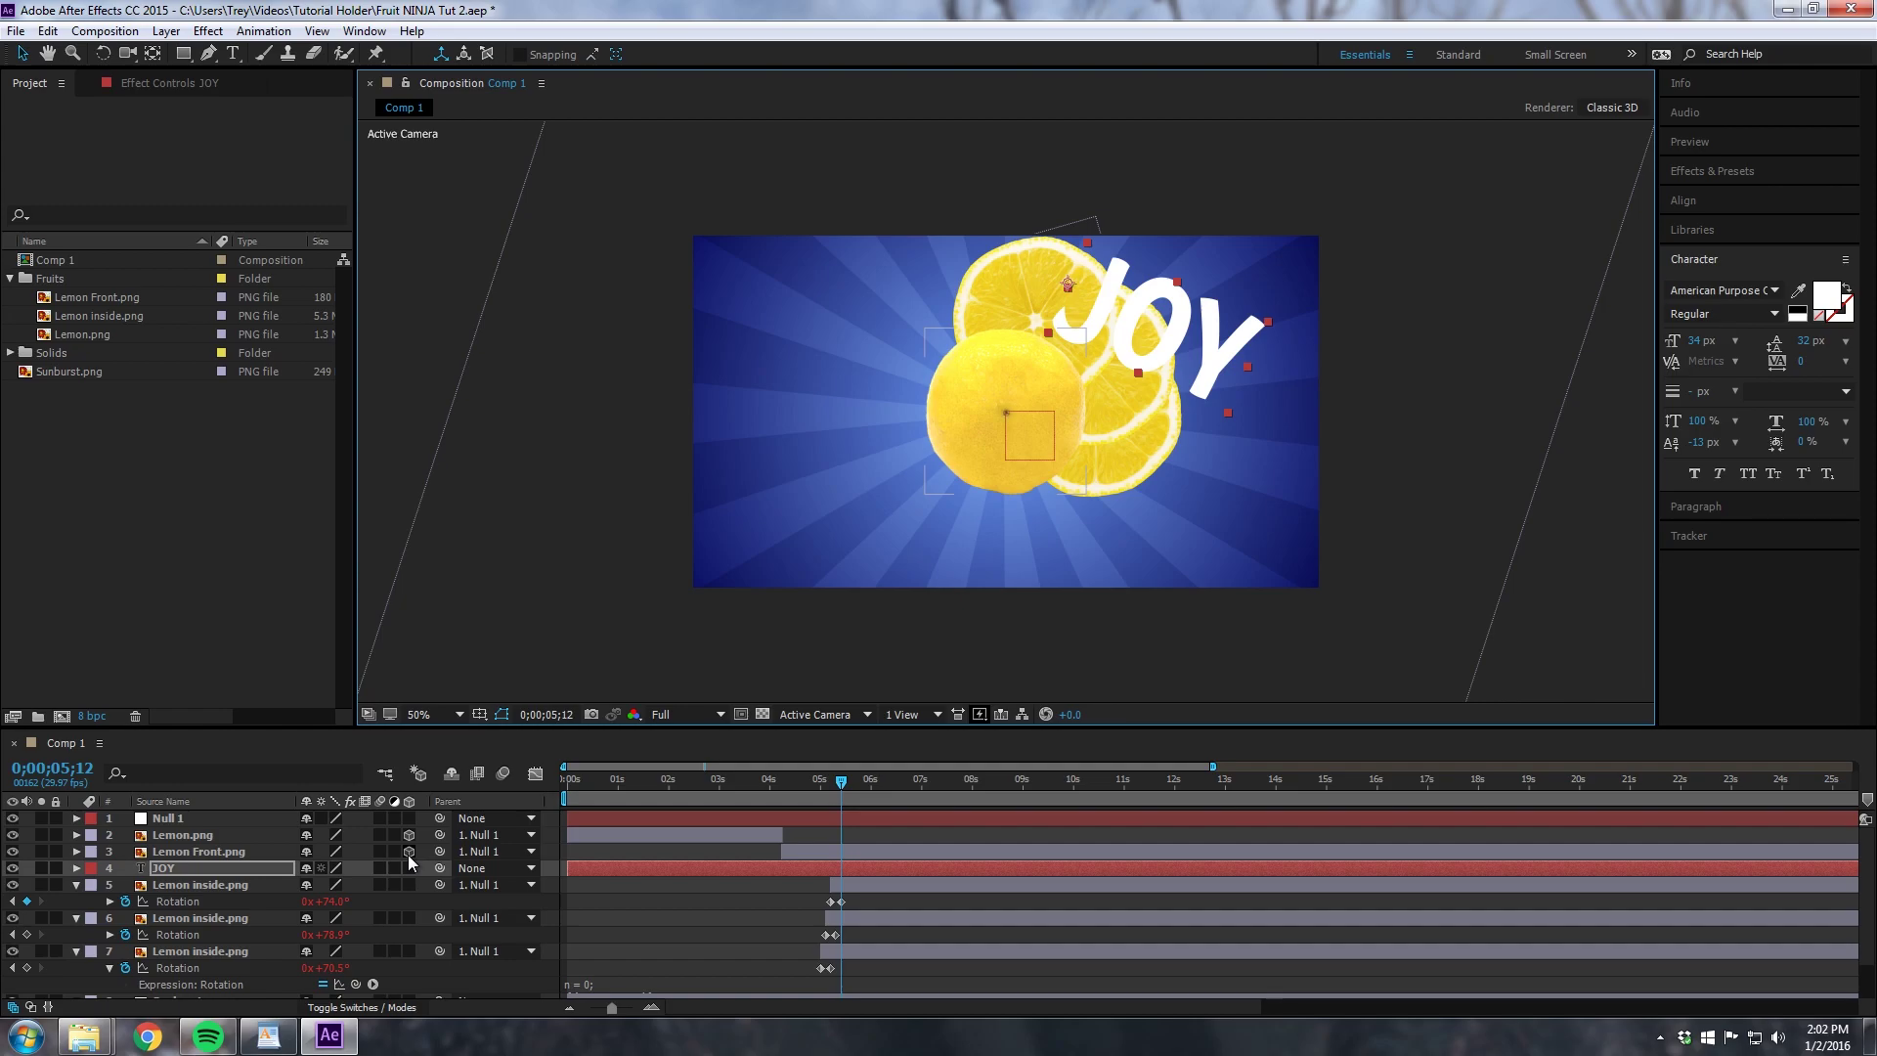
Step: Set Rotation and Position keyframes for JOY at 0;00;05;12 and reveal and select both
{"action": "key", "text": "r"}
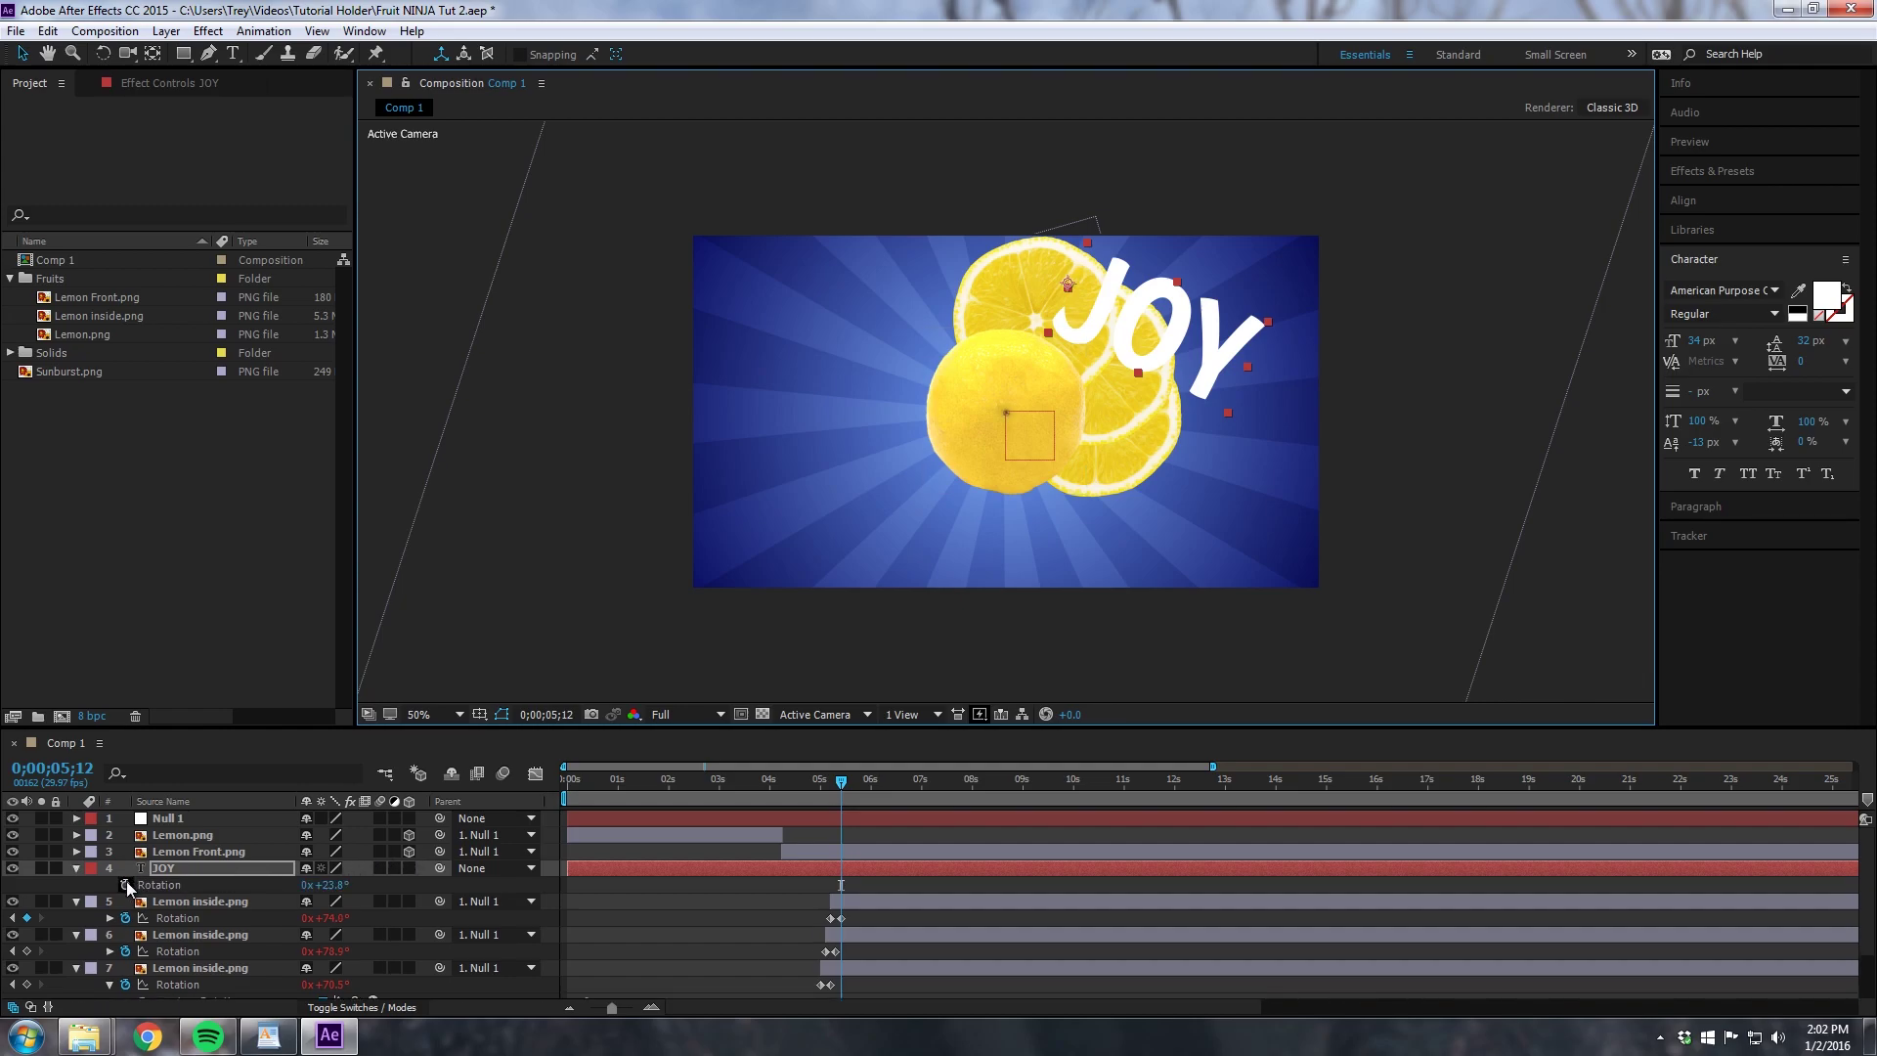
{"action": "left_click", "coordinate": [126, 883]}
{"action": "key", "text": "p"}
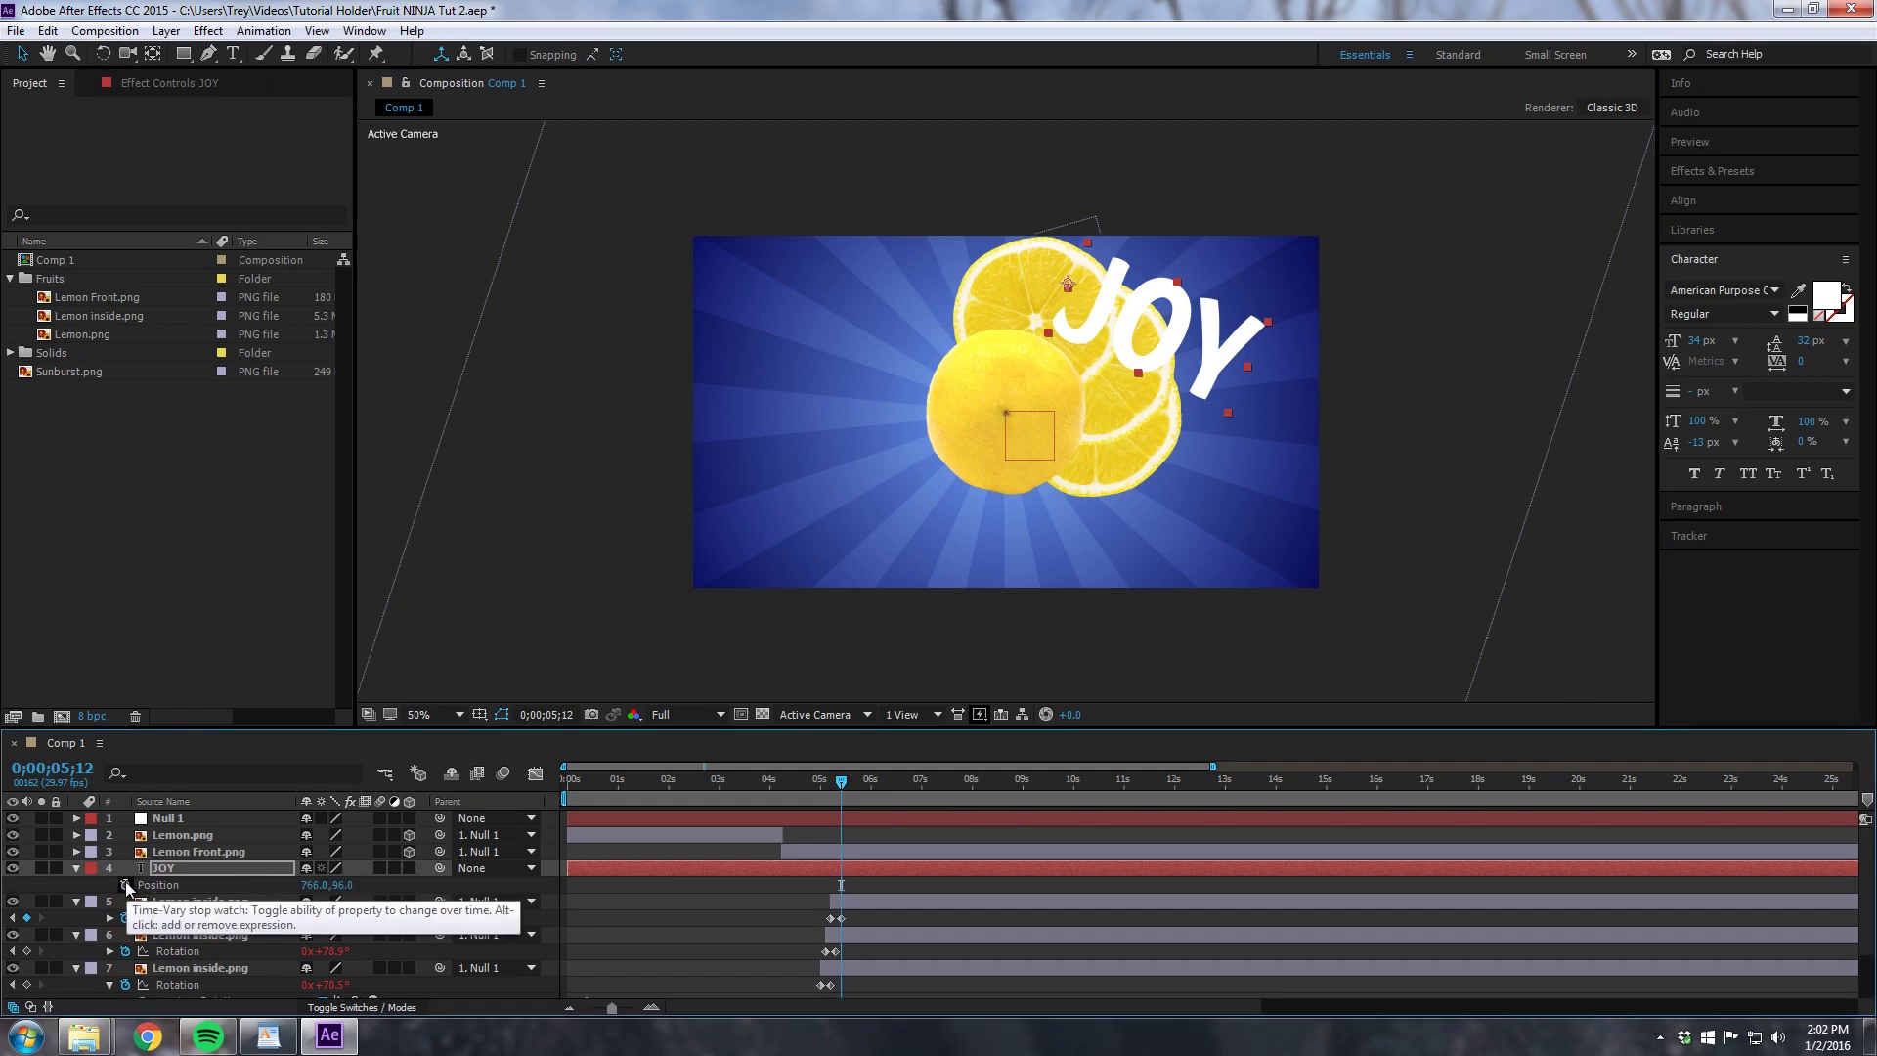
{"action": "left_click", "coordinate": [125, 883]}
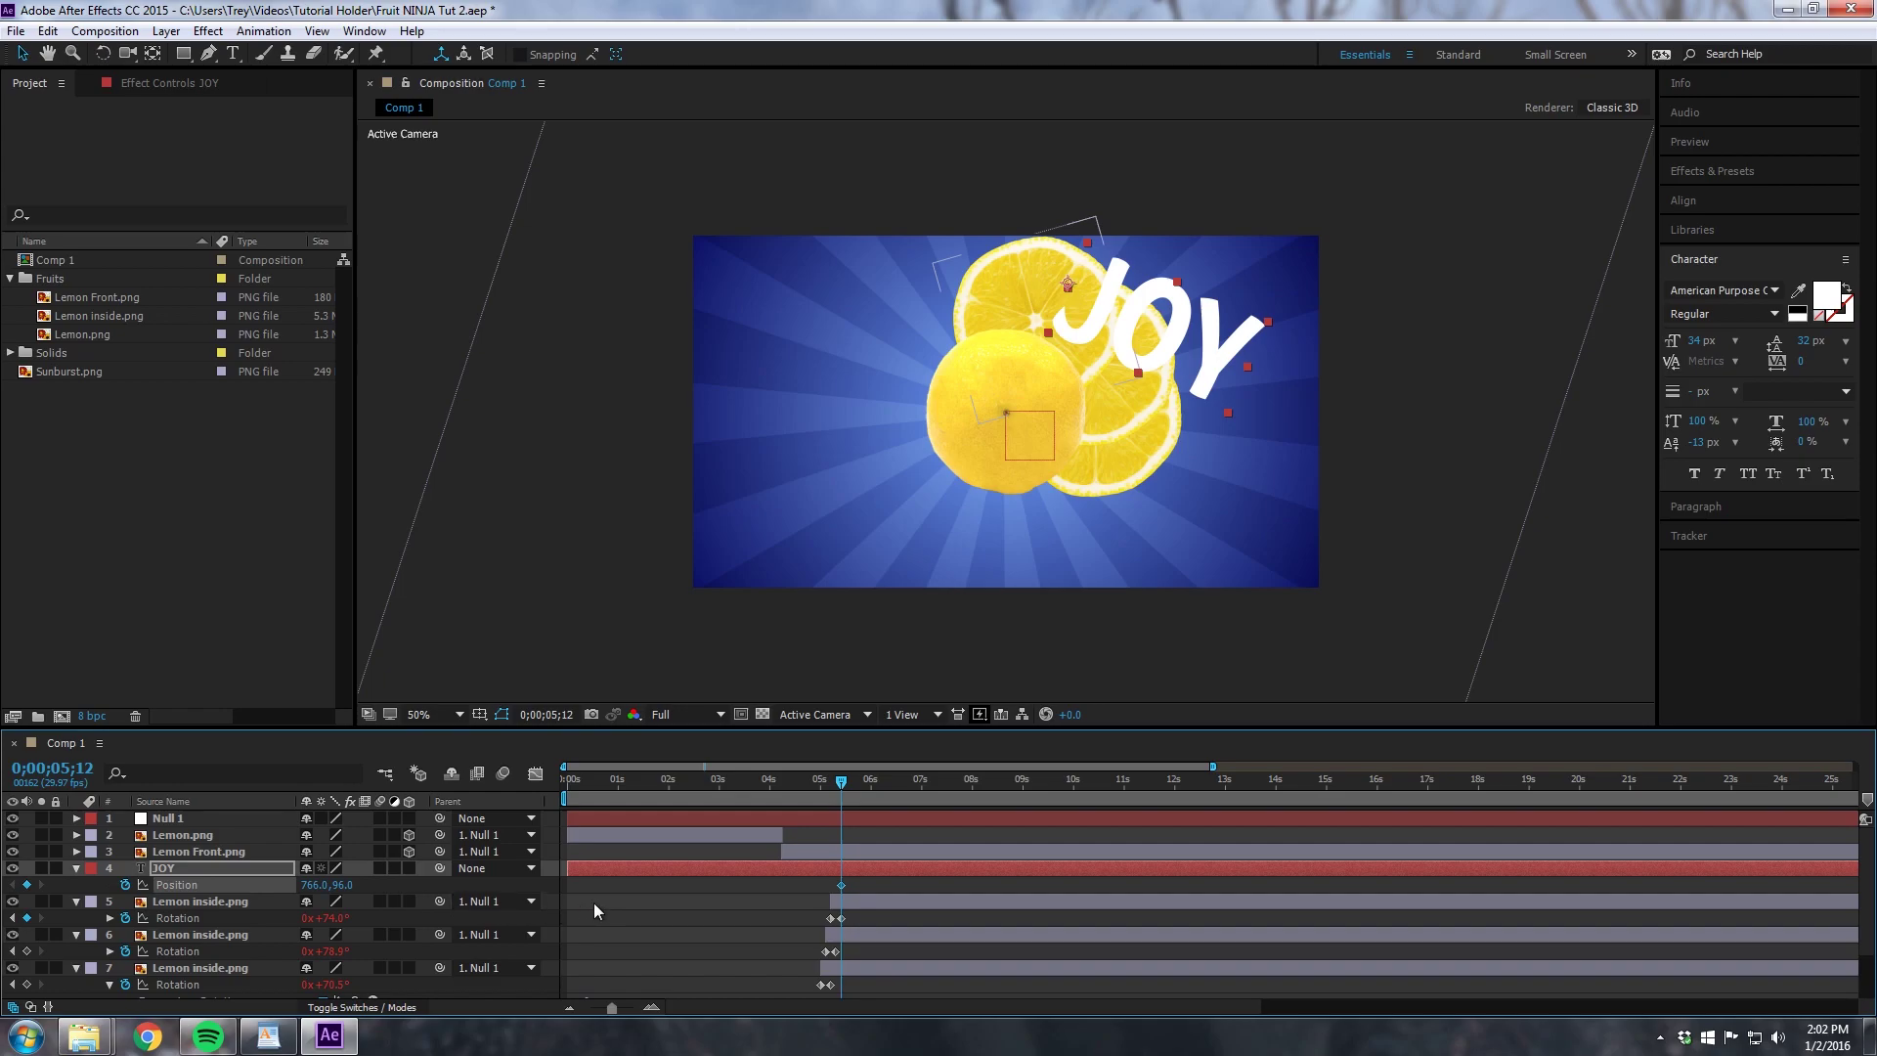
{"action": "key", "text": "u"}
{"action": "key", "text": "u"}
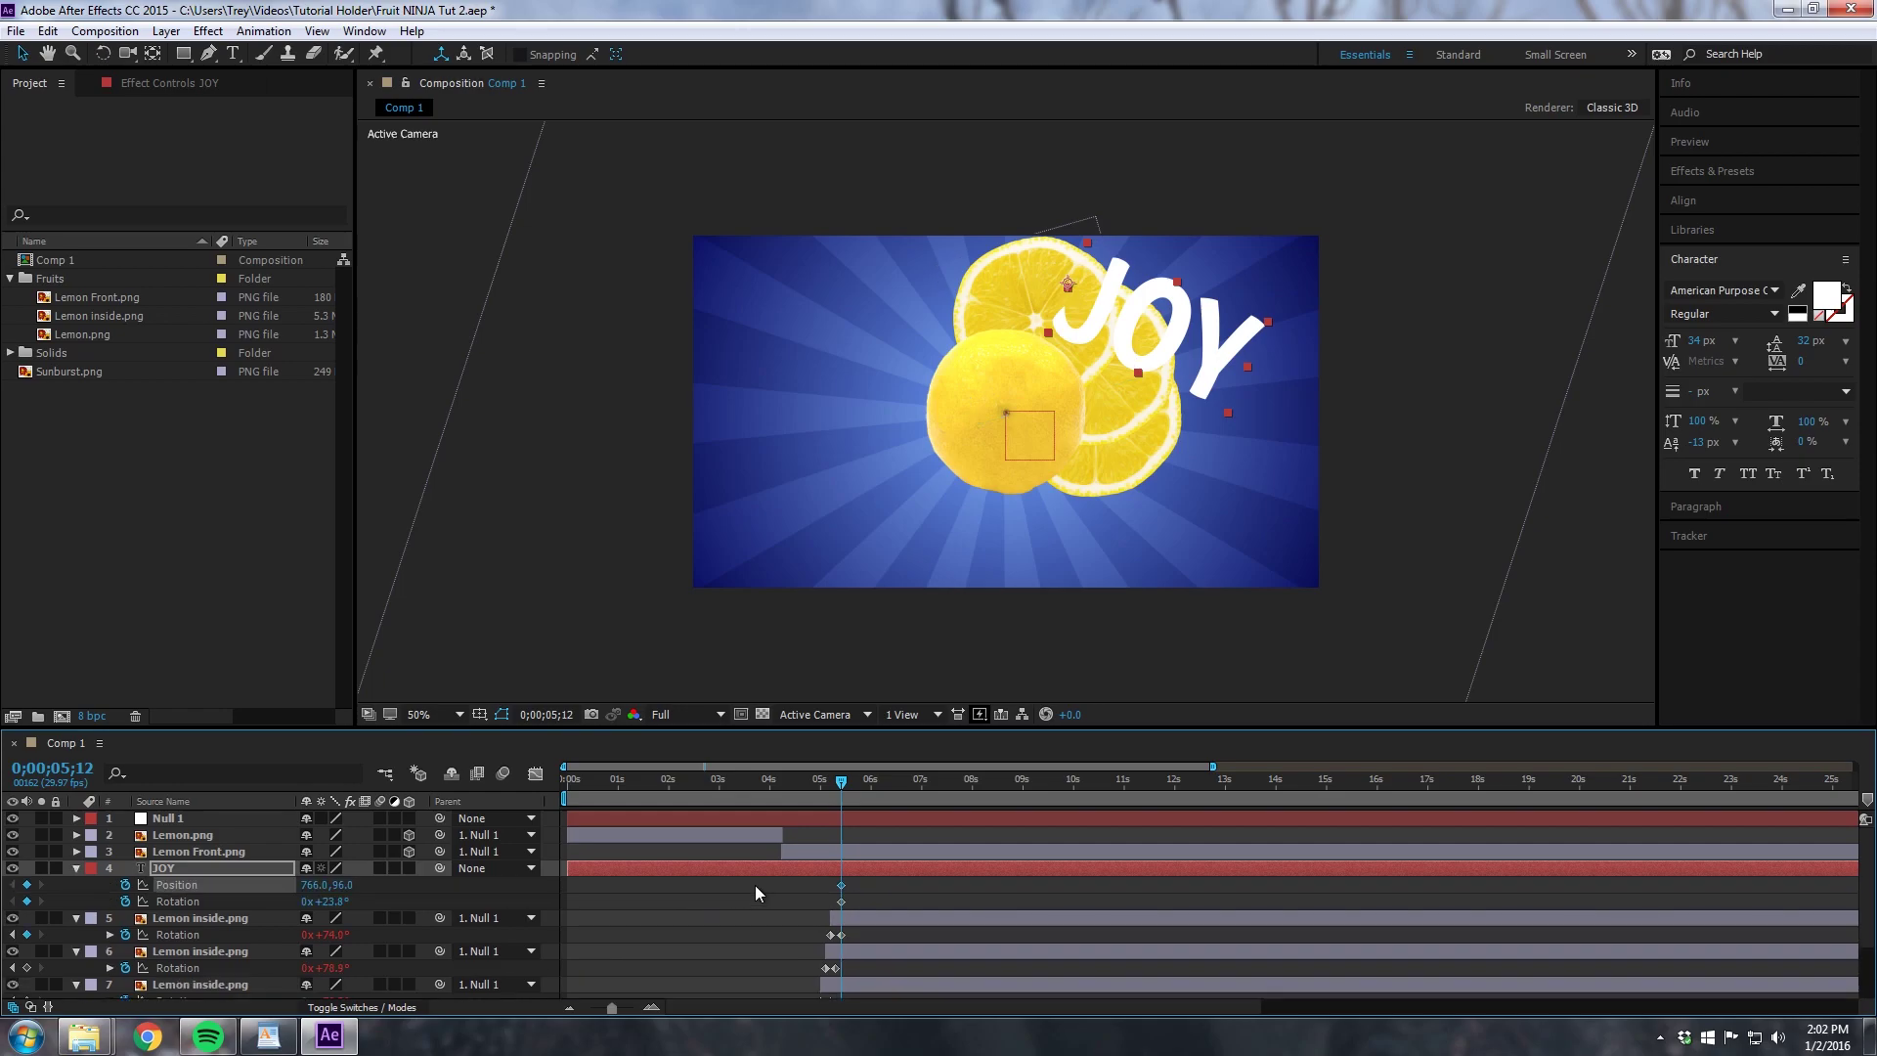
{"action": "left_click_drag", "start_coordinate": [816, 879], "coordinate": [857, 901]}
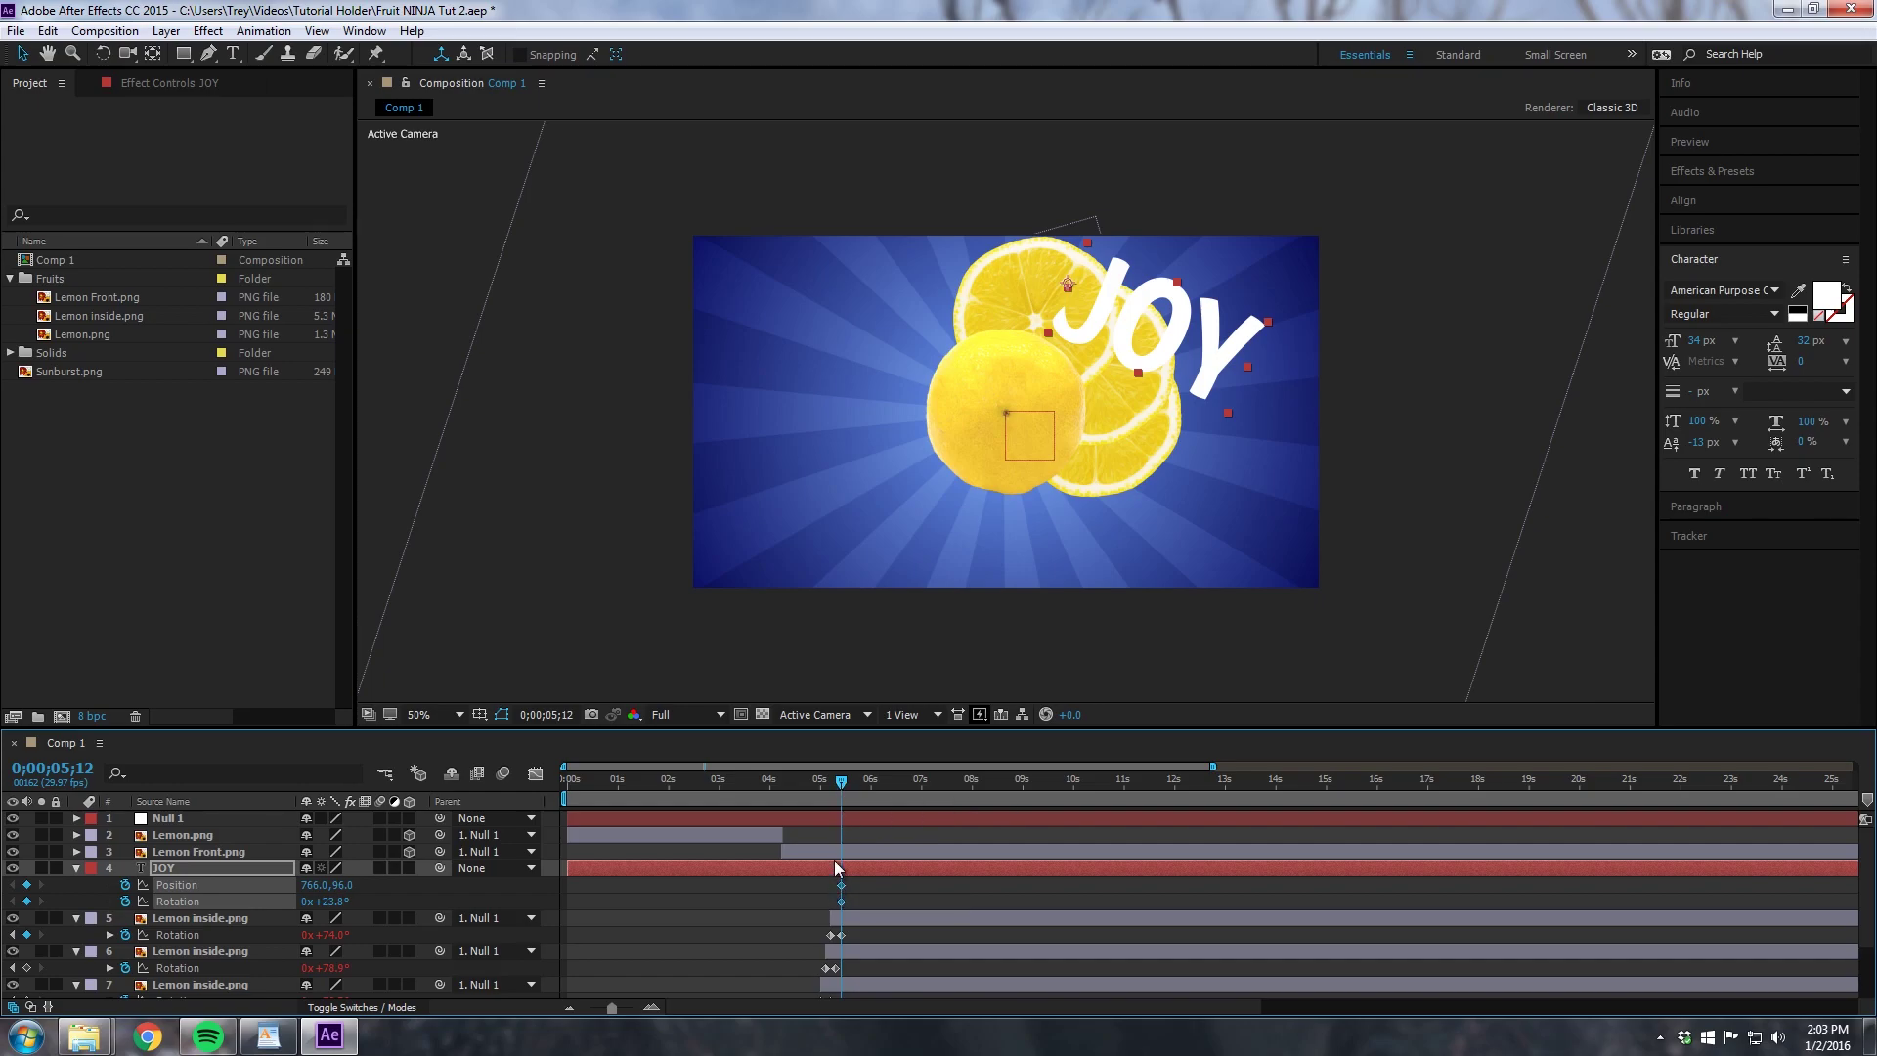
Step: At 0;00;05;00, move JOY behind the lemon to about 350, 474, rotate it to about -25.1°, and scrub through the motion
{"action": "left_click_drag", "start_coordinate": [839, 780], "coordinate": [816, 780]}
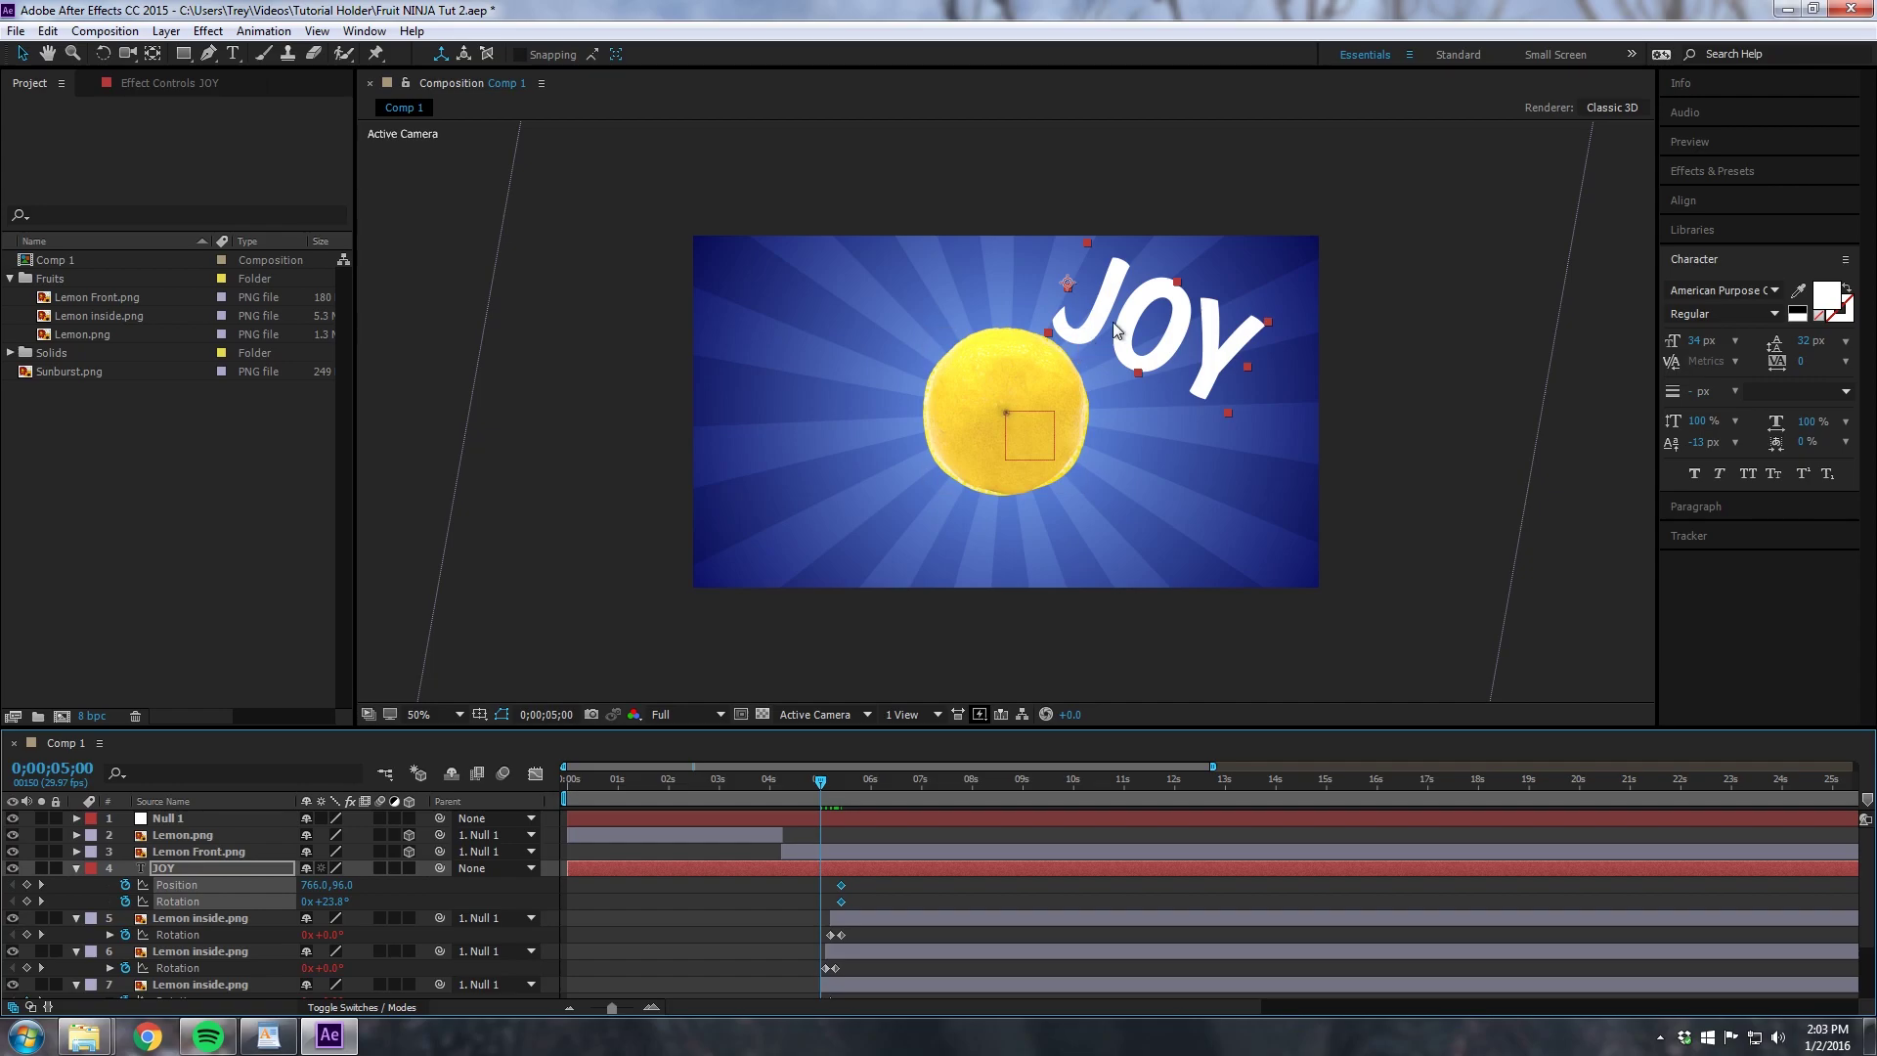
{"action": "left_click_drag", "start_coordinate": [1156, 293], "coordinate": [971, 379]}
{"action": "key", "text": "w"}
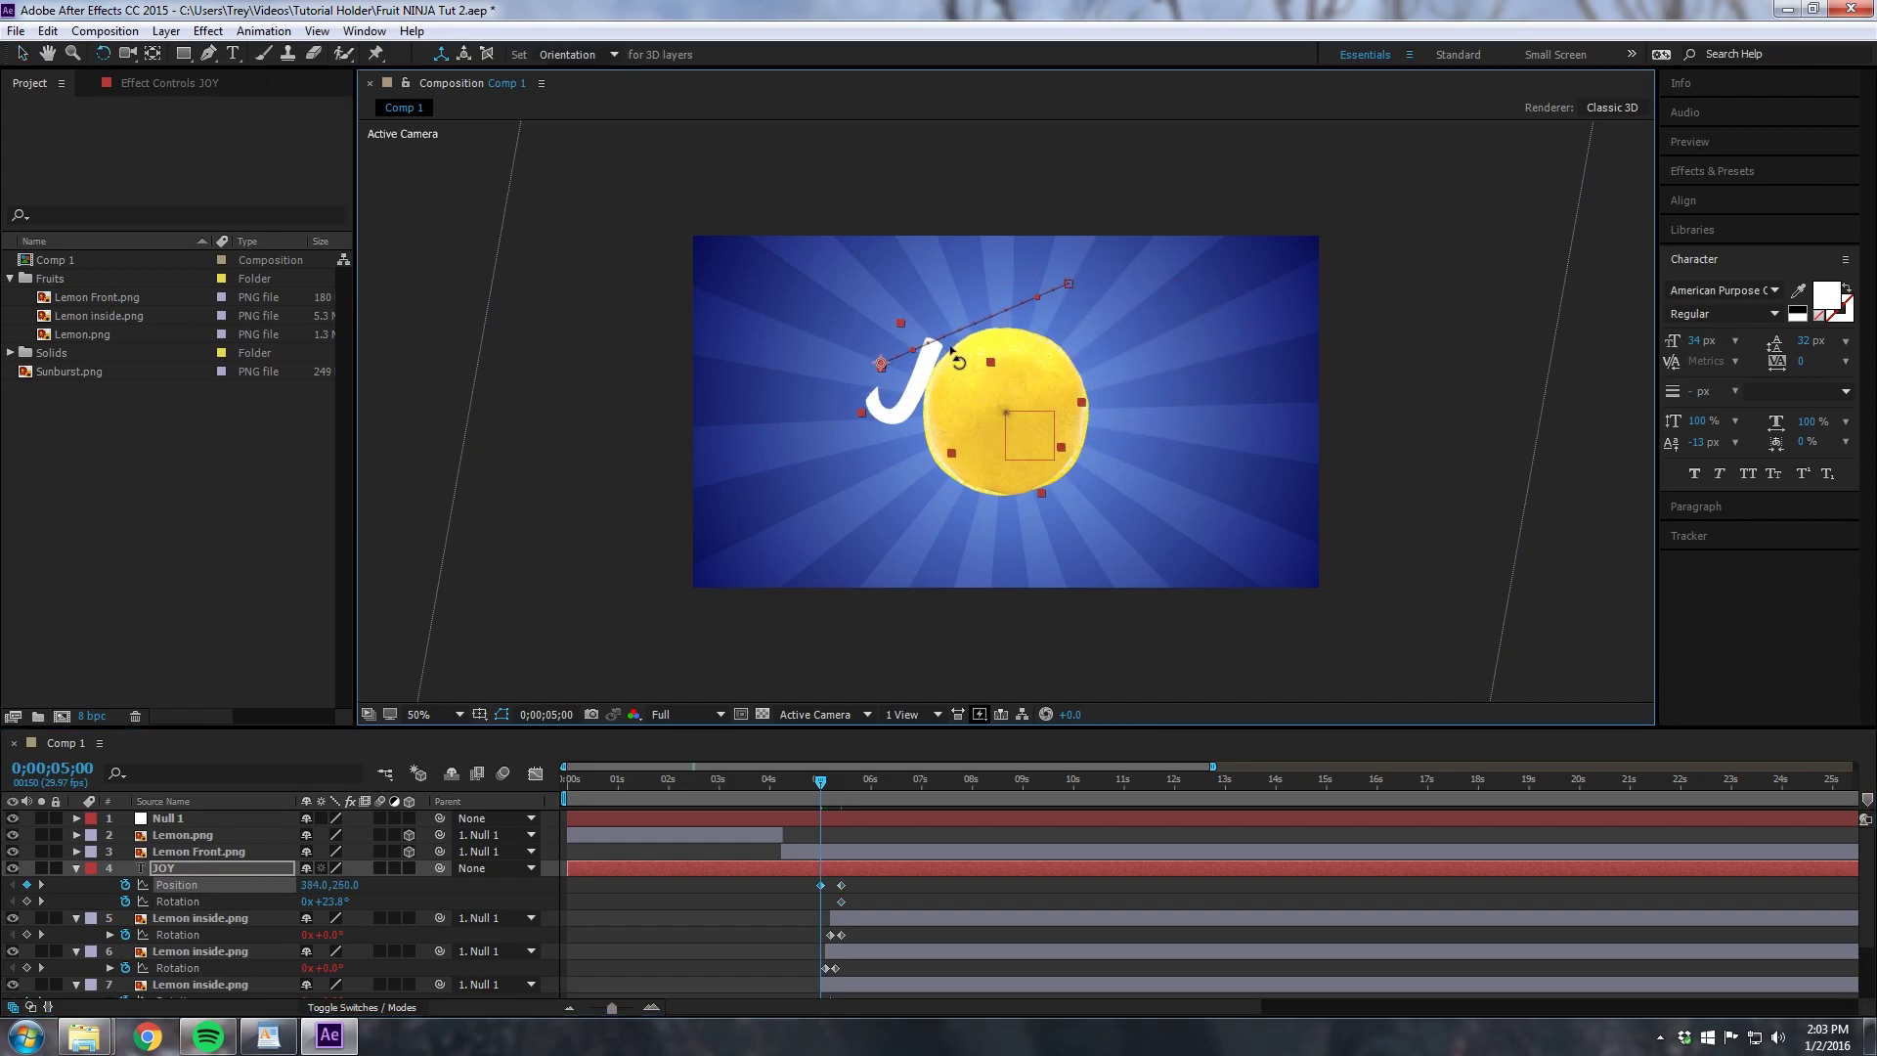
{"action": "left_click_drag", "start_coordinate": [900, 325], "coordinate": [866, 331]}
{"action": "key", "text": "v"}
{"action": "left_click_drag", "start_coordinate": [992, 295], "coordinate": [966, 405]}
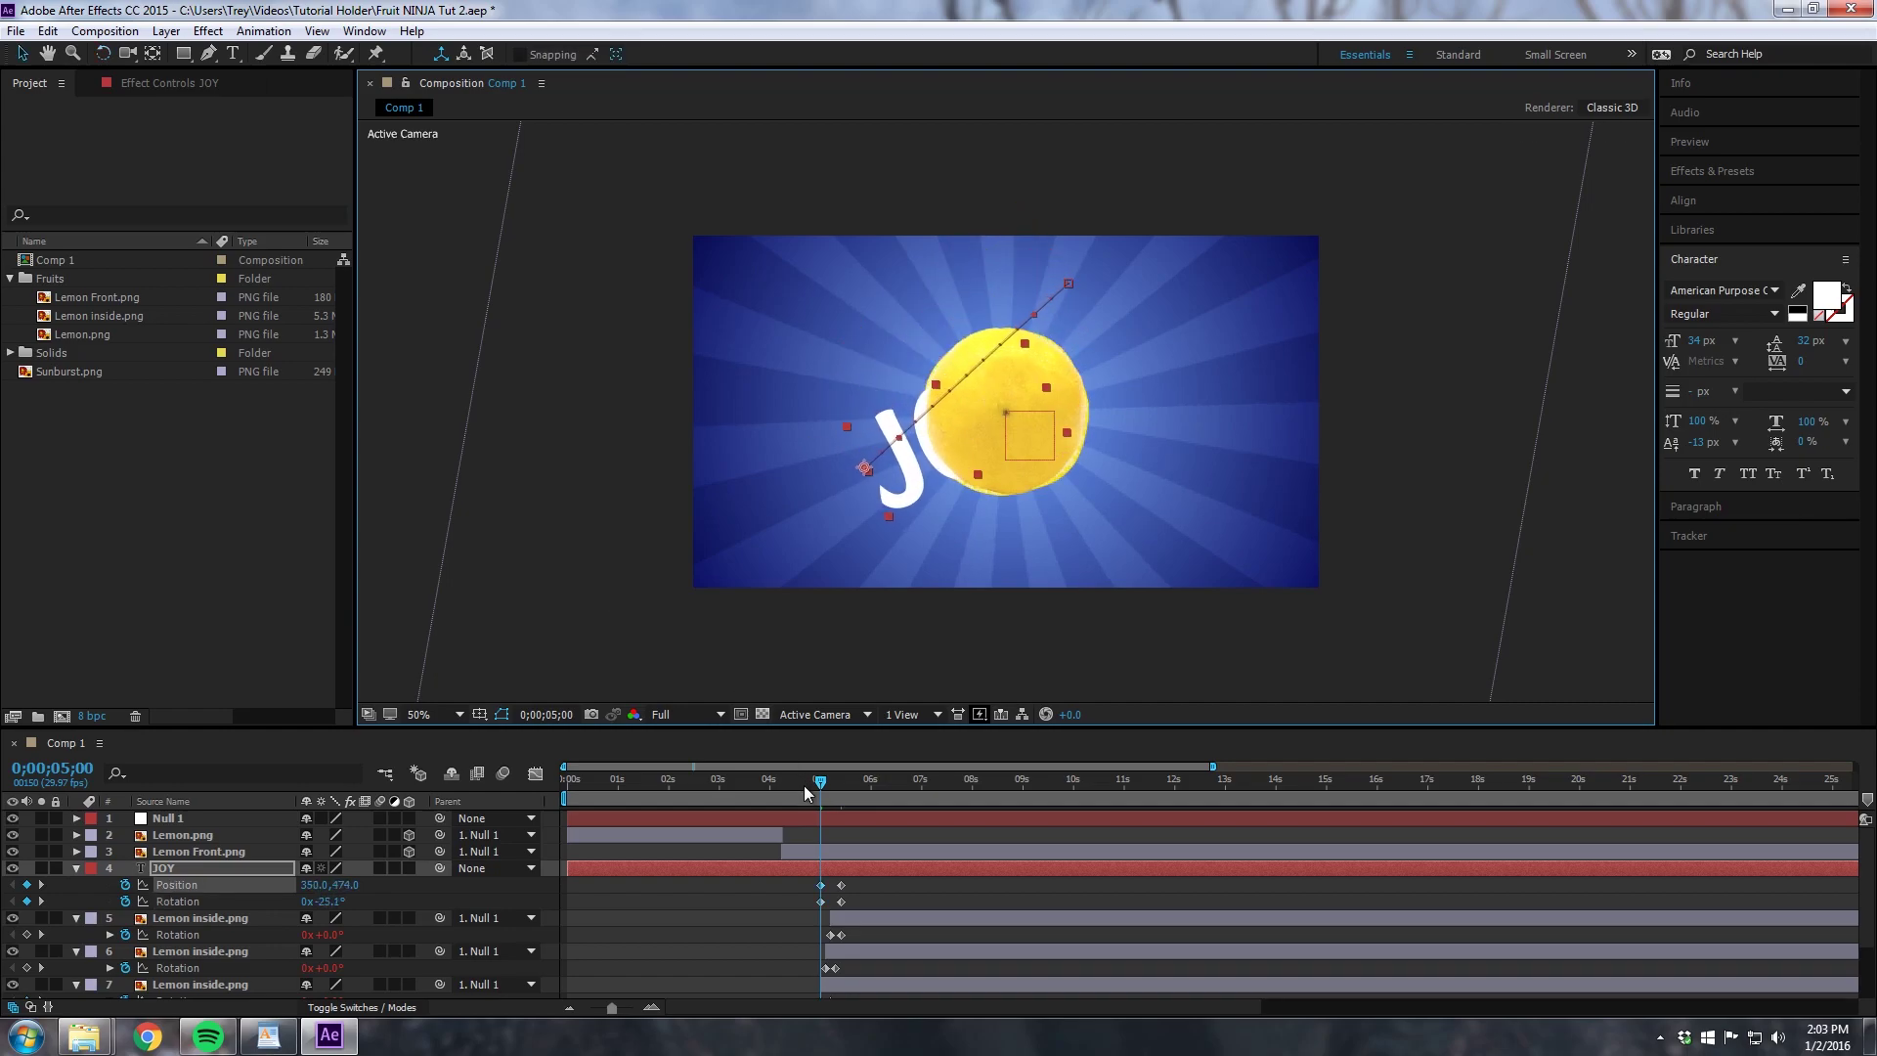
{"action": "mouse_move", "coordinate": [820, 780]}
{"action": "left_mouse_down"}
{"action": "mouse_move", "coordinate": [852, 785]}
{"action": "mouse_move", "coordinate": [812, 768]}
{"action": "left_mouse_up"}
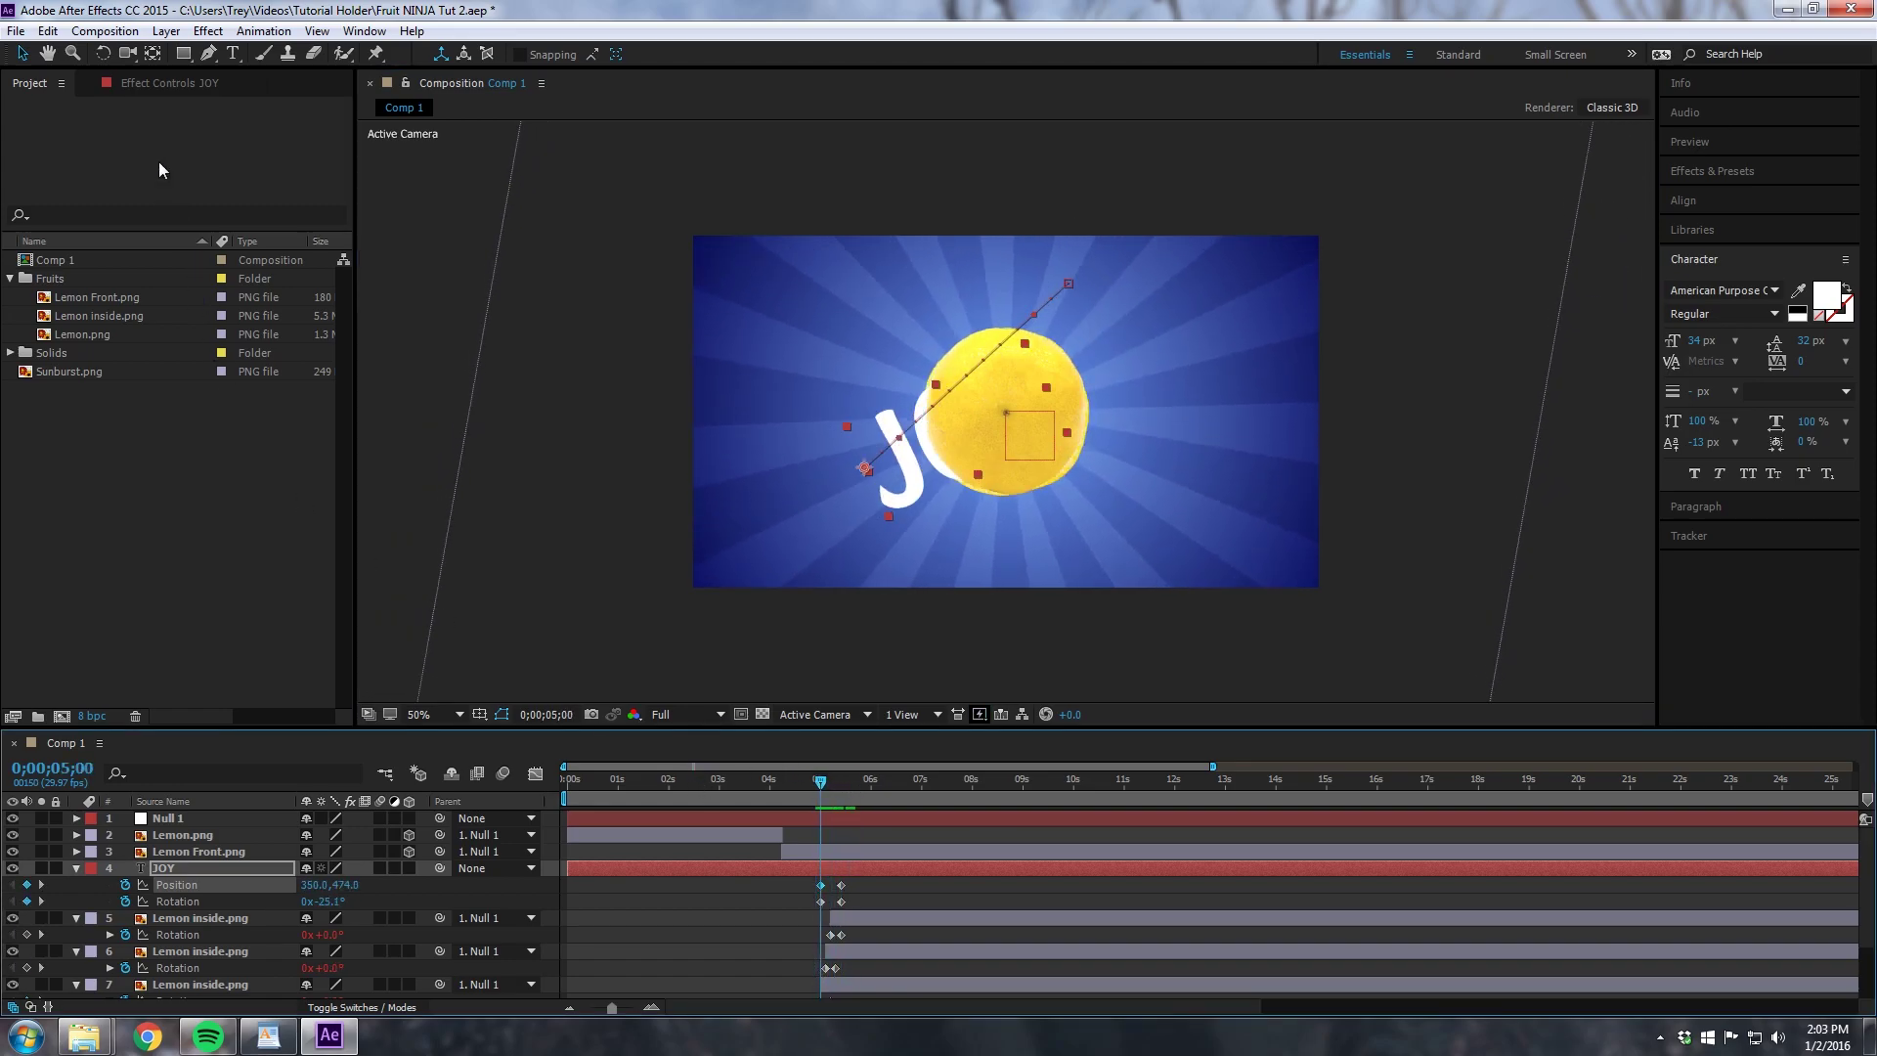
Step: Draw a closed Pen mask on JOY that follows the lemon's right edge and encloses the area to its left
{"action": "left_click", "coordinate": [208, 53]}
{"action": "left_click", "coordinate": [939, 358]}
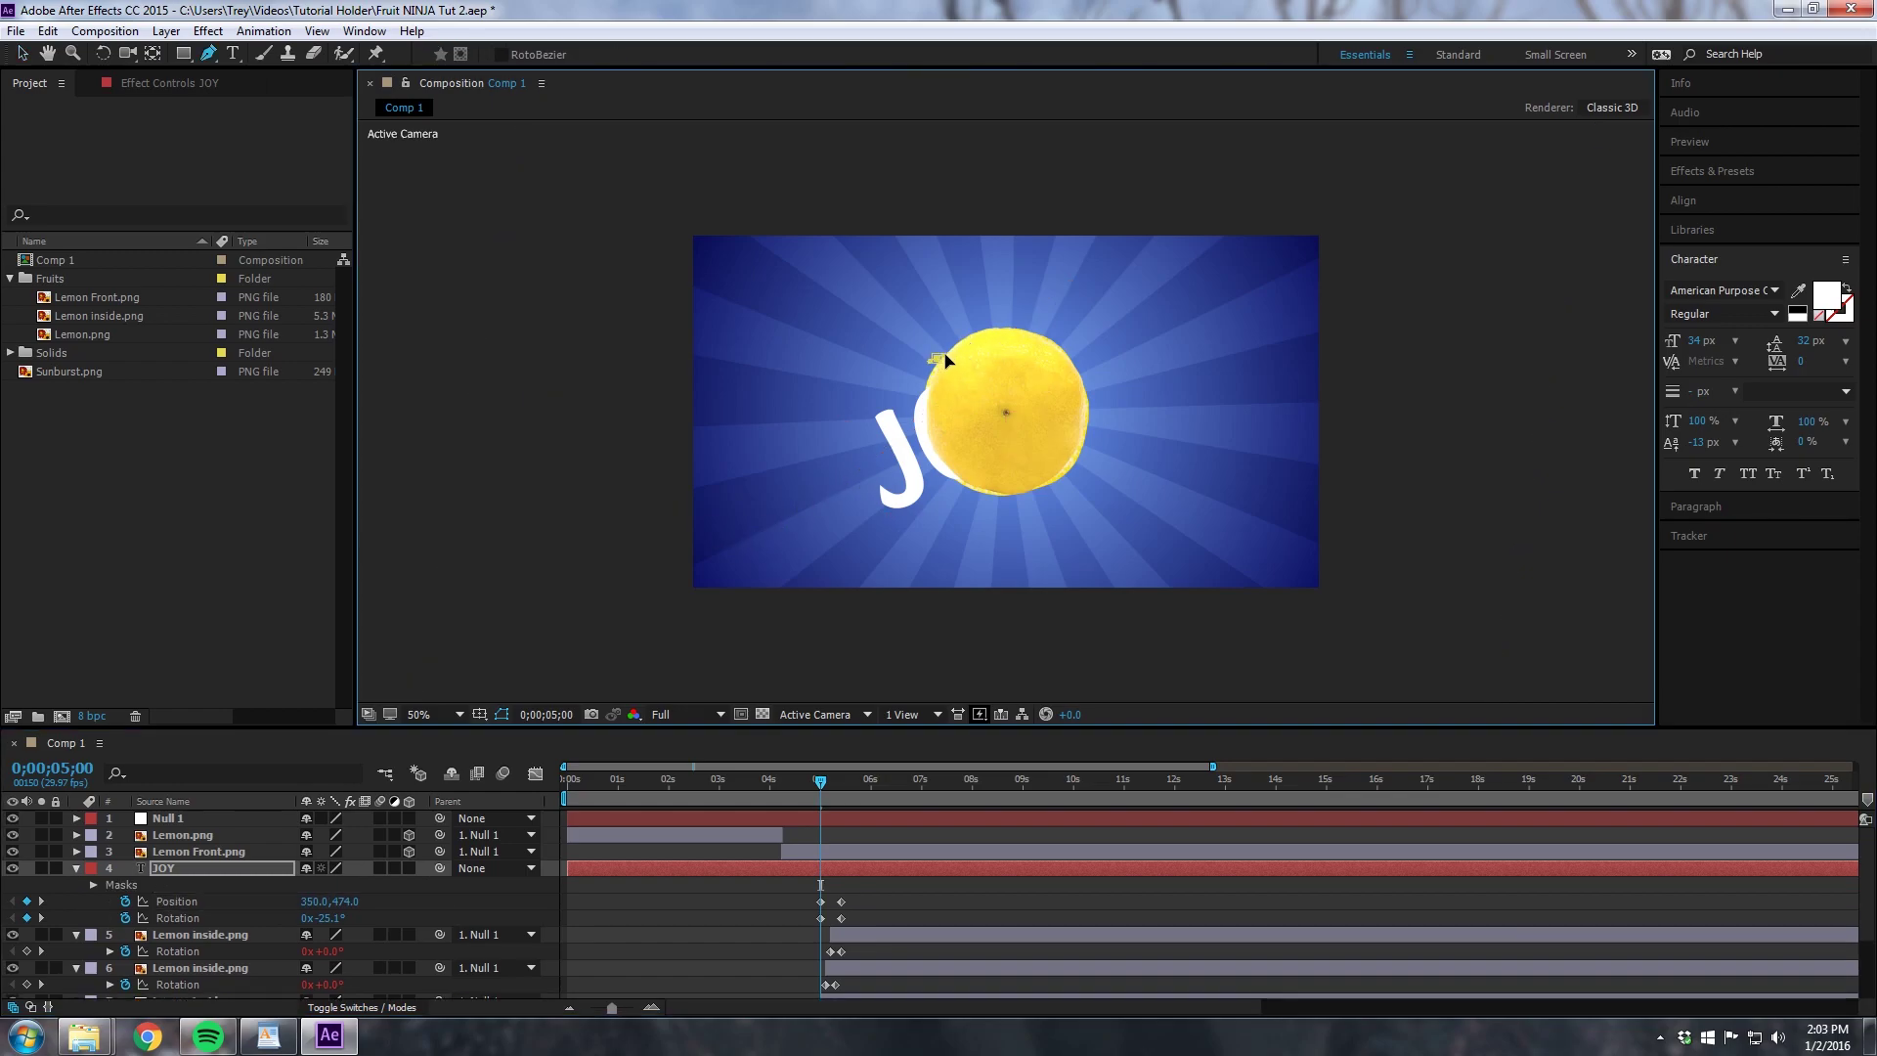
{"action": "left_click_drag", "start_coordinate": [1014, 329], "coordinate": [1052, 337]}
{"action": "left_click_drag", "start_coordinate": [1088, 401], "coordinate": [971, 496]}
{"action": "left_click", "coordinate": [872, 571]}
{"action": "left_click", "coordinate": [773, 603]}
{"action": "left_click", "coordinate": [706, 458]}
{"action": "left_click", "coordinate": [702, 289]}
{"action": "left_click", "coordinate": [846, 200]}
{"action": "left_click", "coordinate": [974, 175]}
{"action": "left_click", "coordinate": [958, 273]}
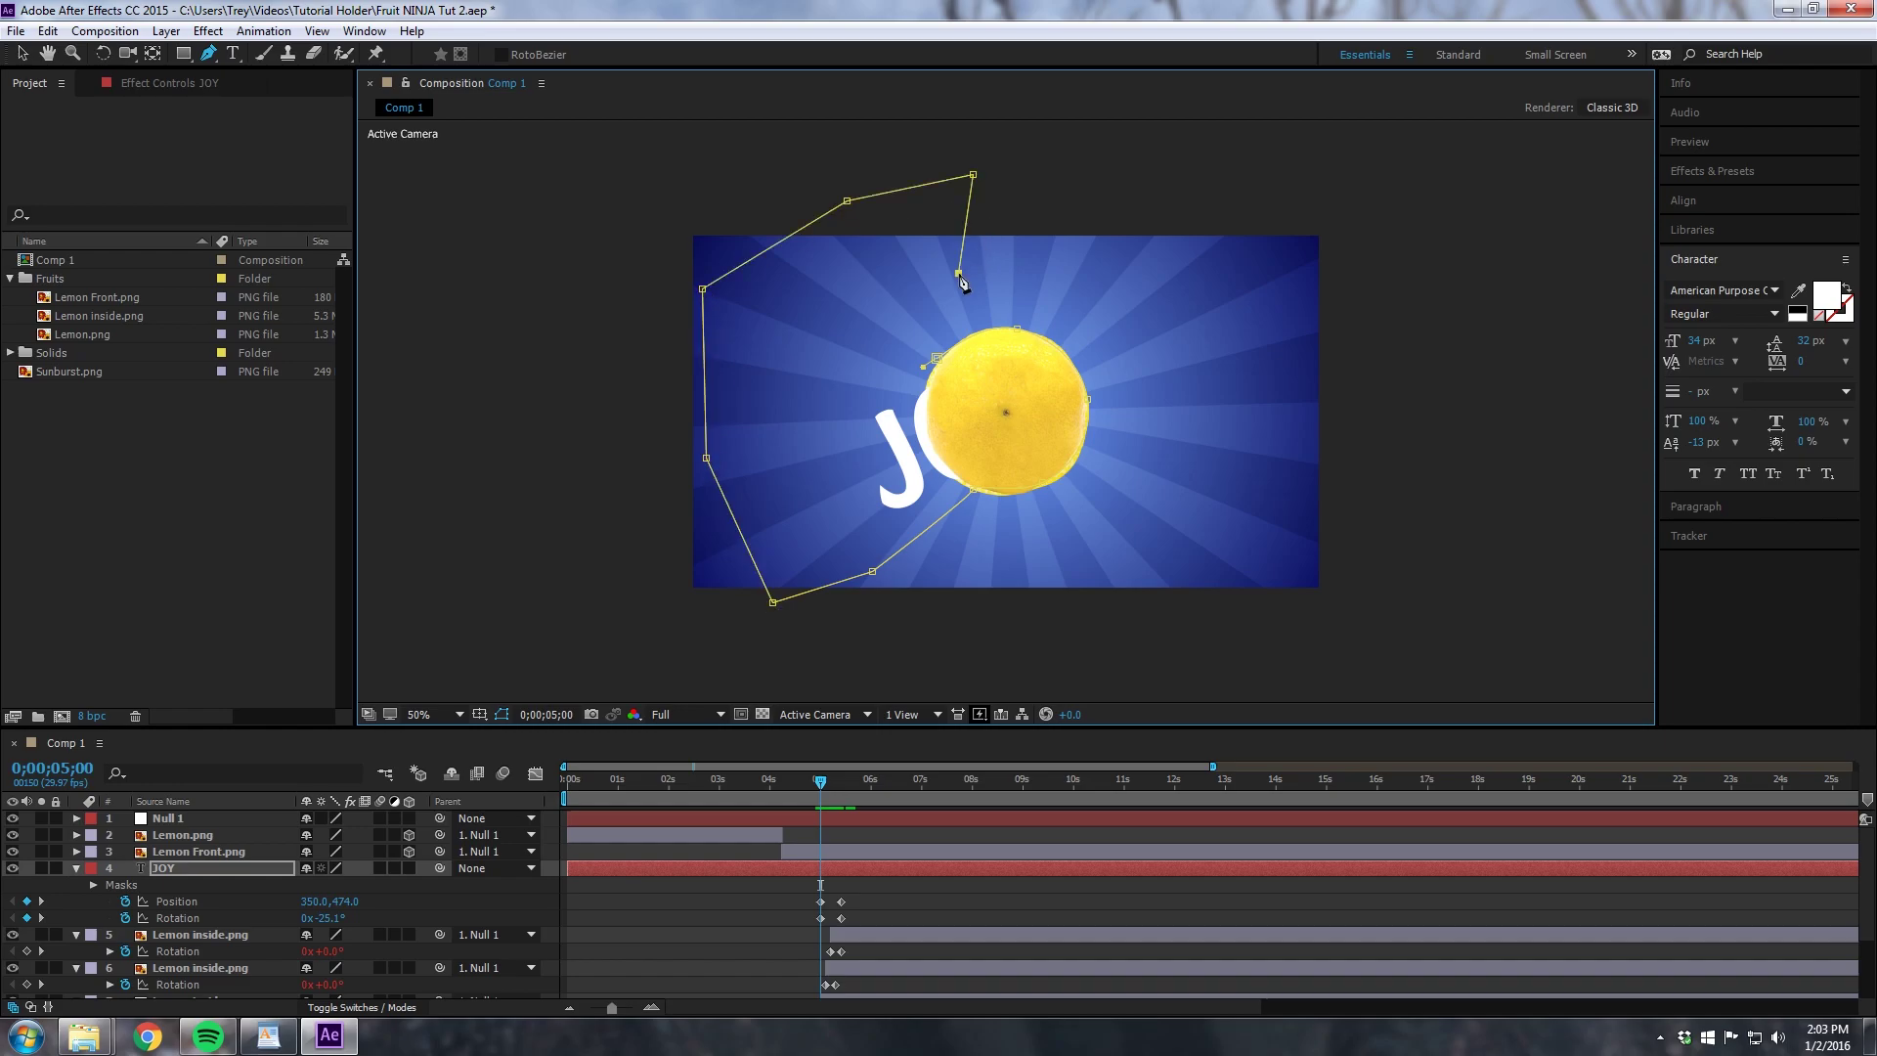
{"action": "left_click", "coordinate": [936, 358]}
Step: Keyframe JOY's Mask Path at 0;00;05;00, set its Mask Feather to 8 pixels, and reveal all its keyframed properties
{"action": "left_click", "coordinate": [231, 869]}
{"action": "key", "text": "m"}
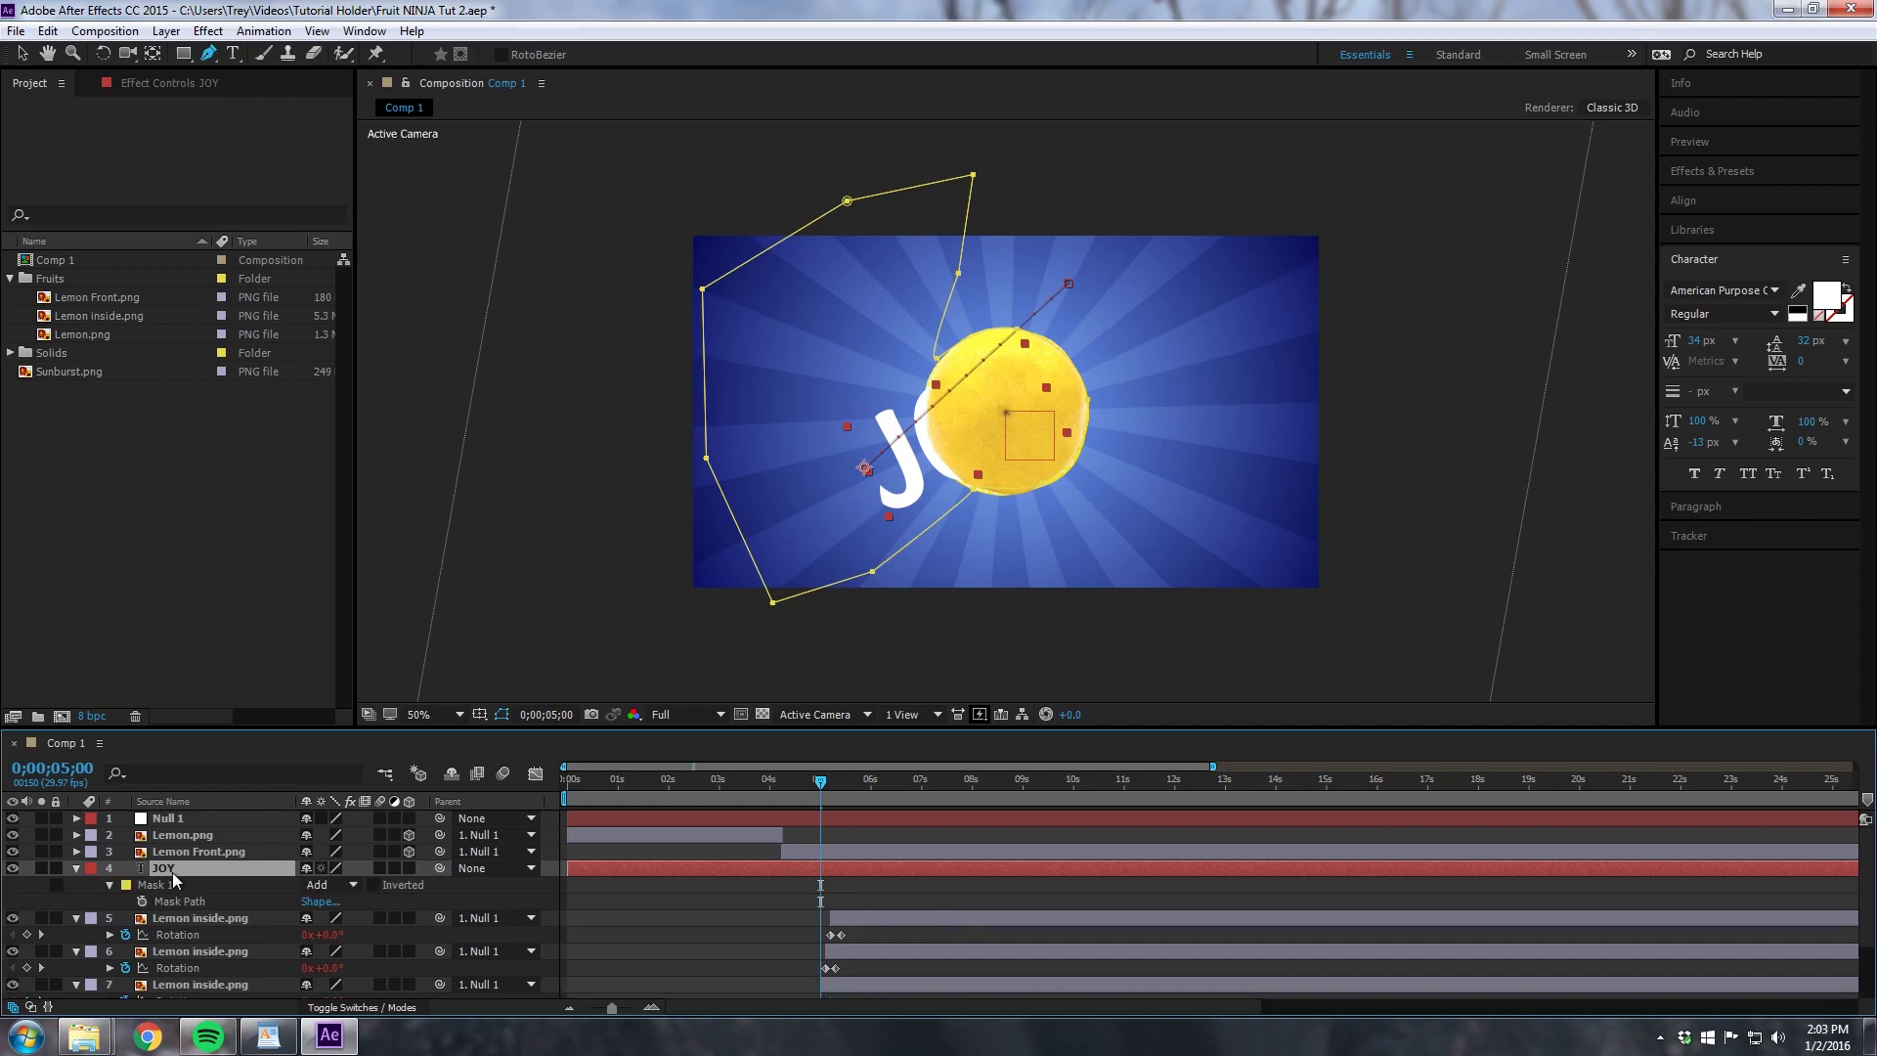
{"action": "left_click", "coordinate": [141, 901]}
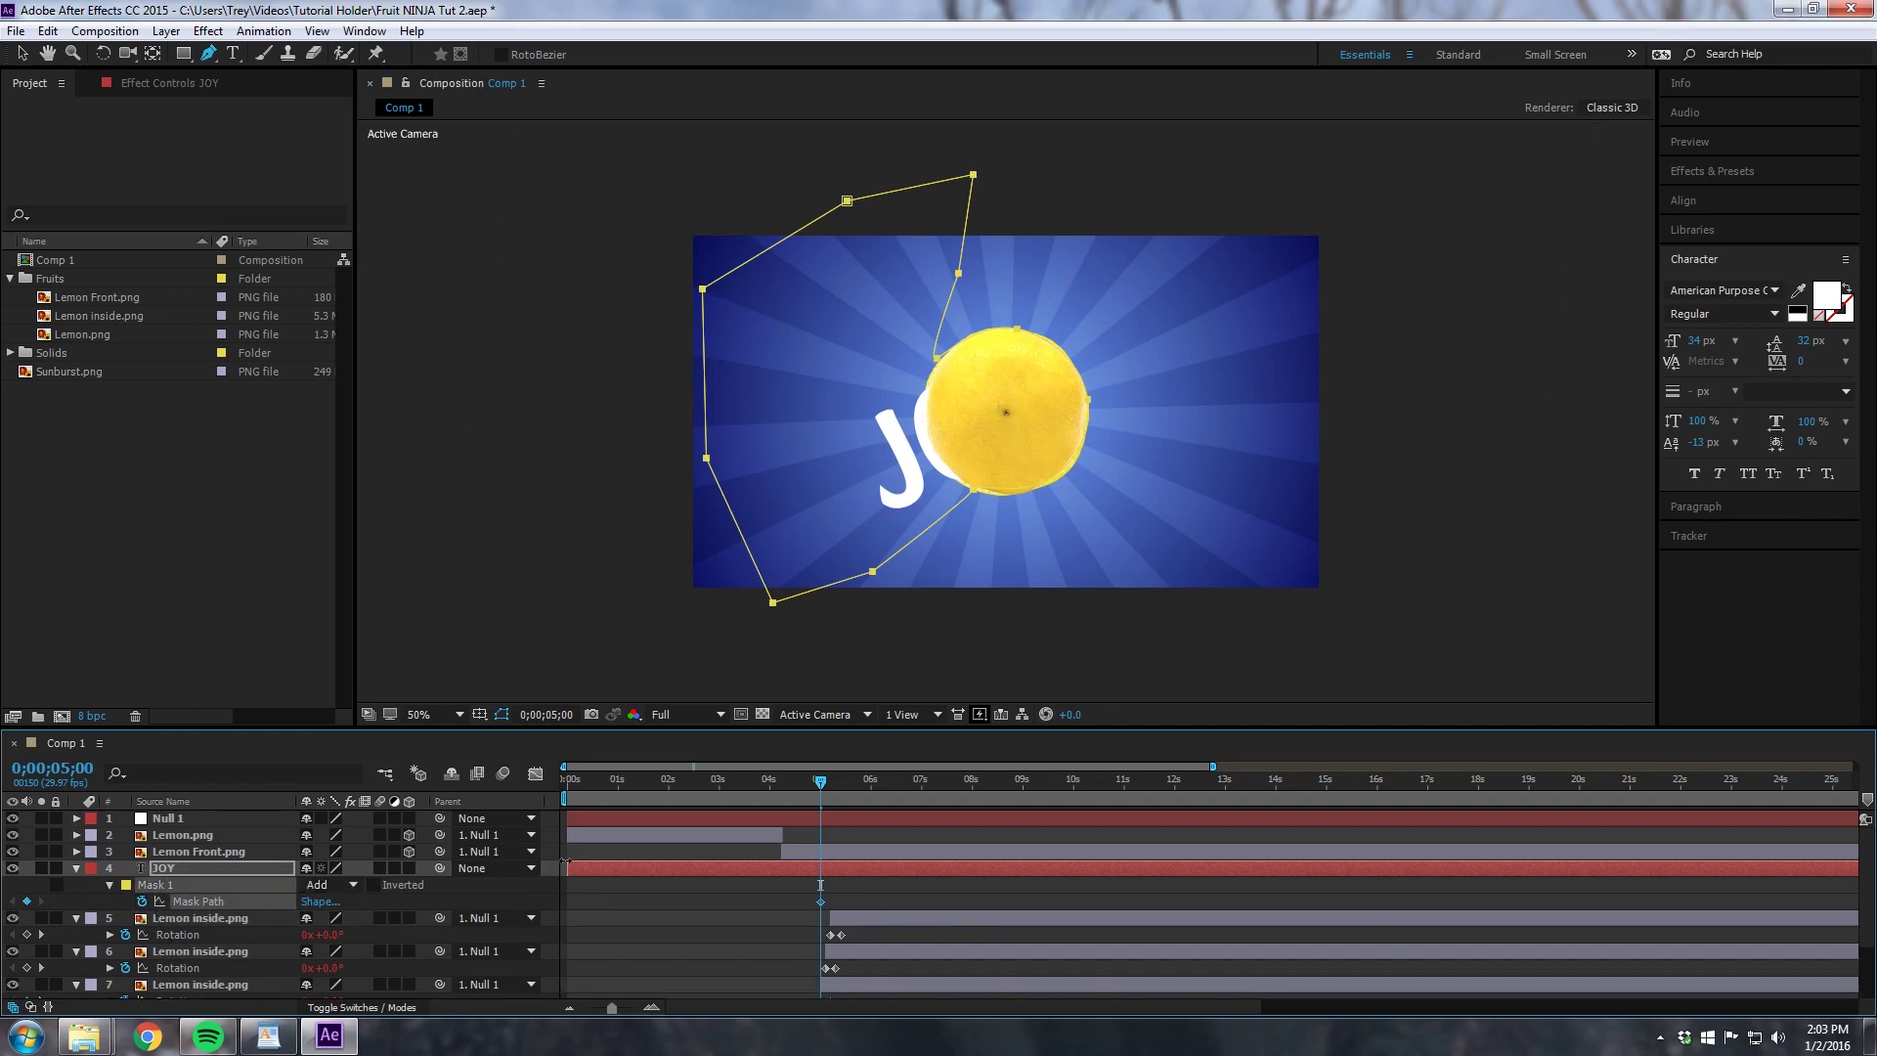
{"action": "key", "text": "f"}
{"action": "left_click", "coordinate": [331, 901]}
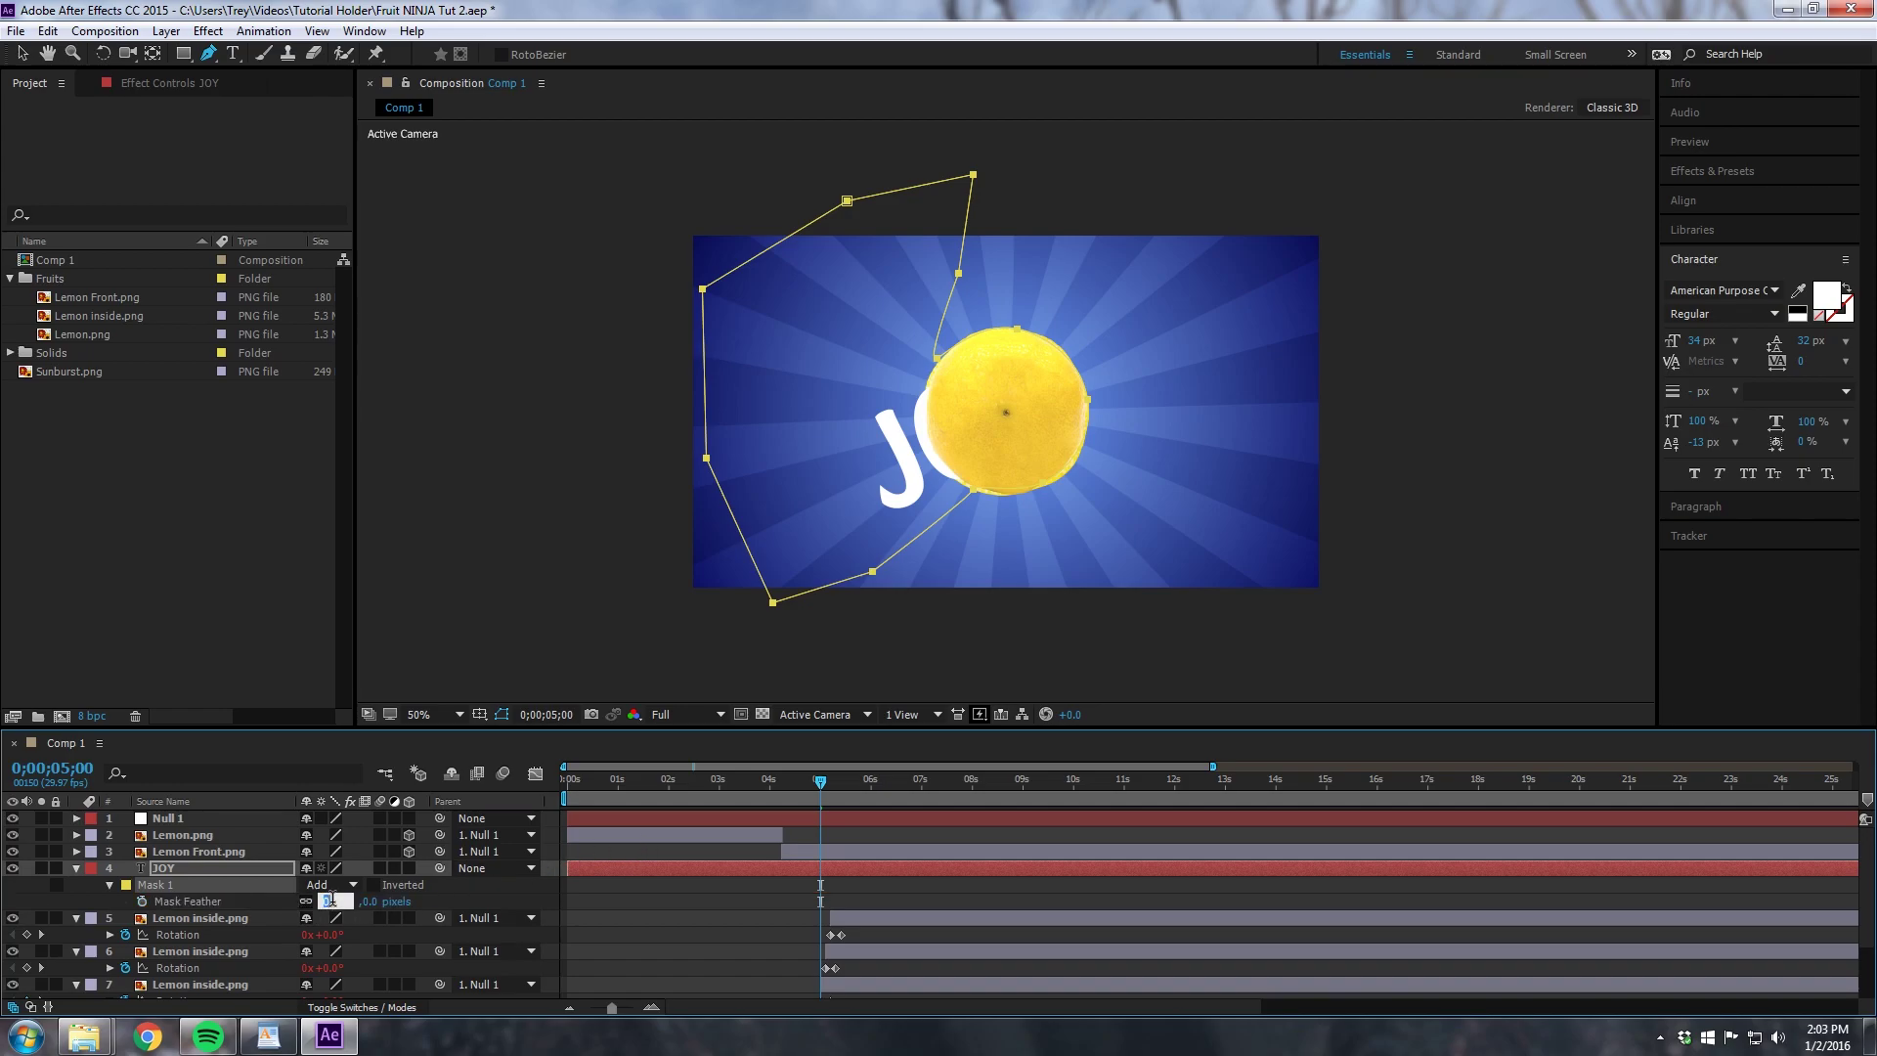
{"action": "key", "text": "Return"}
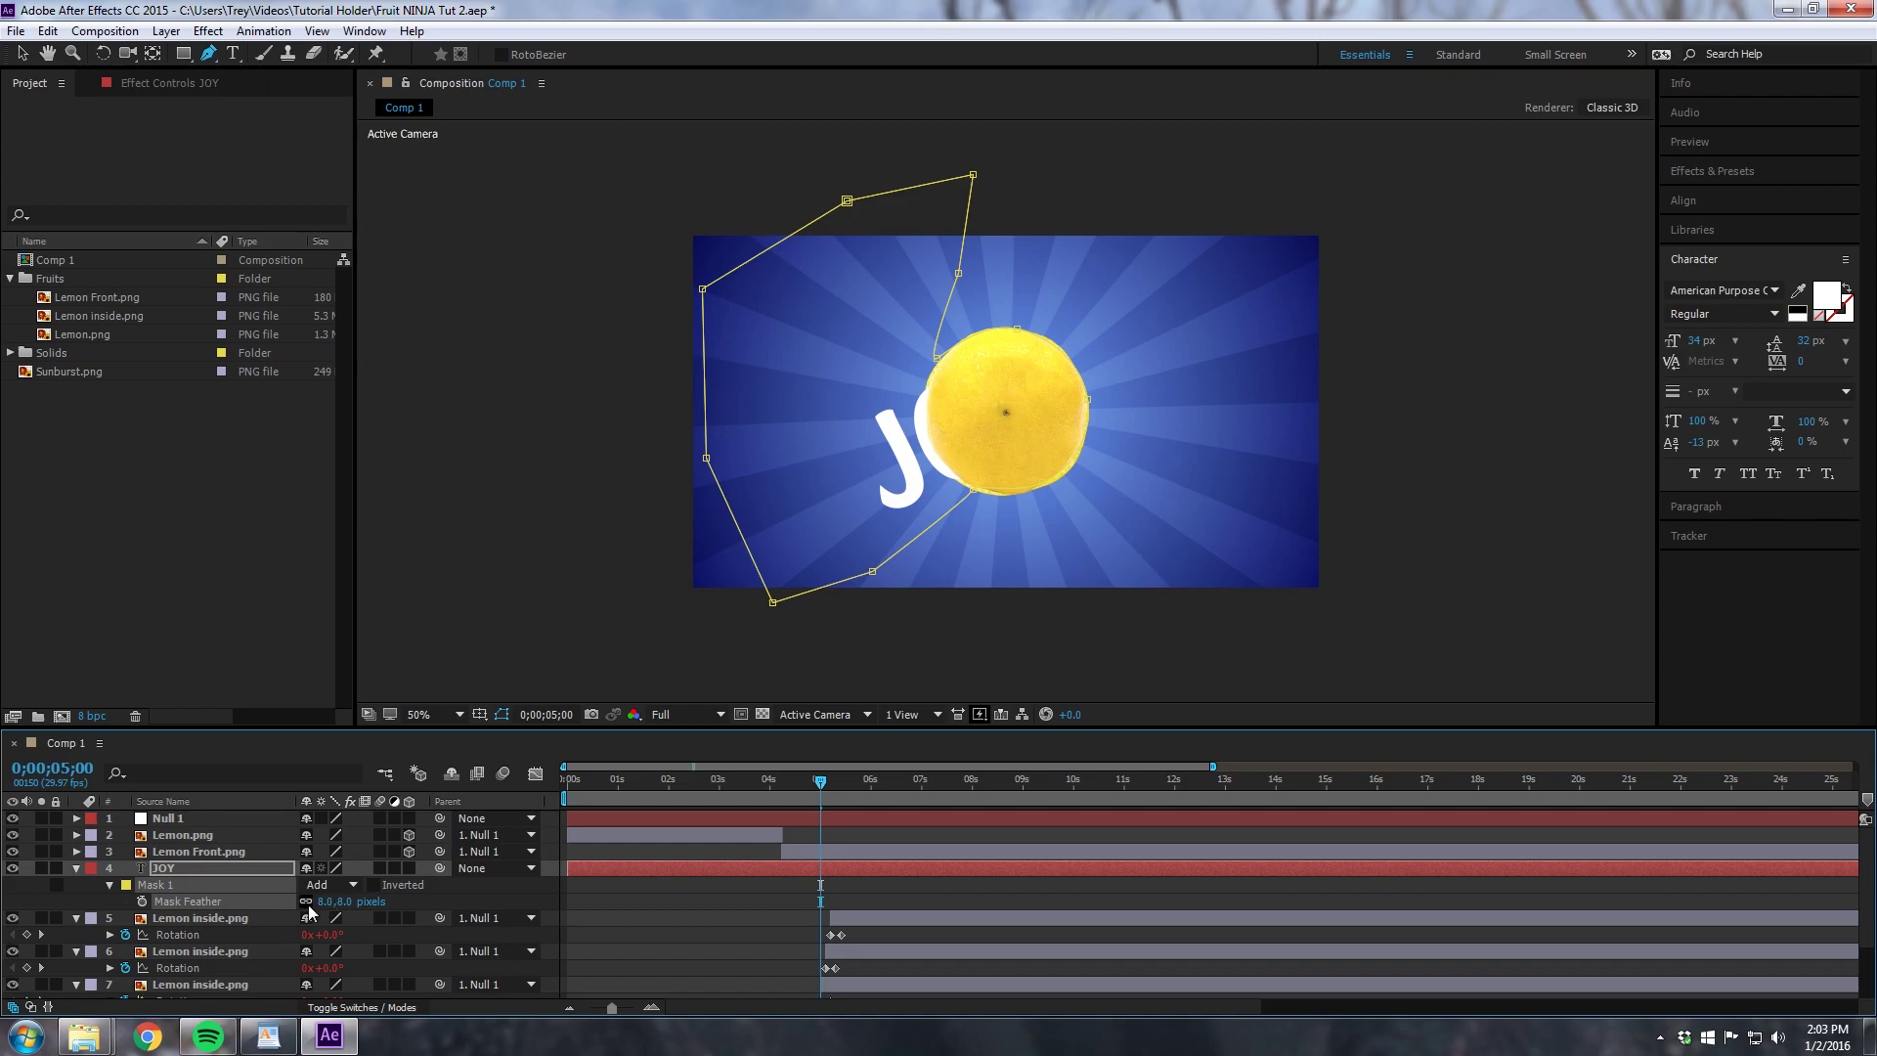
{"action": "key", "text": "u"}
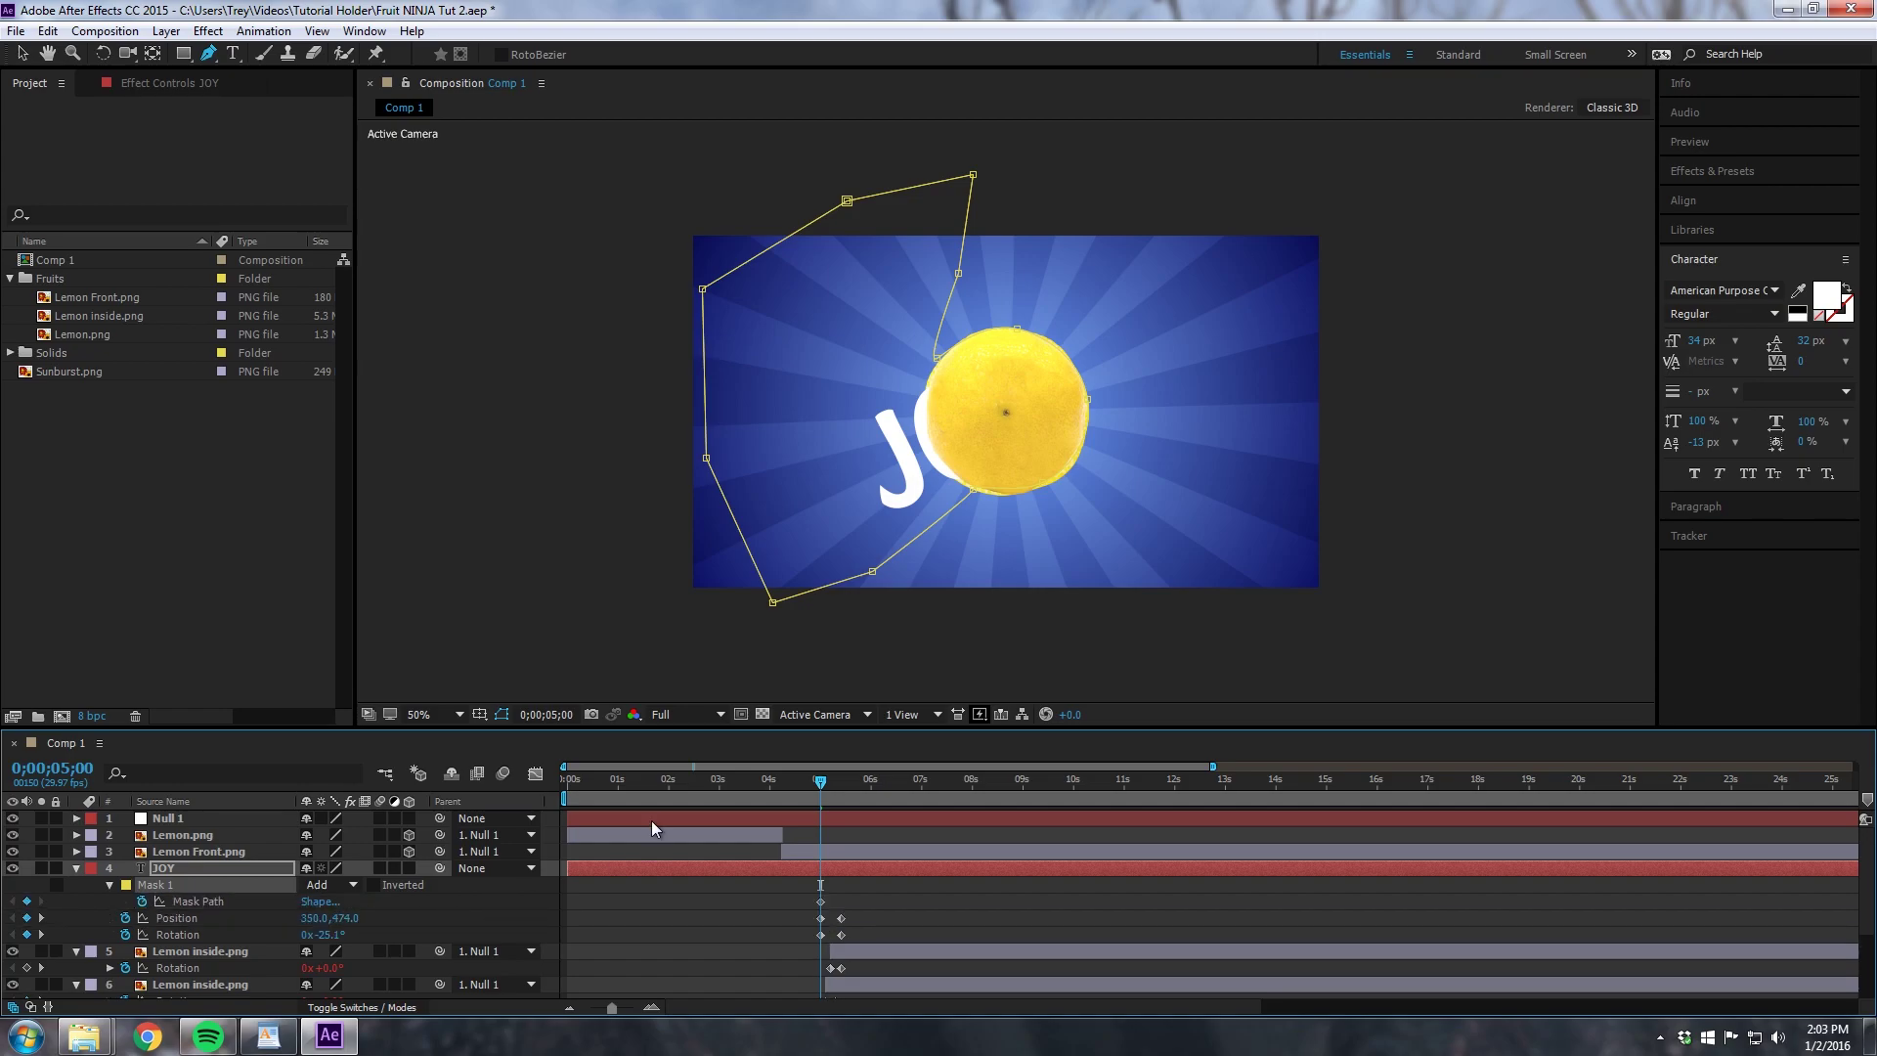
Step: At 0;00;05;12, move and rotate the whole JOY mask back around the lemon and the area to its left
{"action": "left_click_drag", "start_coordinate": [819, 788], "coordinate": [841, 788]}
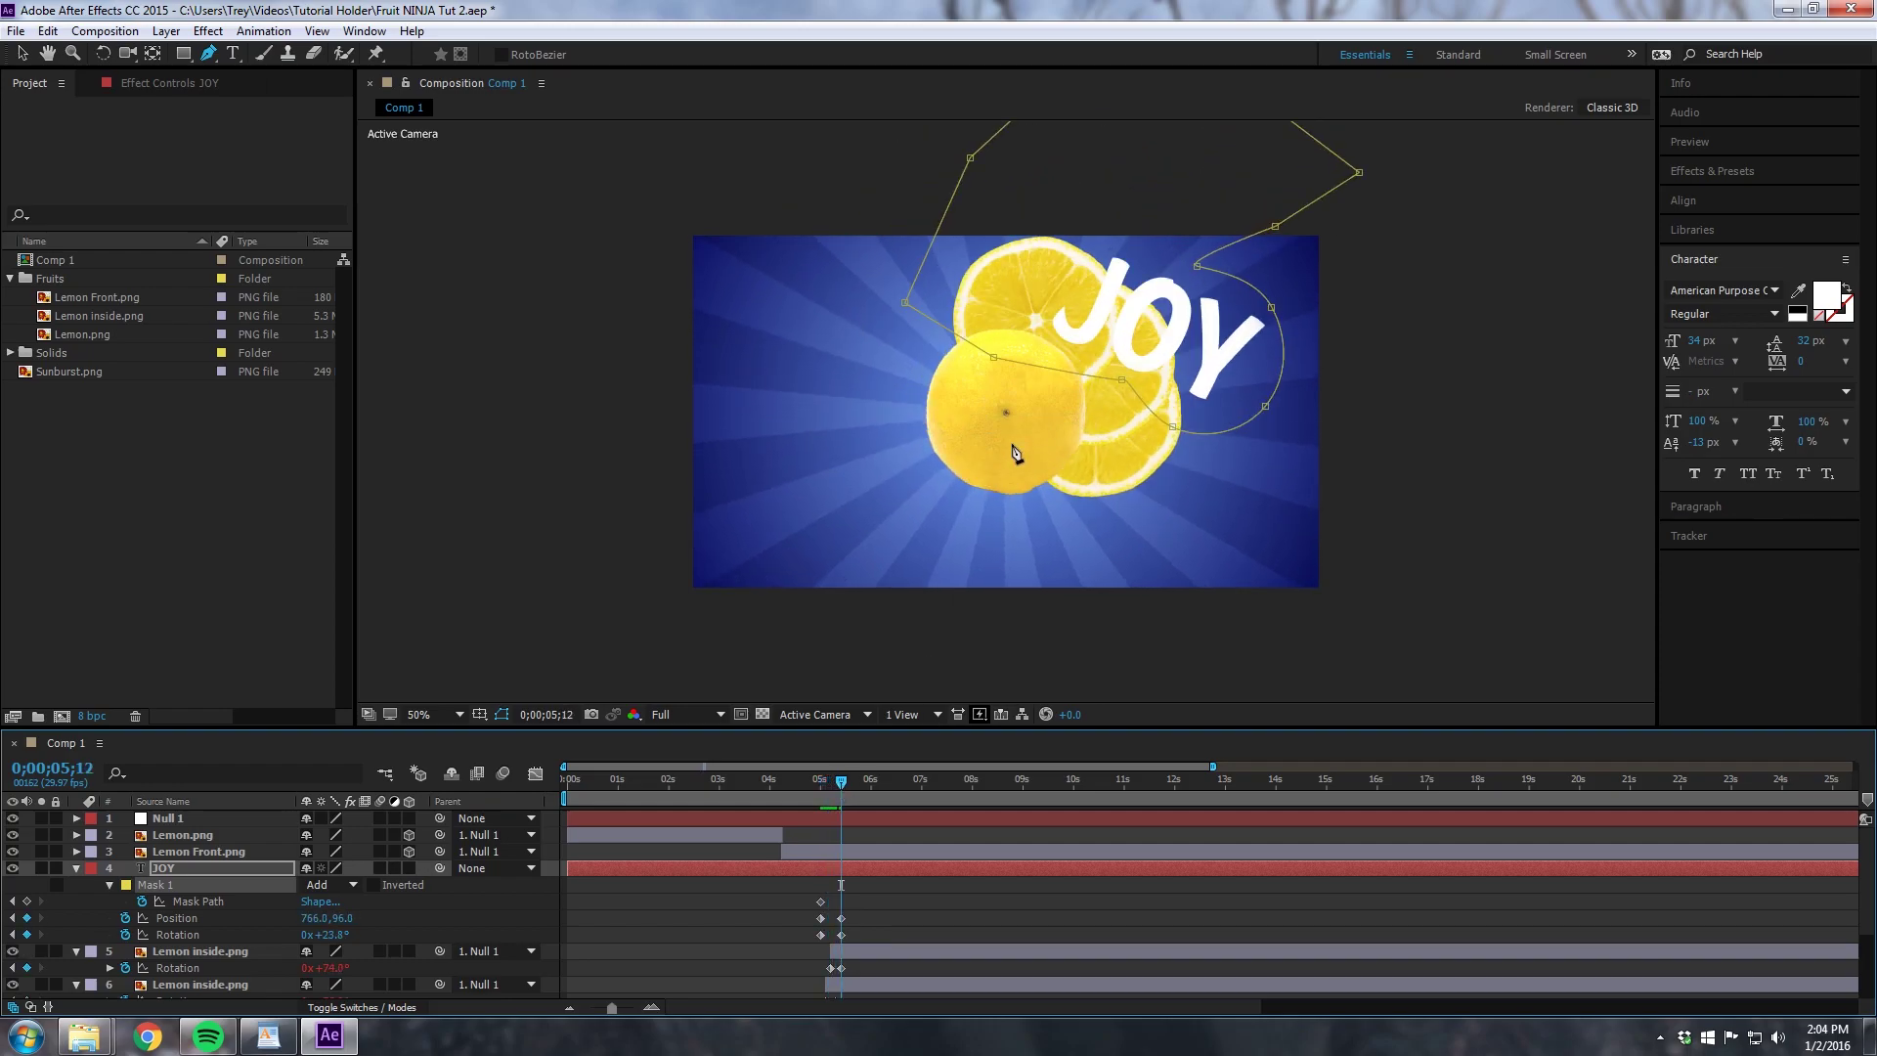
{"action": "key", "text": "v"}
{"action": "mouse_move", "coordinate": [839, 788]}
{"action": "left_mouse_down"}
{"action": "mouse_move", "coordinate": [822, 788]}
{"action": "mouse_move", "coordinate": [837, 790]}
{"action": "left_mouse_up"}
{"action": "double_click", "coordinate": [994, 360]}
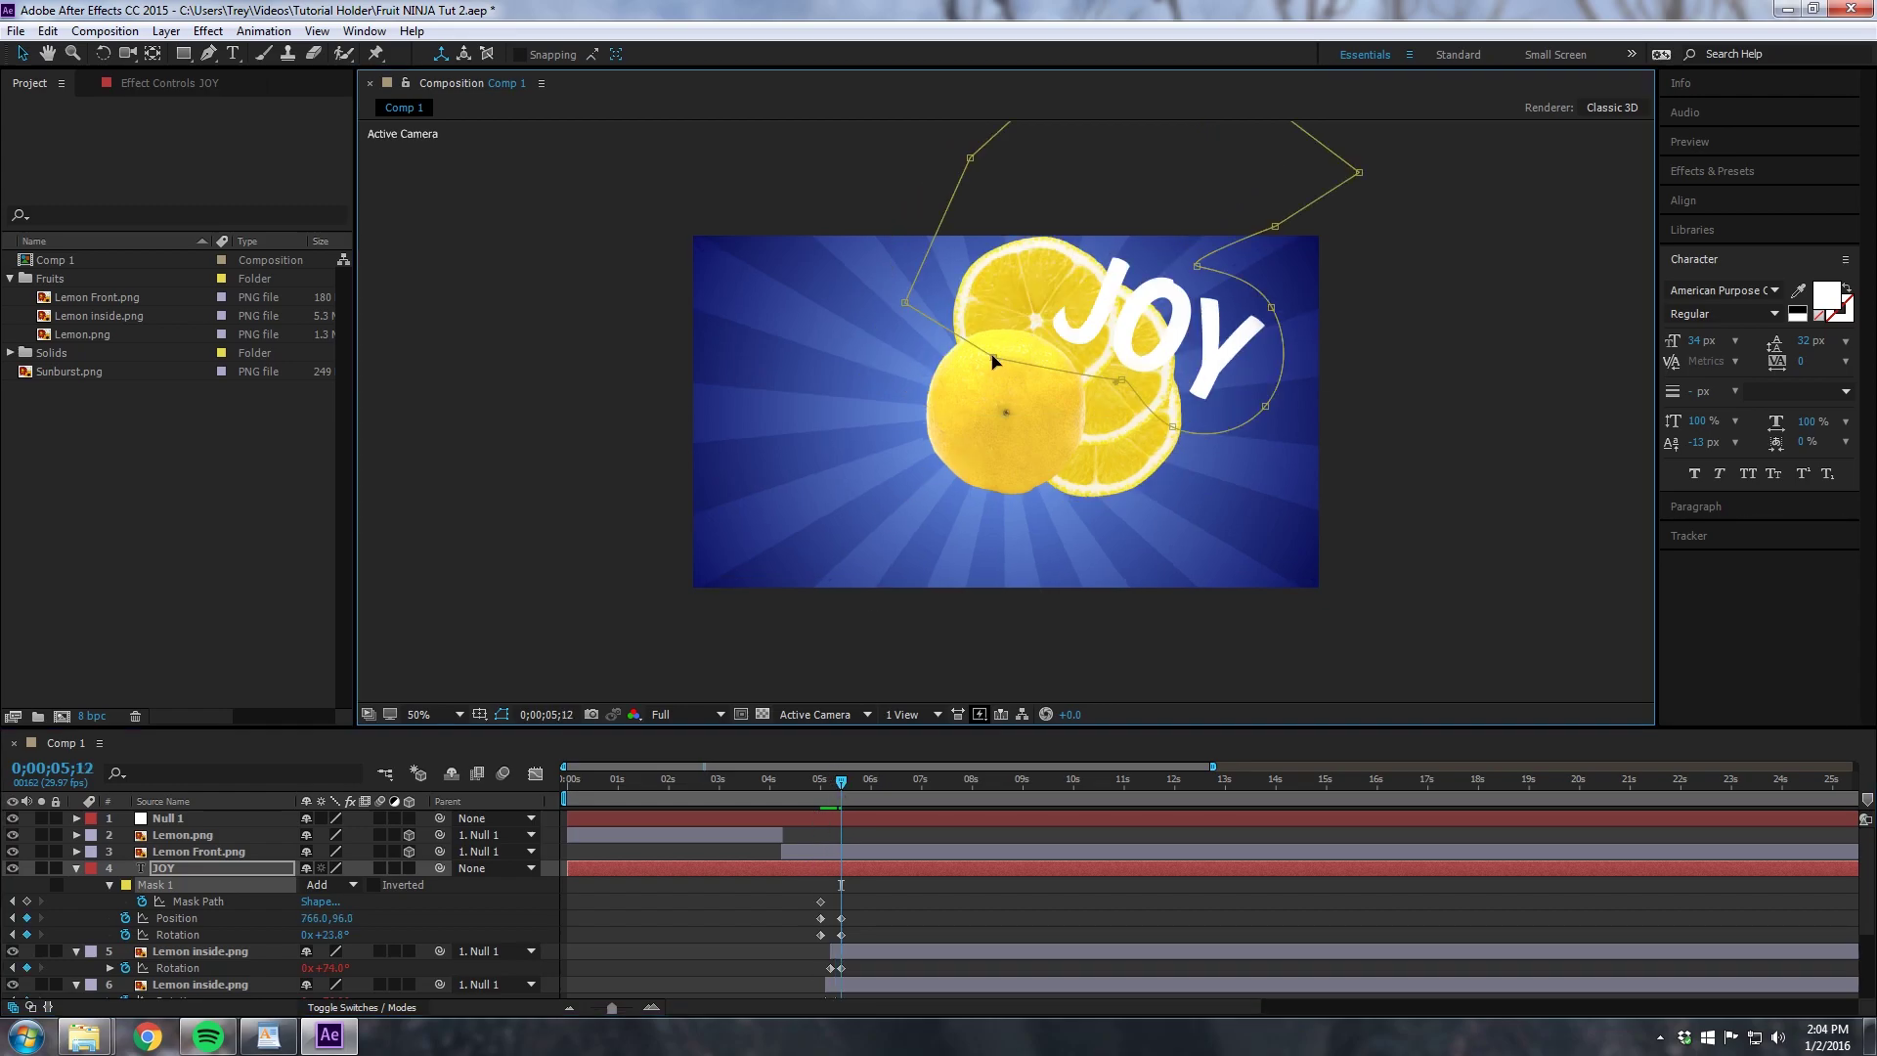
{"action": "left_click_drag", "start_coordinate": [1156, 285], "coordinate": [959, 346]}
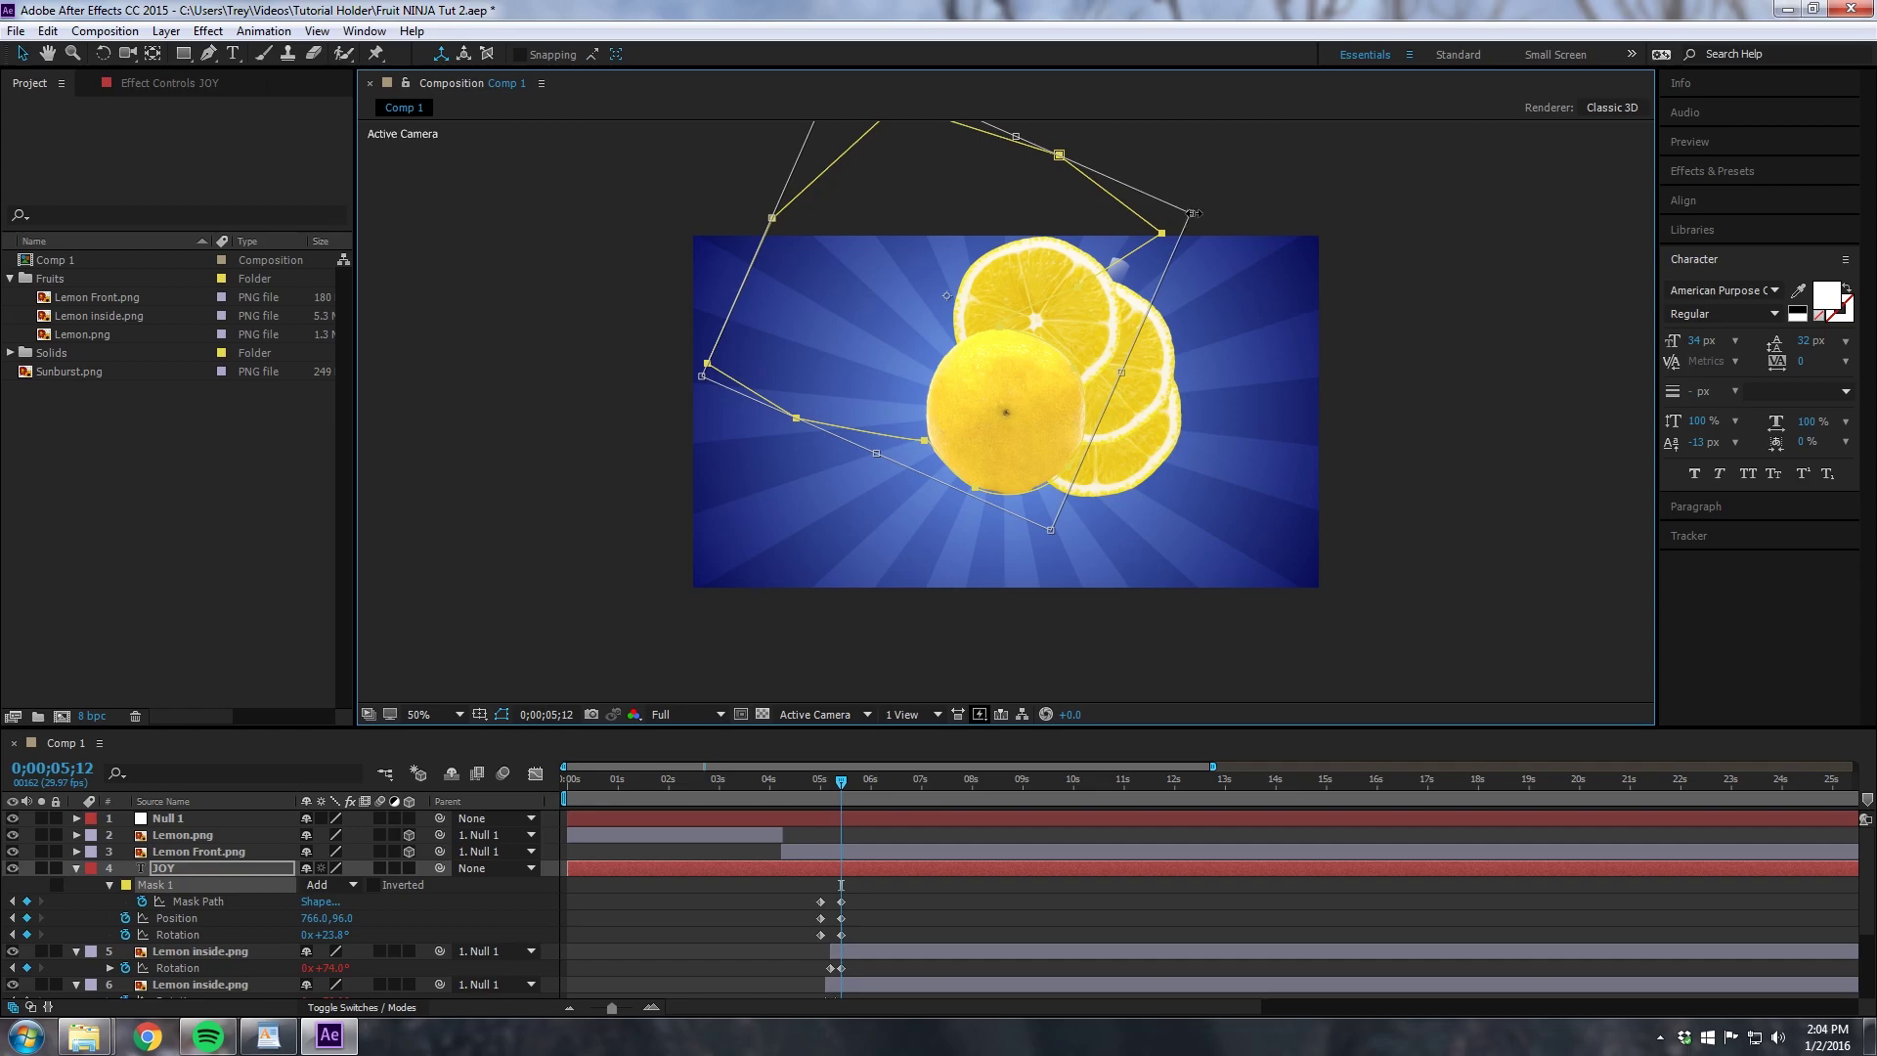
{"action": "left_click_drag", "start_coordinate": [1201, 208], "coordinate": [1095, 47]}
{"action": "left_click_drag", "start_coordinate": [1066, 300], "coordinate": [1001, 373]}
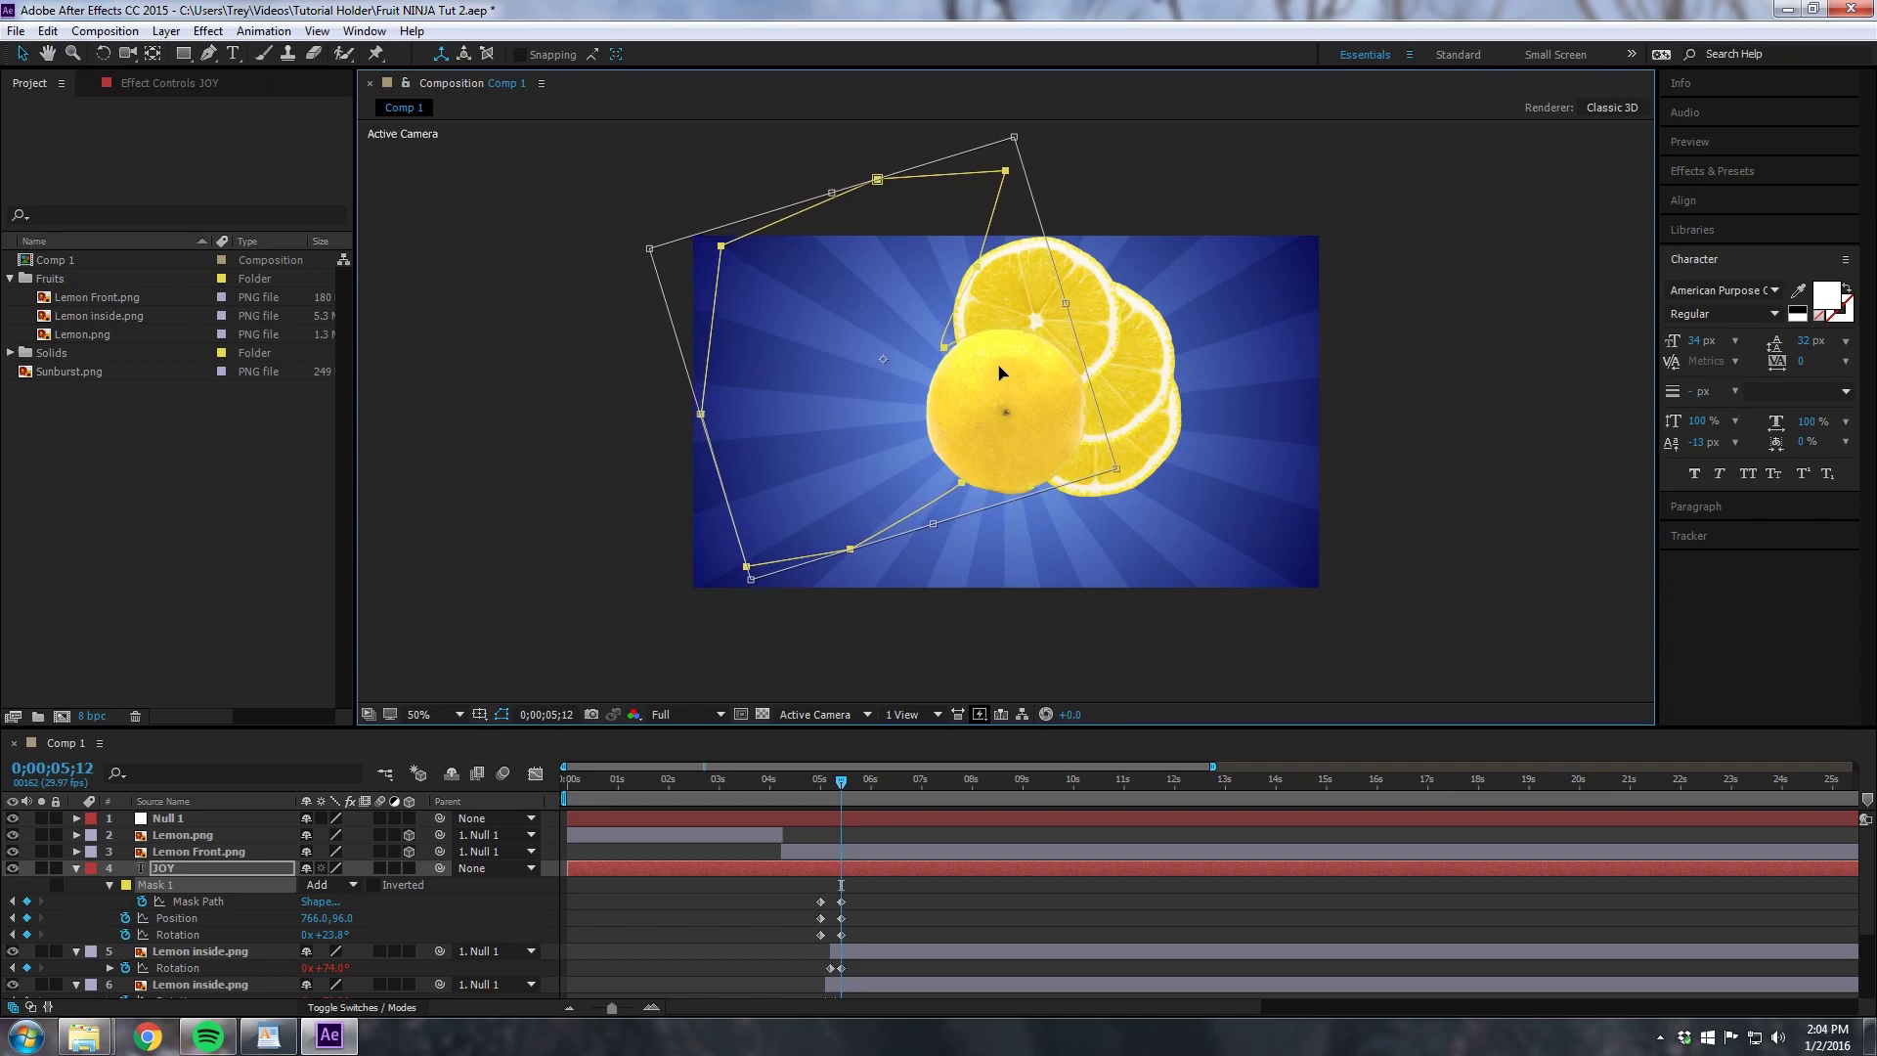
{"action": "key", "text": "Return"}
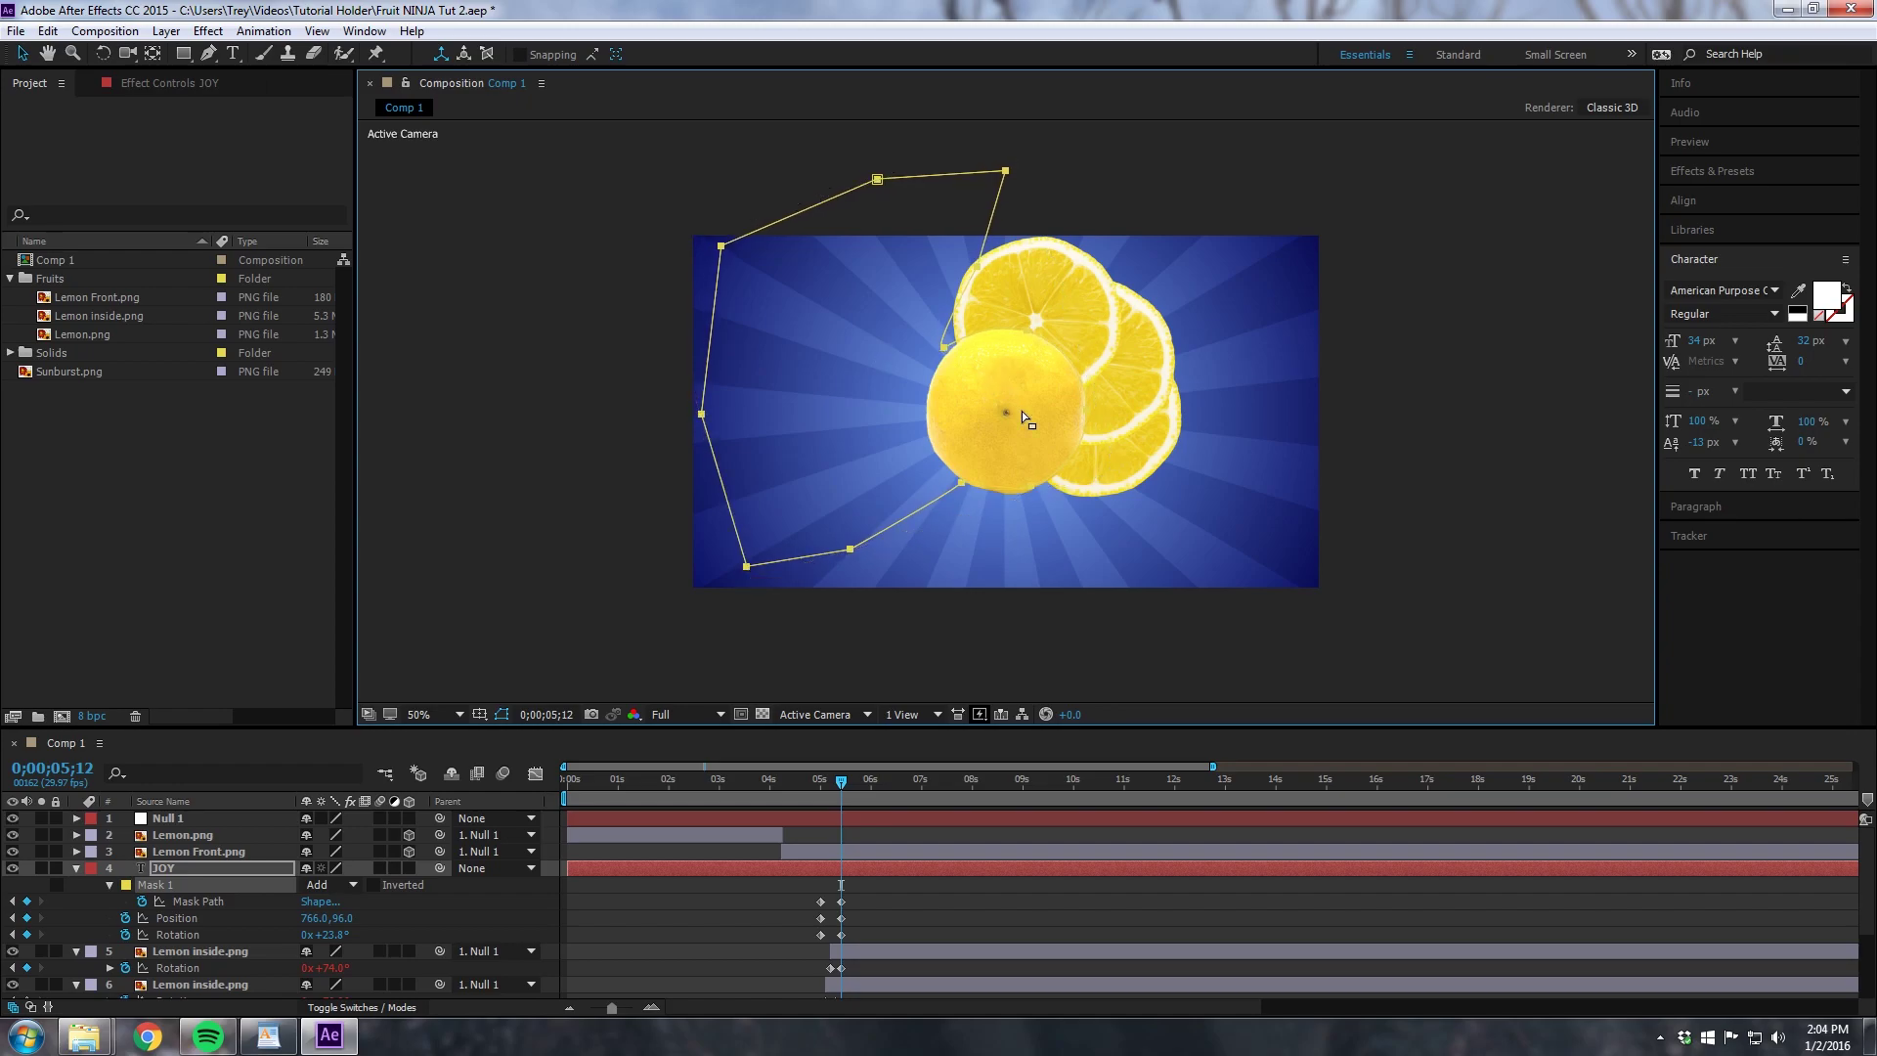
Step: Set JOY's Mask 1 to Subtract, scrub back to 0;00;05;00, and hide the mask outlines in the viewer
{"action": "left_click", "coordinate": [347, 884]}
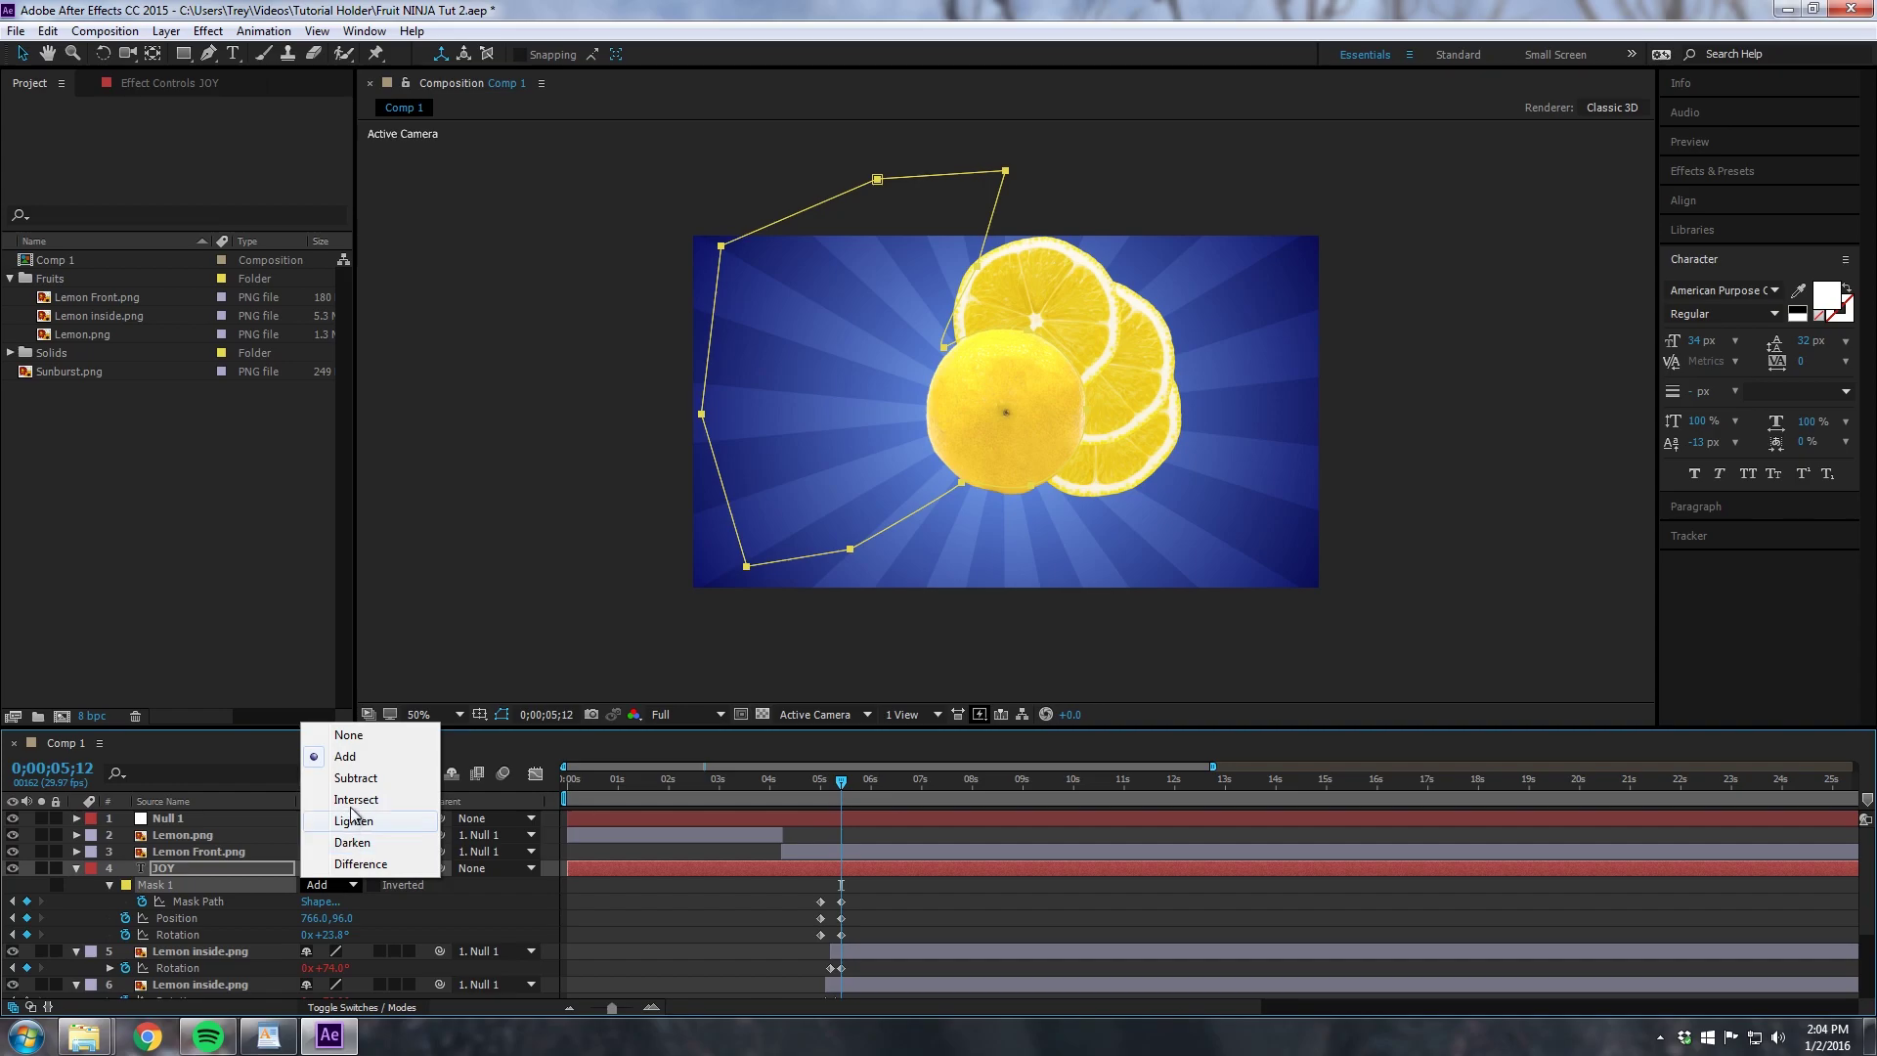
{"action": "left_click", "coordinate": [364, 679]}
{"action": "left_click_drag", "start_coordinate": [829, 782], "coordinate": [808, 772]}
{"action": "left_click", "coordinate": [501, 714]}
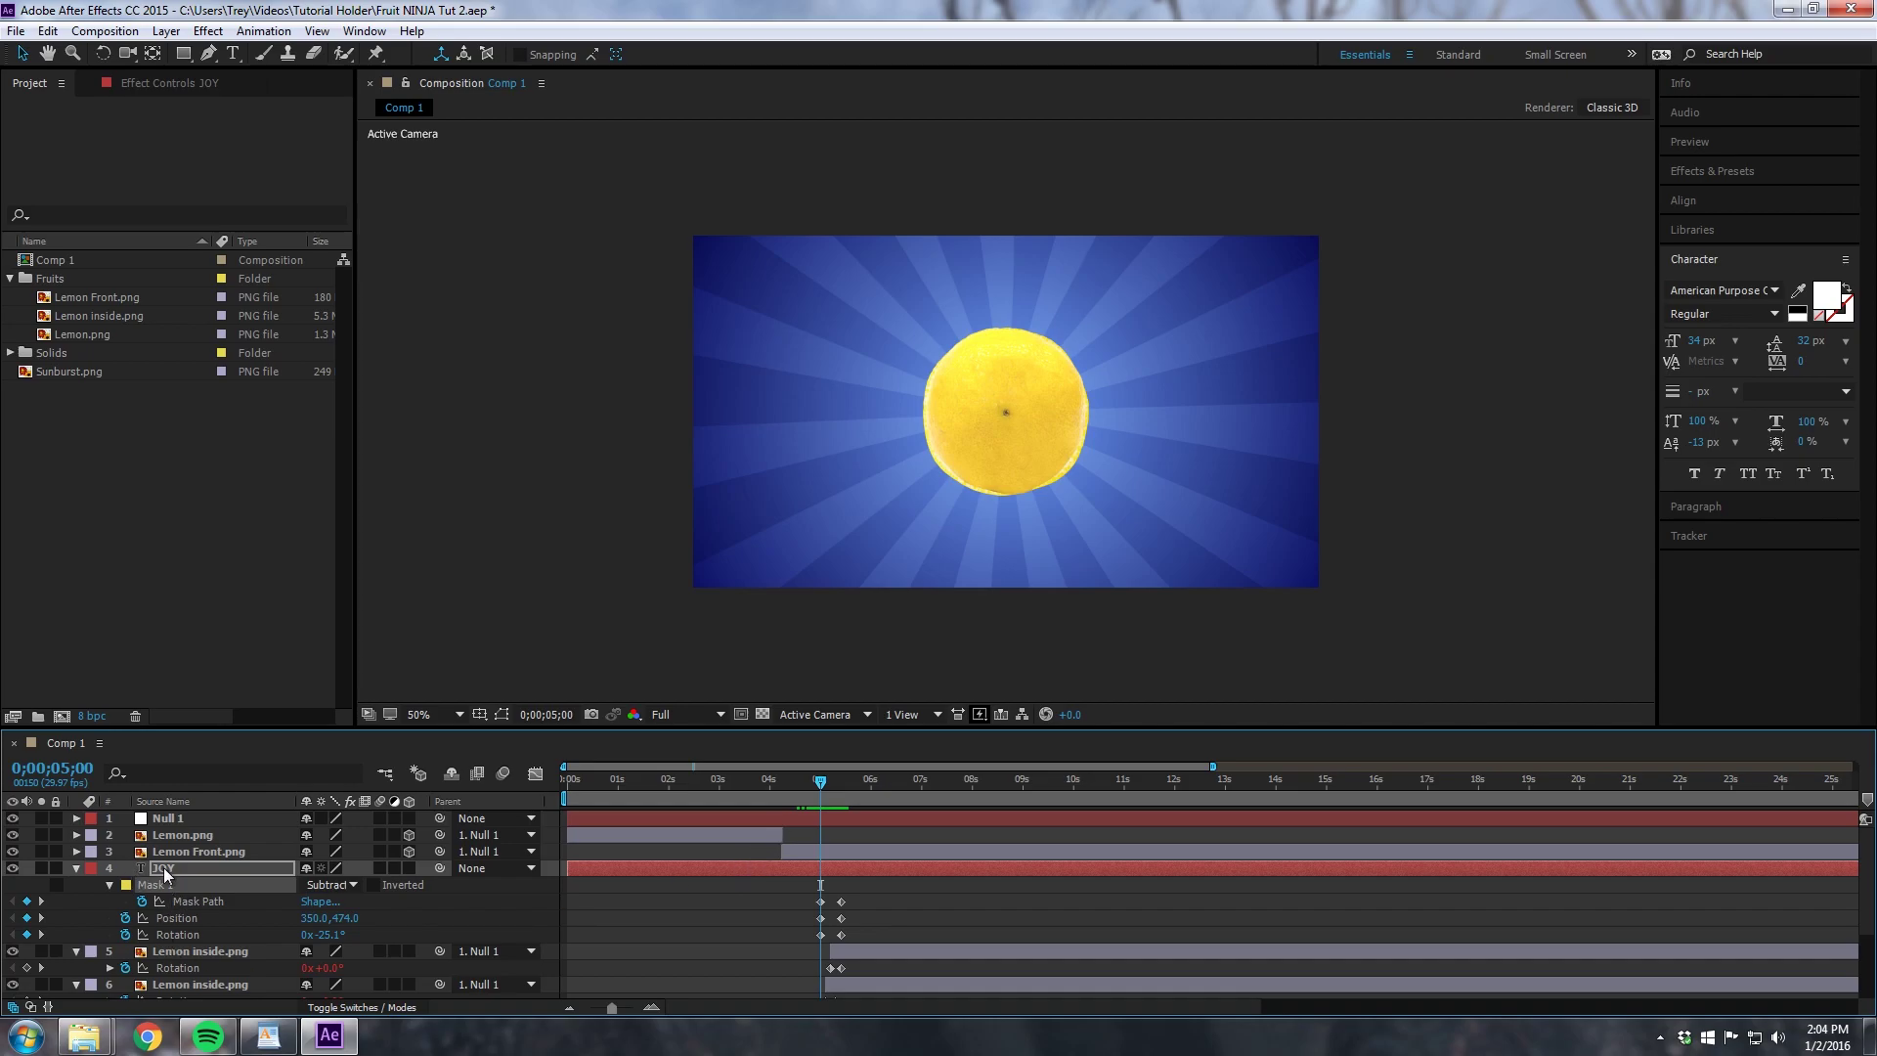
Step: Paste the copied expression beginning "n = 0;" into JOY's Position and reveal its Rotation property
{"action": "key", "text": "u"}
{"action": "key", "text": "p"}
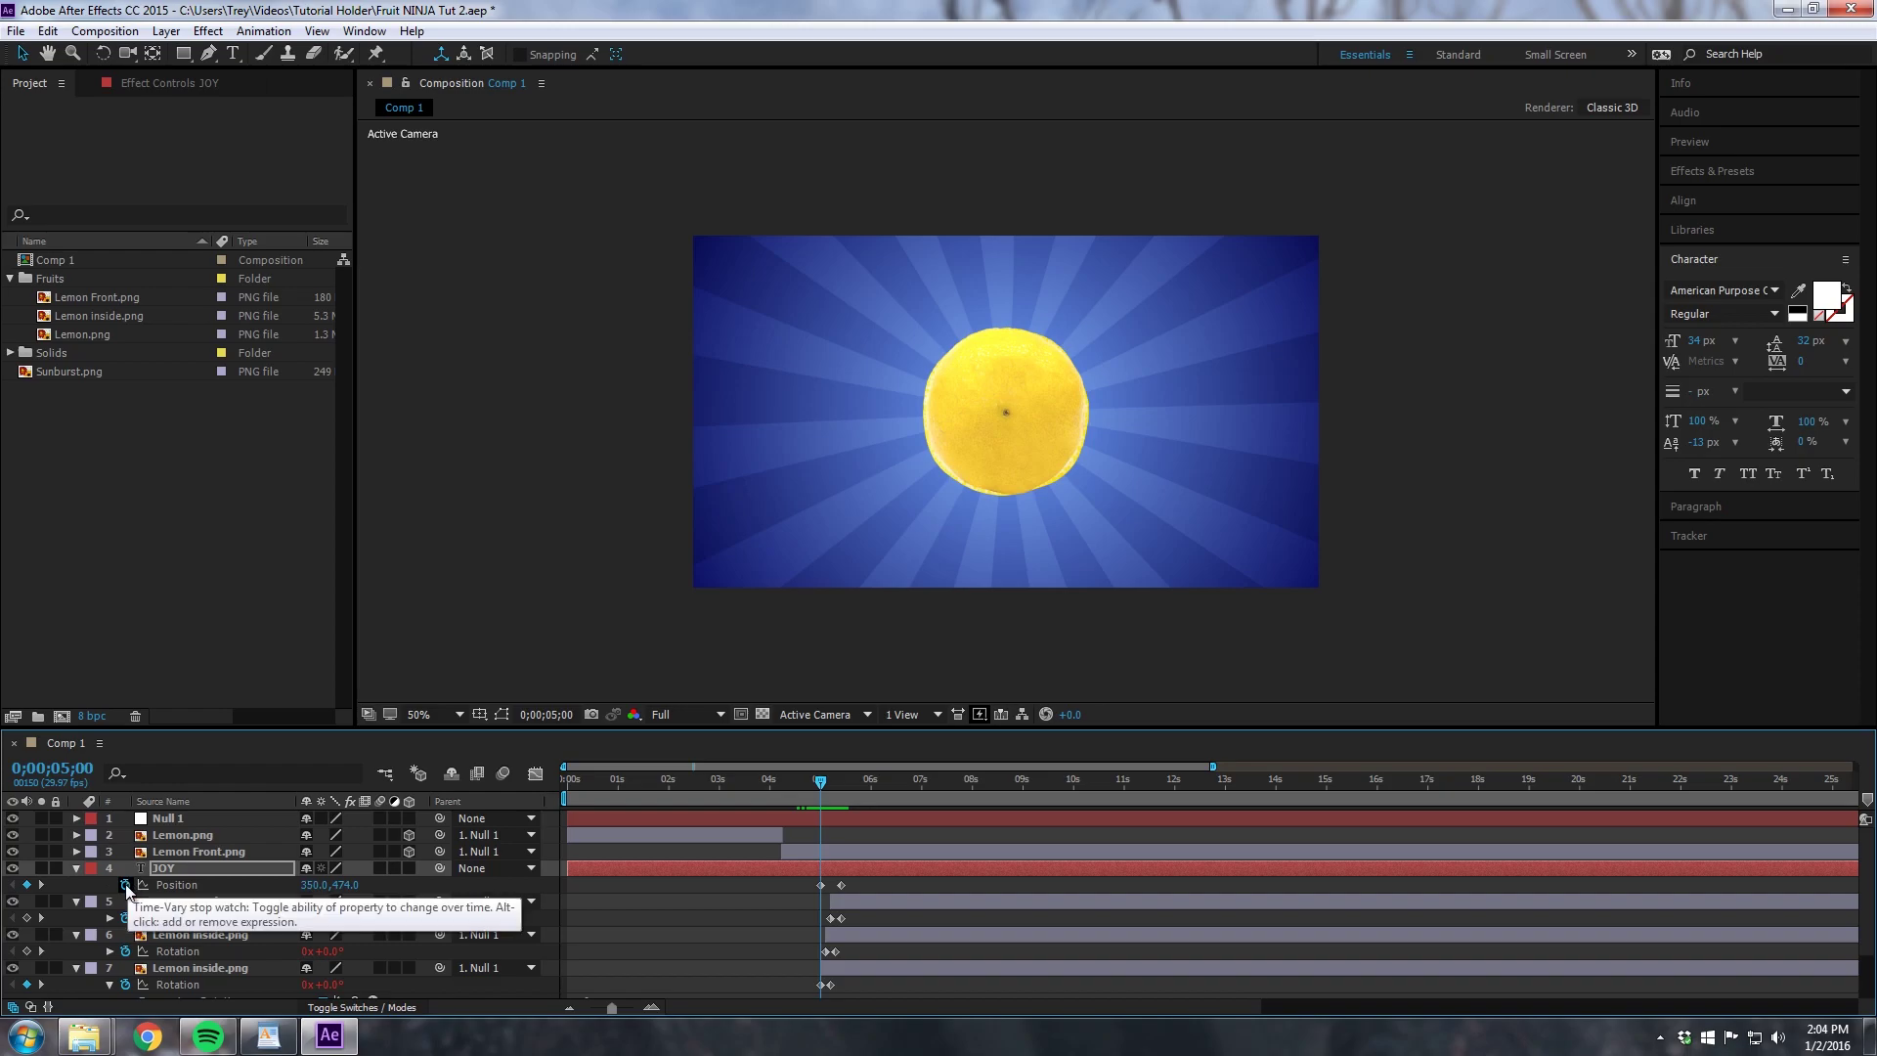
{"action": "left_click", "coordinate": [125, 885], "text": "alt"}
{"action": "key", "text": "ctrl+v"}
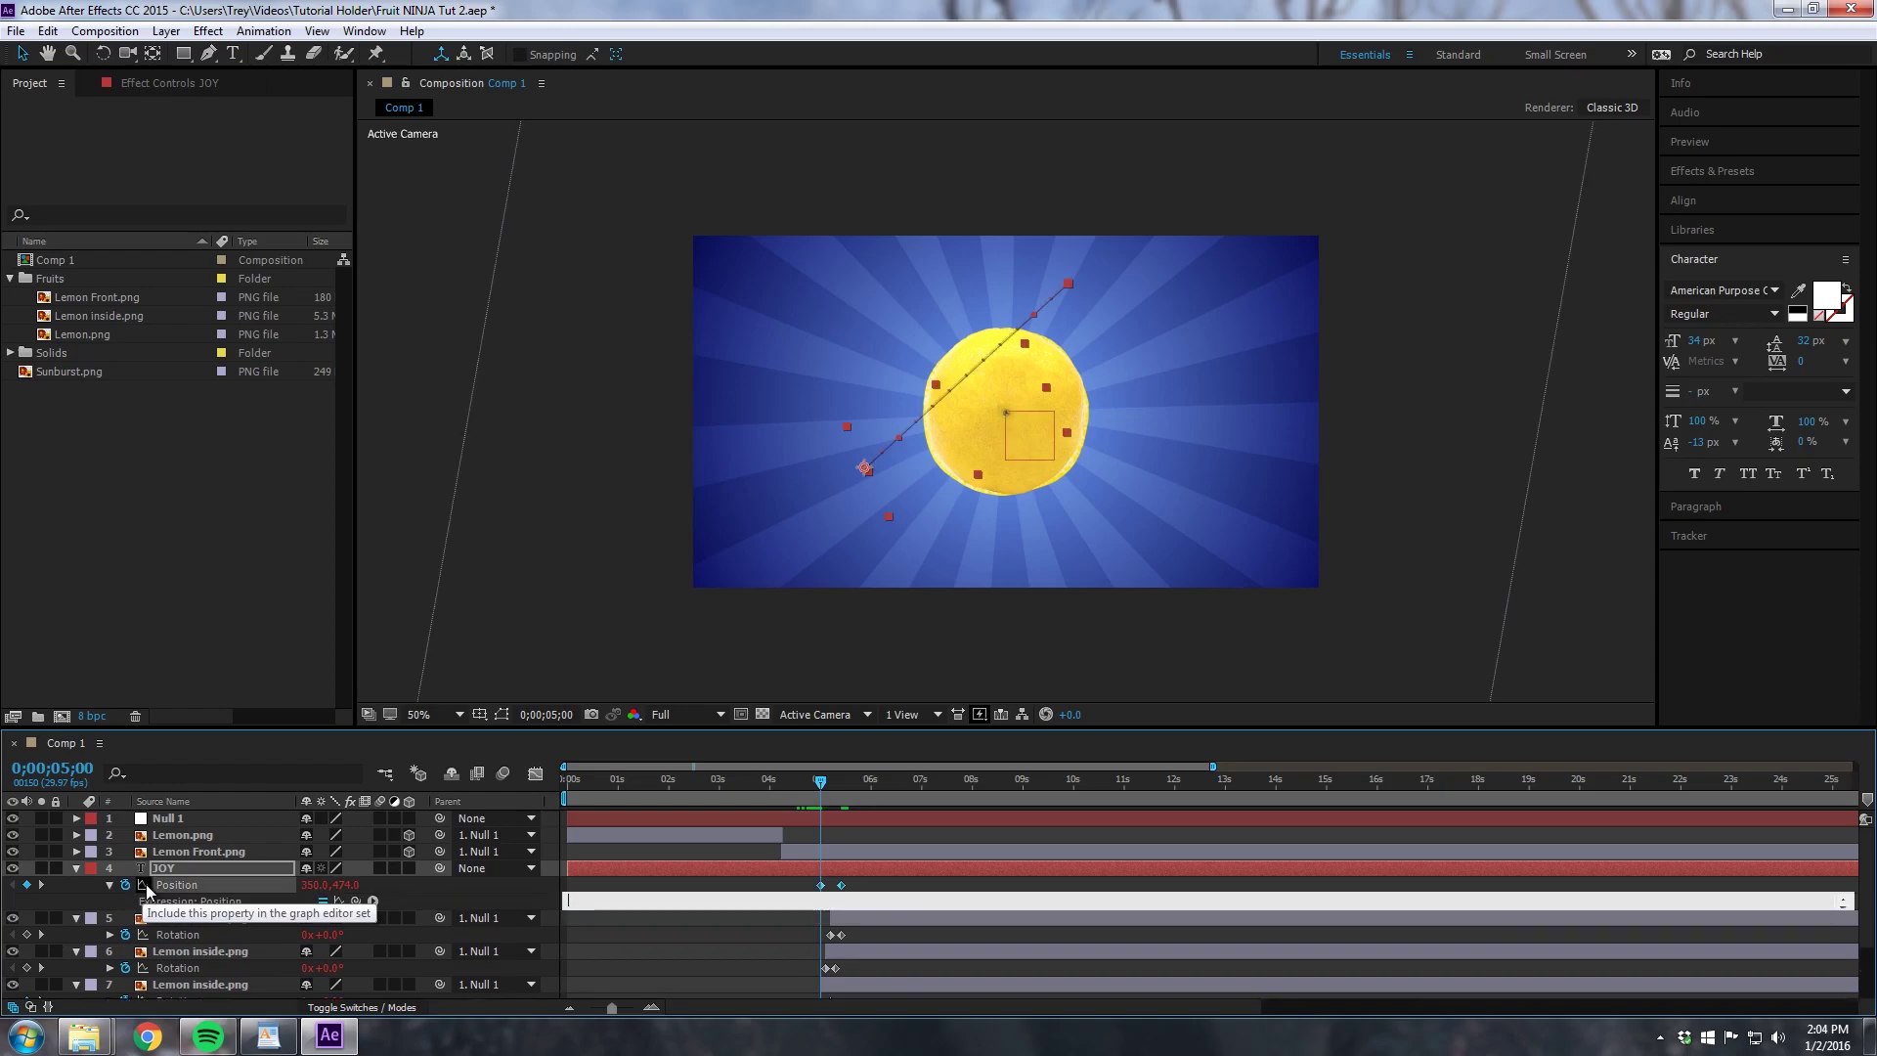
{"action": "left_click", "coordinate": [782, 868]}
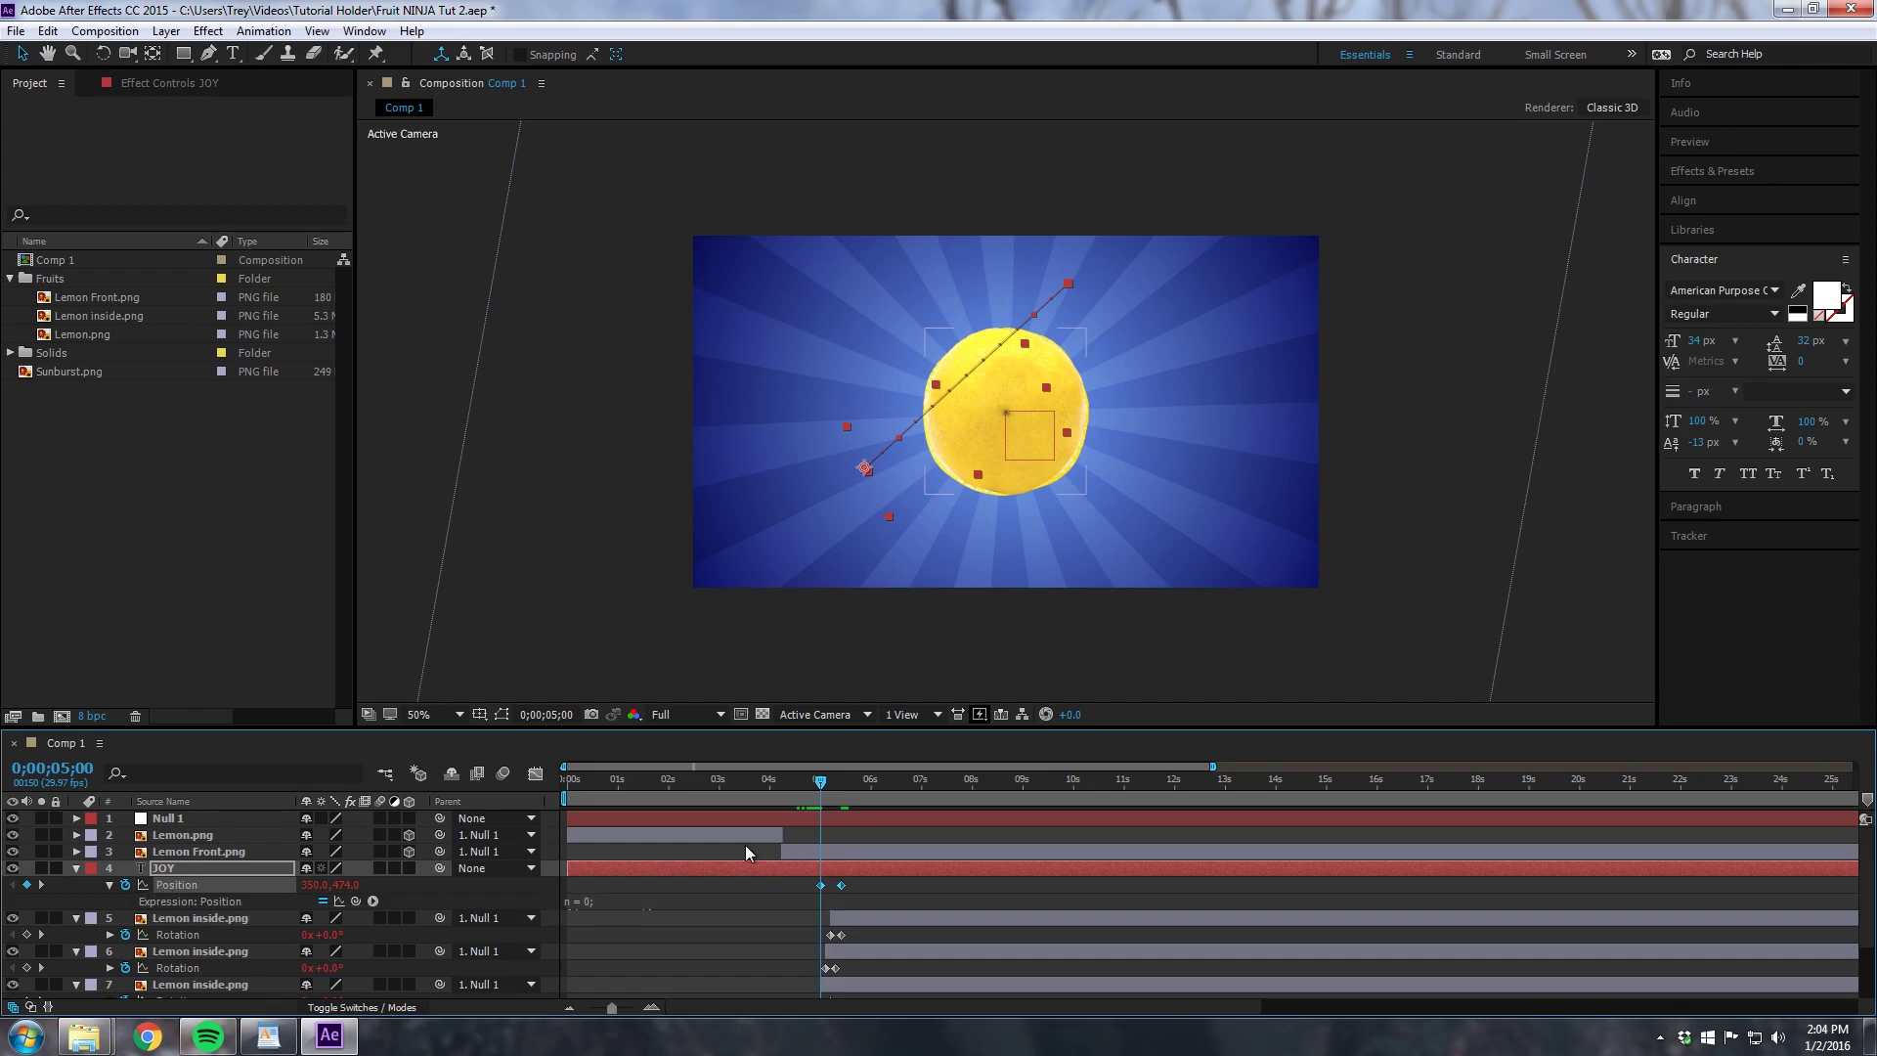
{"action": "key", "text": "r"}
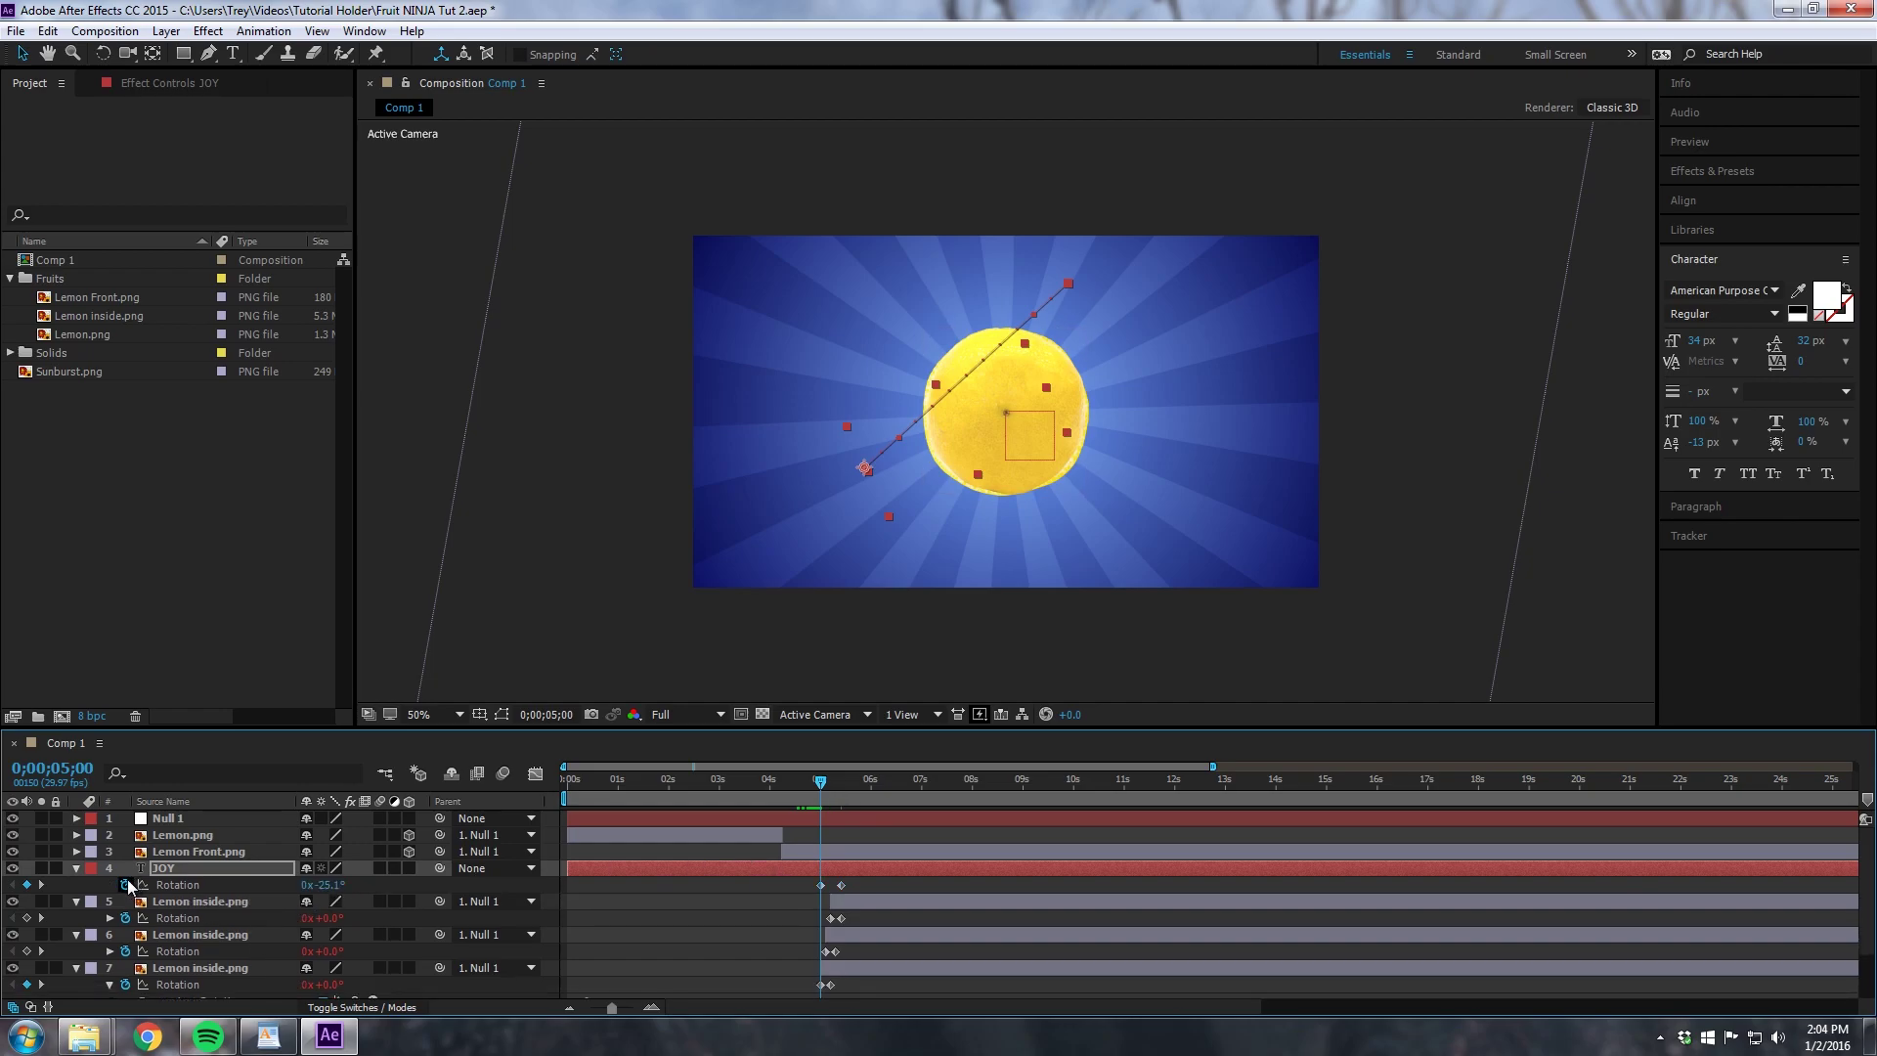
Step: Paste the copied expression beginning "n = 0;" into JOY's Rotation and preview the animation from 0;00;03;29
{"action": "left_click", "coordinate": [125, 885], "text": "alt"}
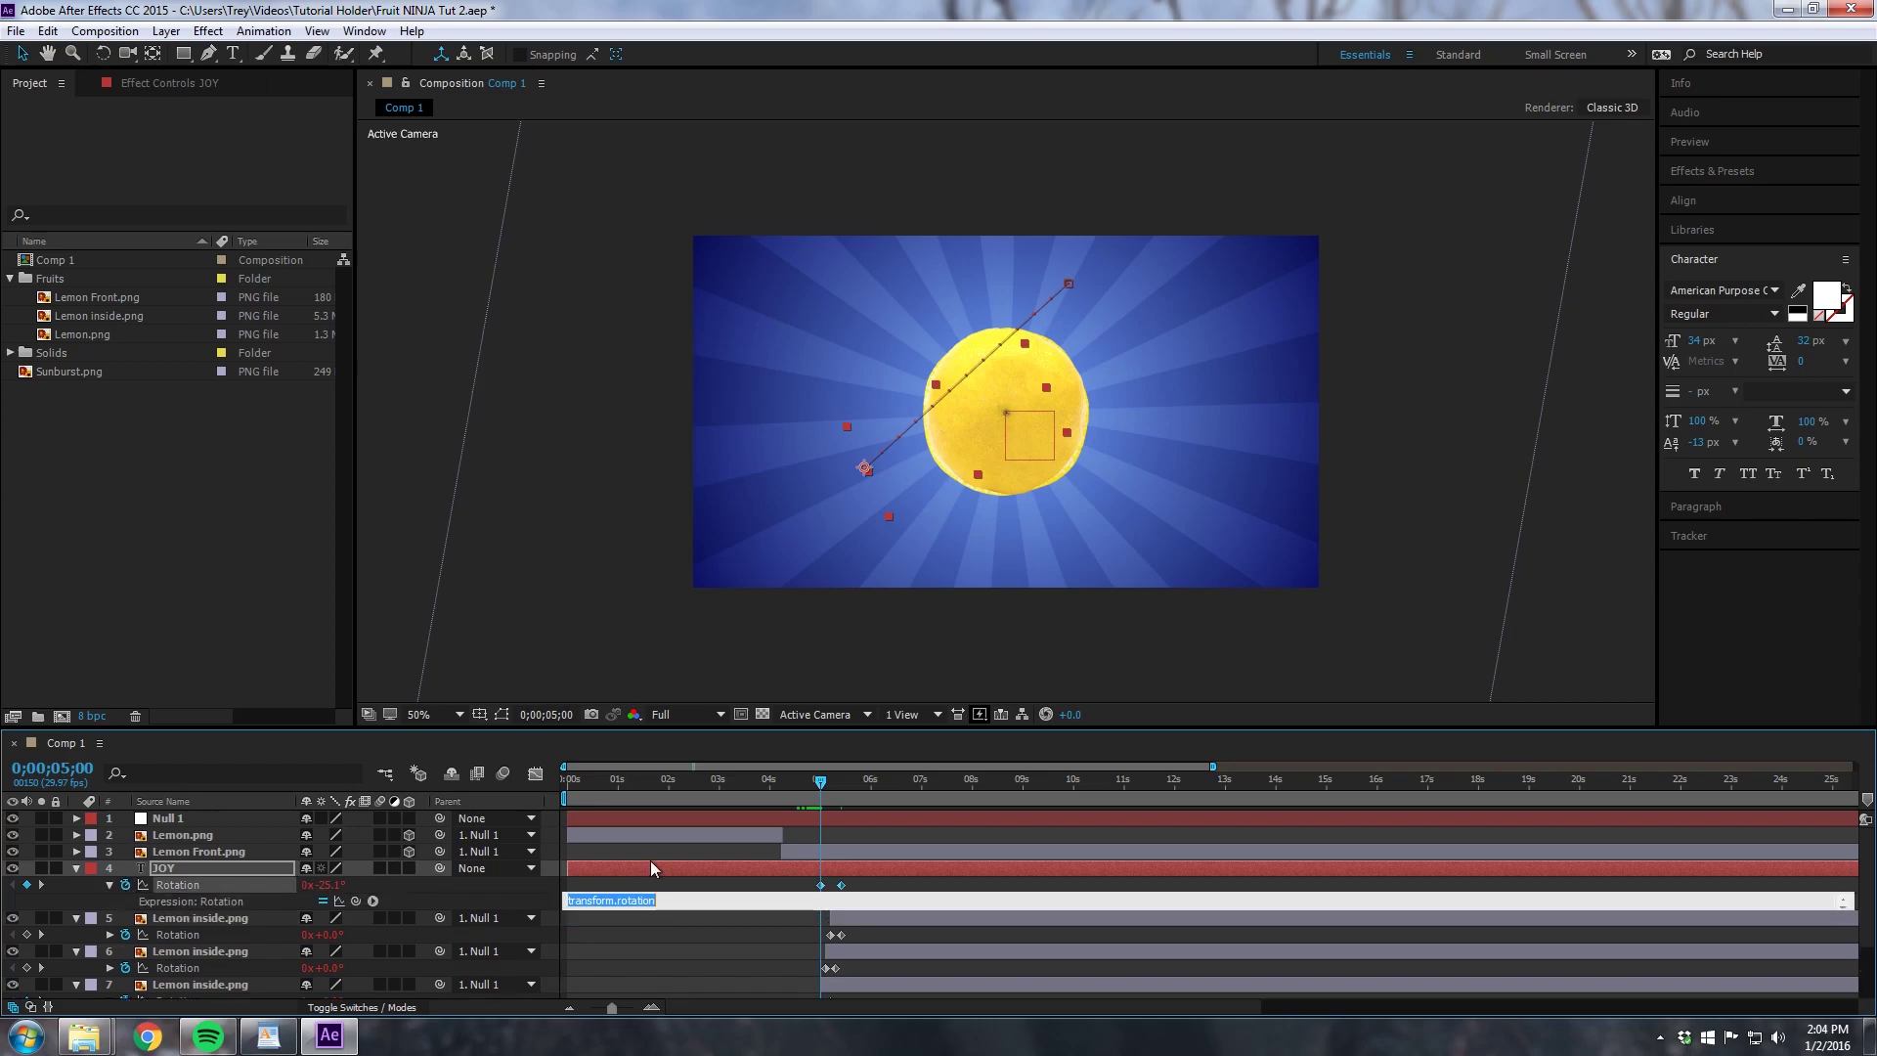
{"action": "key", "text": "BackSpace"}
{"action": "key", "text": "ctrl+v"}
{"action": "left_click", "coordinate": [651, 862]}
{"action": "left_click_drag", "start_coordinate": [814, 780], "coordinate": [769, 787]}
{"action": "key", "text": "space"}
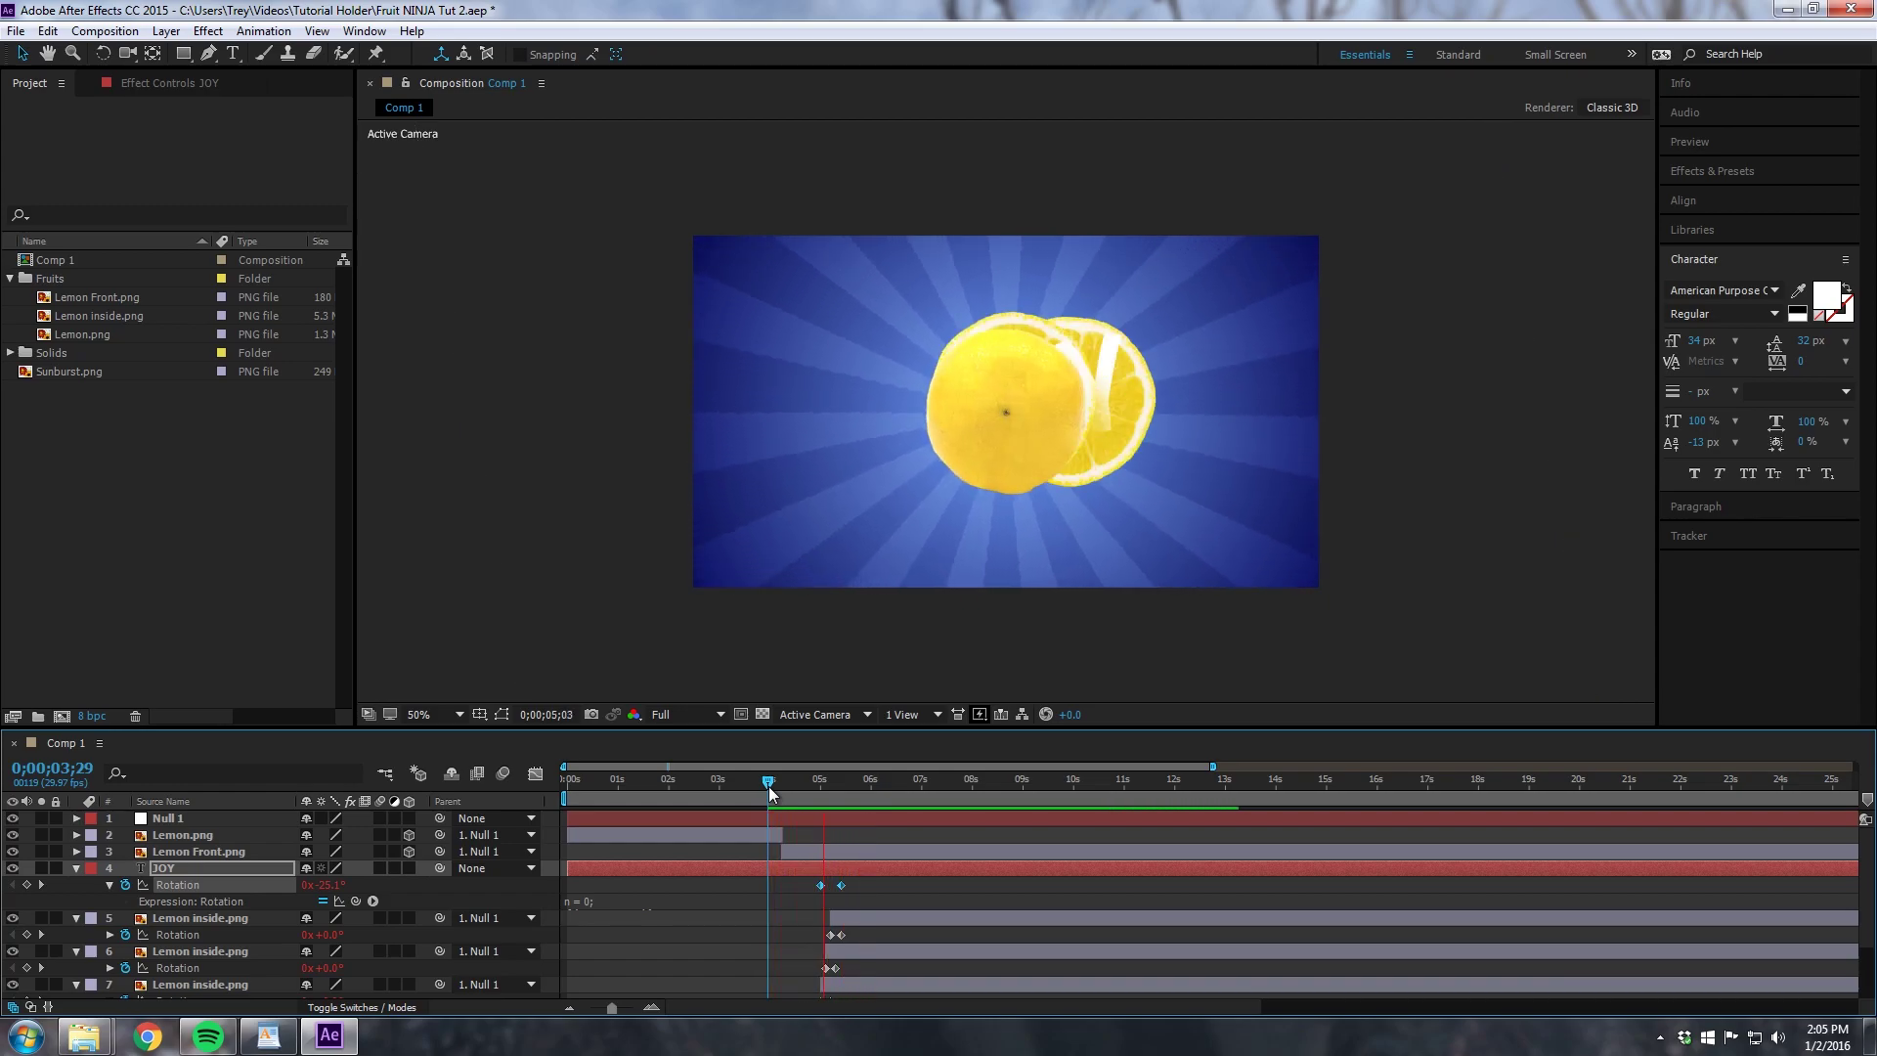
{"action": "key", "text": "space"}
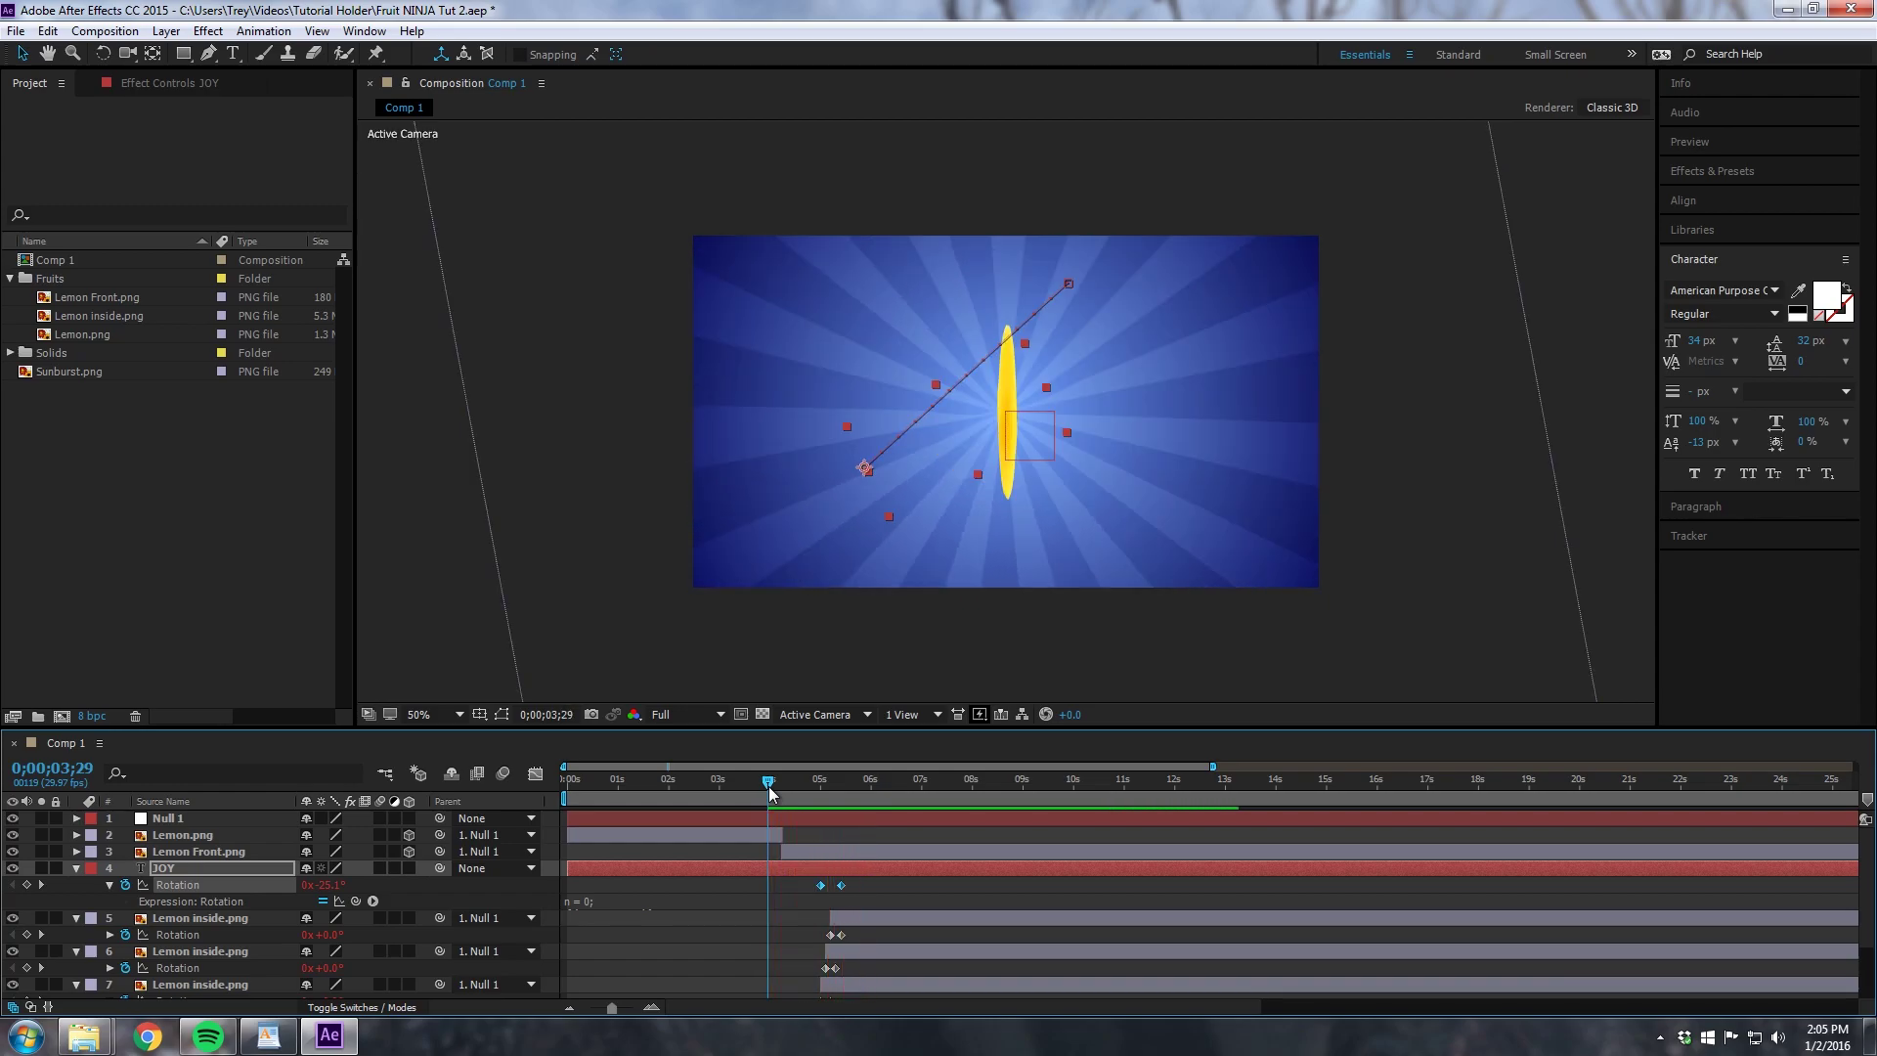
Step: Reveal JOY's keyframes, move the ending Mask Path, Position and Rotation keyframes slightly earlier, and shift the whole layer slightly later
{"action": "left_click", "coordinate": [827, 887]}
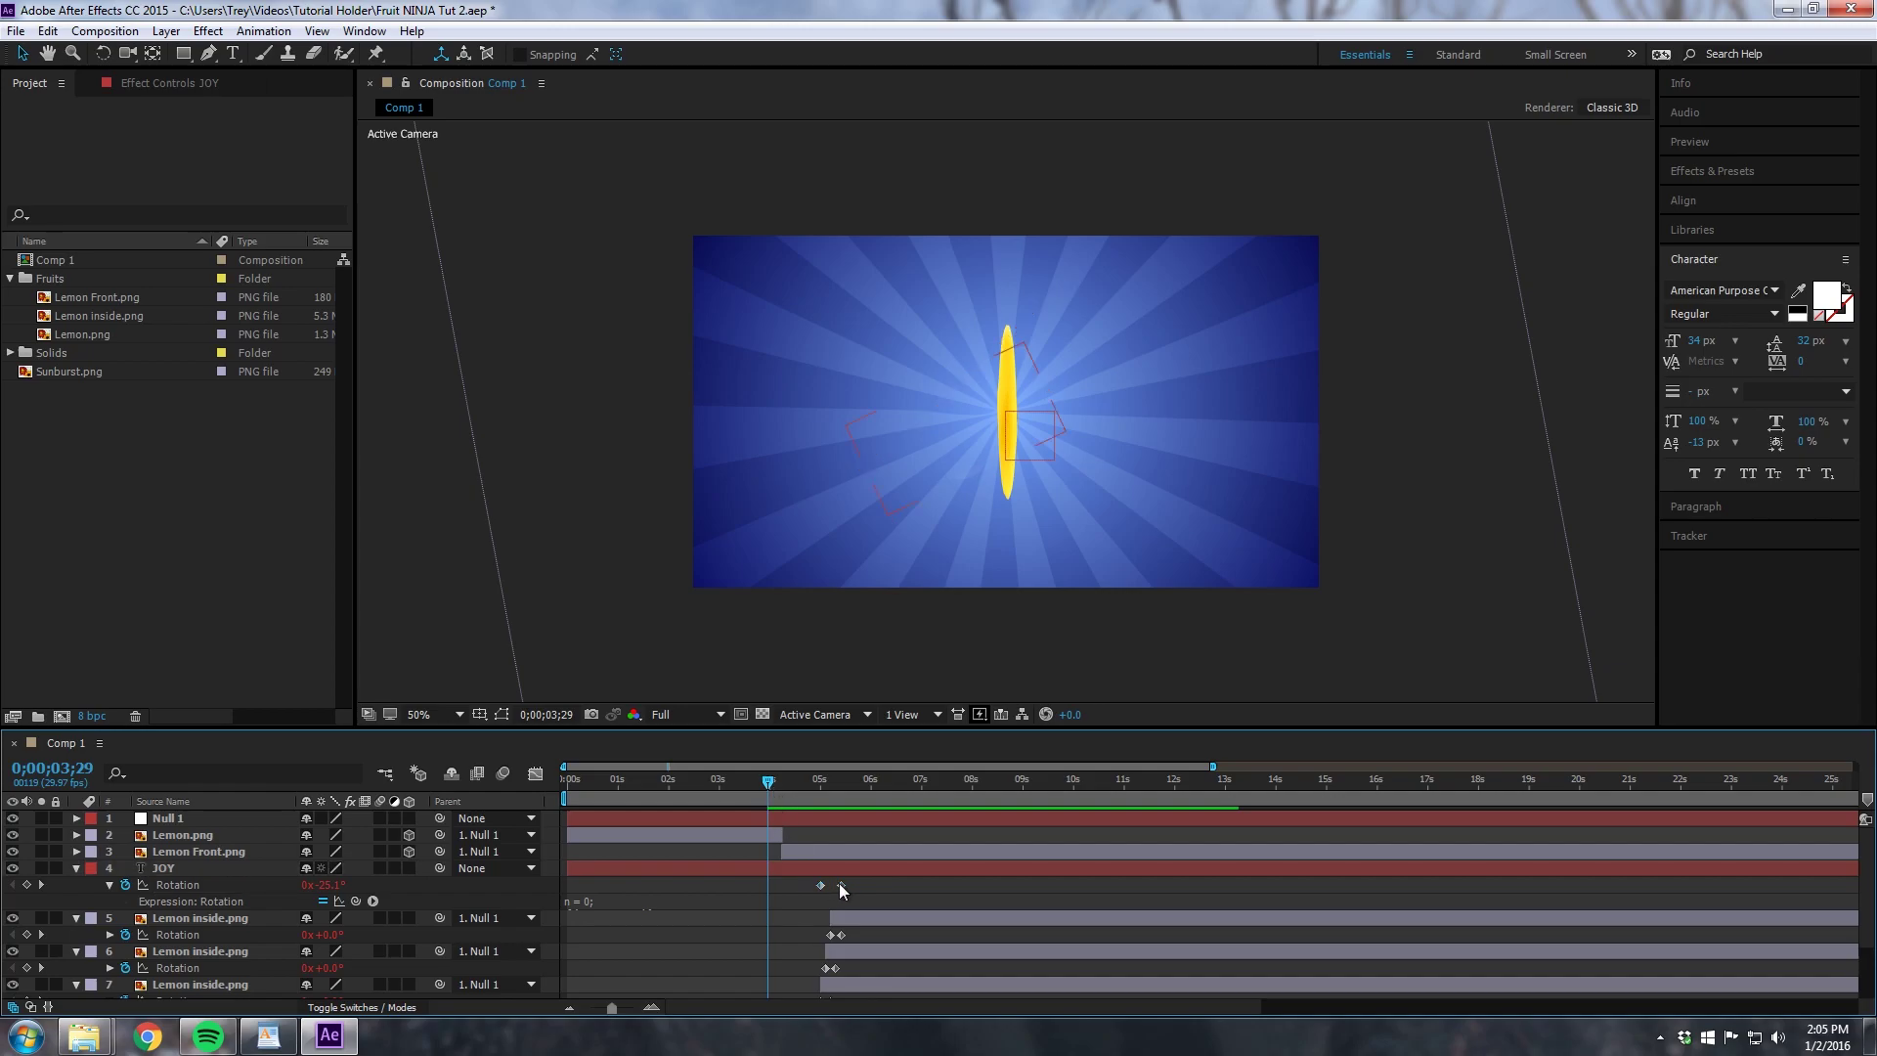
{"action": "left_click", "coordinate": [822, 863]}
{"action": "key", "text": "u"}
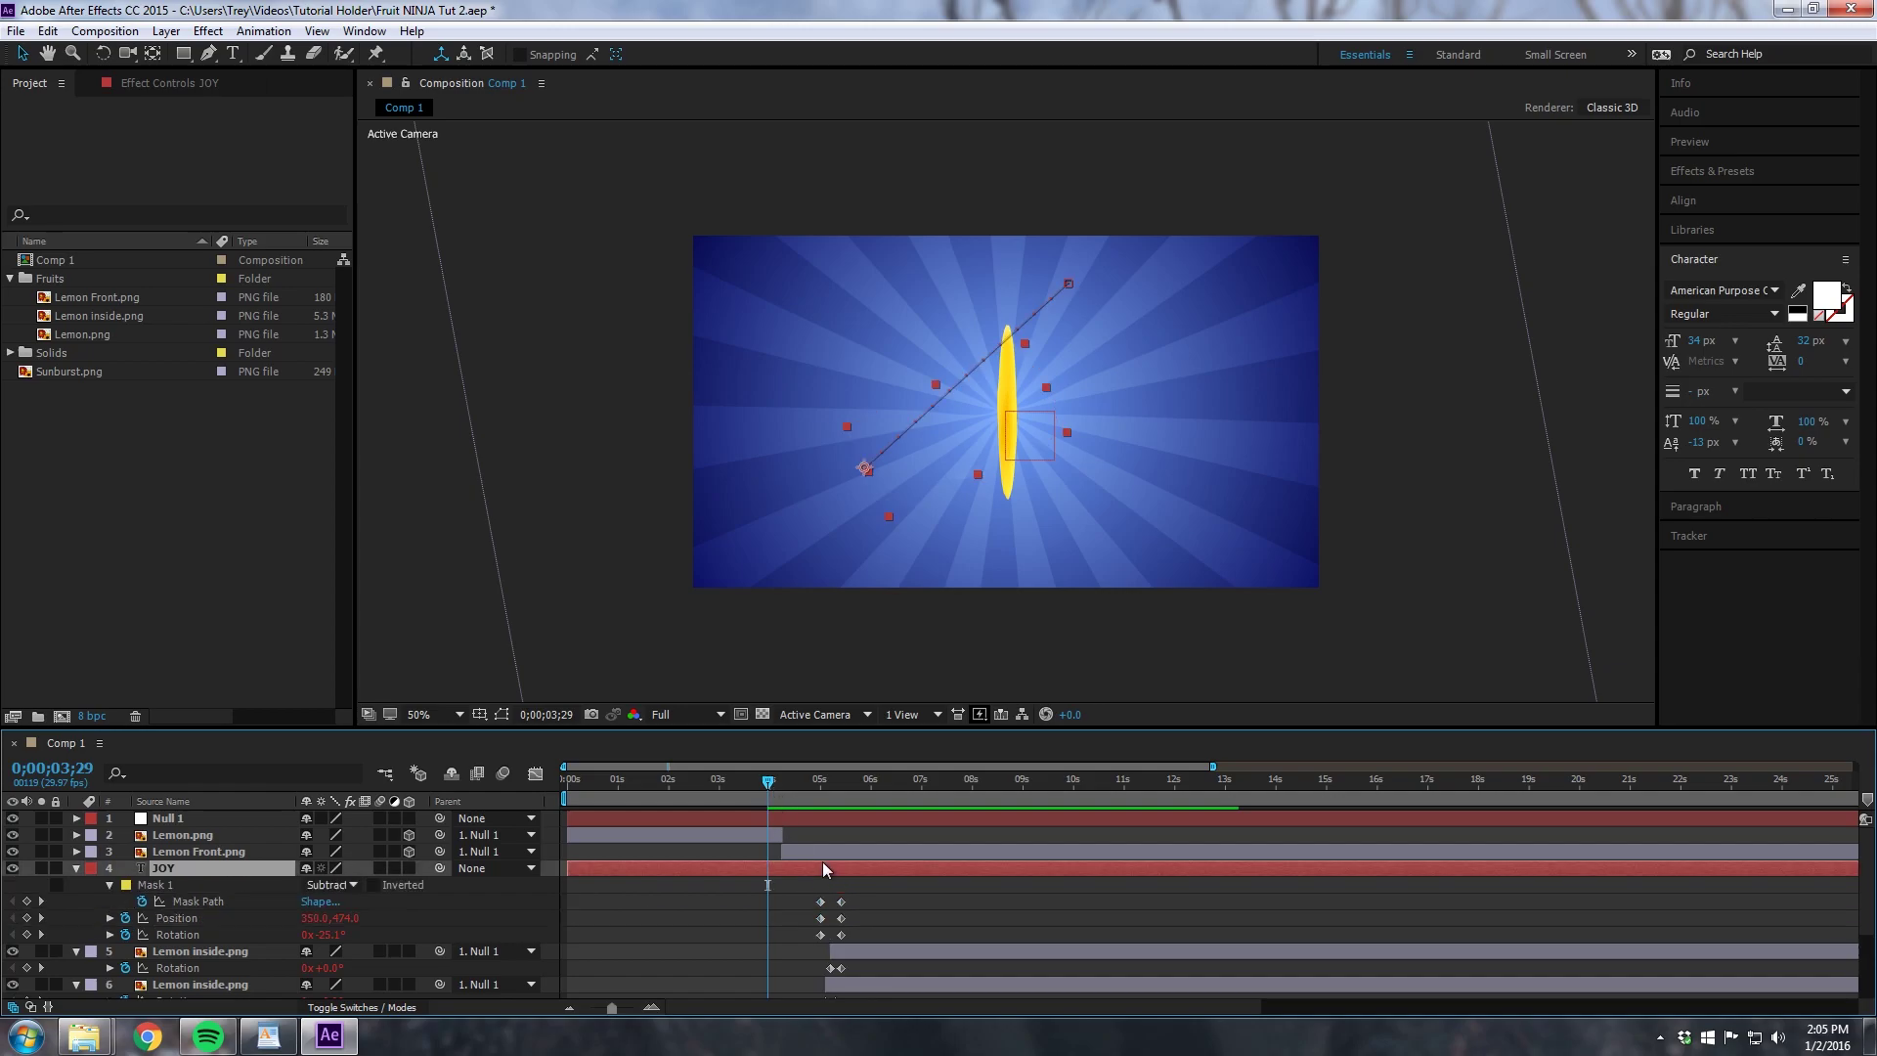
{"action": "left_click_drag", "start_coordinate": [836, 897], "coordinate": [834, 936]}
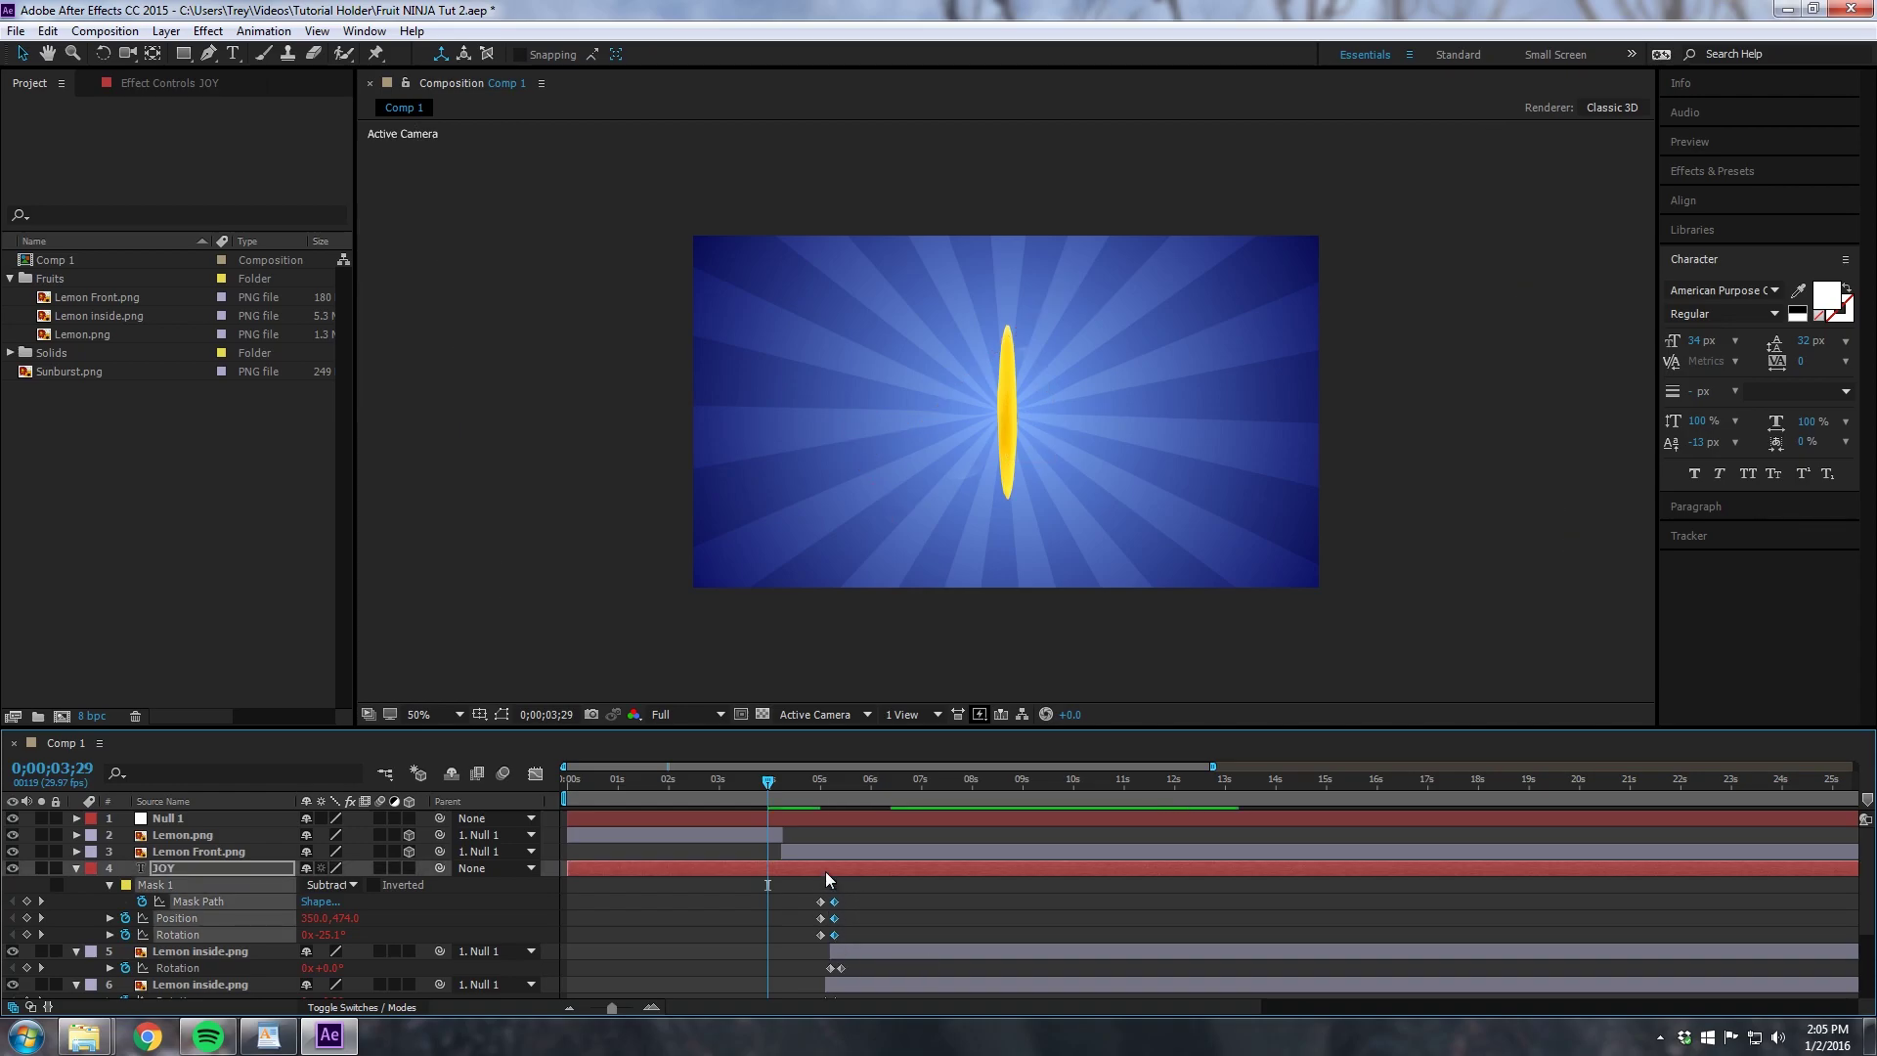
{"action": "left_click_drag", "start_coordinate": [825, 872], "coordinate": [831, 868]}
Step: Trim the start of the JOY layer to 0;00;05;02 and return the playhead to 0;00;05;00
{"action": "left_click_drag", "start_coordinate": [787, 782], "coordinate": [824, 790]}
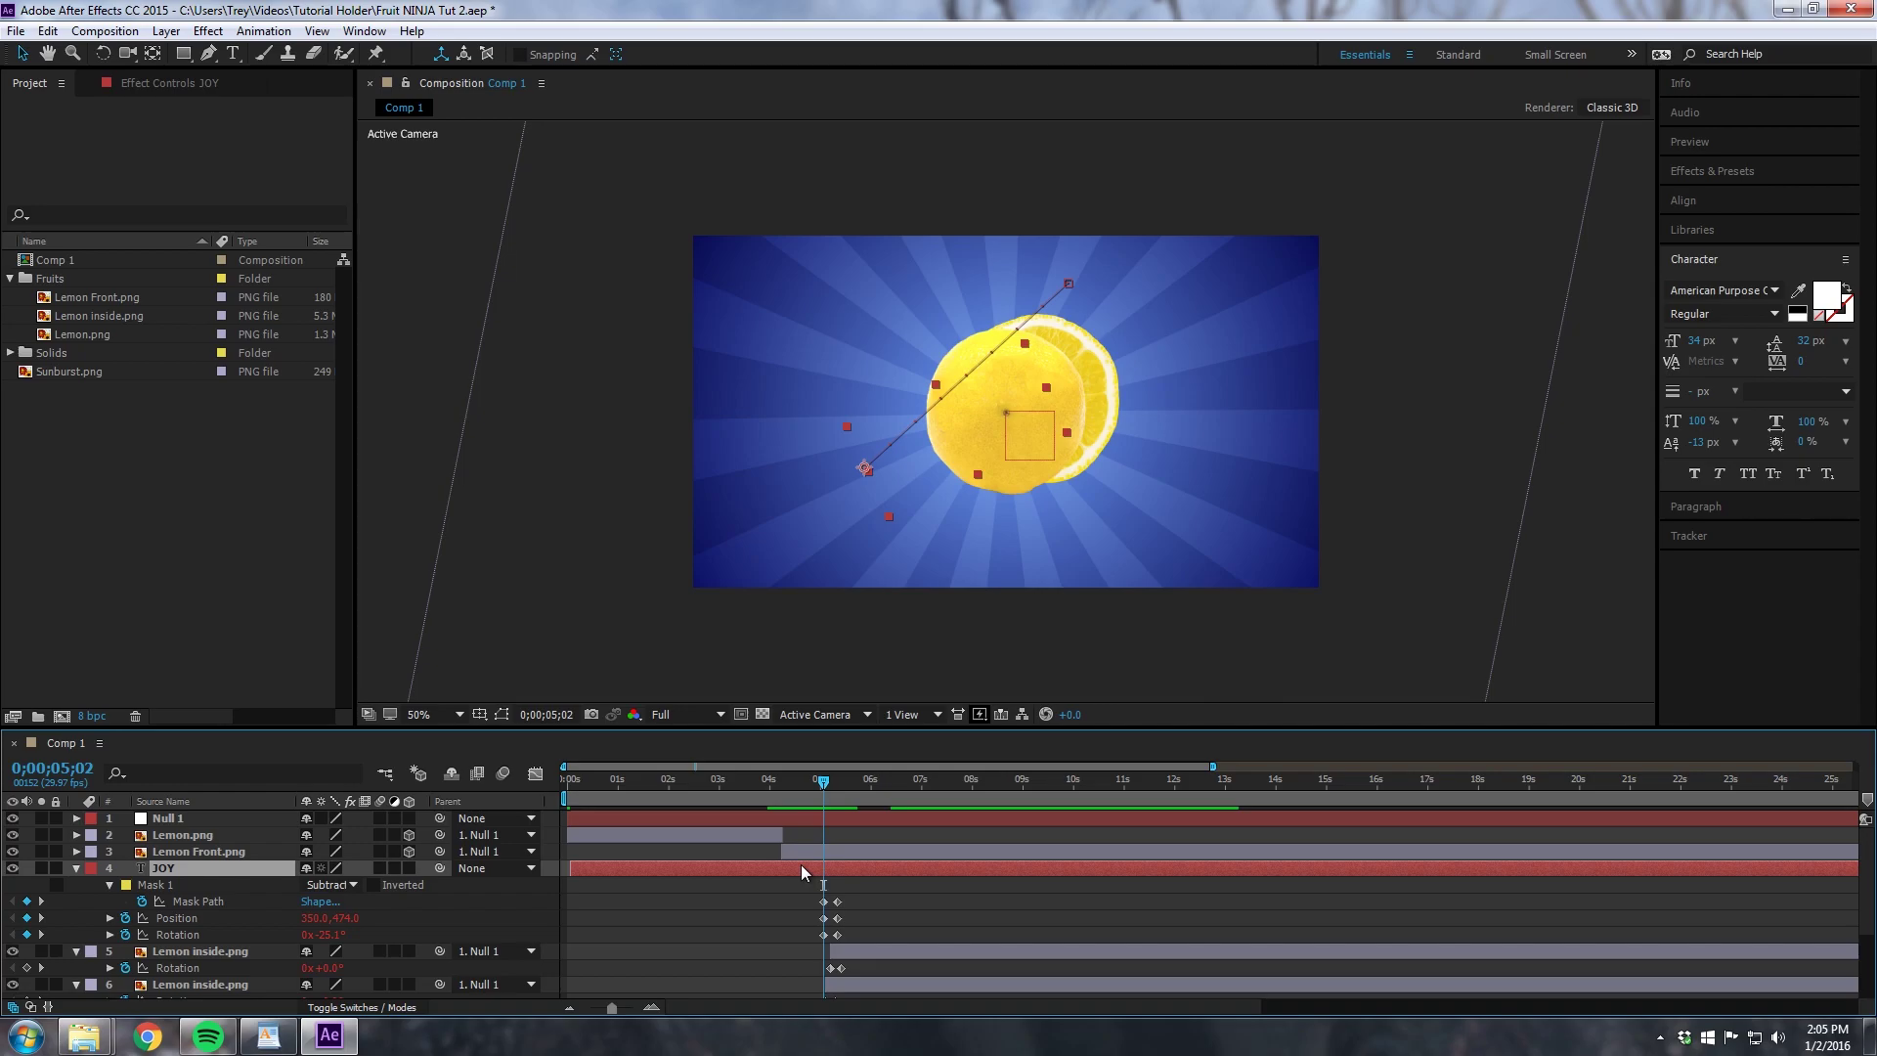
{"action": "key", "text": "alt+bracketleft"}
{"action": "mouse_move", "coordinate": [821, 785]}
{"action": "left_mouse_down"}
{"action": "mouse_move", "coordinate": [800, 785]}
{"action": "mouse_move", "coordinate": [838, 785]}
{"action": "mouse_move", "coordinate": [681, 809]}
{"action": "mouse_move", "coordinate": [691, 788]}
{"action": "mouse_move", "coordinate": [889, 786]}
{"action": "mouse_move", "coordinate": [788, 792]}
{"action": "mouse_move", "coordinate": [820, 800]}
{"action": "left_mouse_up"}
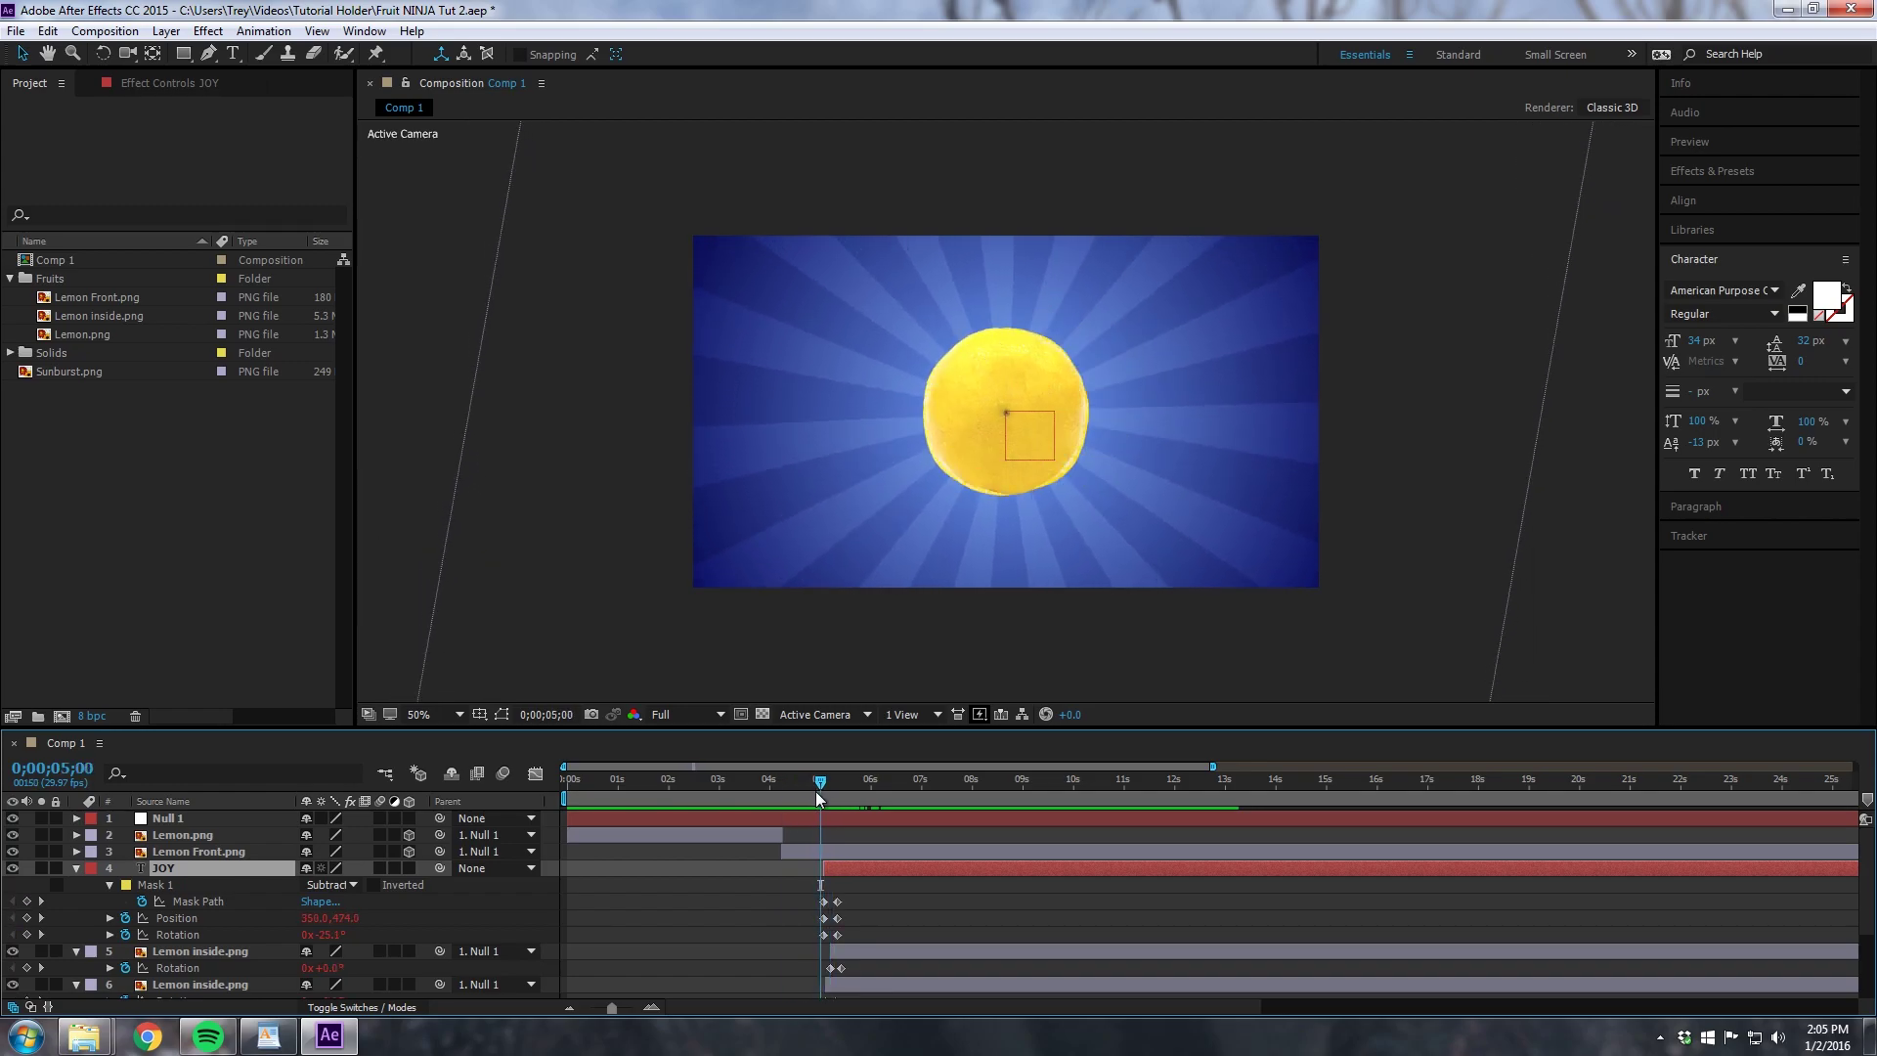
Step: Parent JOY to Null 1 and collapse the open properties of JOY, the lemon slices and the Sunburst layer
{"action": "left_click", "coordinate": [76, 868]}
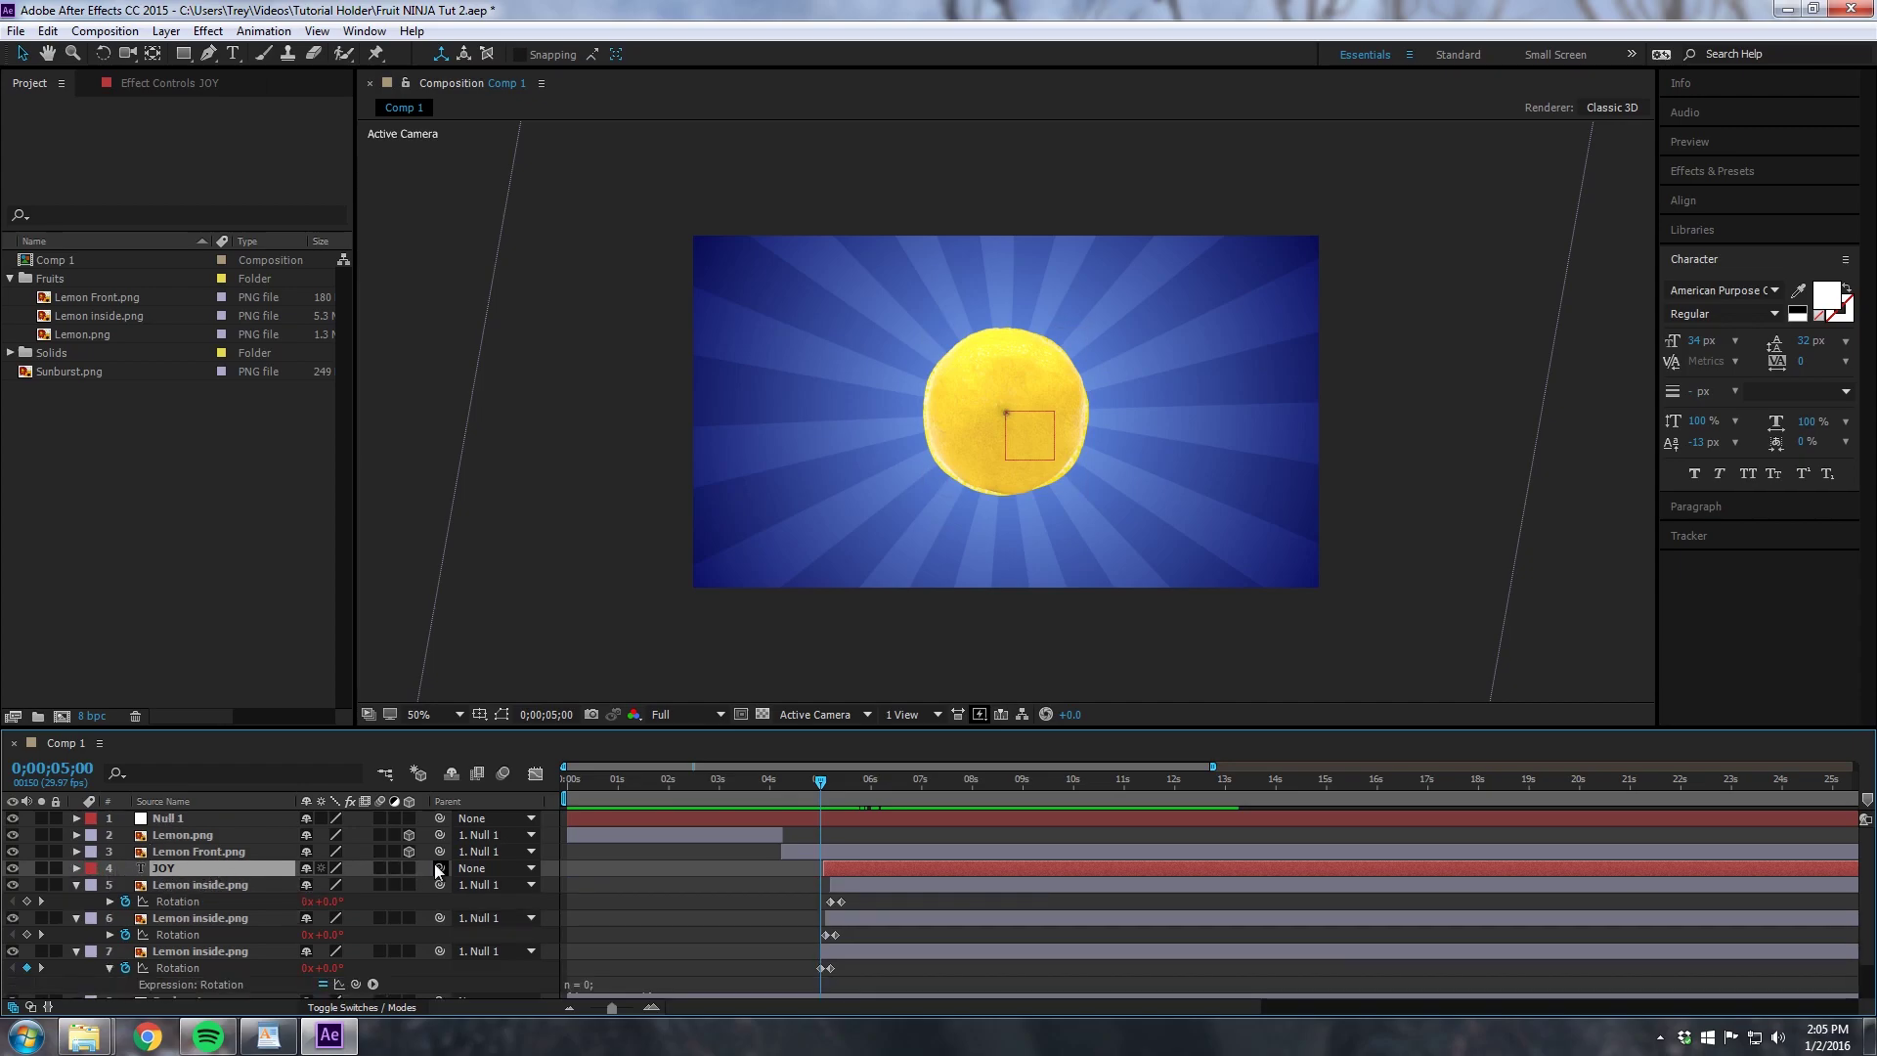
{"action": "left_click_drag", "start_coordinate": [441, 870], "coordinate": [186, 821]}
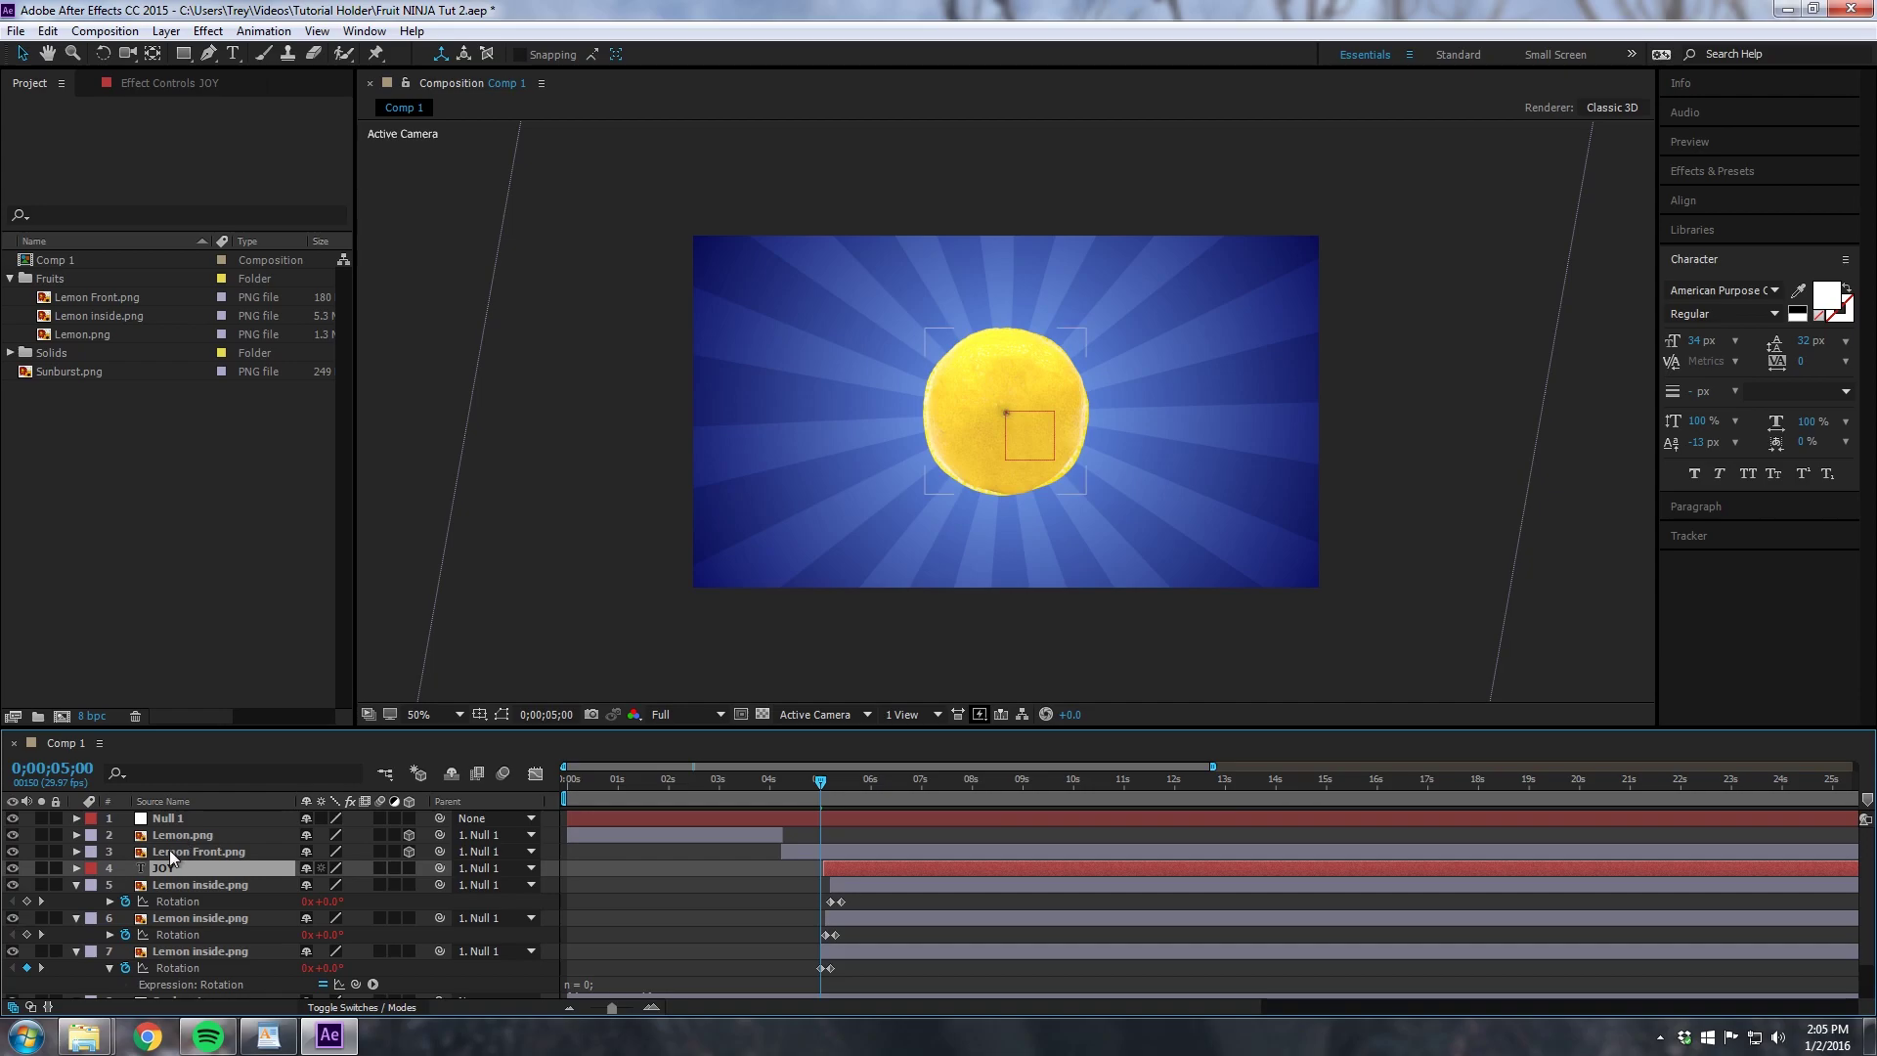
{"action": "left_click", "coordinate": [78, 886]}
{"action": "left_click", "coordinate": [77, 901]}
{"action": "left_click", "coordinate": [77, 918]}
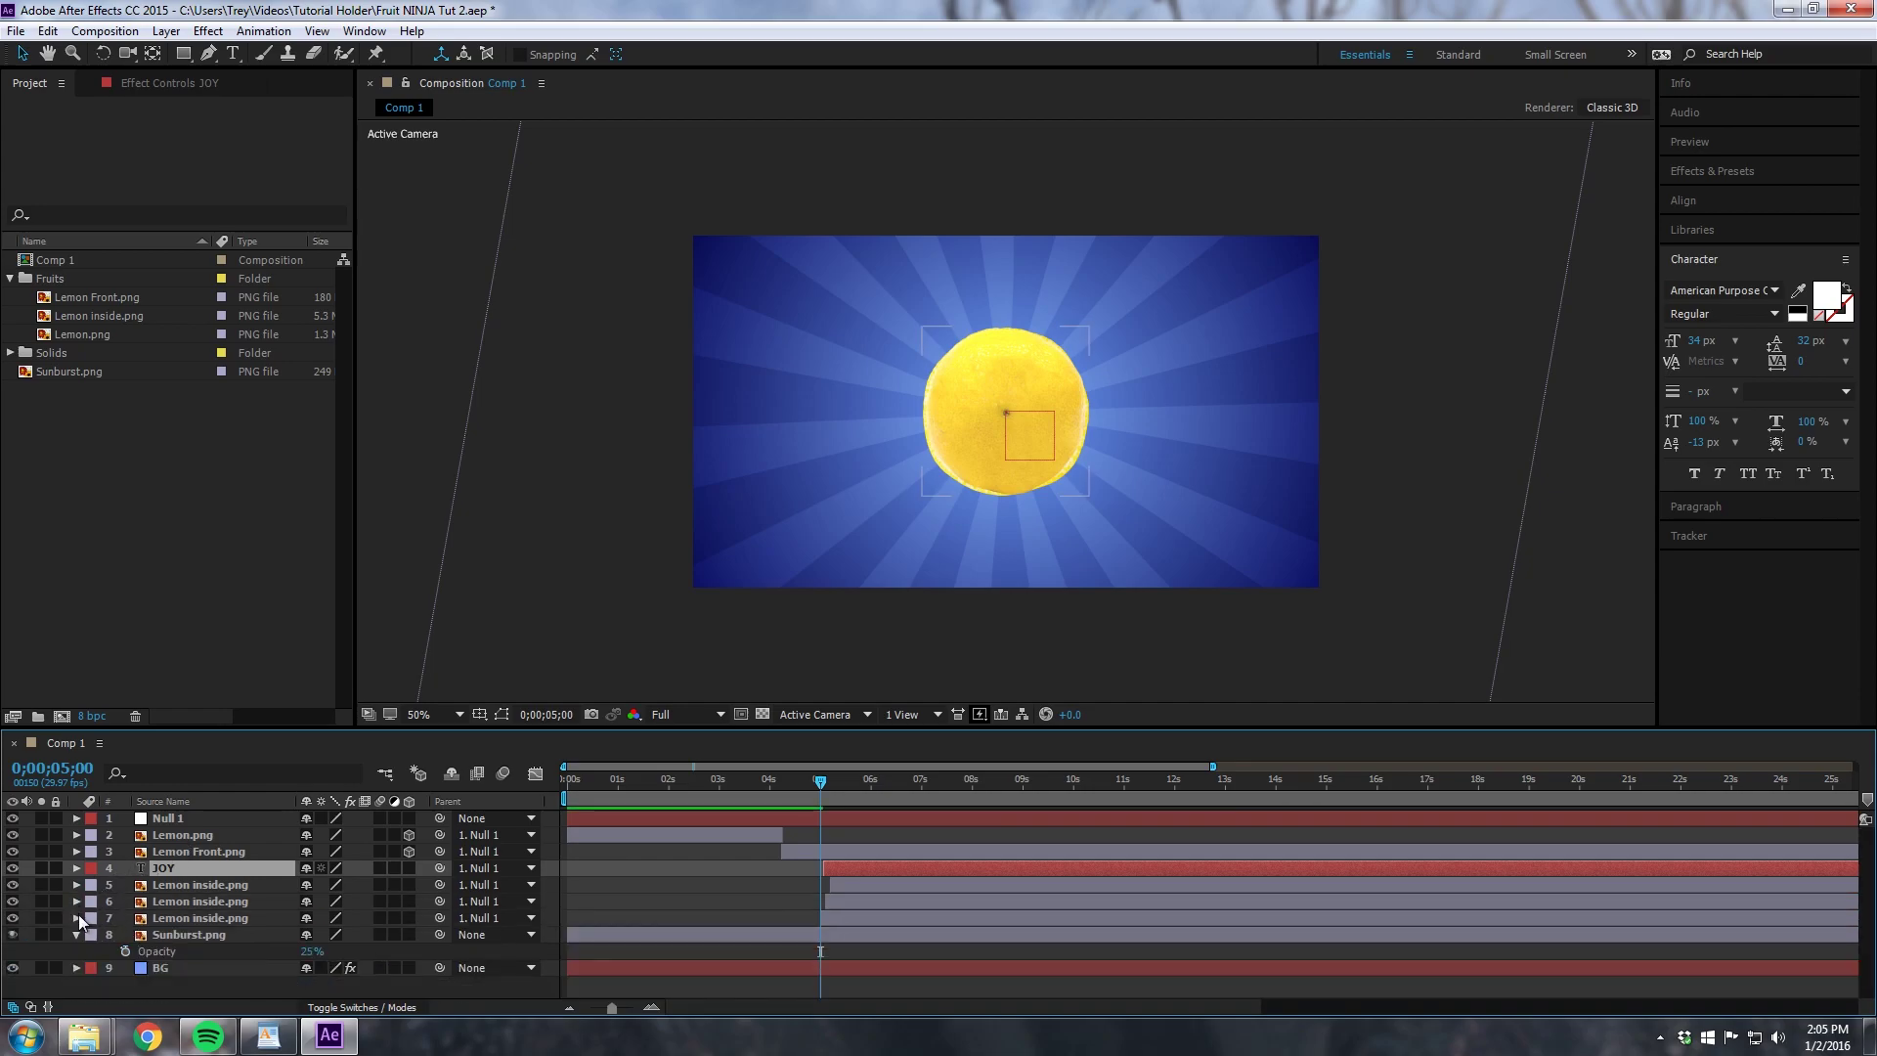
{"action": "left_click", "coordinate": [77, 934]}
Step: Keyframe Null 1's Position at 0;00;05;00, and at 0;00;05;13 move the null diagonally down and to the left
{"action": "left_click", "coordinate": [668, 818]}
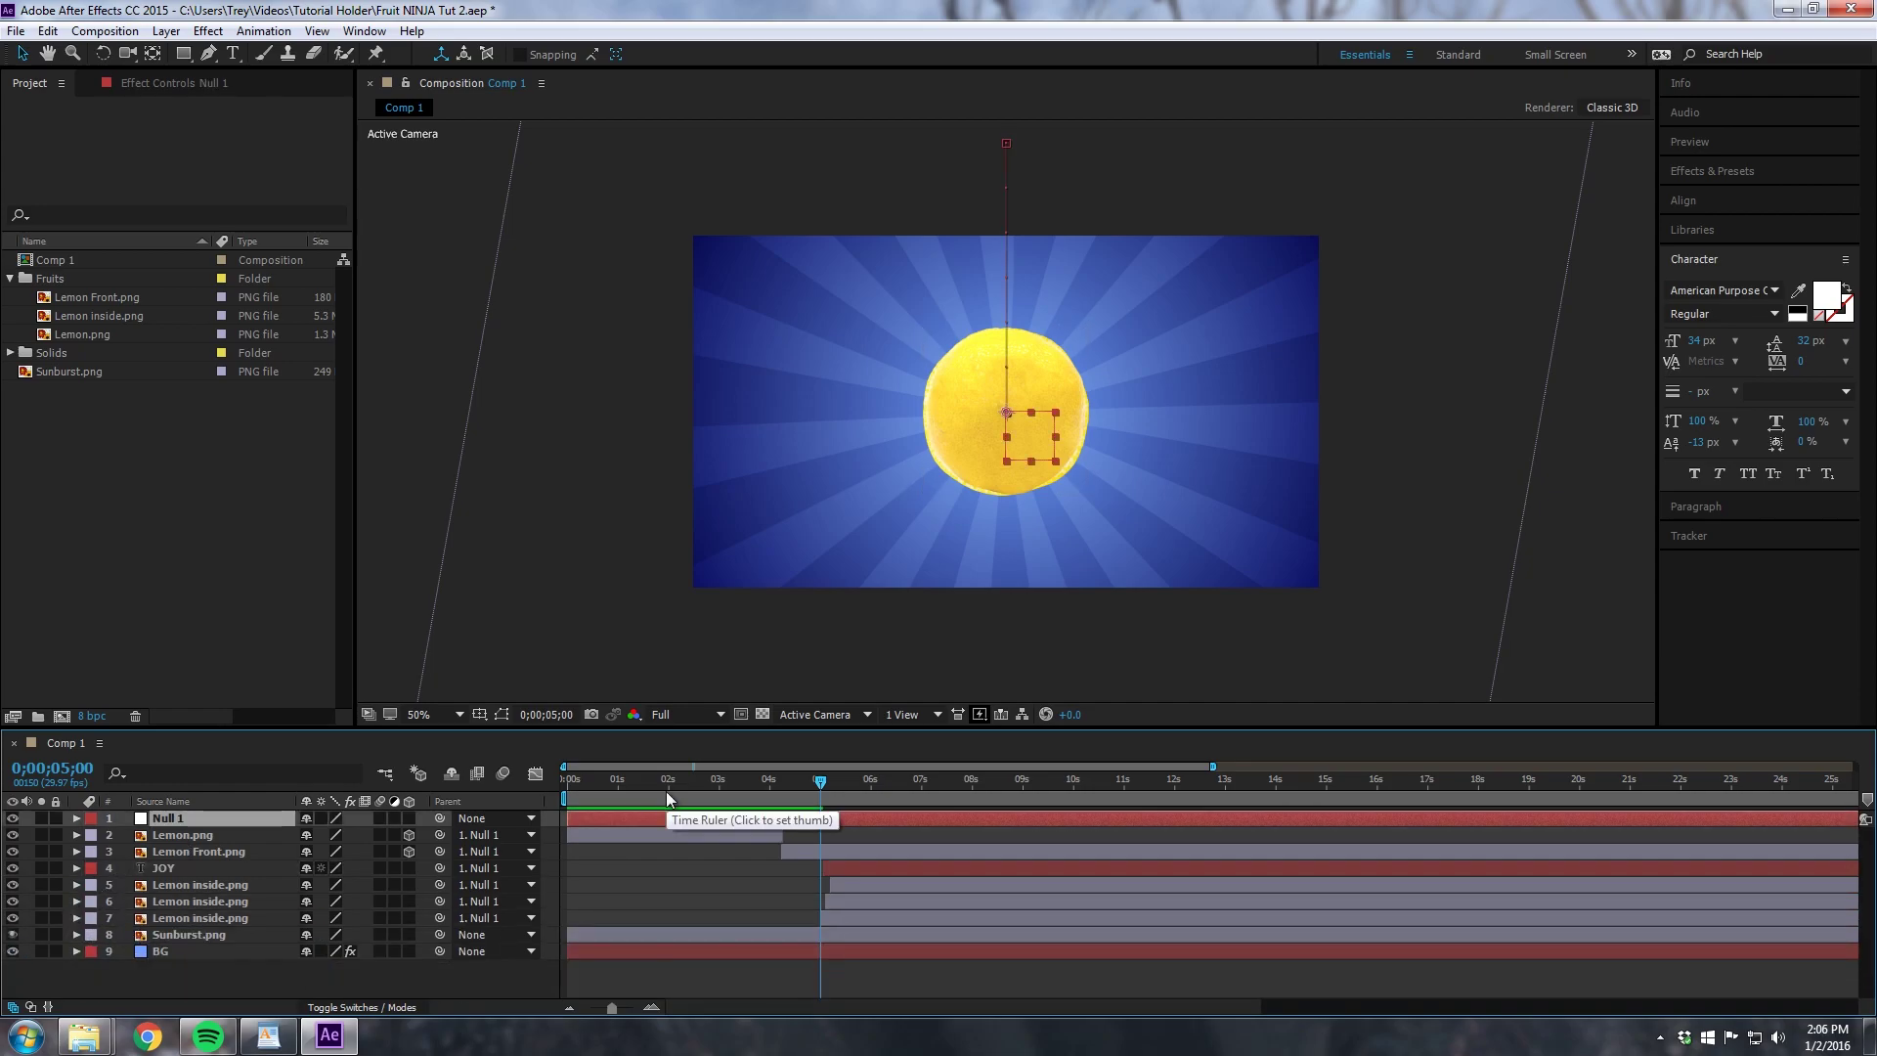
{"action": "key", "text": "p"}
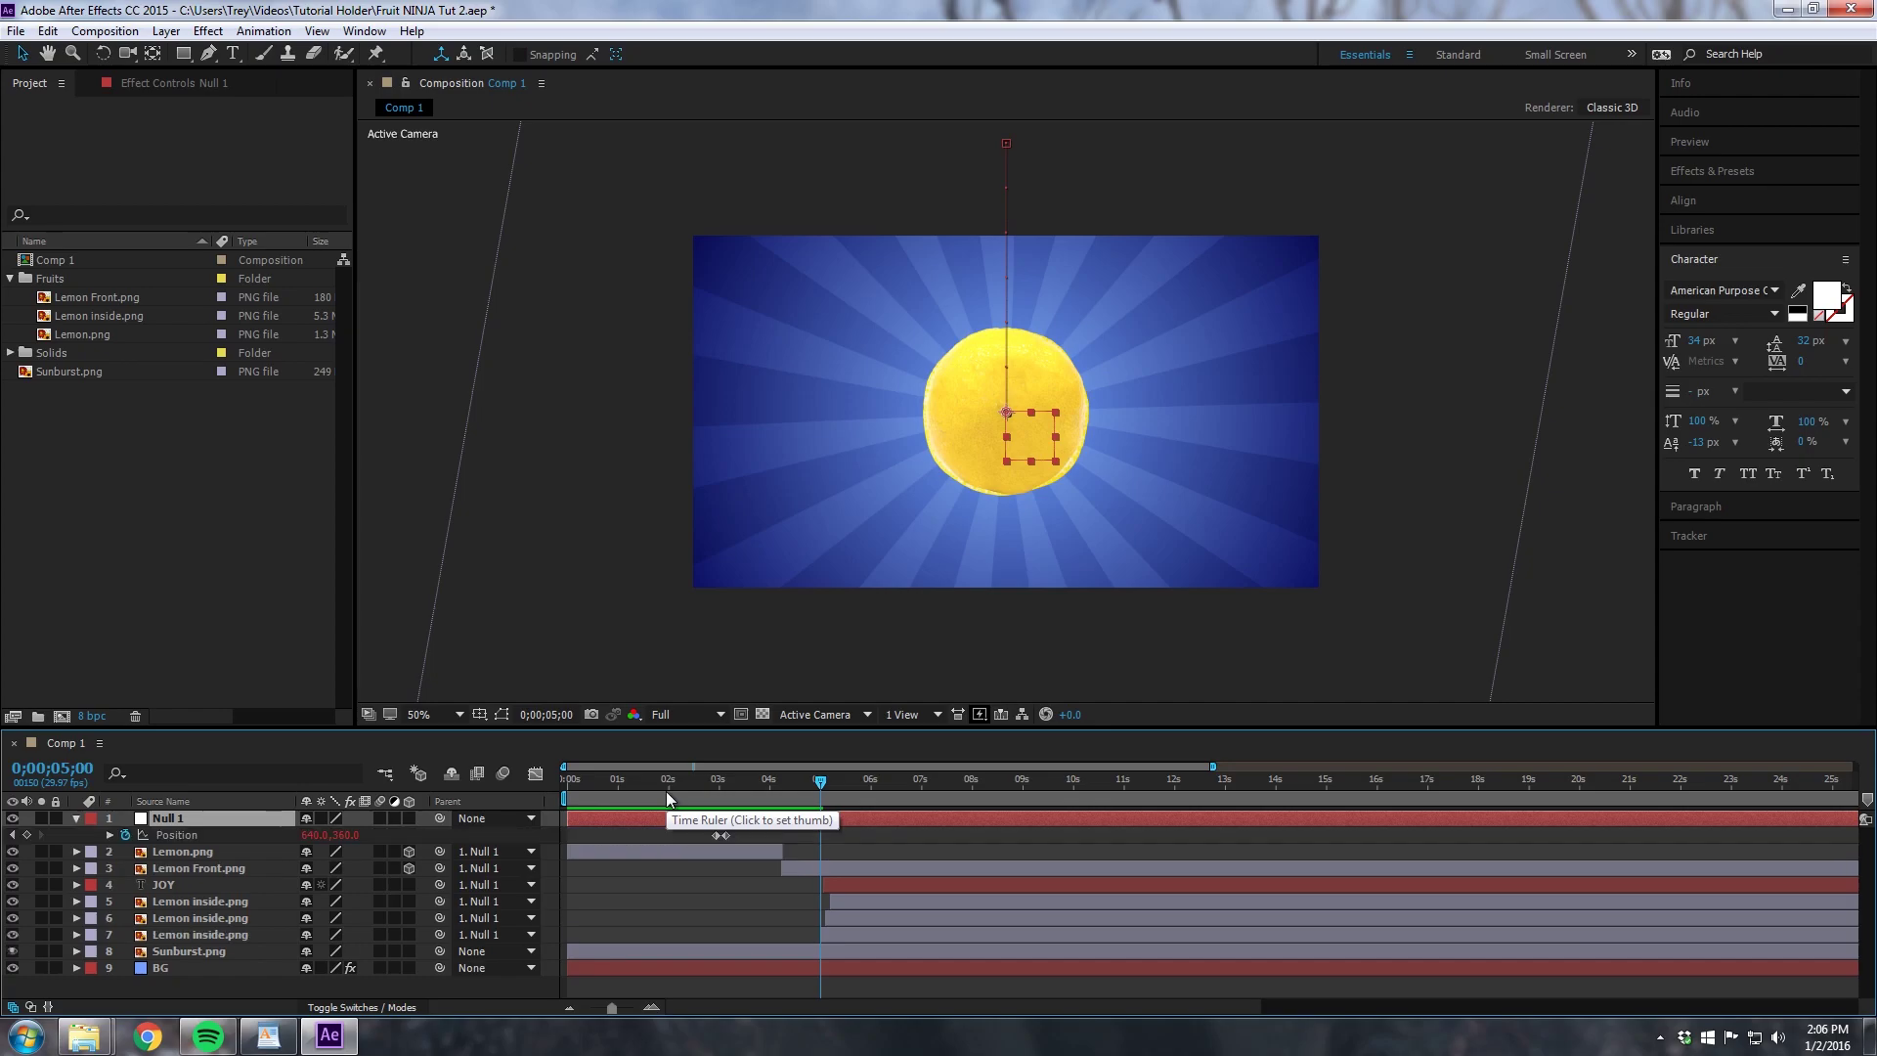
{"action": "left_click", "coordinate": [25, 830]}
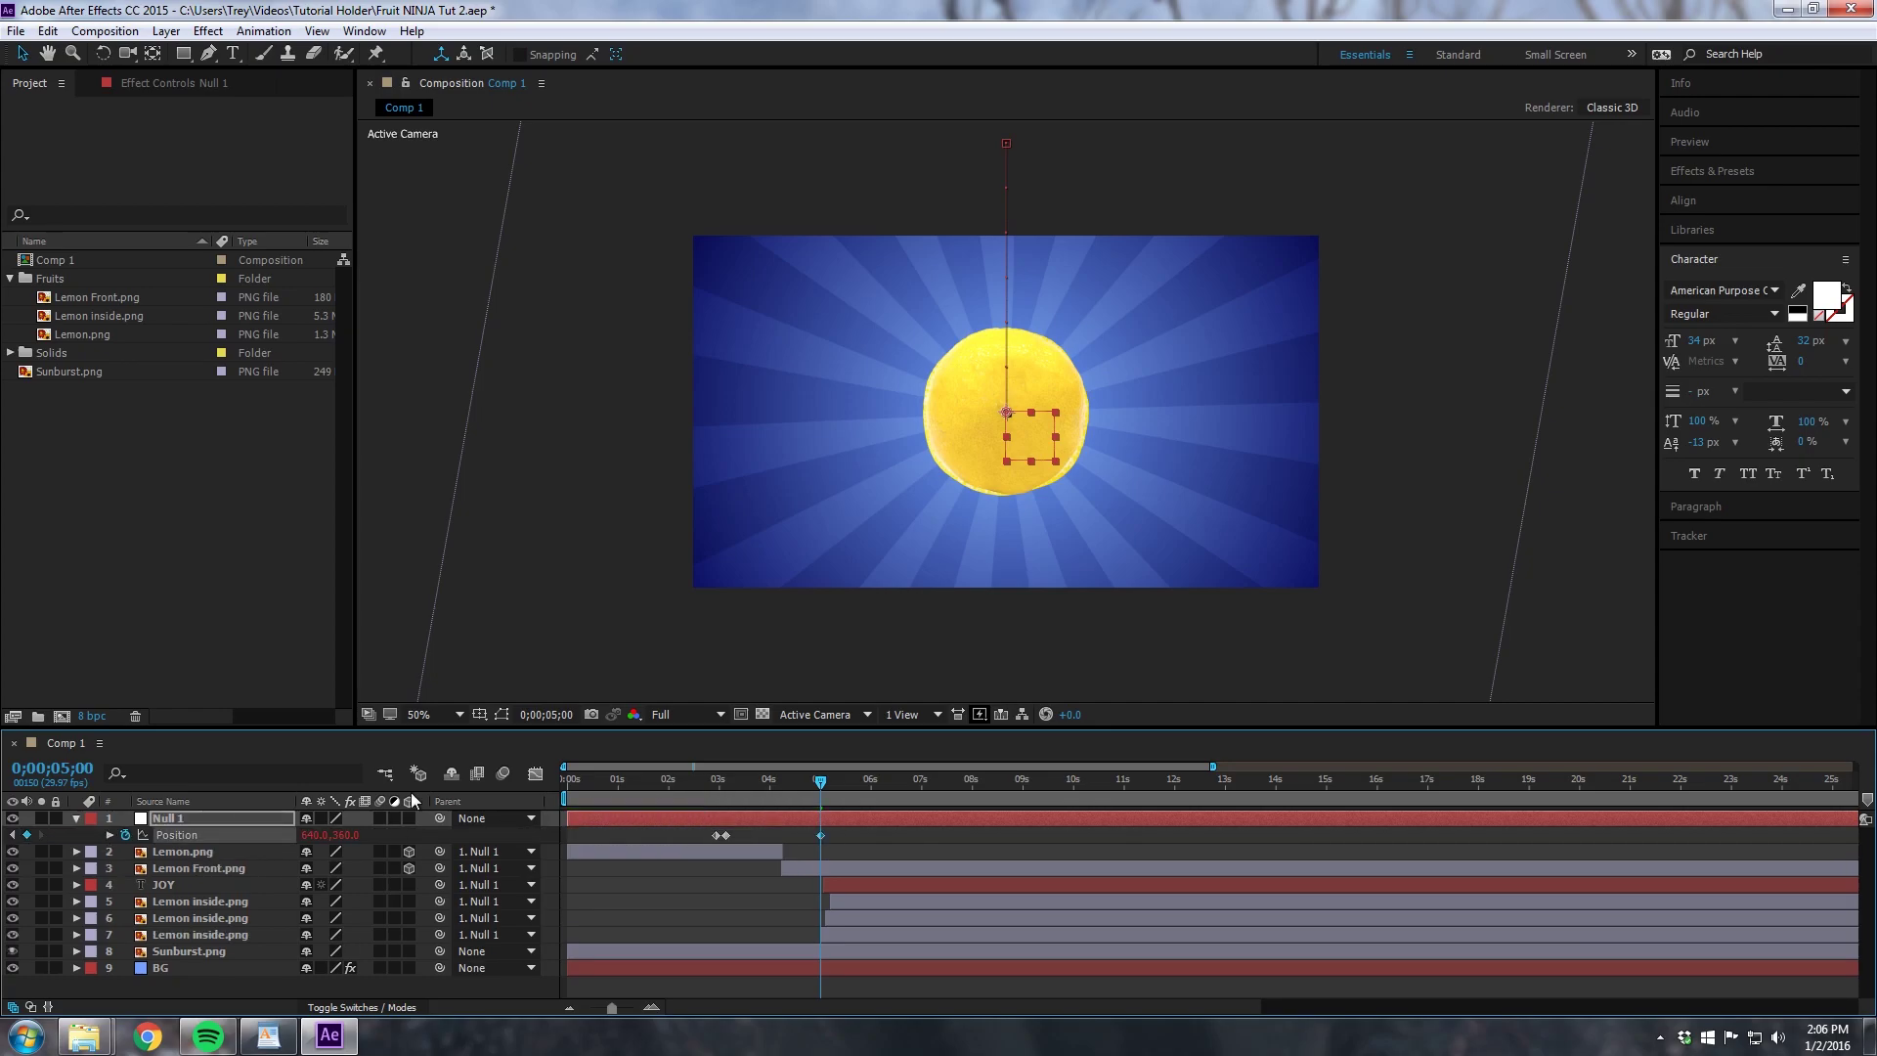
{"action": "left_click", "coordinate": [839, 785]}
{"action": "left_click_drag", "start_coordinate": [839, 785], "coordinate": [841, 780]}
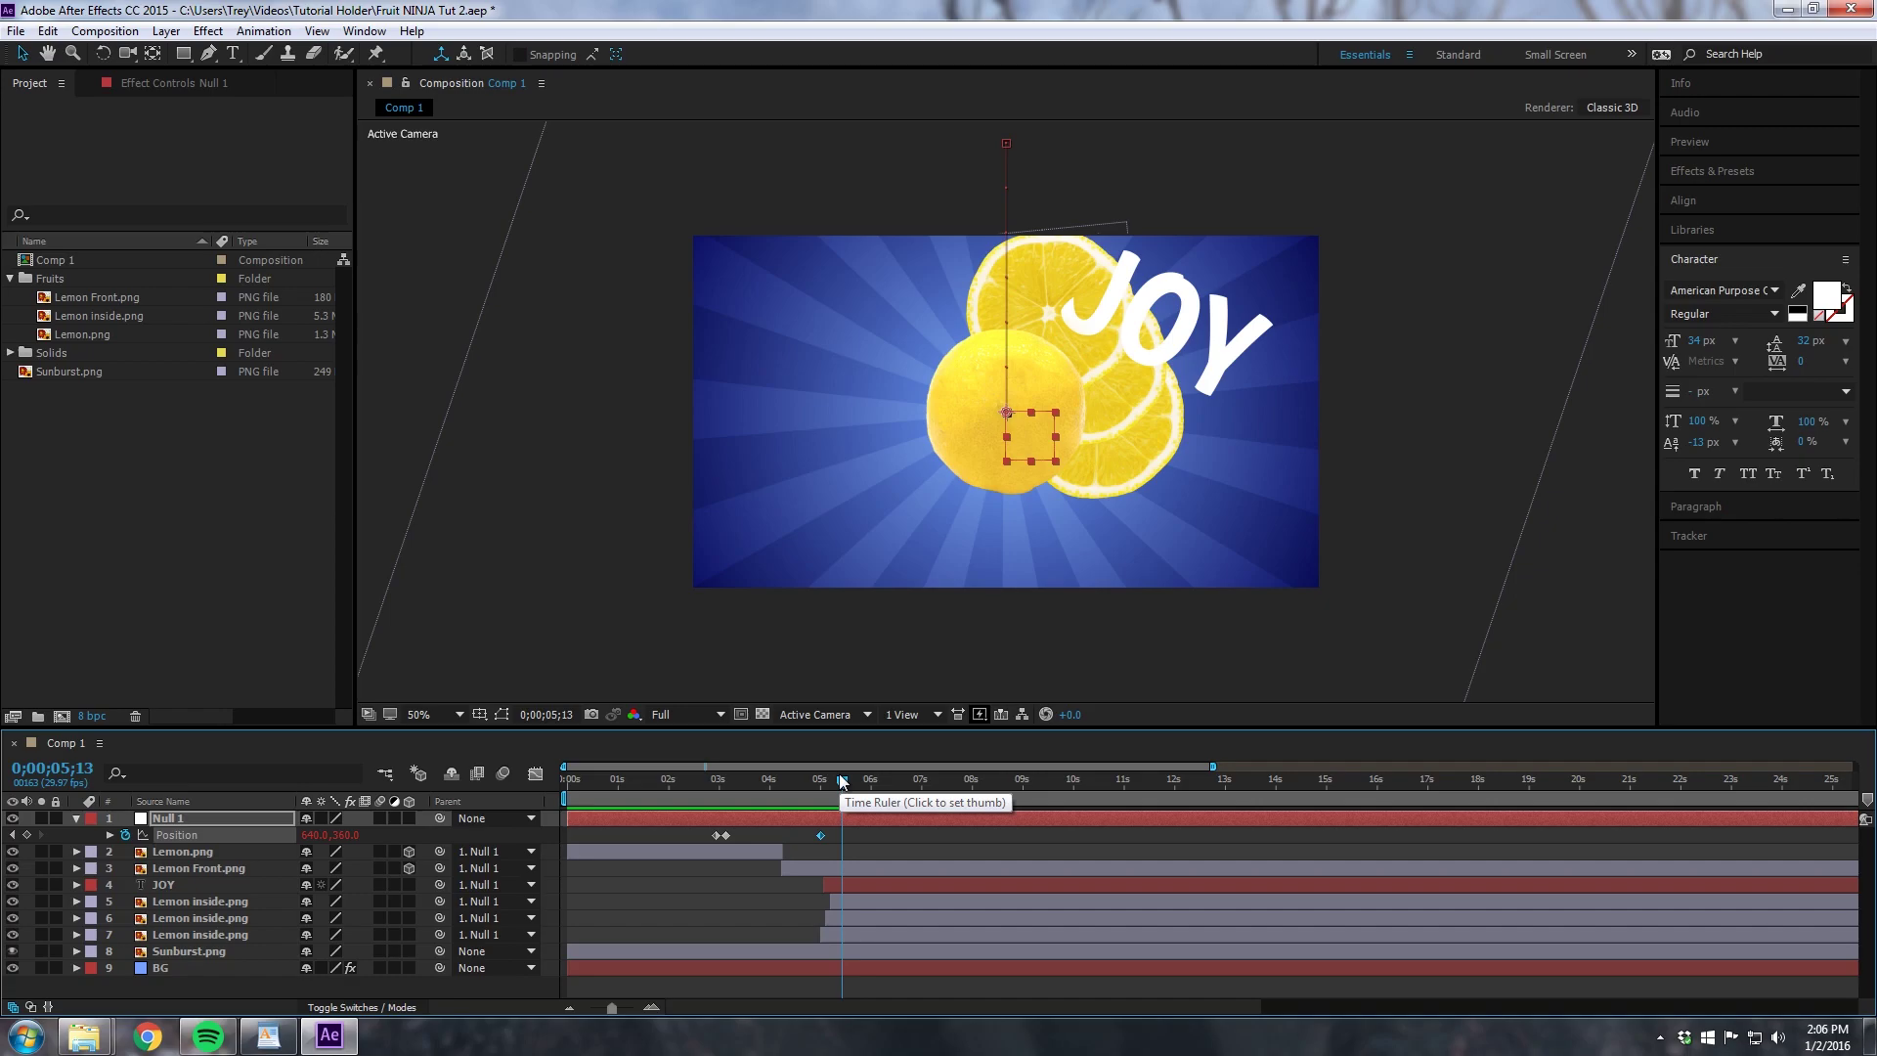
{"action": "left_click_drag", "start_coordinate": [1030, 433], "coordinate": [979, 482]}
Step: Preview the lemon and JOY animation from 0;00;01;06
{"action": "left_click_drag", "start_coordinate": [838, 782], "coordinate": [628, 764]}
{"action": "key", "text": "space"}
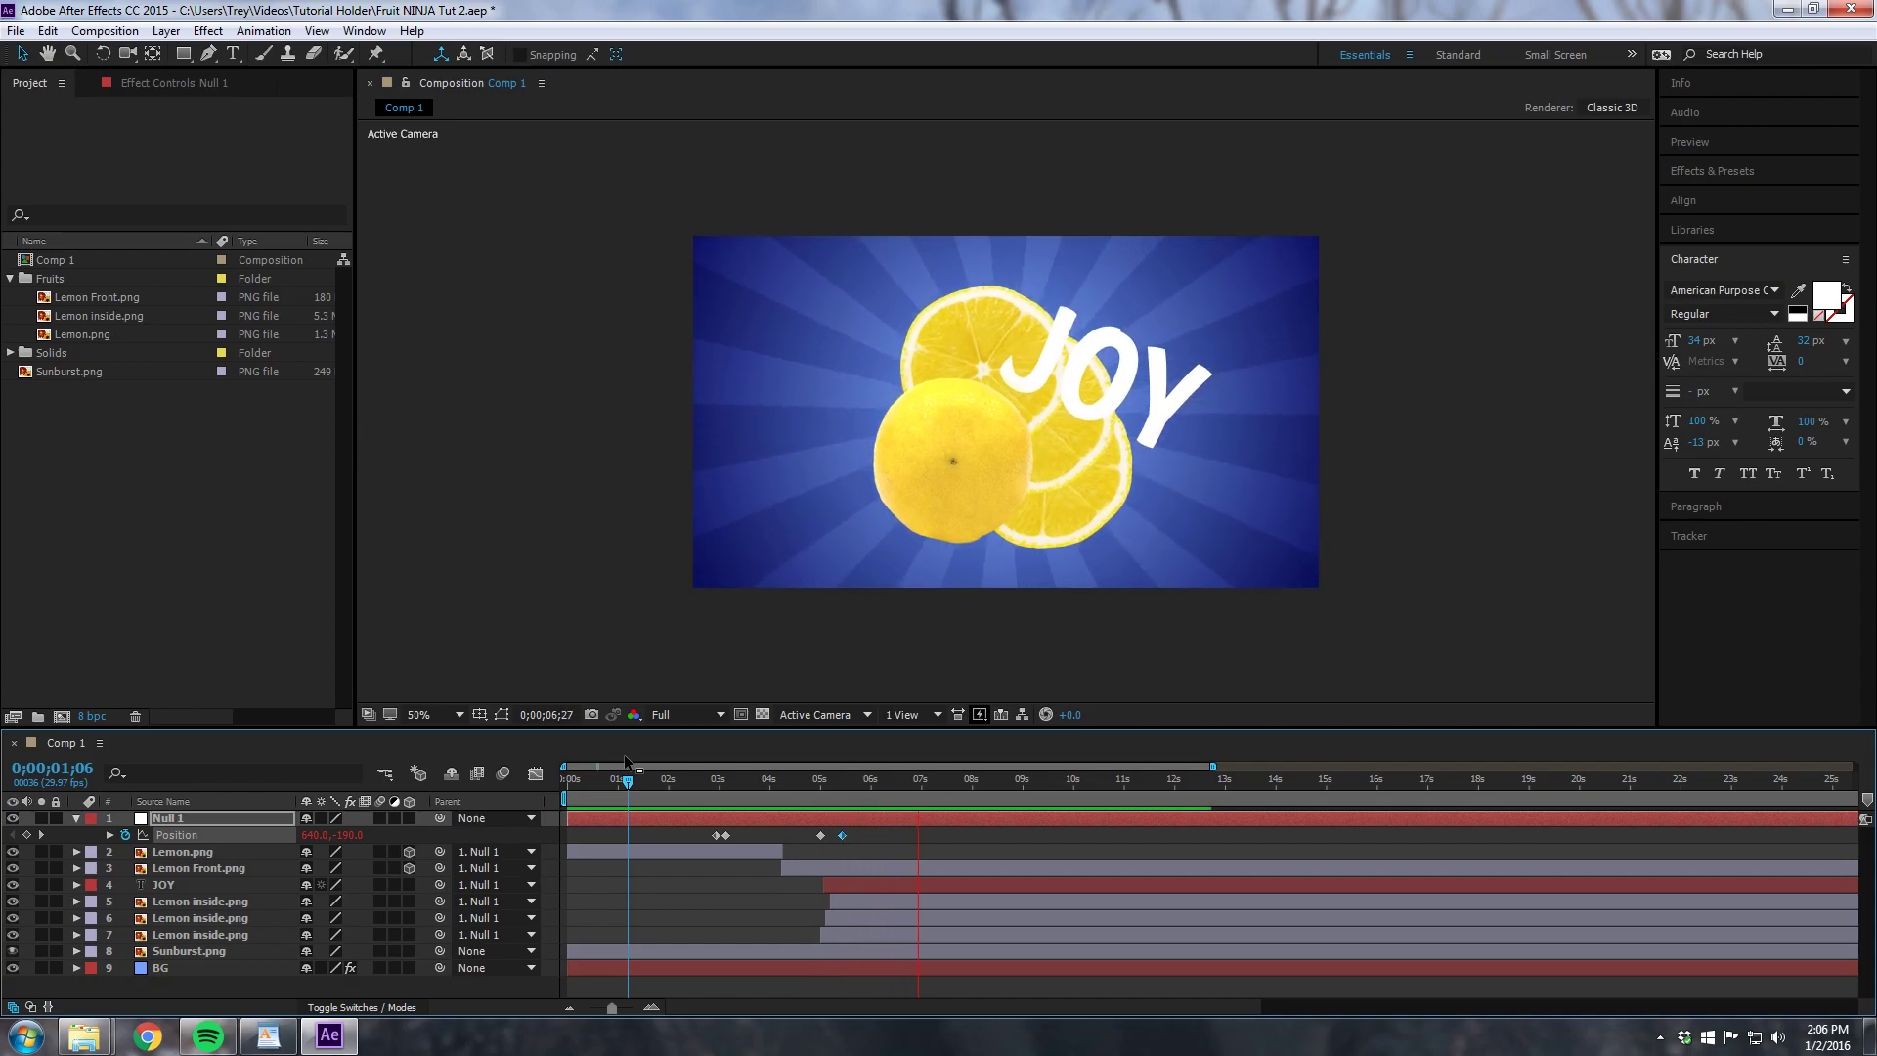
{"action": "key", "text": "space"}
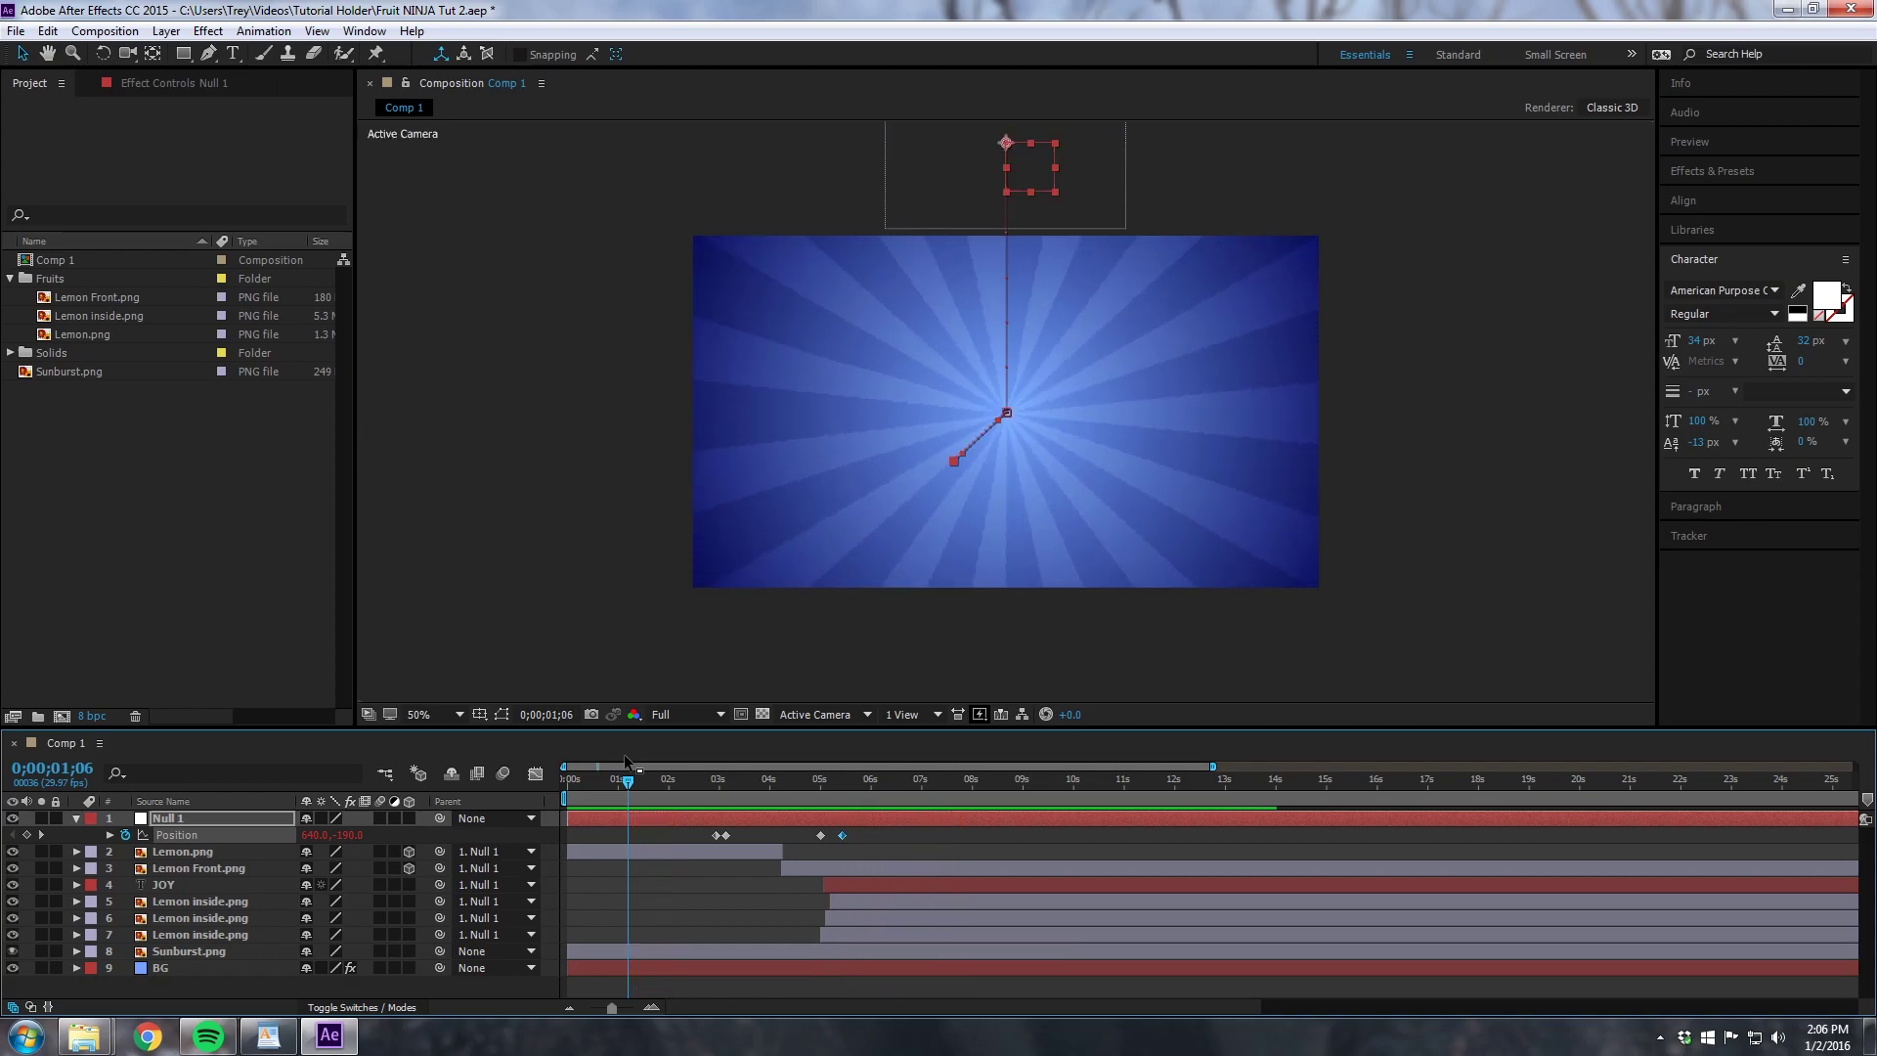
Step: Enable motion blur for the composition and for the lemon, JOY and lemon slice layers, and preview from 0;00;02;11
{"action": "left_click_drag", "start_coordinate": [720, 779], "coordinate": [798, 821]}
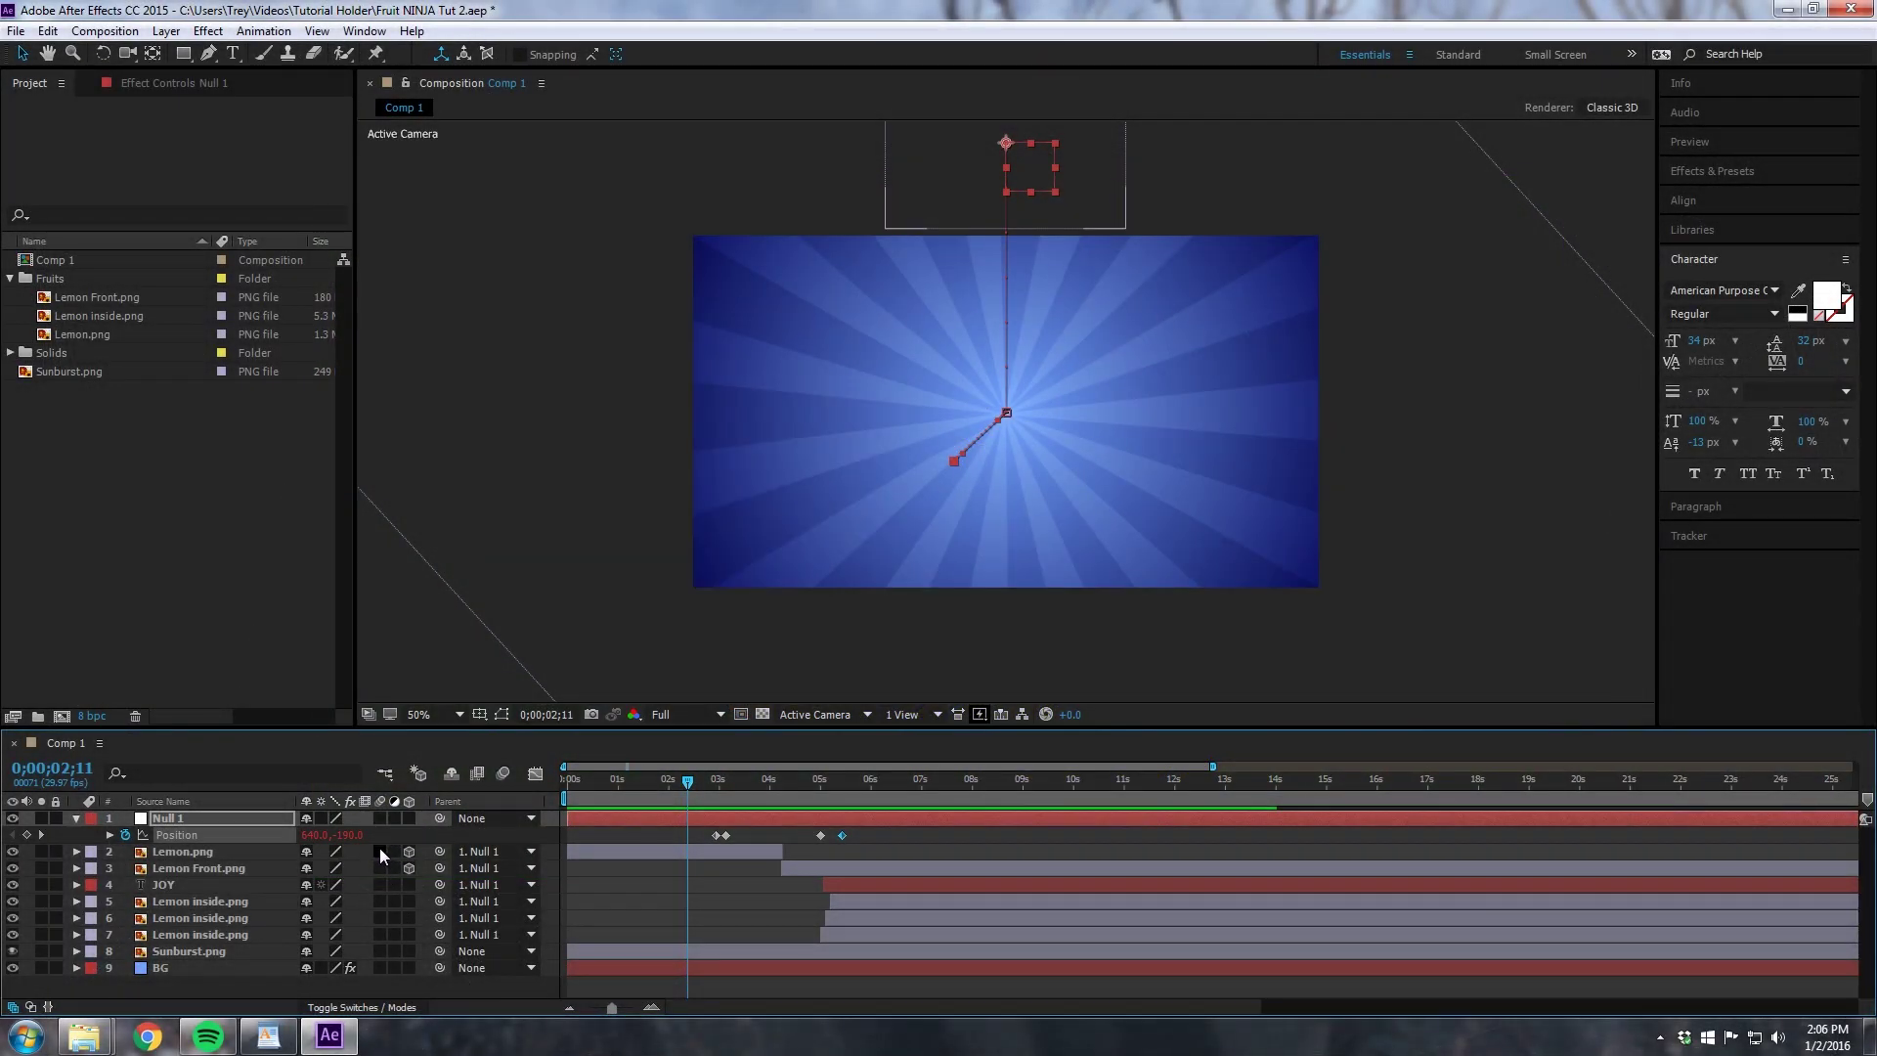
{"action": "left_click_drag", "start_coordinate": [379, 847], "coordinate": [379, 917]}
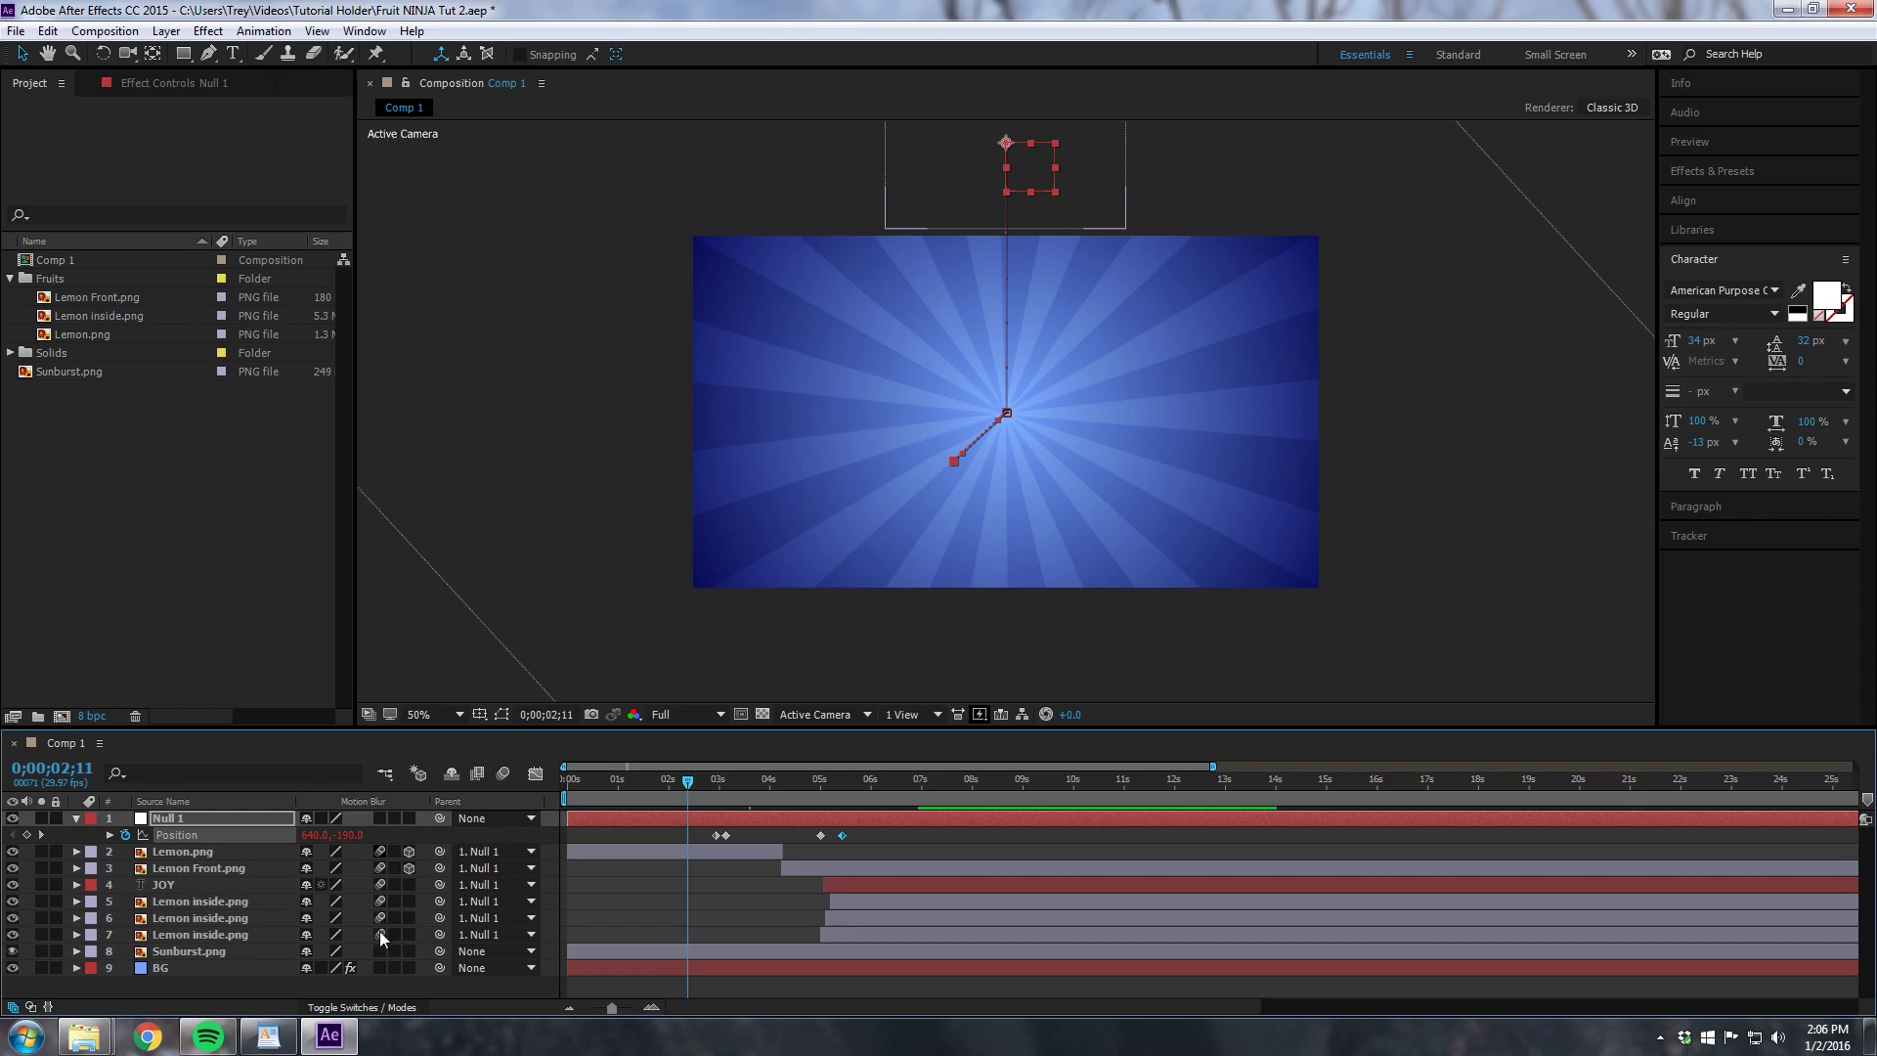
{"action": "left_click", "coordinate": [503, 775]}
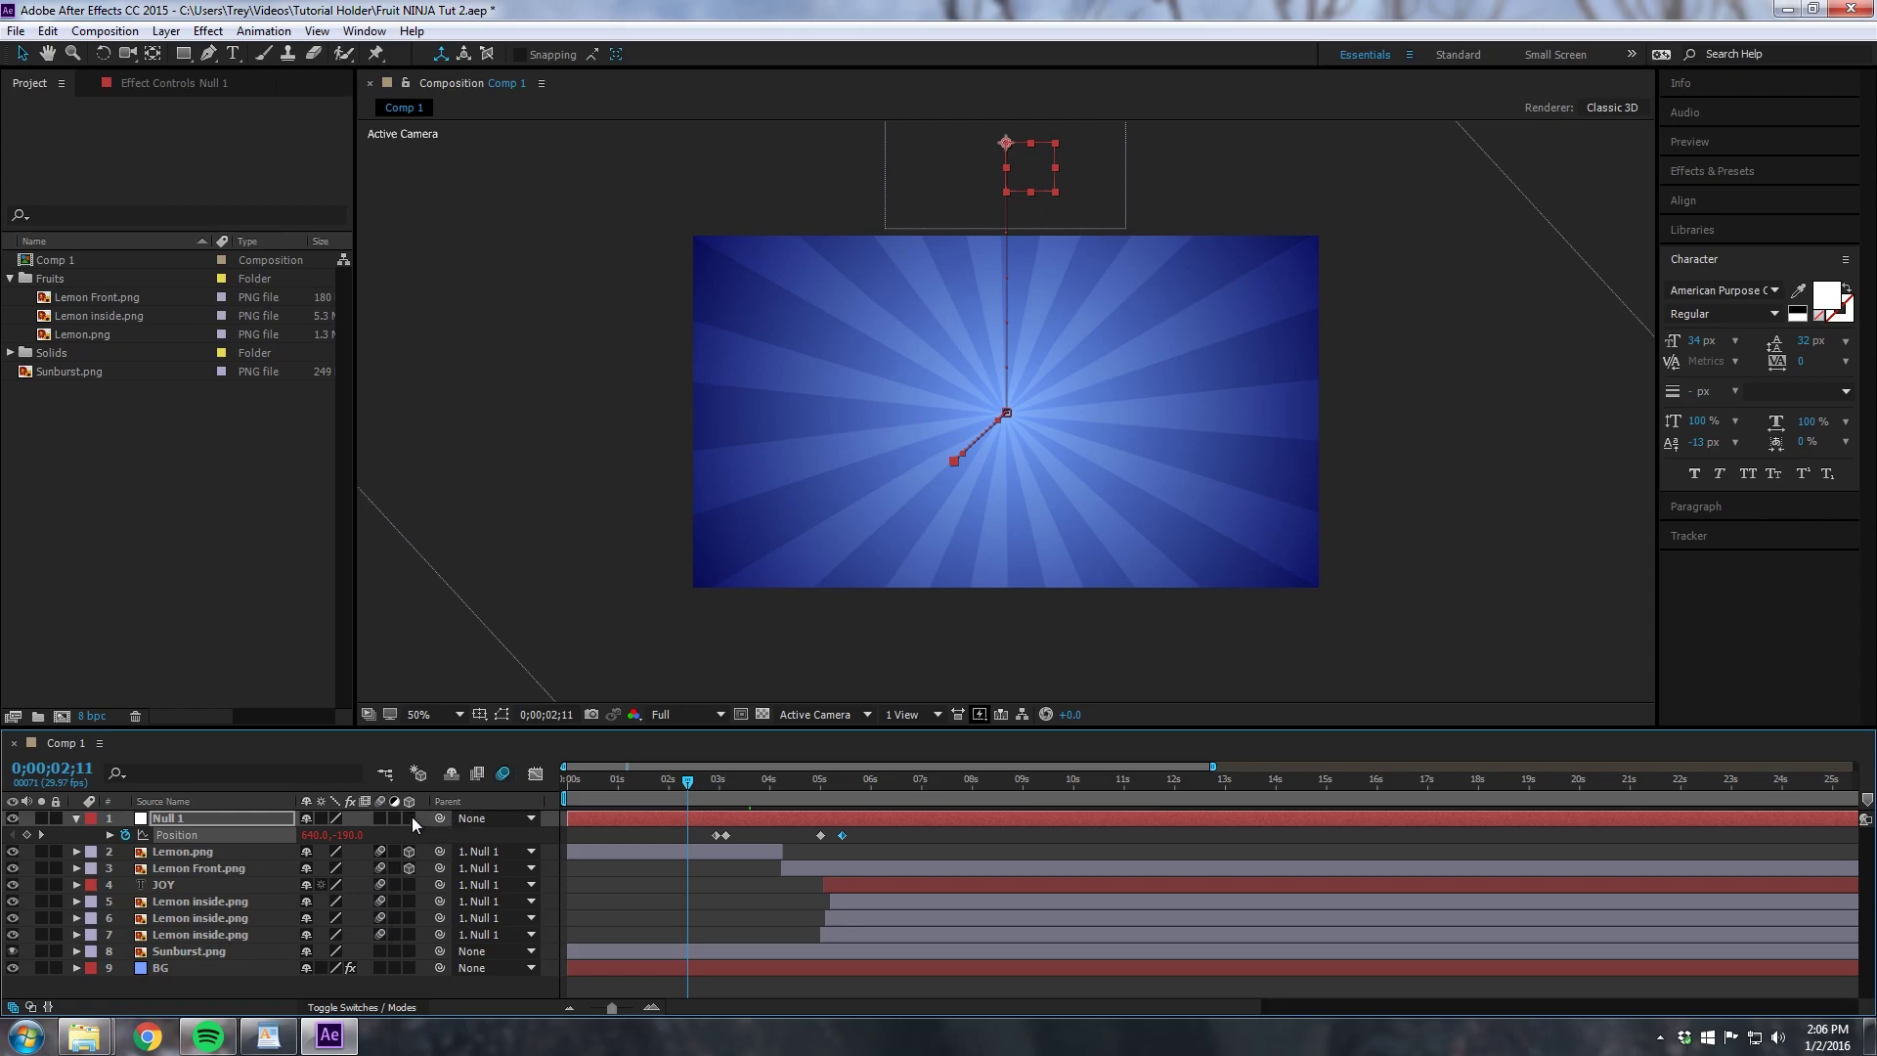
{"action": "key", "text": "space"}
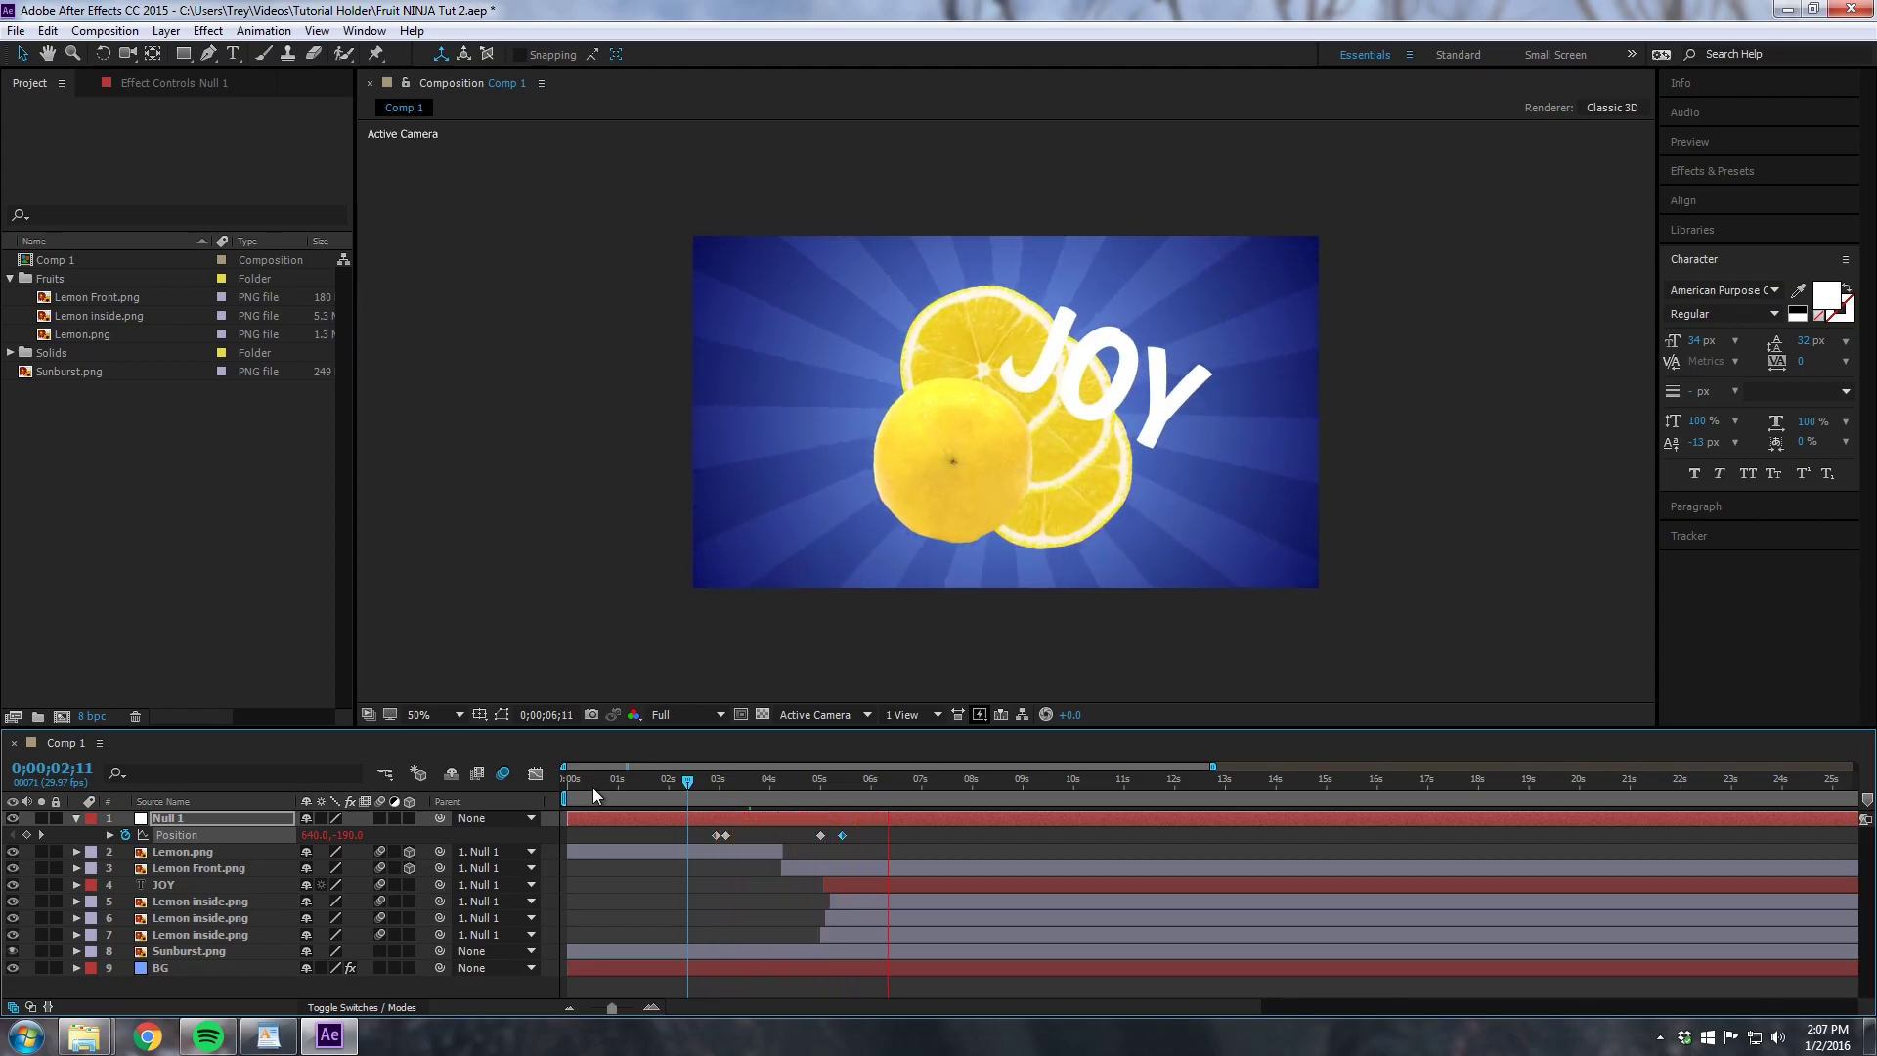
Step: At 0;00;05;01, keyframe the Start Color and End Color of BG's Gradient Ramp, reveal the keyframes, and apply Easy Ease to them
{"action": "left_click_drag", "start_coordinate": [687, 779], "coordinate": [821, 784]}
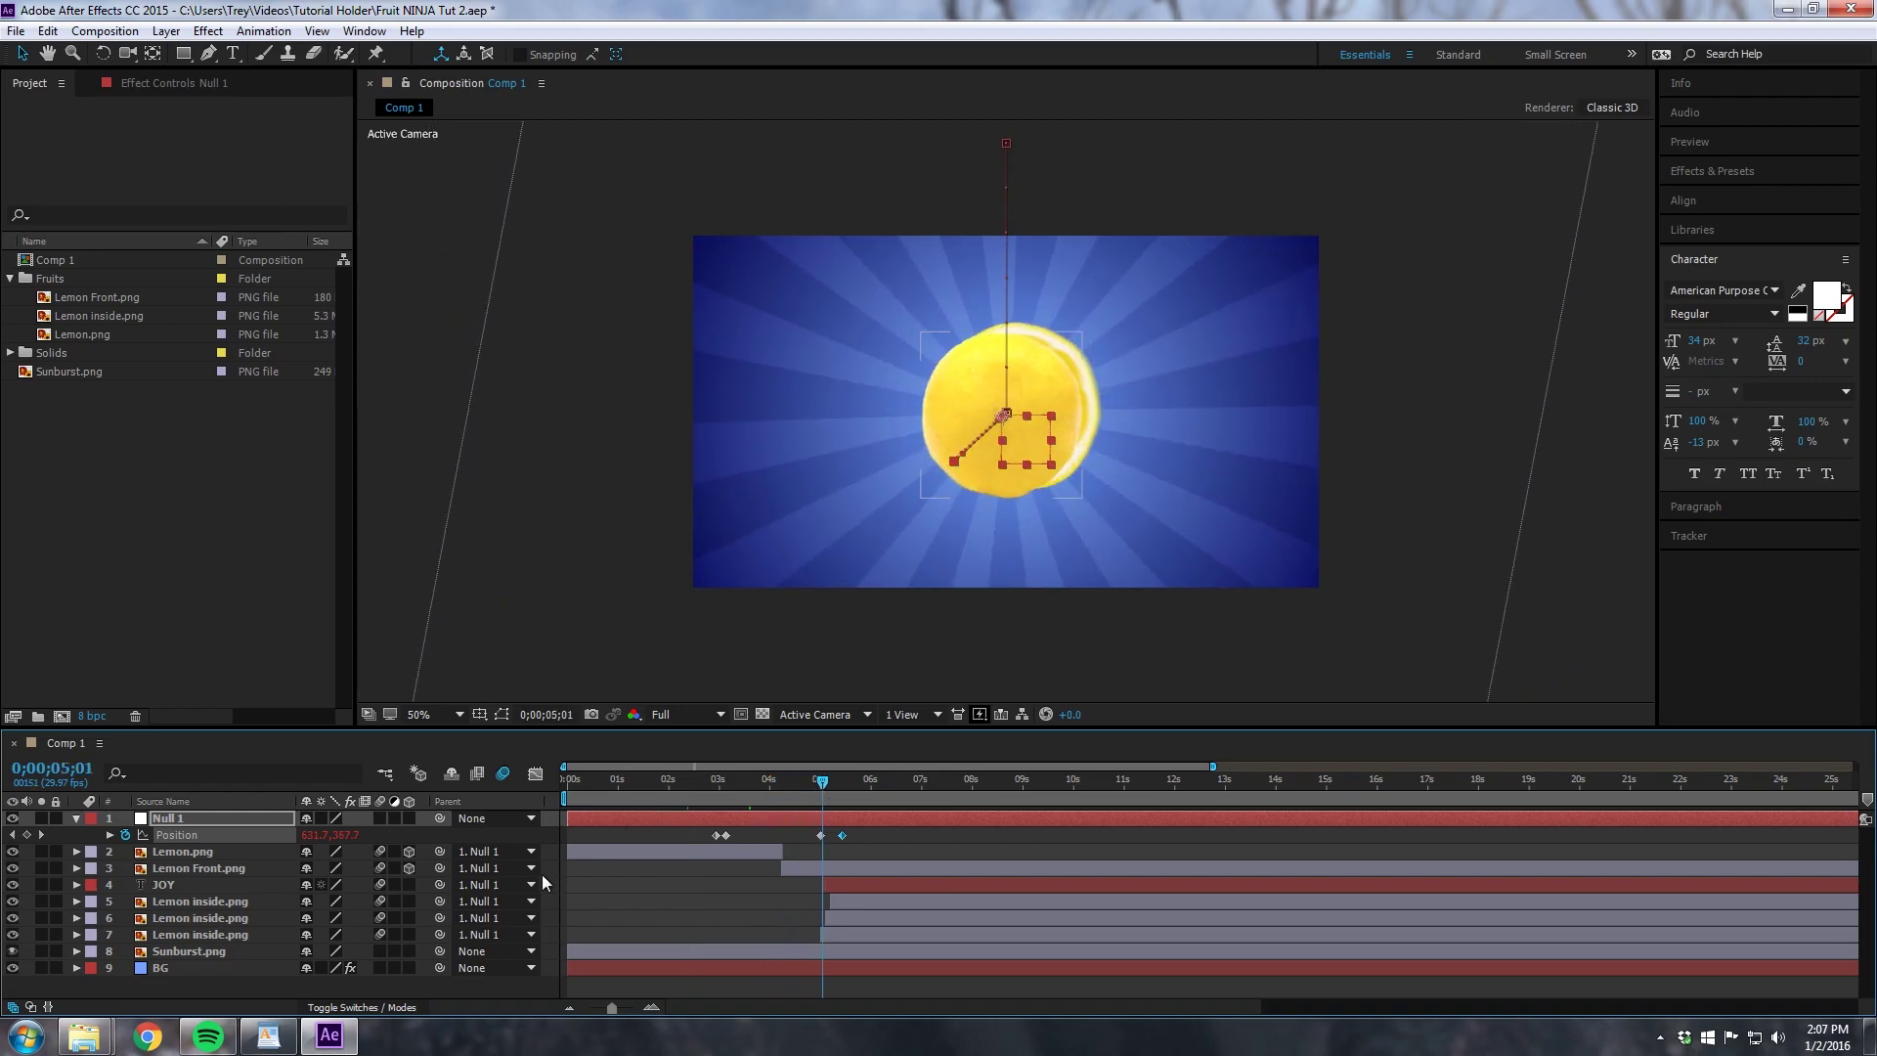
{"action": "left_click", "coordinate": [143, 966]}
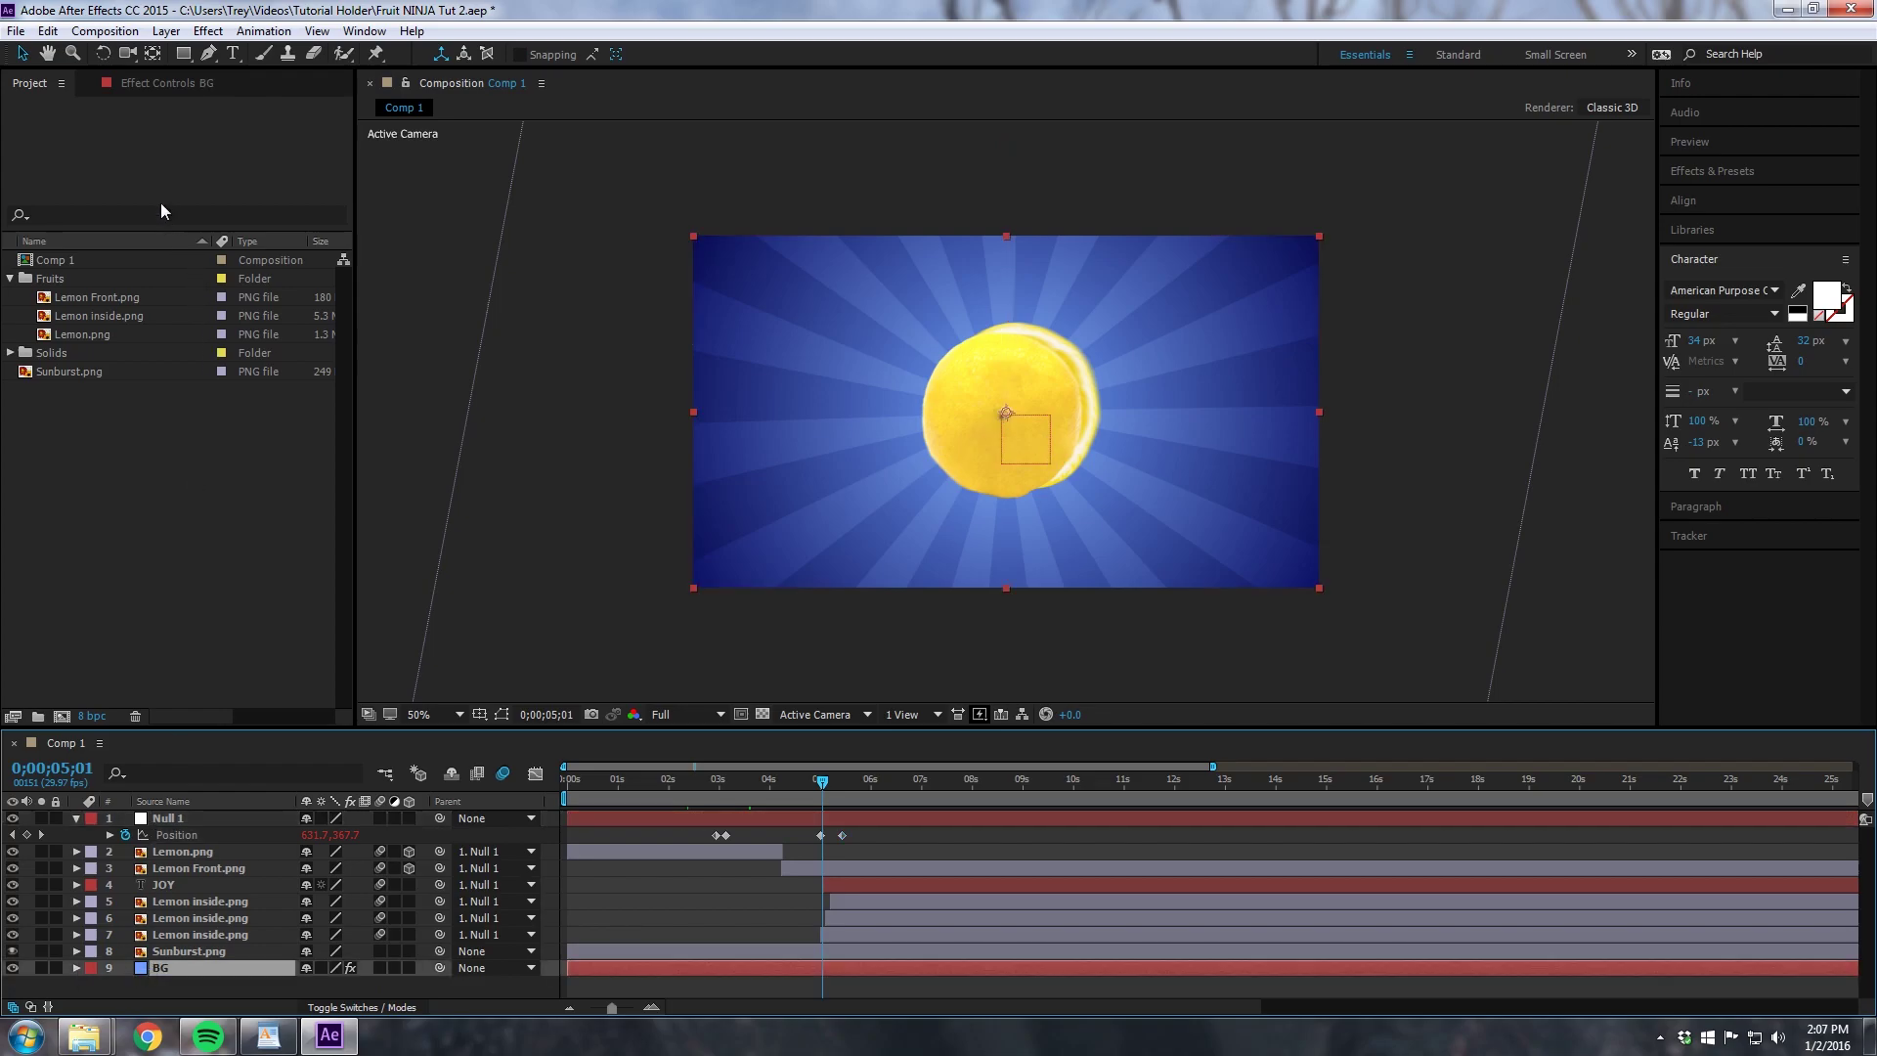
{"action": "left_click", "coordinate": [137, 83]}
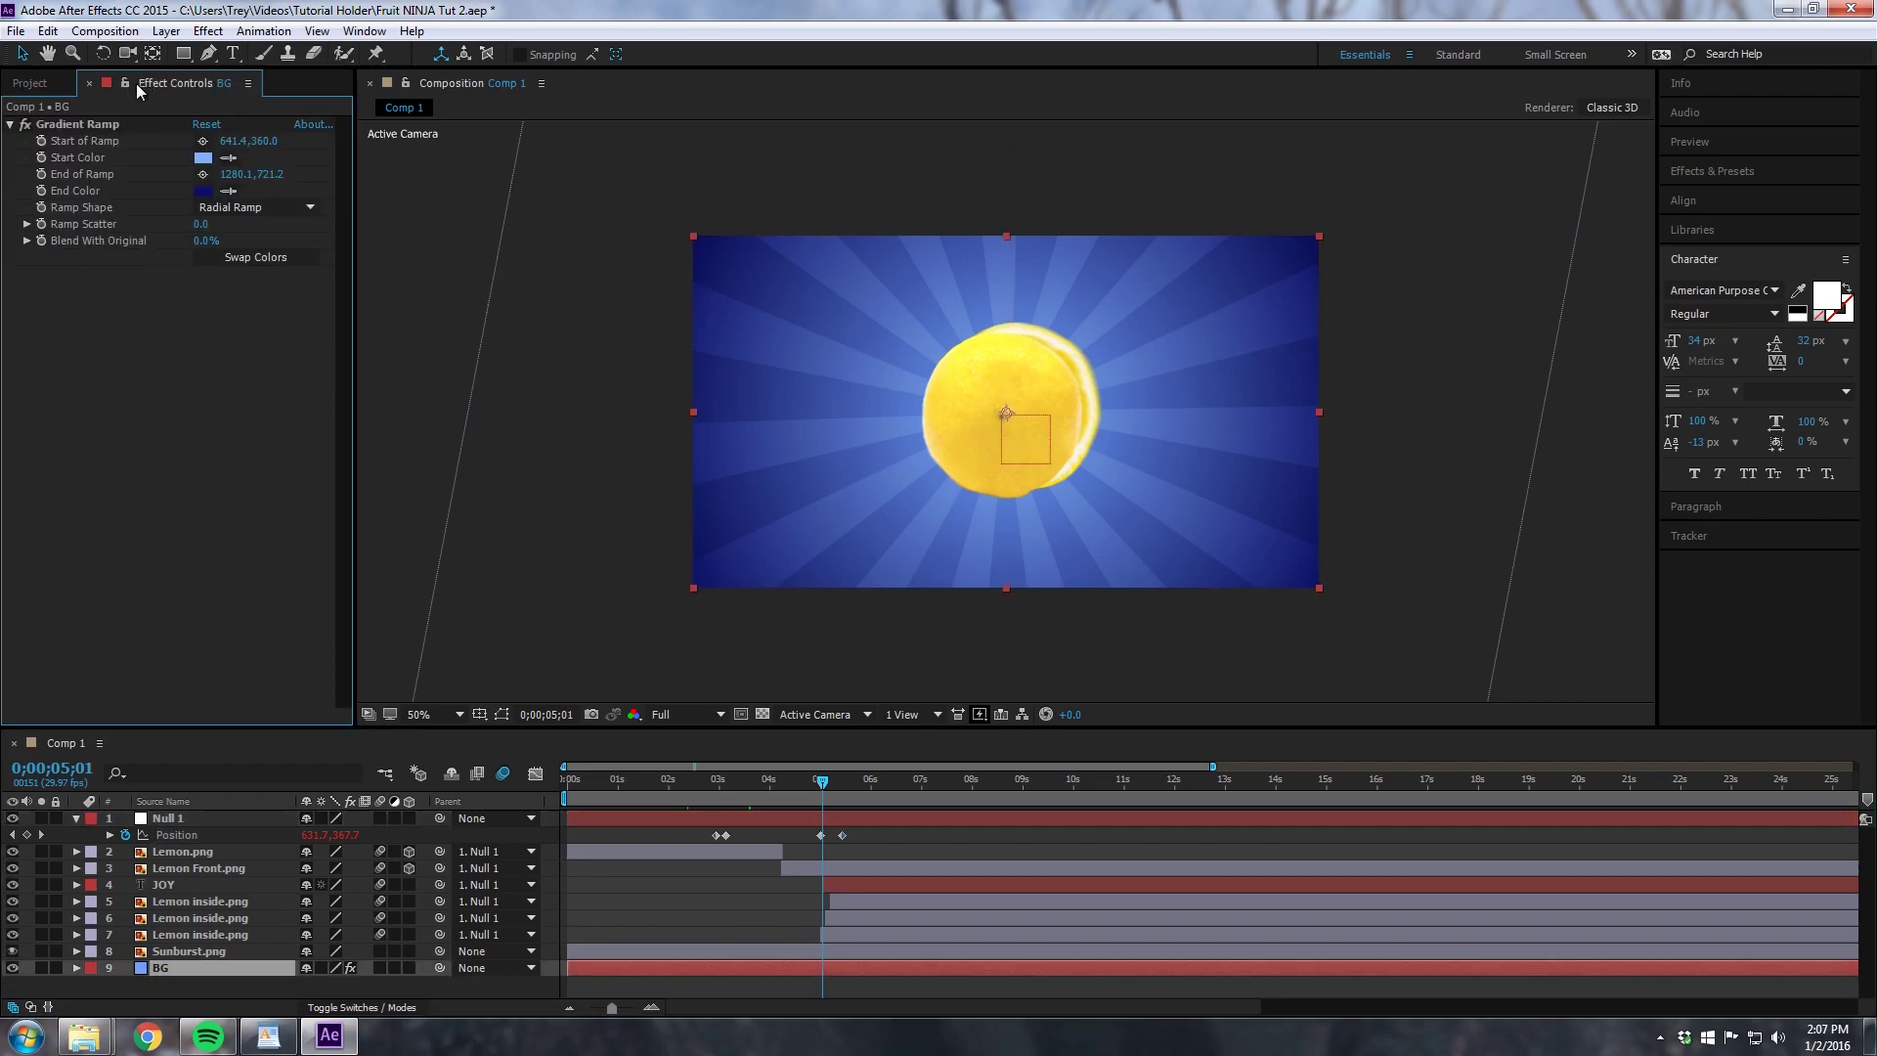
{"action": "left_click", "coordinate": [42, 157]}
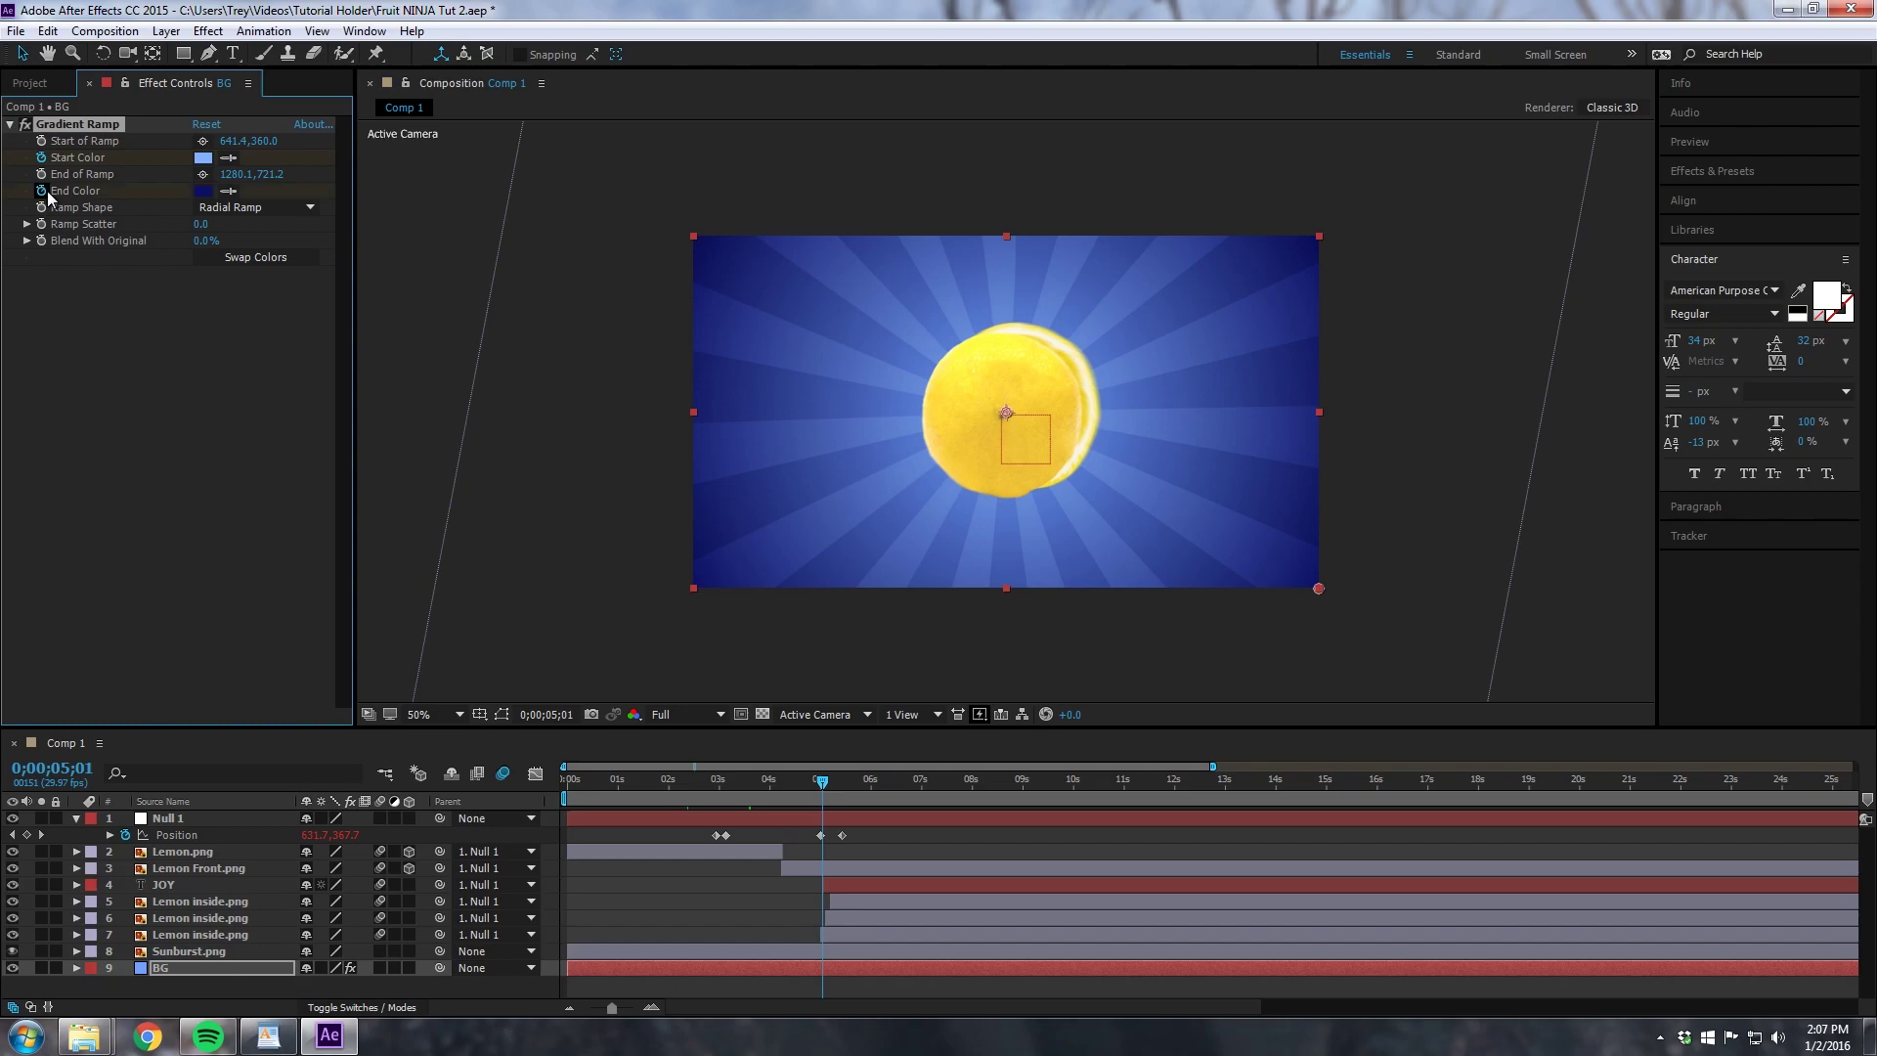
{"action": "key", "text": "u"}
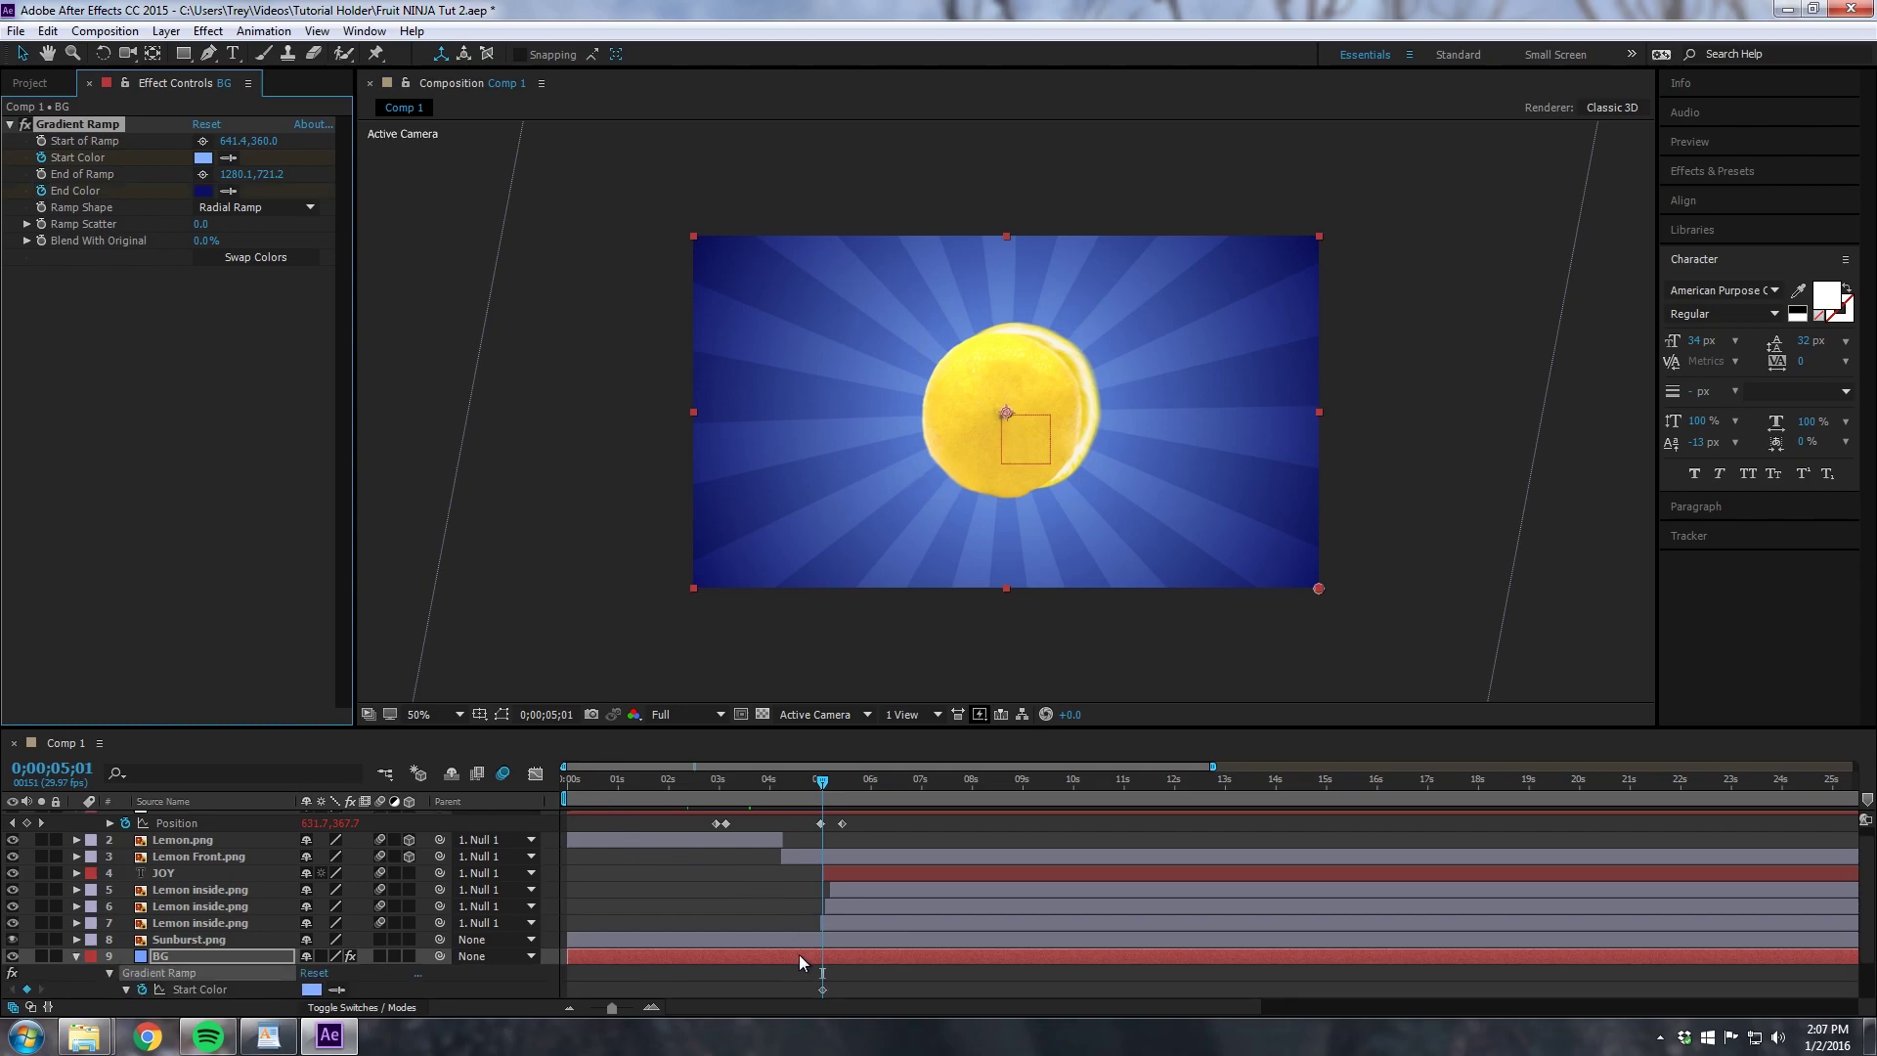
{"action": "scroll", "coordinate": [800, 956], "scroll_direction": "down", "scroll_amount": 1}
{"action": "left_click_drag", "start_coordinate": [803, 931], "coordinate": [830, 980]}
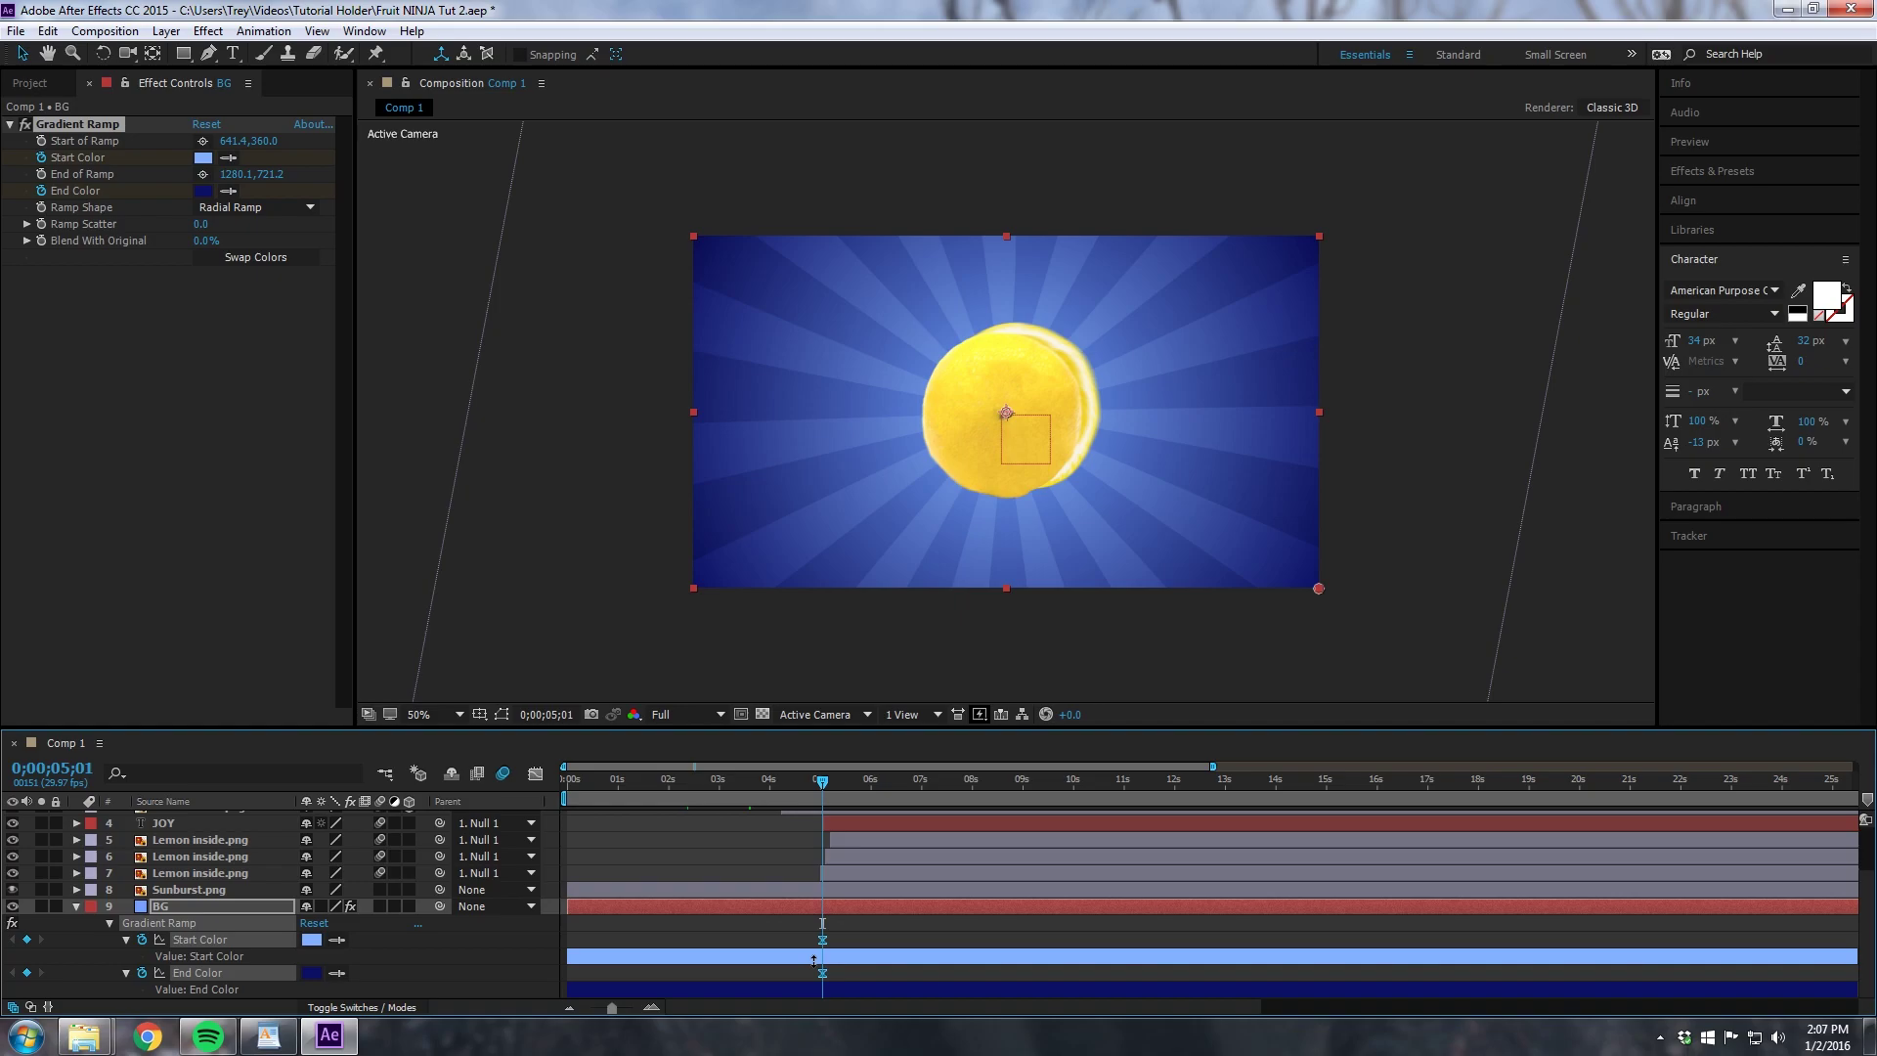
Step: At 0;00;05;12, set the Gradient Ramp's Start Color to light green 7FDF7D
{"action": "left_click_drag", "start_coordinate": [823, 778], "coordinate": [841, 788]}
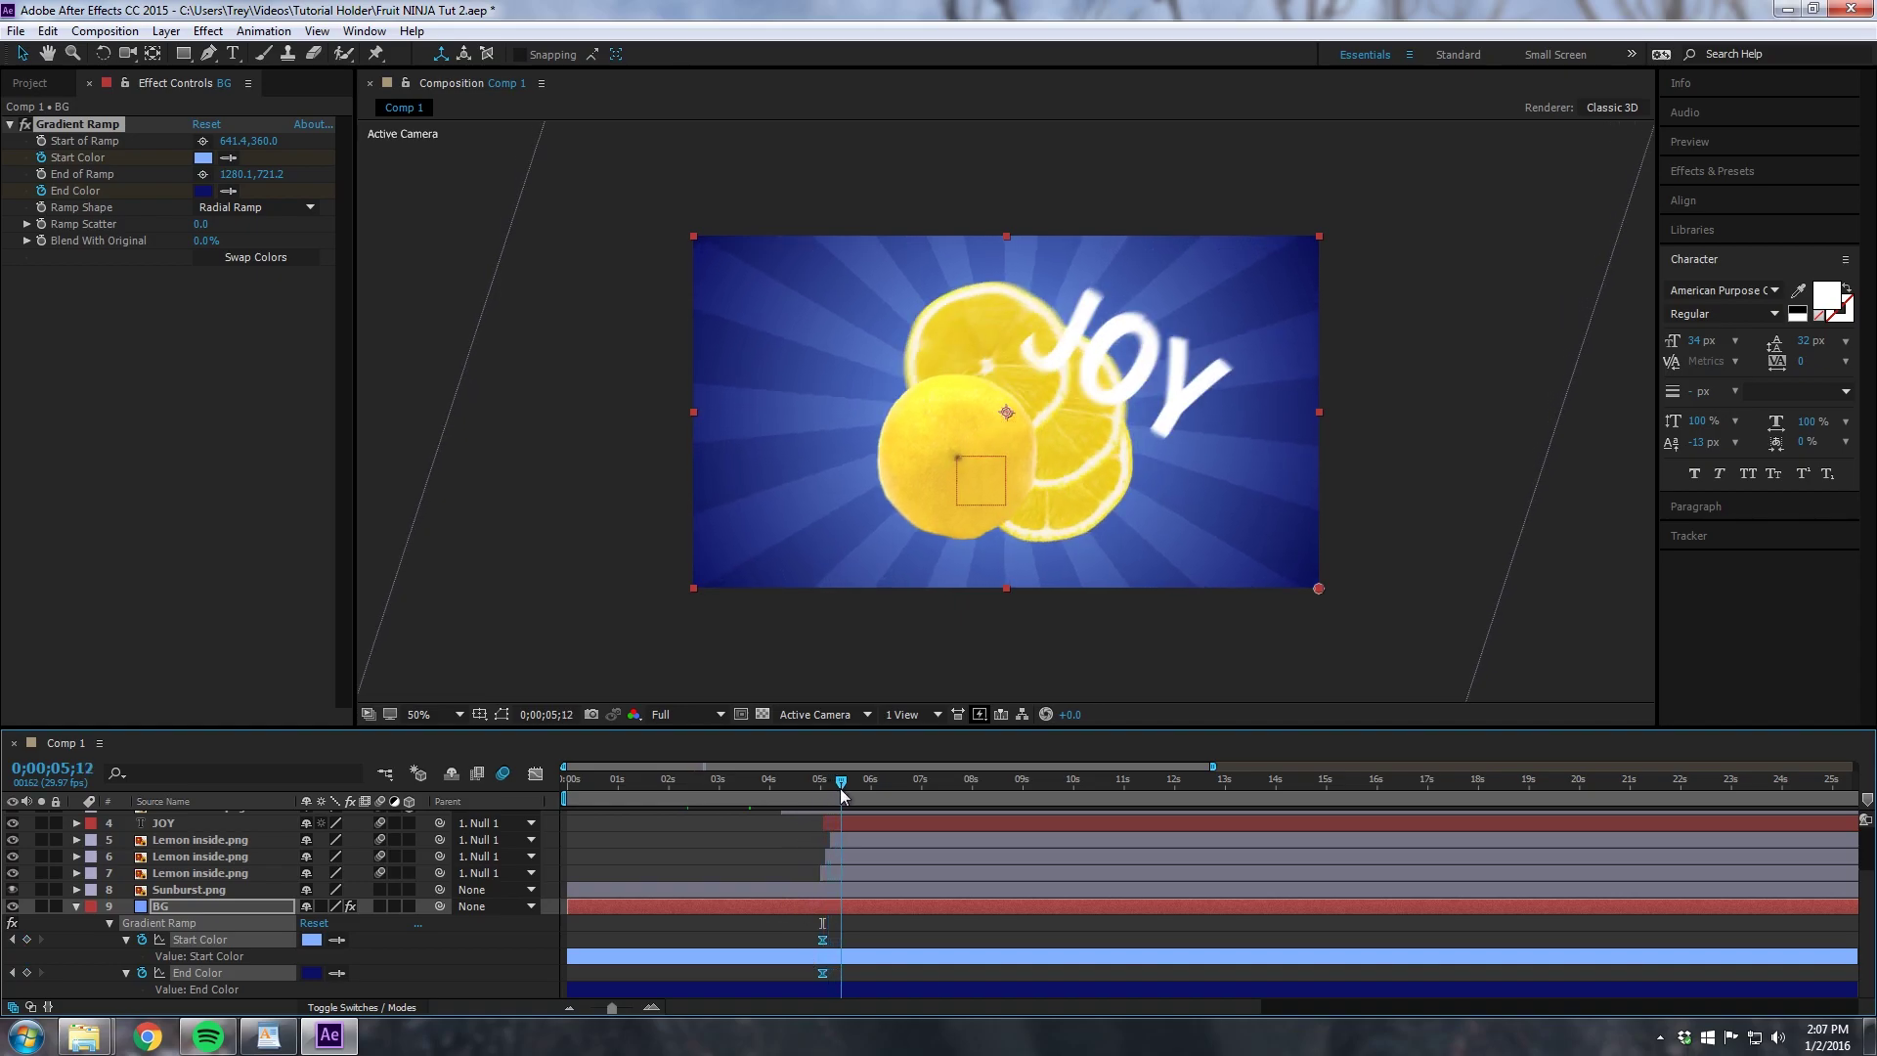
{"action": "left_click", "coordinate": [311, 940]}
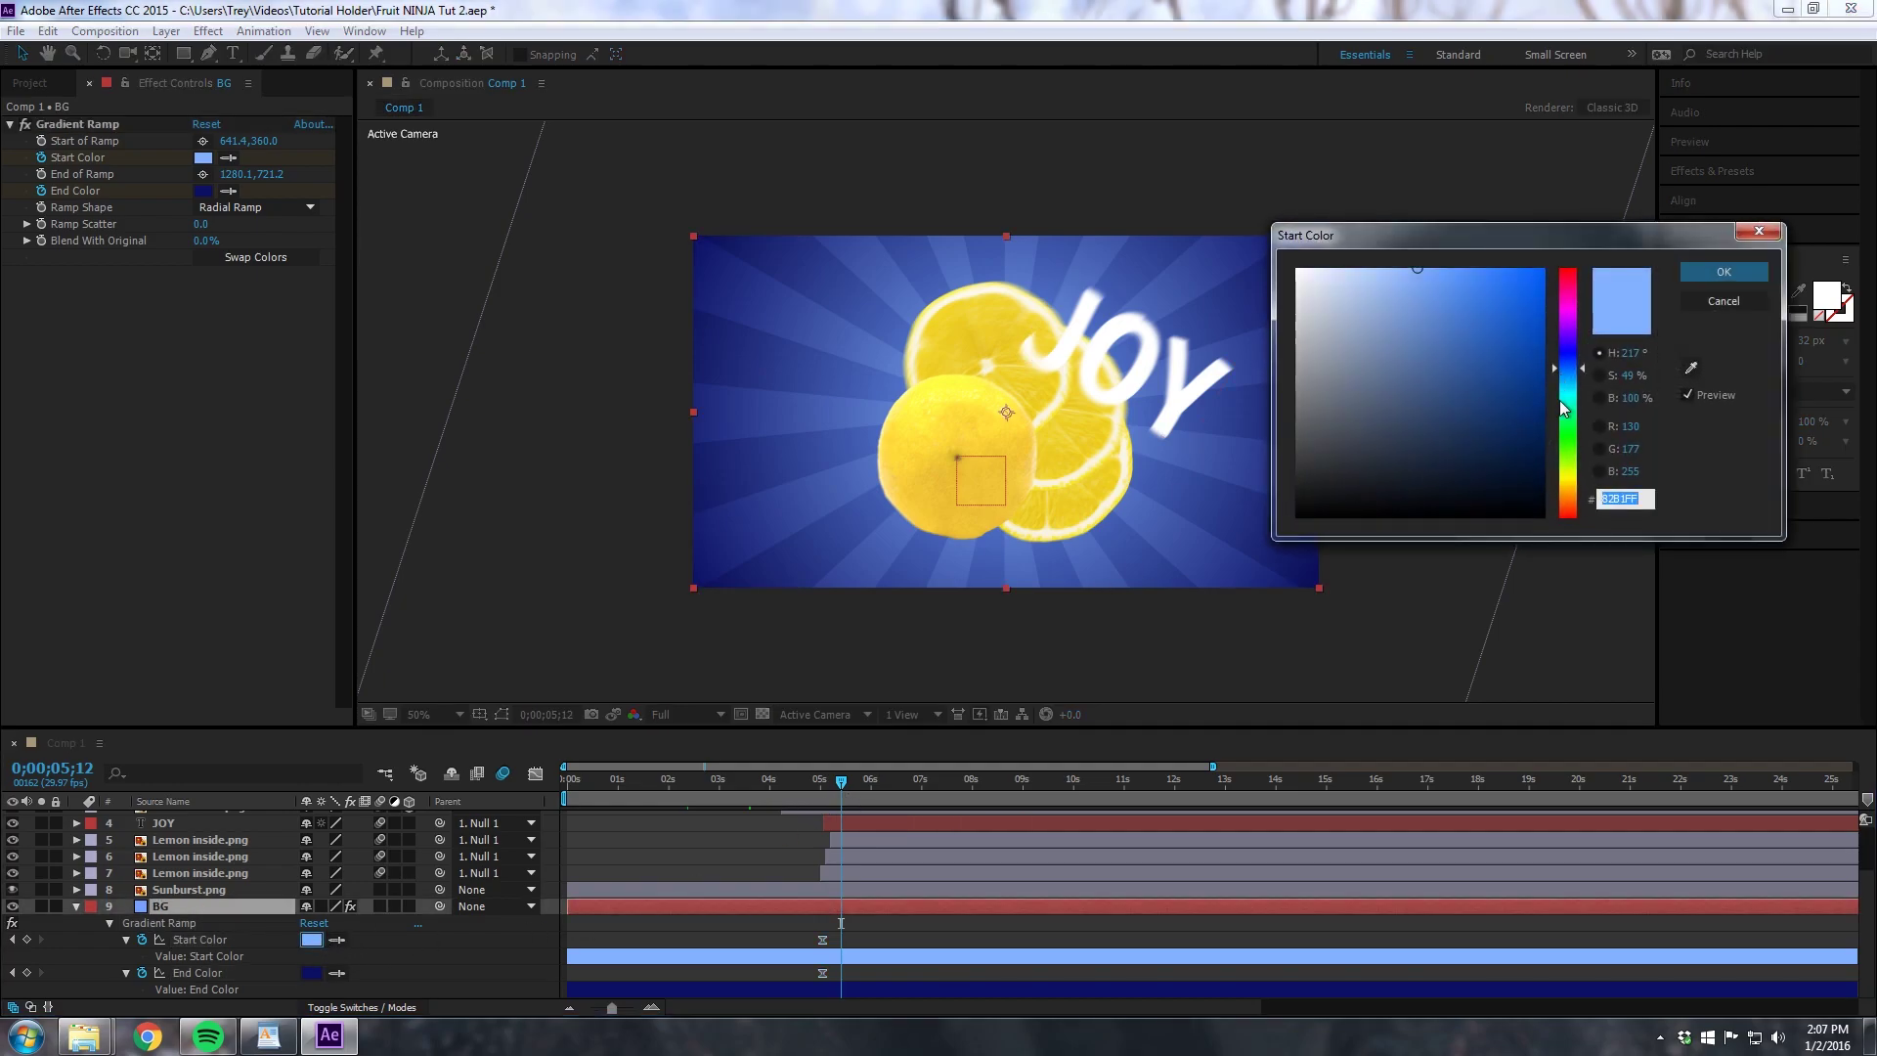
{"action": "left_click", "coordinate": [1569, 438]}
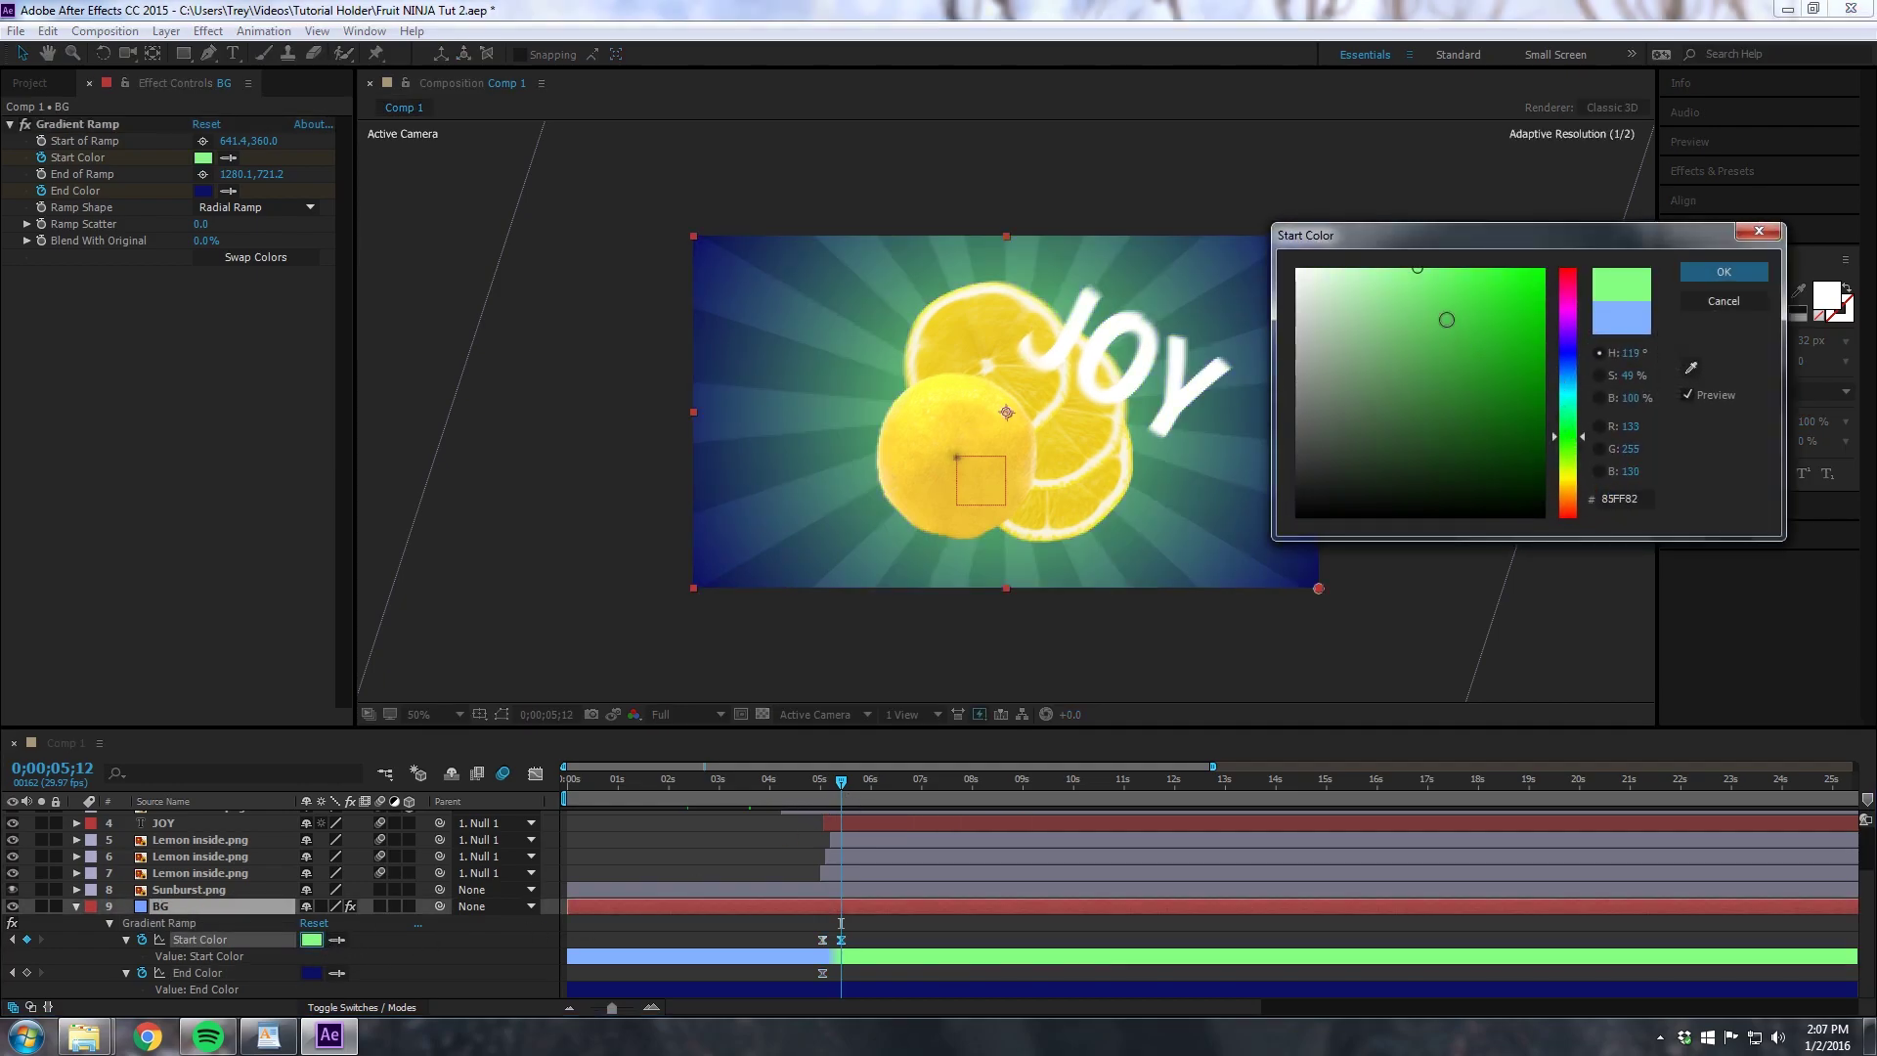
{"action": "left_click", "coordinate": [1408, 302]}
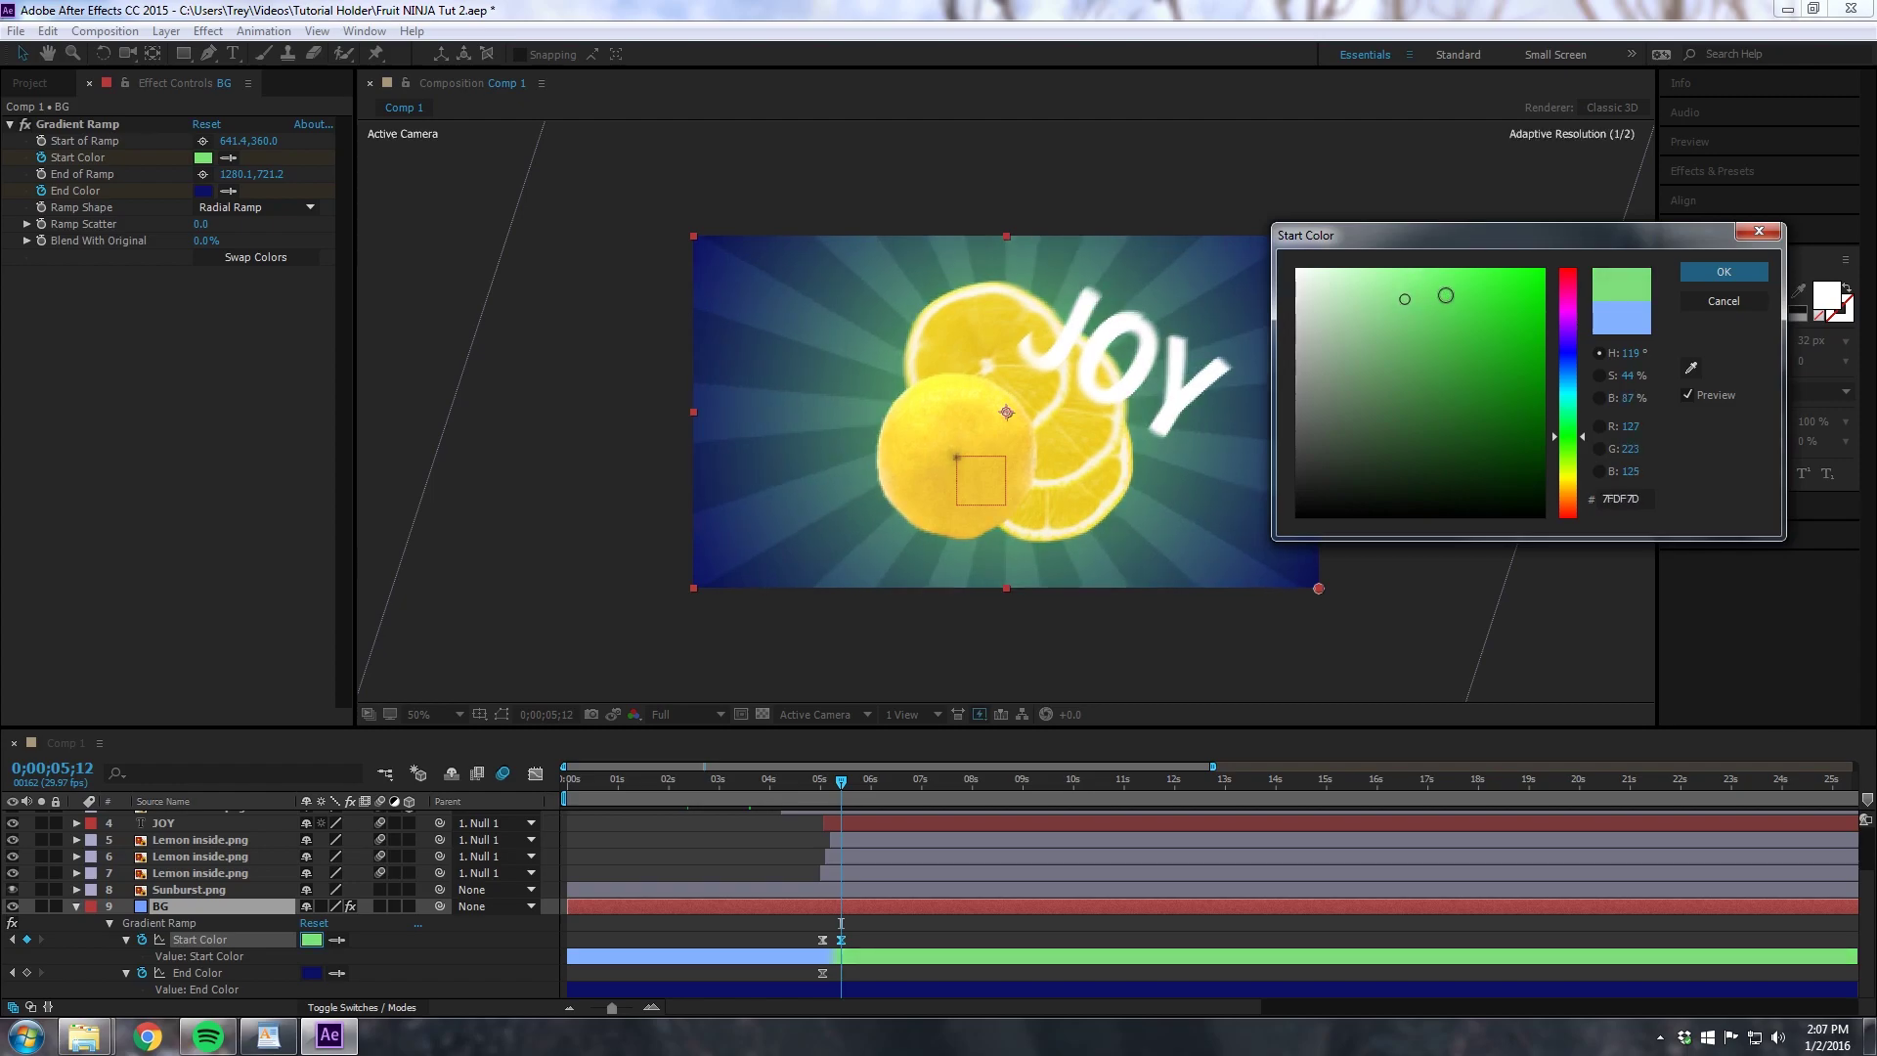
{"action": "left_click", "coordinate": [1713, 275]}
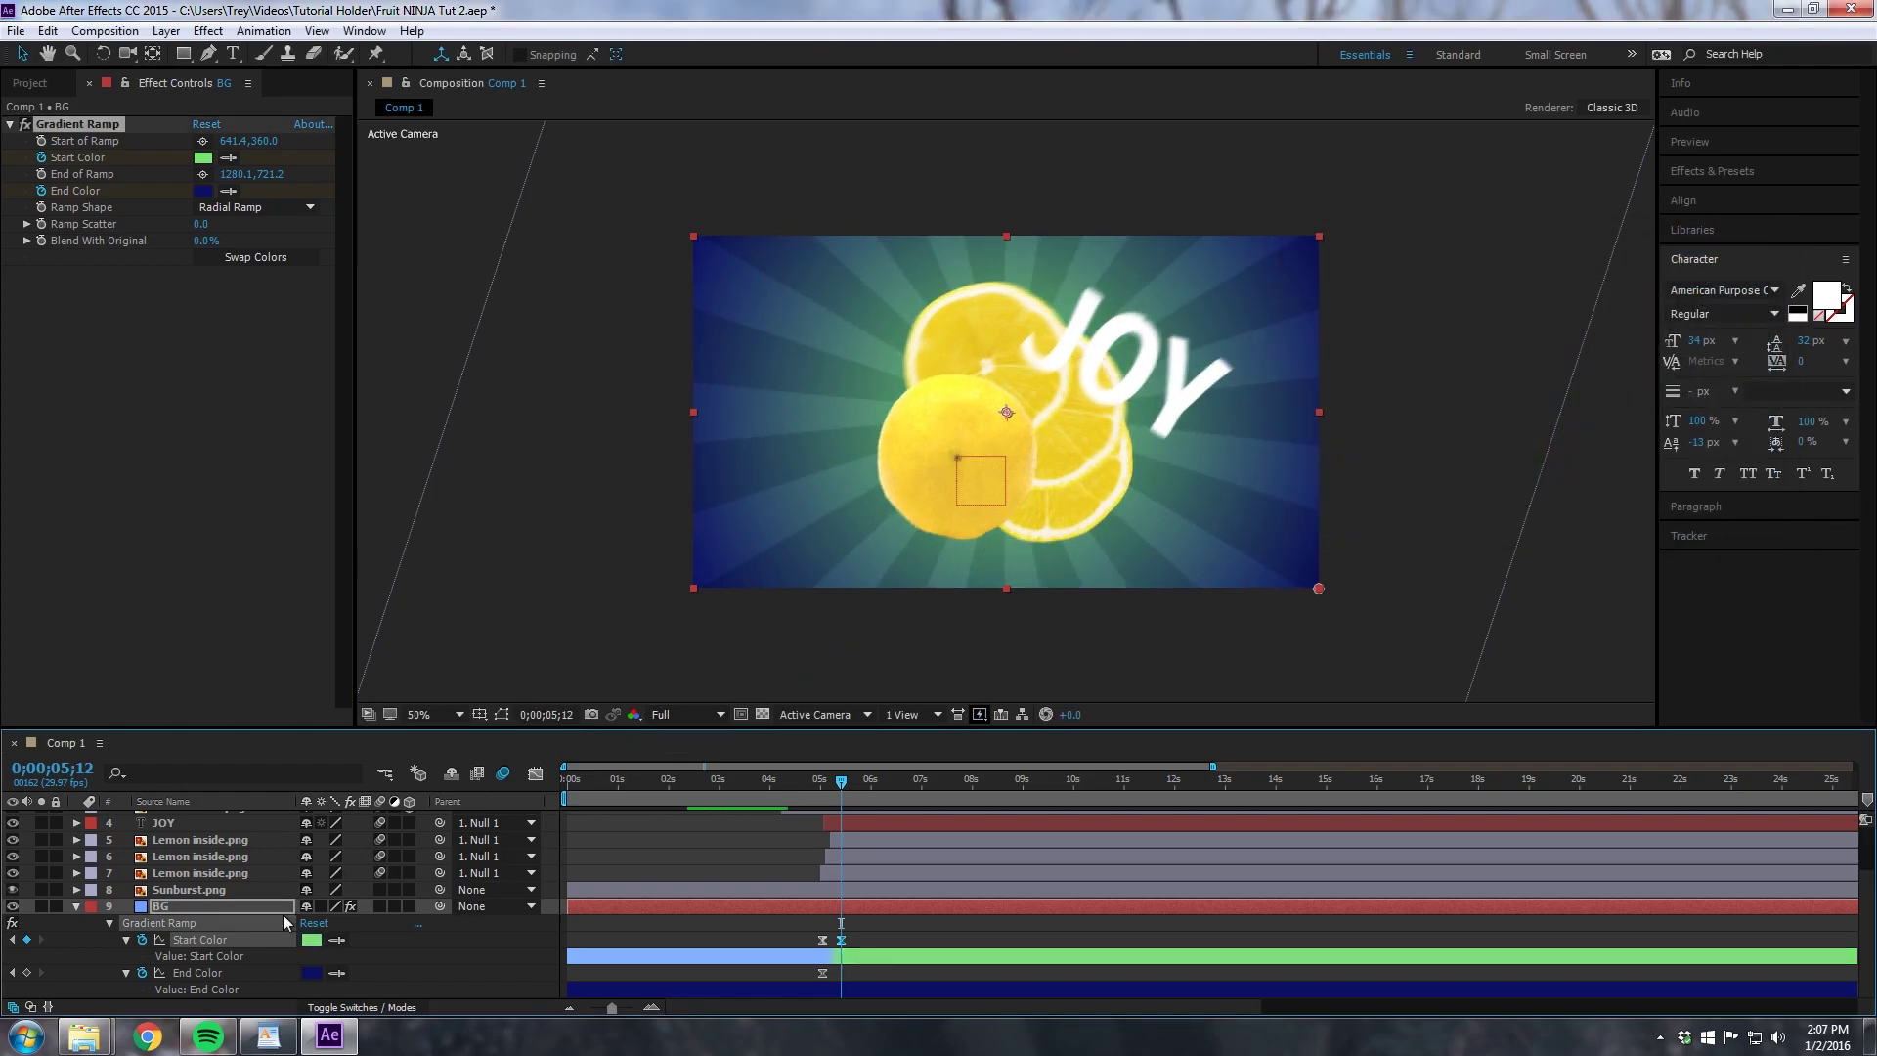
Step: Set the Gradient Ramp's End Color to dark green 0B330E at 0;00;05;12 and scrub back to 0;00;01;12
{"action": "left_click", "coordinate": [311, 974]}
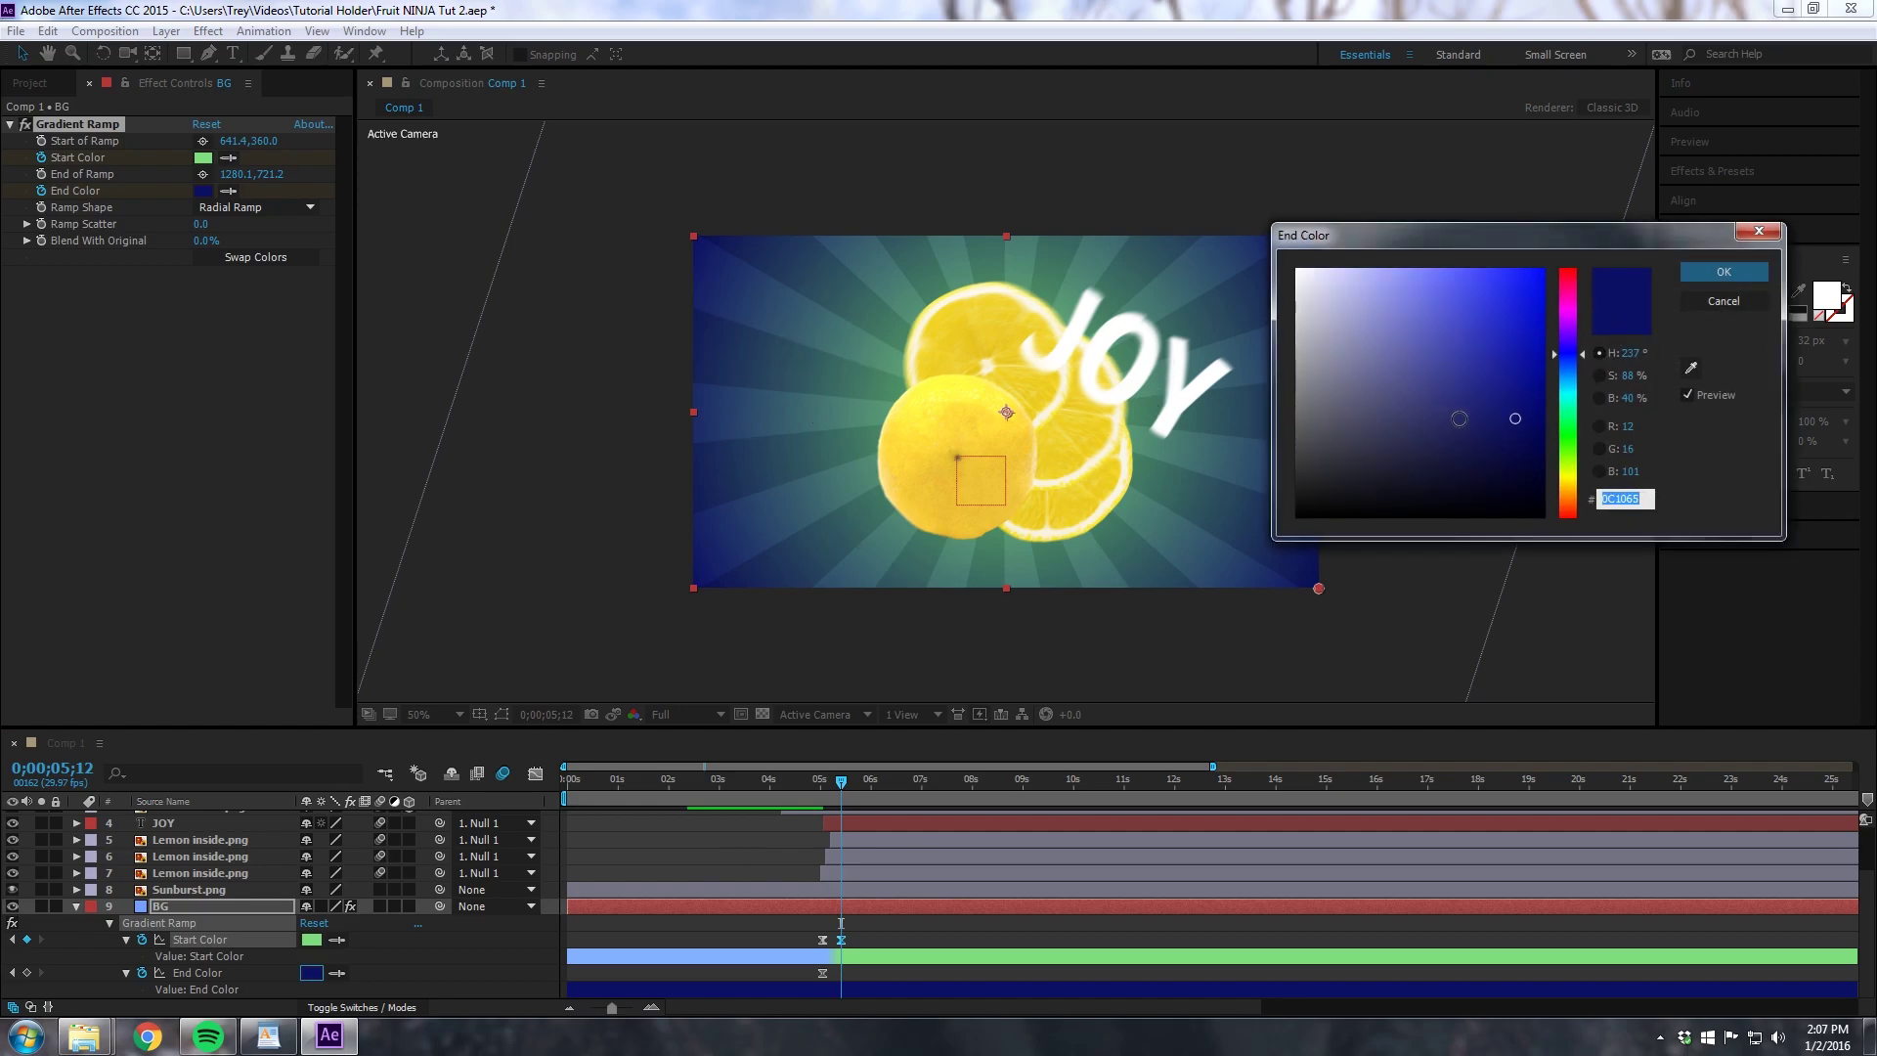
{"action": "left_click", "coordinate": [1574, 434]}
{"action": "left_click_drag", "start_coordinate": [1481, 425], "coordinate": [1490, 468]}
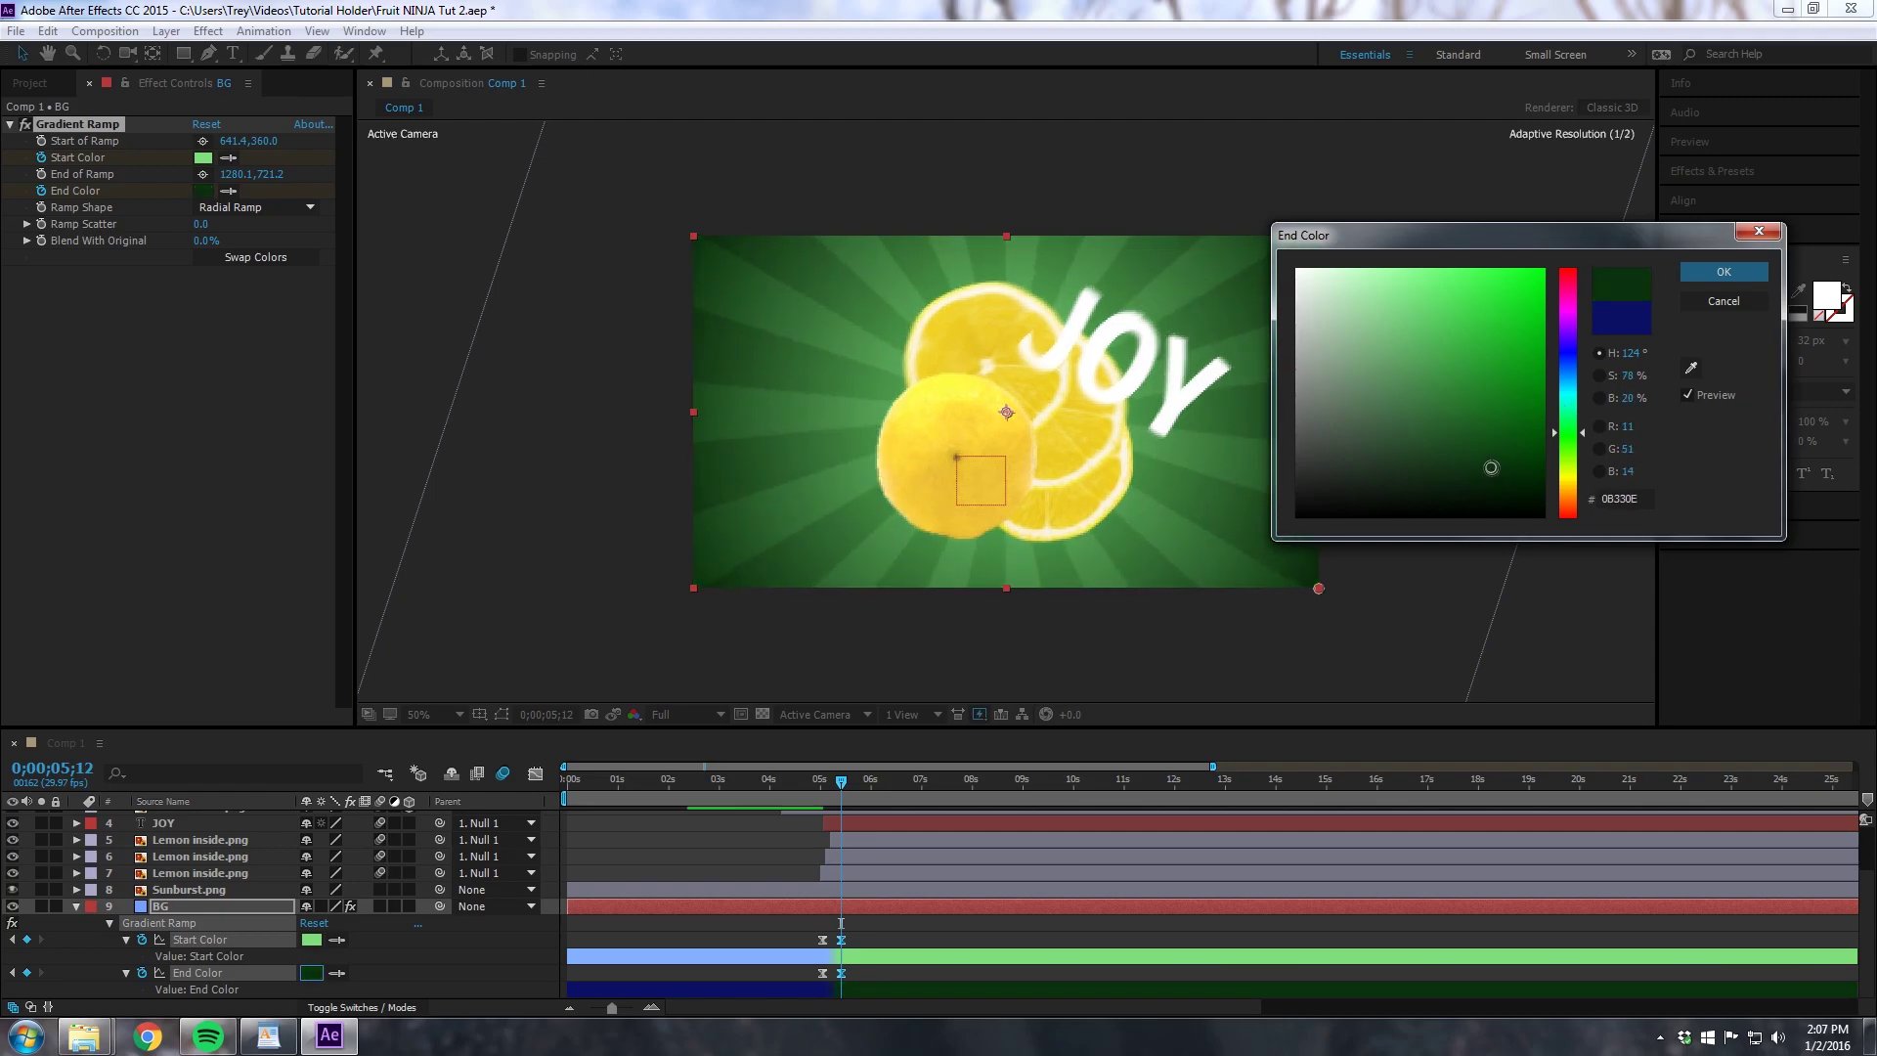
{"action": "left_click", "coordinate": [1720, 272]}
{"action": "left_click_drag", "start_coordinate": [838, 782], "coordinate": [636, 777]}
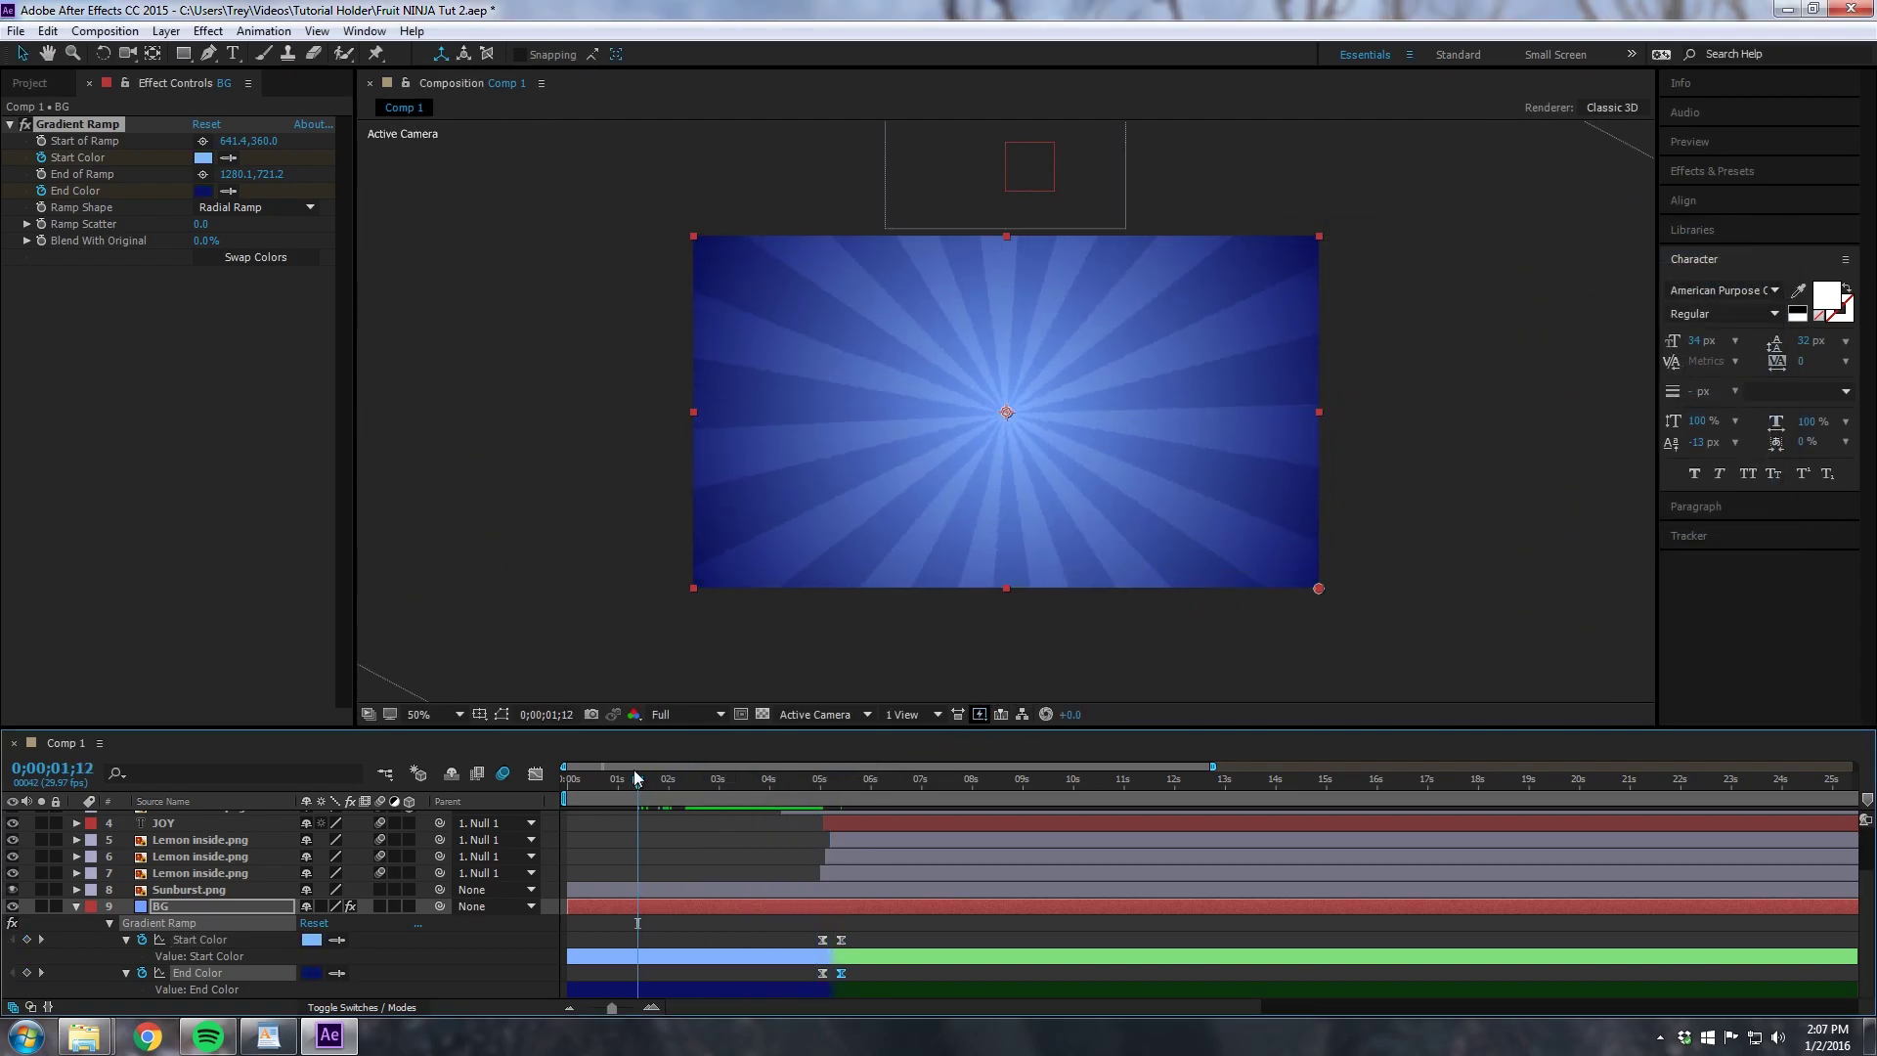